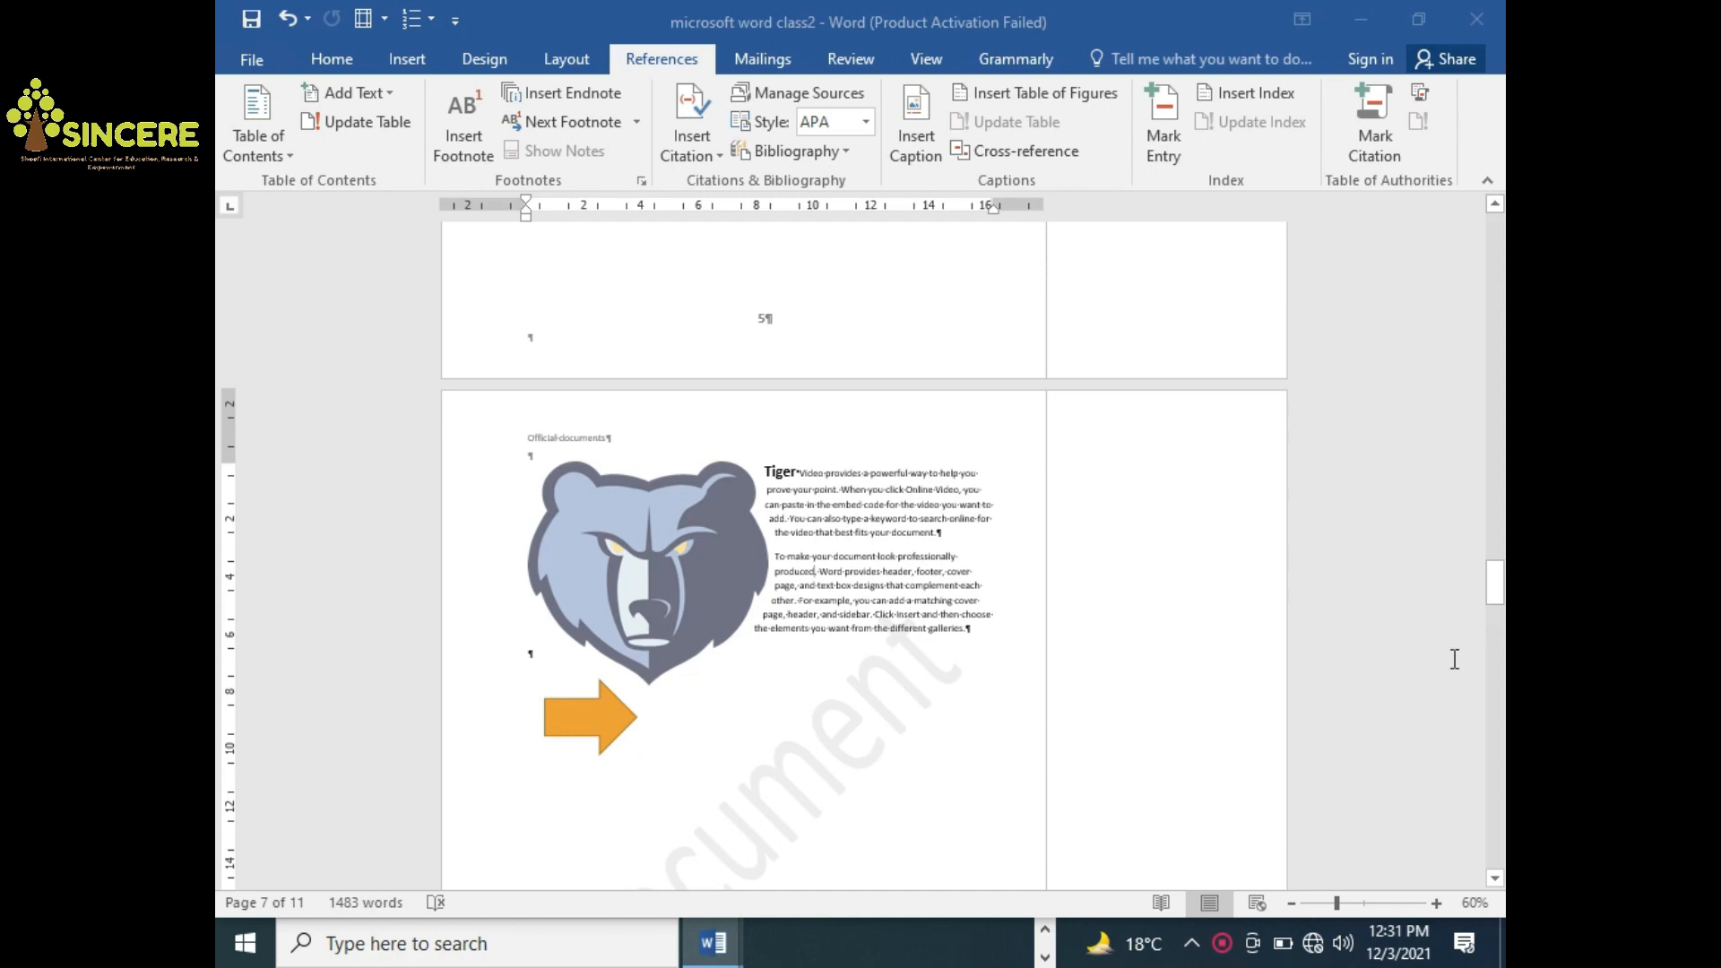
# Enter the word "Document" in the blank area below the orange arrow on page 7 and hide the formatting marks
pyautogui.click(1437, 900)
pyautogui.click(1437, 900)
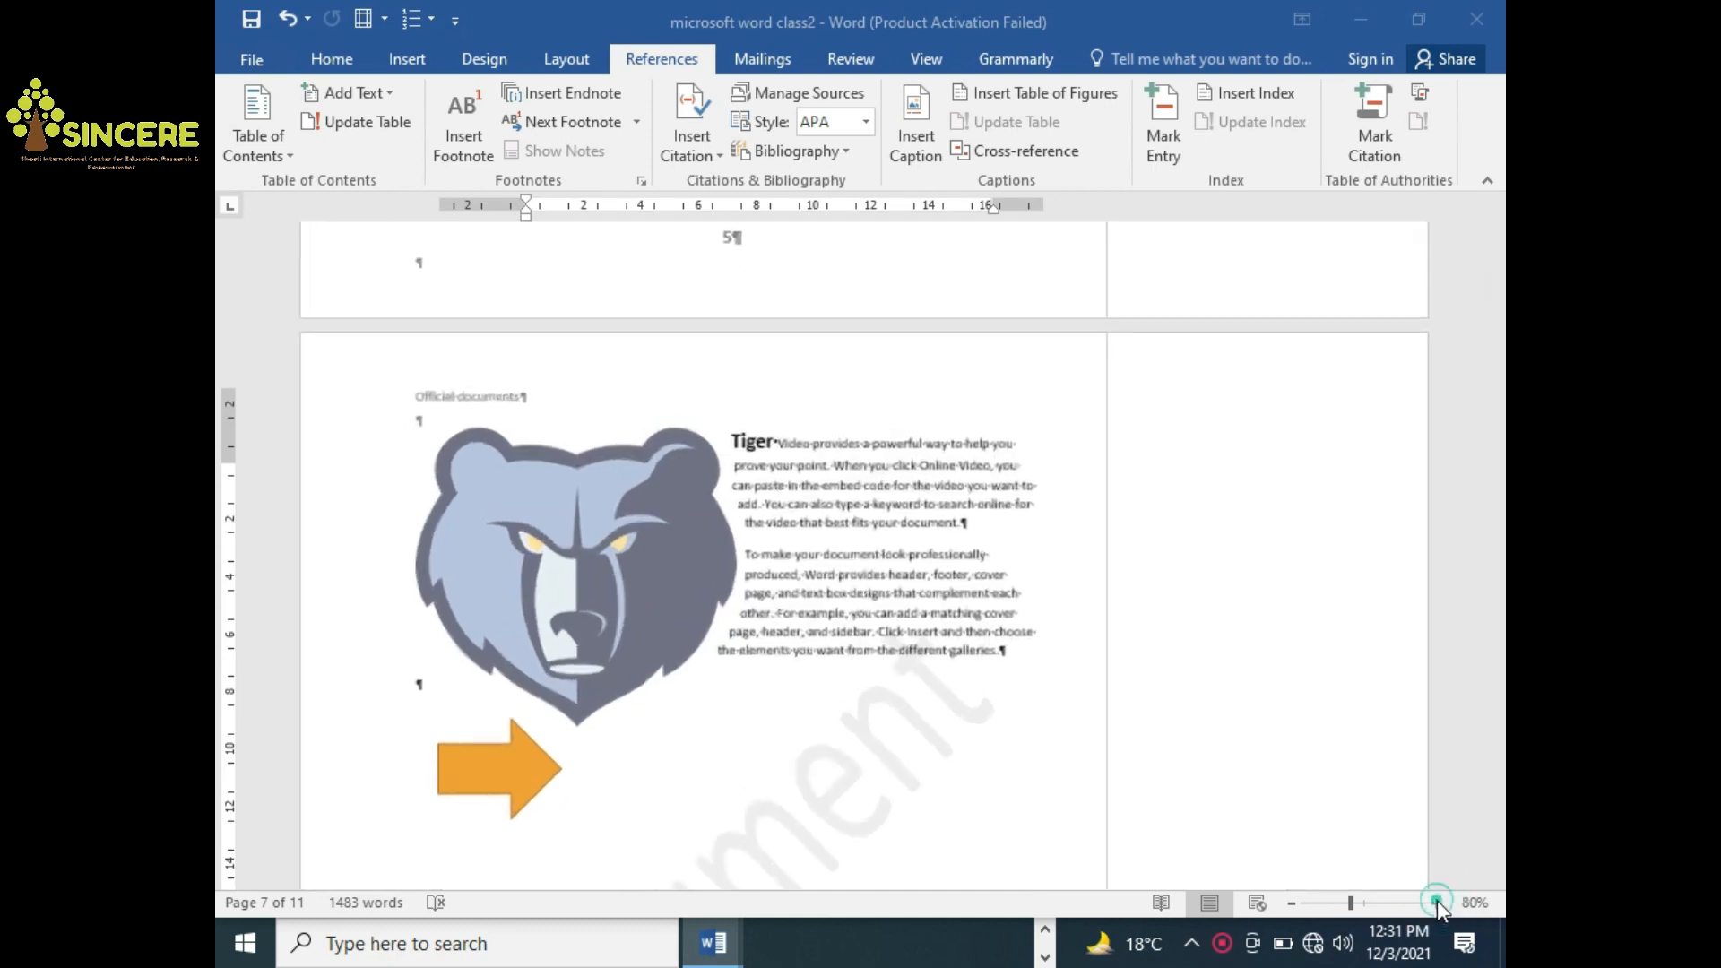
pyautogui.click(1438, 899)
pyautogui.click(1437, 899)
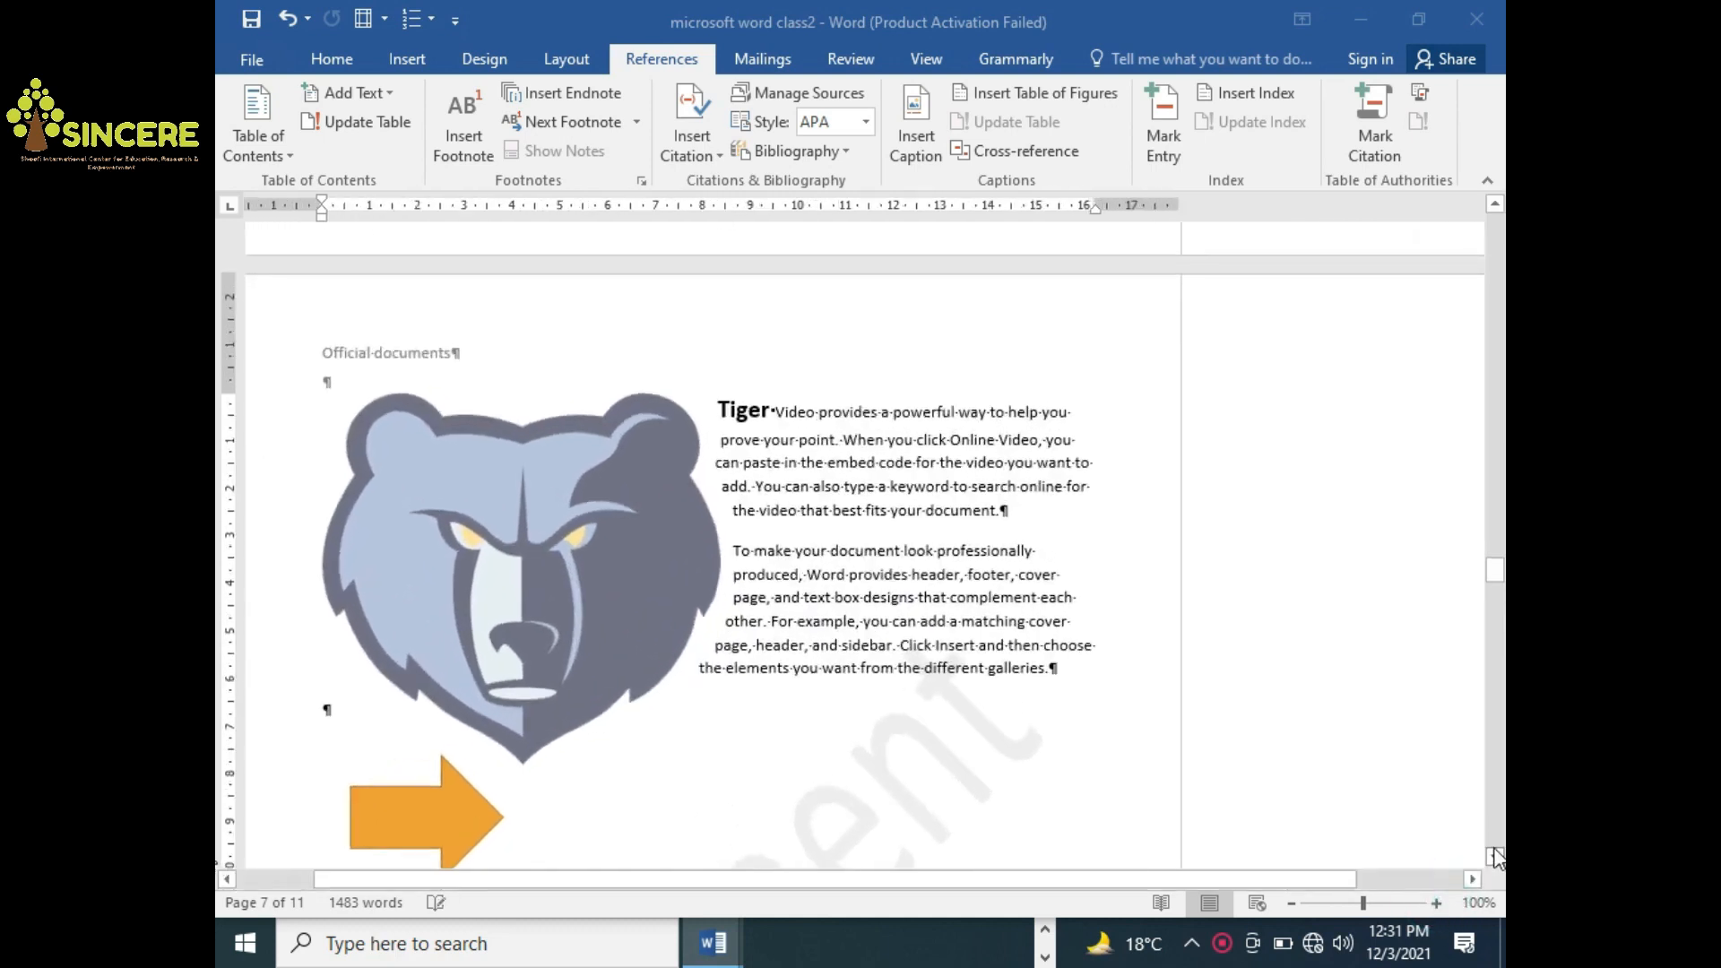
pyautogui.click(1493, 857)
pyautogui.click(1494, 857)
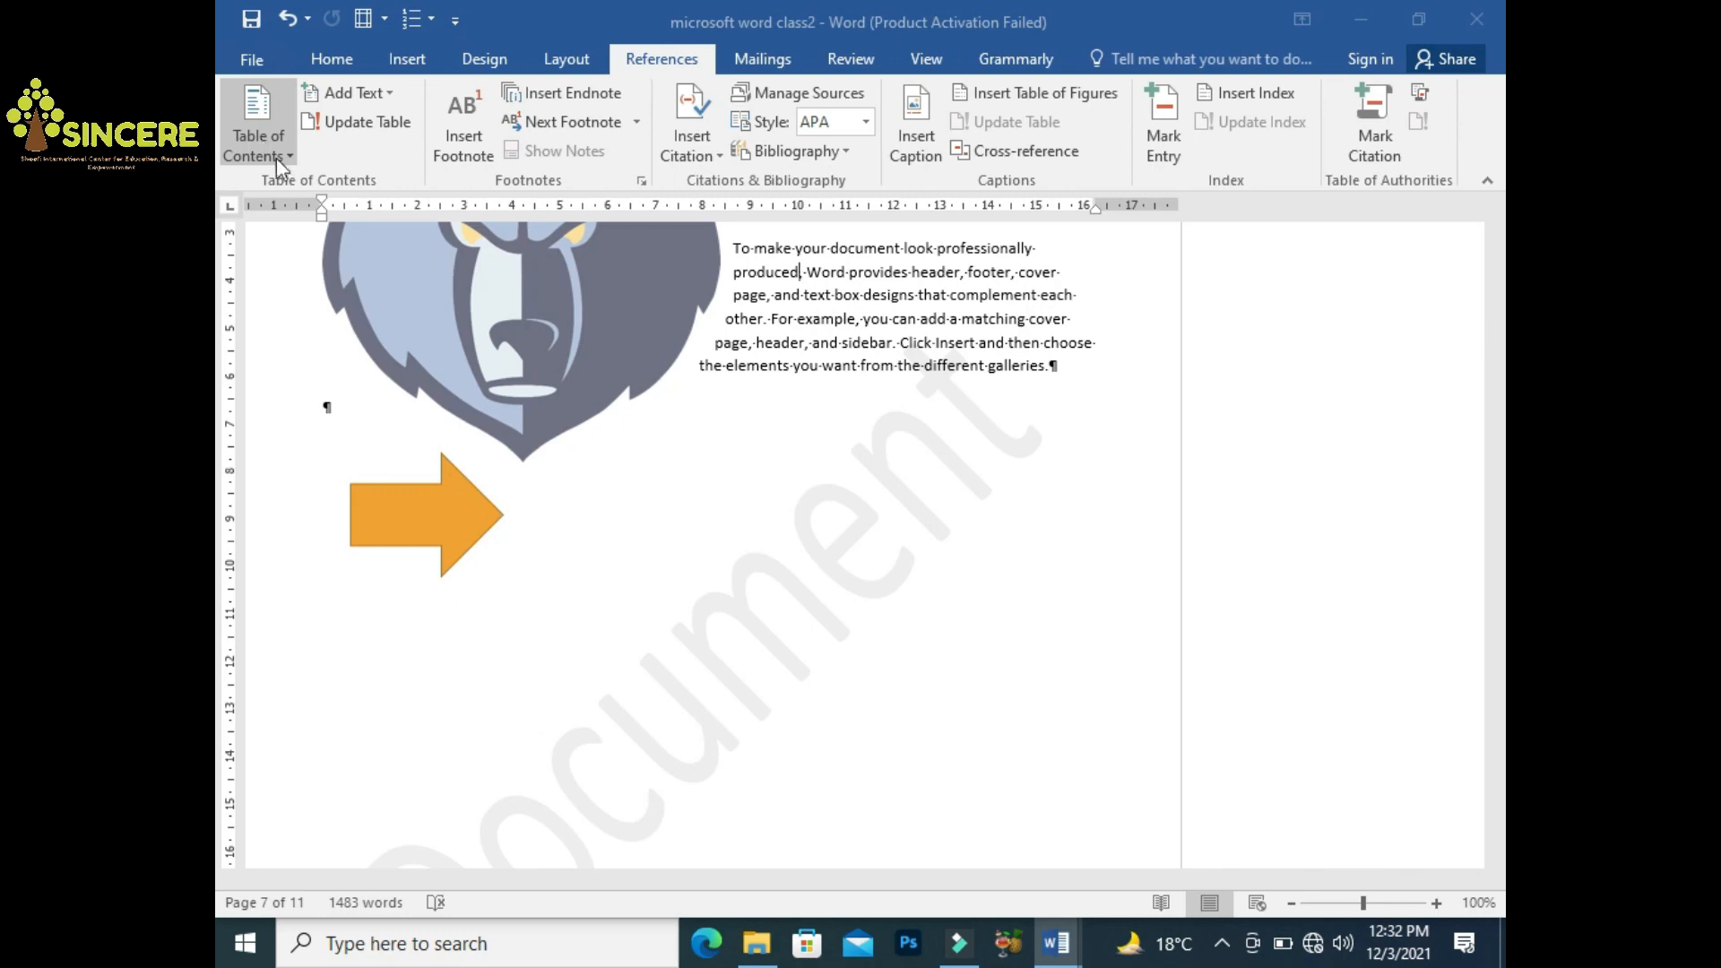
pyautogui.click(491, 690)
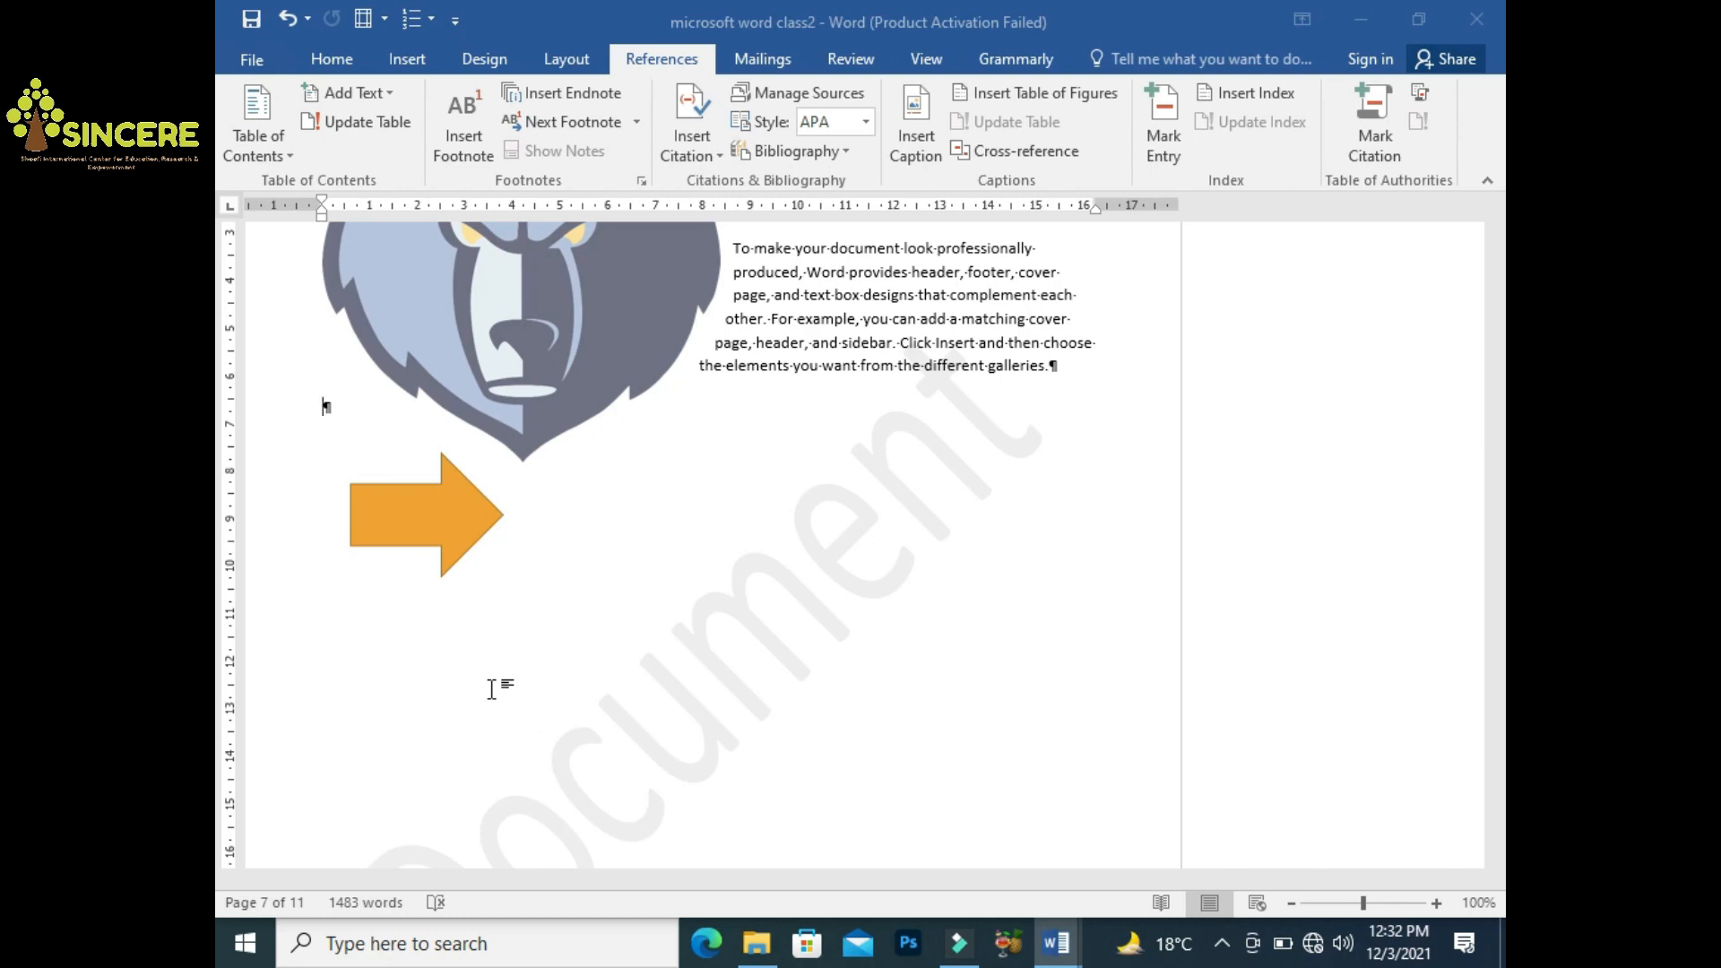
pyautogui.write('d')
pyautogui.press('BackSpace')
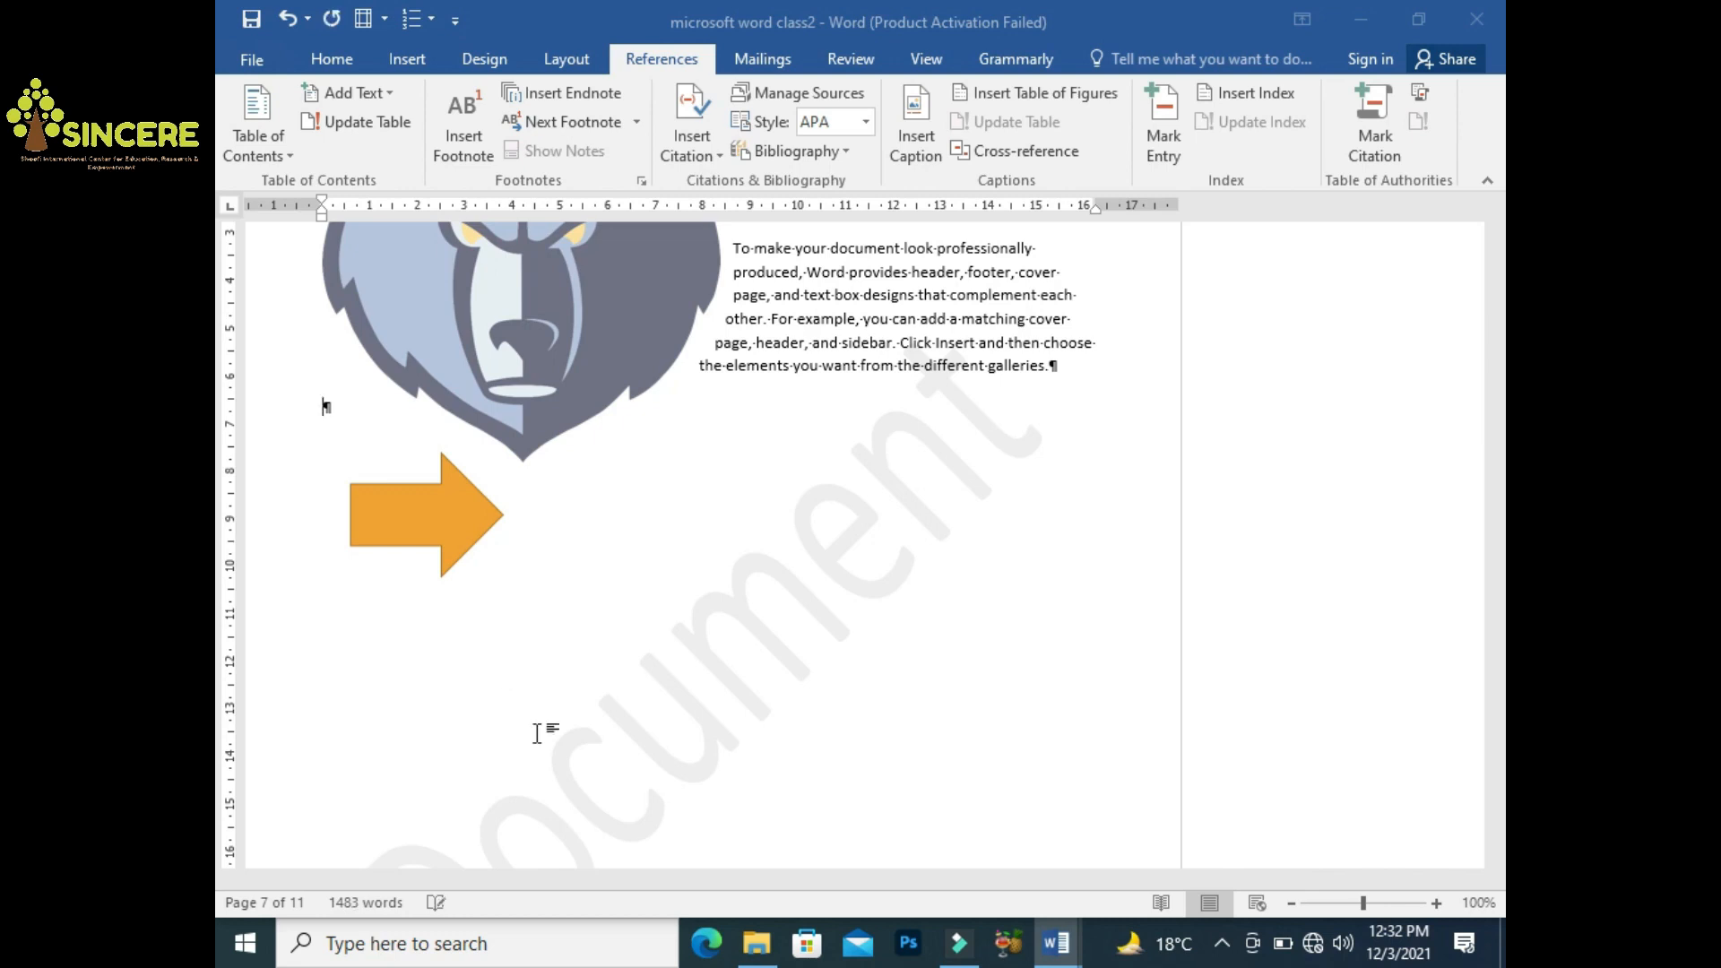
pyautogui.doubleClick(488, 722)
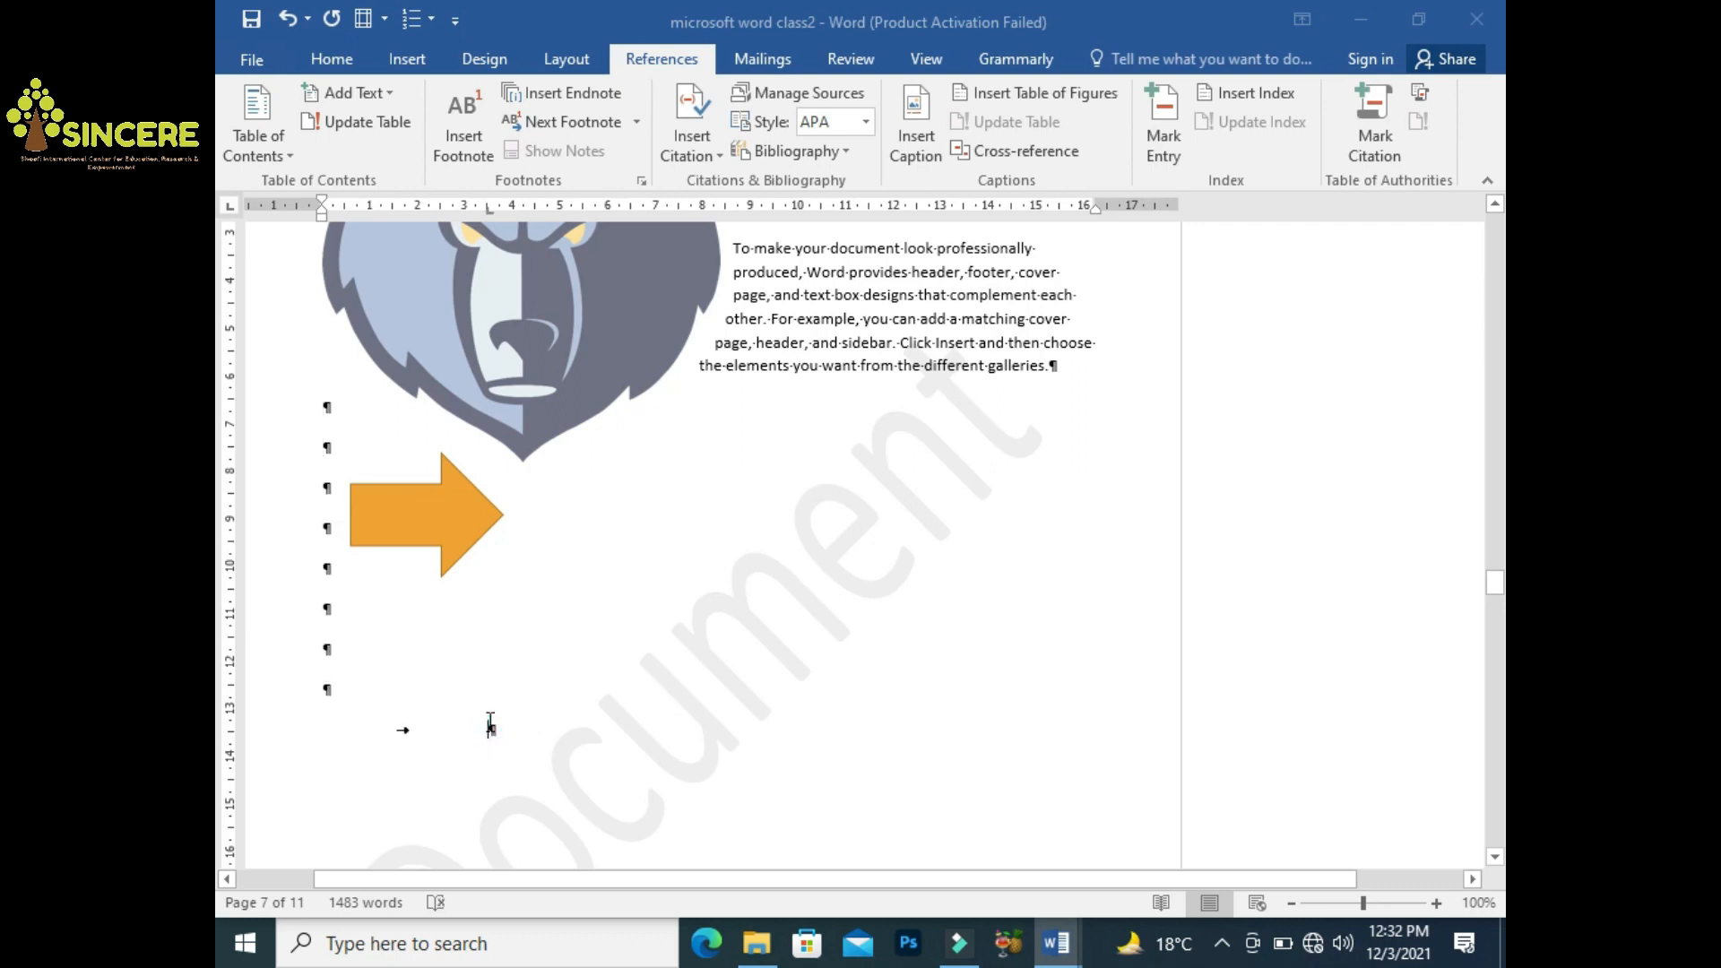
pyautogui.write('Document')
pyautogui.click(309, 59)
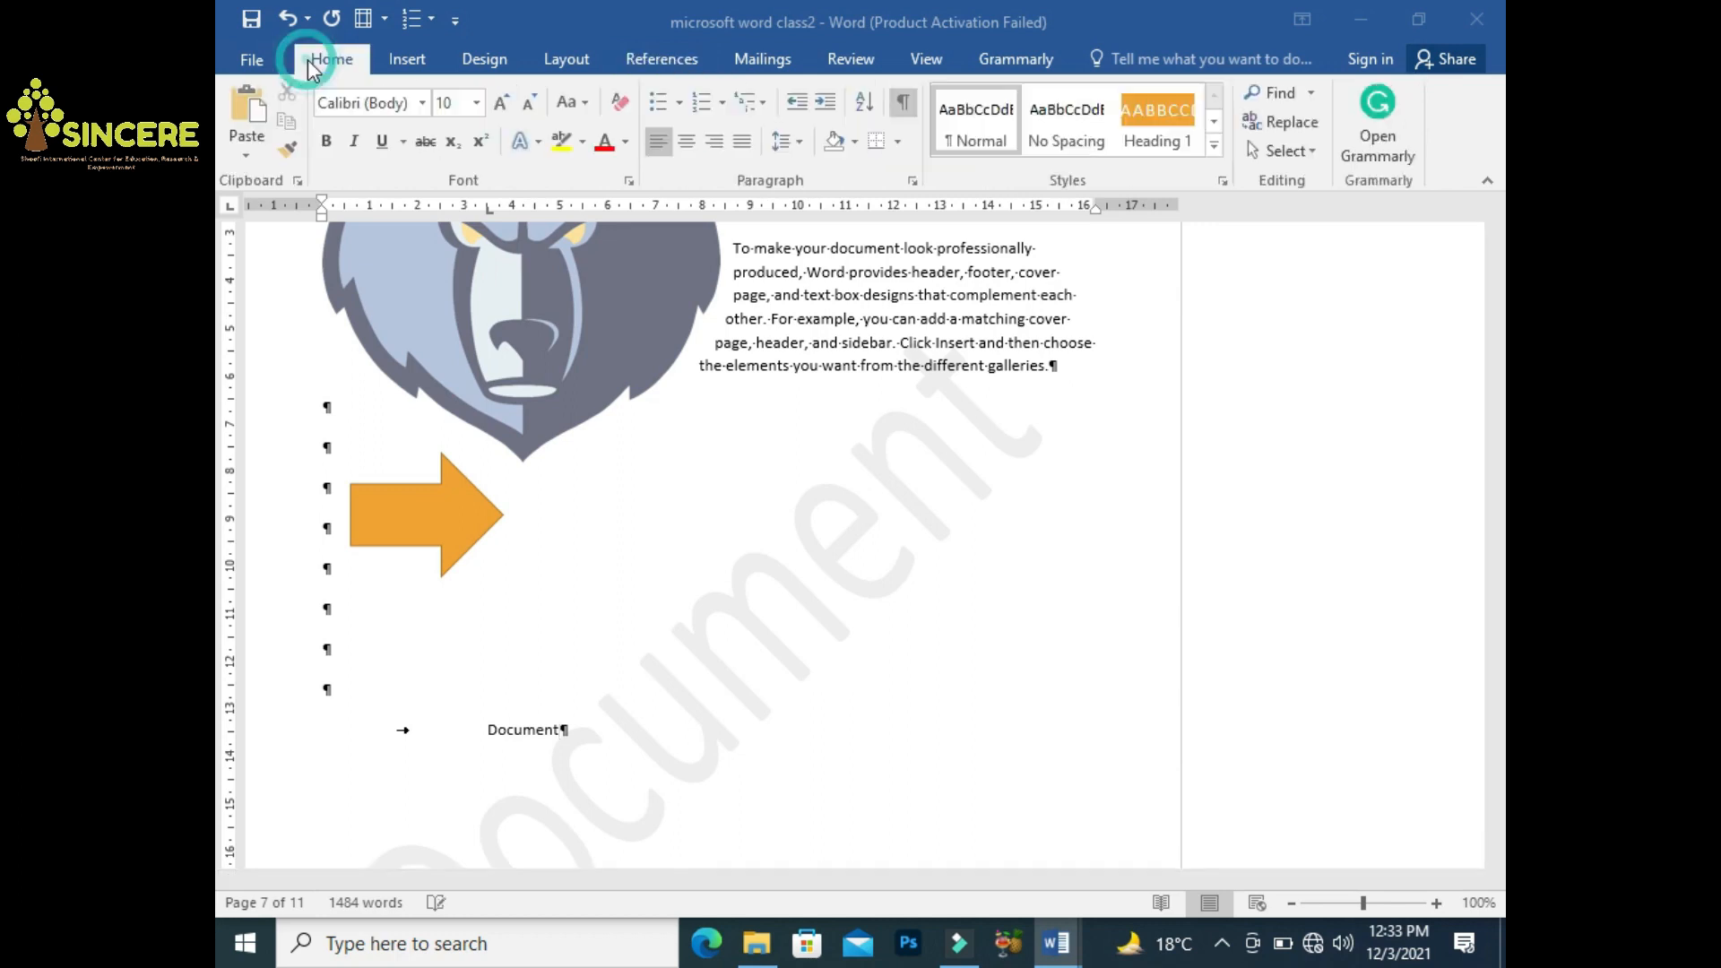
pyautogui.click(905, 106)
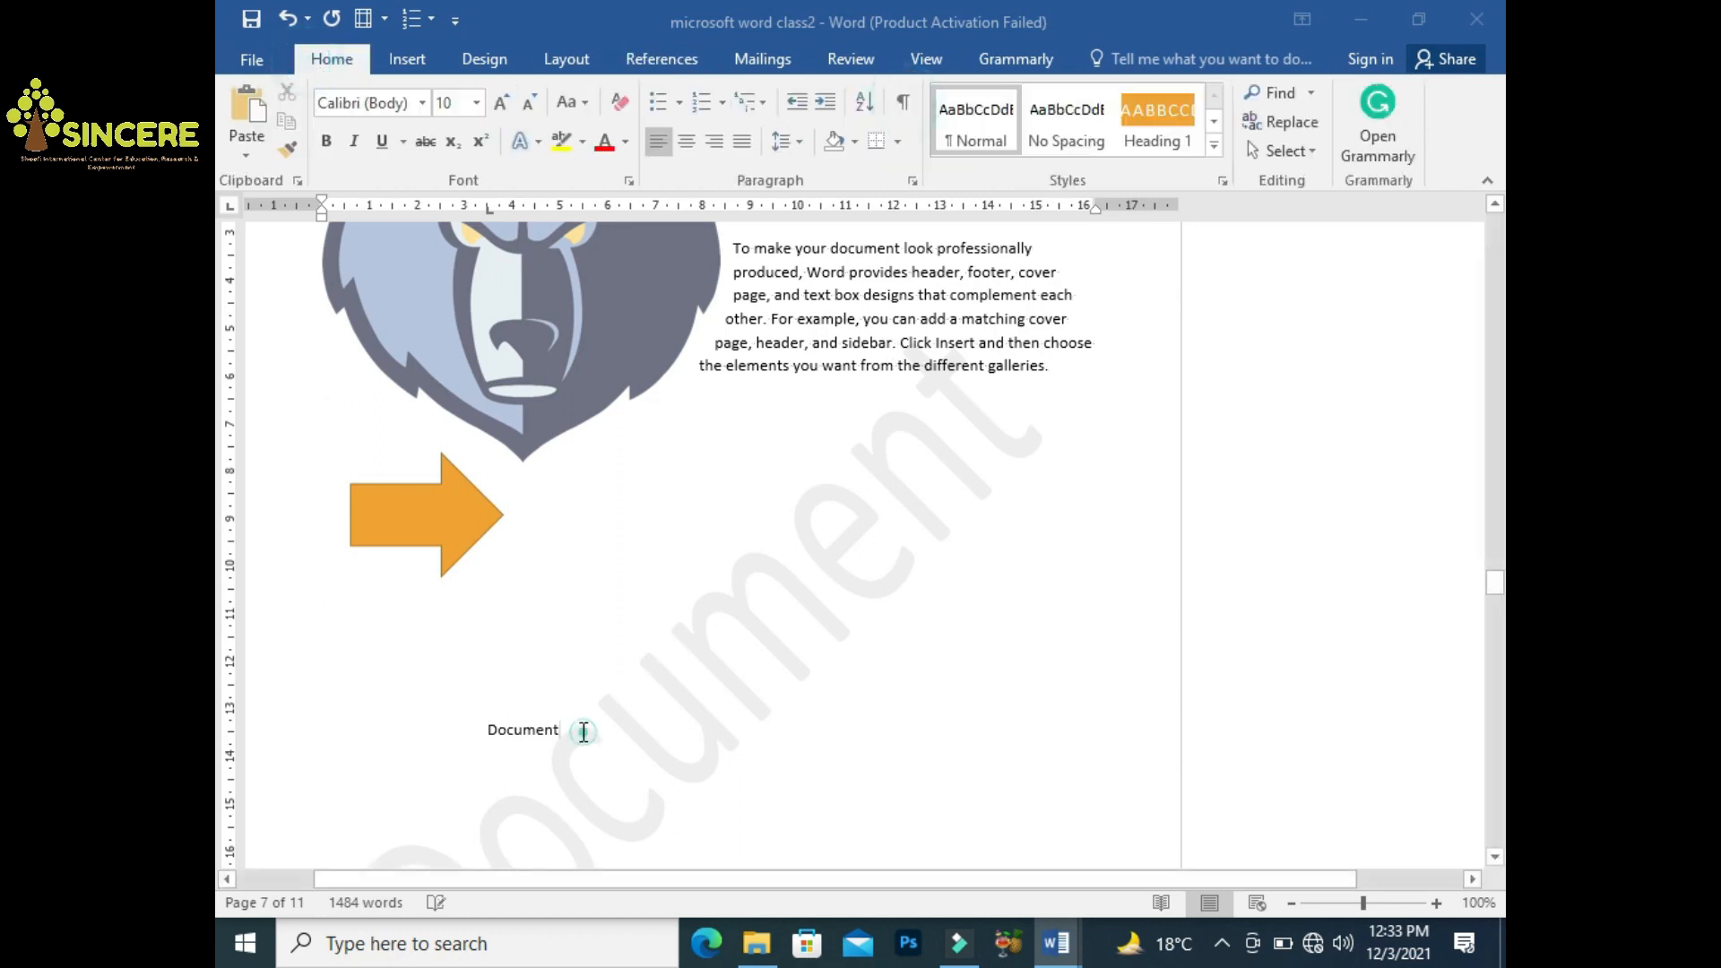
# Format the word "Document" below the arrow as bold, uppercase, 20 pt text
pyautogui.moveTo(562, 731); pyautogui.dragTo(485, 731)
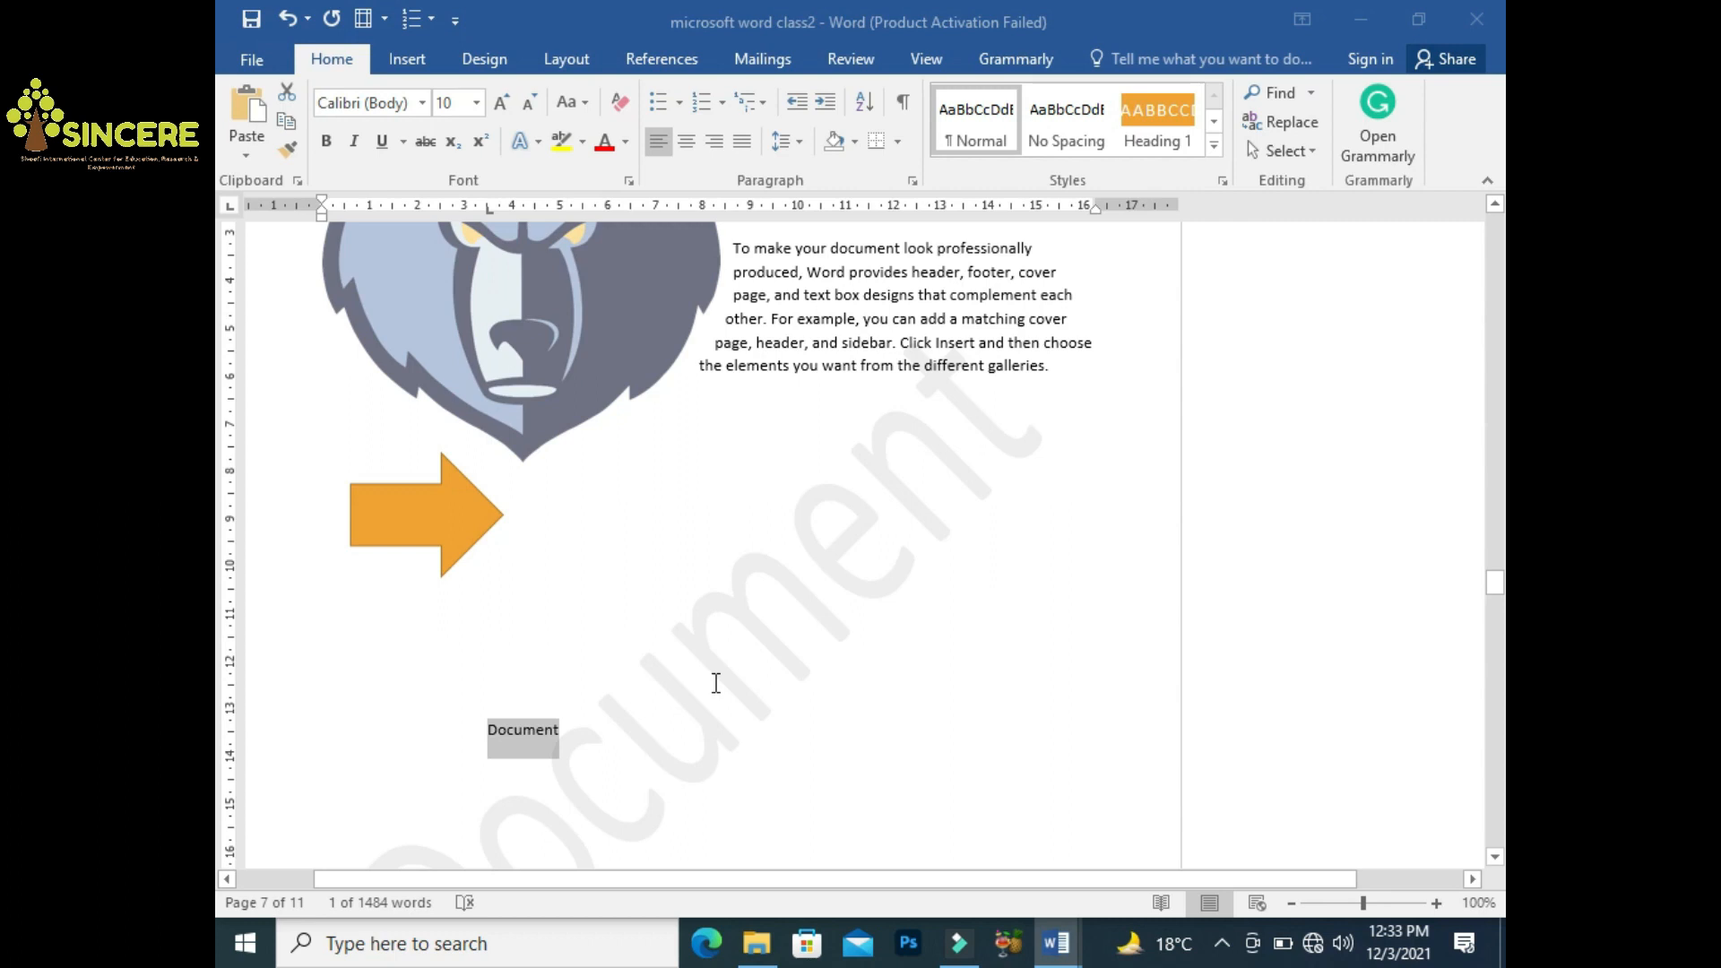
pyautogui.hotkey('ctrl', 'b')
pyautogui.hotkey('ctrl', ']')
pyautogui.hotkey('ctrl', ']')
pyautogui.hotkey('ctrl', ']')
pyautogui.hotkey('ctrl', ']')
pyautogui.hotkey('ctrl', ']')
pyautogui.hotkey('ctrl', ']')
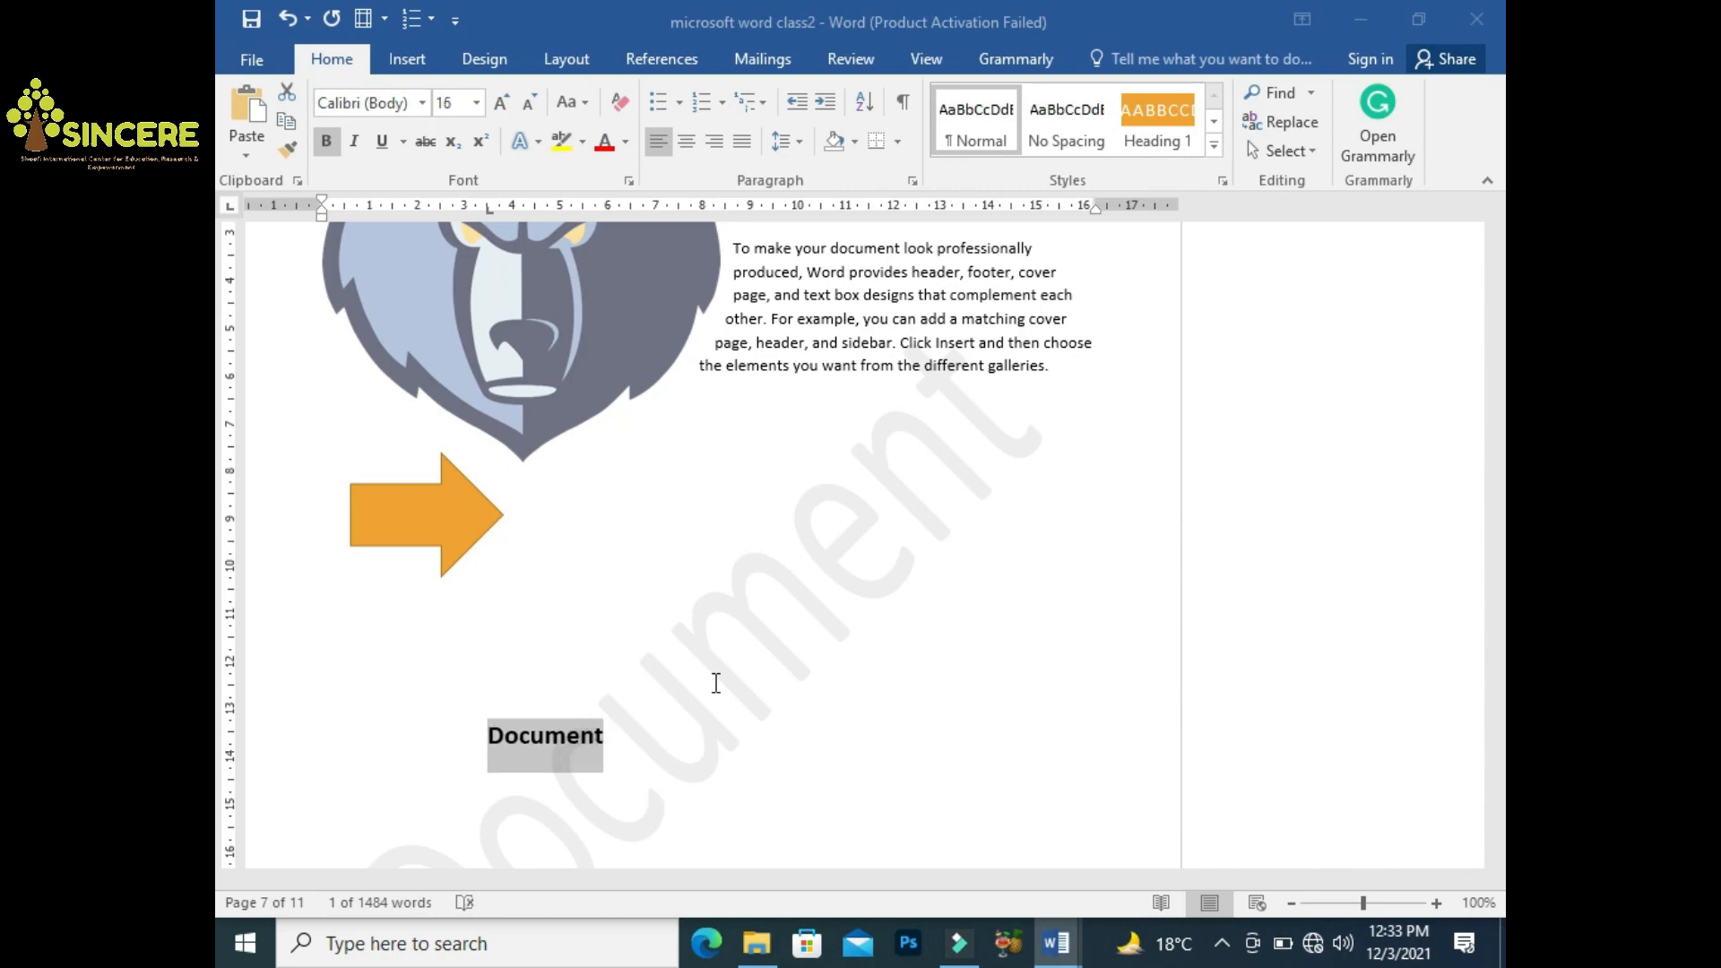
pyautogui.hotkey('ctrl', ']')
pyautogui.hotkey('ctrl', ']')
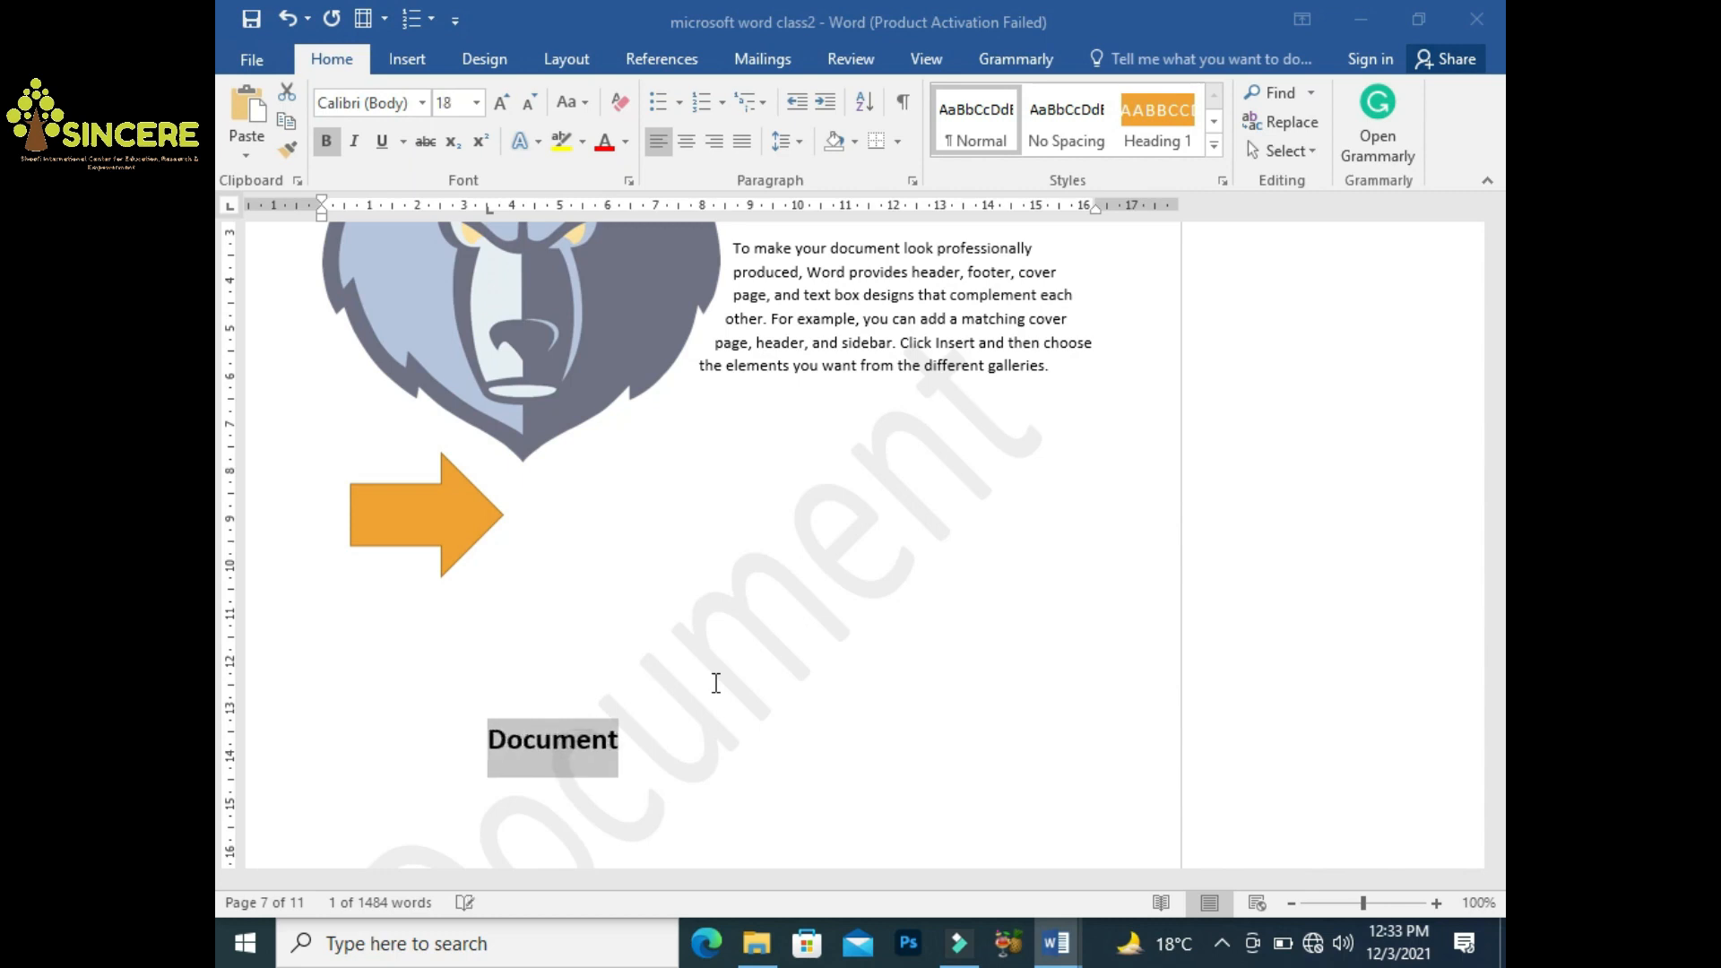
pyautogui.hotkey('shift', 'F3')
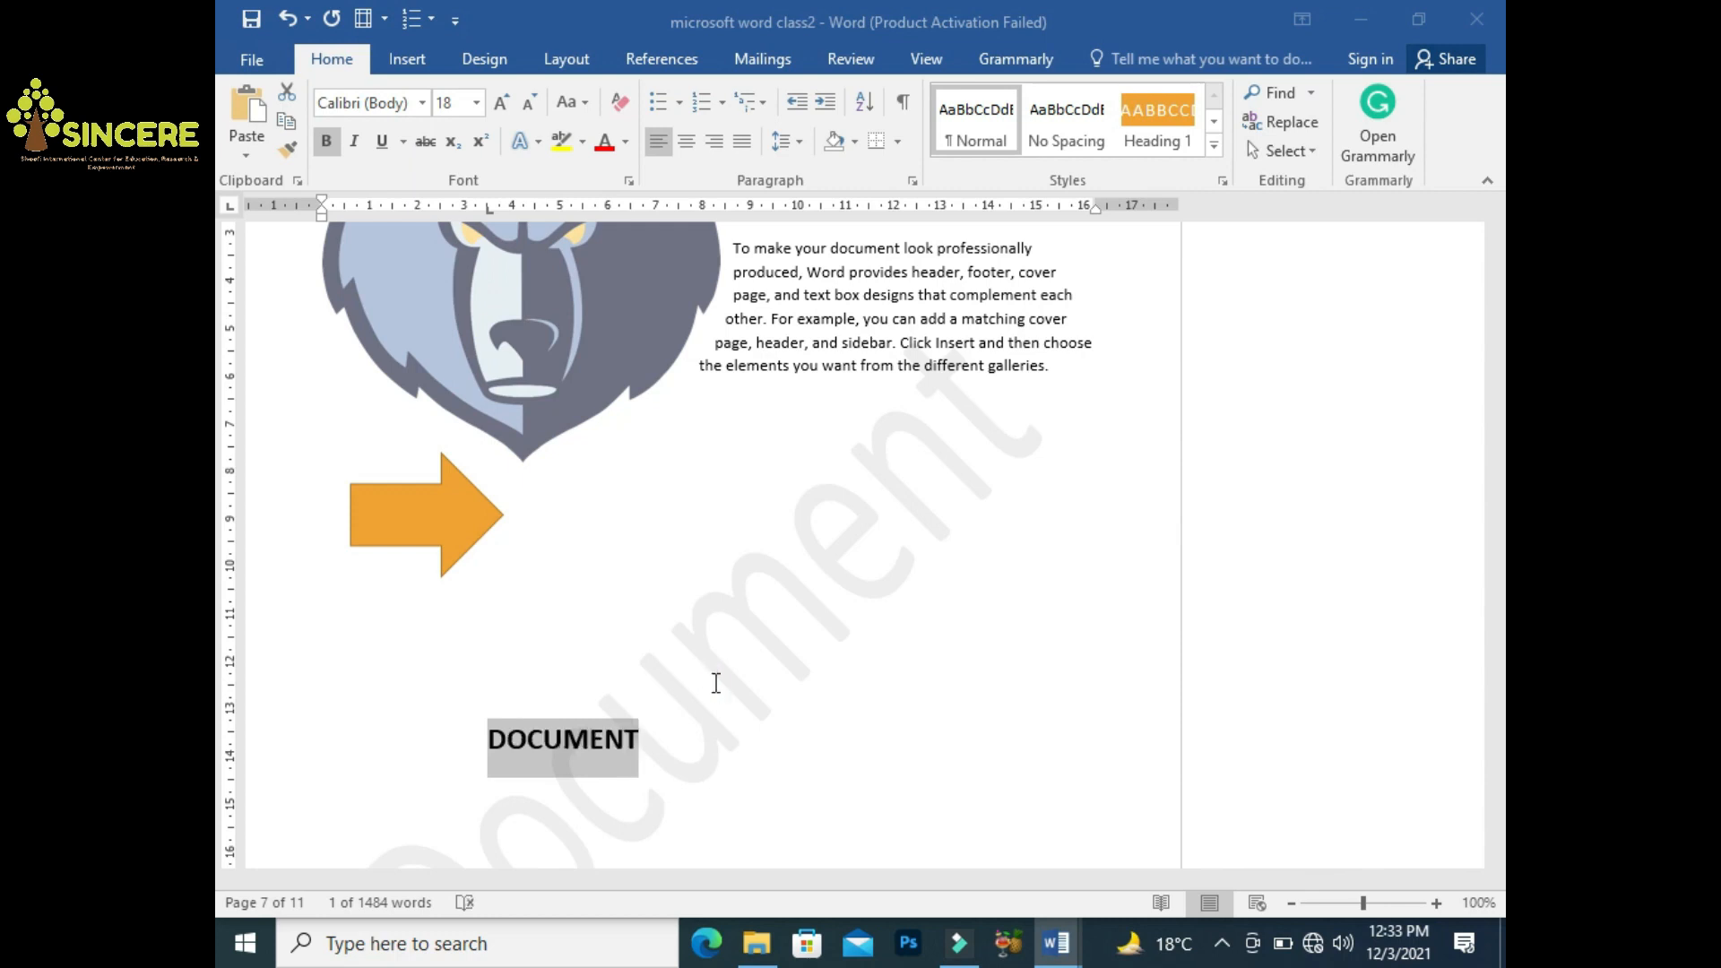
pyautogui.hotkey('ctrl', ']')
pyautogui.hotkey('ctrl', ']')
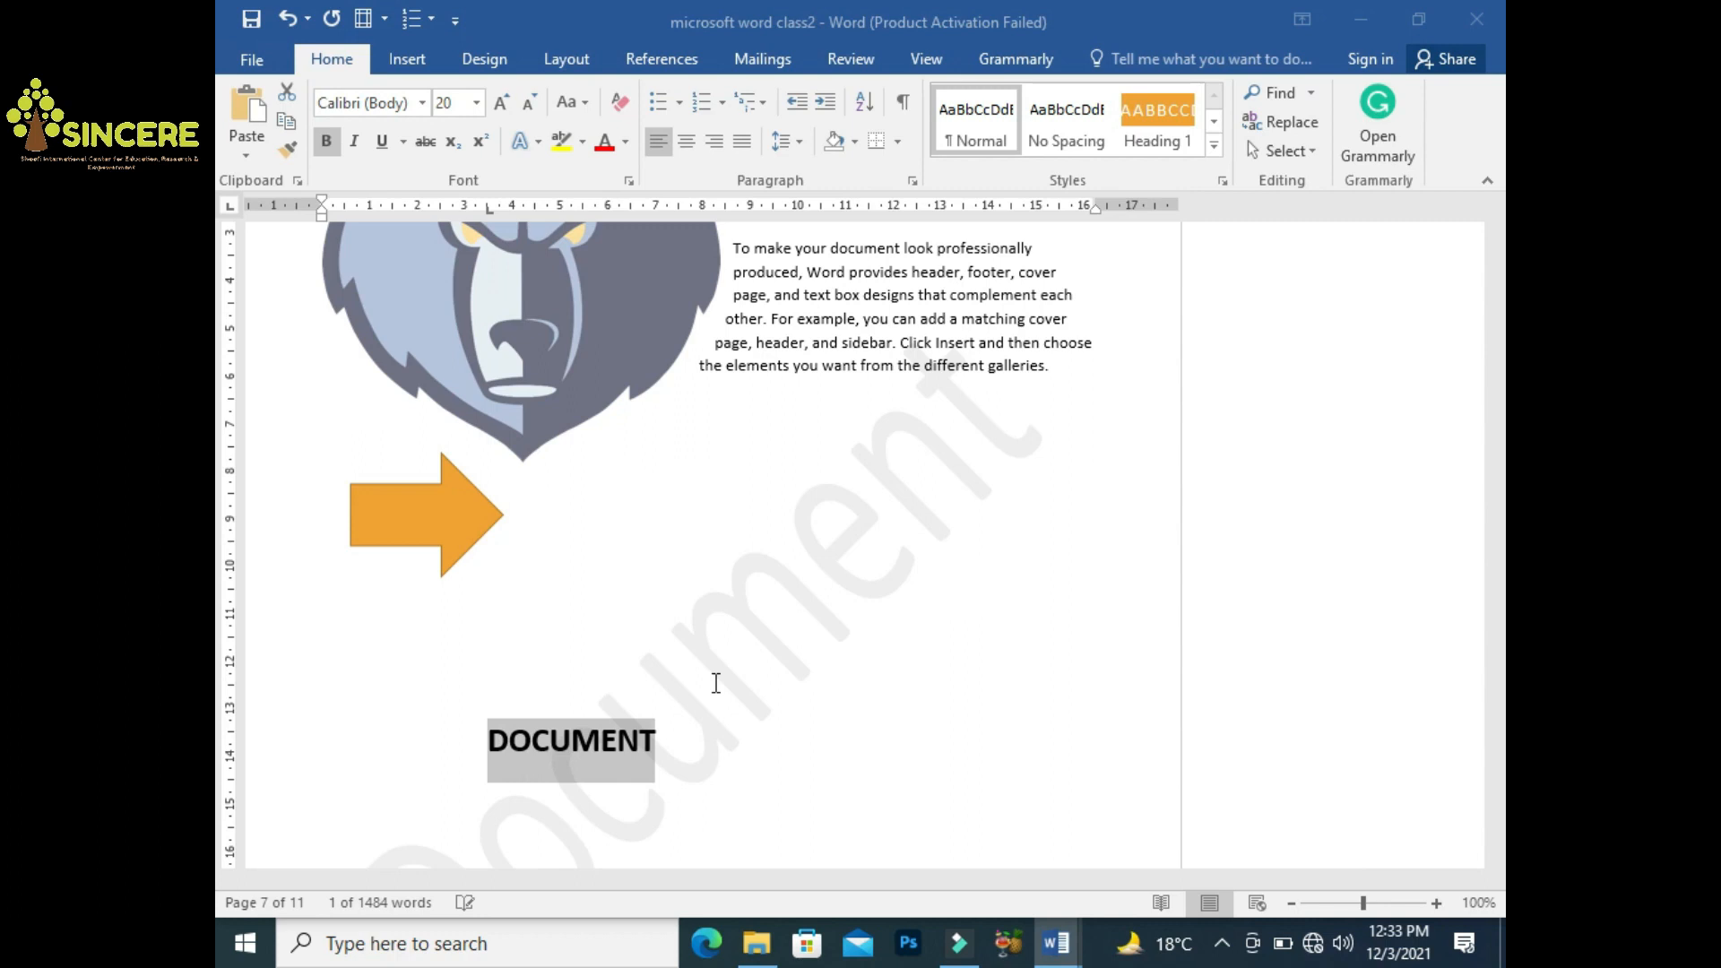
pyautogui.click(712, 733)
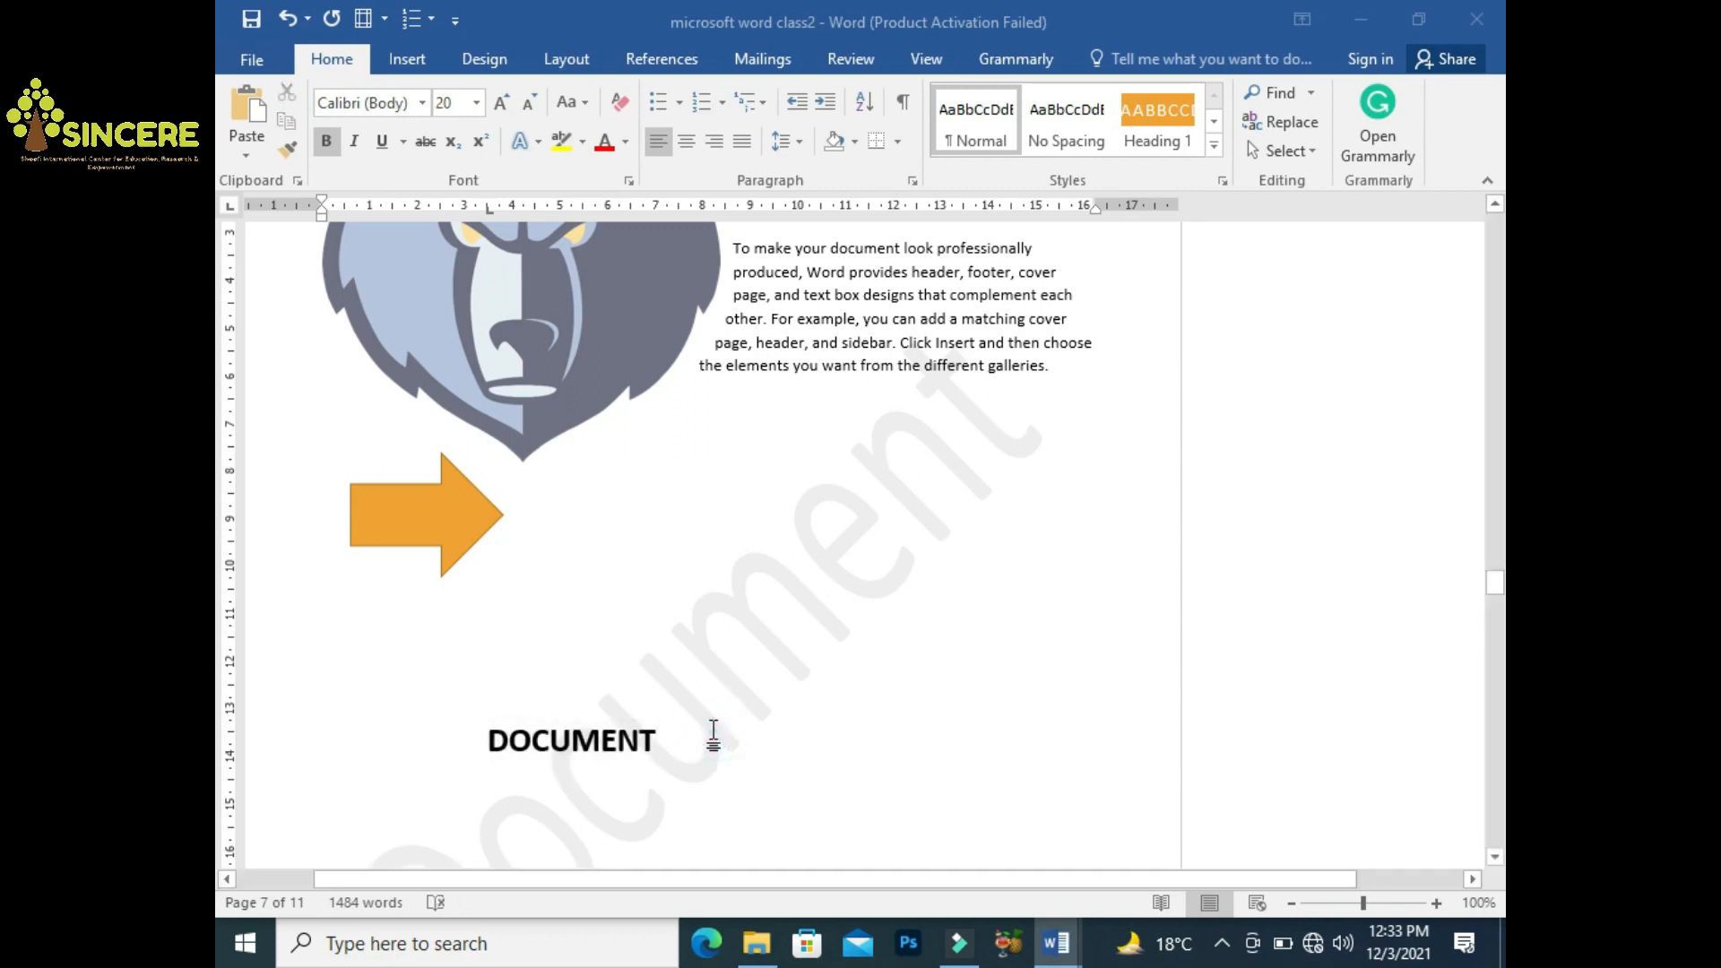
# Remove the tab indent in front of the DOCUMENT heading and center the line
pyautogui.click(489, 747)
pyautogui.press('BackSpace')
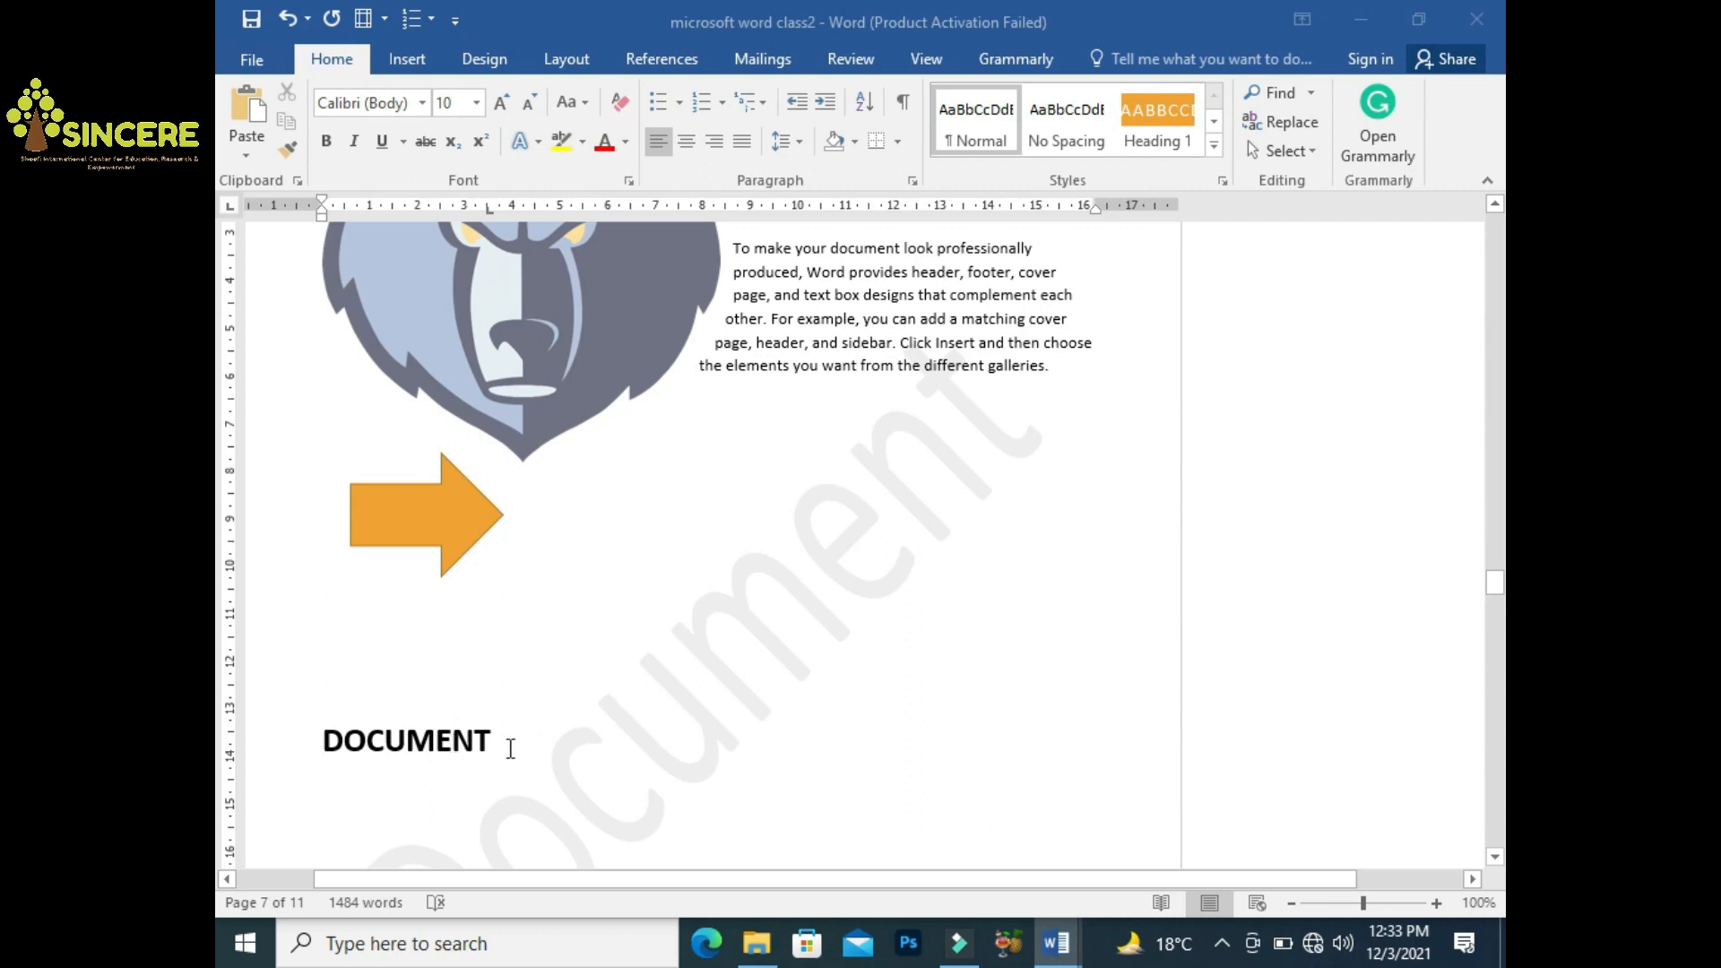
pyautogui.hotkey('ctrl', 'e')
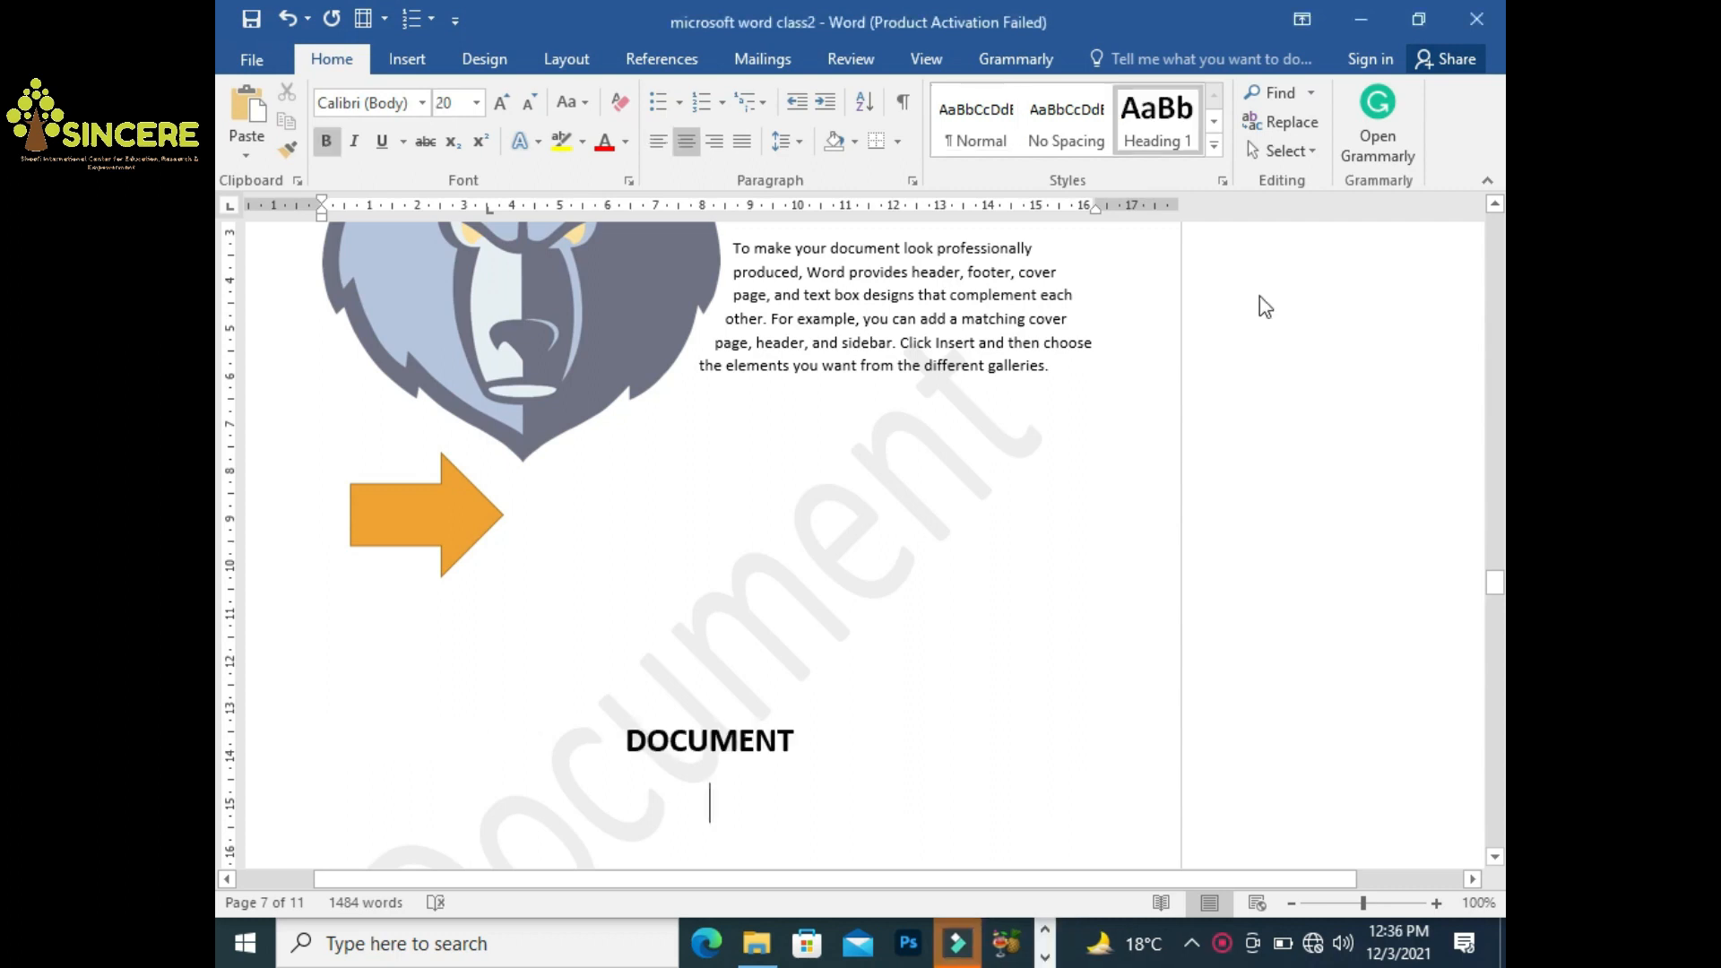
# Add a second line reading "Document" directly below the DOCUMENT heading
pyautogui.click(719, 748)
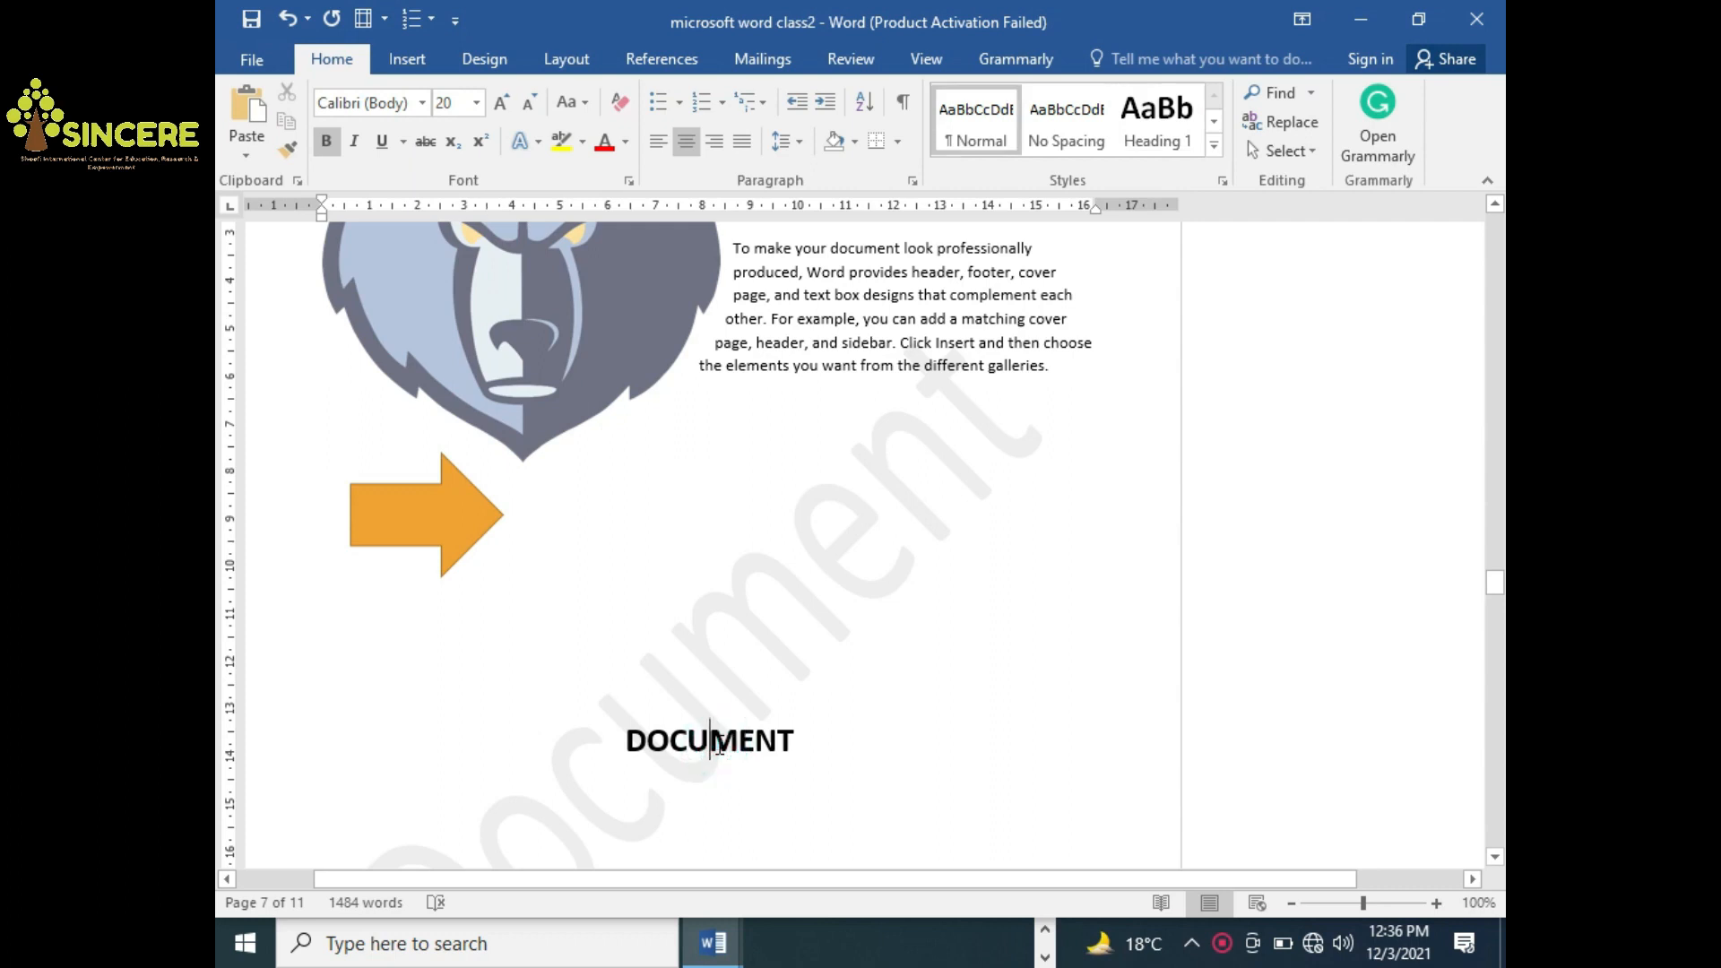
pyautogui.click(802, 739)
pyautogui.press('Return')
pyautogui.write('D')
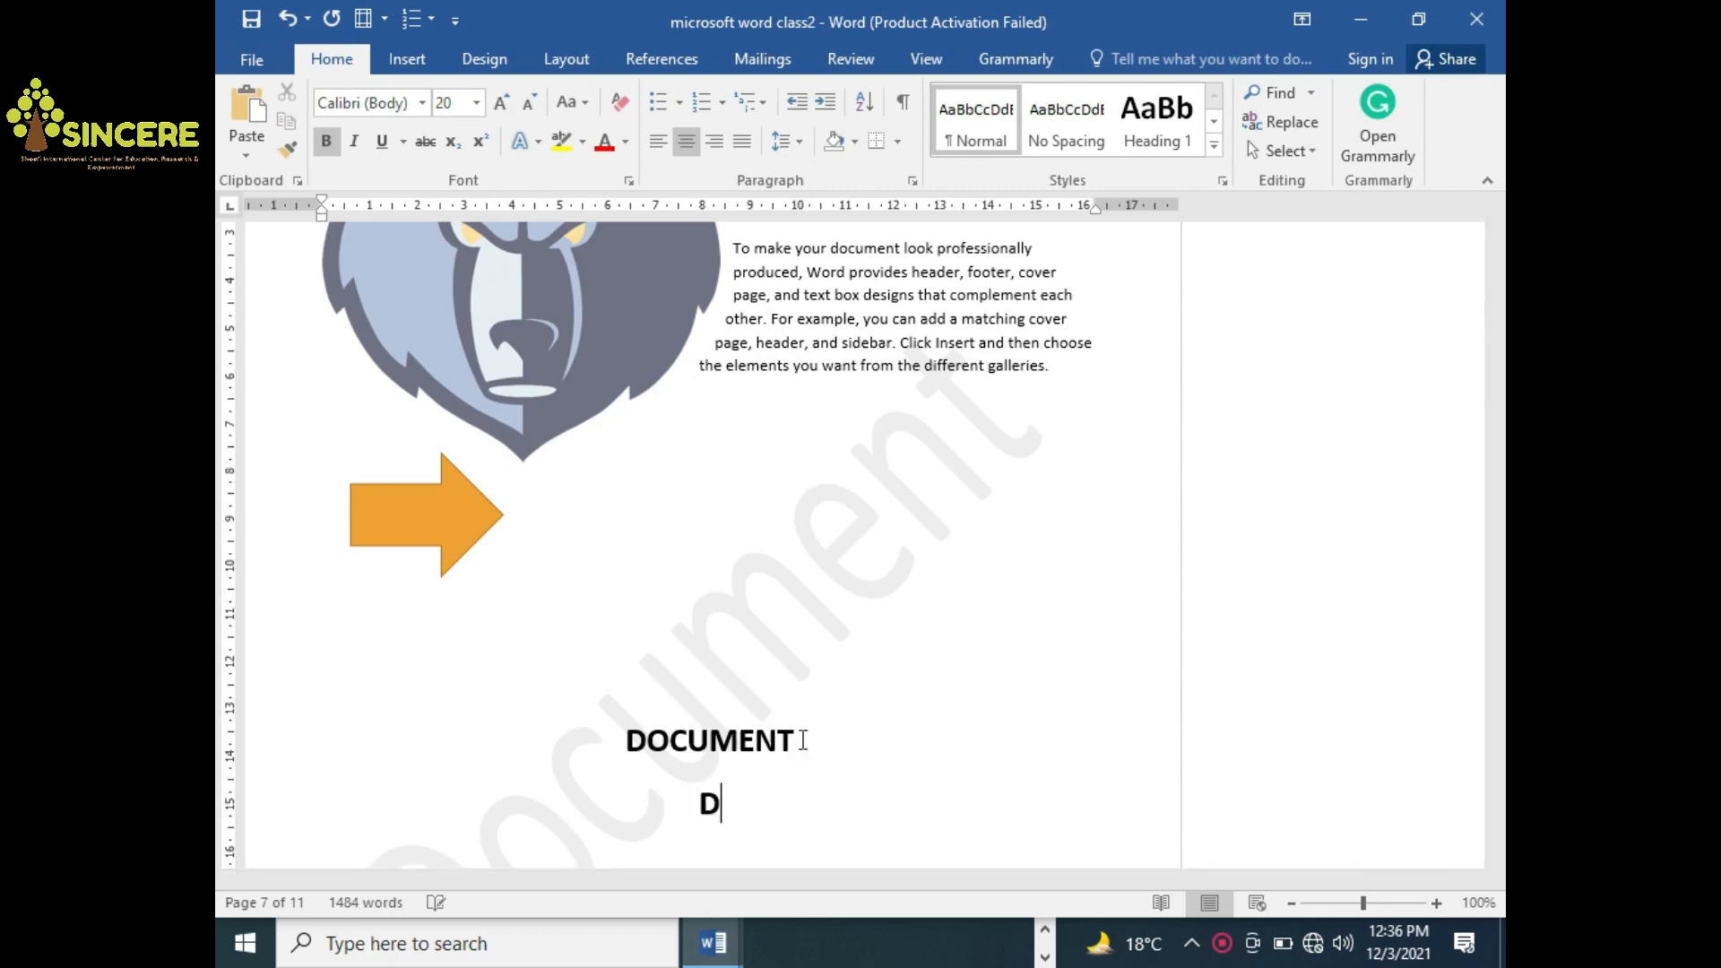
pyautogui.write('ocument')
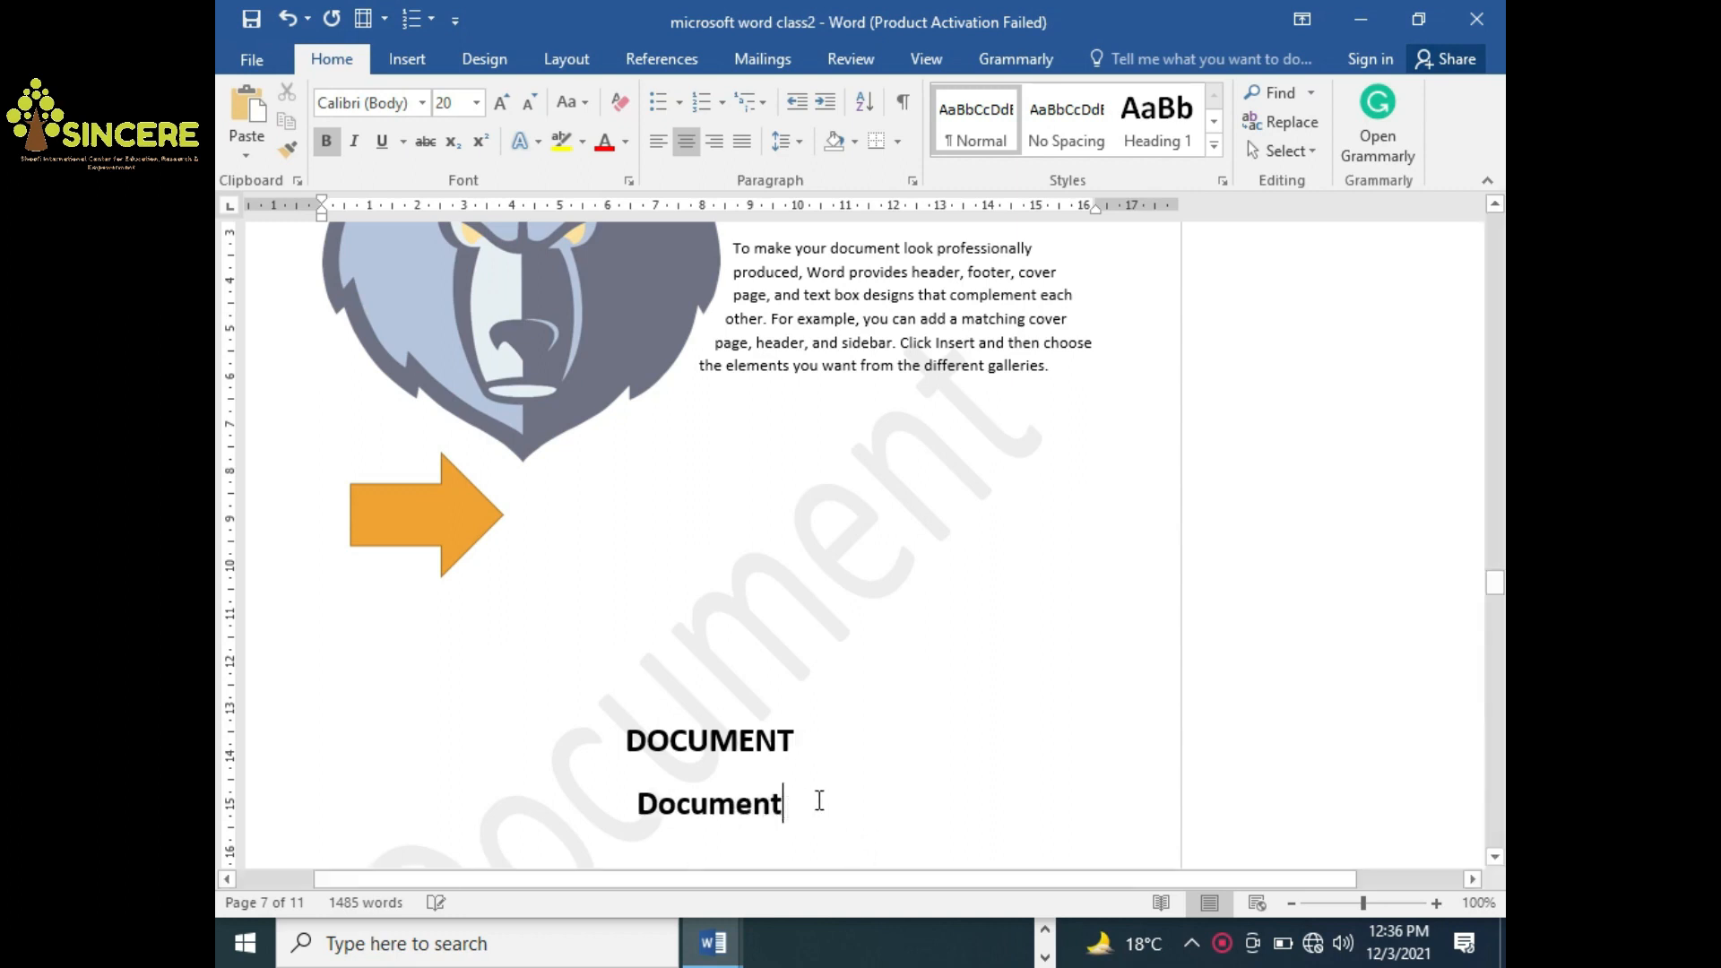
# Modify the Heading 1 style so that its font uses the All caps effect
pyautogui.rightClick(1155, 133)
pyautogui.click(1186, 178)
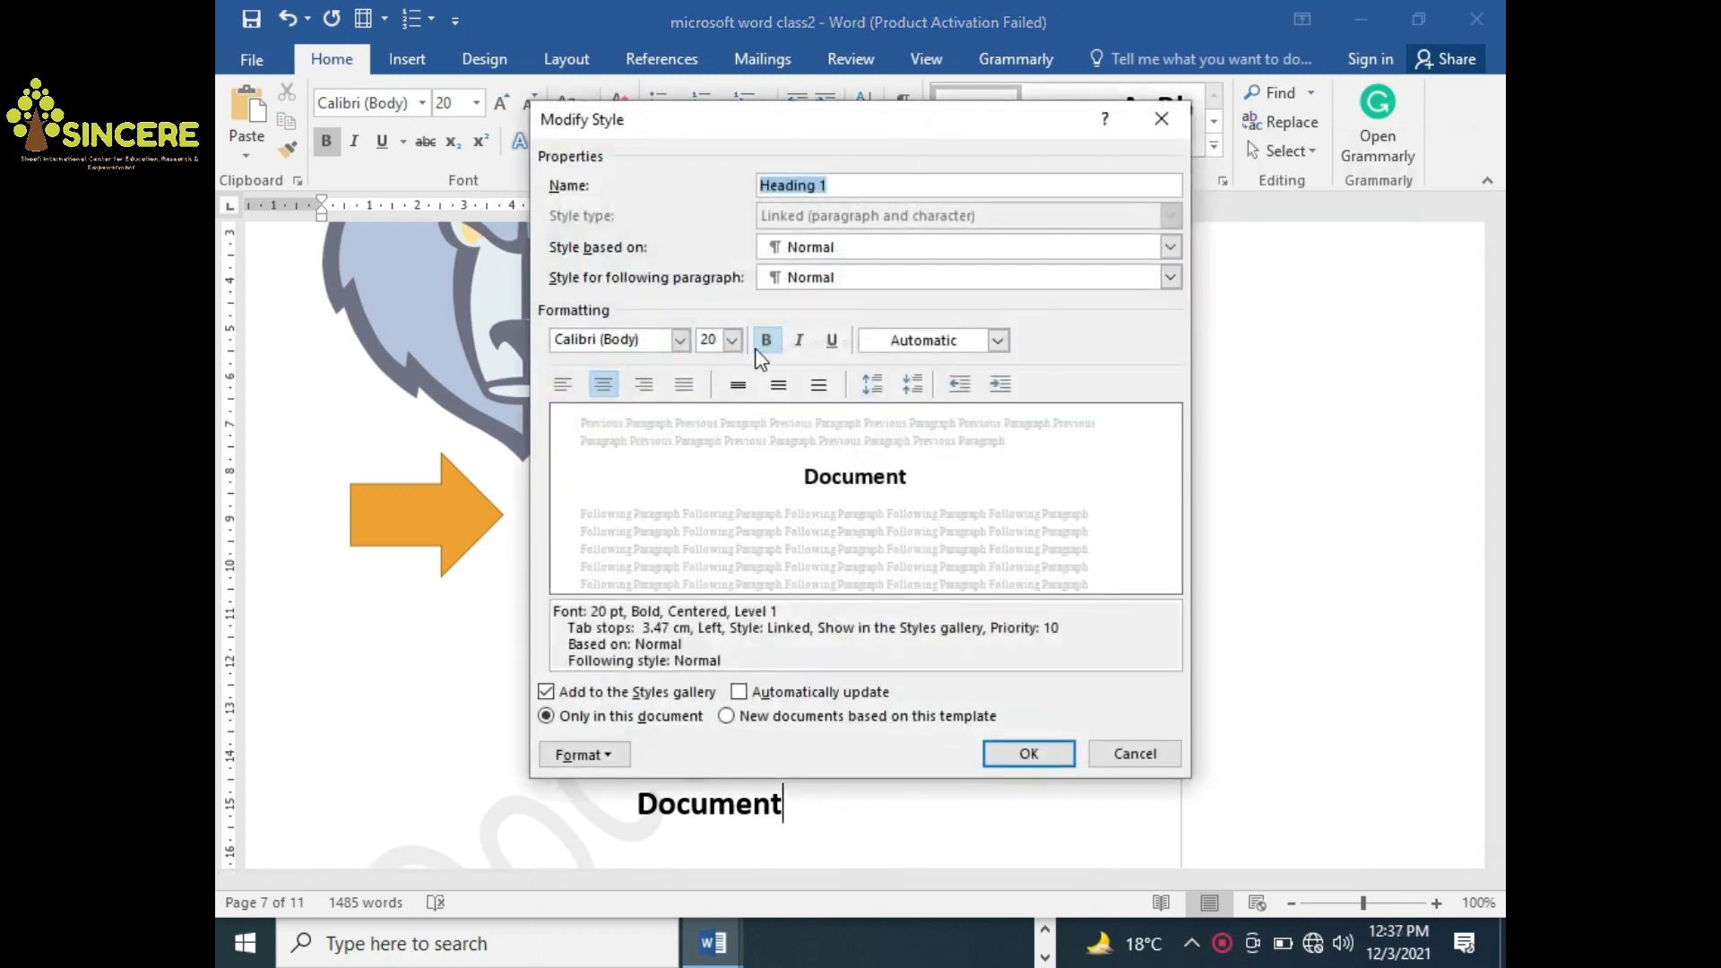
pyautogui.click(583, 754)
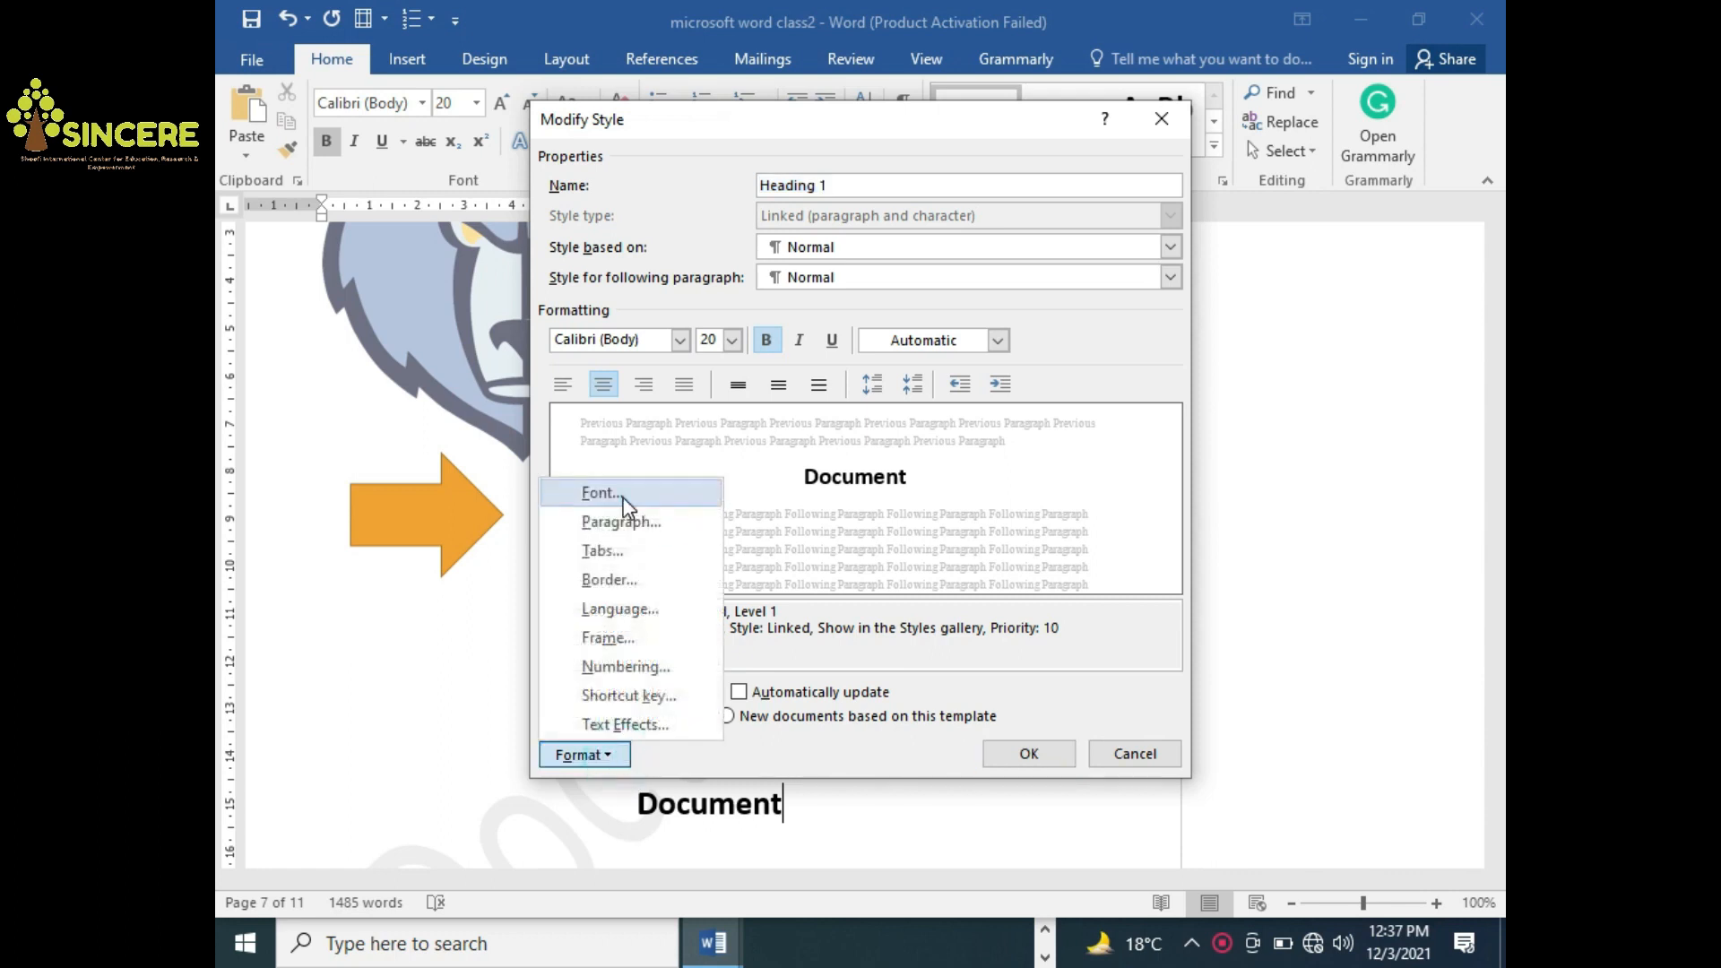
pyautogui.click(624, 501)
pyautogui.click(979, 492)
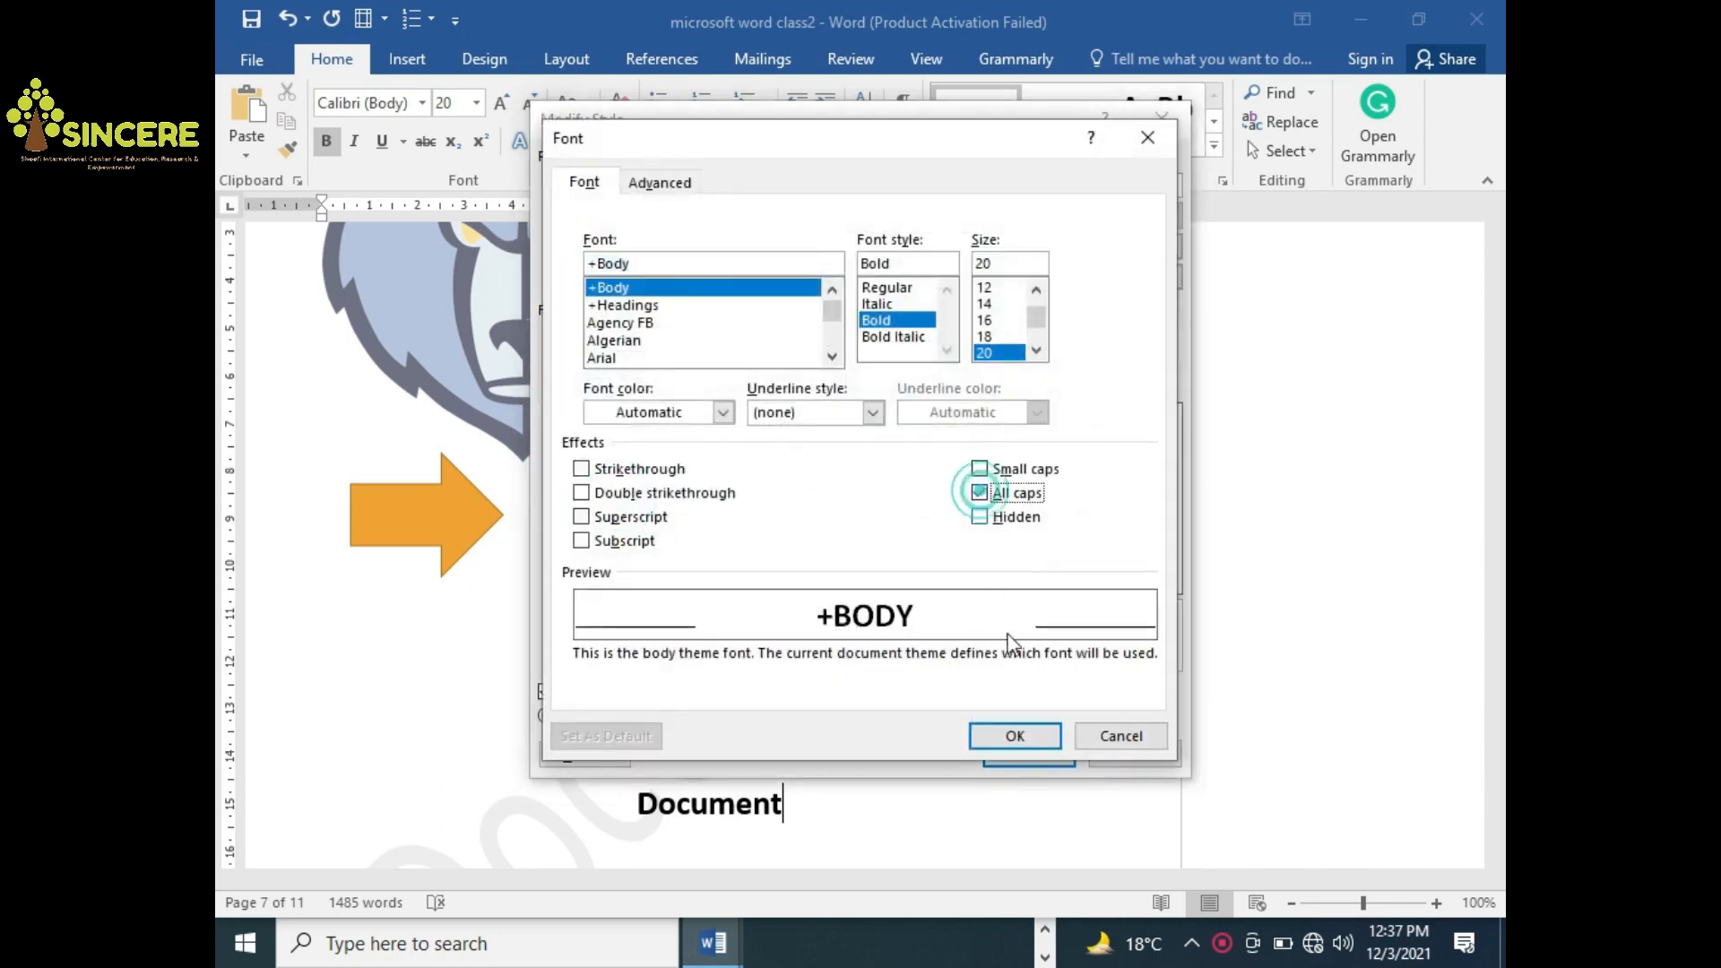
pyautogui.click(1017, 737)
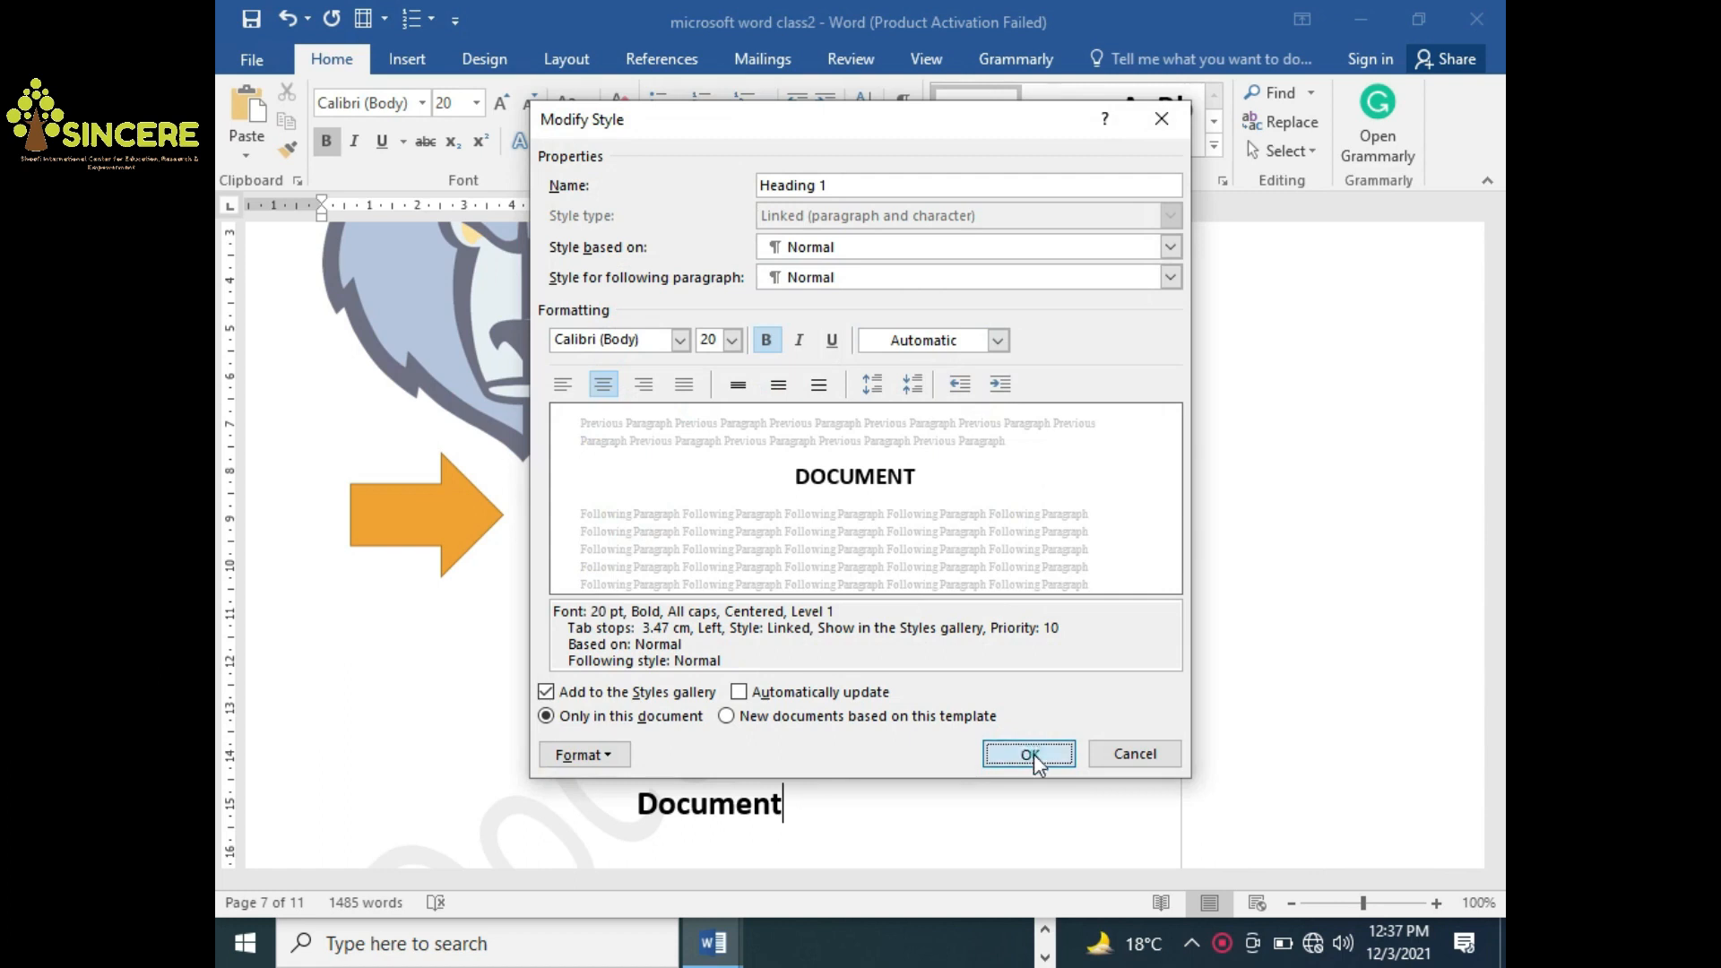
pyautogui.click(1030, 753)
# Convert the second "Document" line to uppercase and update the Heading 1 style to match it
pyautogui.click(794, 808)
pyautogui.moveTo(794, 807); pyautogui.dragTo(647, 811)
pyautogui.hotkey('shift', 'F3')
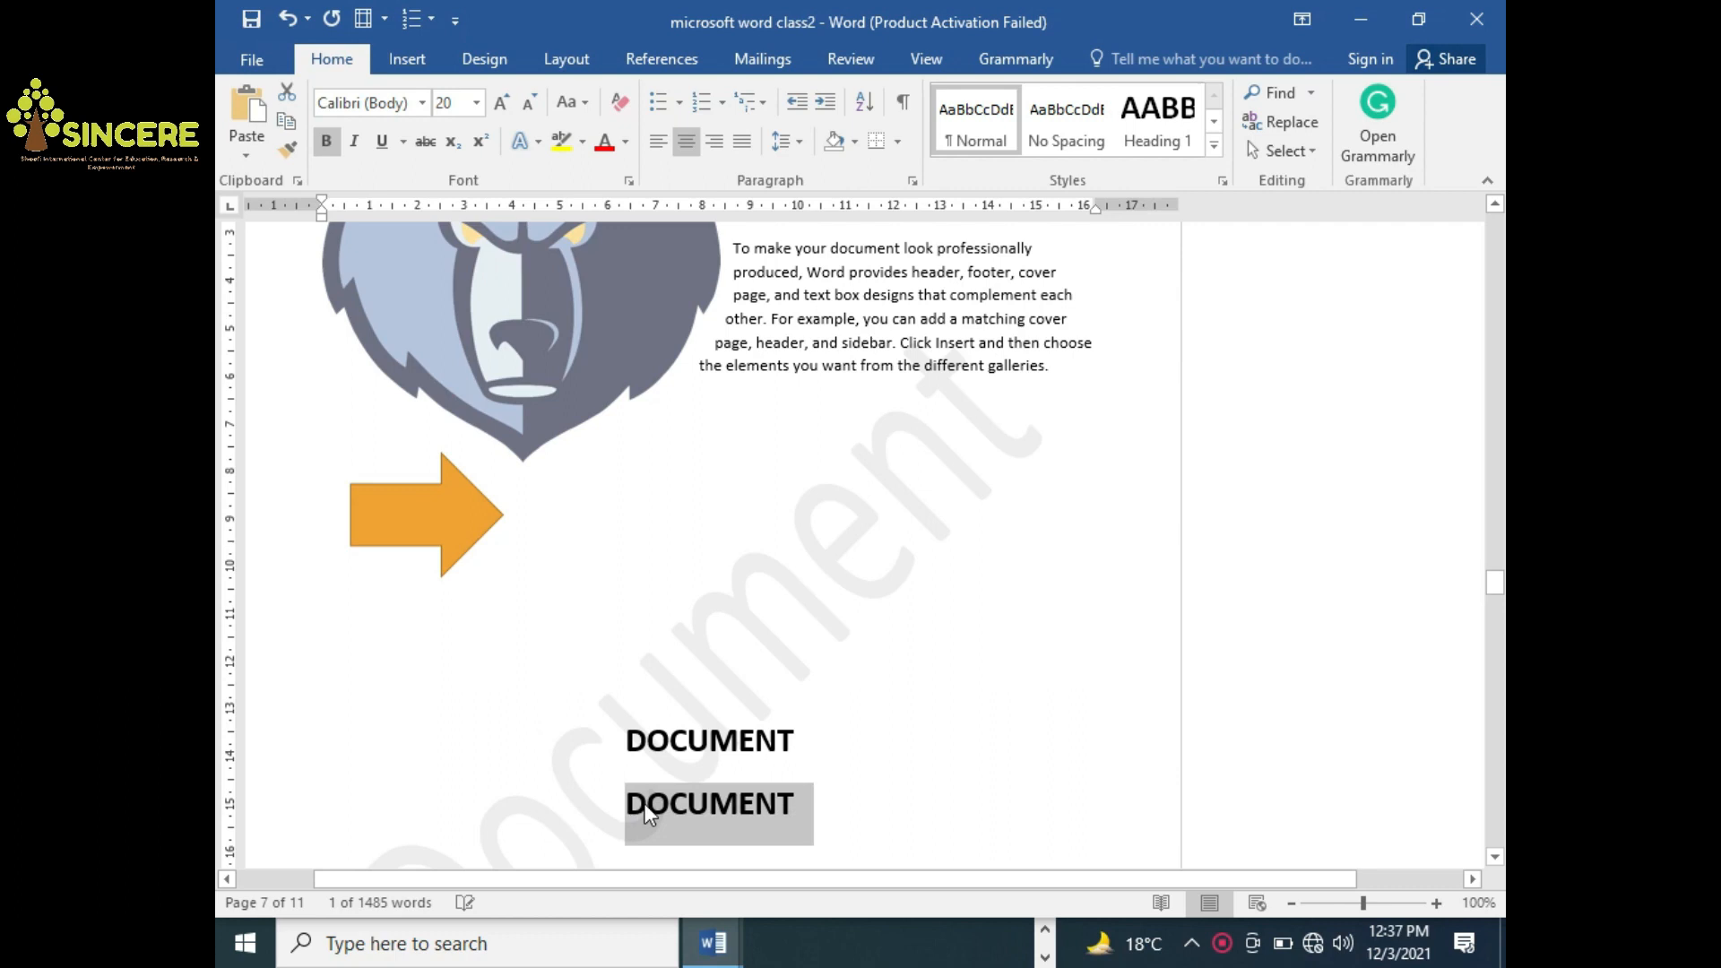
pyautogui.rightClick(1164, 147)
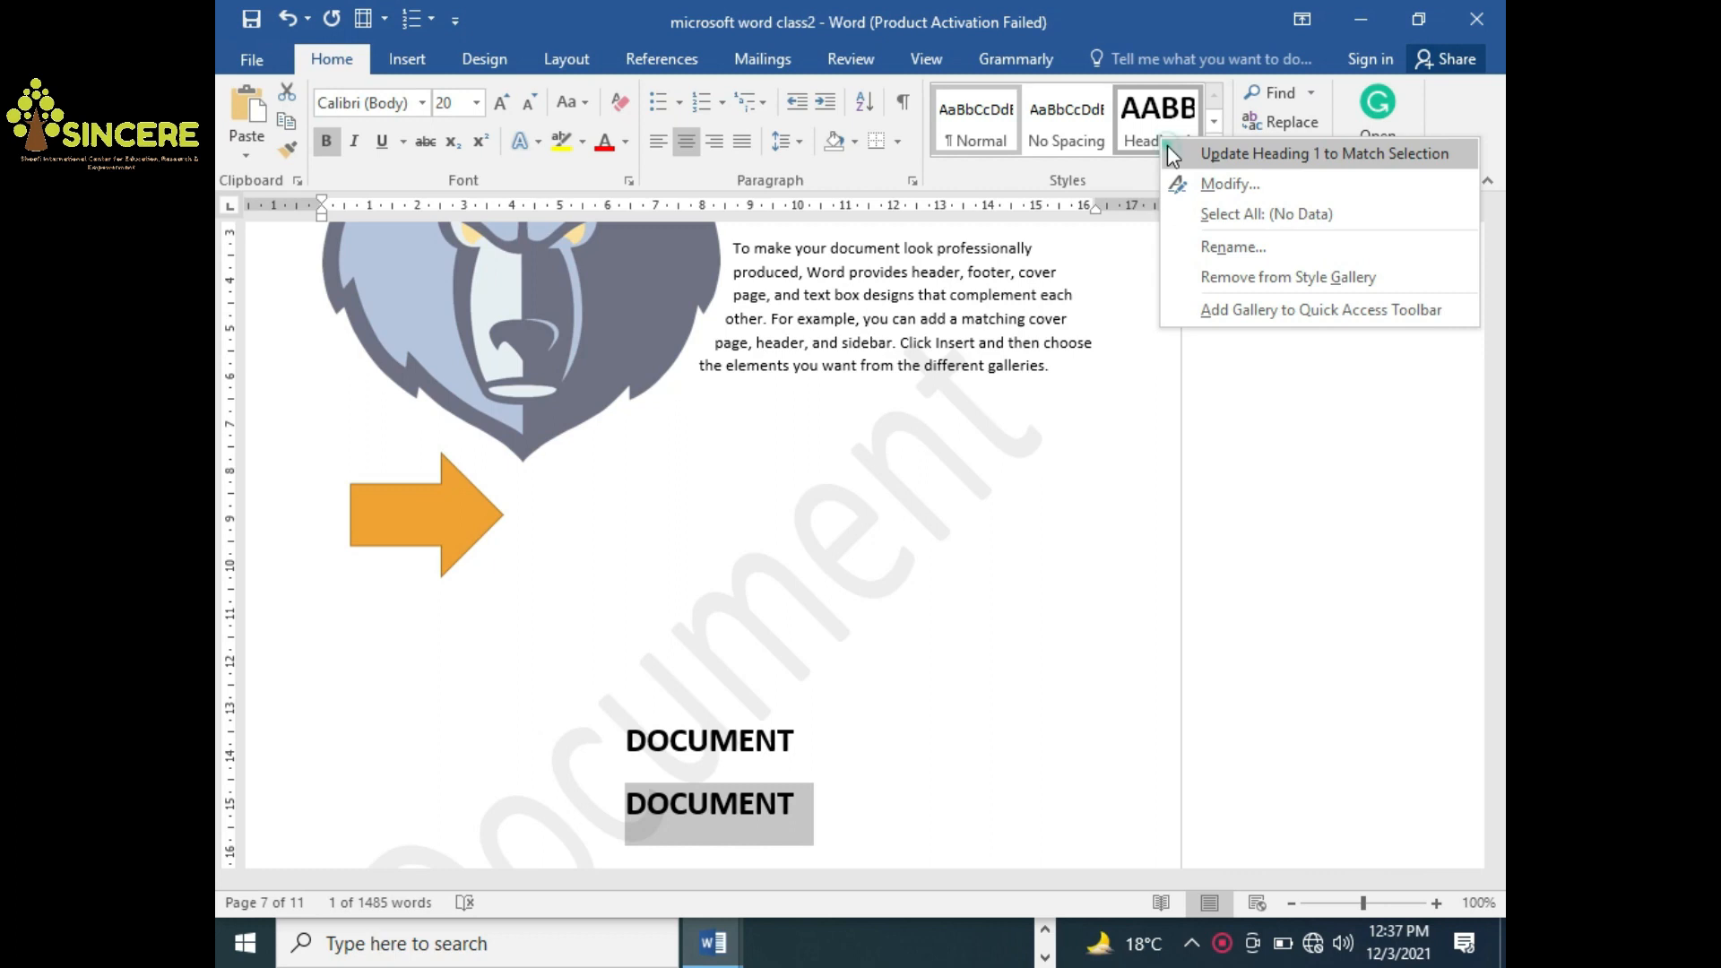
pyautogui.click(1167, 151)
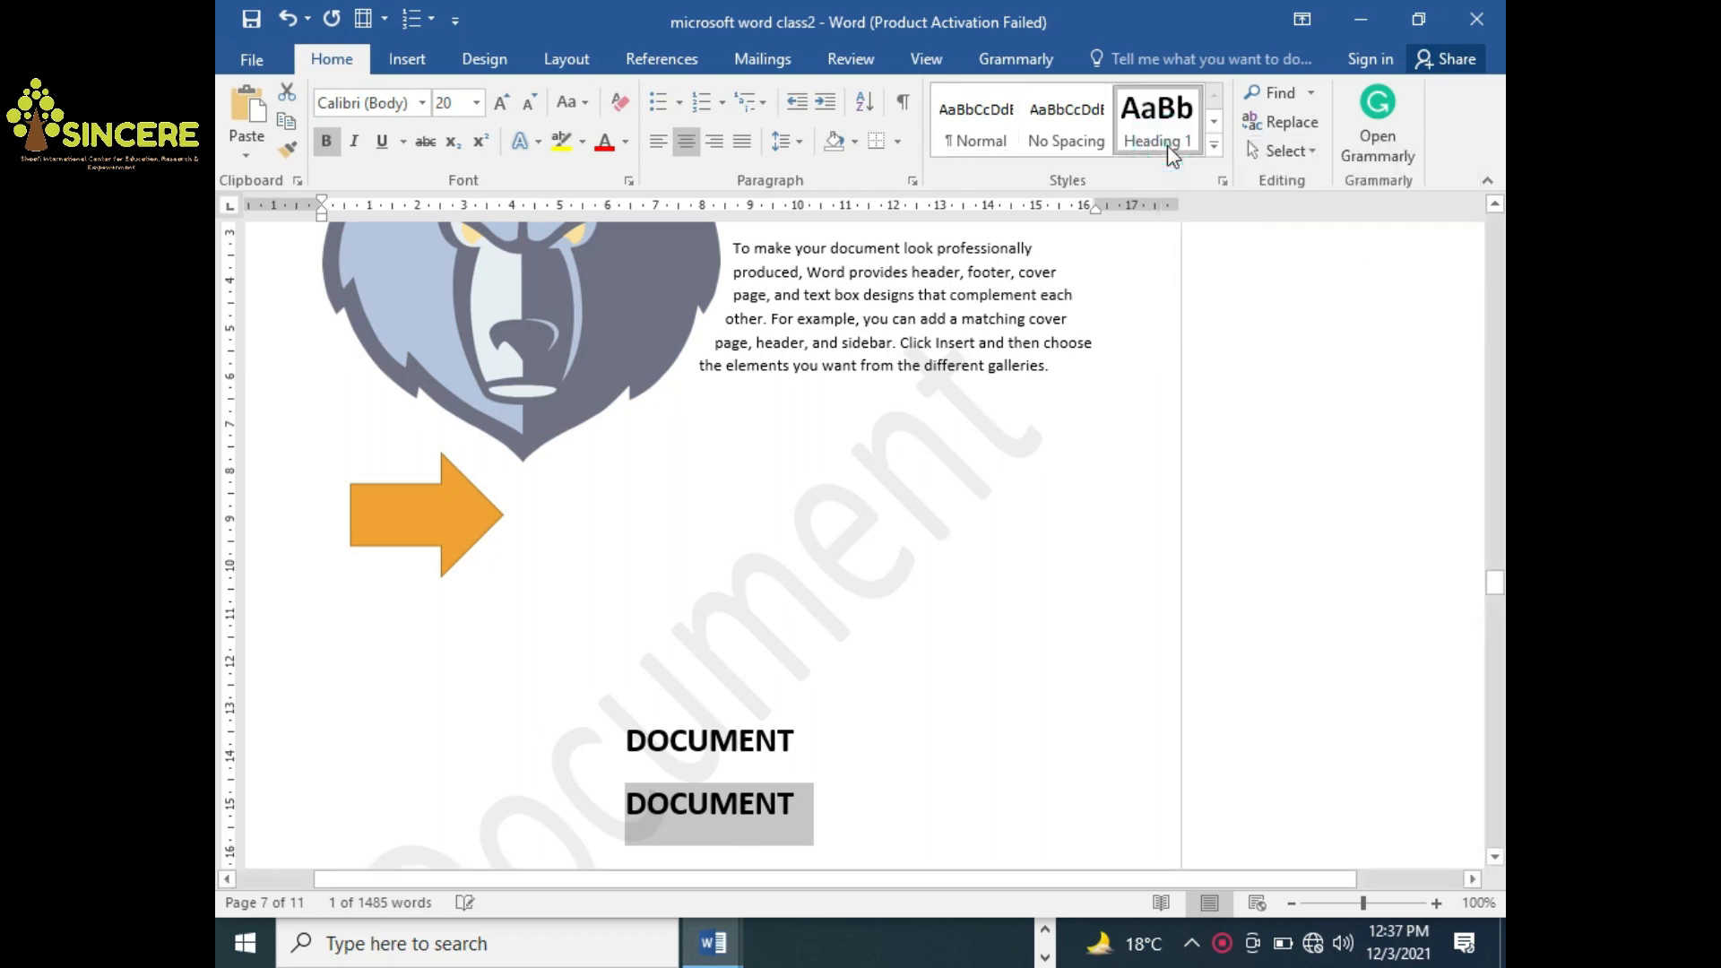
# Save the document
pyautogui.click(710, 740)
pyautogui.hotkey('ctrl', 's')
pyautogui.click(712, 813)
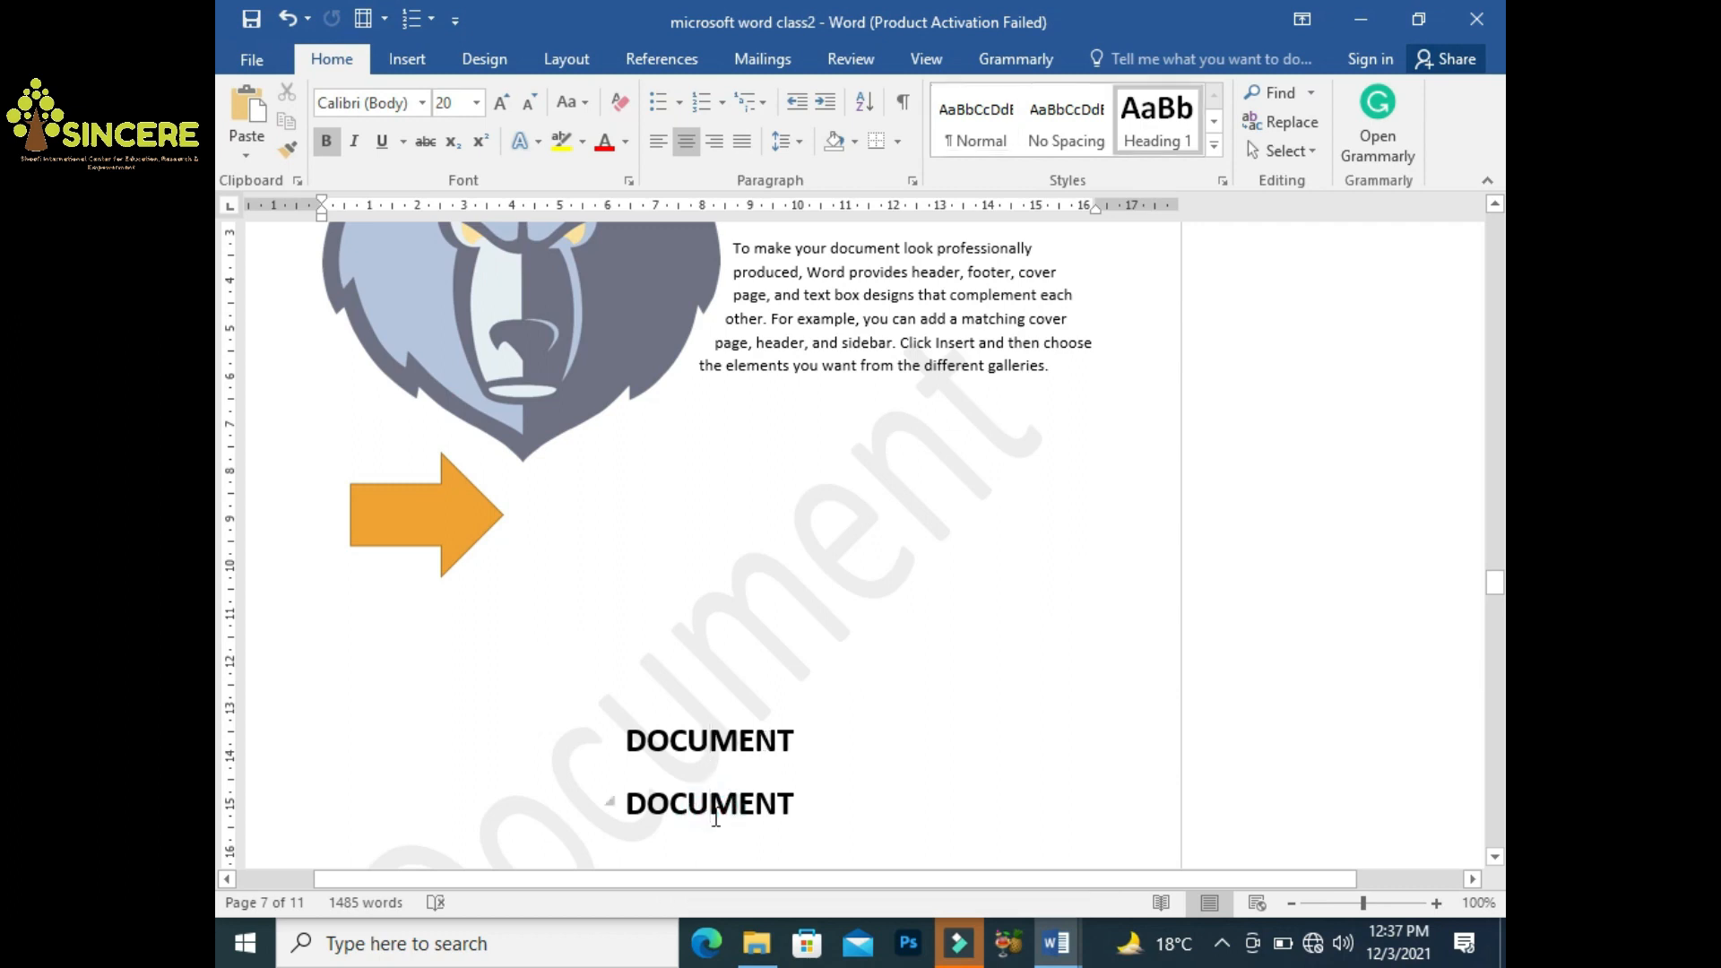
# Number the two headings by changing them to DOCUMENT1 and DOCUMENT2
pyautogui.click(813, 745)
pyautogui.write('1')
pyautogui.press('Down')
pyautogui.write('2')
# Insert an Automatic Table 2 table of contents on the empty line above the DOCUMENT1 heading
pyautogui.press('Up')
pyautogui.press('Up')
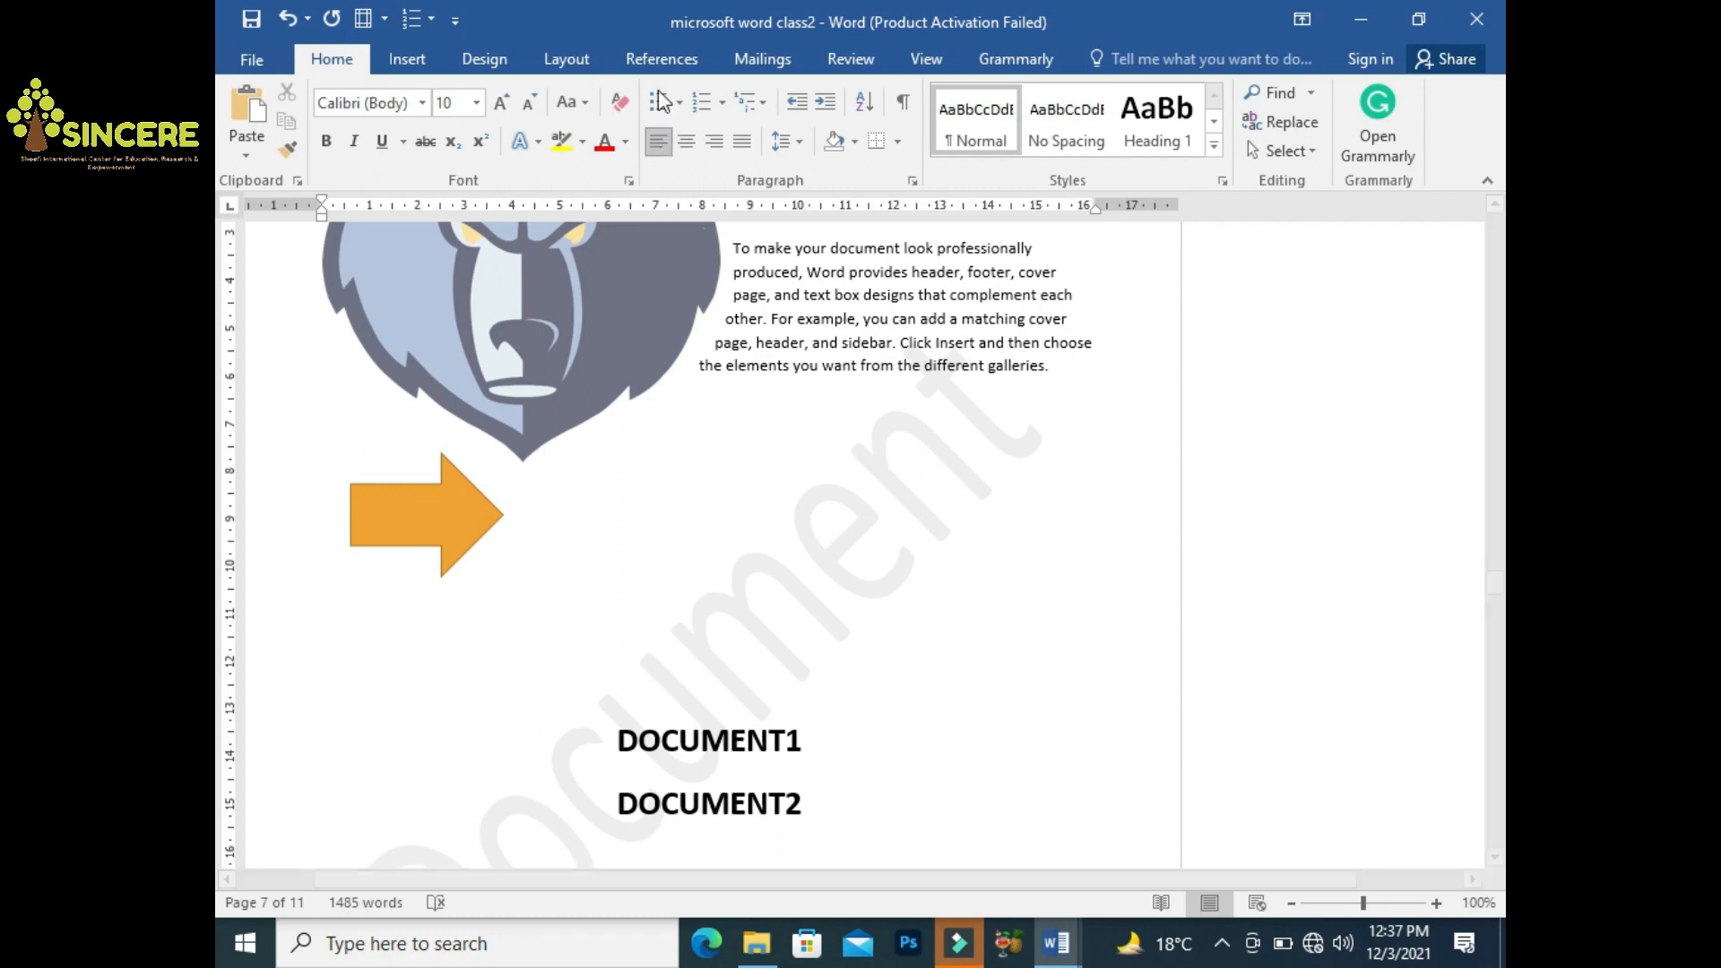
pyautogui.click(661, 58)
pyautogui.click(273, 157)
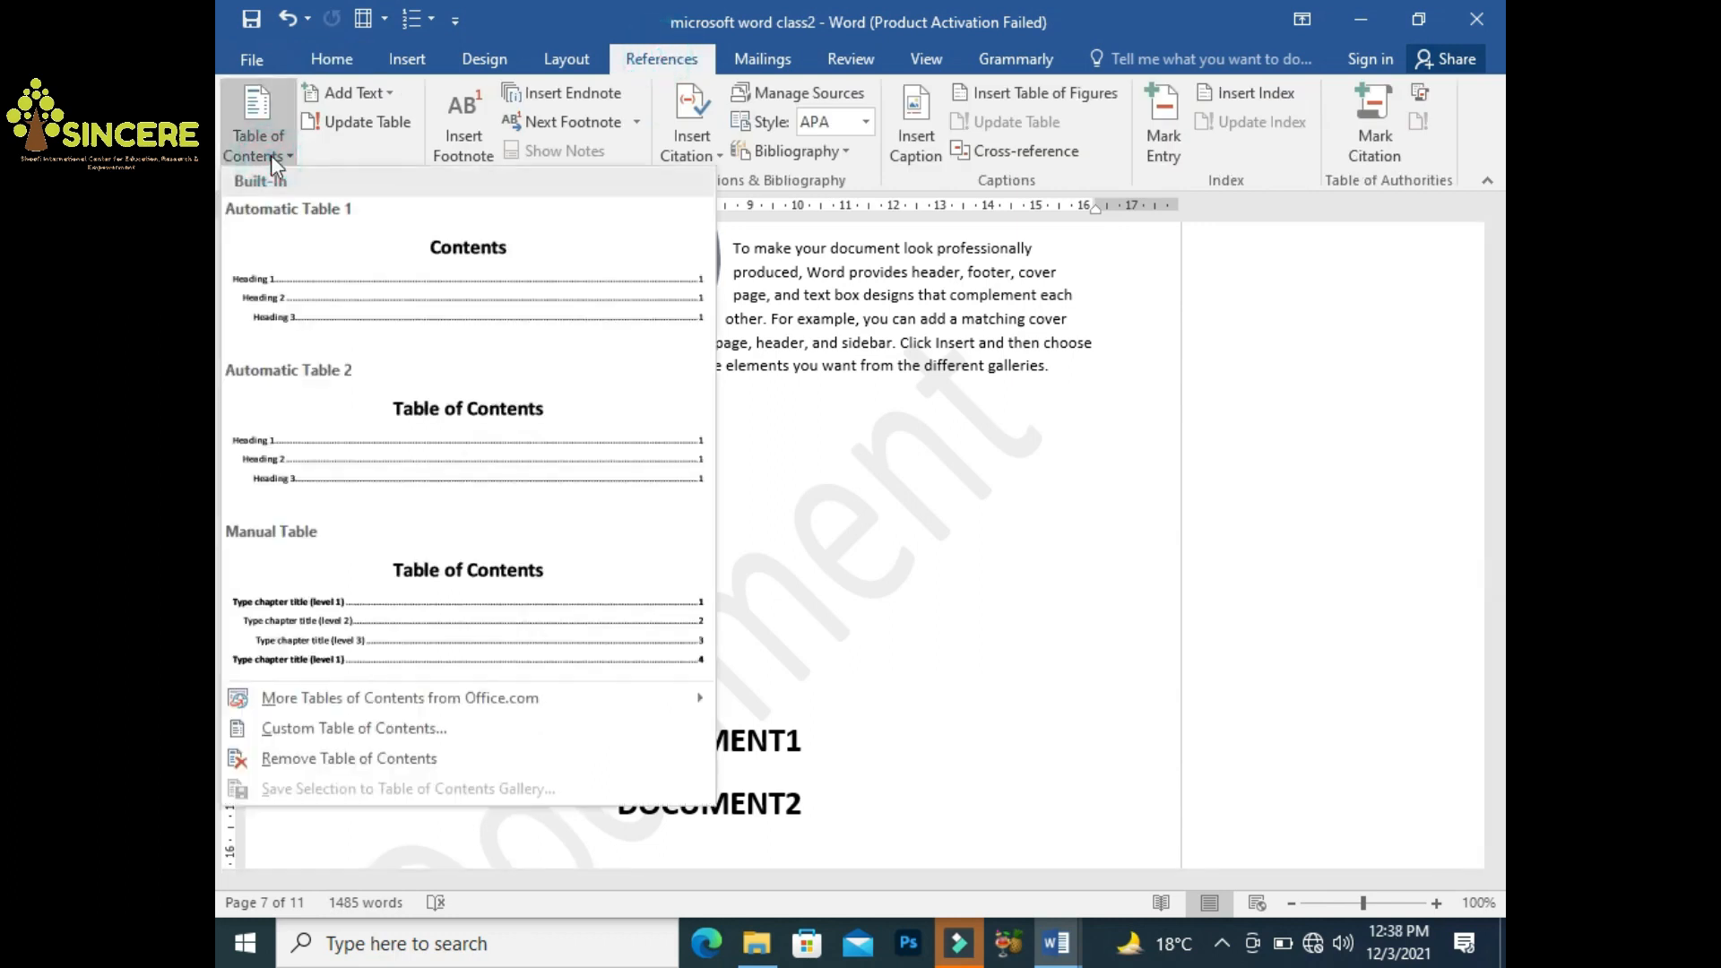
pyautogui.click(341, 441)
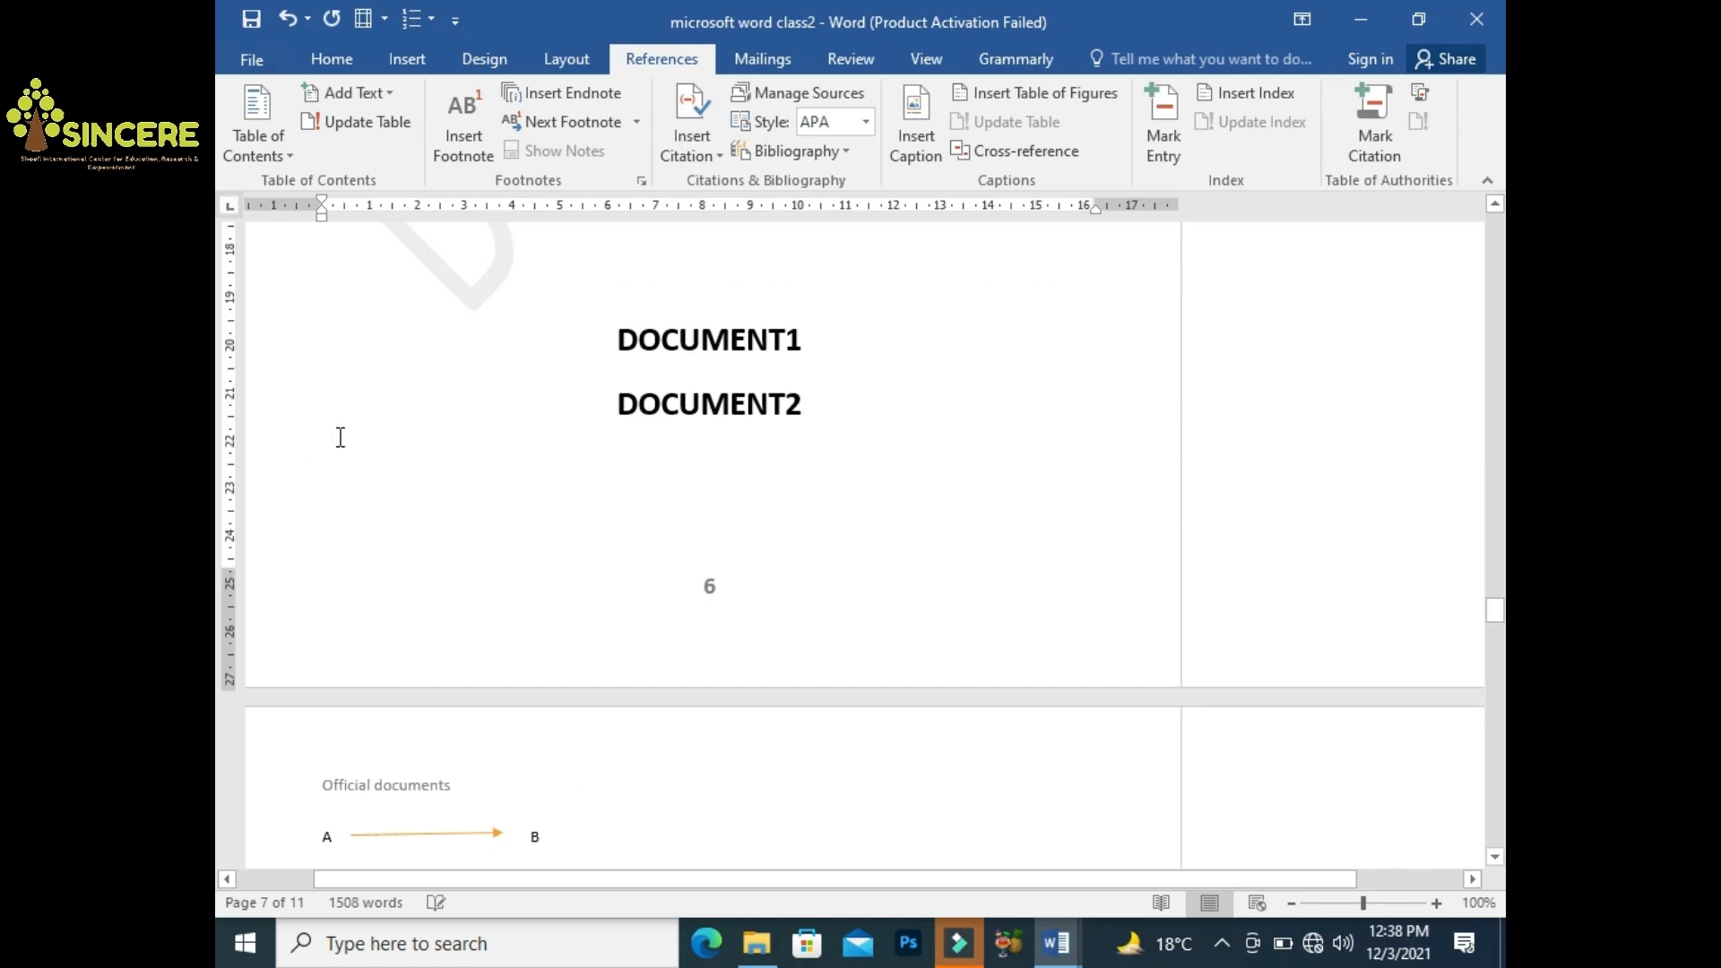
pyautogui.moveTo(1501, 618); pyautogui.dragTo(1499, 599)
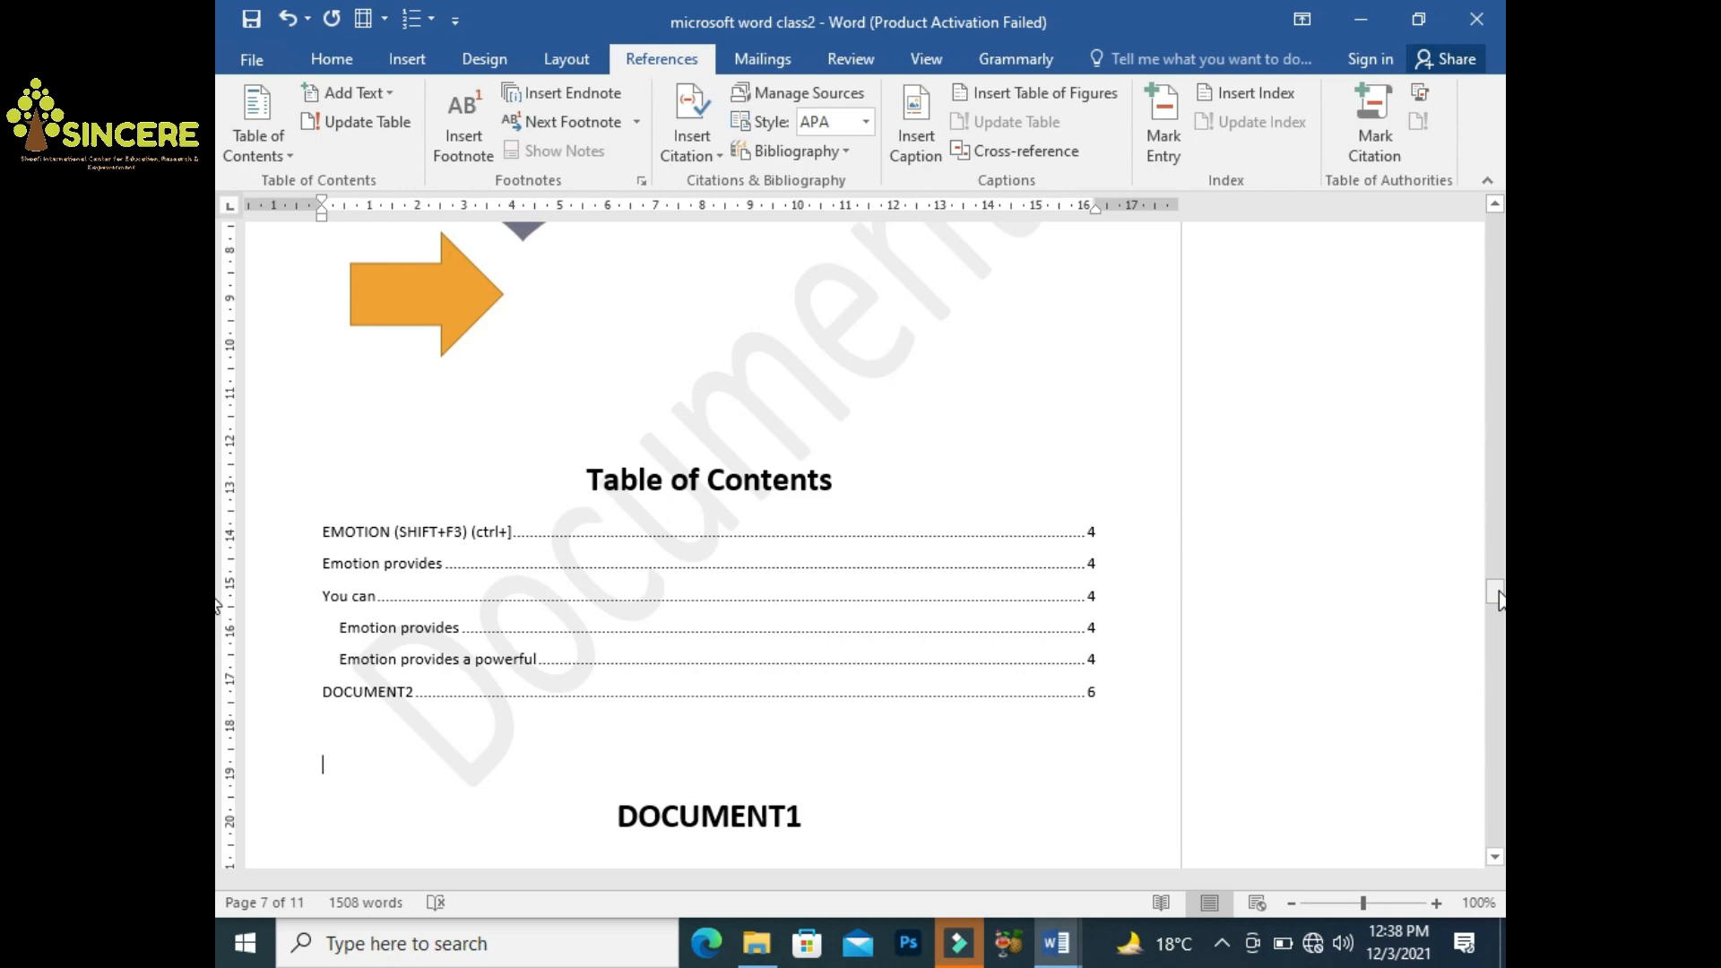
# Modify the Heading 1 style to use the Times New Roman font
pyautogui.click(330, 59)
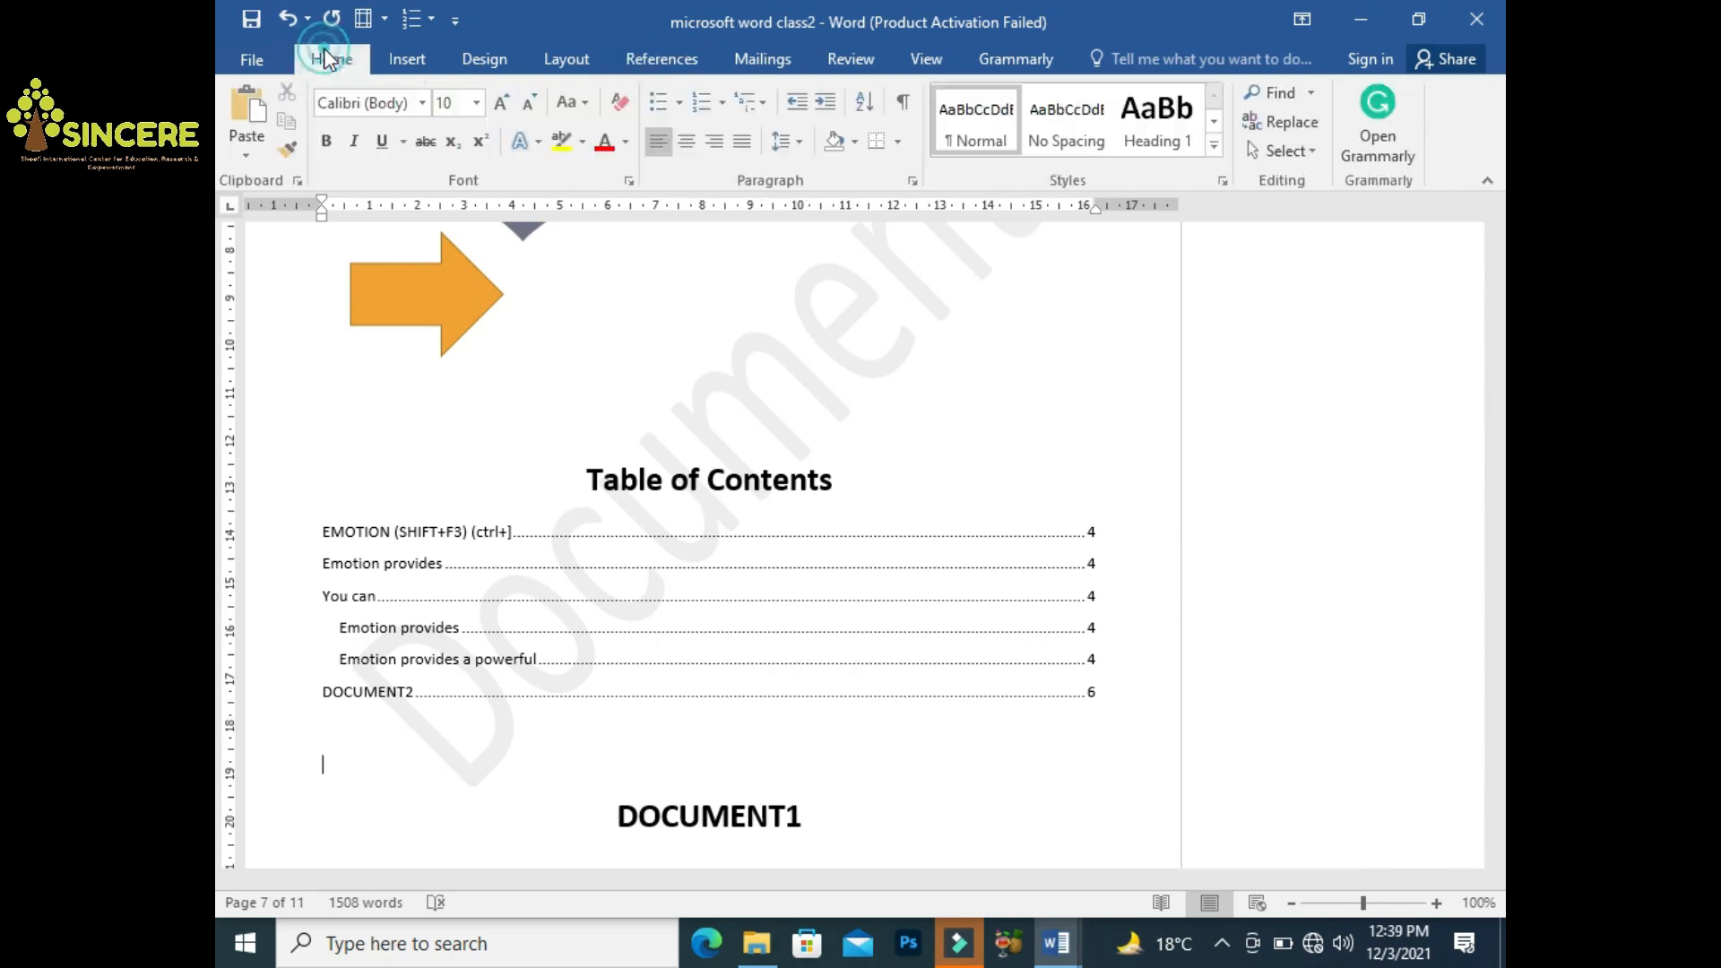
pyautogui.rightClick(1156, 134)
pyautogui.click(1197, 171)
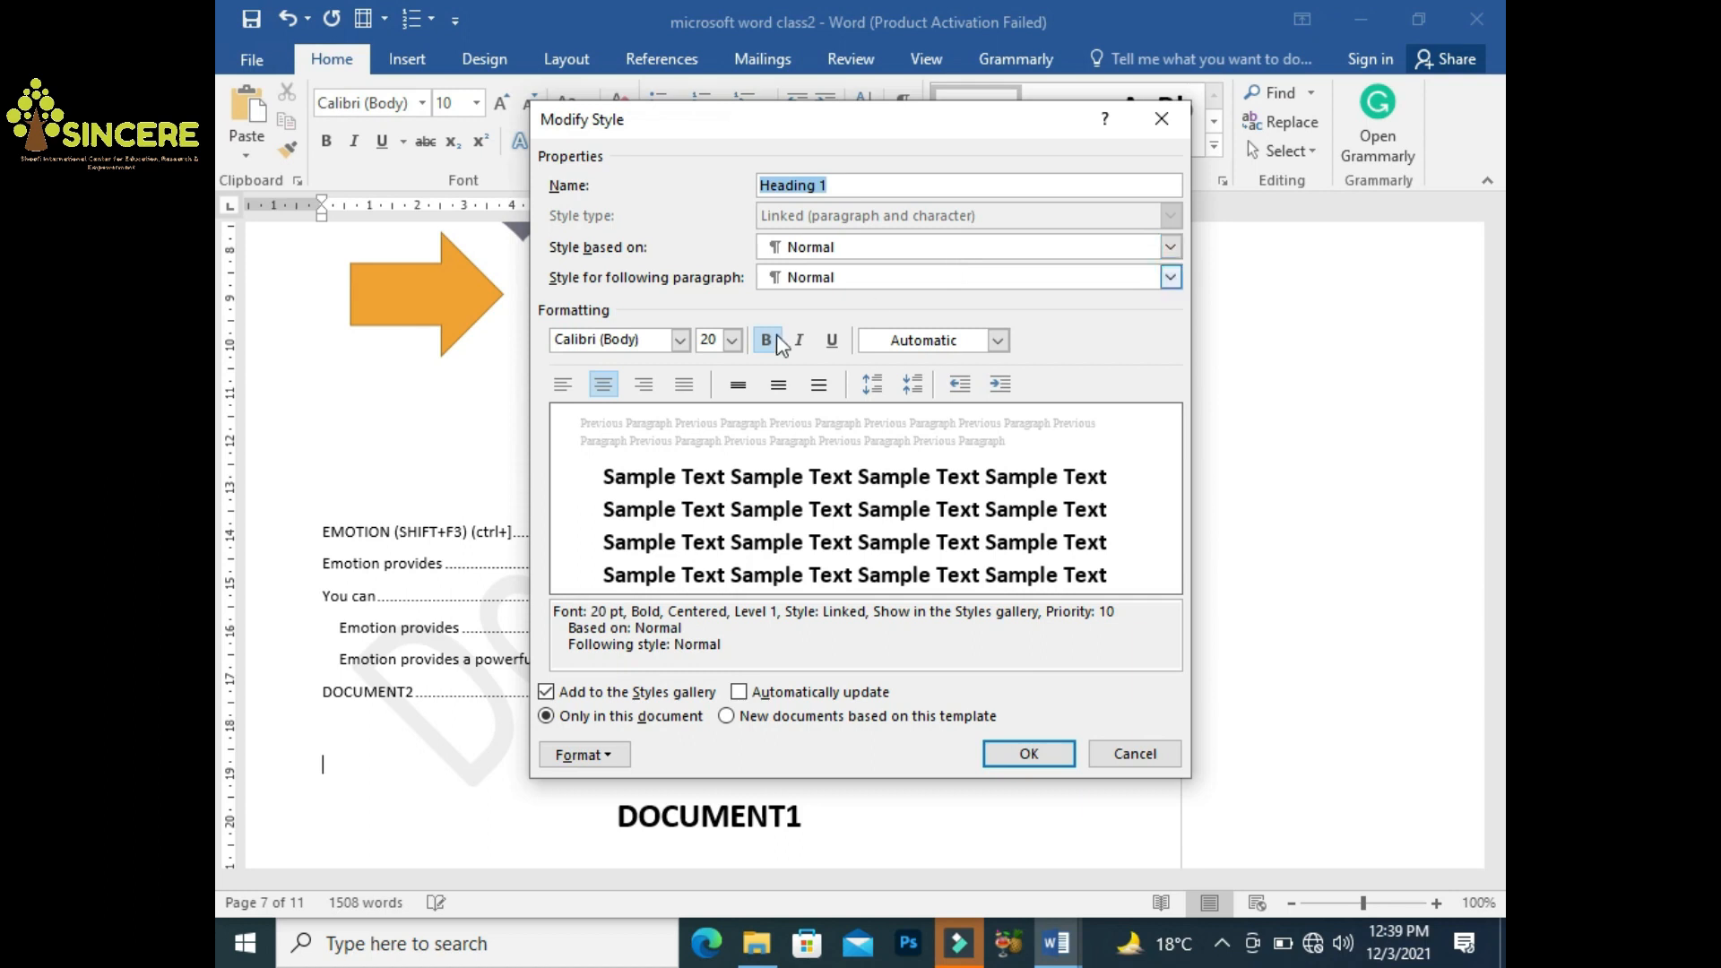
pyautogui.click(660, 339)
pyautogui.write('Times New Roman')
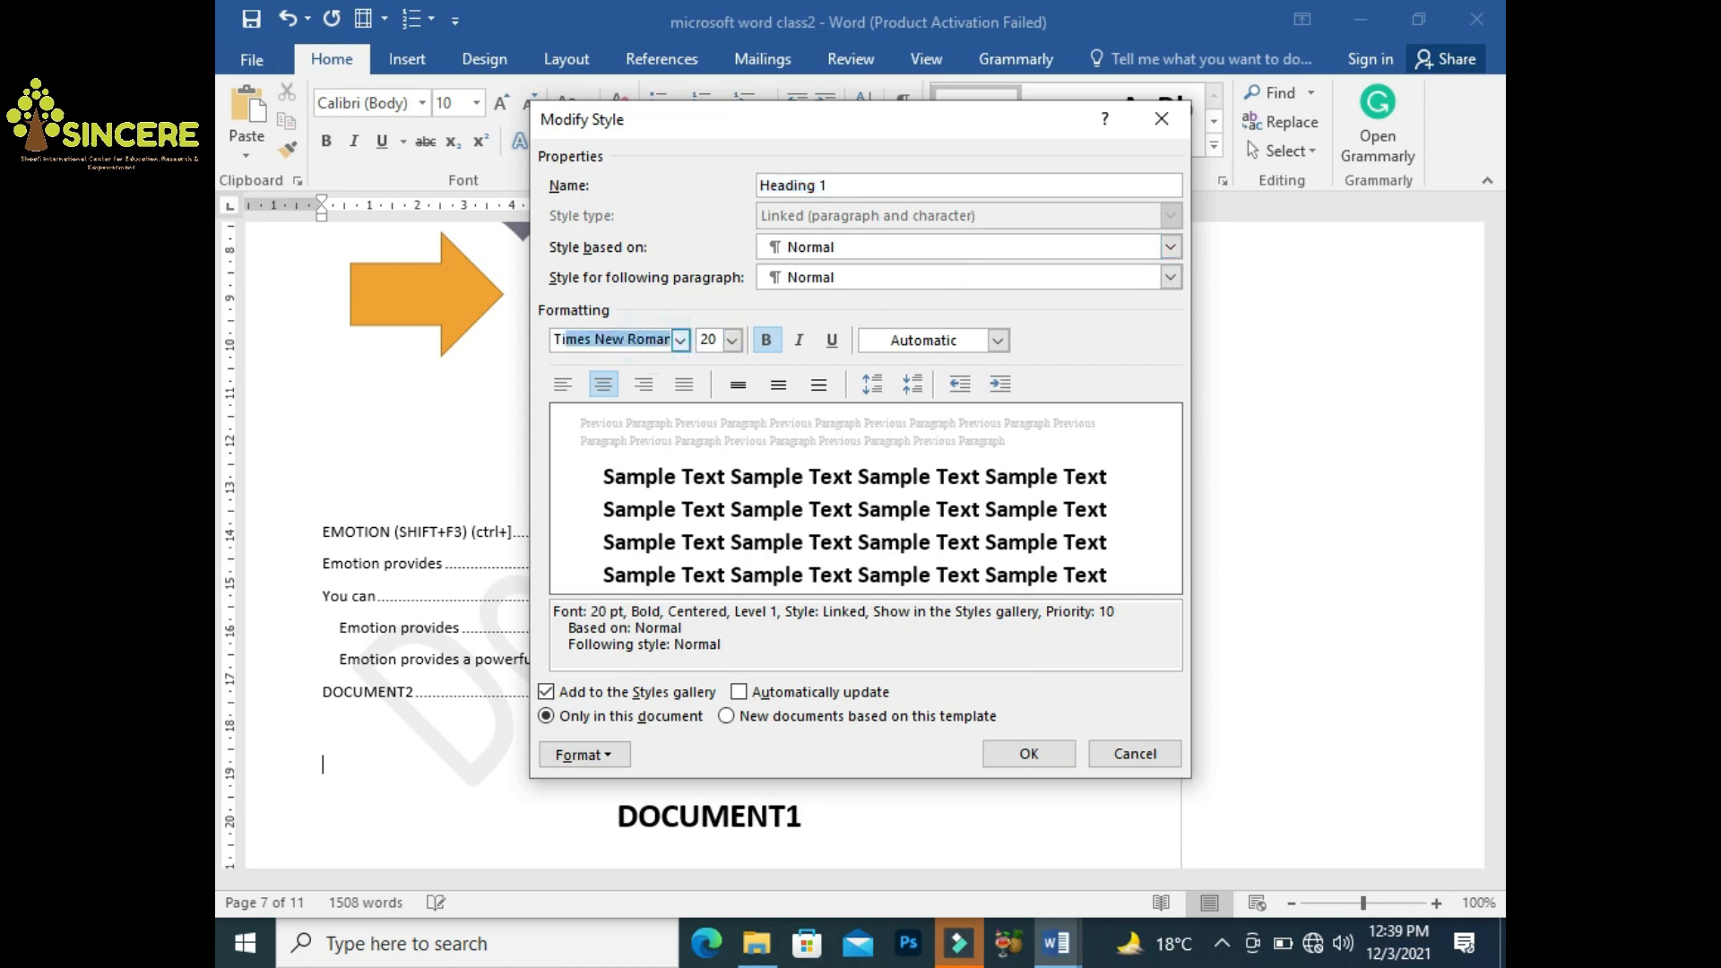
pyautogui.press('Return')
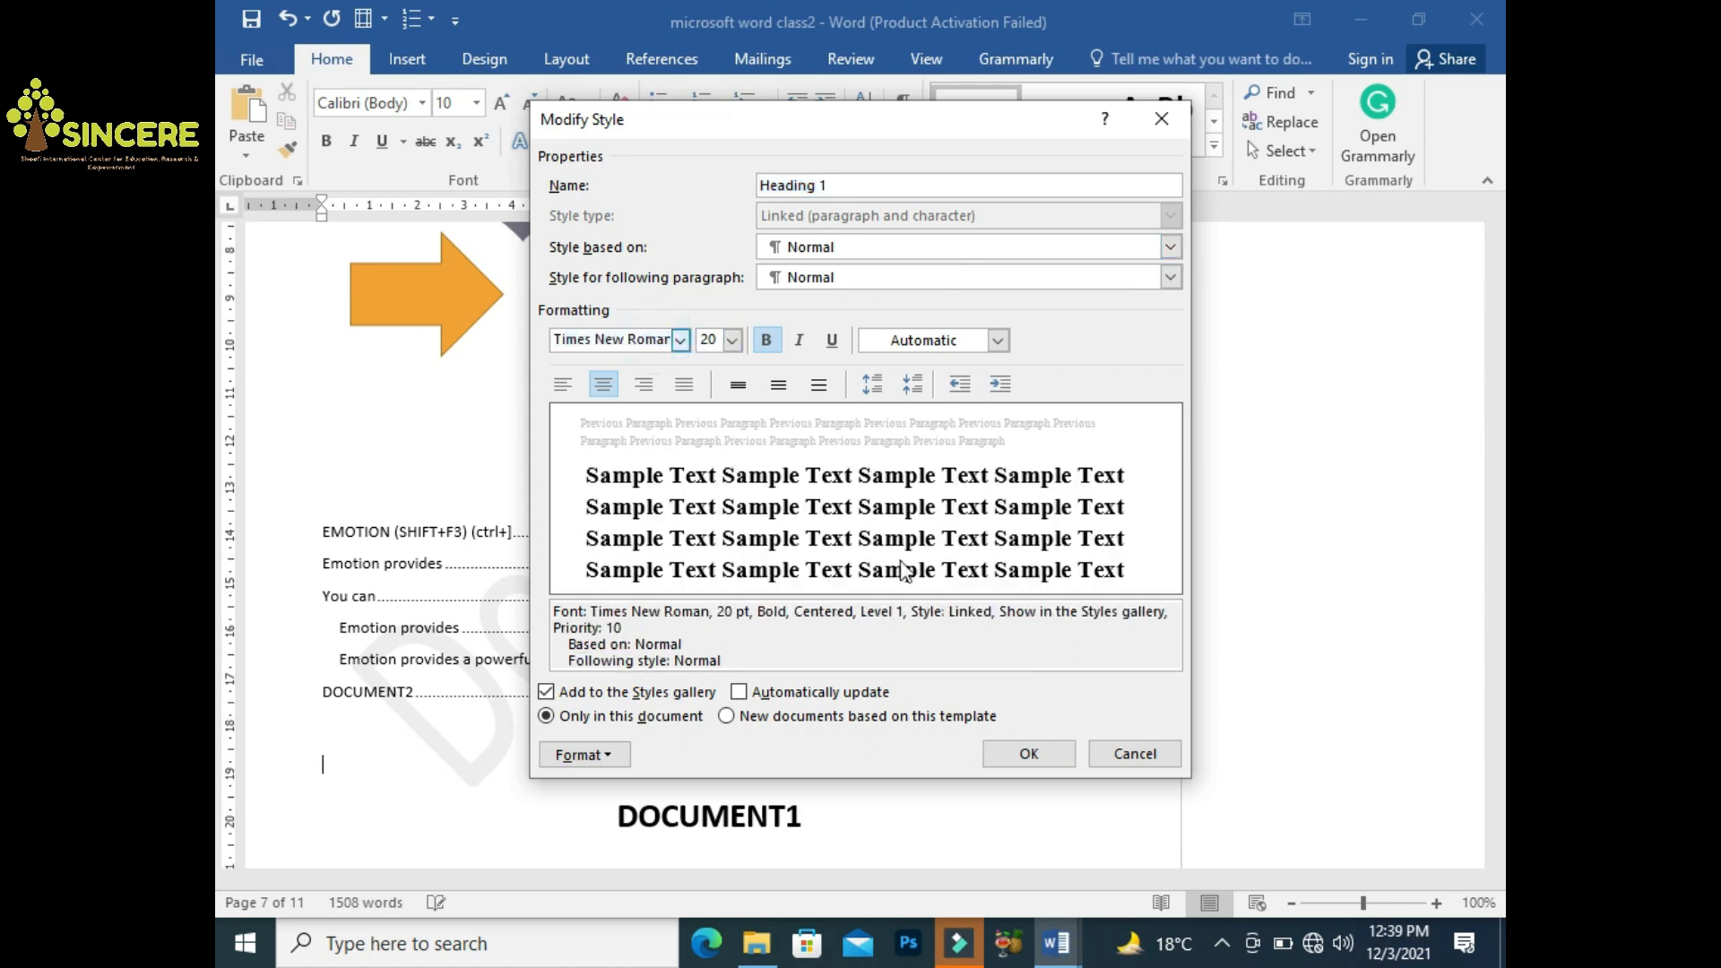
pyautogui.click(1018, 755)
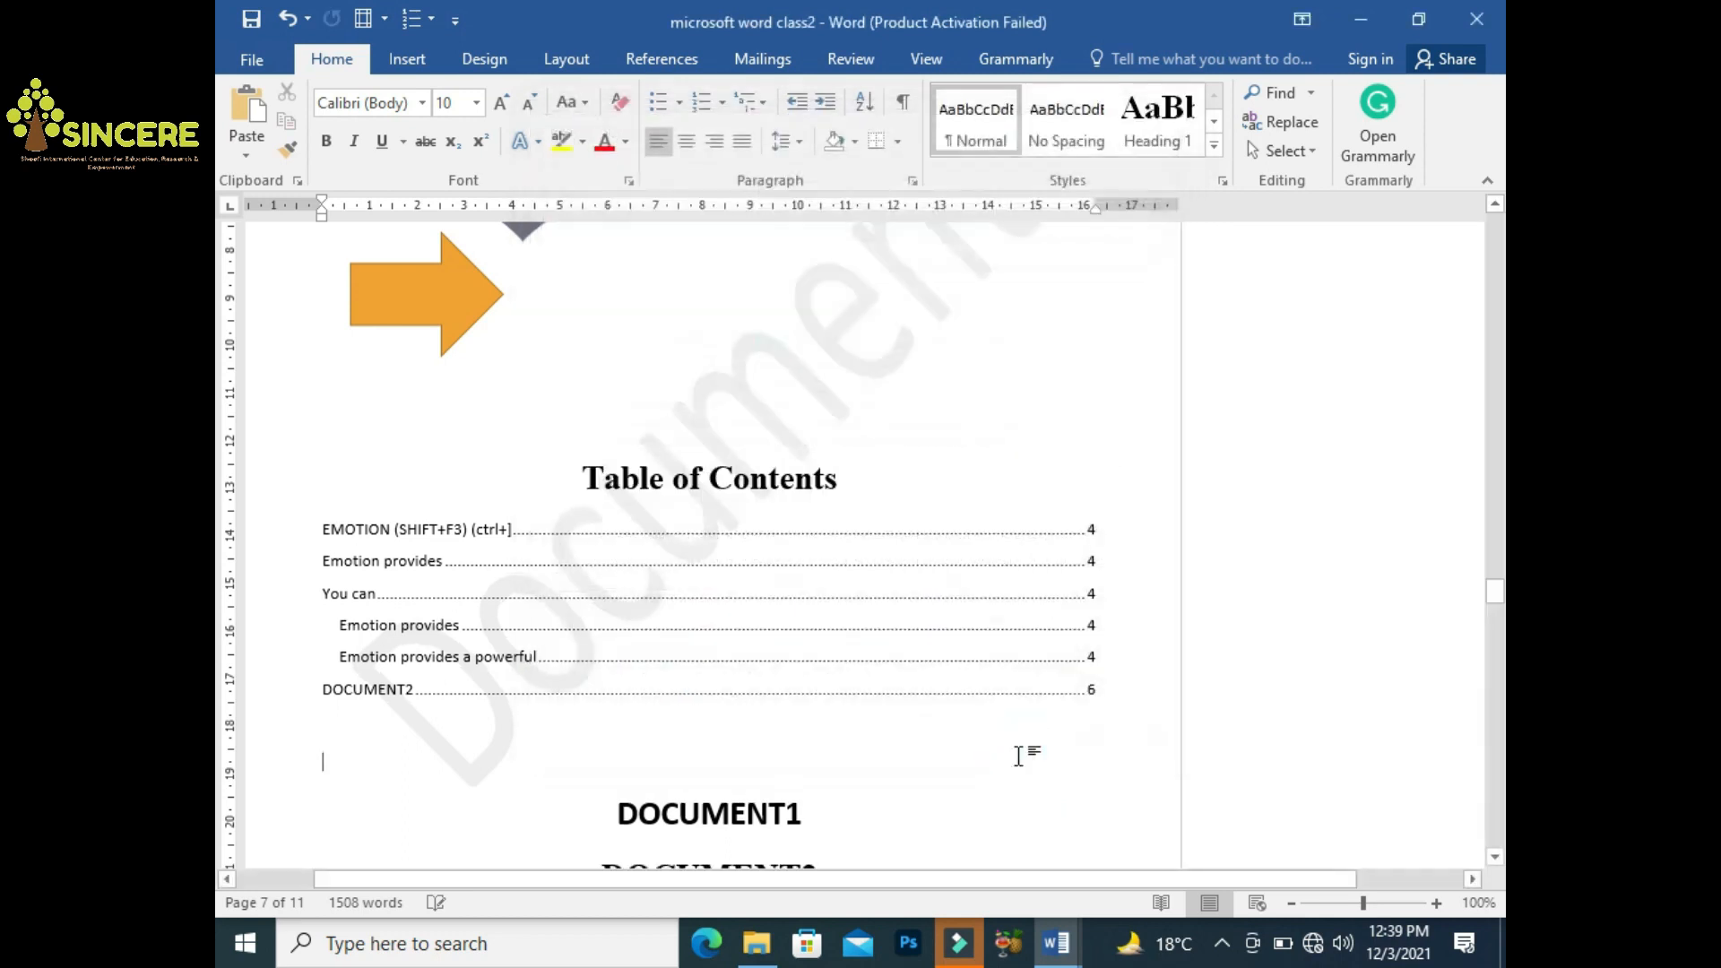
# Add a new line reading "Document3" directly below the DOCUMENT2 heading
pyautogui.click(1498, 860)
pyautogui.click(1498, 860)
pyautogui.click(1497, 860)
pyautogui.click(1498, 860)
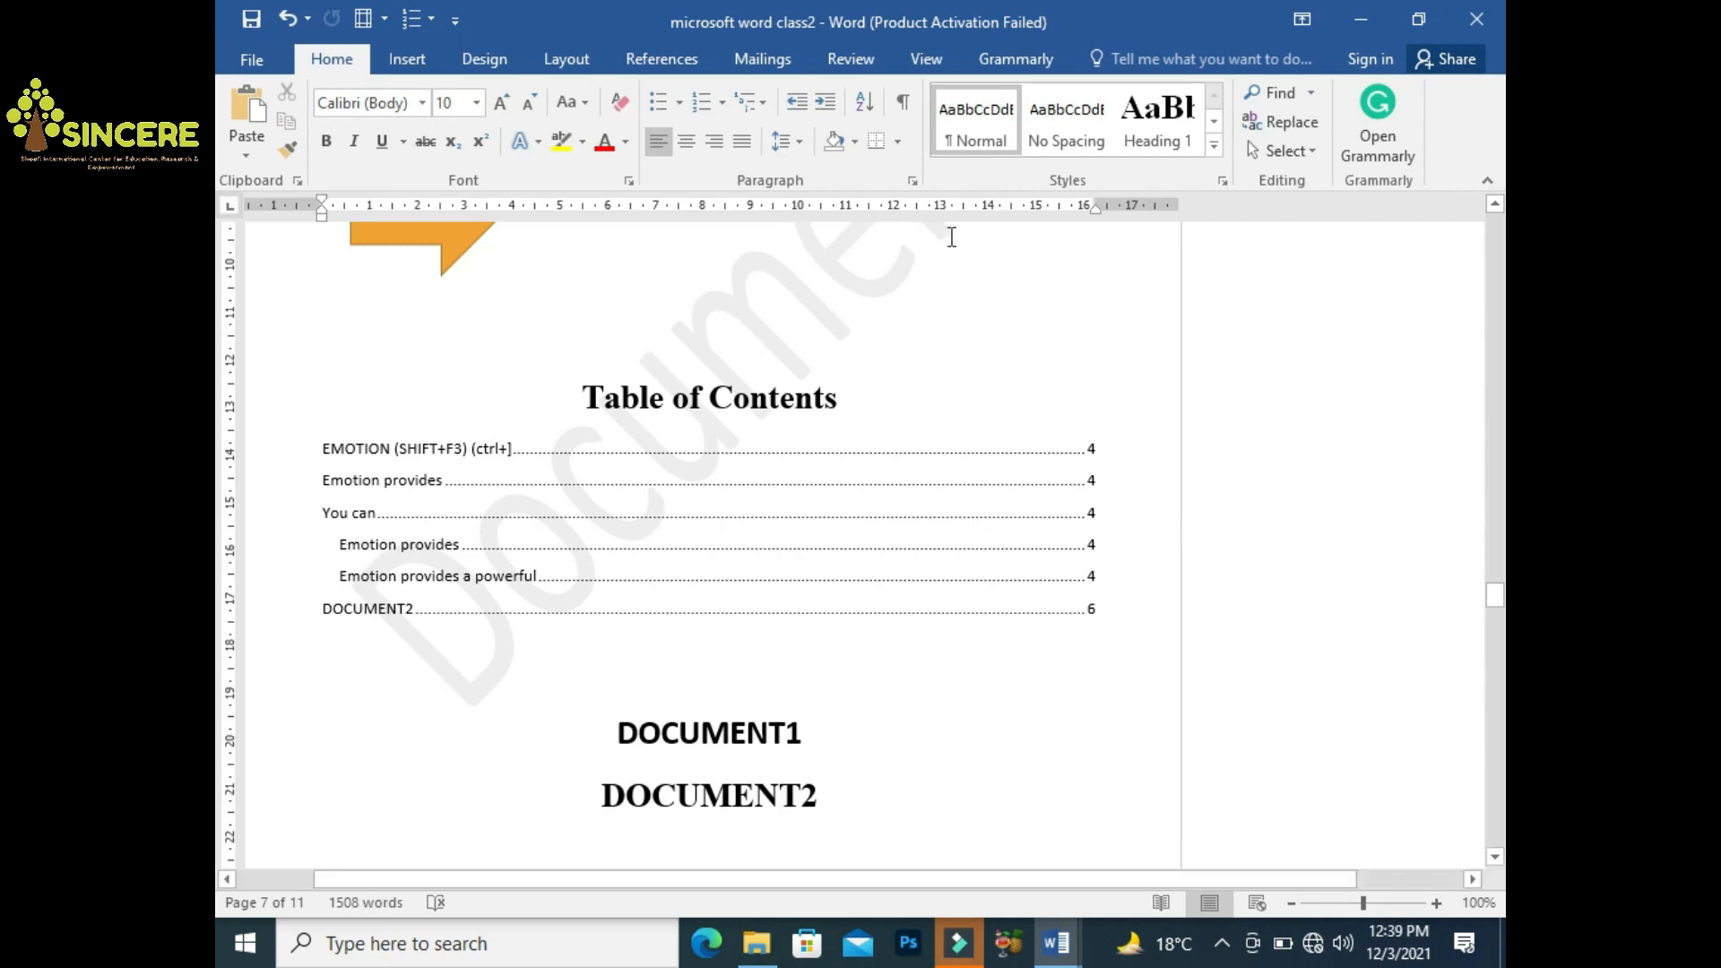
pyautogui.click(665, 60)
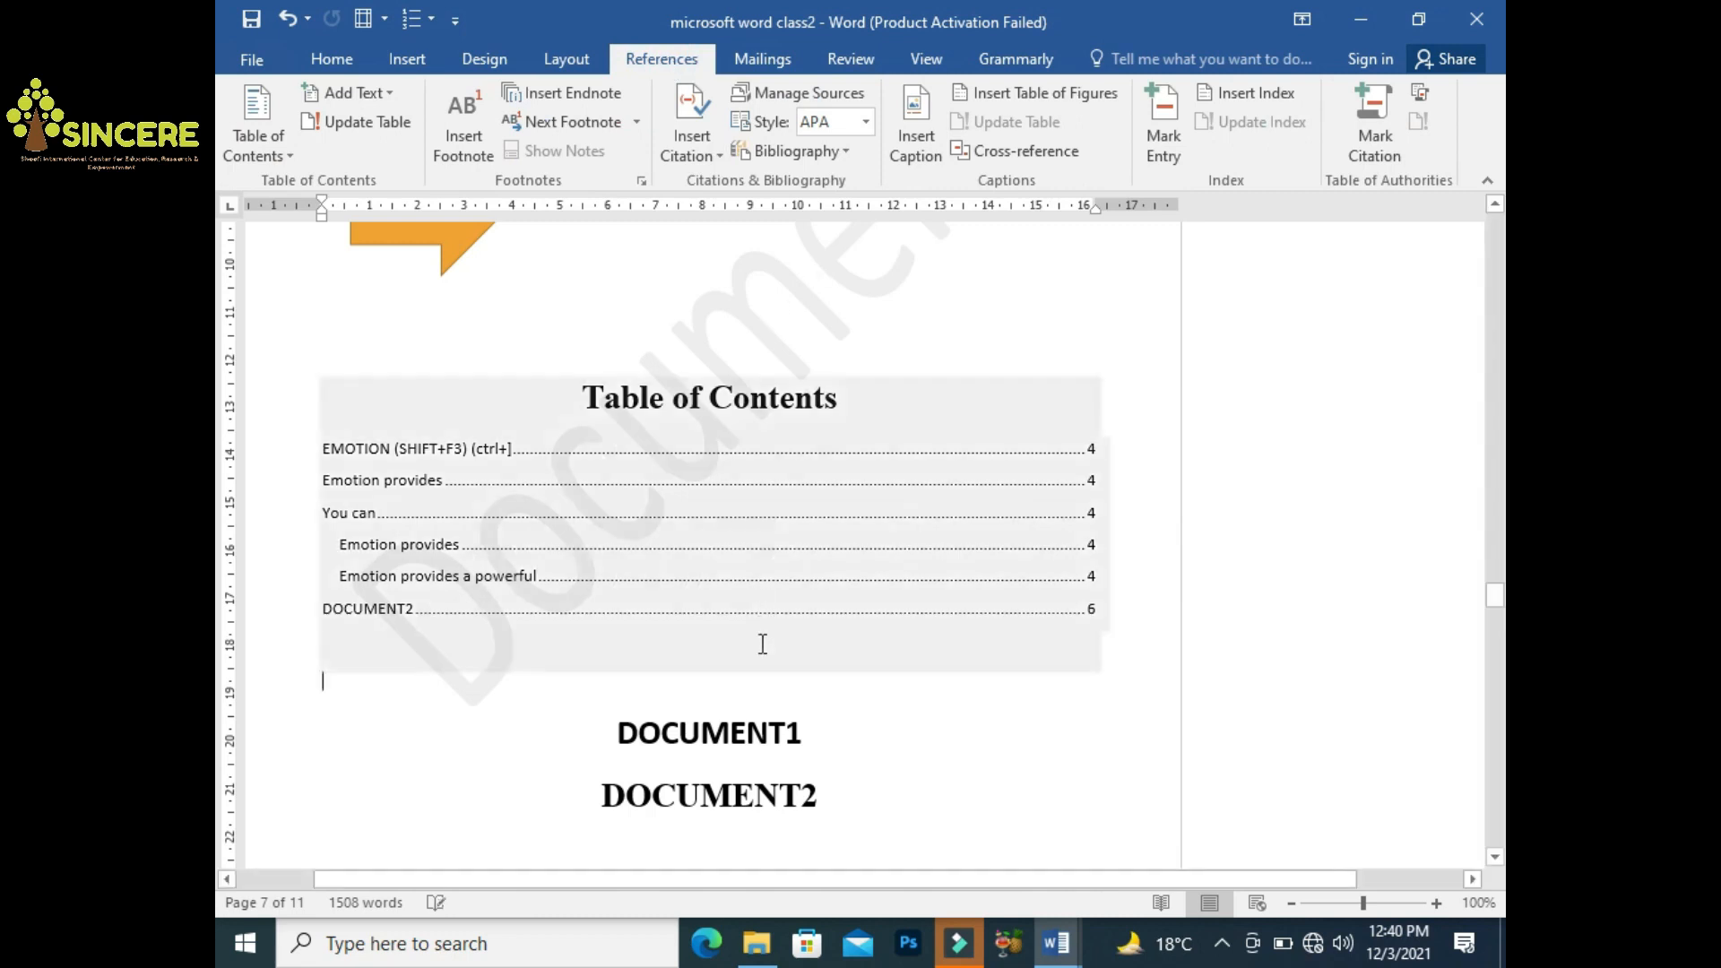
pyautogui.click(863, 814)
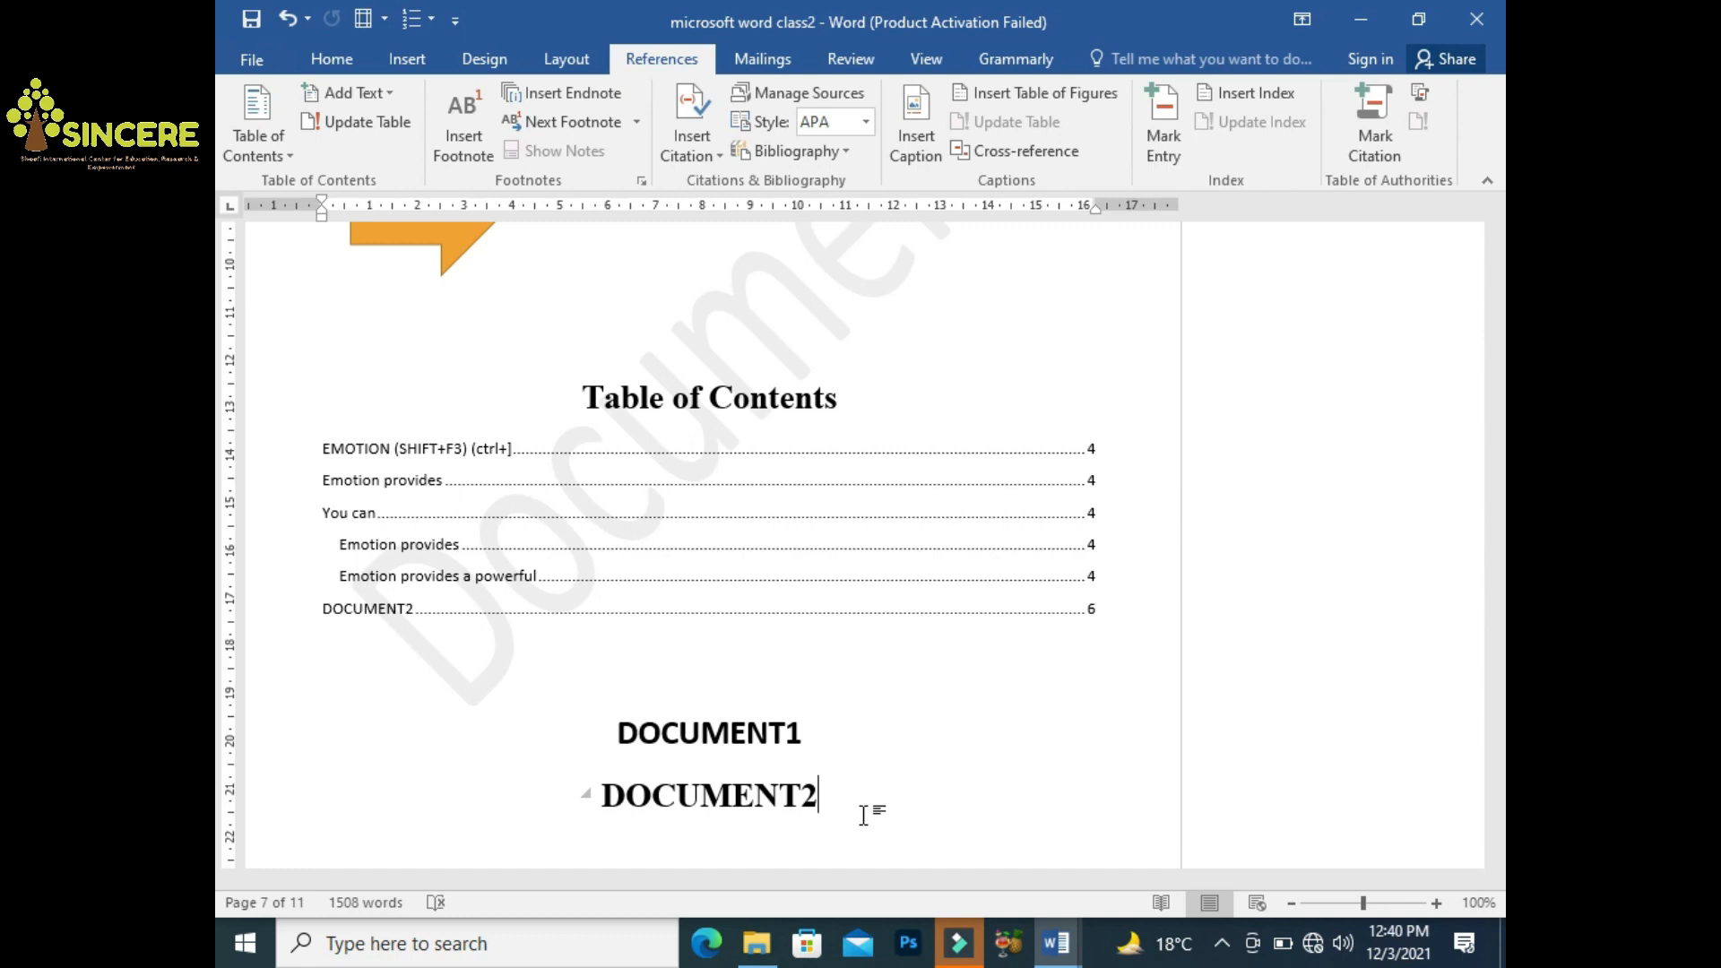
pyautogui.press('Return')
pyautogui.write('Document3')
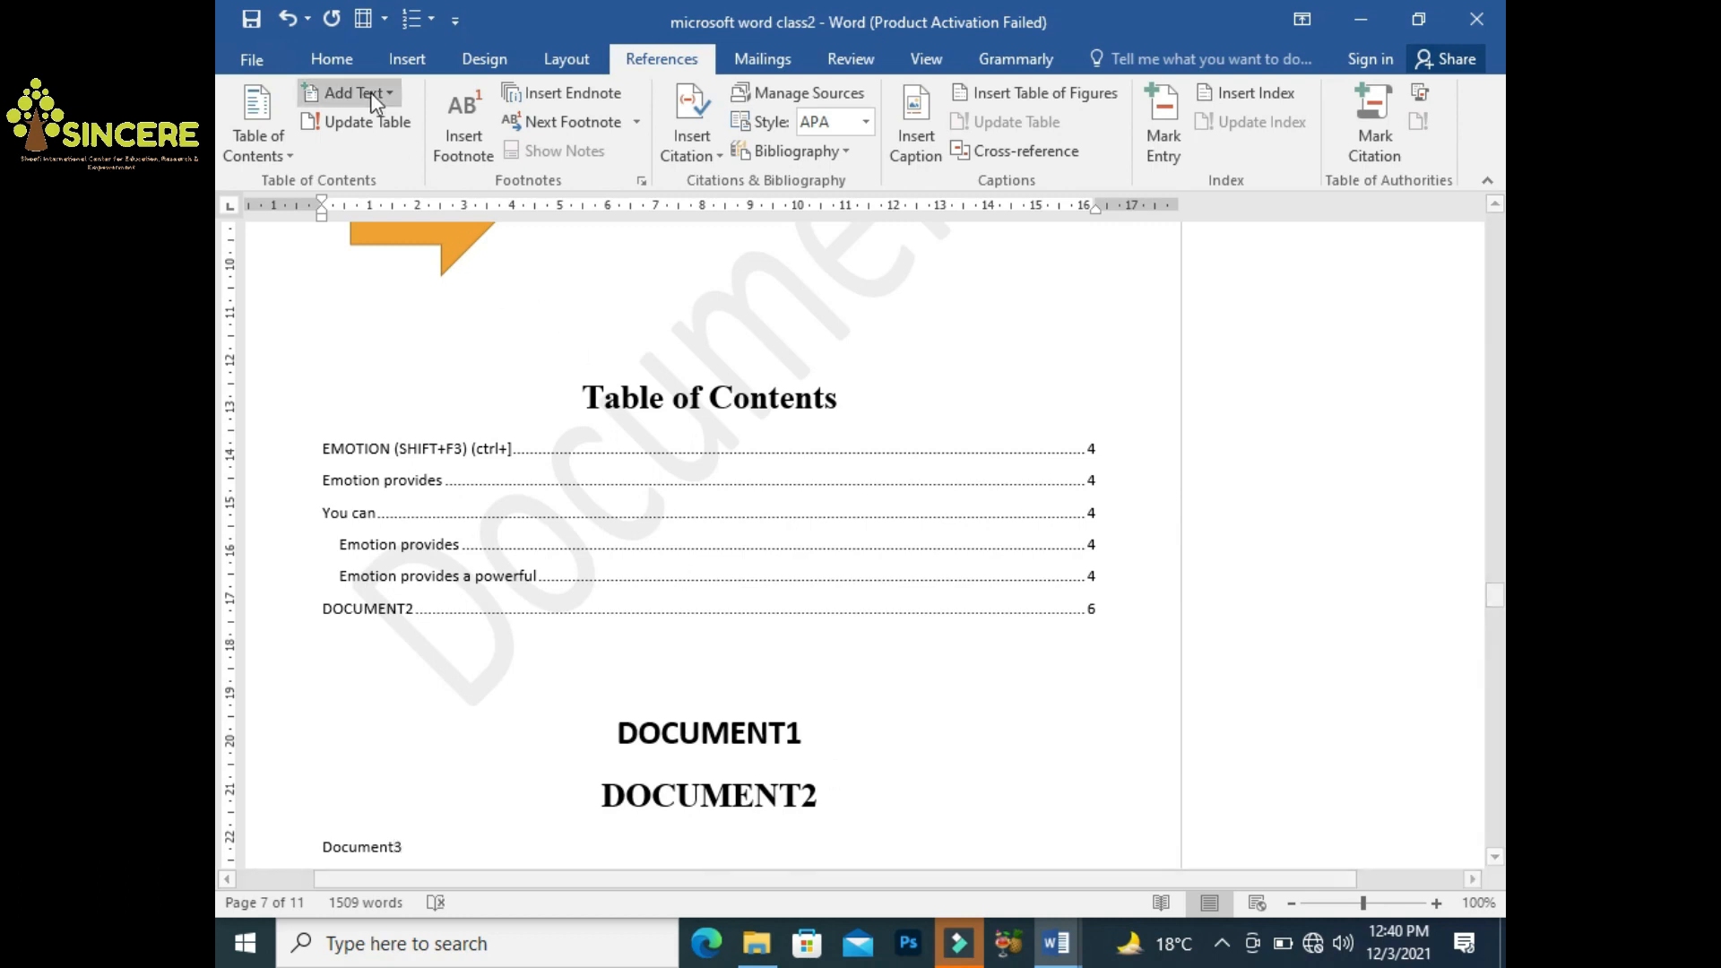
# Apply the Heading 1 style to the Document3 line
pyautogui.click(331, 63)
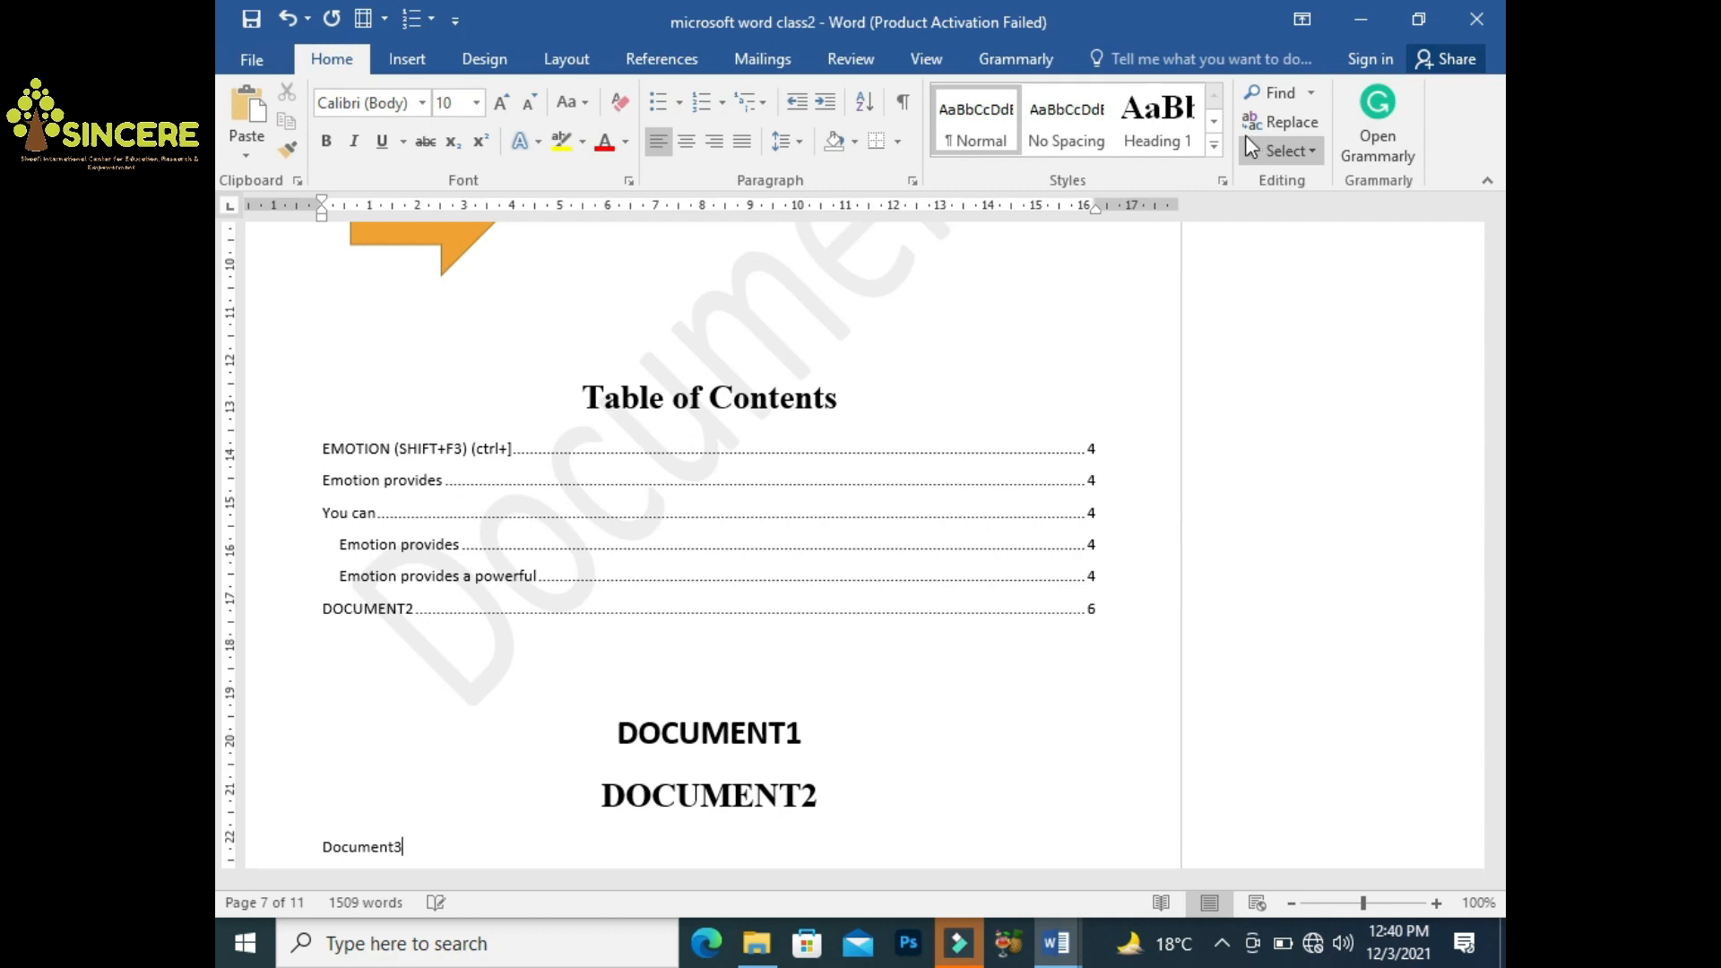
pyautogui.click(1214, 123)
pyautogui.click(1214, 95)
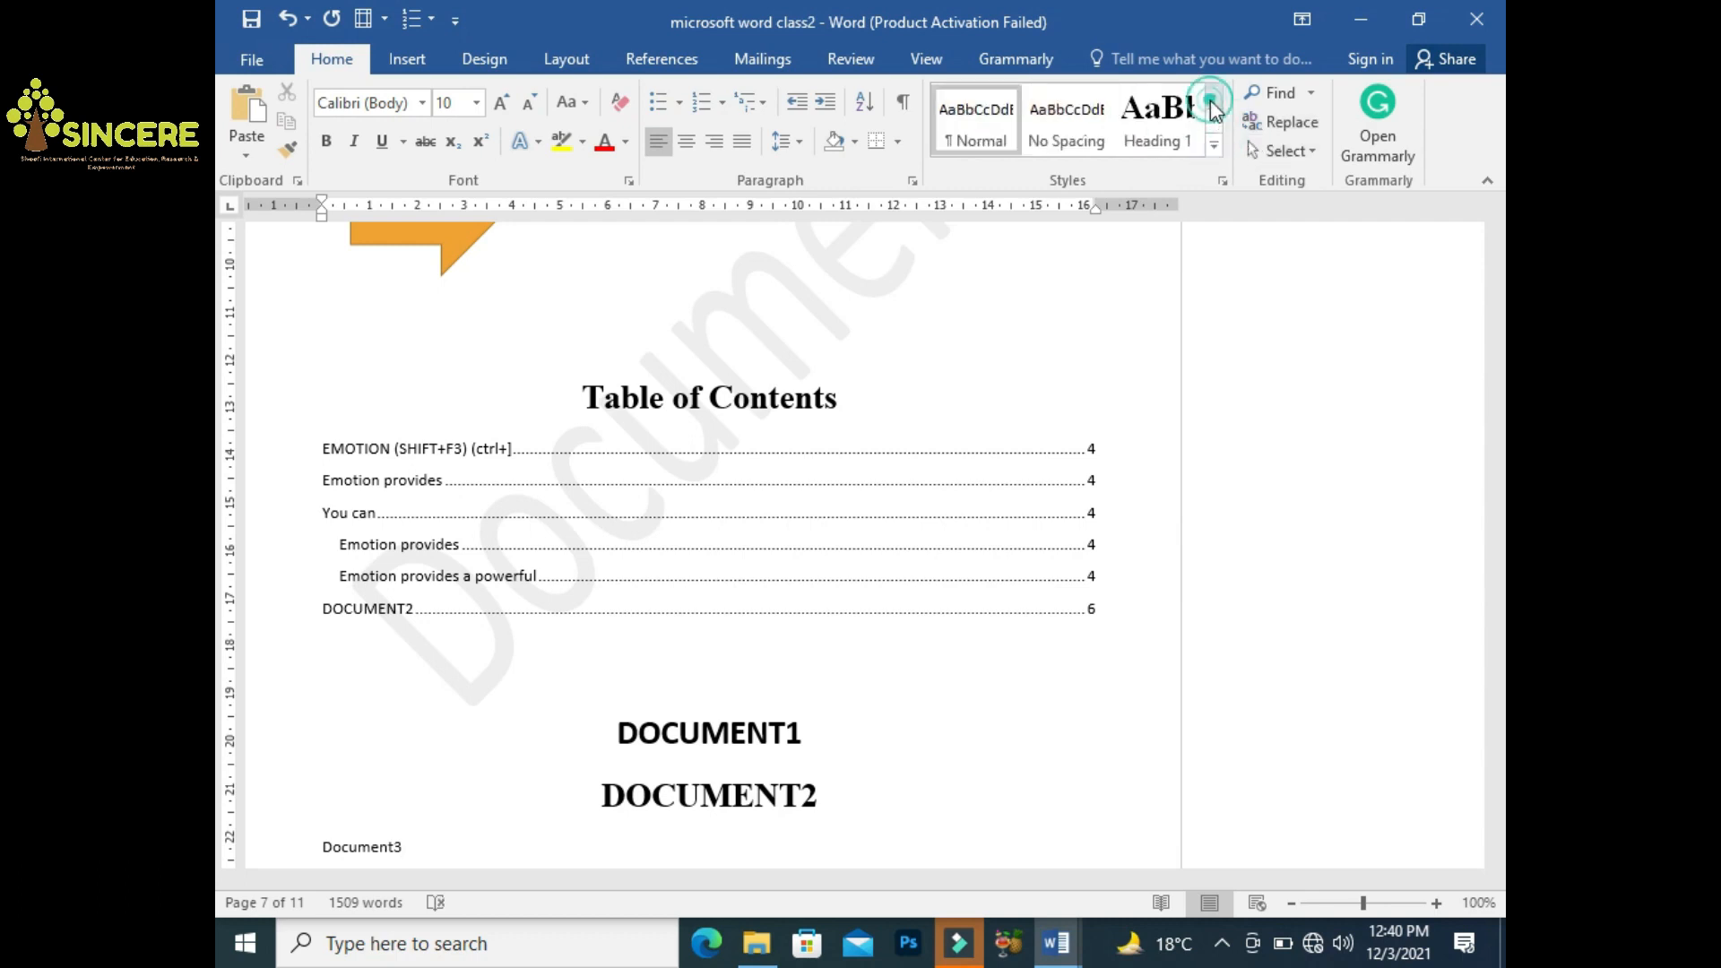
pyautogui.click(1174, 123)
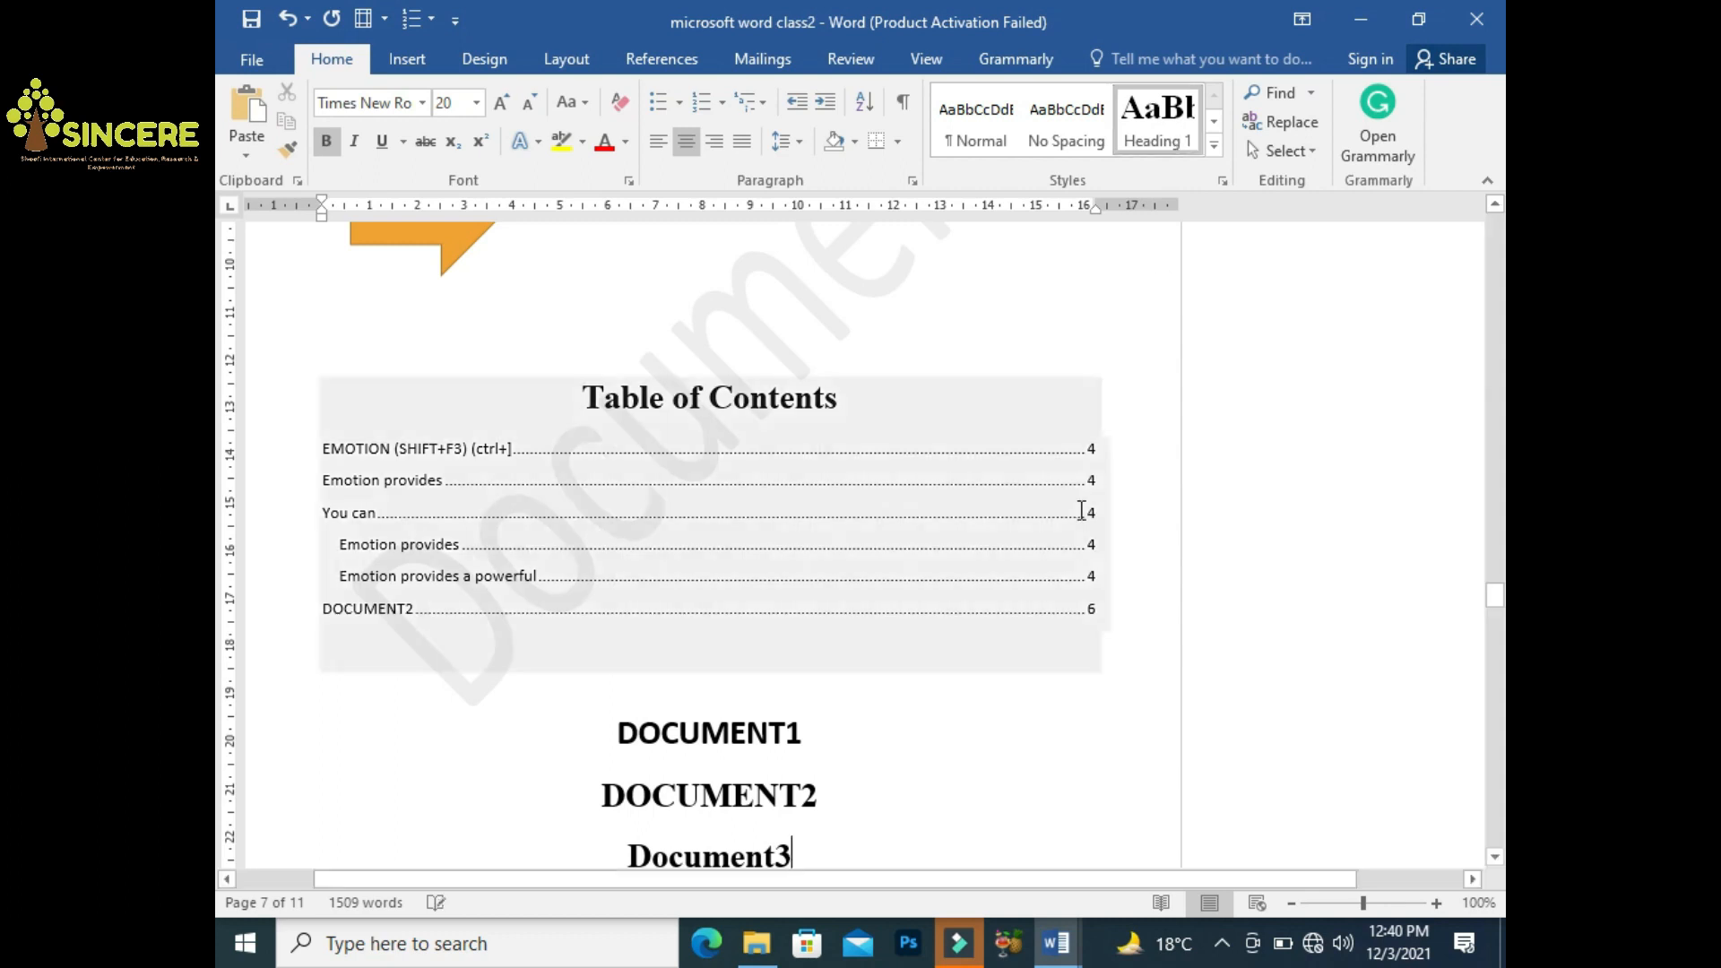
pyautogui.click(854, 858)
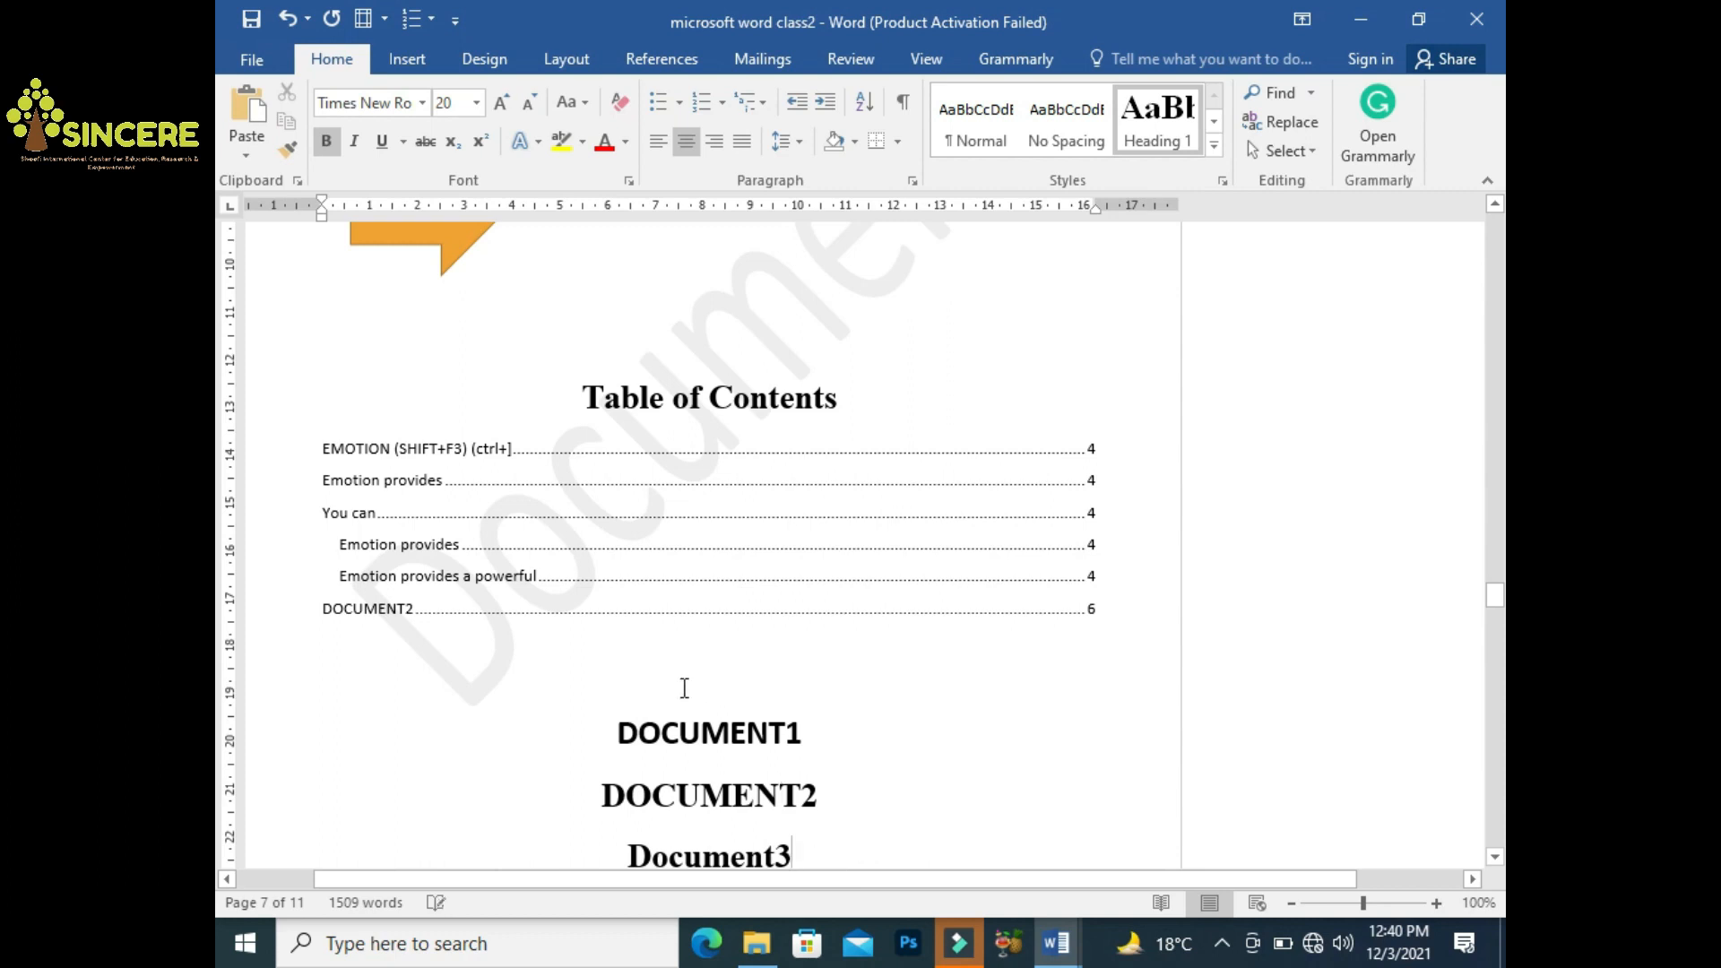
# Update the entire table of contents so it is rebuilt from the current headings
pyautogui.rightClick(701, 553)
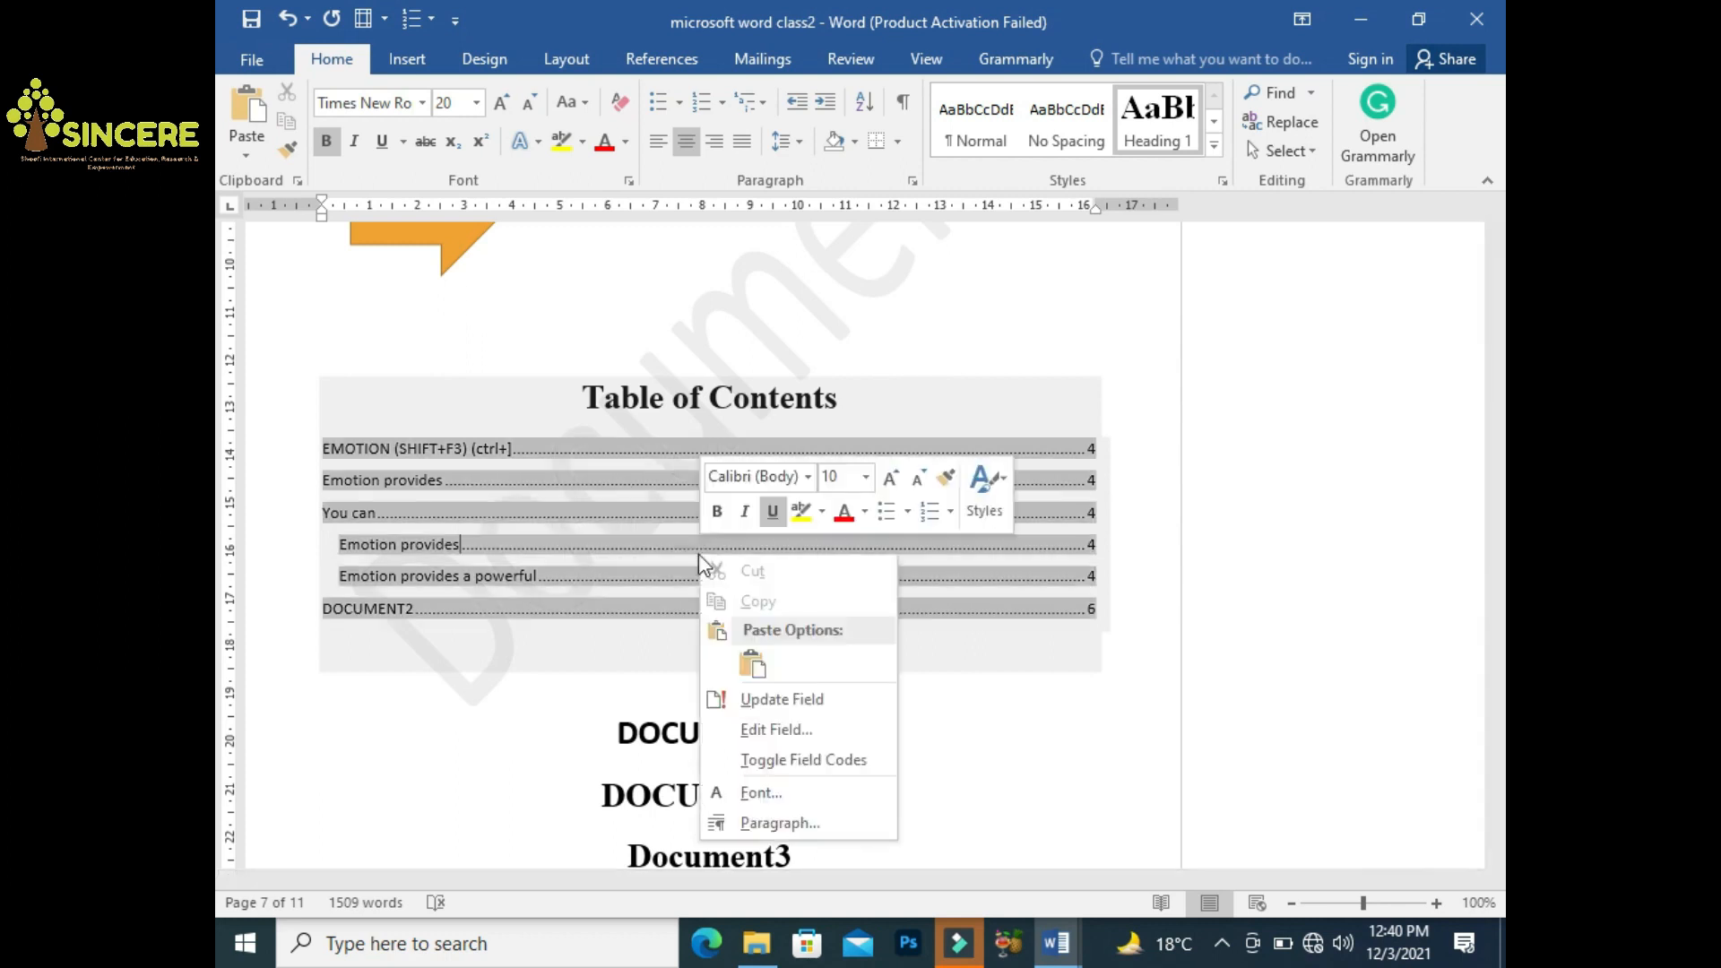
pyautogui.click(766, 703)
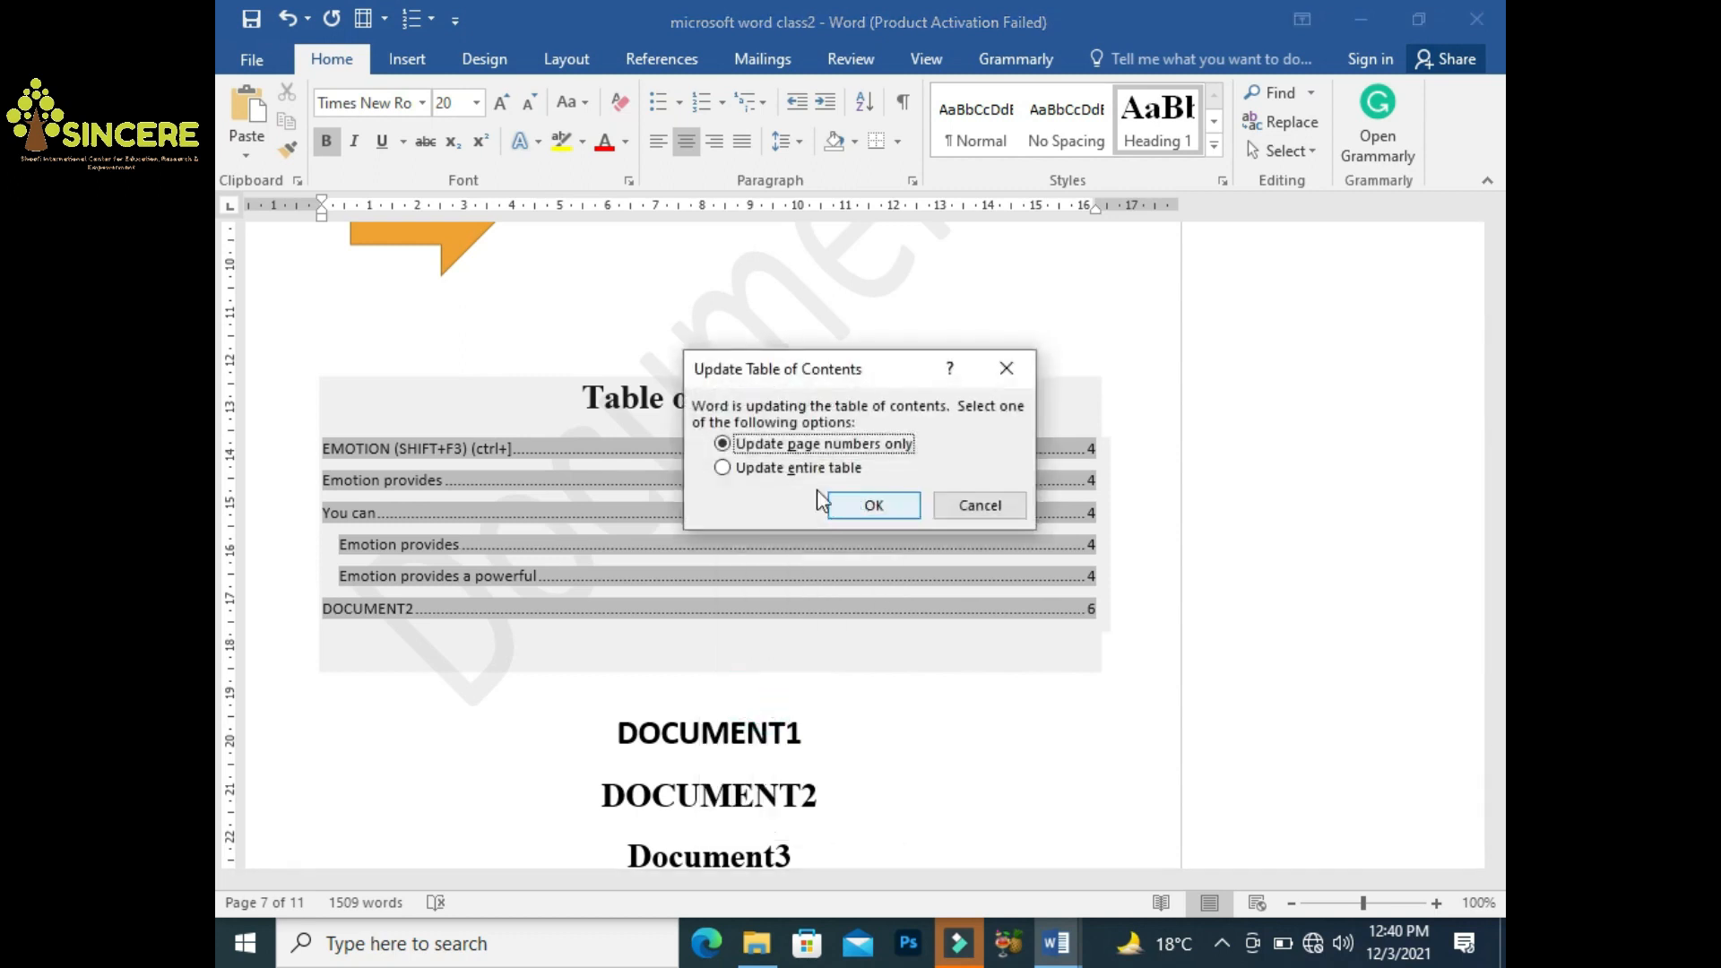
pyautogui.click(776, 468)
pyautogui.click(872, 504)
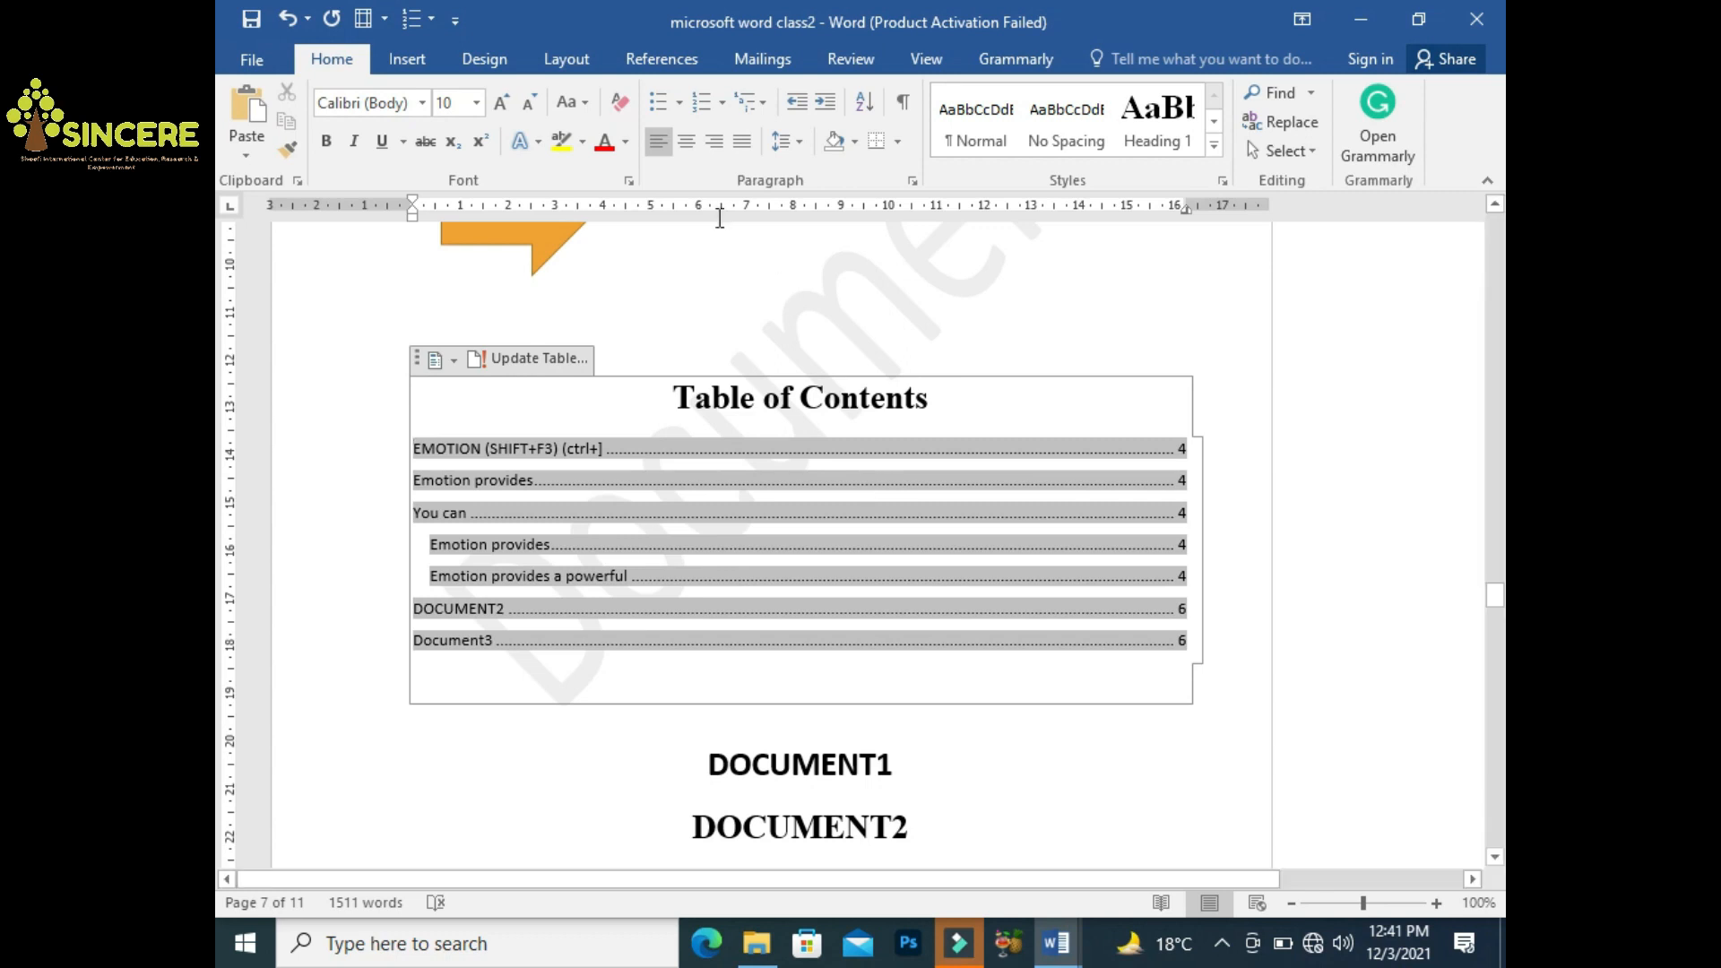
# Refresh the table of contents with the page-numbers-only option and return to the empty line below it
pyautogui.click(639, 63)
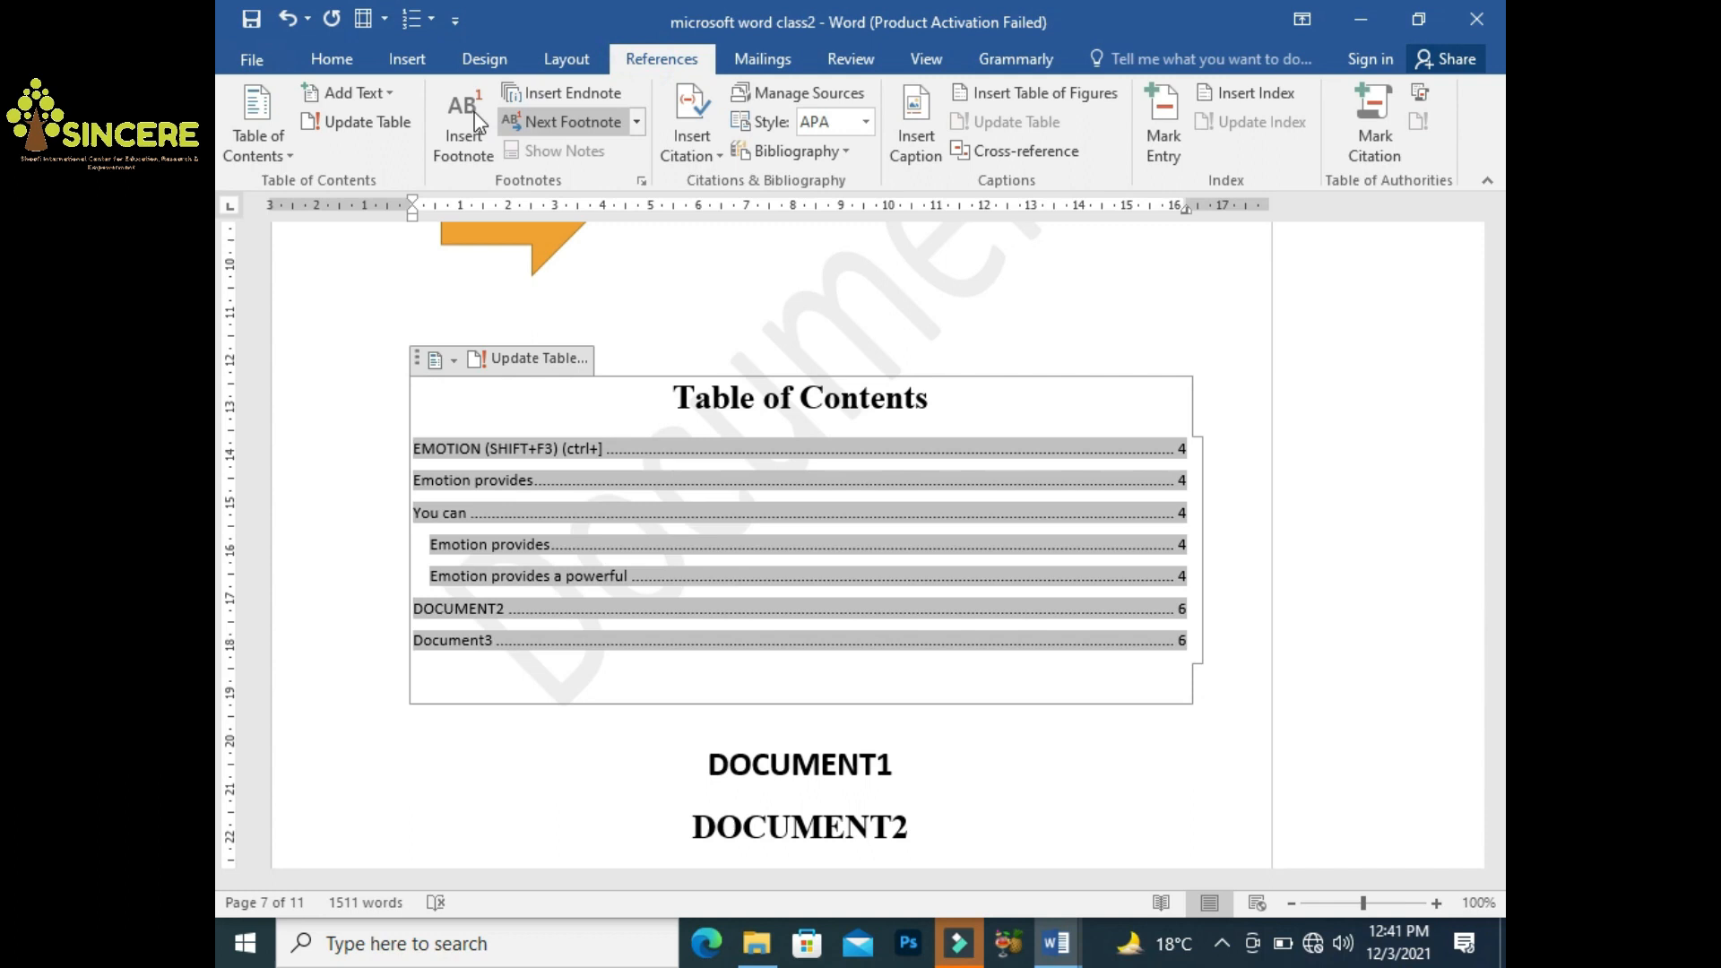
pyautogui.click(383, 124)
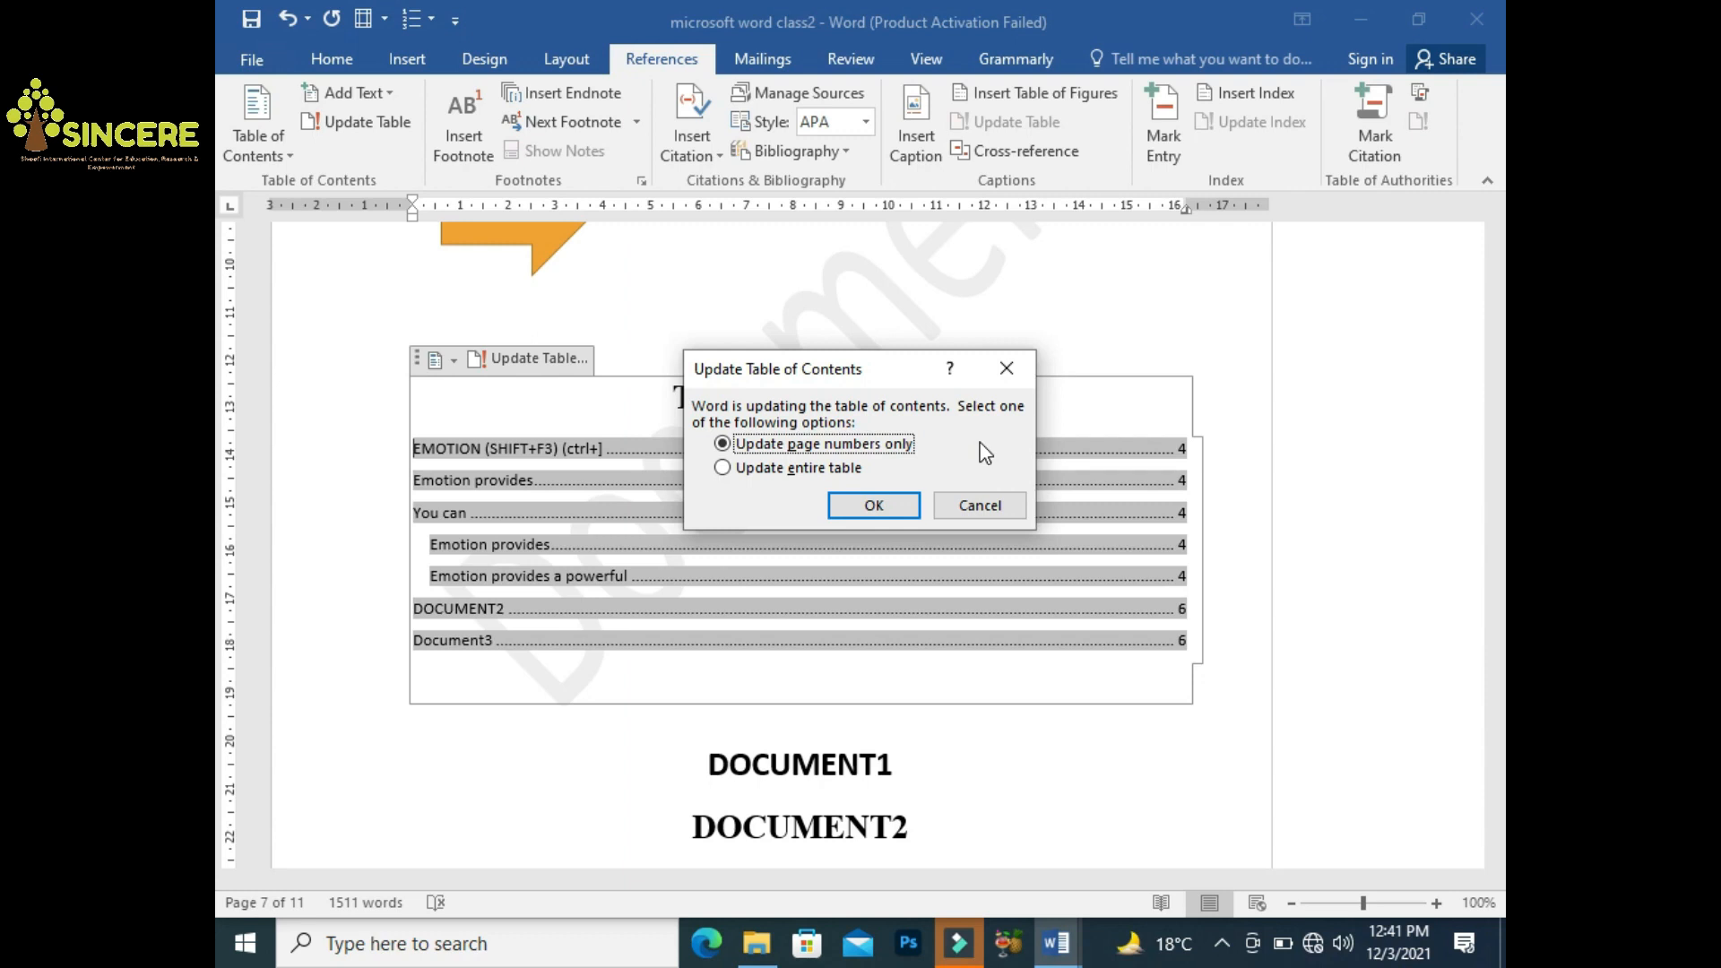
pyautogui.click(874, 506)
pyautogui.click(947, 722)
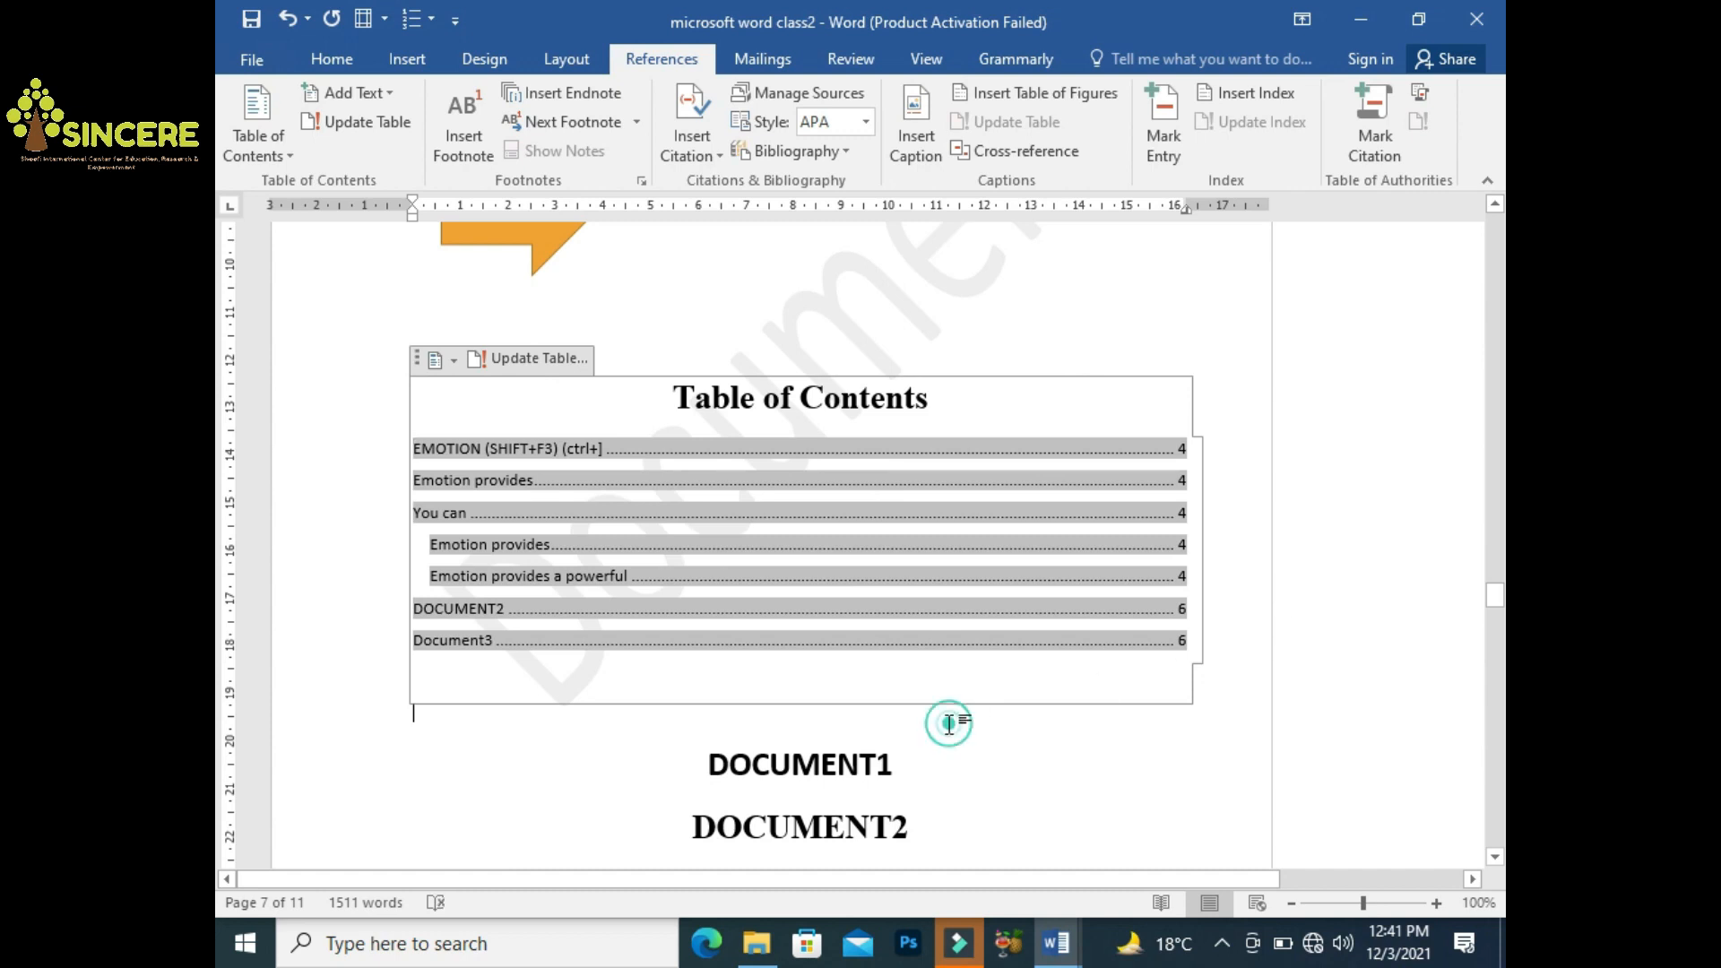
# Insert page breaks from the empty line under the horizontal rule on page 5, pushing the Tiger page two pages further on
pyautogui.moveTo(1495, 594); pyautogui.dragTo(1494, 565)
pyautogui.click(968, 495)
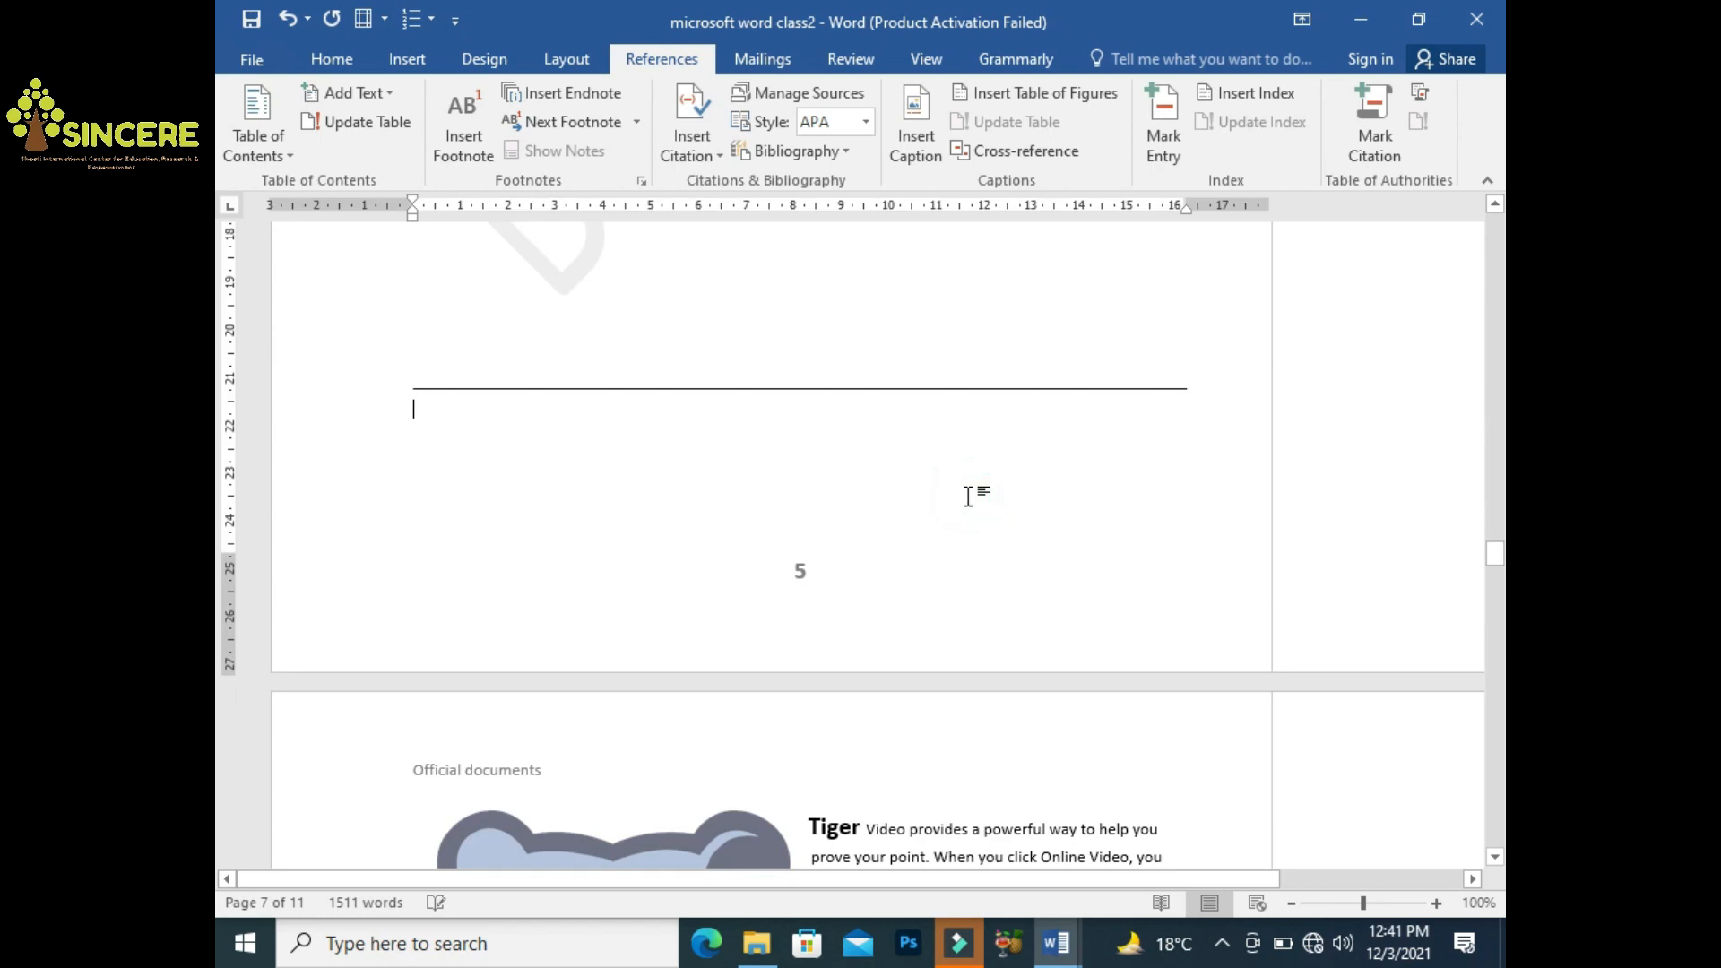
pyautogui.hotkey('ctrl', 'Return')
pyautogui.hotkey('ctrl', 'Return')
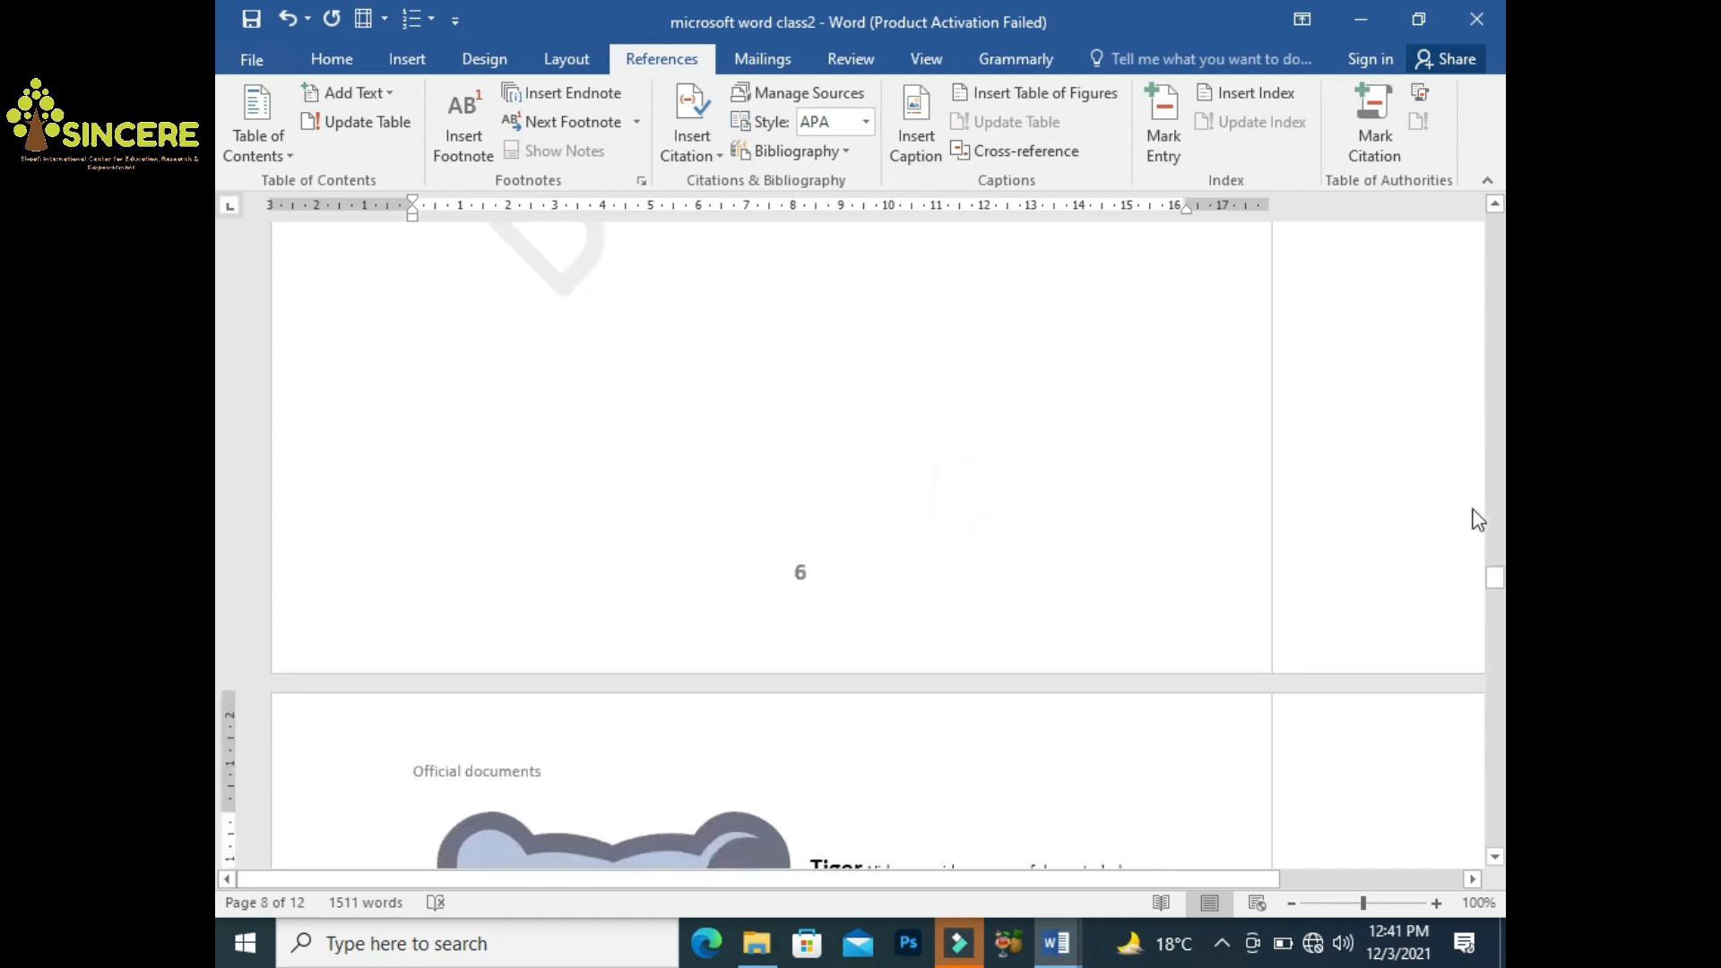
pyautogui.moveTo(1502, 598)
pyautogui.mouseDown()
pyautogui.moveTo(1503, 640)
pyautogui.moveTo(1496, 600)
pyautogui.mouseUp()
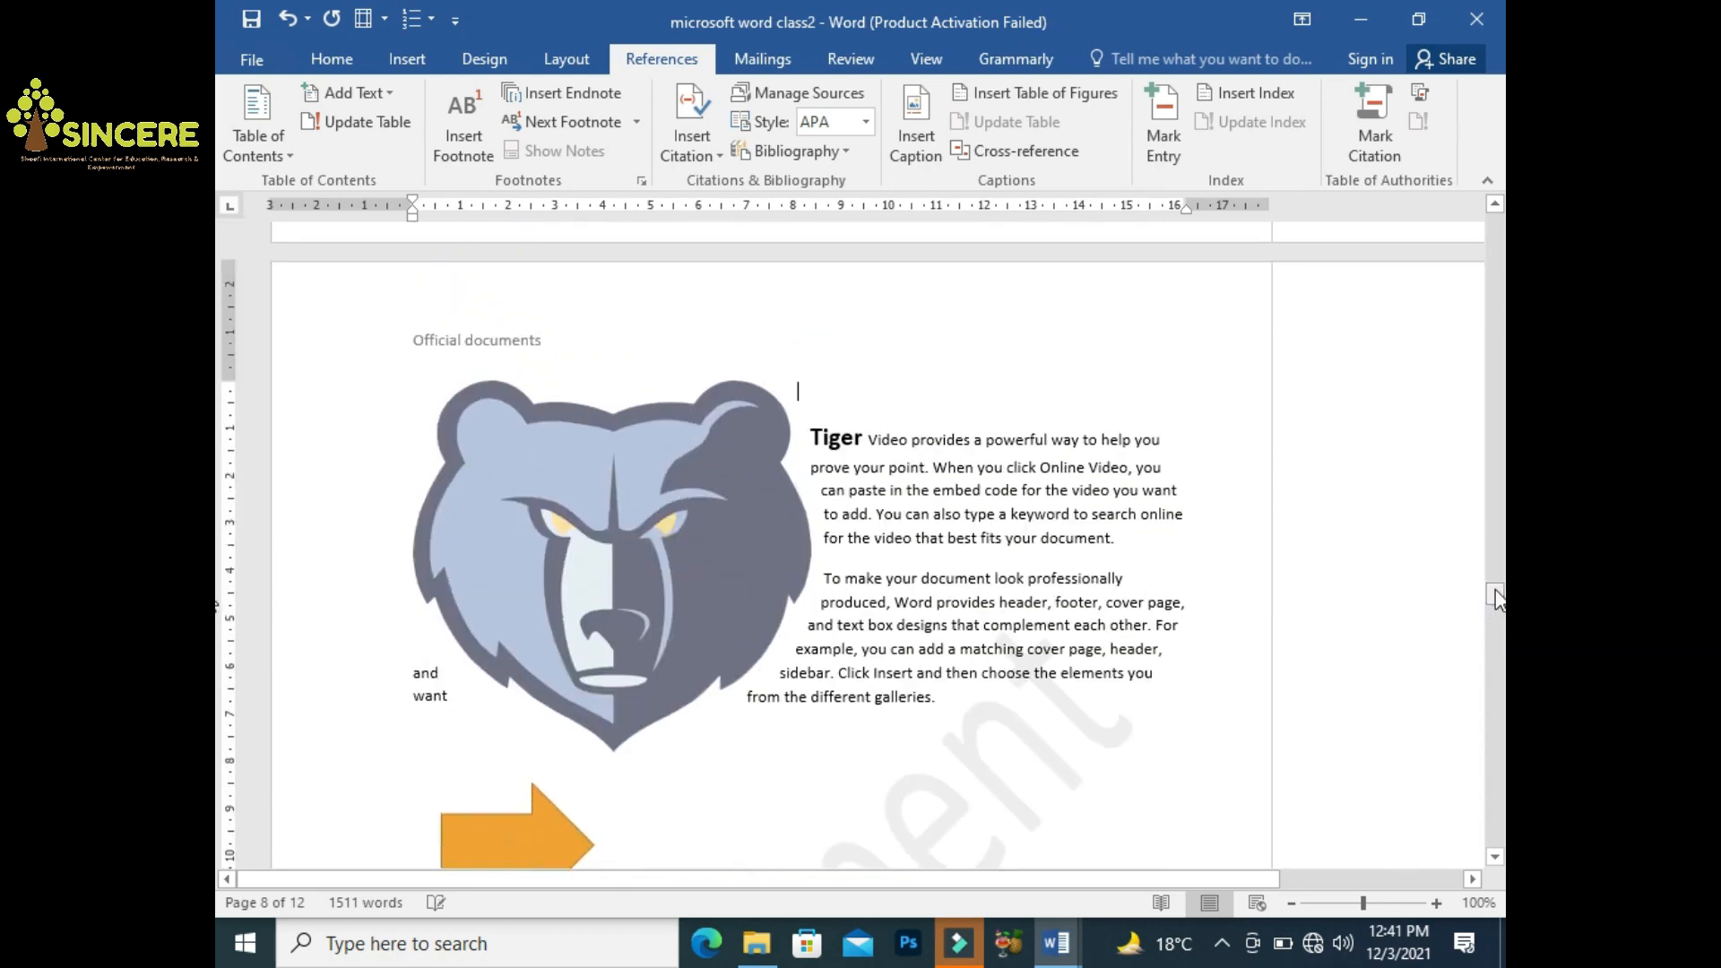
pyautogui.hotkey('ctrl', 'Return')
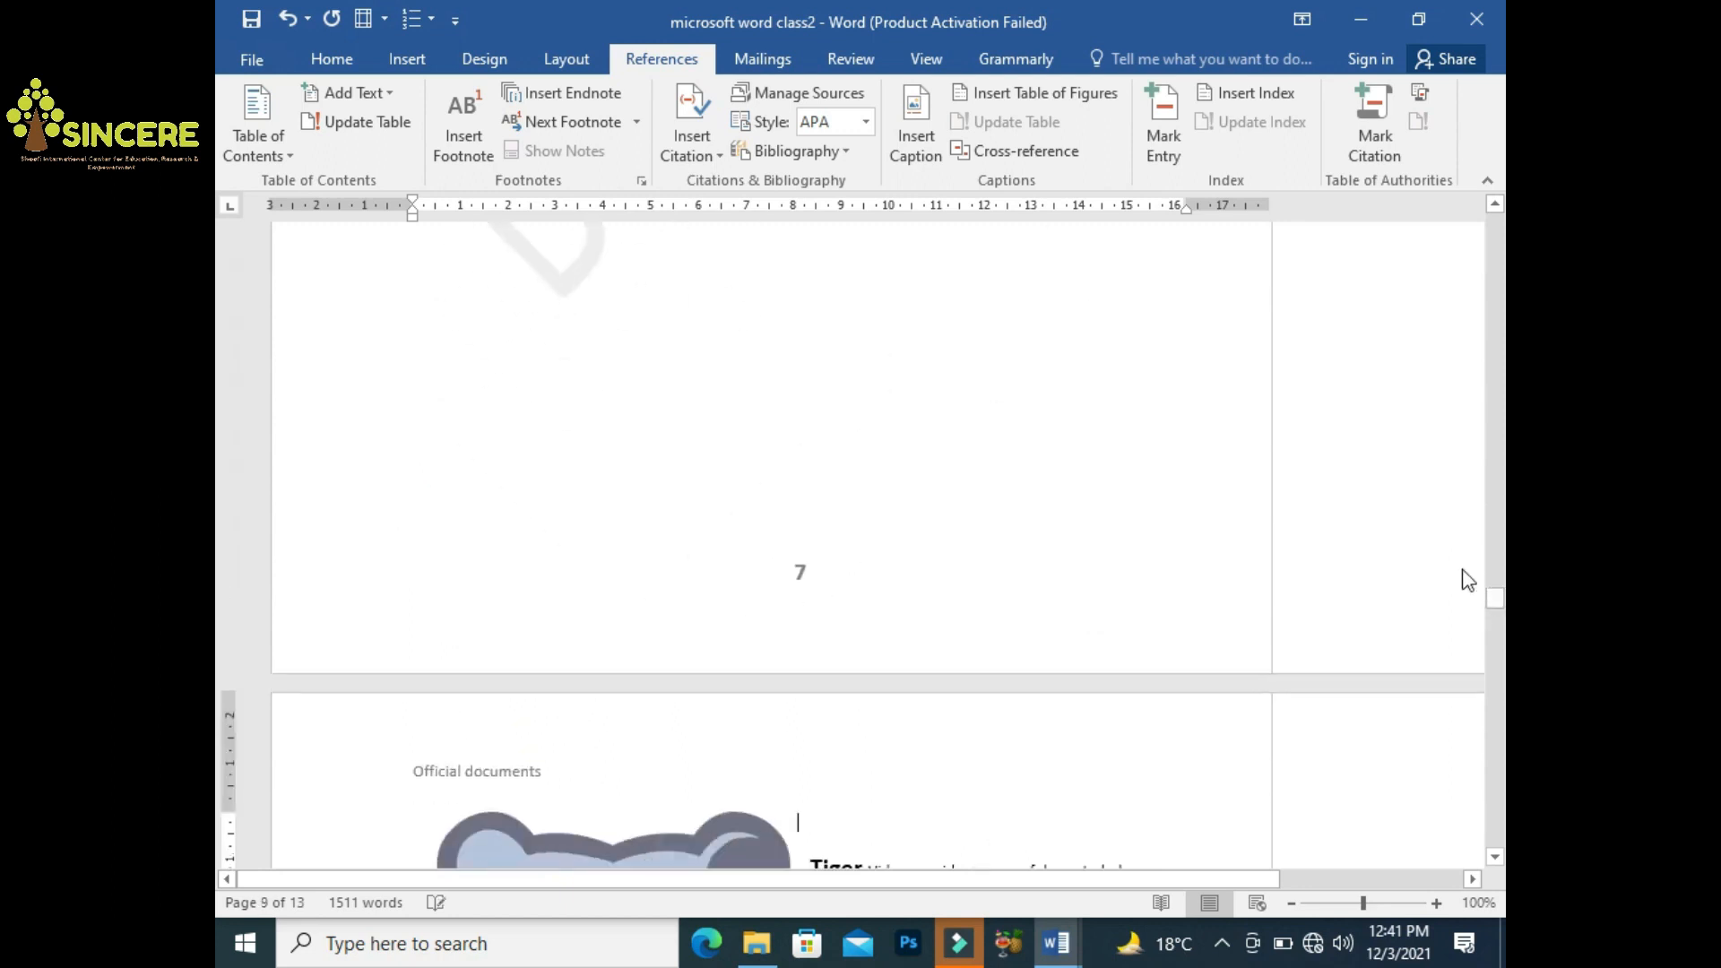
# Update only the page numbers in the table of contents after the added page breaks
pyautogui.moveTo(1494, 602); pyautogui.dragTo(1488, 642)
pyautogui.click(882, 558)
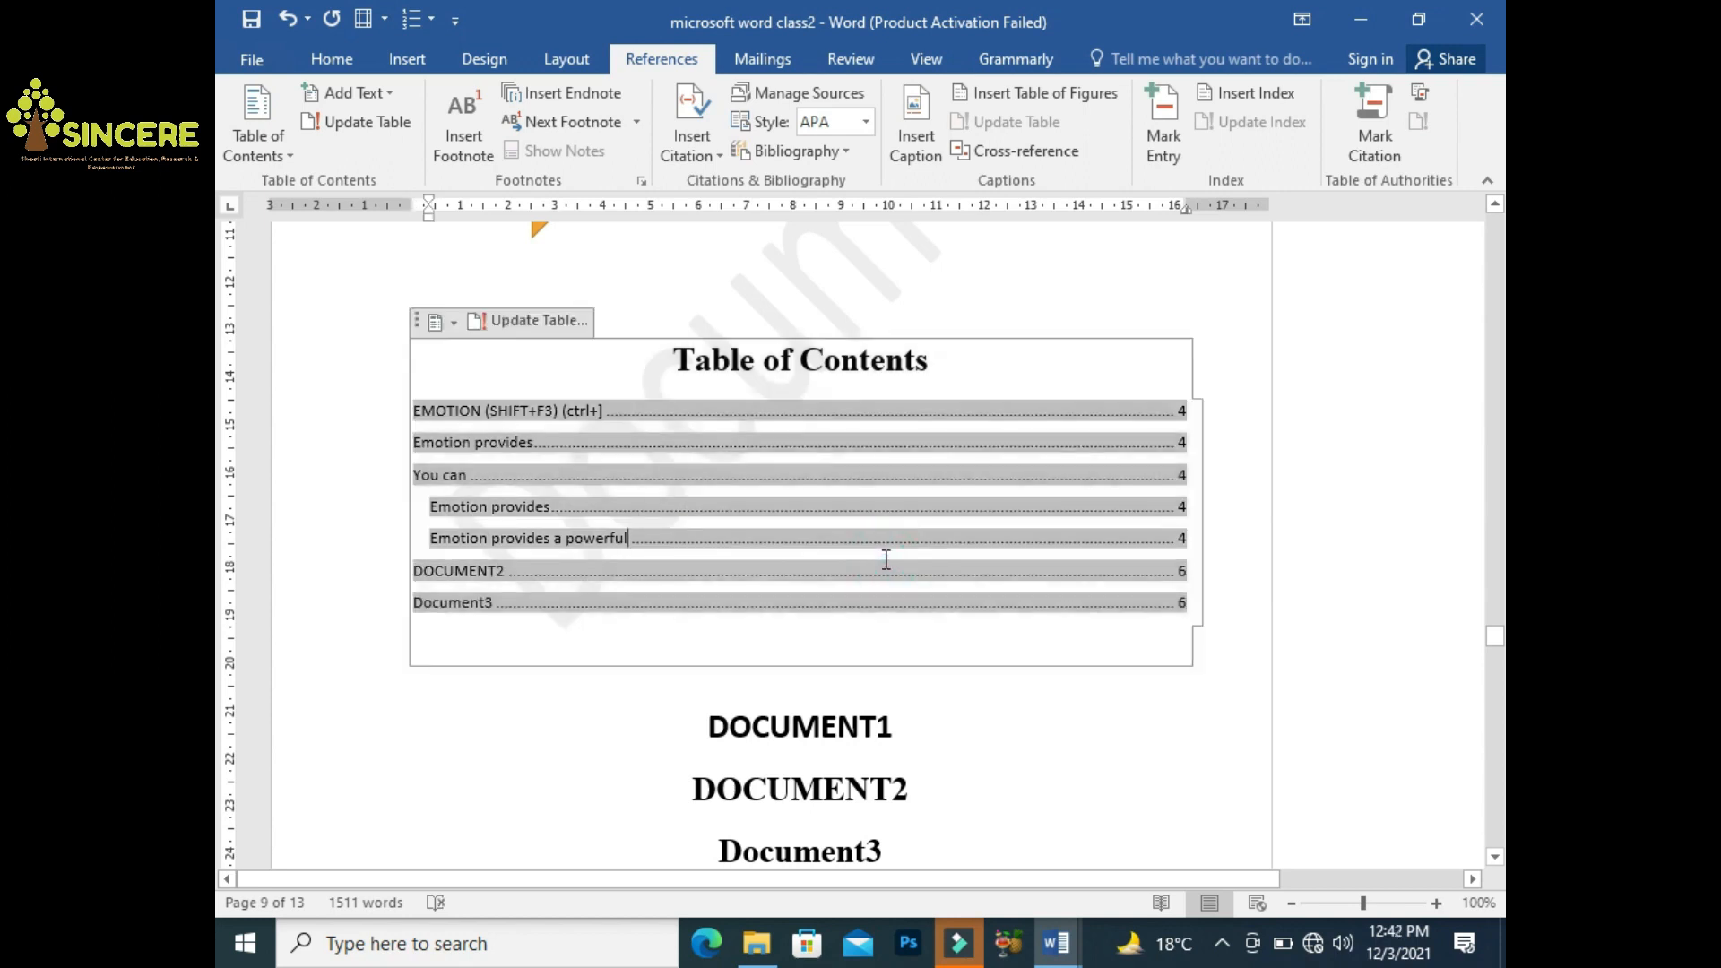
pyautogui.rightClick(885, 559)
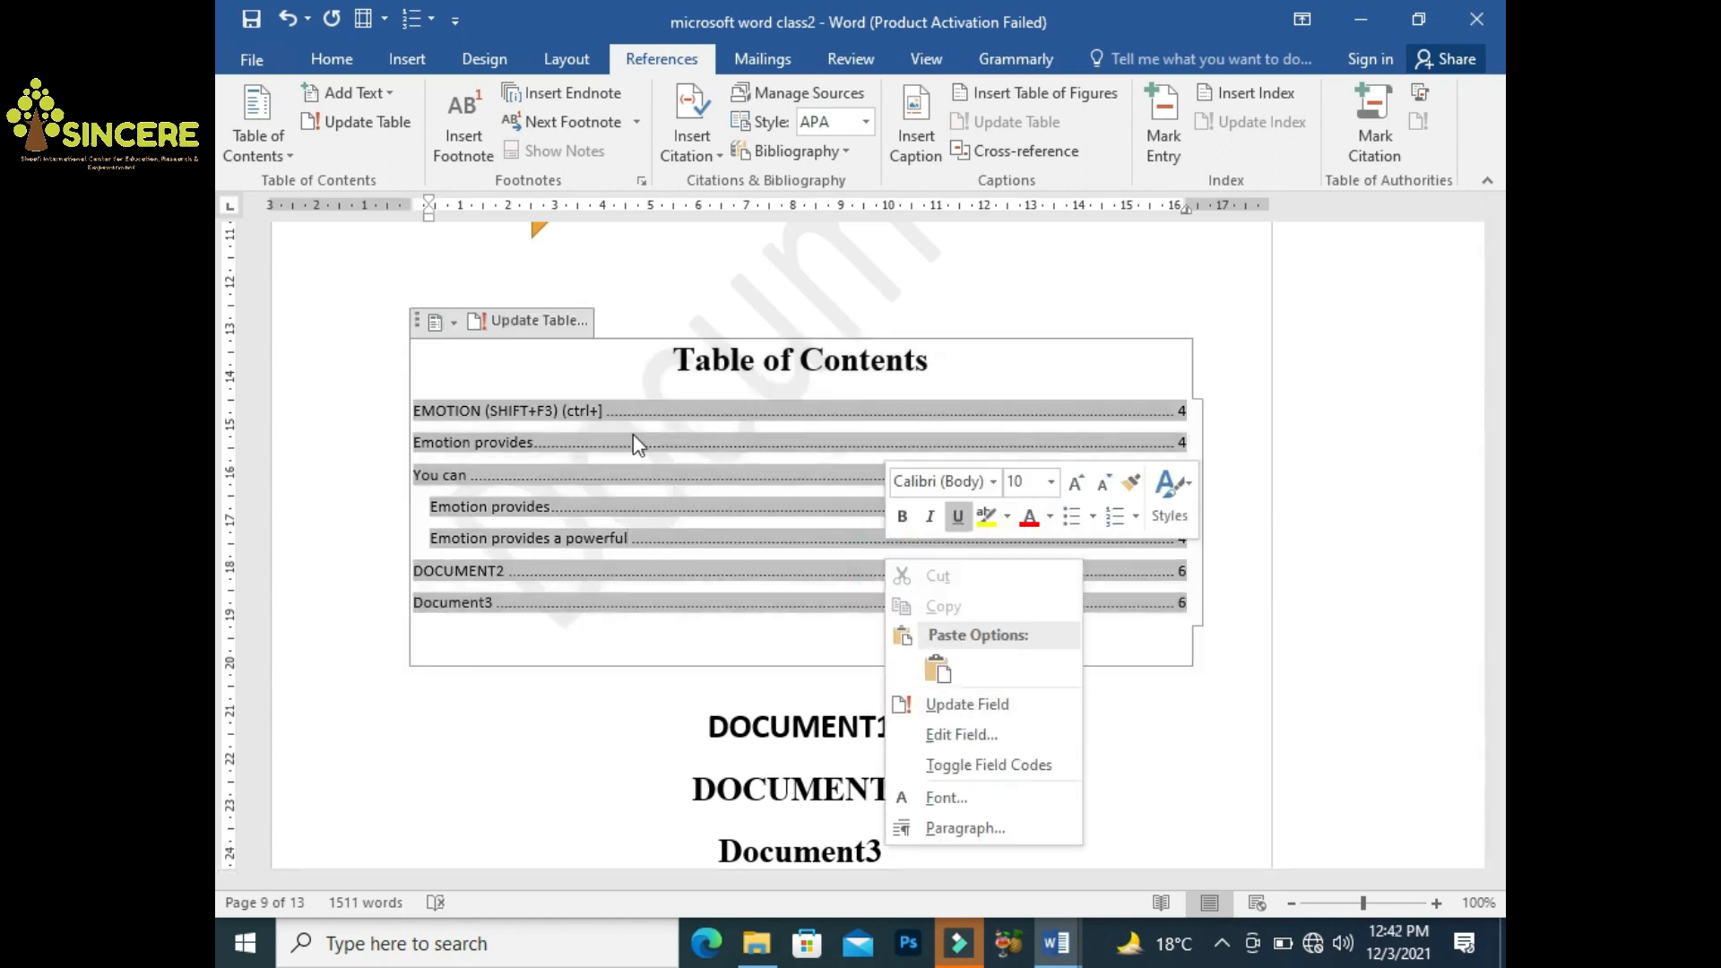
pyautogui.click(355, 124)
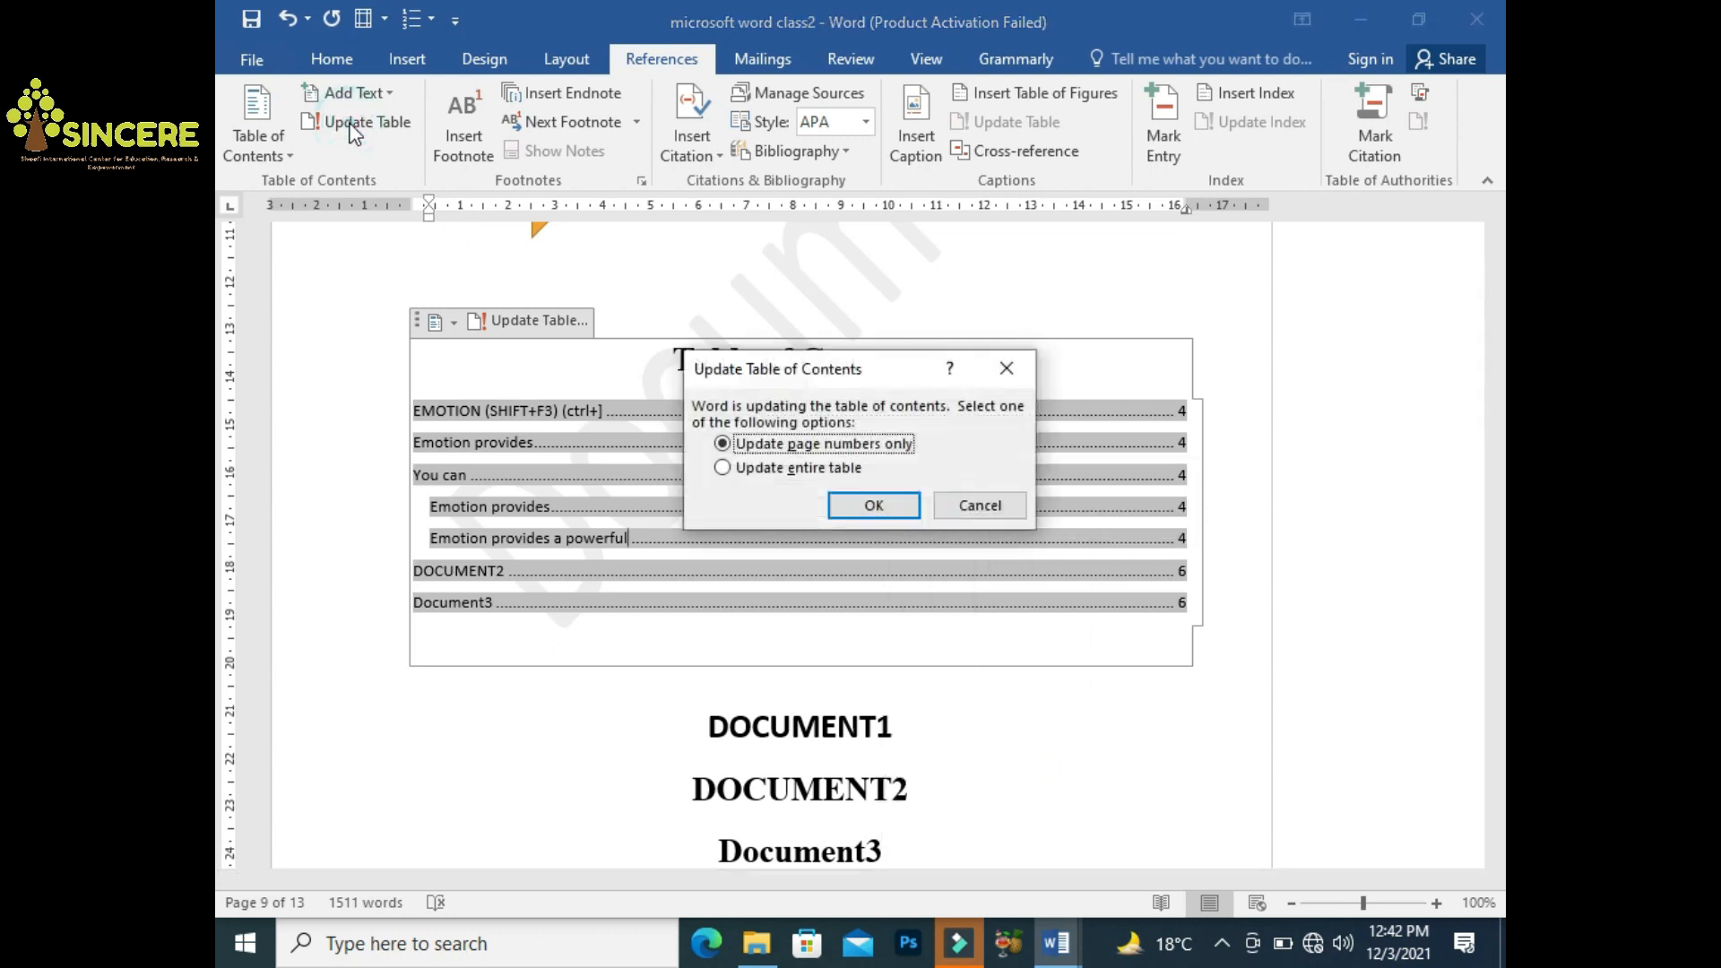
pyautogui.click(882, 507)
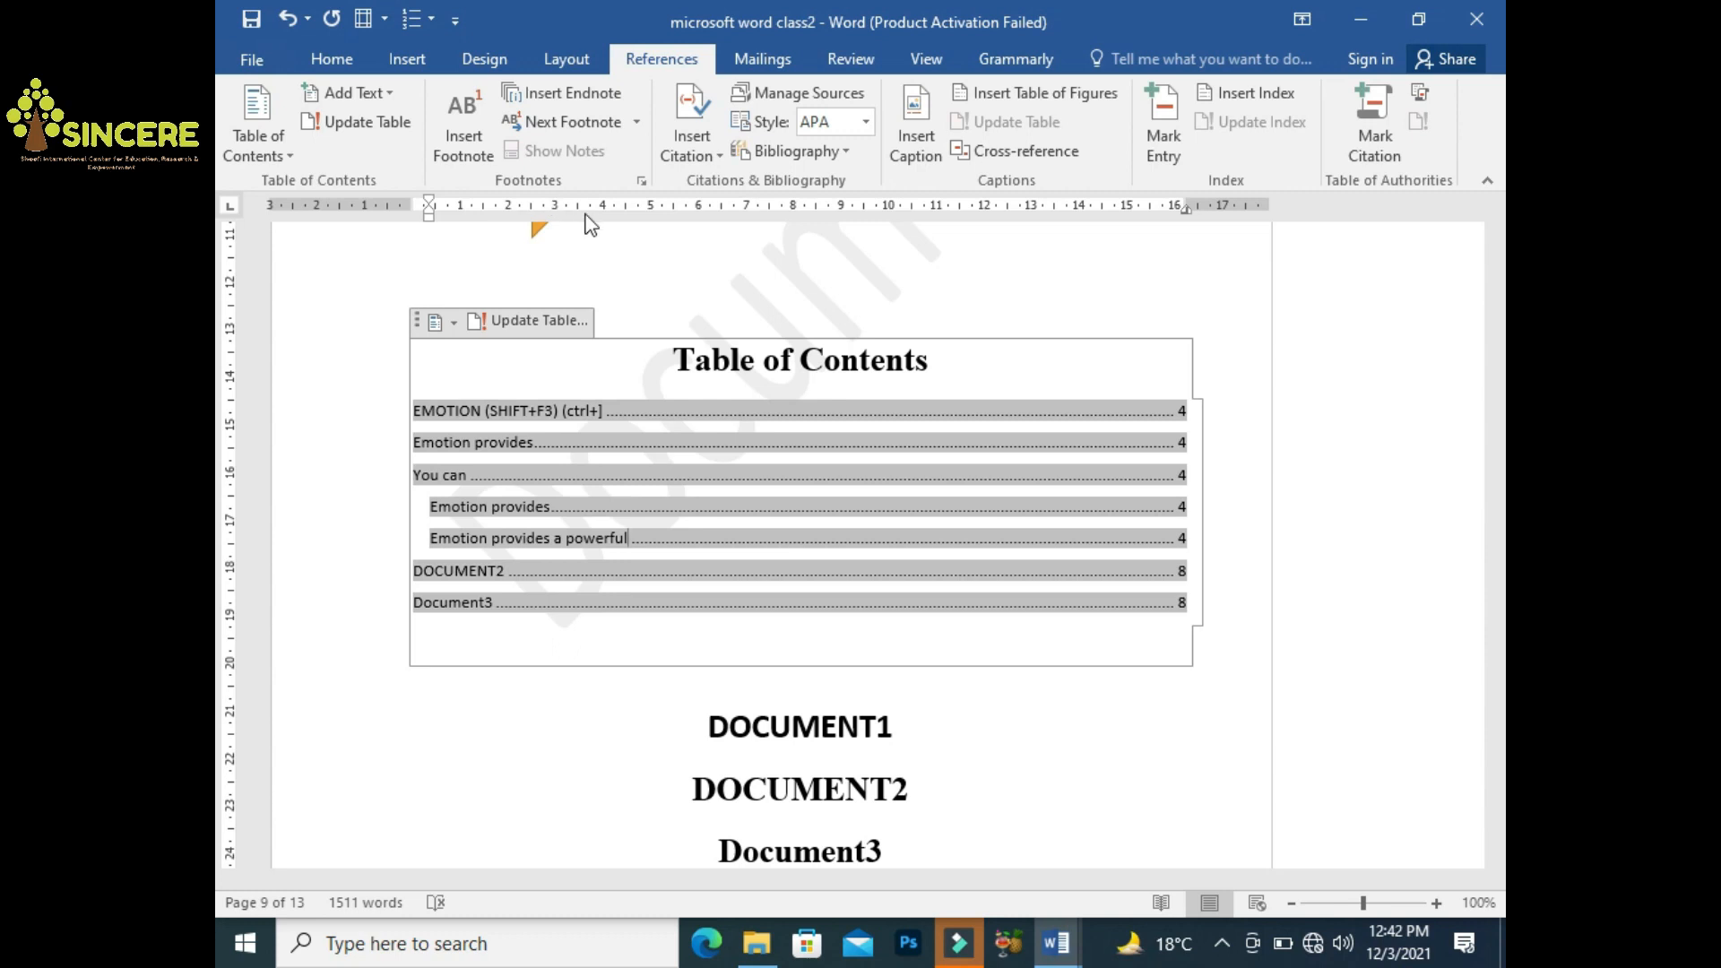
# Look back through the pages that precede the table of contents
pyautogui.press('Up')
pyautogui.press('Up')
pyautogui.press('Up')
pyautogui.press('Up')
pyautogui.press('Up')
pyautogui.press('Up')
pyautogui.press('Up')
pyautogui.press('Up')
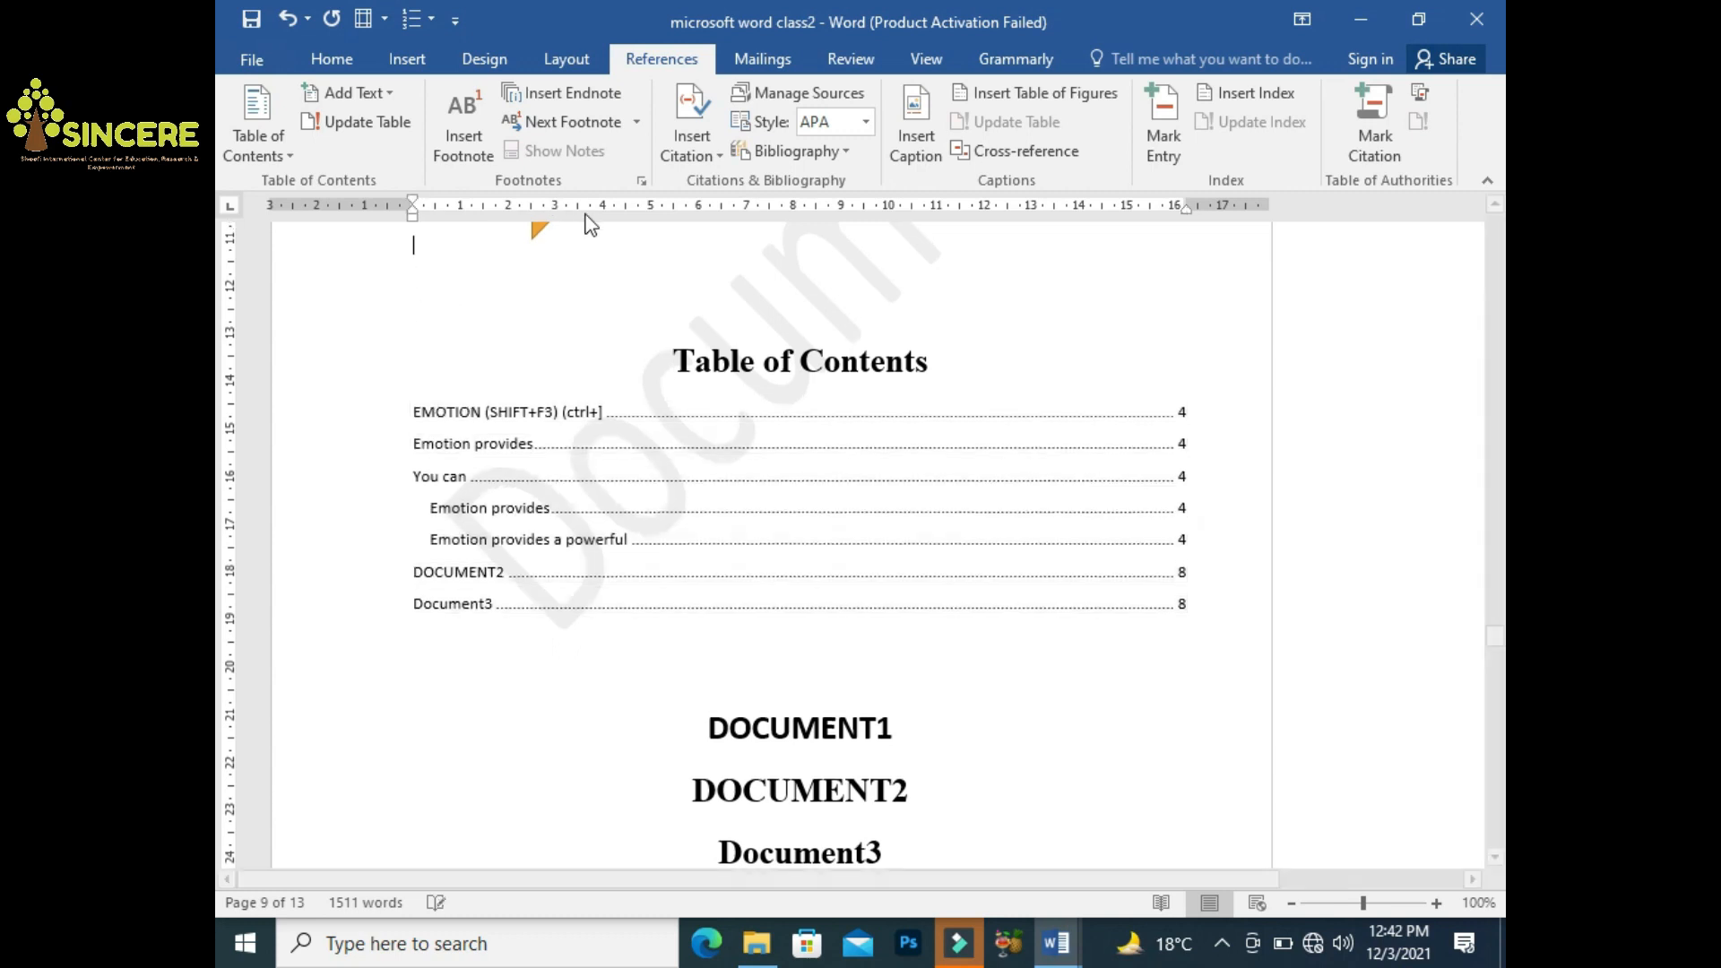
pyautogui.press('Up')
pyautogui.press('Up')
pyautogui.press('Up')
pyautogui.press('Up')
pyautogui.press('Up')
pyautogui.press('Up')
pyautogui.press('Up')
pyautogui.press('Up')
pyautogui.press('Up')
pyautogui.press('Up')
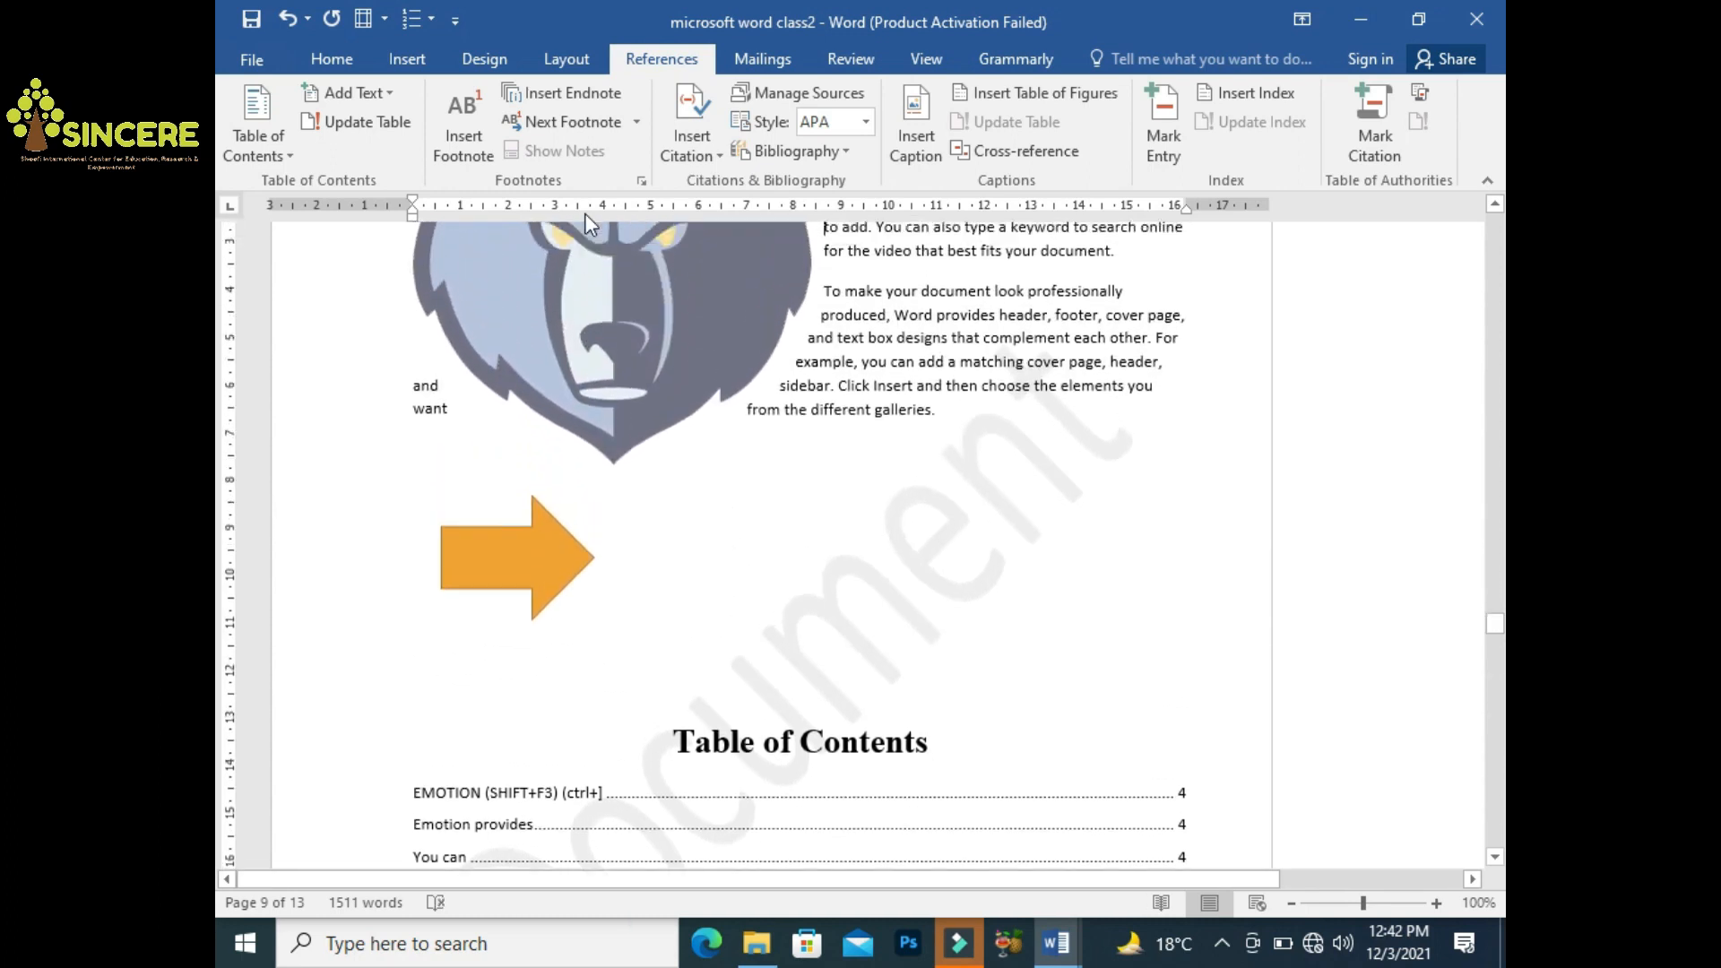
pyautogui.press('Up')
pyautogui.press('Up')
pyautogui.press('Up')
pyautogui.press('Up')
pyautogui.press('Up')
pyautogui.press('Up')
pyautogui.press('Up')
pyautogui.press('Up')
pyautogui.press('Up')
pyautogui.press('Up')
pyautogui.press('Up')
pyautogui.press('Up')
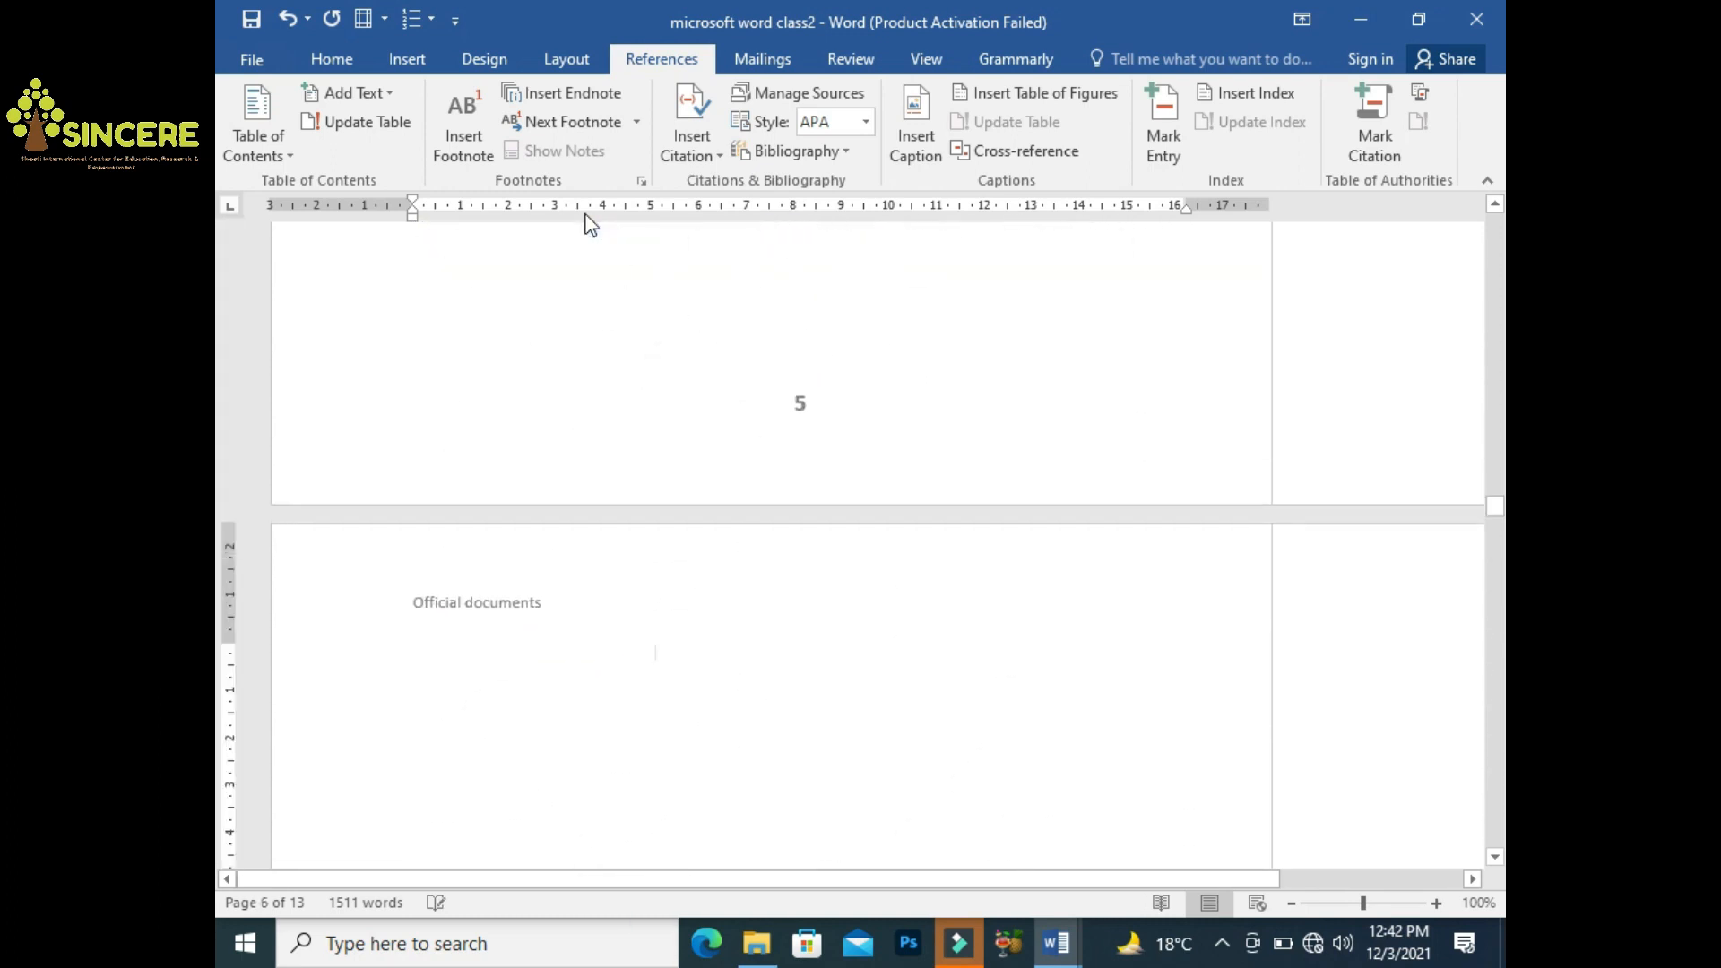
pyautogui.press('Down')
pyautogui.press('Down')
pyautogui.press('Down')
pyautogui.press('Down')
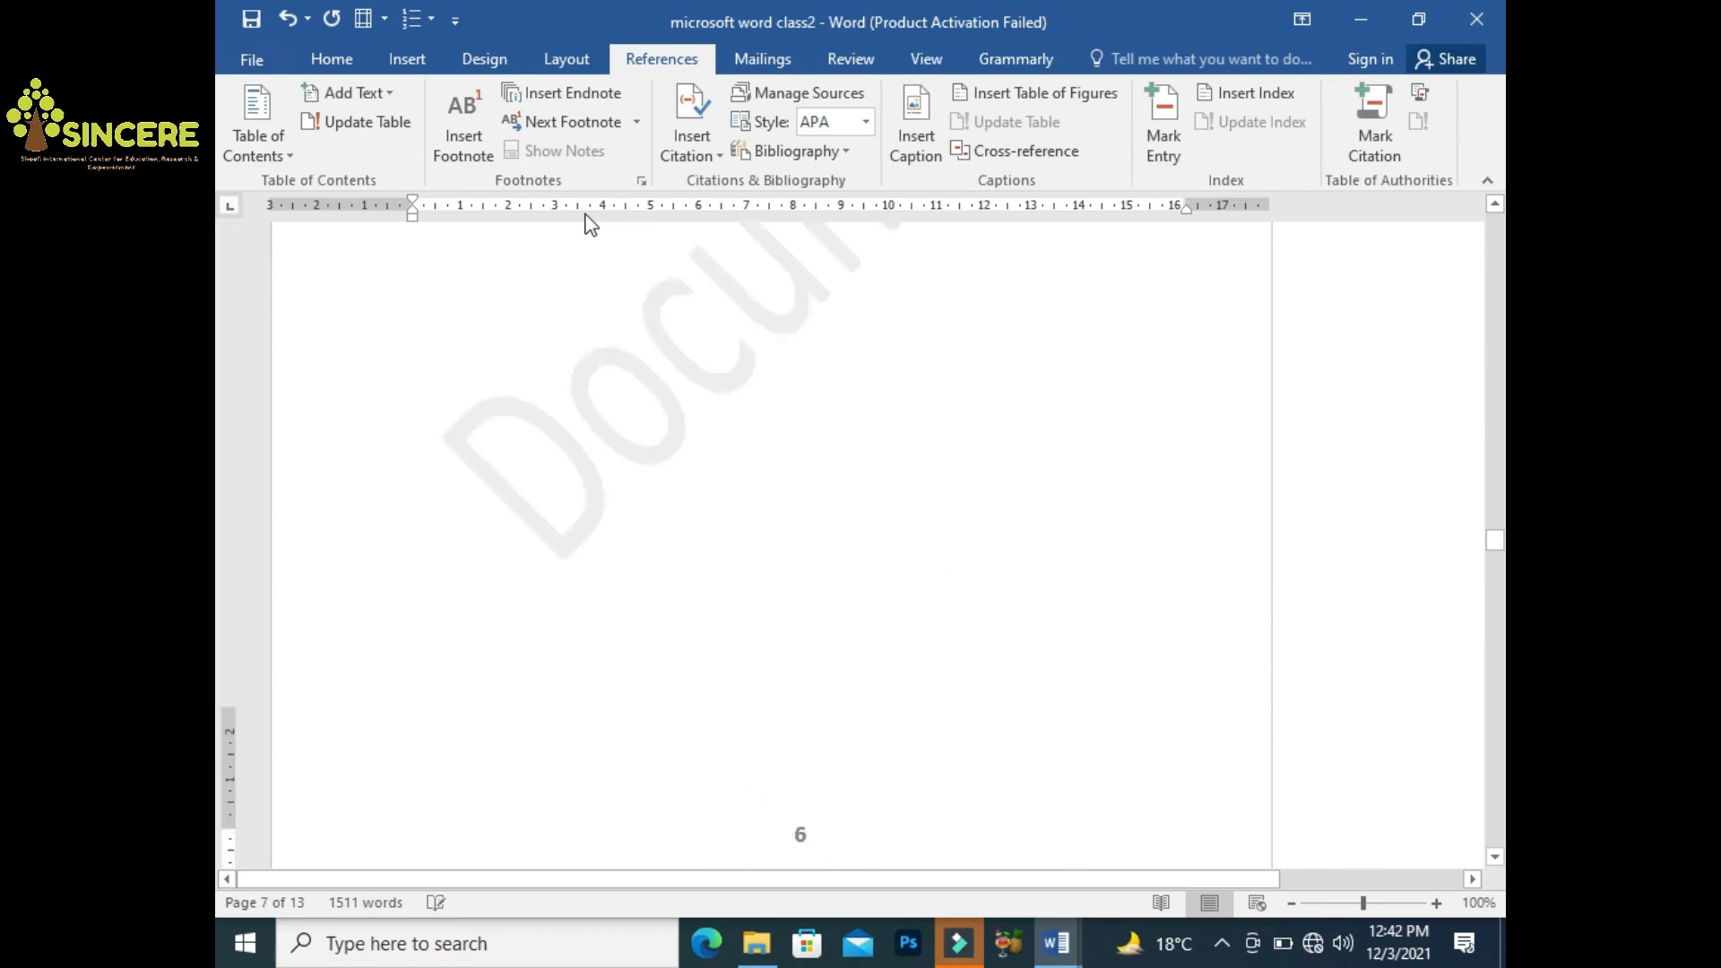
# Insert a footnote after the word "galleries" at the end of the document's last paragraph
pyautogui.hotkey('ctrl', 'End')
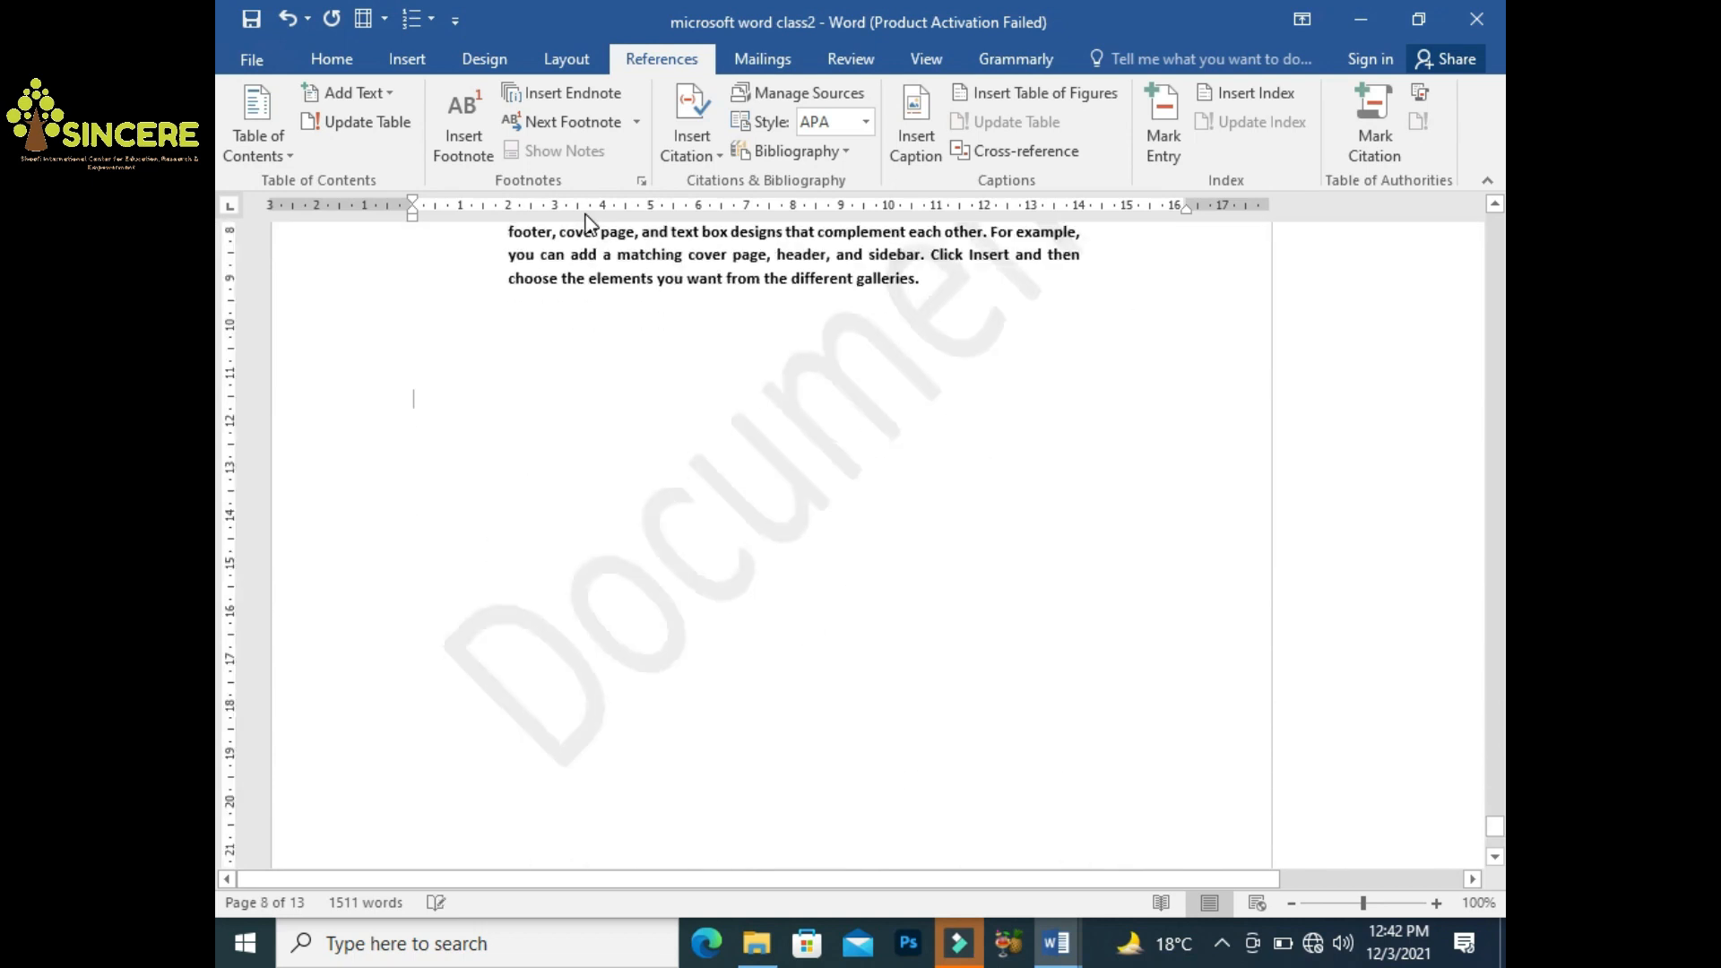
pyautogui.press('Up')
pyautogui.press('Up')
pyautogui.press('Up')
pyautogui.press('Up')
pyautogui.press('Up')
pyautogui.press('Up')
pyautogui.press('Up')
pyautogui.press('Up')
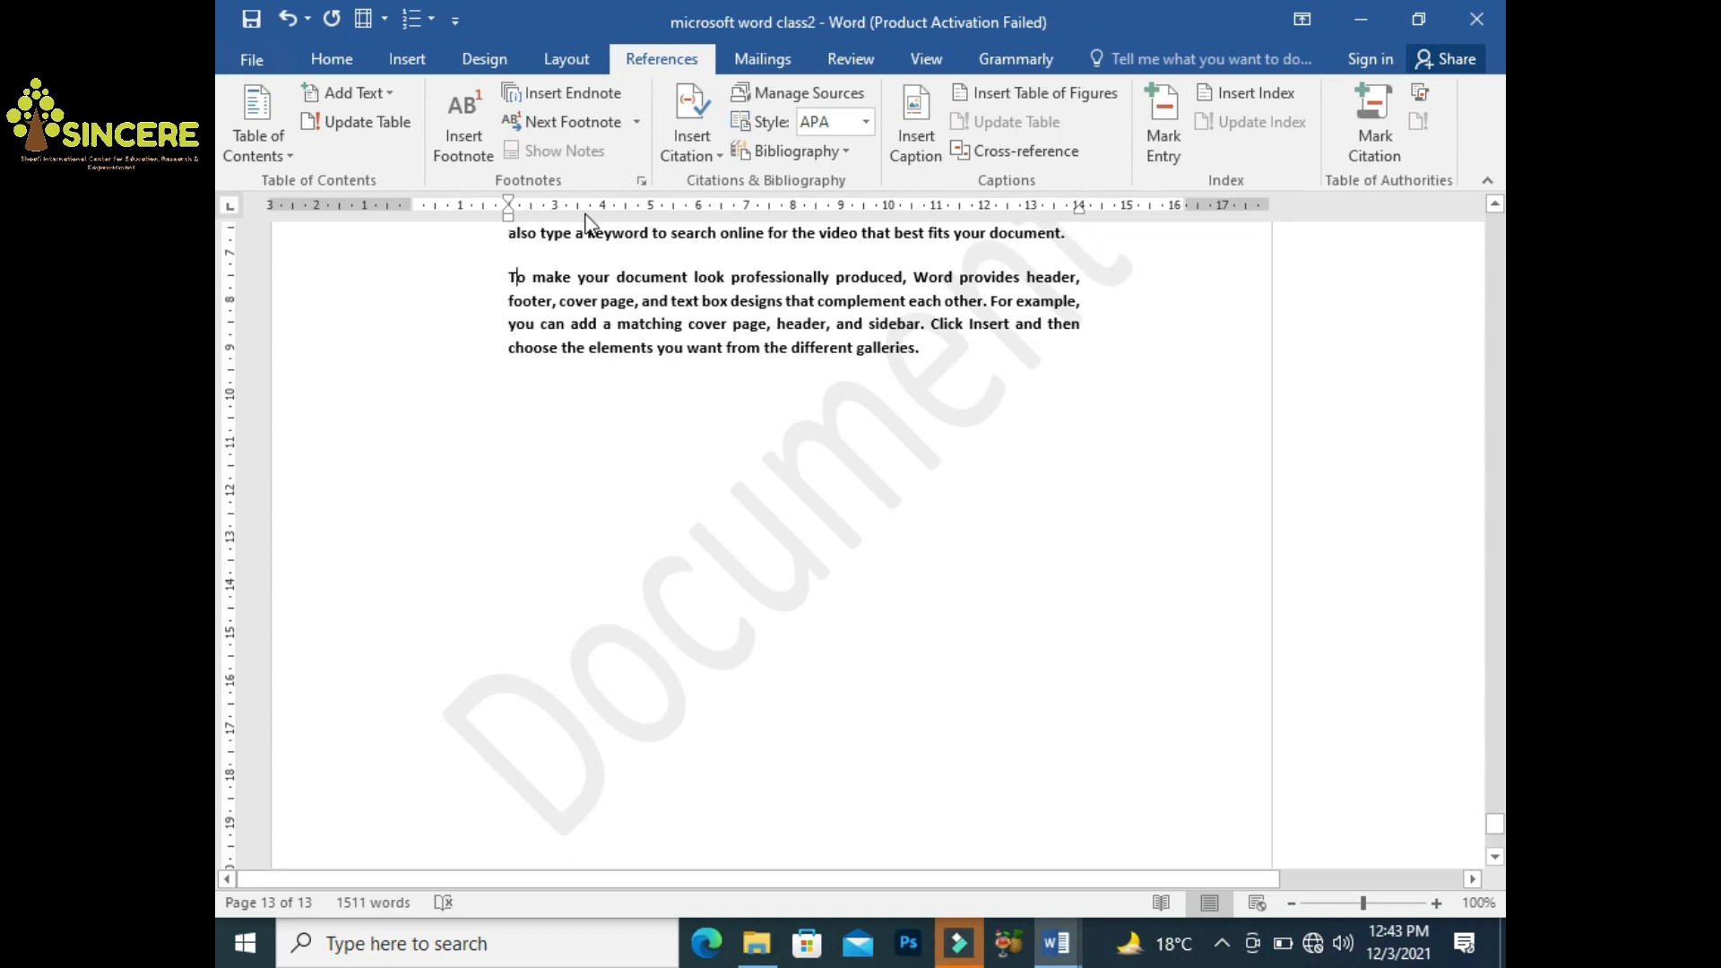
pyautogui.press('Right')
pyautogui.press('Right')
pyautogui.press('Right')
pyautogui.press('Right')
pyautogui.press('Right')
pyautogui.press('Right')
pyautogui.press('Right')
pyautogui.press('Right')
pyautogui.press('Right')
pyautogui.press('Right')
pyautogui.press('Right')
pyautogui.press('Right')
pyautogui.press('Right')
pyautogui.press('Right')
pyautogui.press('Right')
pyautogui.press('Right')
pyautogui.press('Right')
pyautogui.press('Right')
pyautogui.press('Right')
pyautogui.press('Right')
pyautogui.press('Down')
pyautogui.press('Down')
pyautogui.press('Down')
pyautogui.press('Down')
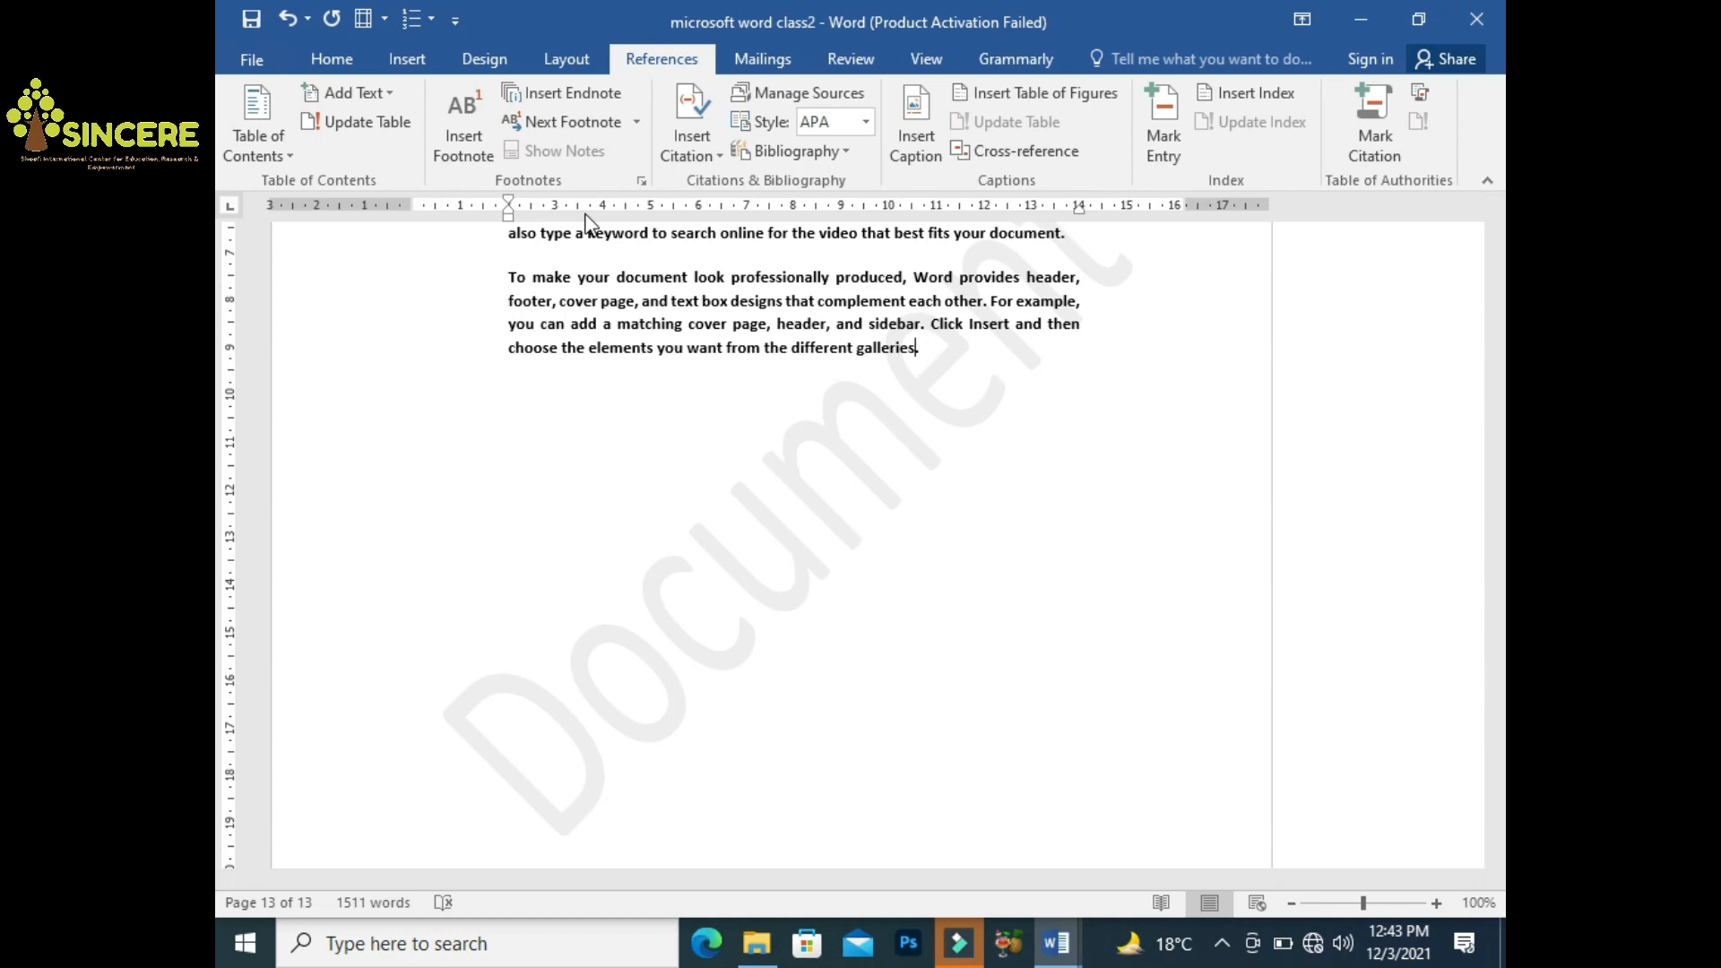
pyautogui.click(457, 154)
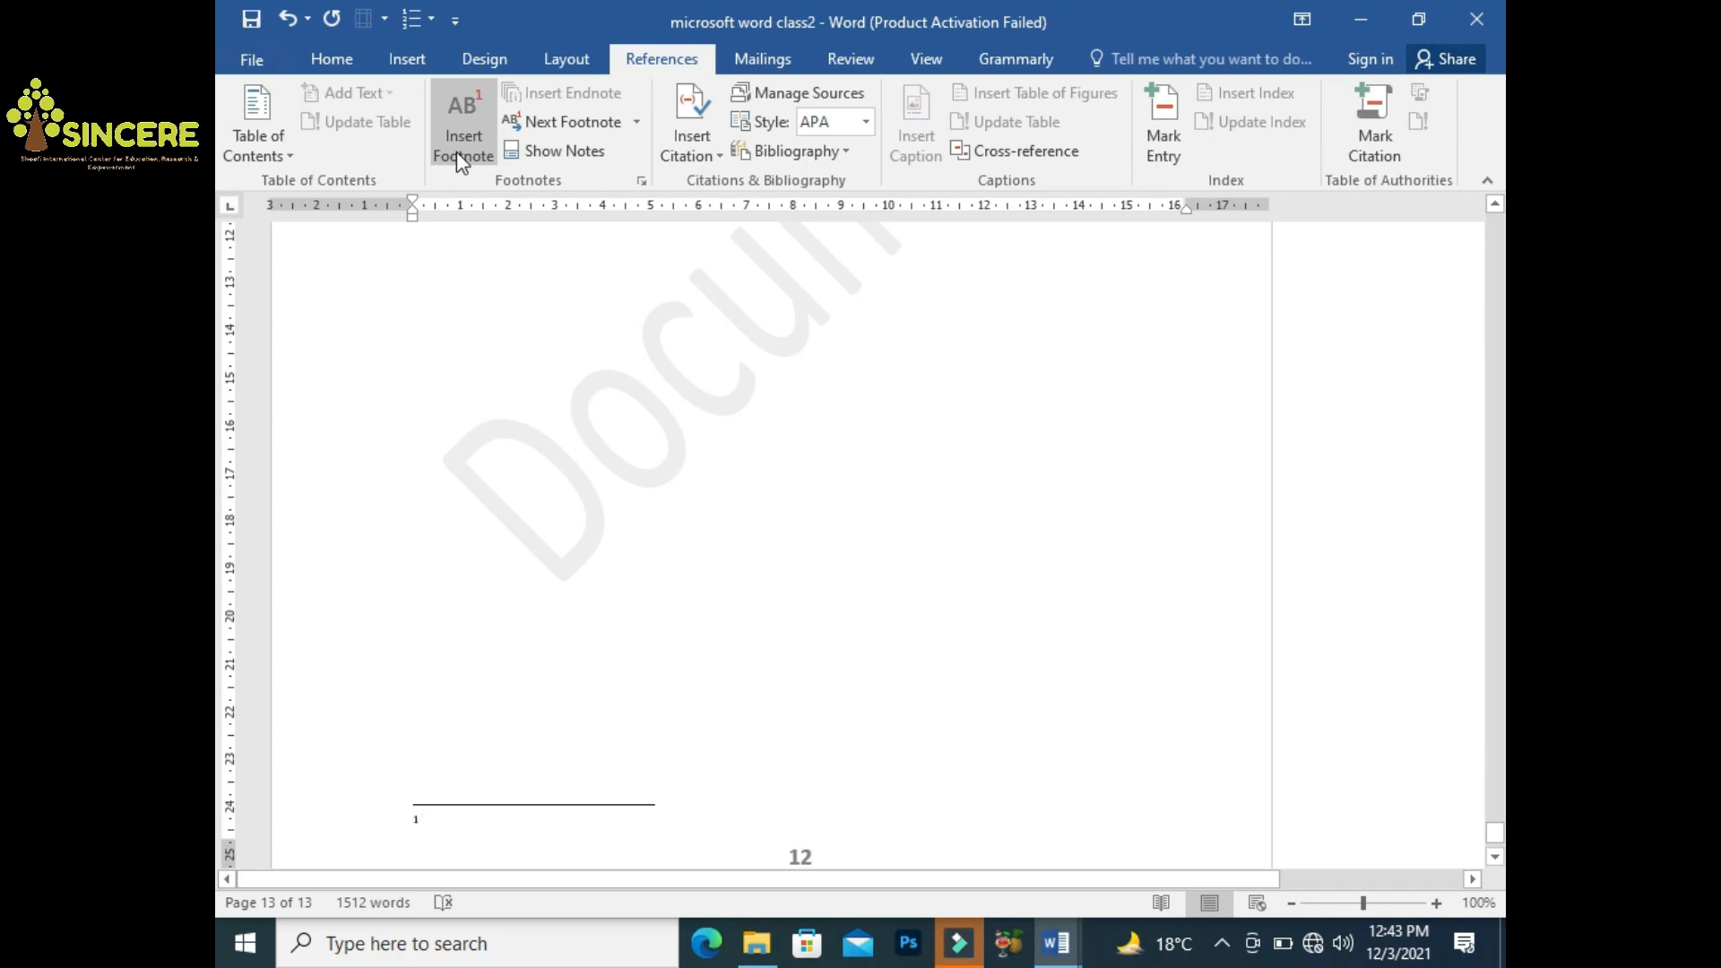
# Write "This is just for sample" as the text of footnote 1
pyautogui.write('This is ')
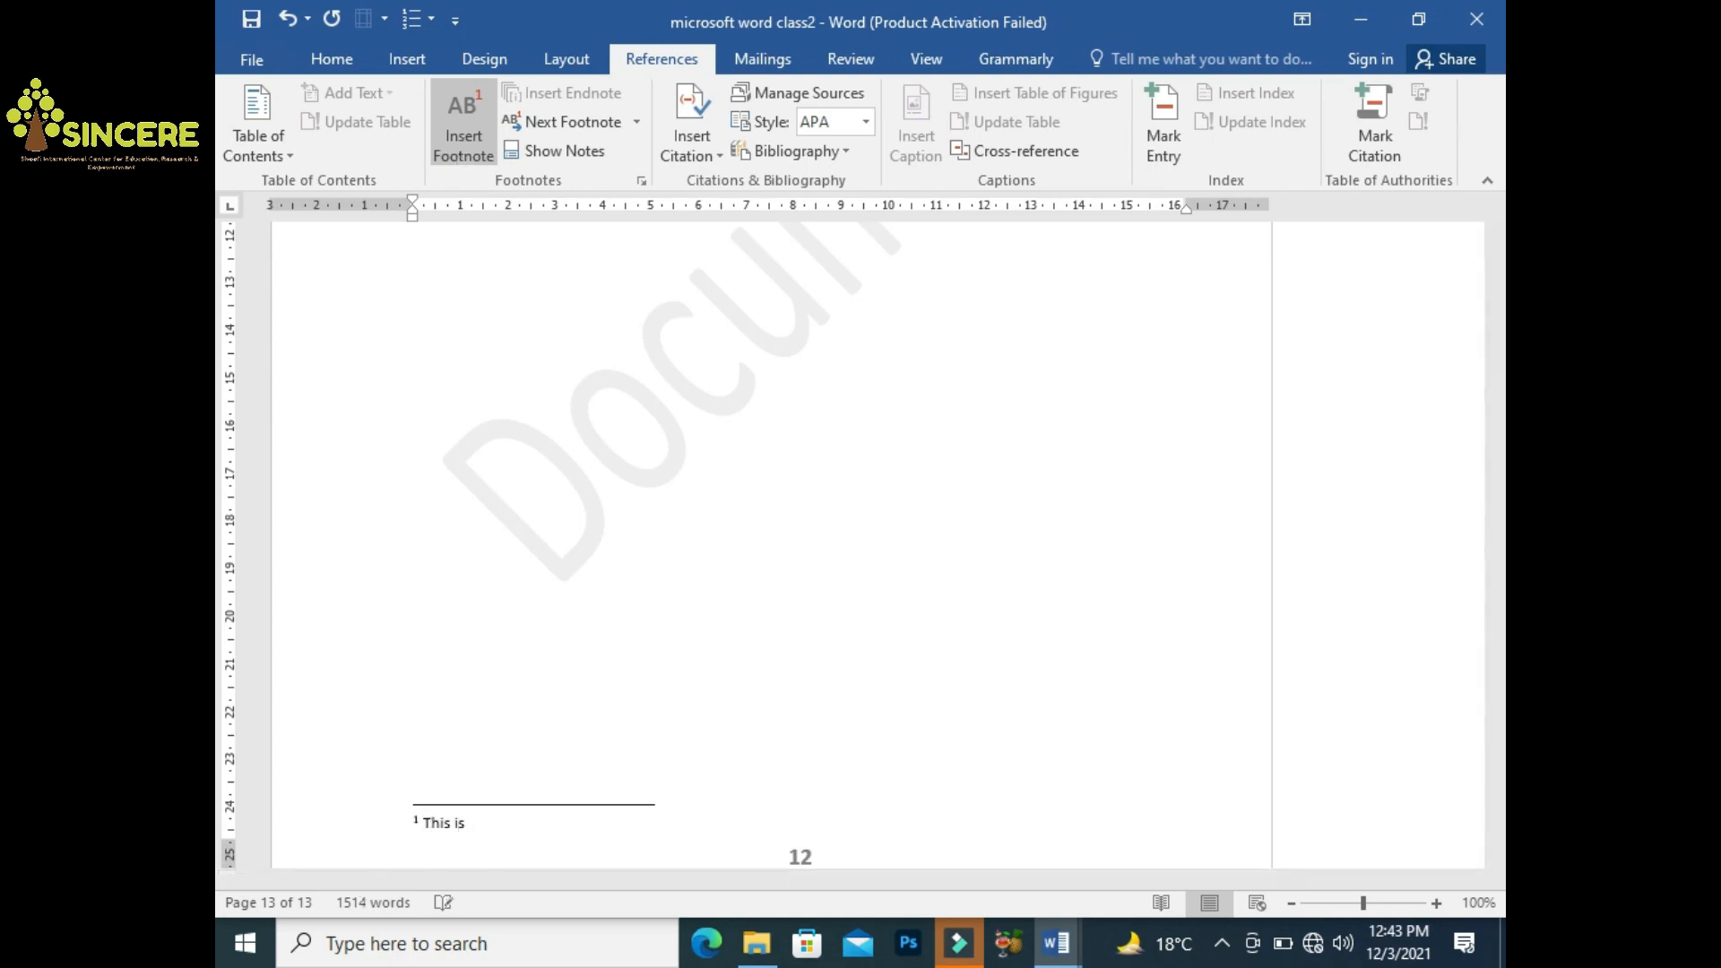
pyautogui.write('just for sample')
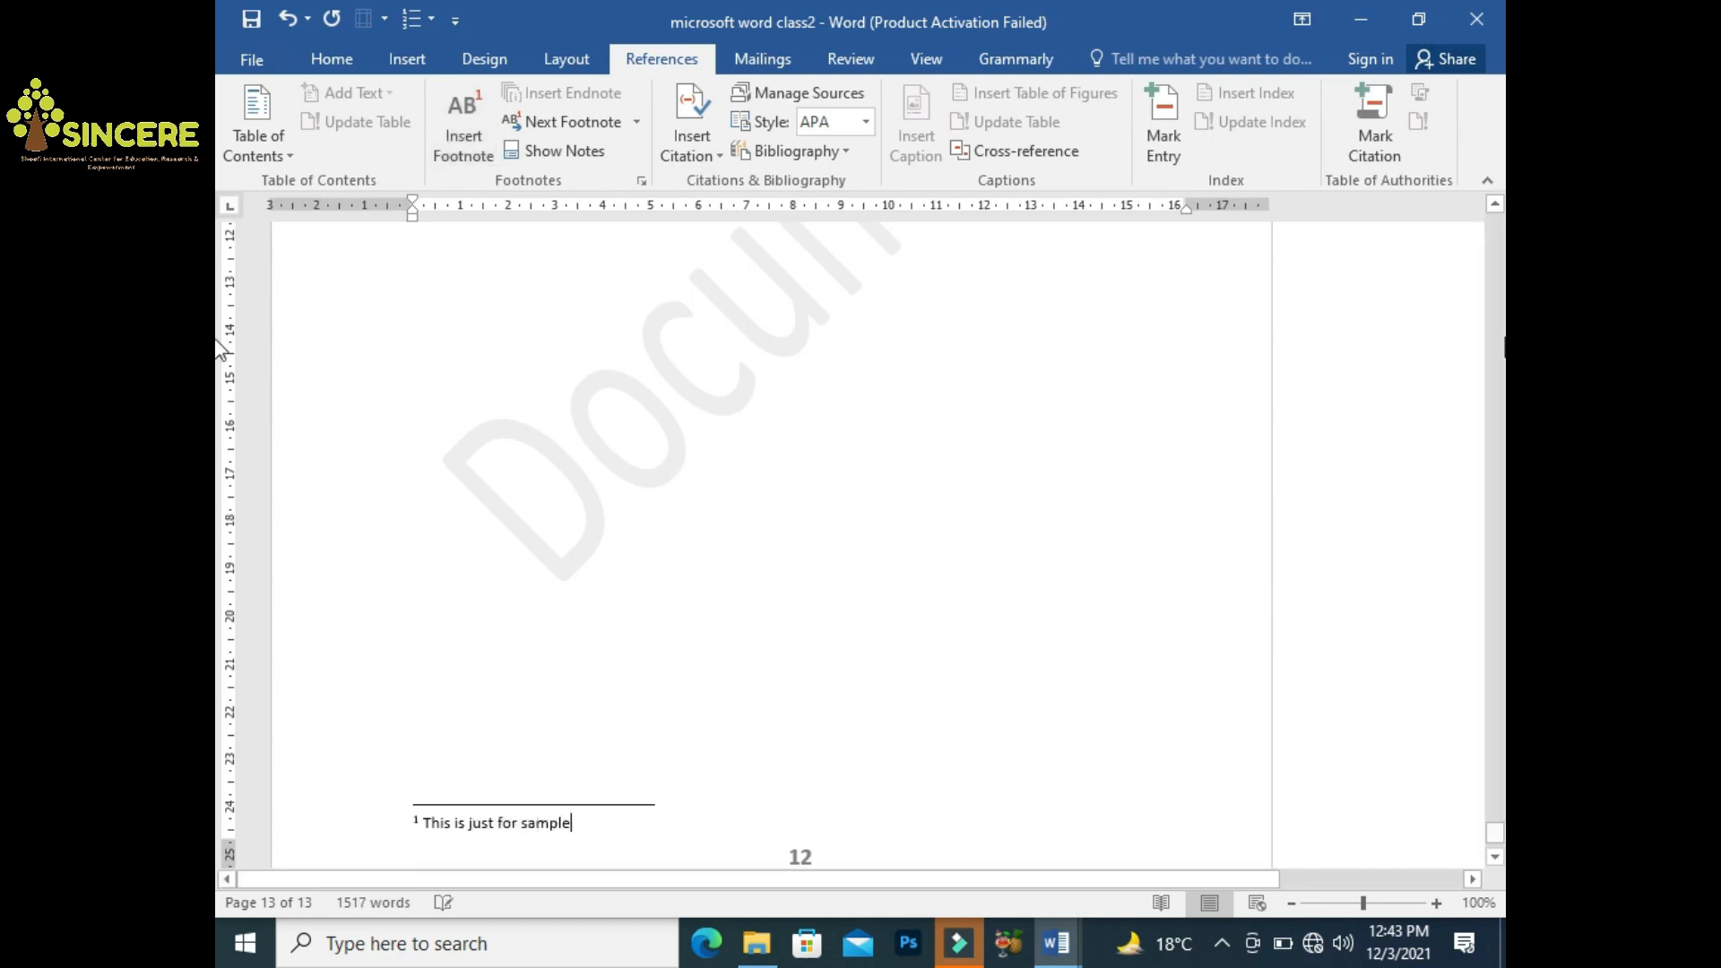
pyautogui.click(1493, 206)
pyautogui.click(1495, 207)
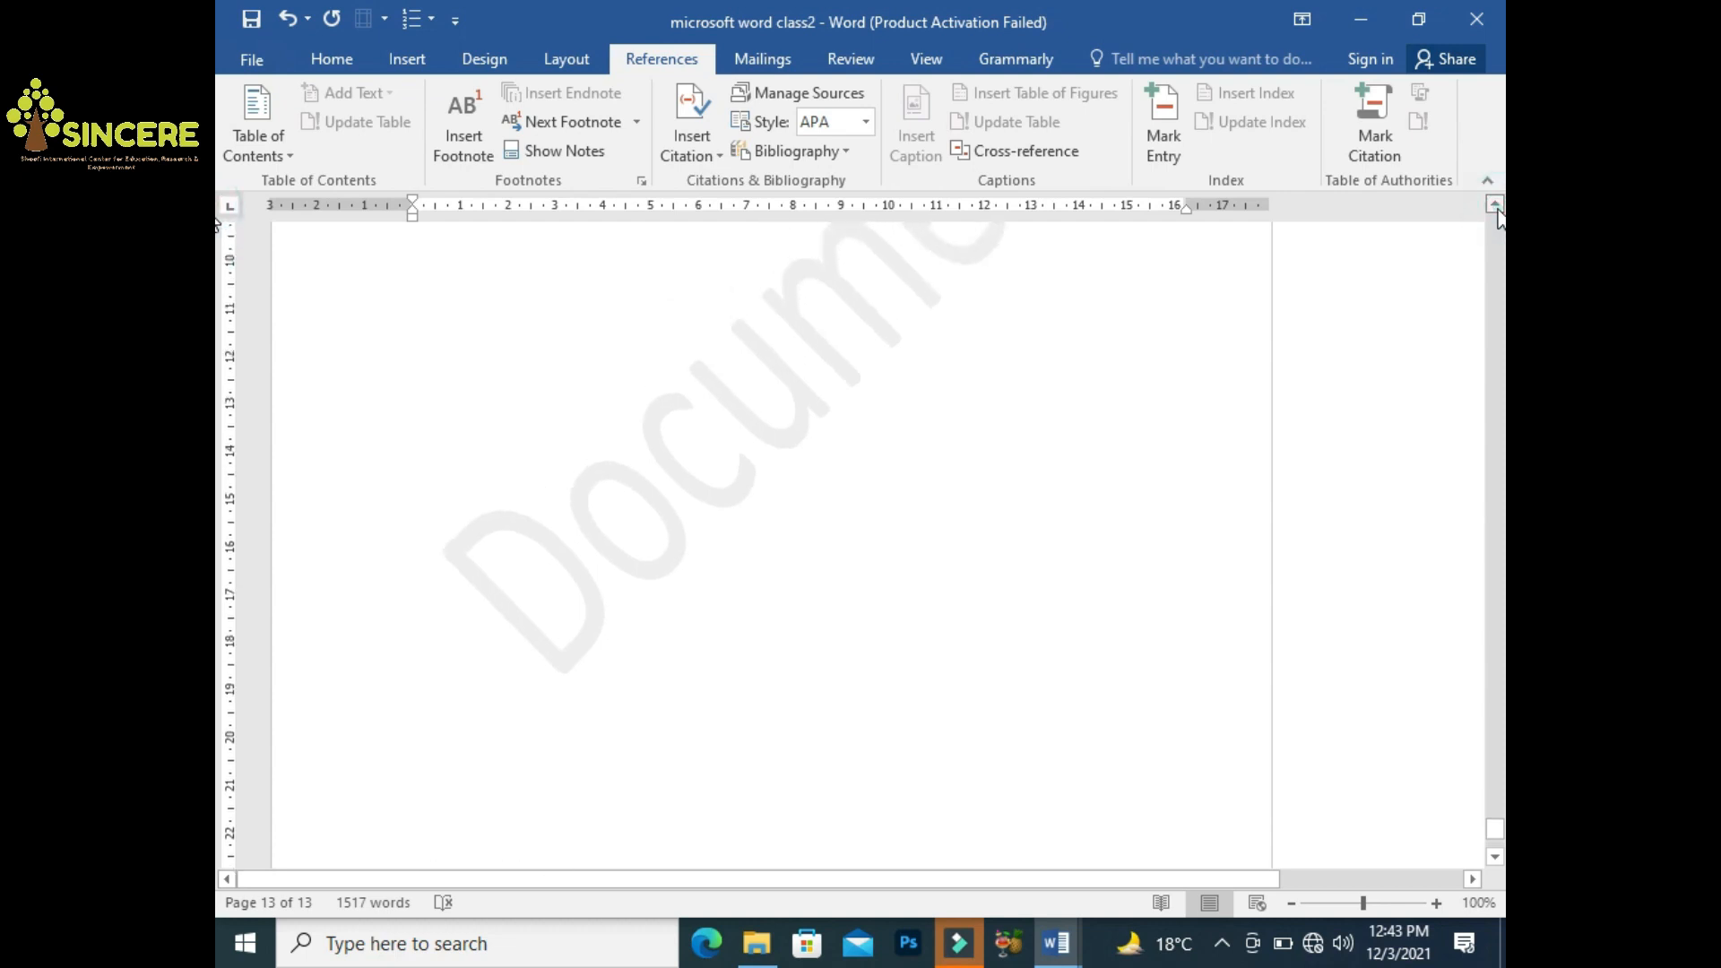
pyautogui.click(1495, 207)
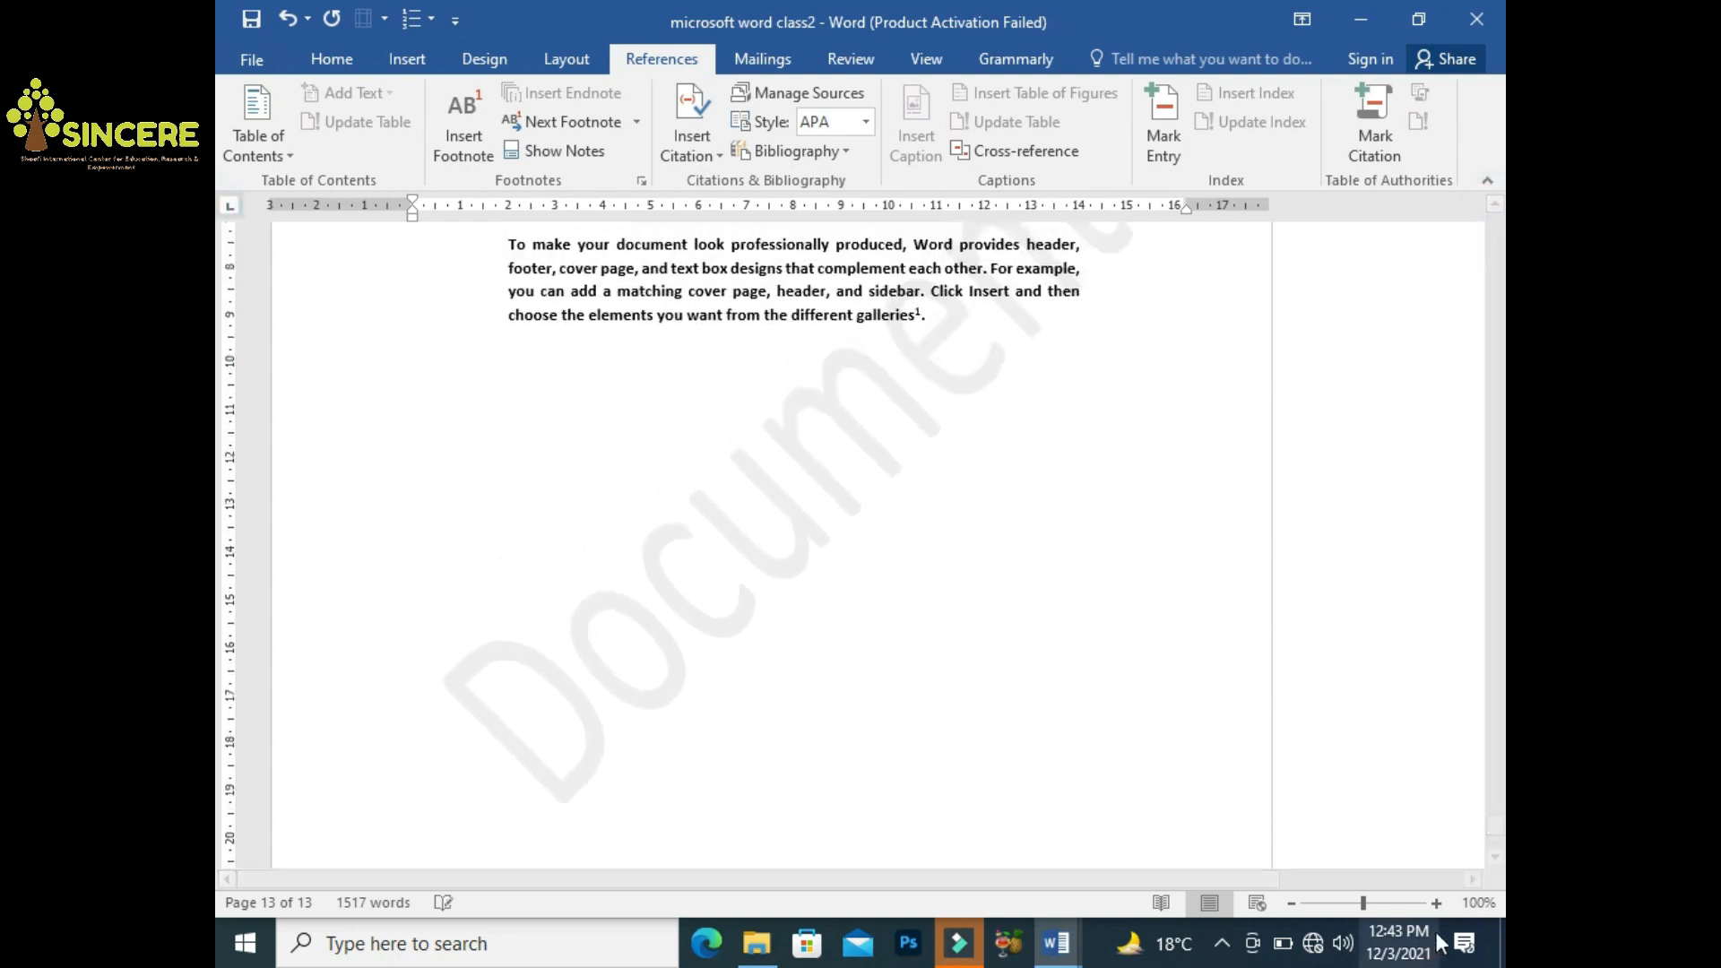
# Zoom the document to 140% and examine the footnote mark after "galleries"
pyautogui.click(1437, 903)
pyautogui.click(1437, 904)
pyautogui.click(1437, 903)
pyautogui.click(1437, 903)
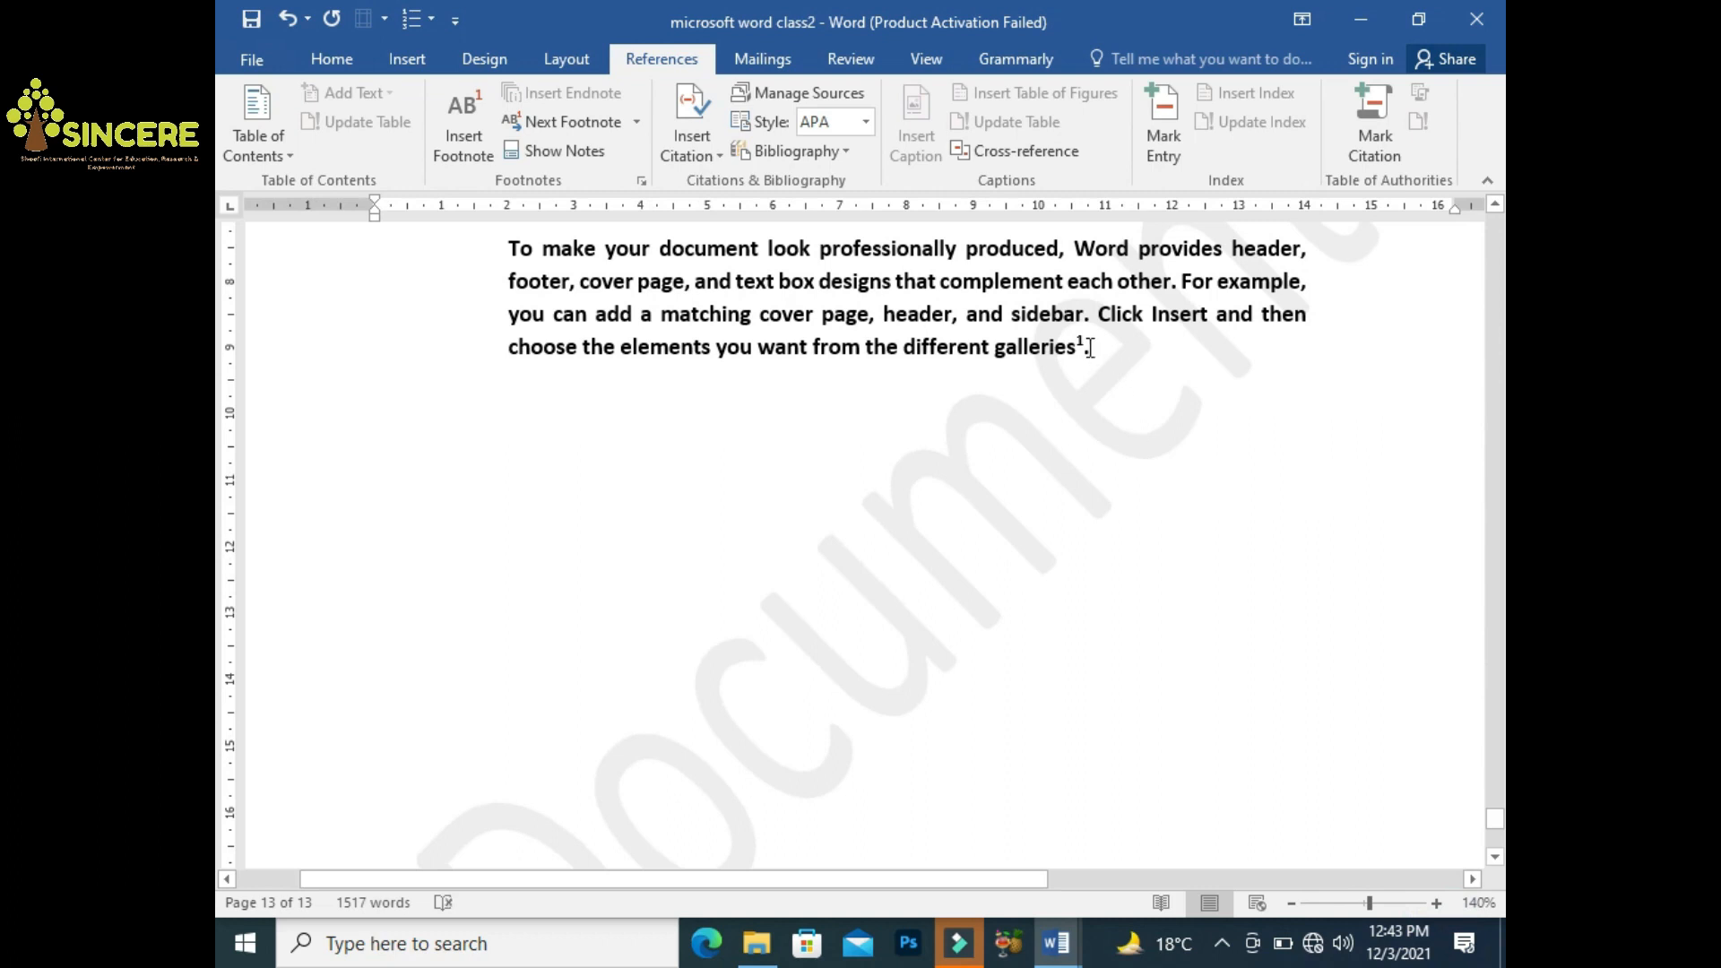
pyautogui.moveTo(1081, 333)
# Generate two sample paragraphs with =rand(2) on a new line below the document's last paragraph
pyautogui.moveTo(1493, 819)
pyautogui.mouseDown()
pyautogui.moveTo(1500, 849)
pyautogui.moveTo(1497, 829)
pyautogui.mouseUp()
pyautogui.click(1163, 536)
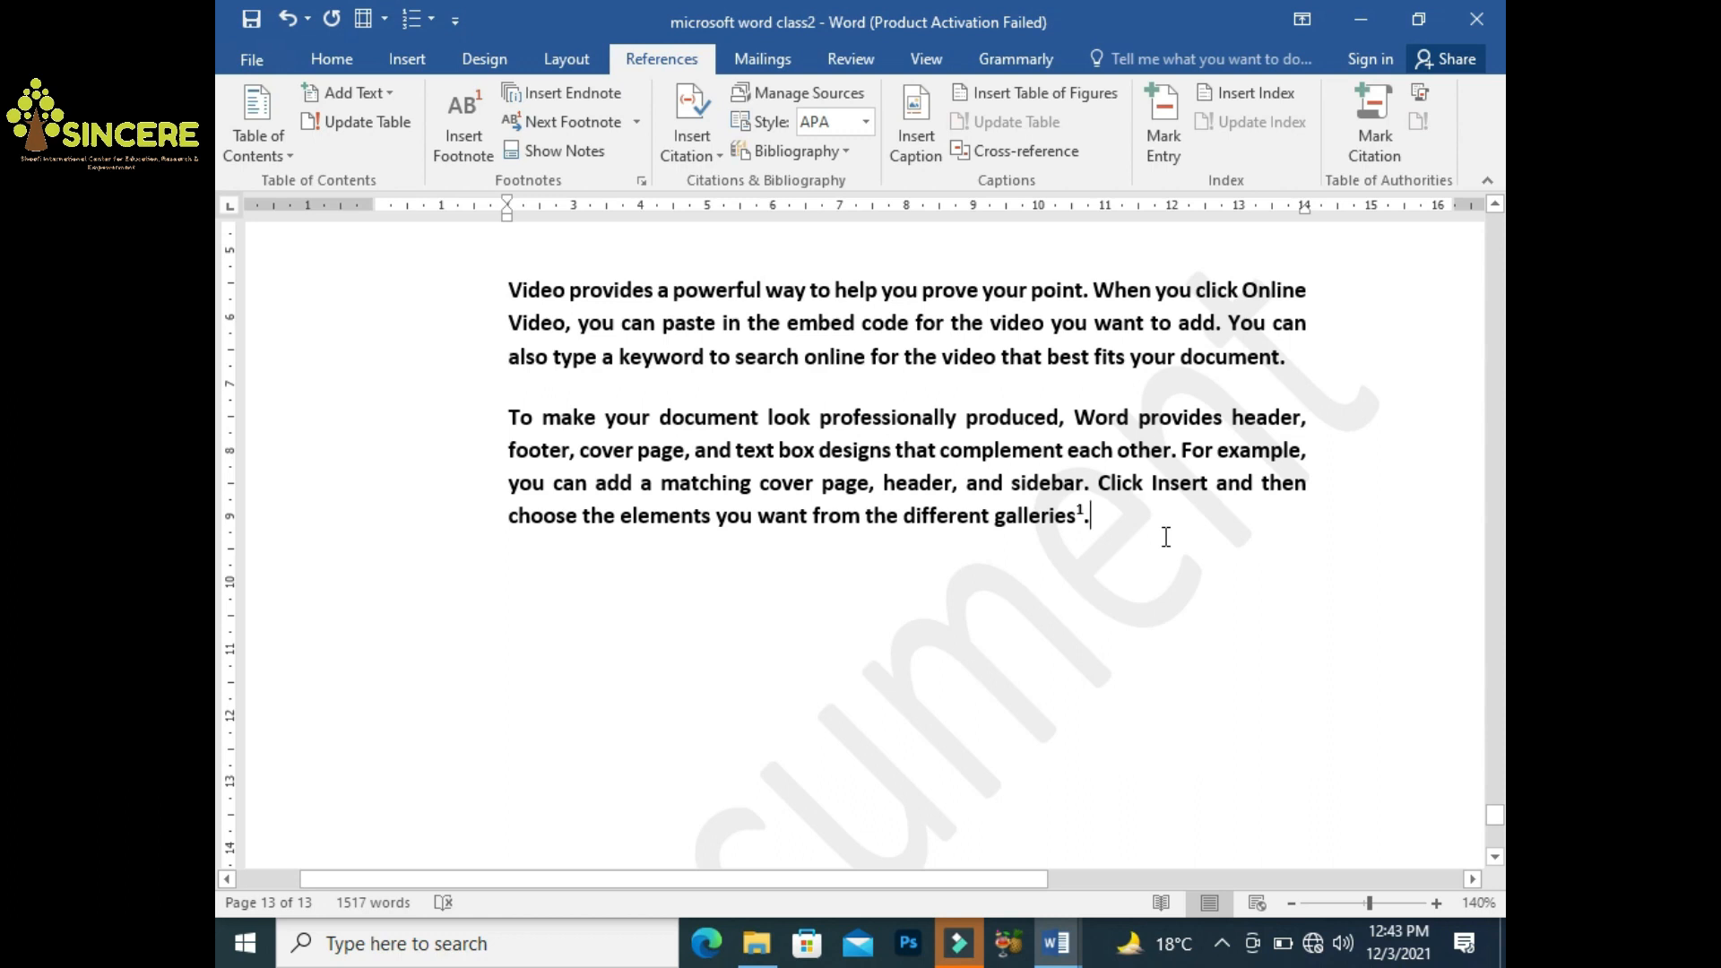
pyautogui.press('Return')
pyautogui.write('-')
pyautogui.press('BackSpace')
pyautogui.write('=')
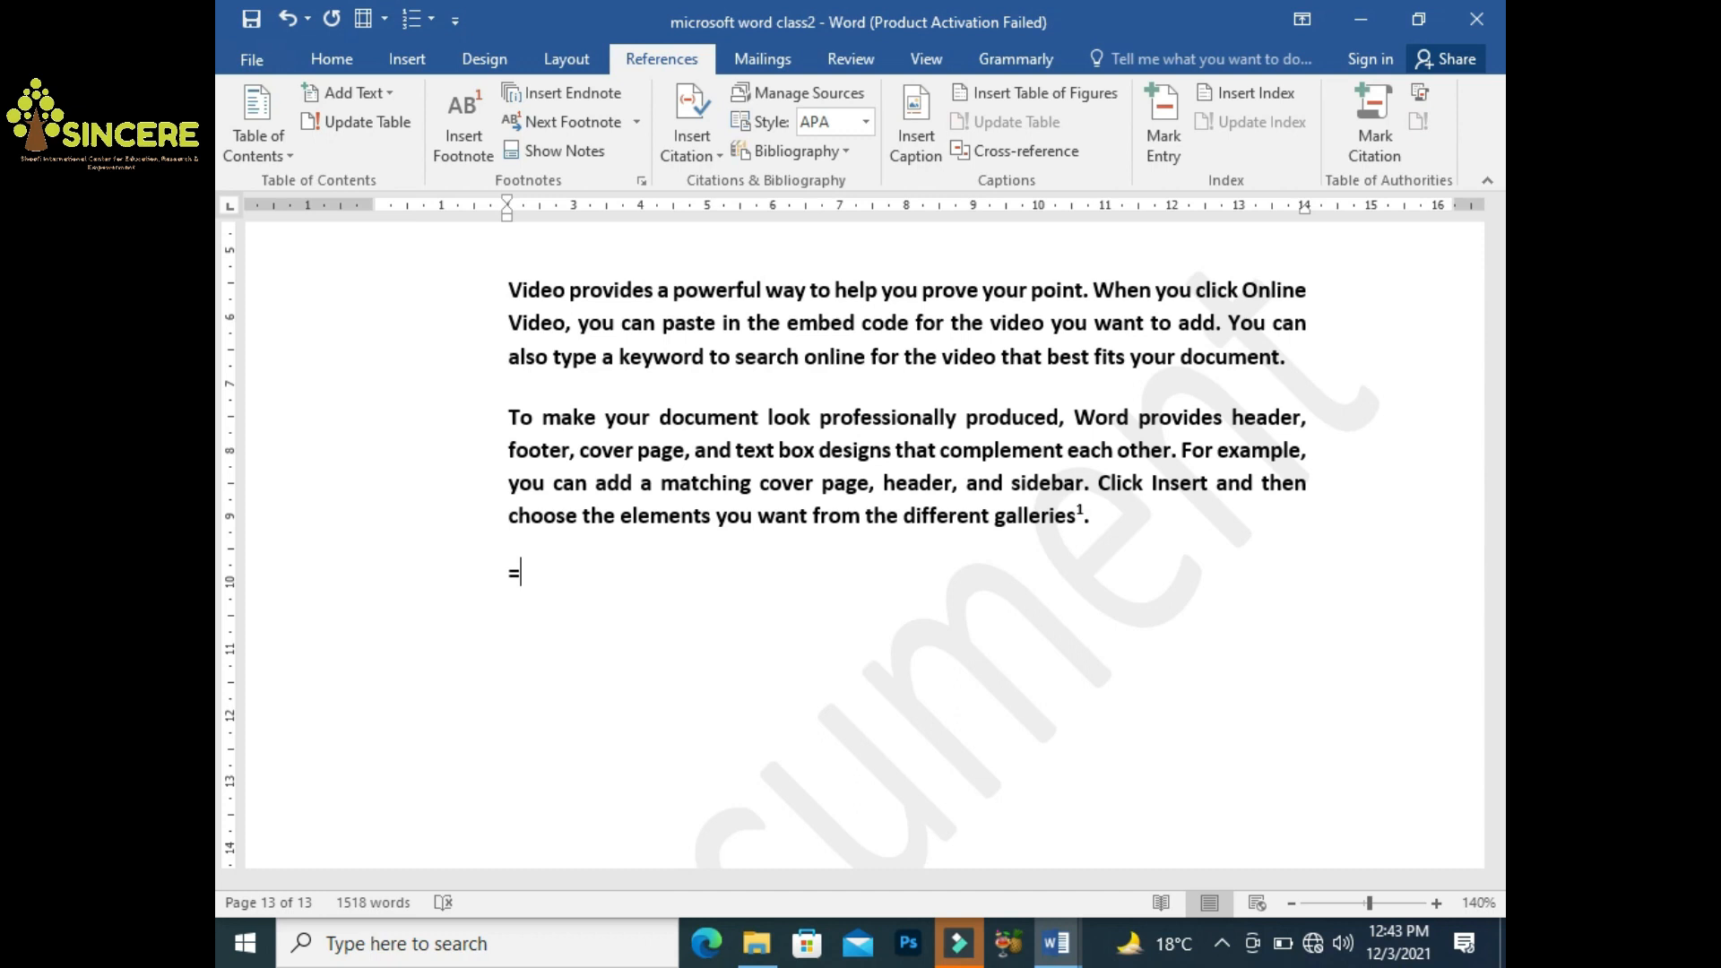
pyautogui.write('rand(2)')
pyautogui.press('Return')
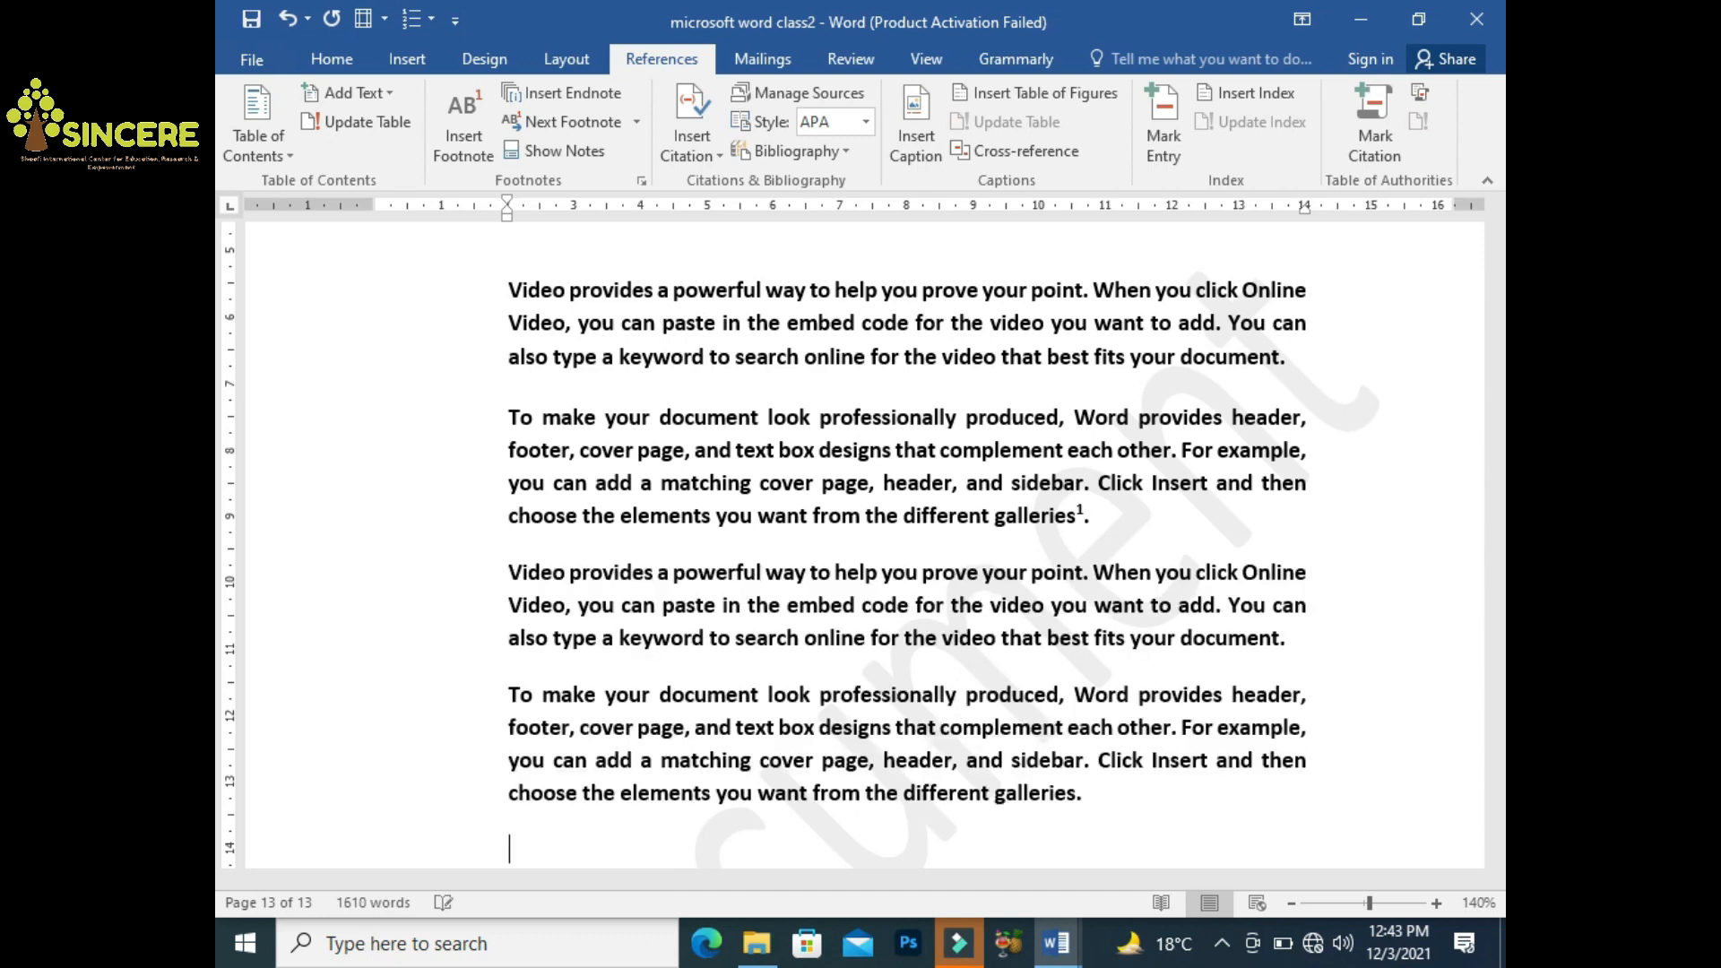
# Insert a footnote after "document" at the end of the first generated paragraph, with the text "Another sample"
pyautogui.click(1280, 637)
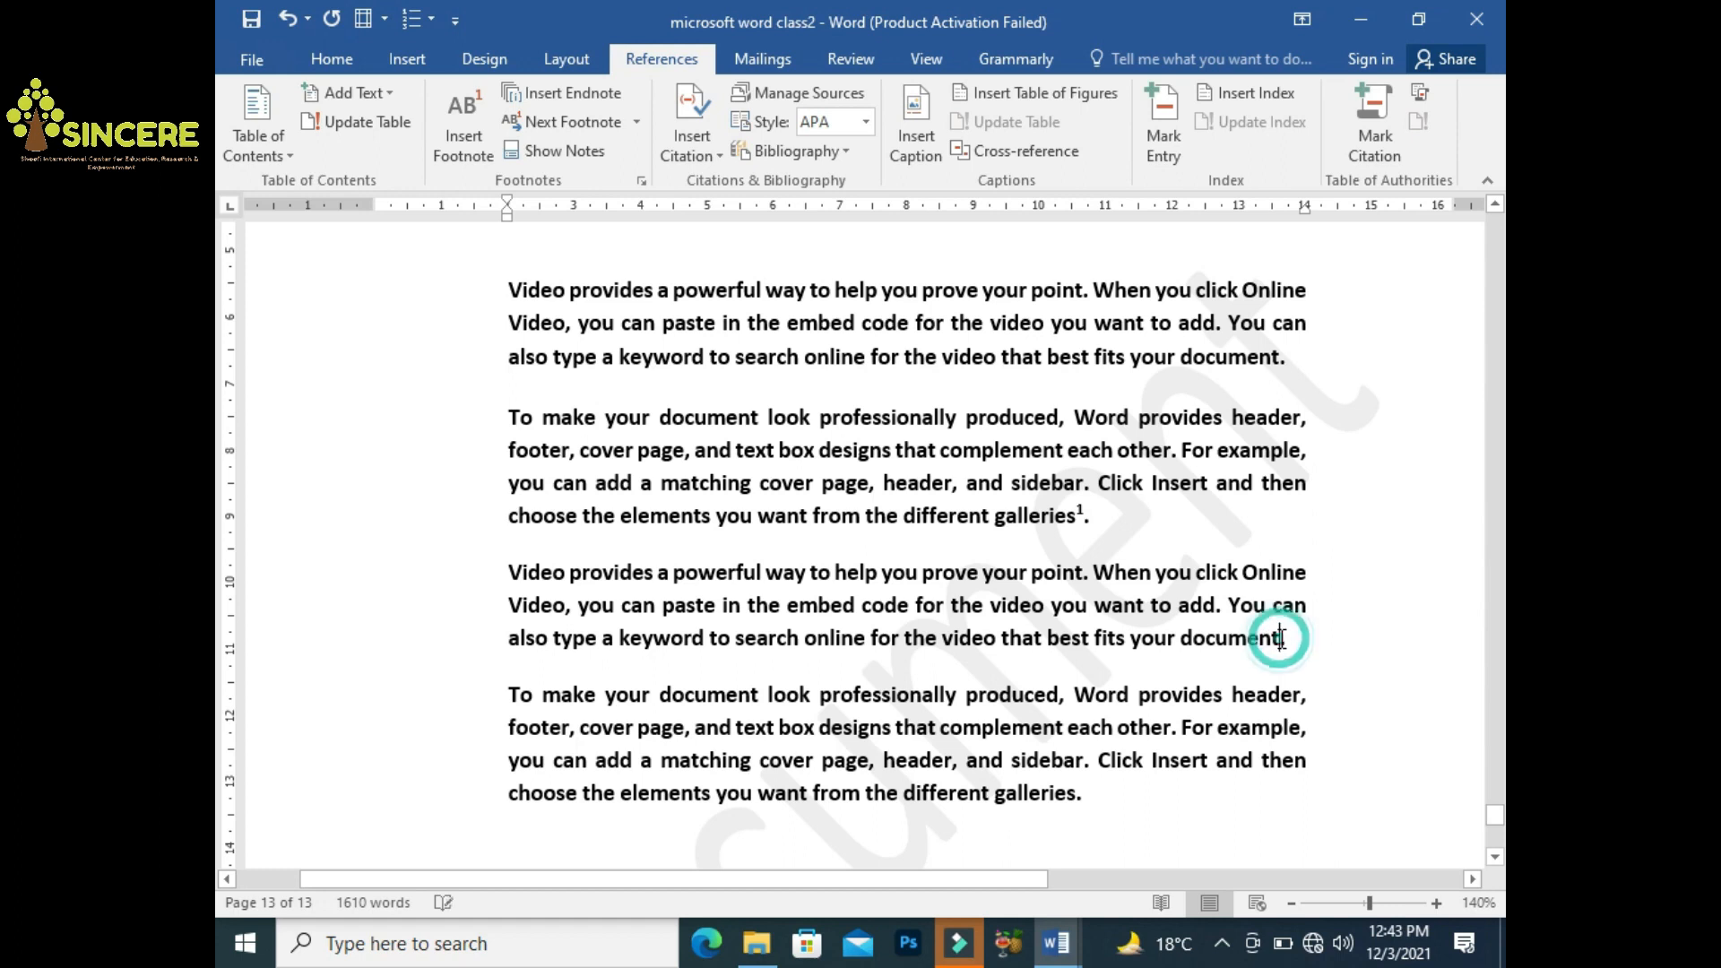
pyautogui.click(461, 152)
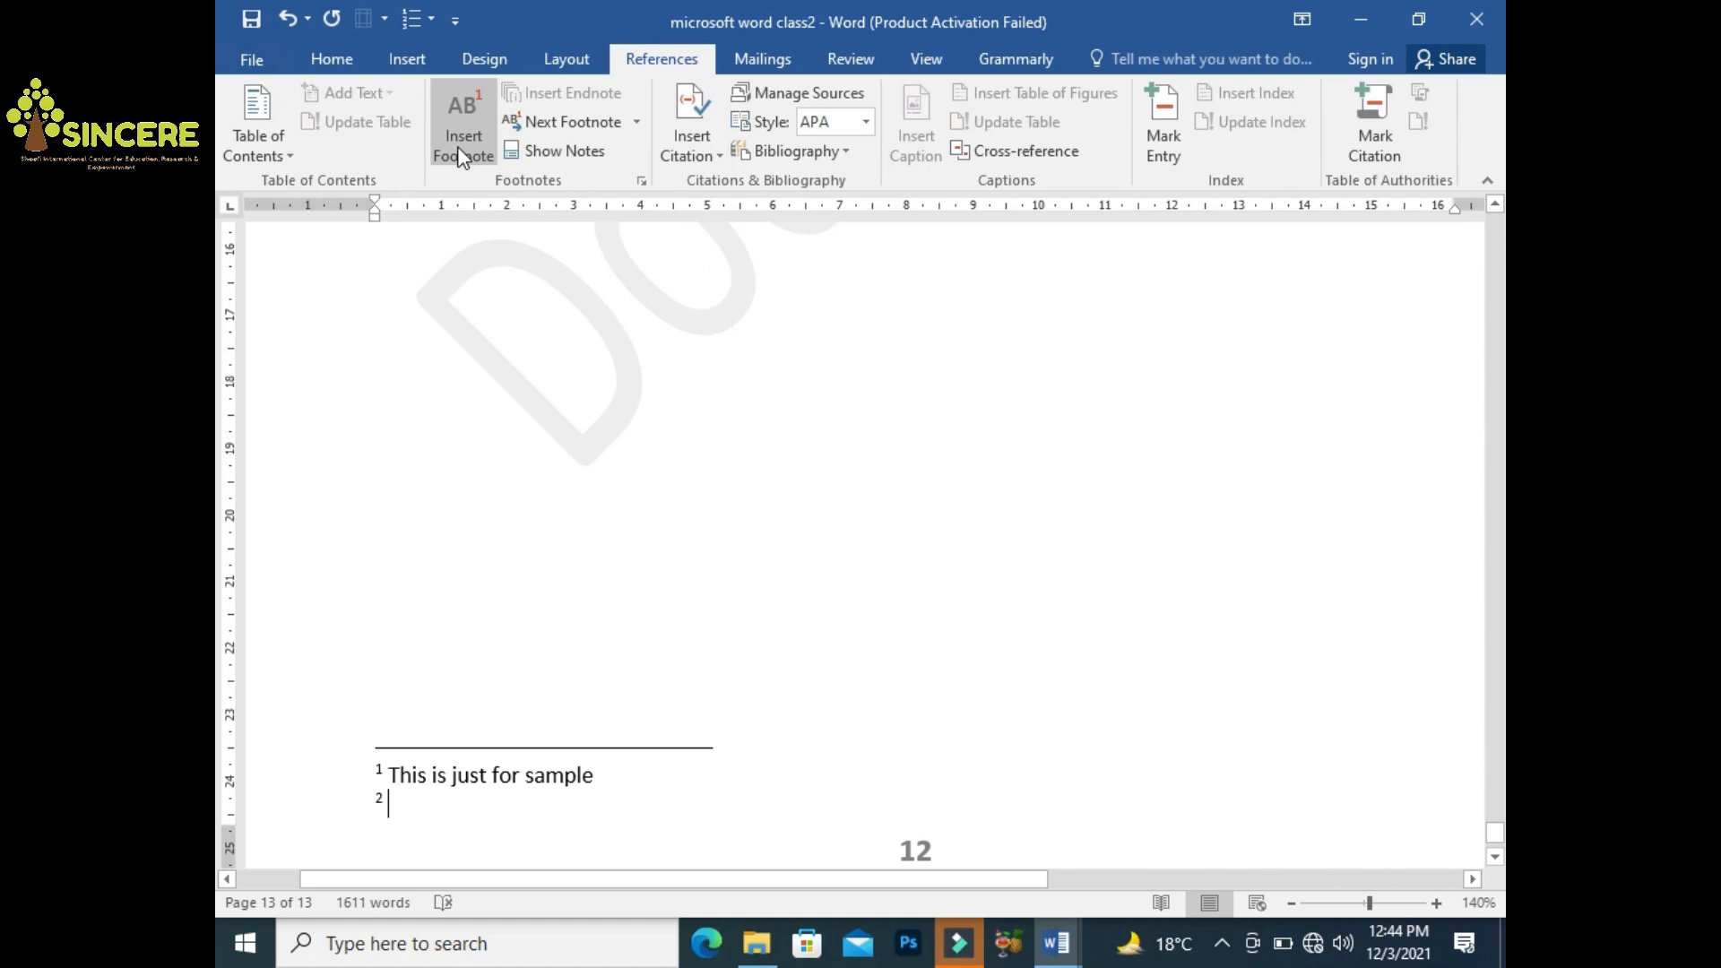
pyautogui.write('another sample')
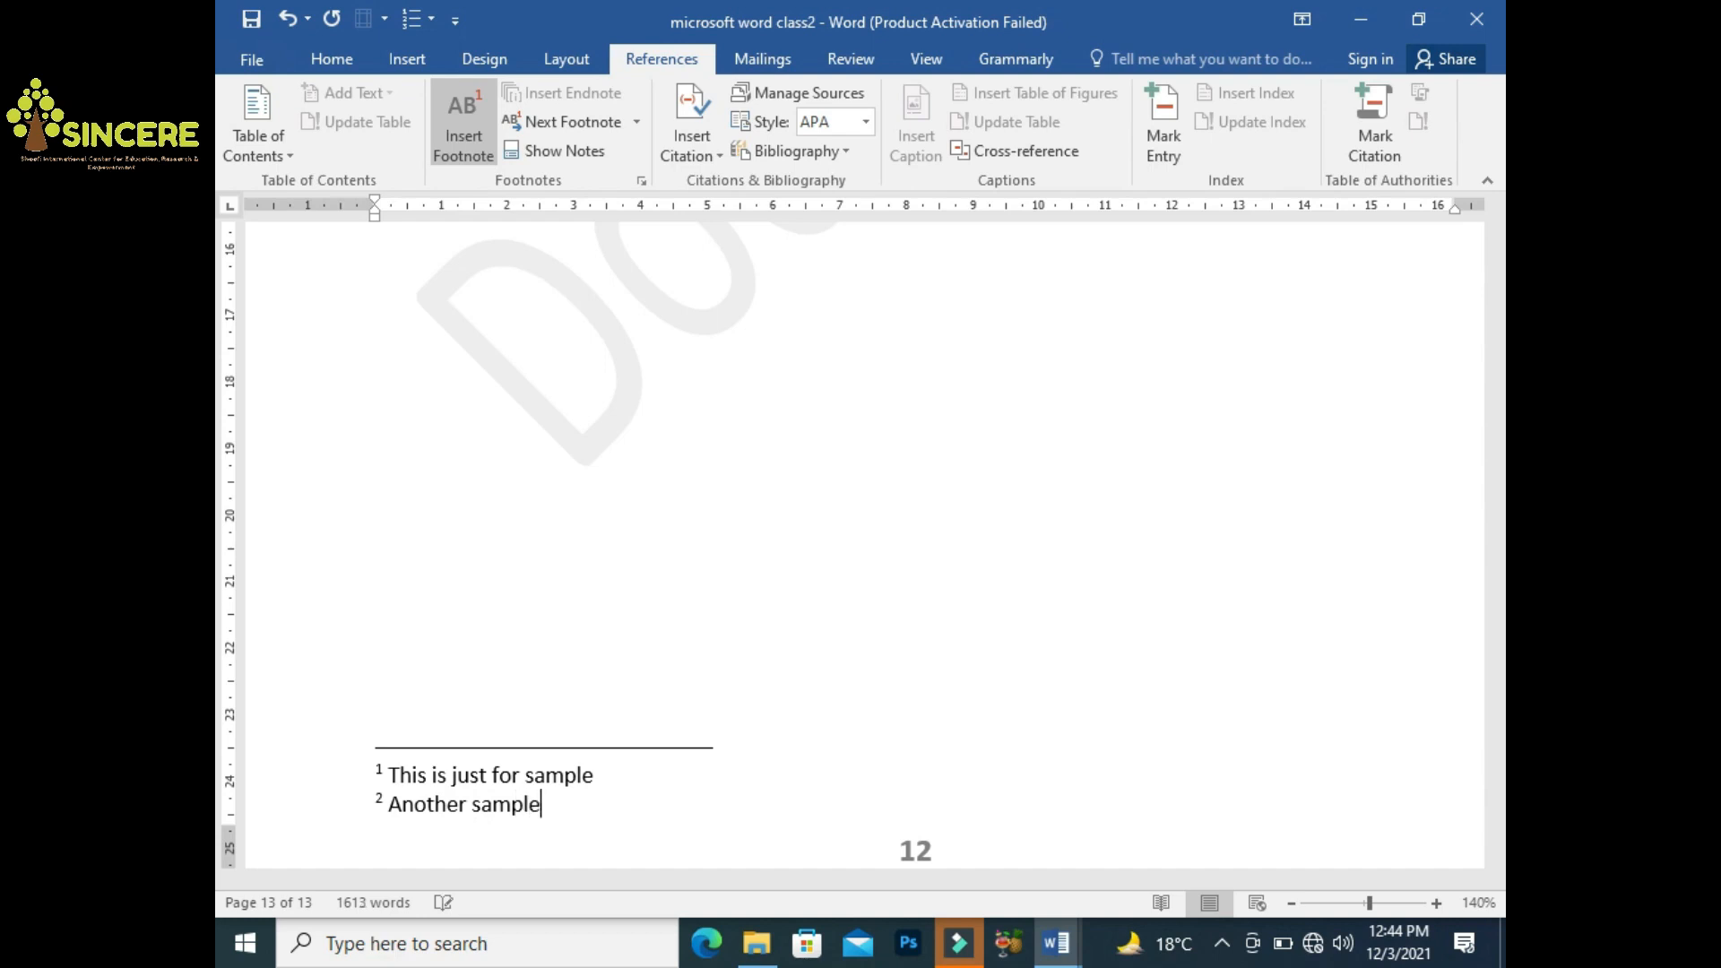
pyautogui.scroll(5, 218, 215)
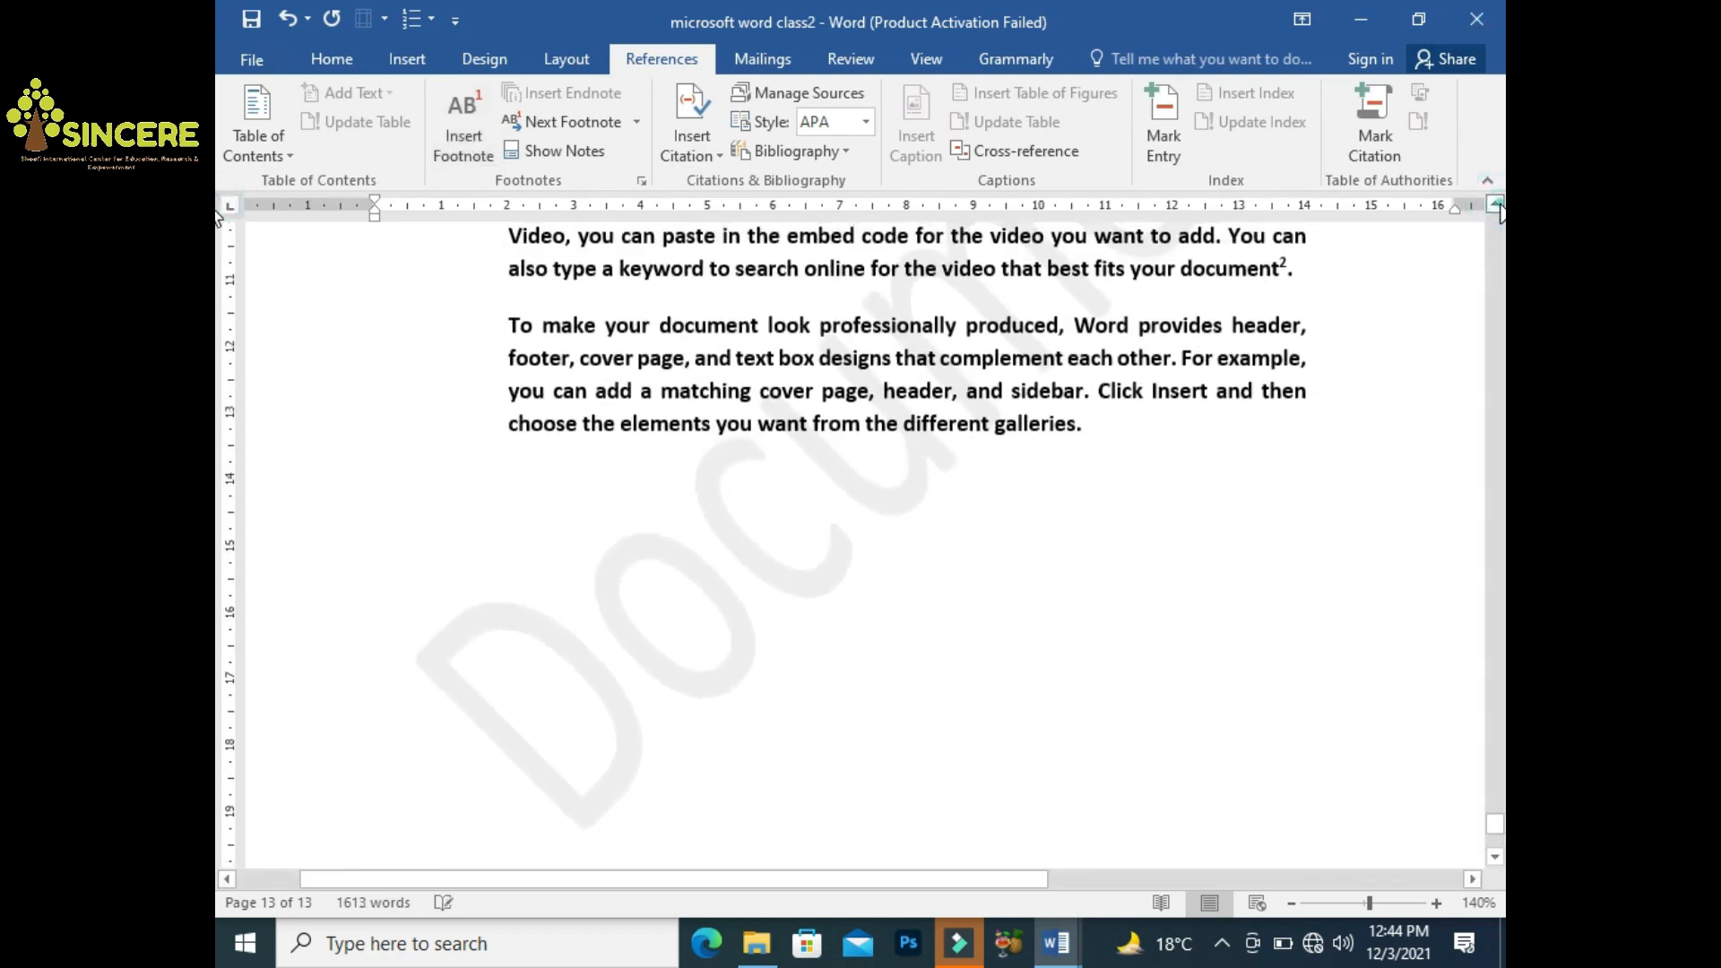
pyautogui.click(1499, 206)
pyautogui.click(1499, 206)
pyautogui.moveTo(1288, 320)
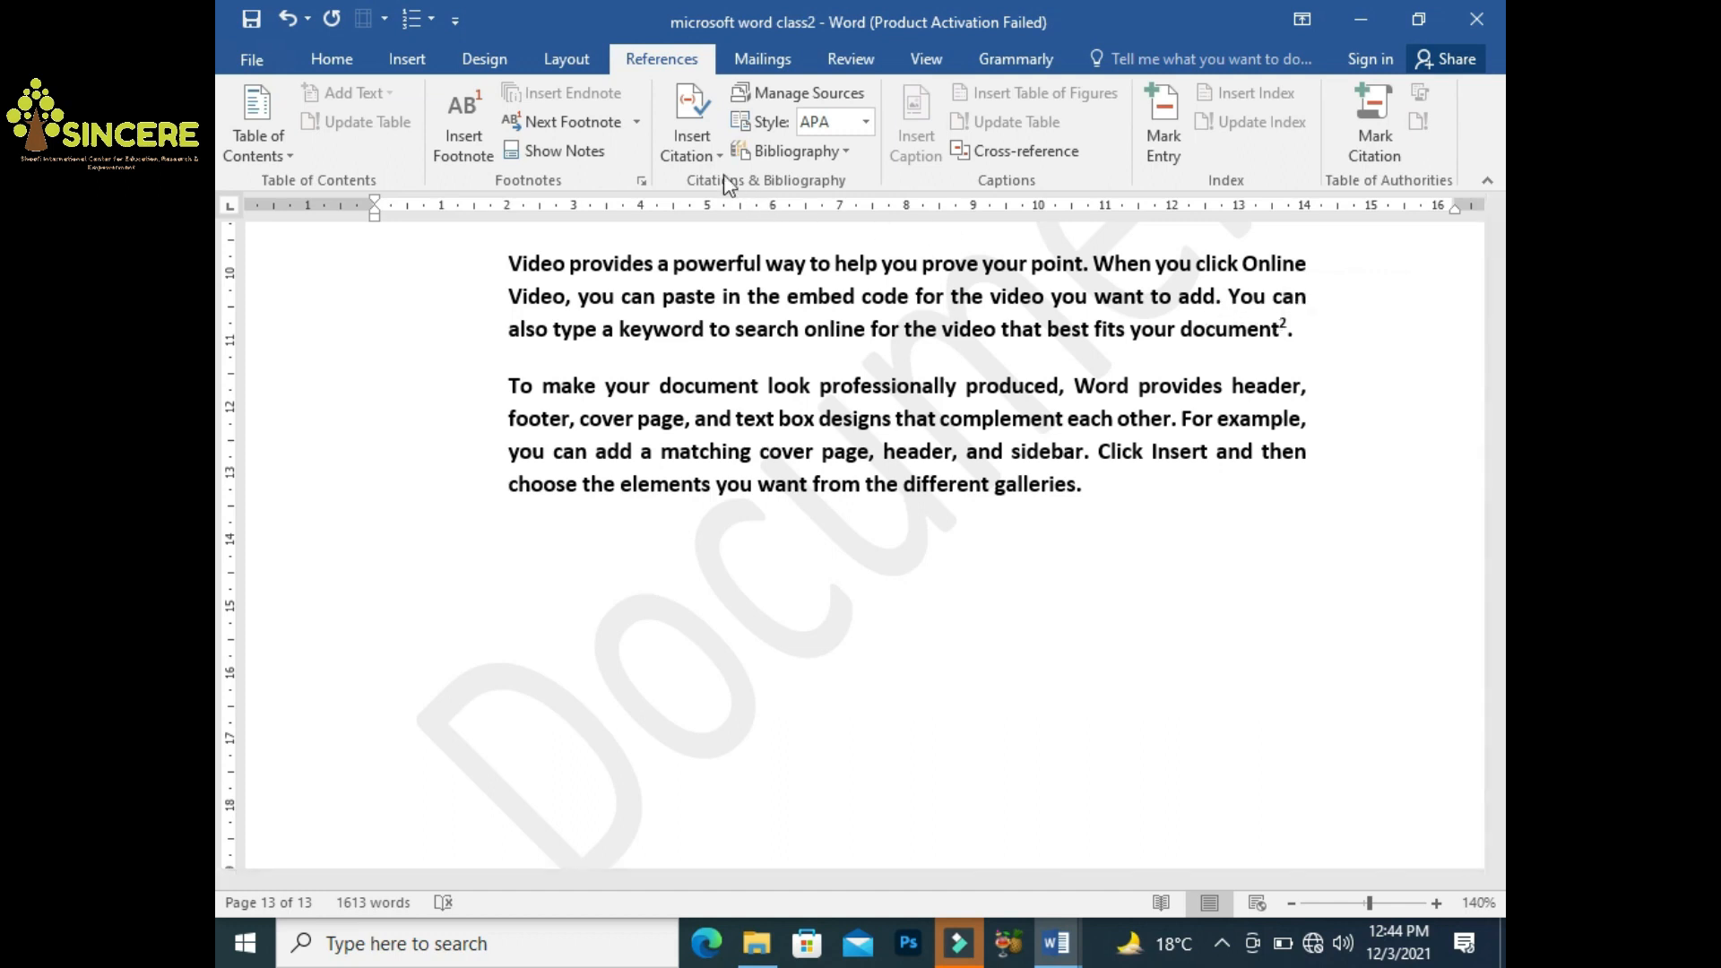
# Begin a new citation source after "galleries" in the last paragraph, with Journal Article as the type of source
pyautogui.click(518, 385)
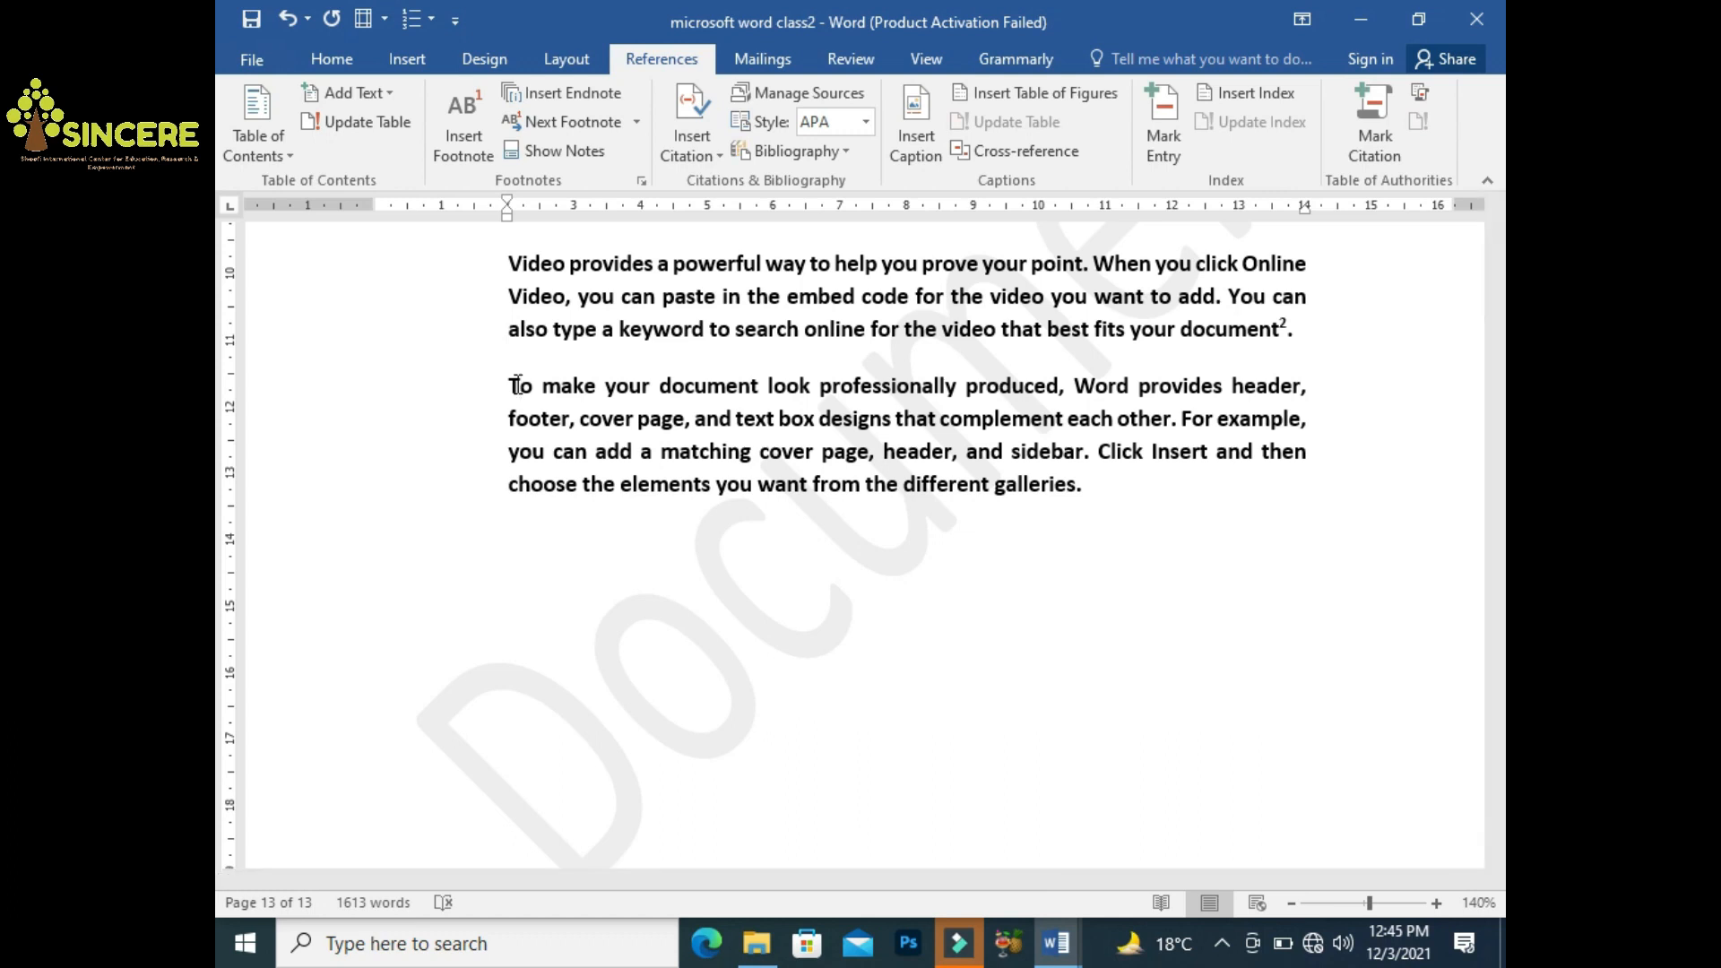
pyautogui.click(1075, 489)
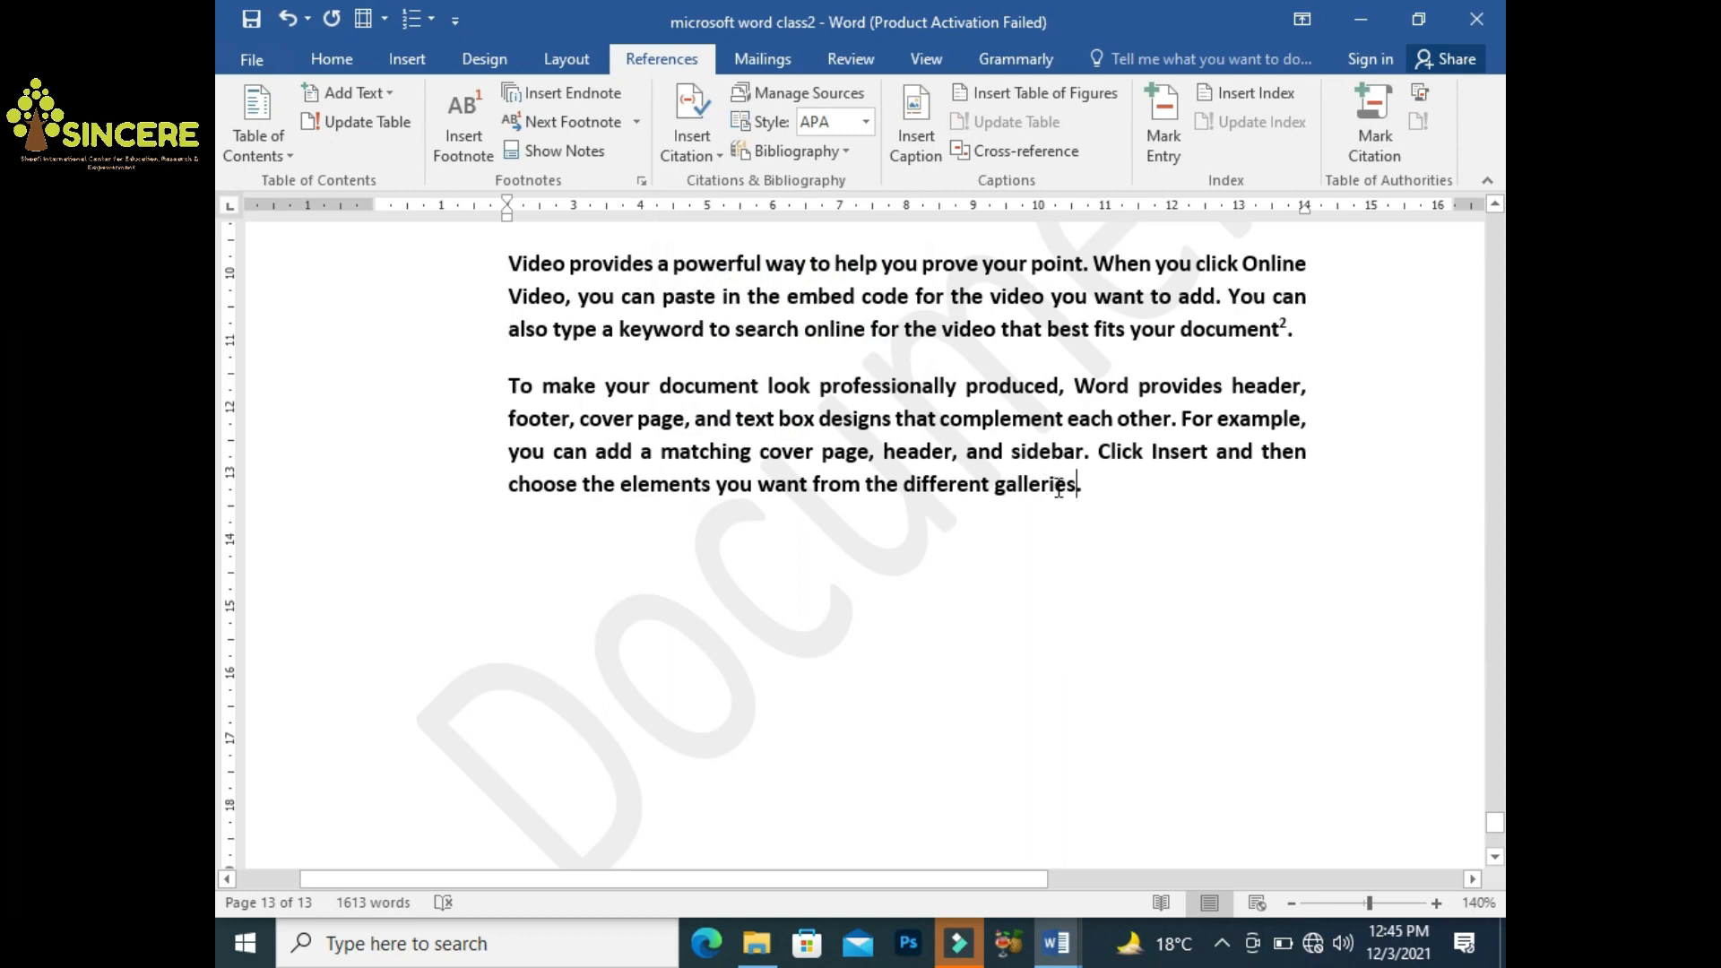
pyautogui.click(690, 153)
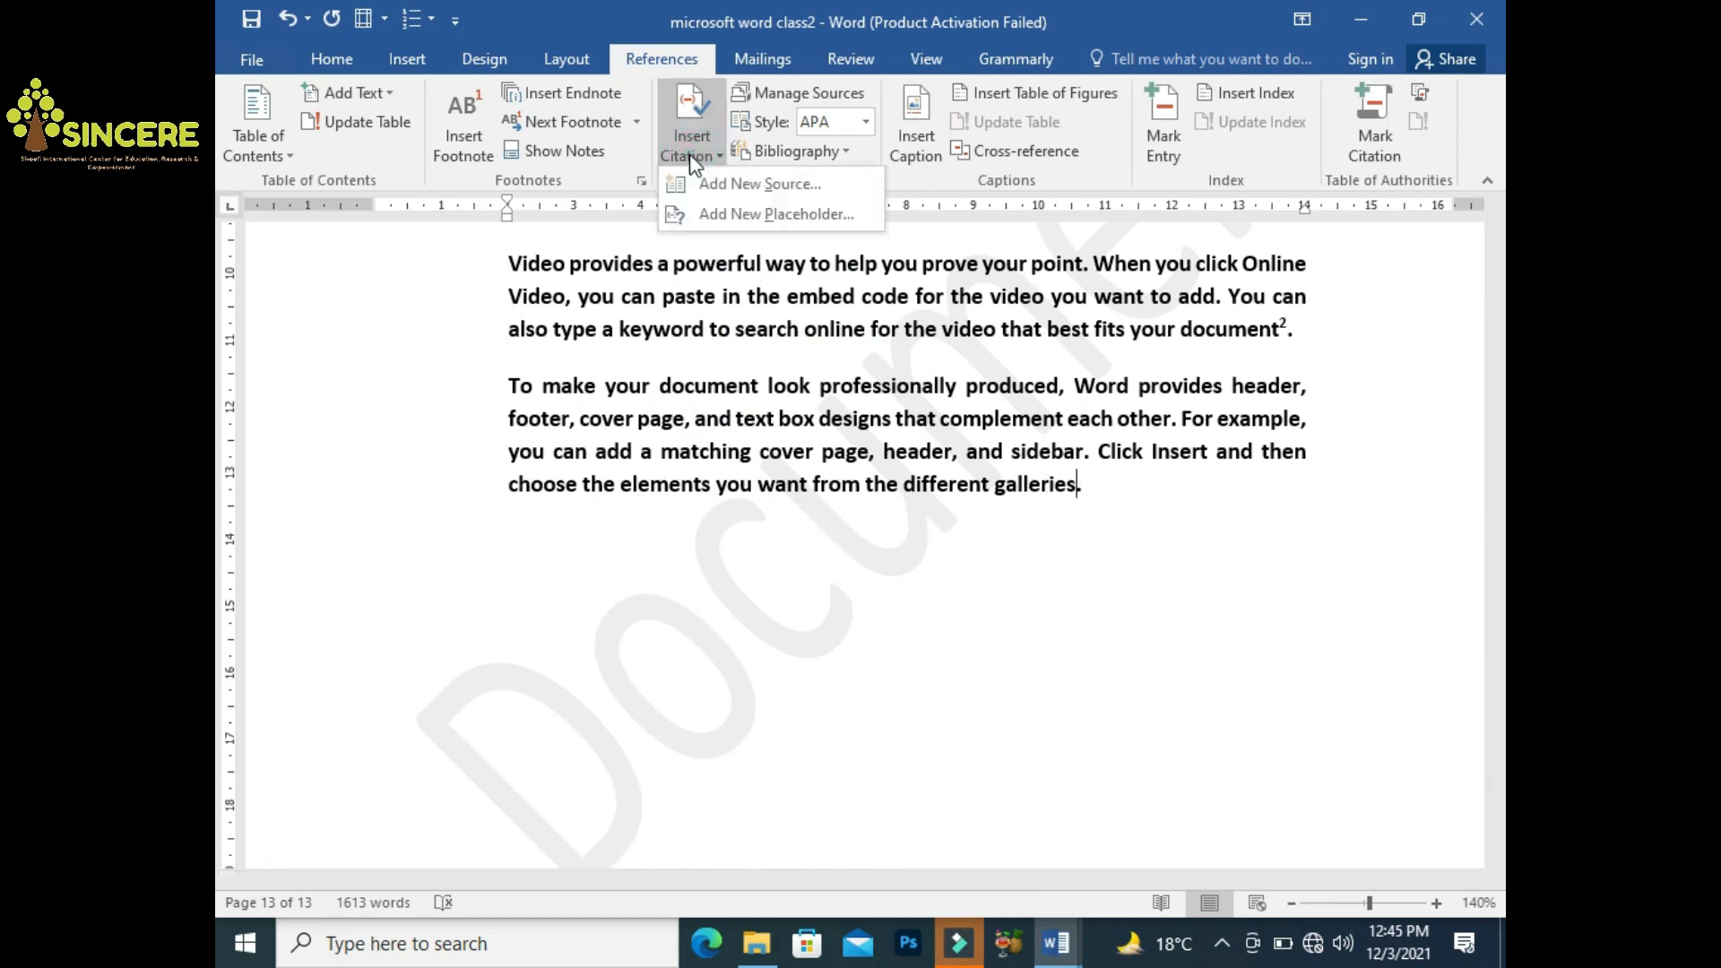
pyautogui.click(707, 181)
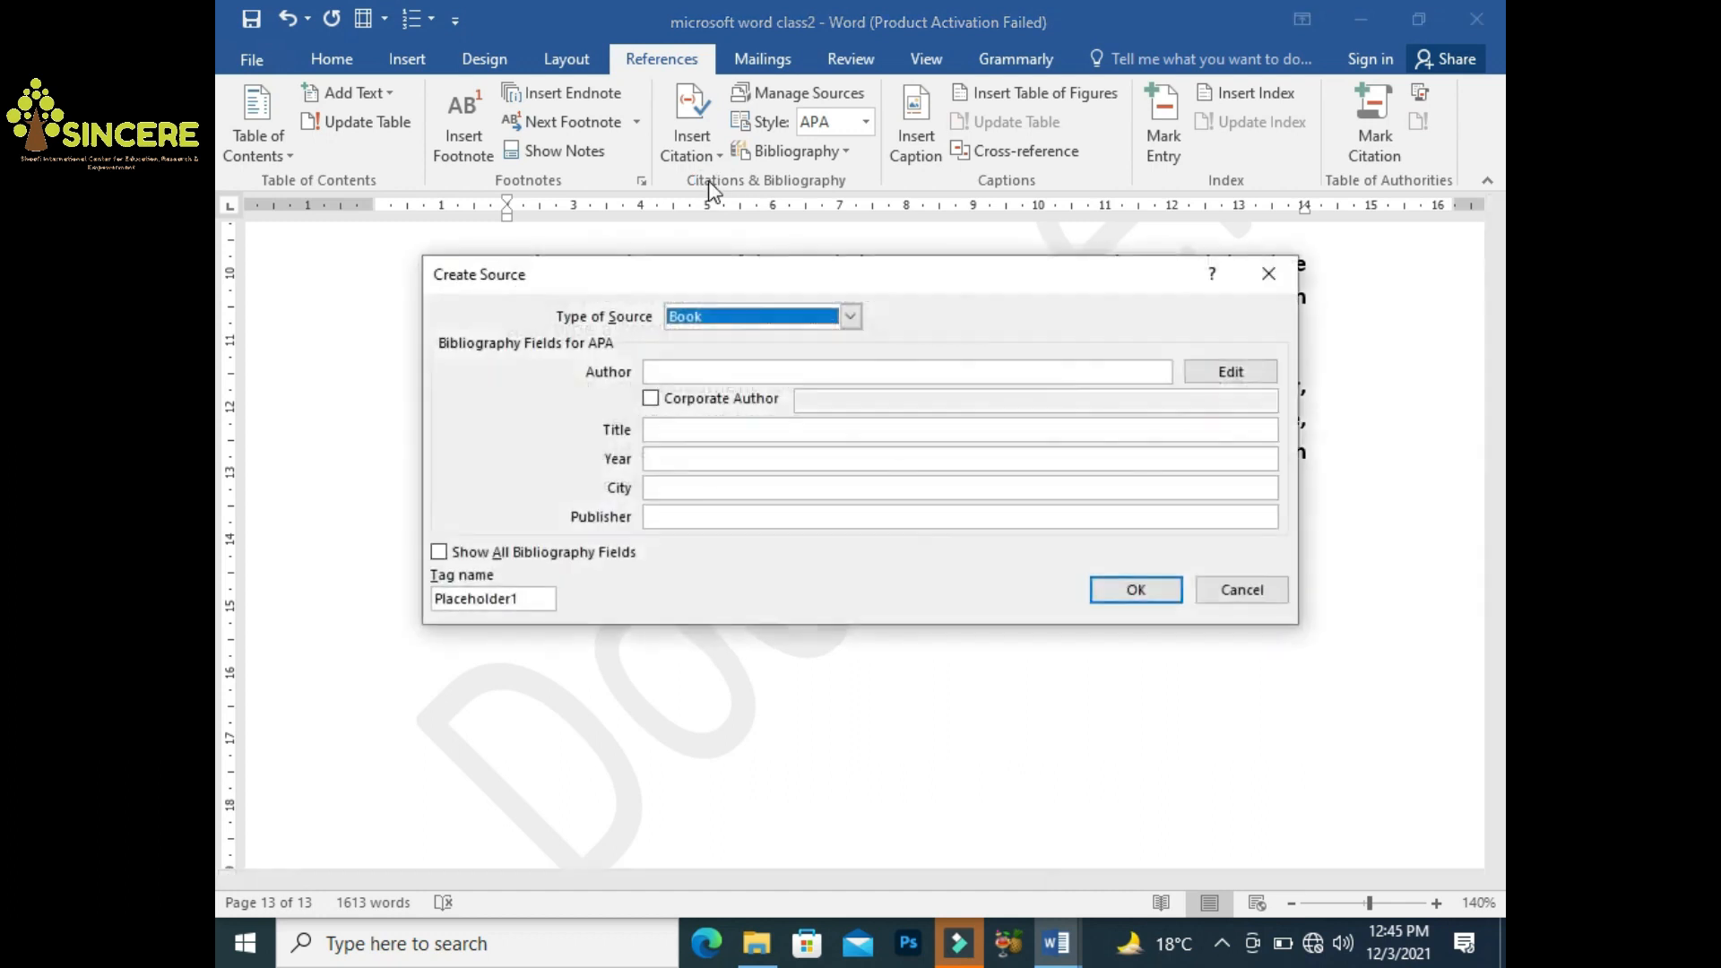
pyautogui.click(849, 316)
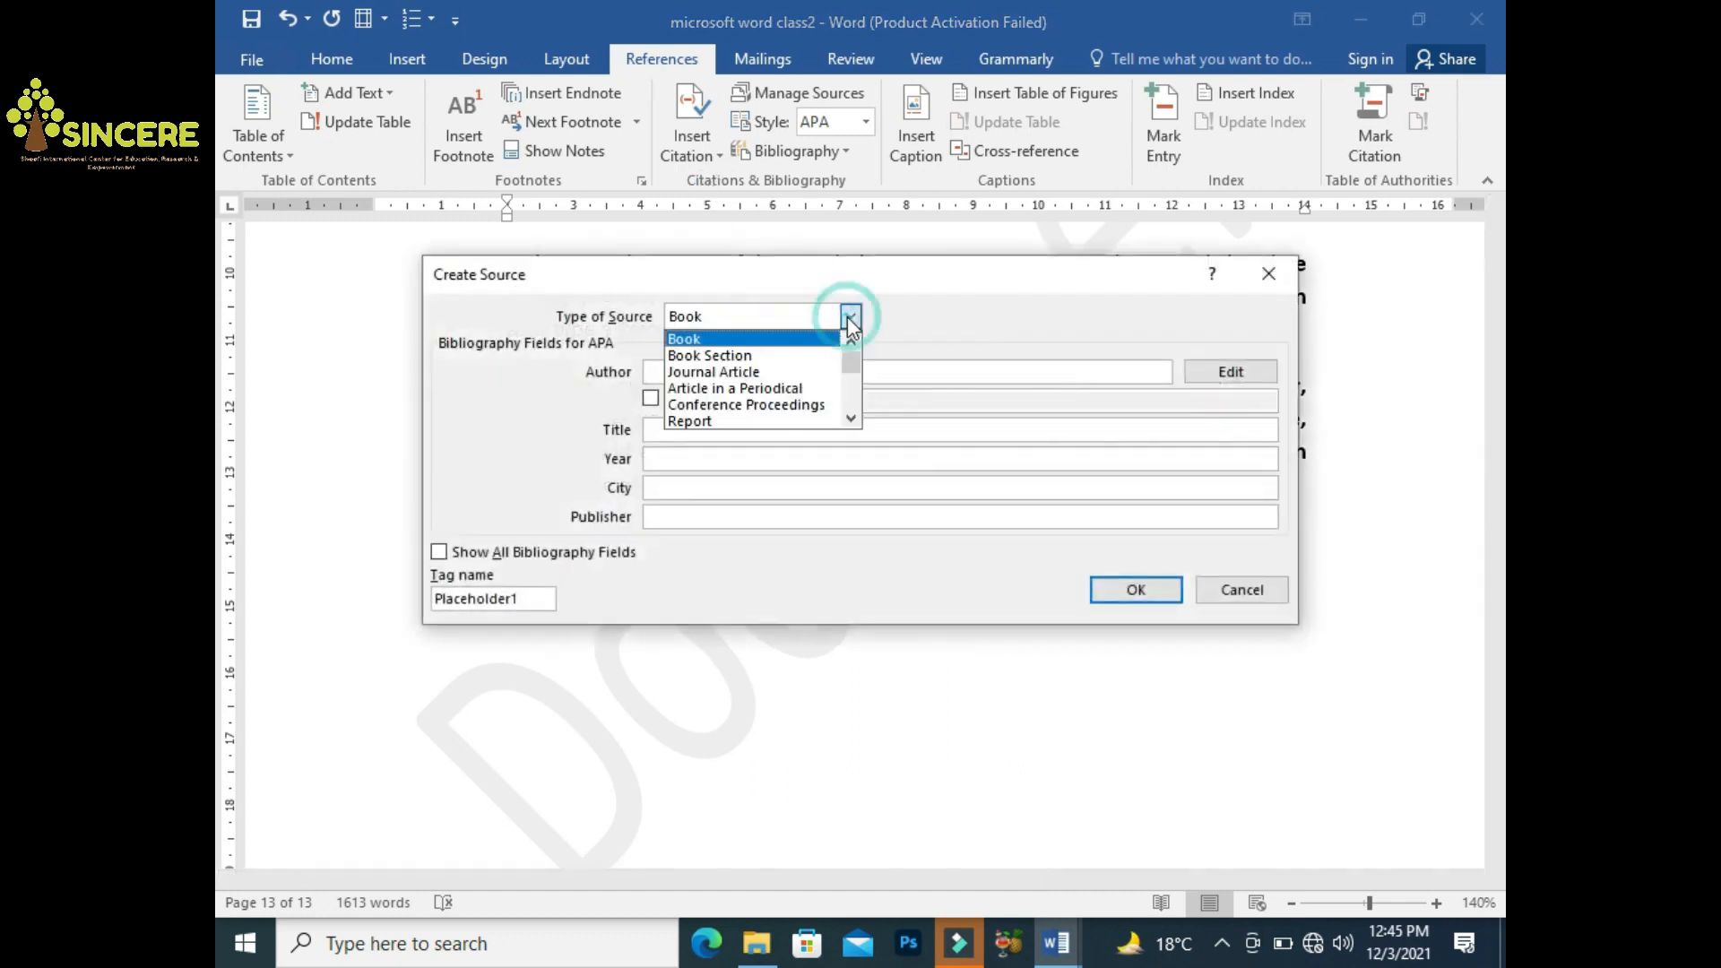
pyautogui.click(744, 371)
pyautogui.click(743, 368)
# Enter abc as the source's author and xyz as its title
pyautogui.write('aba')
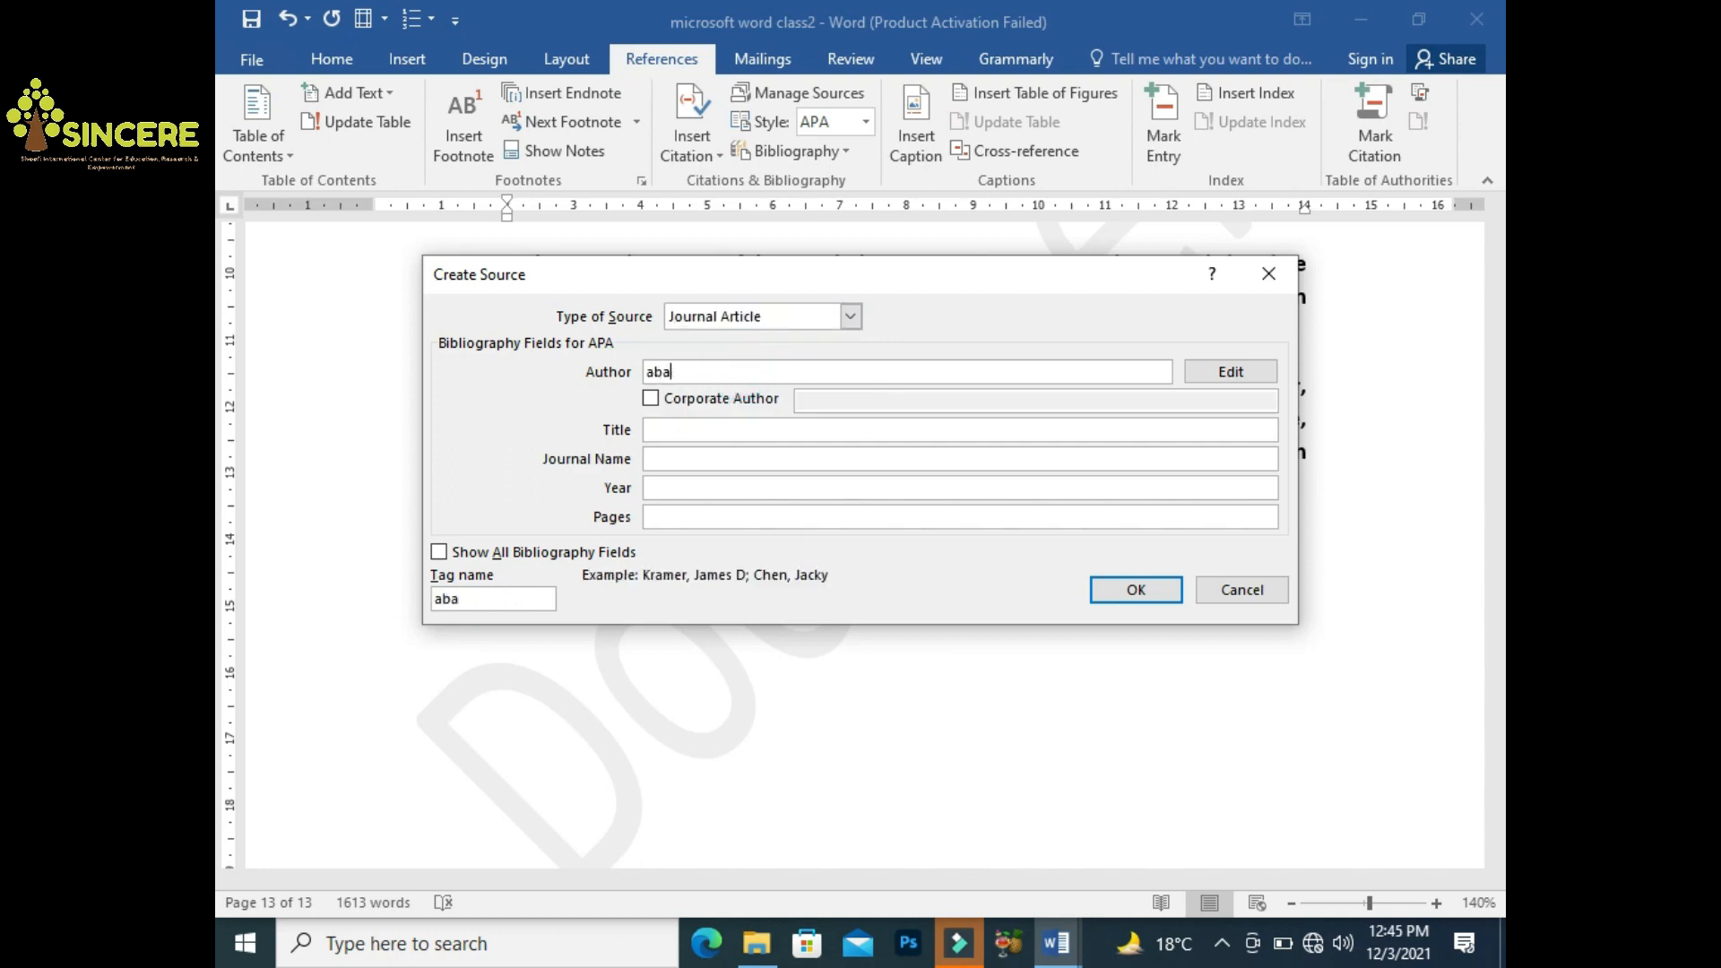
pyautogui.press('BackSpace')
pyautogui.write('c')
pyautogui.press('Tab')
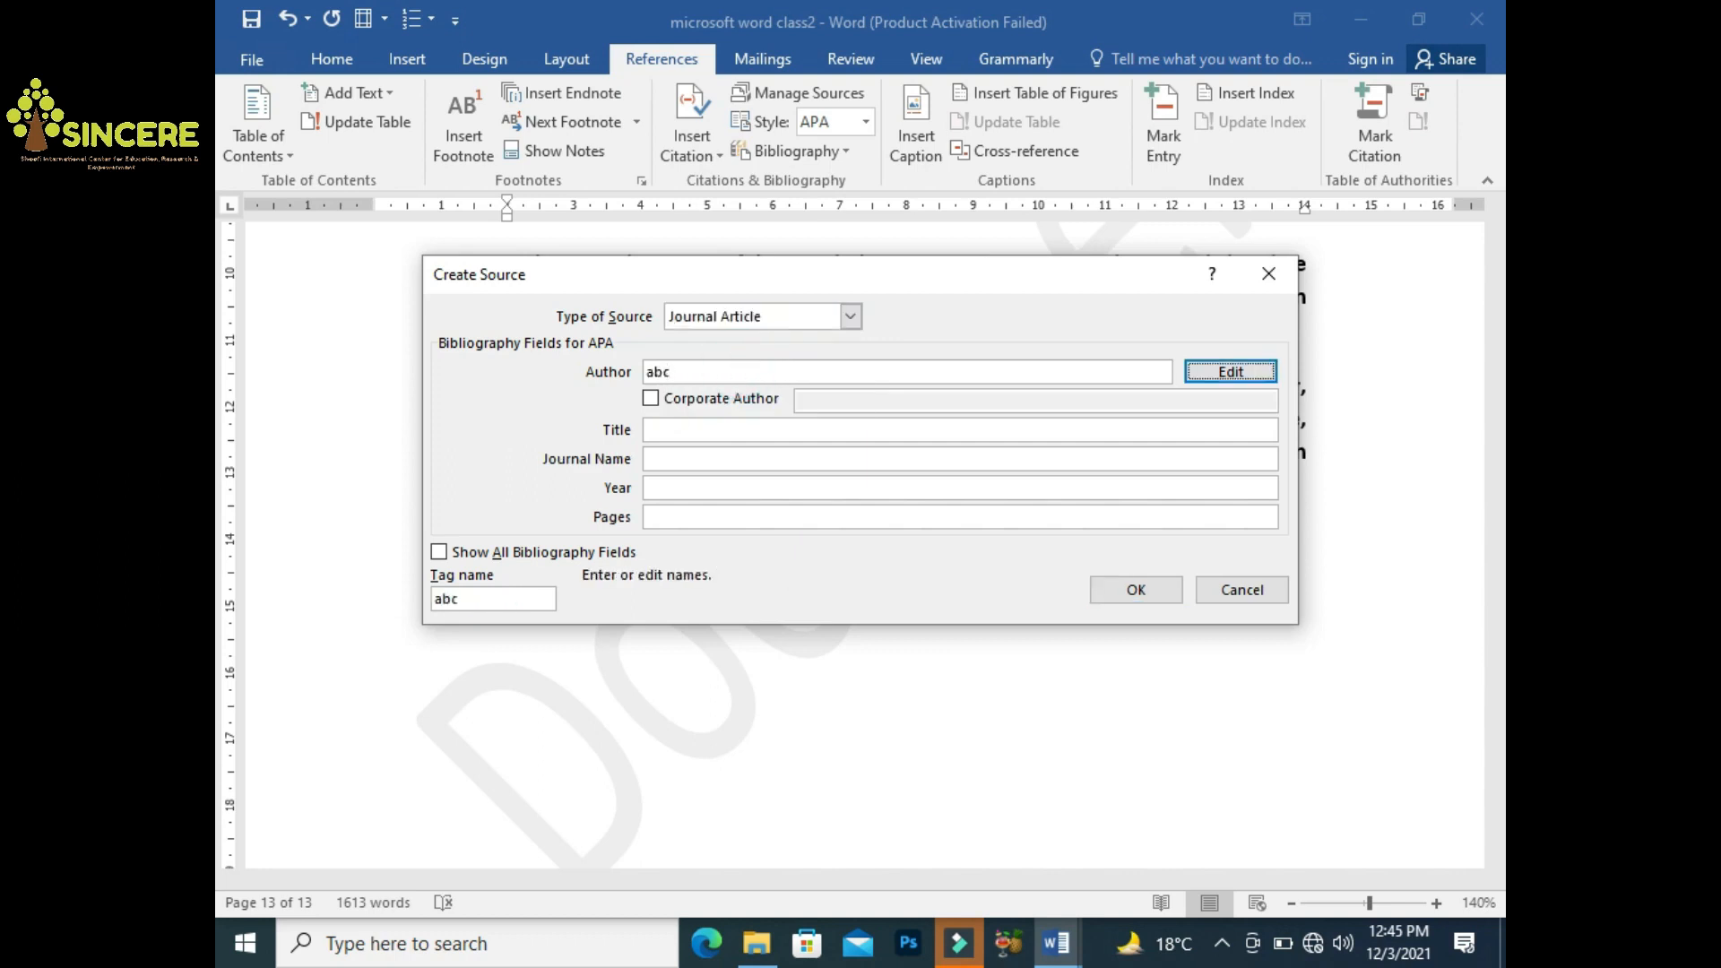
pyautogui.press('Tab')
pyautogui.press('Tab')
pyautogui.write('xyz')
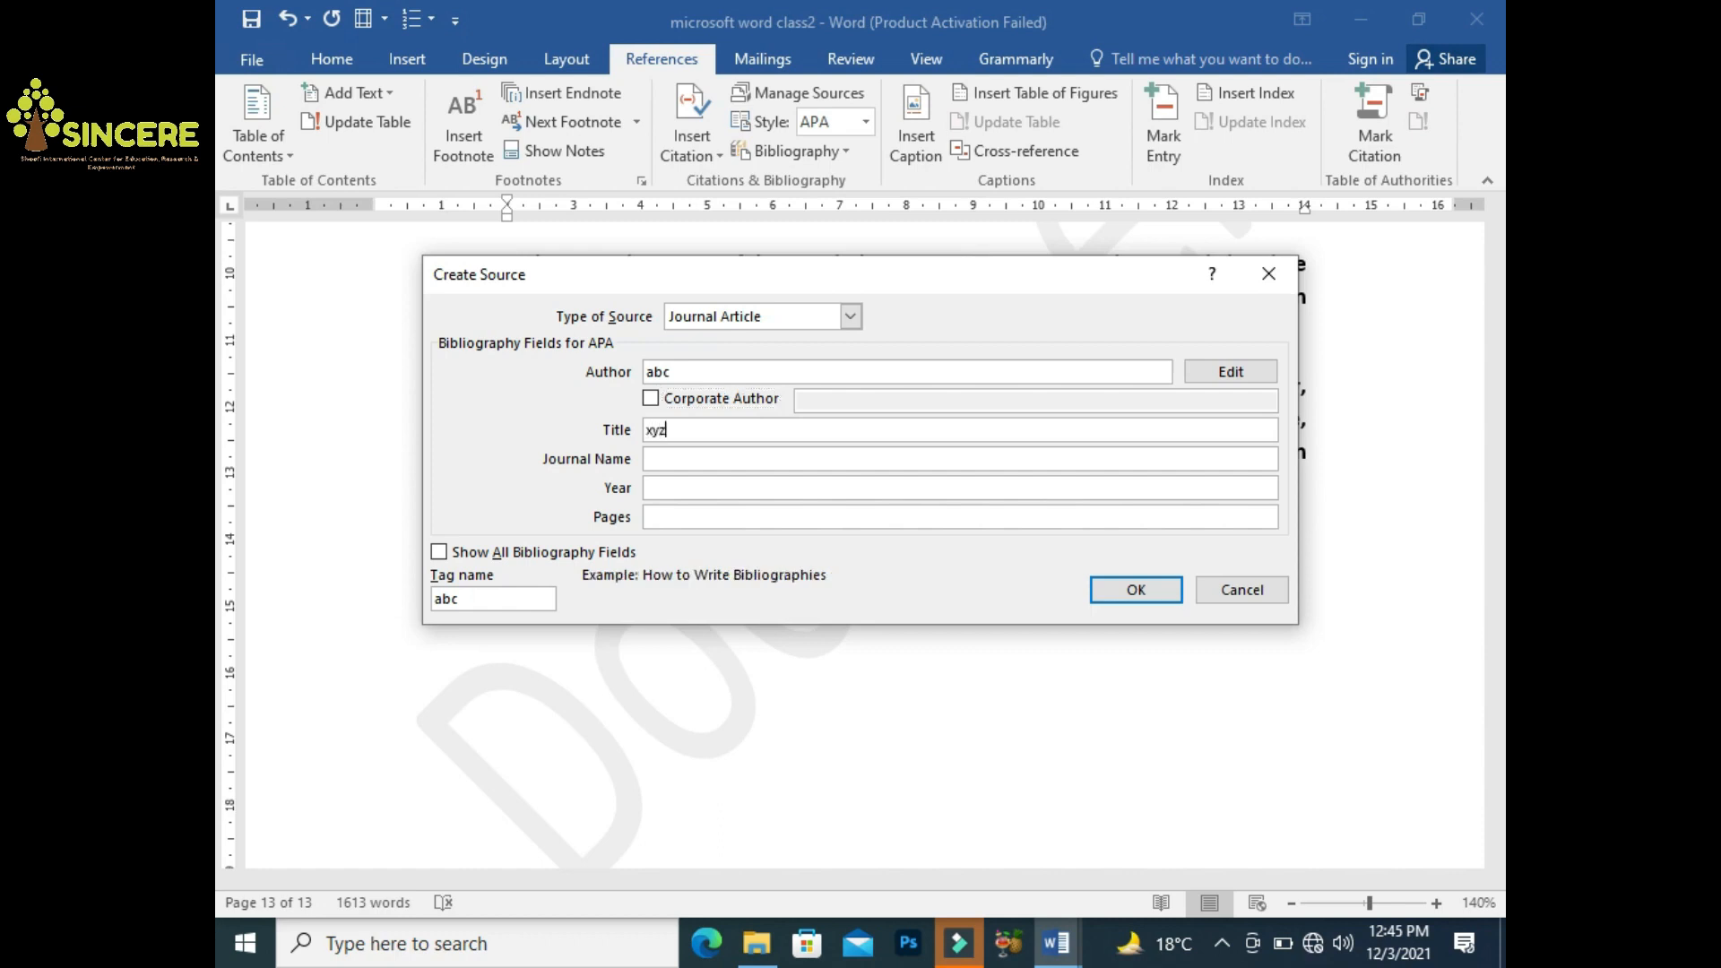
# Complete the source with journal name cde, year 2021 and pages 175-81, and insert its citation
pyautogui.press('Tab')
pyautogui.write('cde')
pyautogui.press('Tab')
pyautogui.write('2021')
pyautogui.press('Tab')
pyautogui.write('175-')
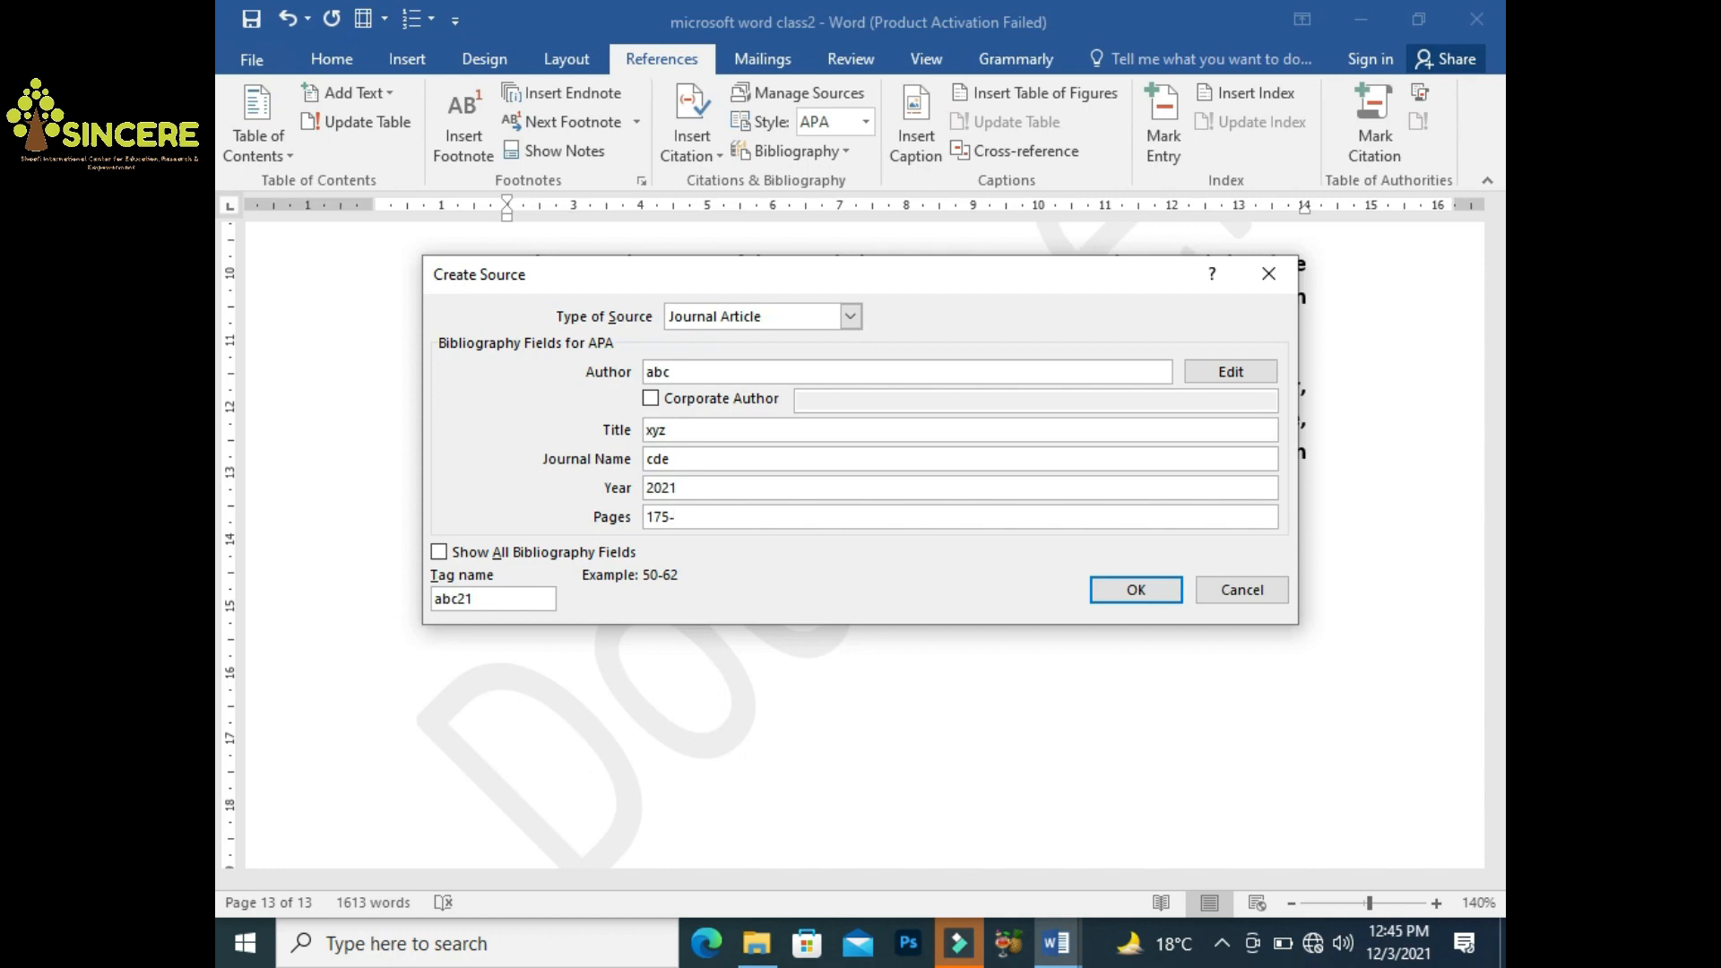
pyautogui.write('181')
pyautogui.press('BackSpace')
pyautogui.press('BackSpace')
pyautogui.press('BackSpace')
pyautogui.write('81')
pyautogui.click(1136, 591)
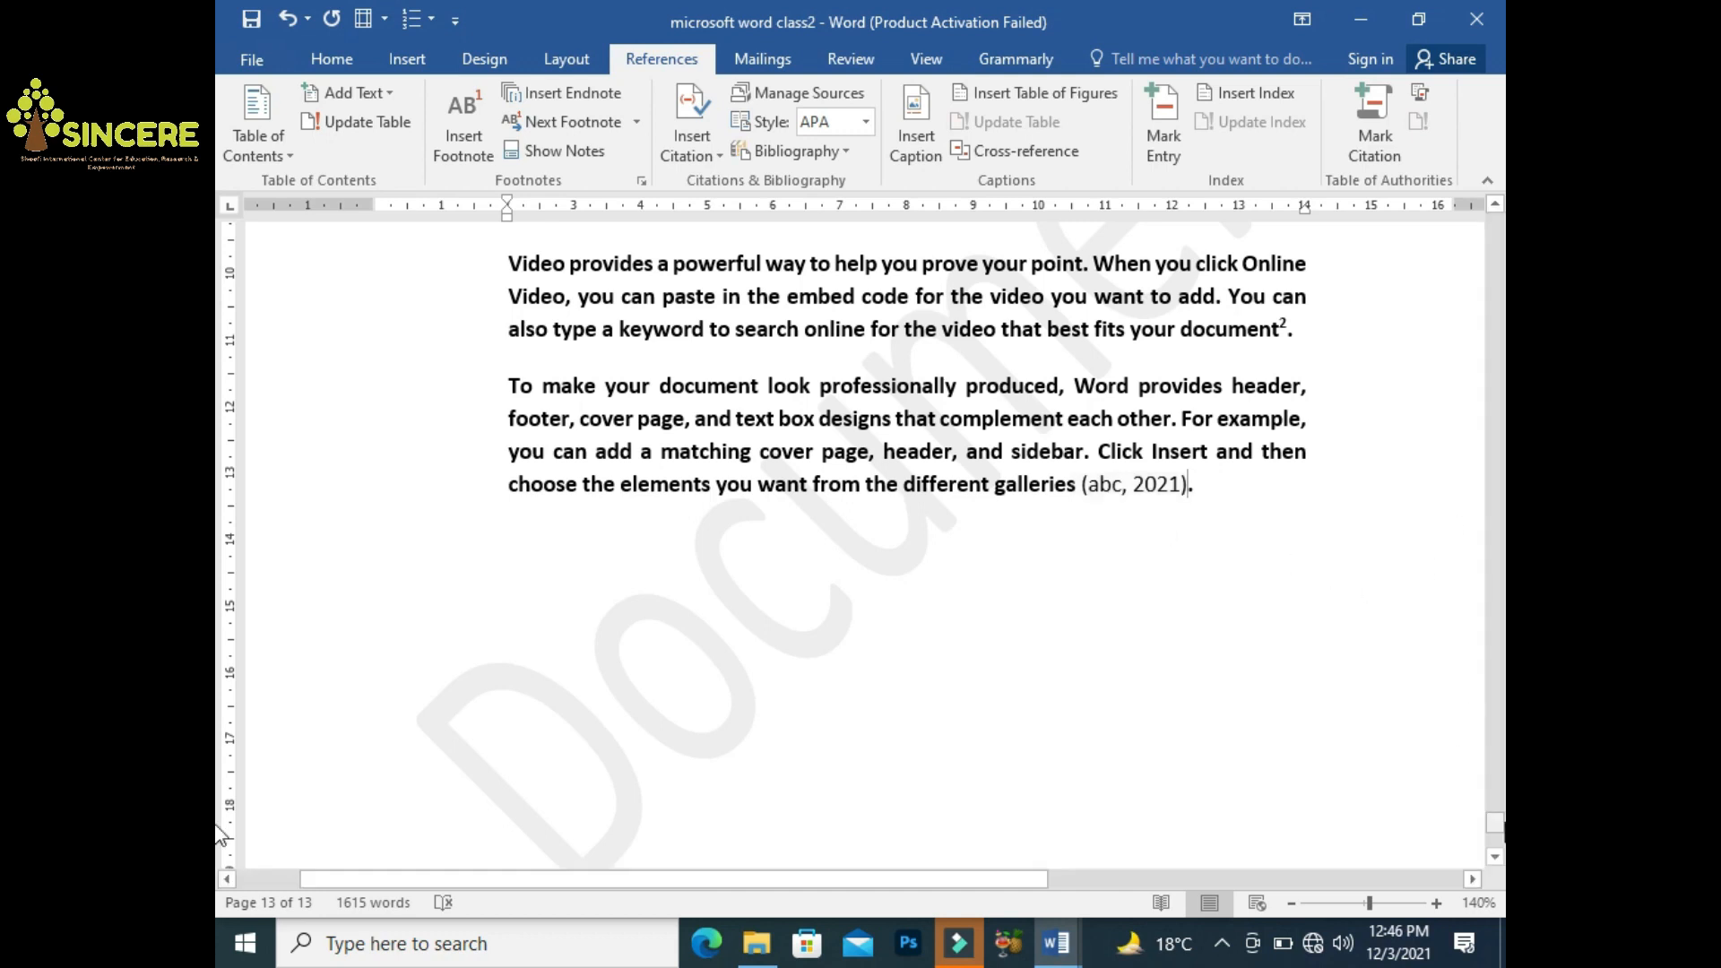
# Start a new page after the last paragraph and insert a bibliography of the References type on it
pyautogui.scroll(10, 218, 834)
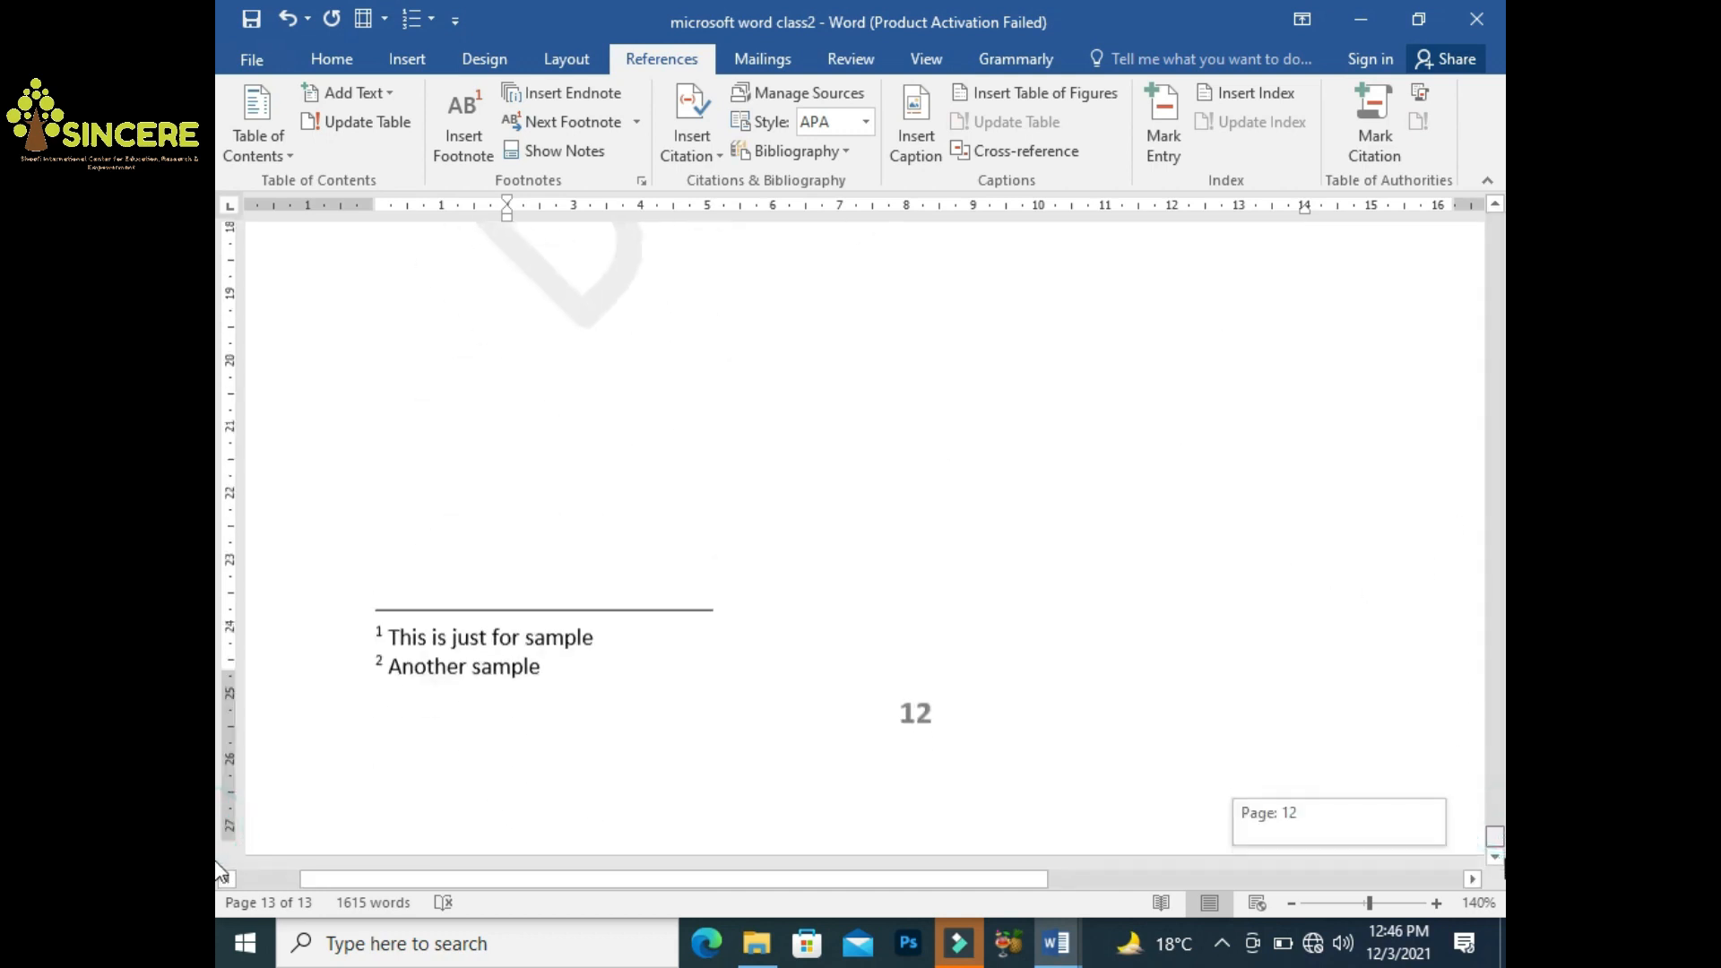
pyautogui.click(937, 480)
pyautogui.press('Down')
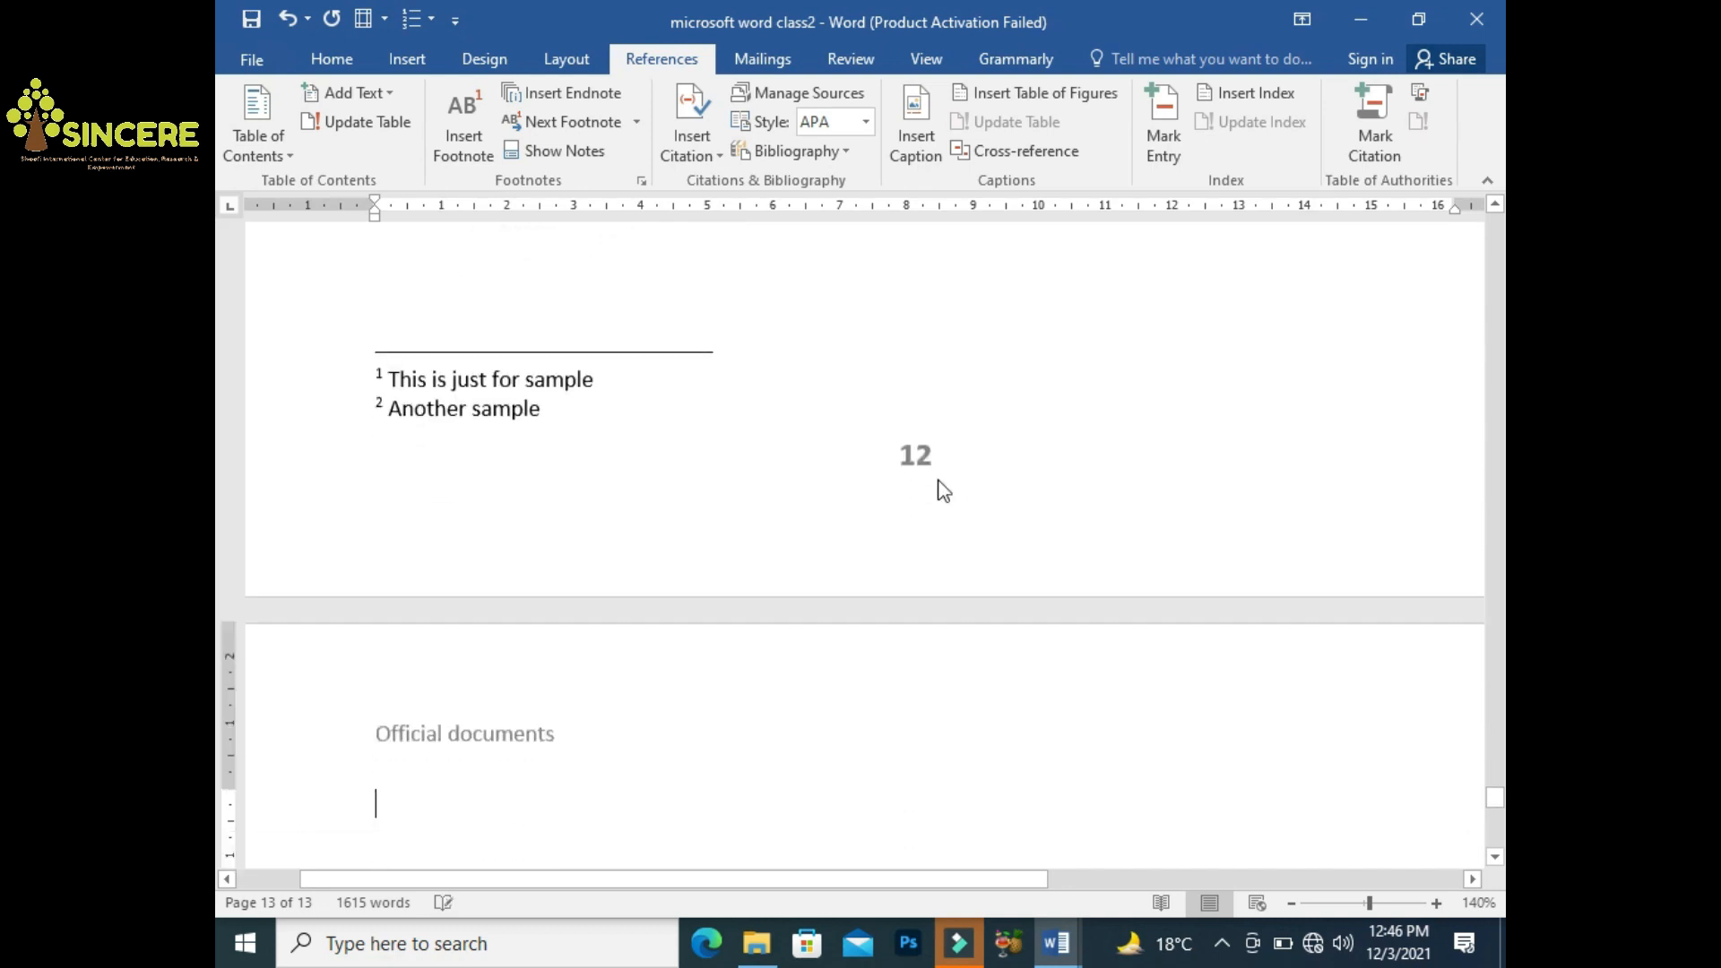
pyautogui.click(841, 167)
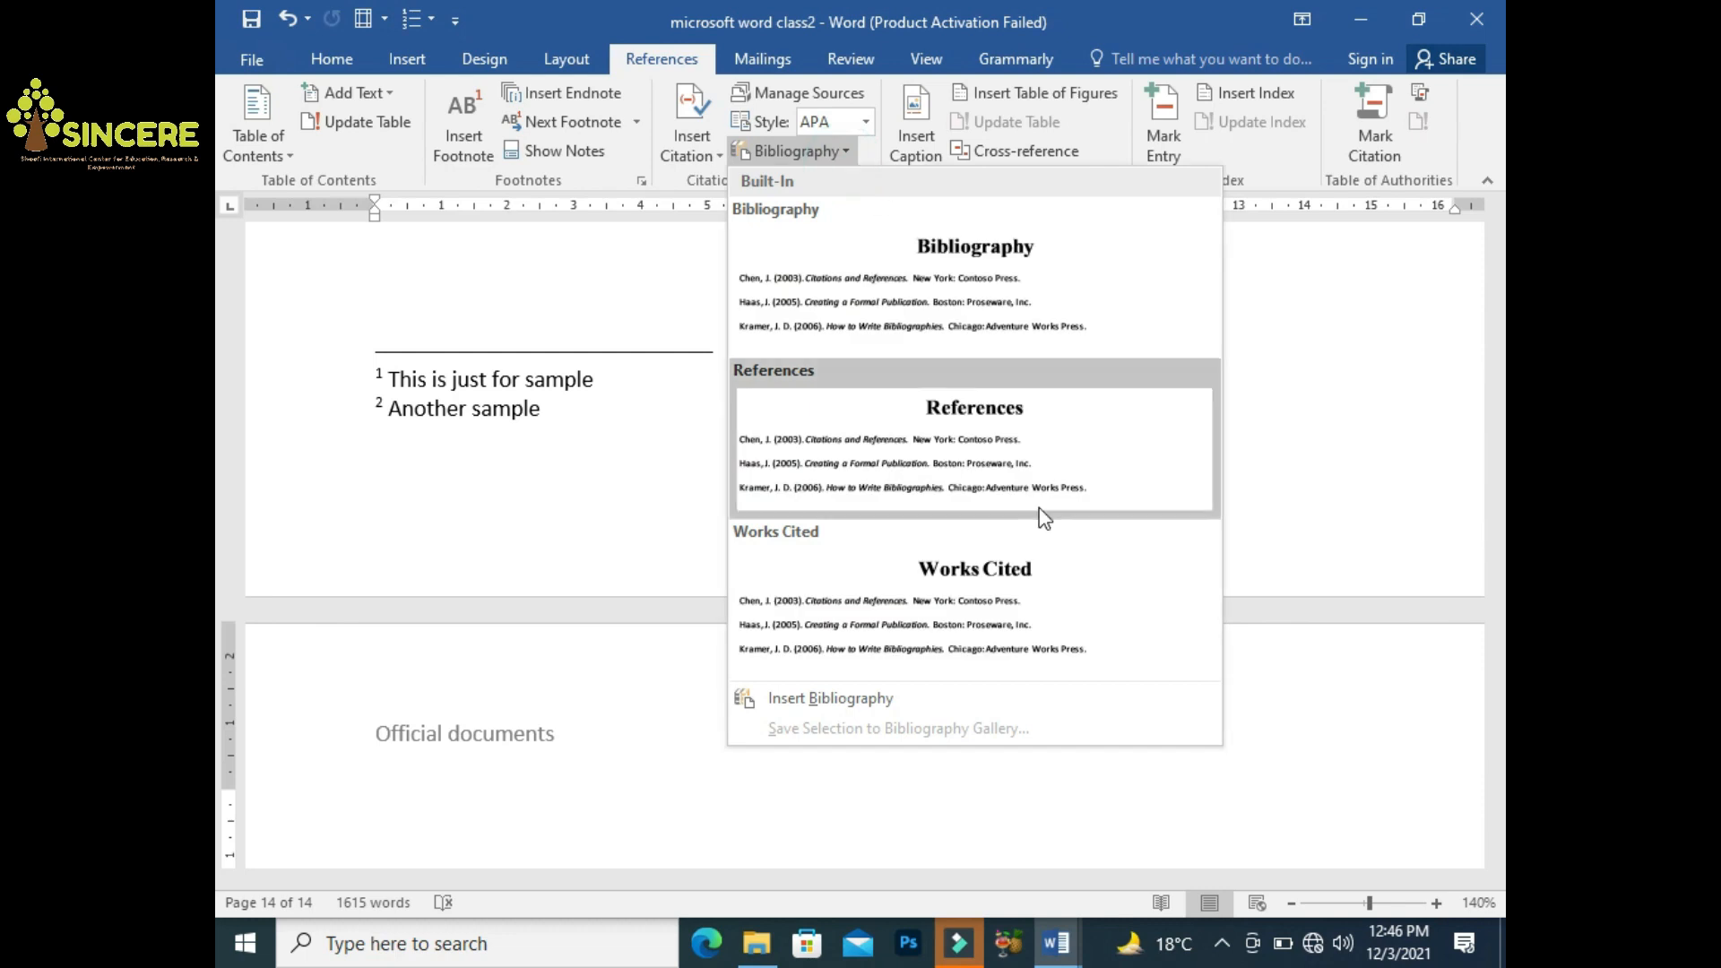
pyautogui.click(966, 442)
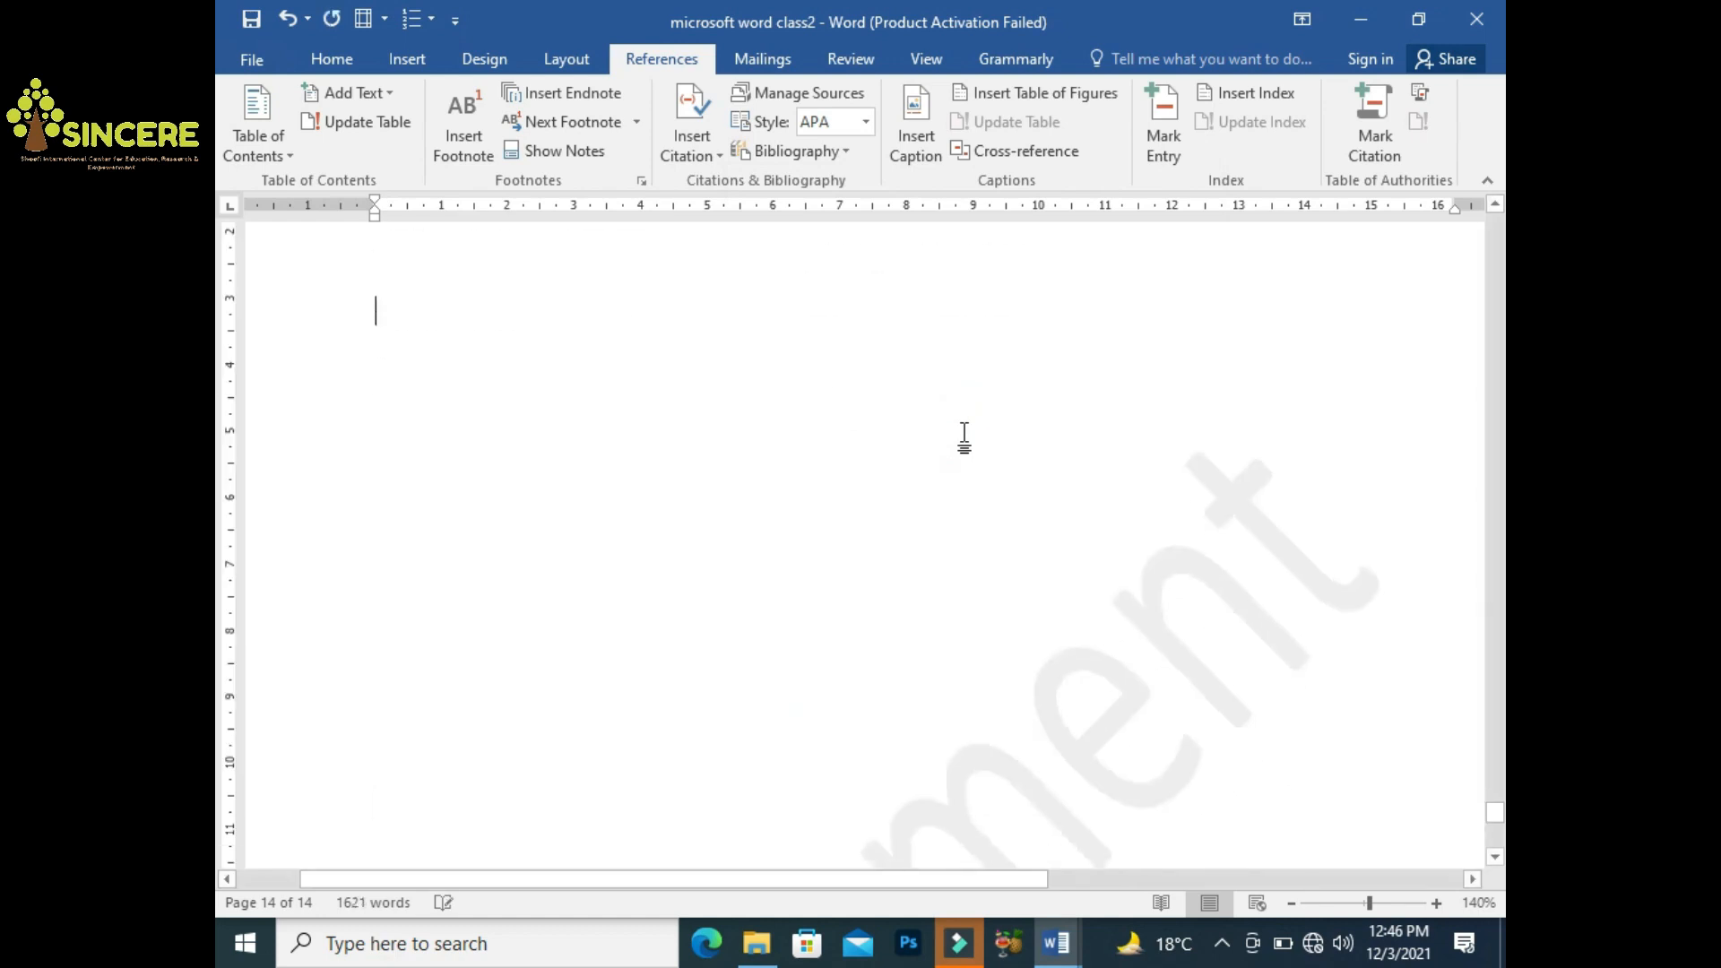
pyautogui.click(1495, 206)
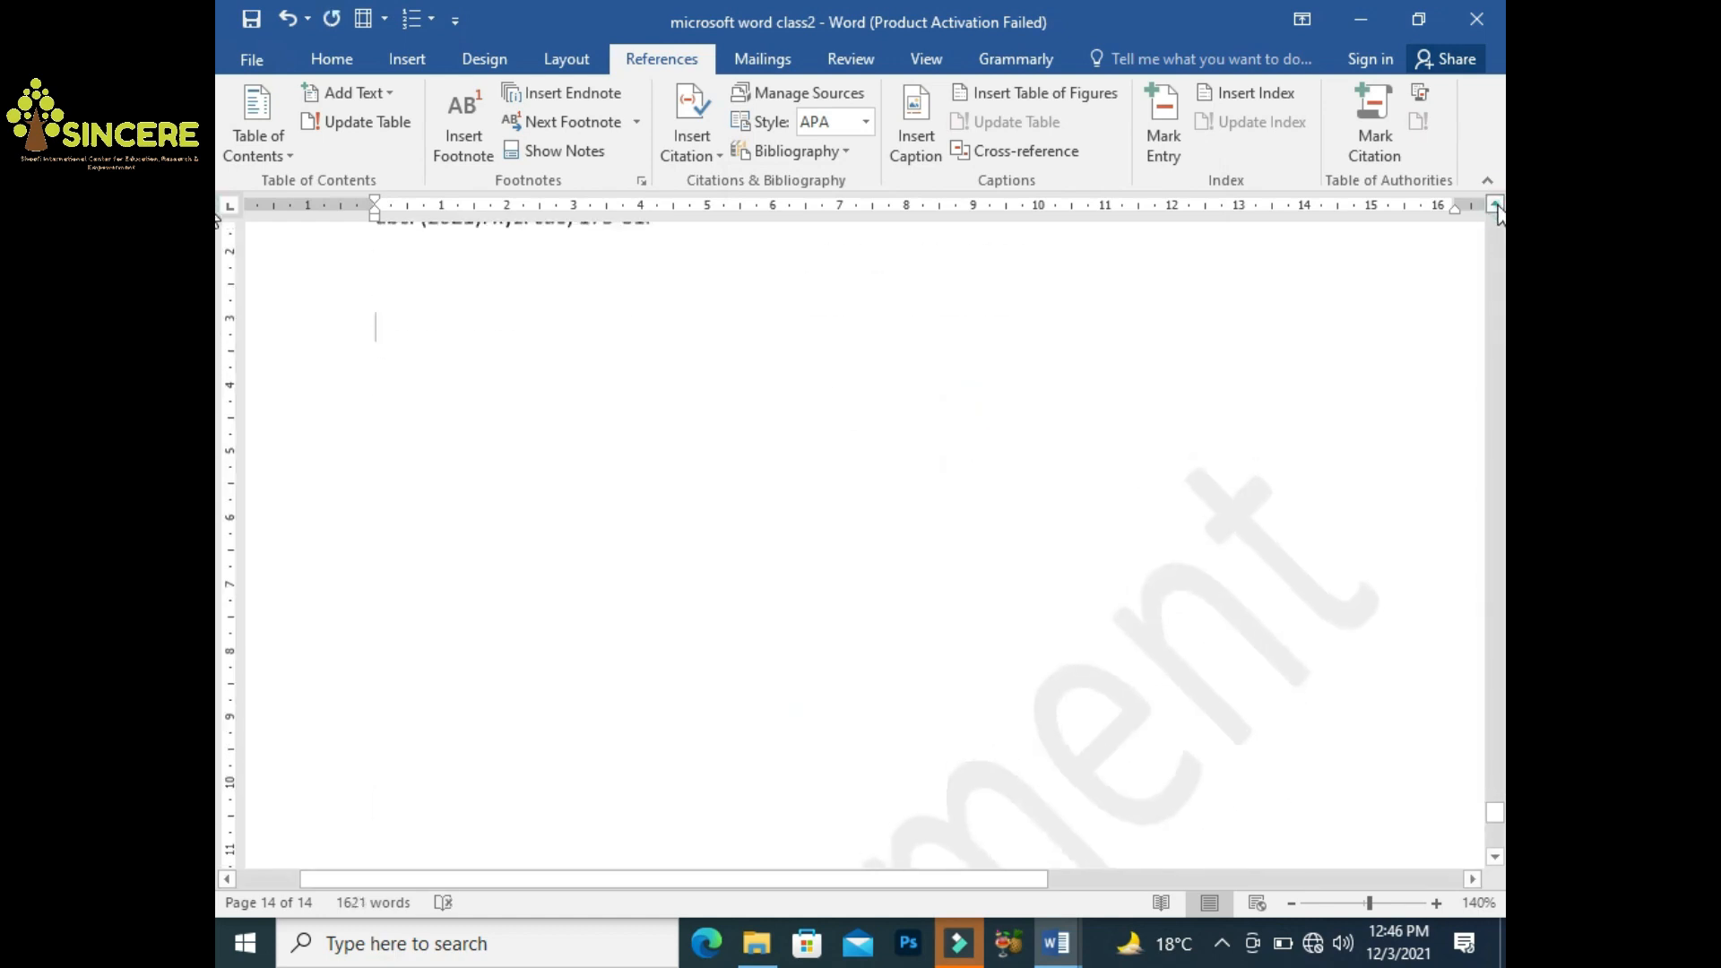
pyautogui.click(1495, 205)
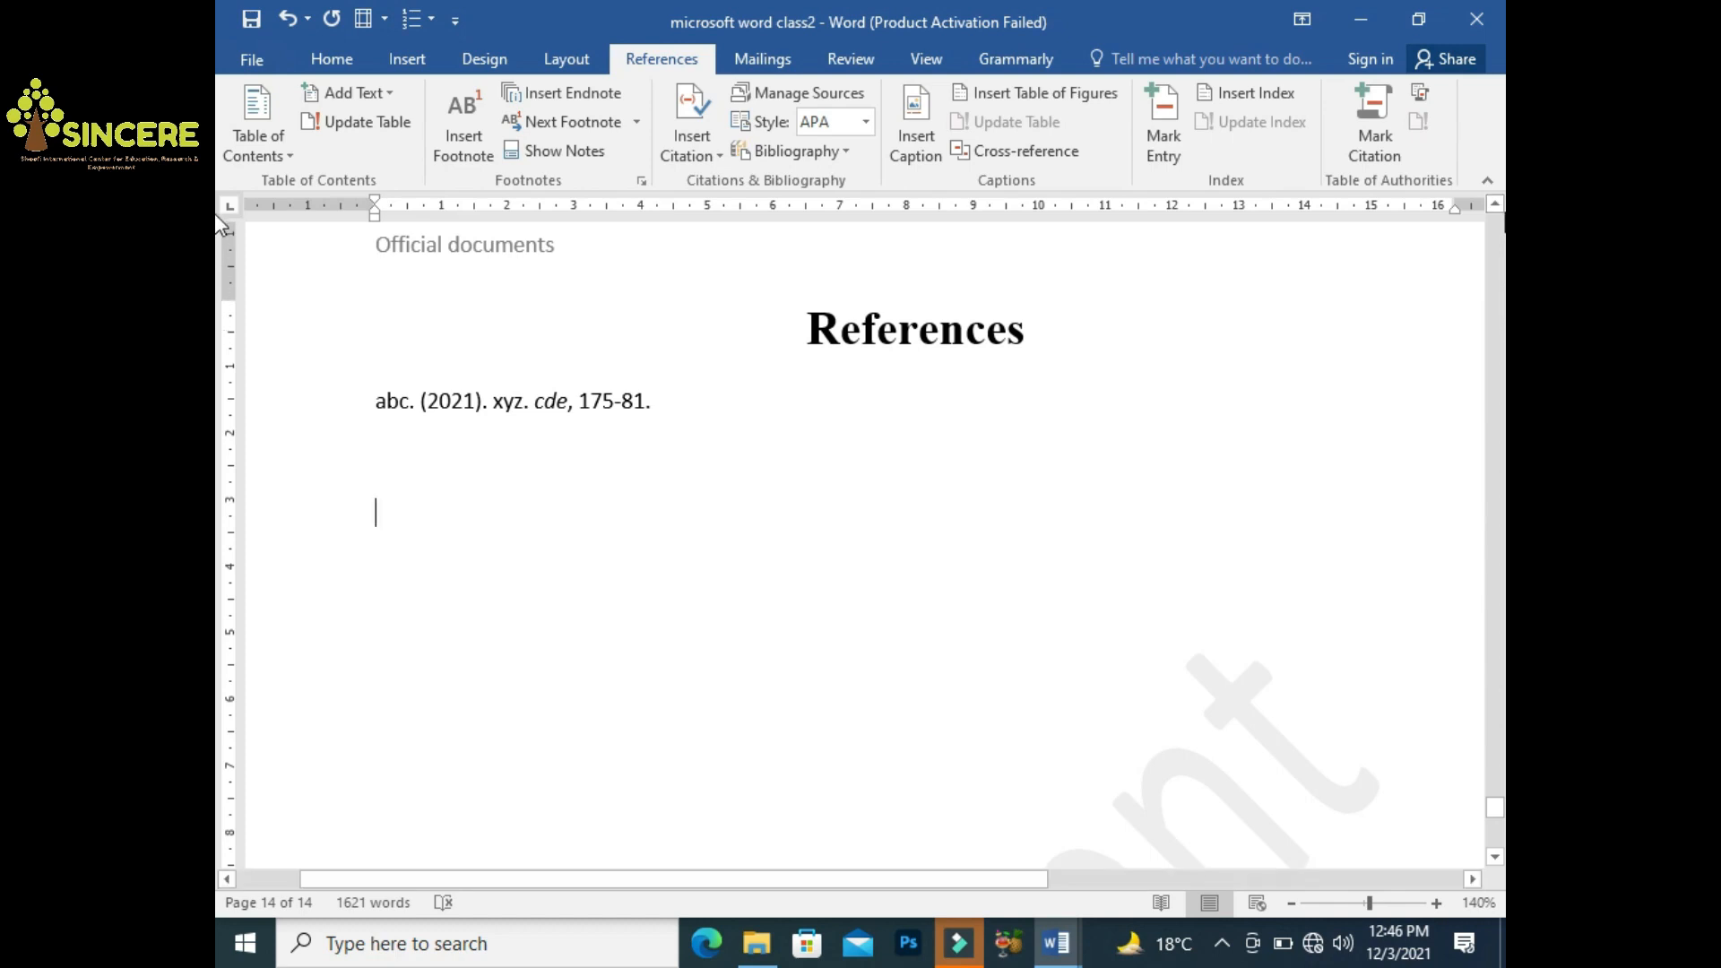
# Change the citation and bibliography style to Harvard - Anglia
pyautogui.click(1494, 207)
pyautogui.click(1500, 209)
pyautogui.click(1500, 210)
pyautogui.click(1500, 210)
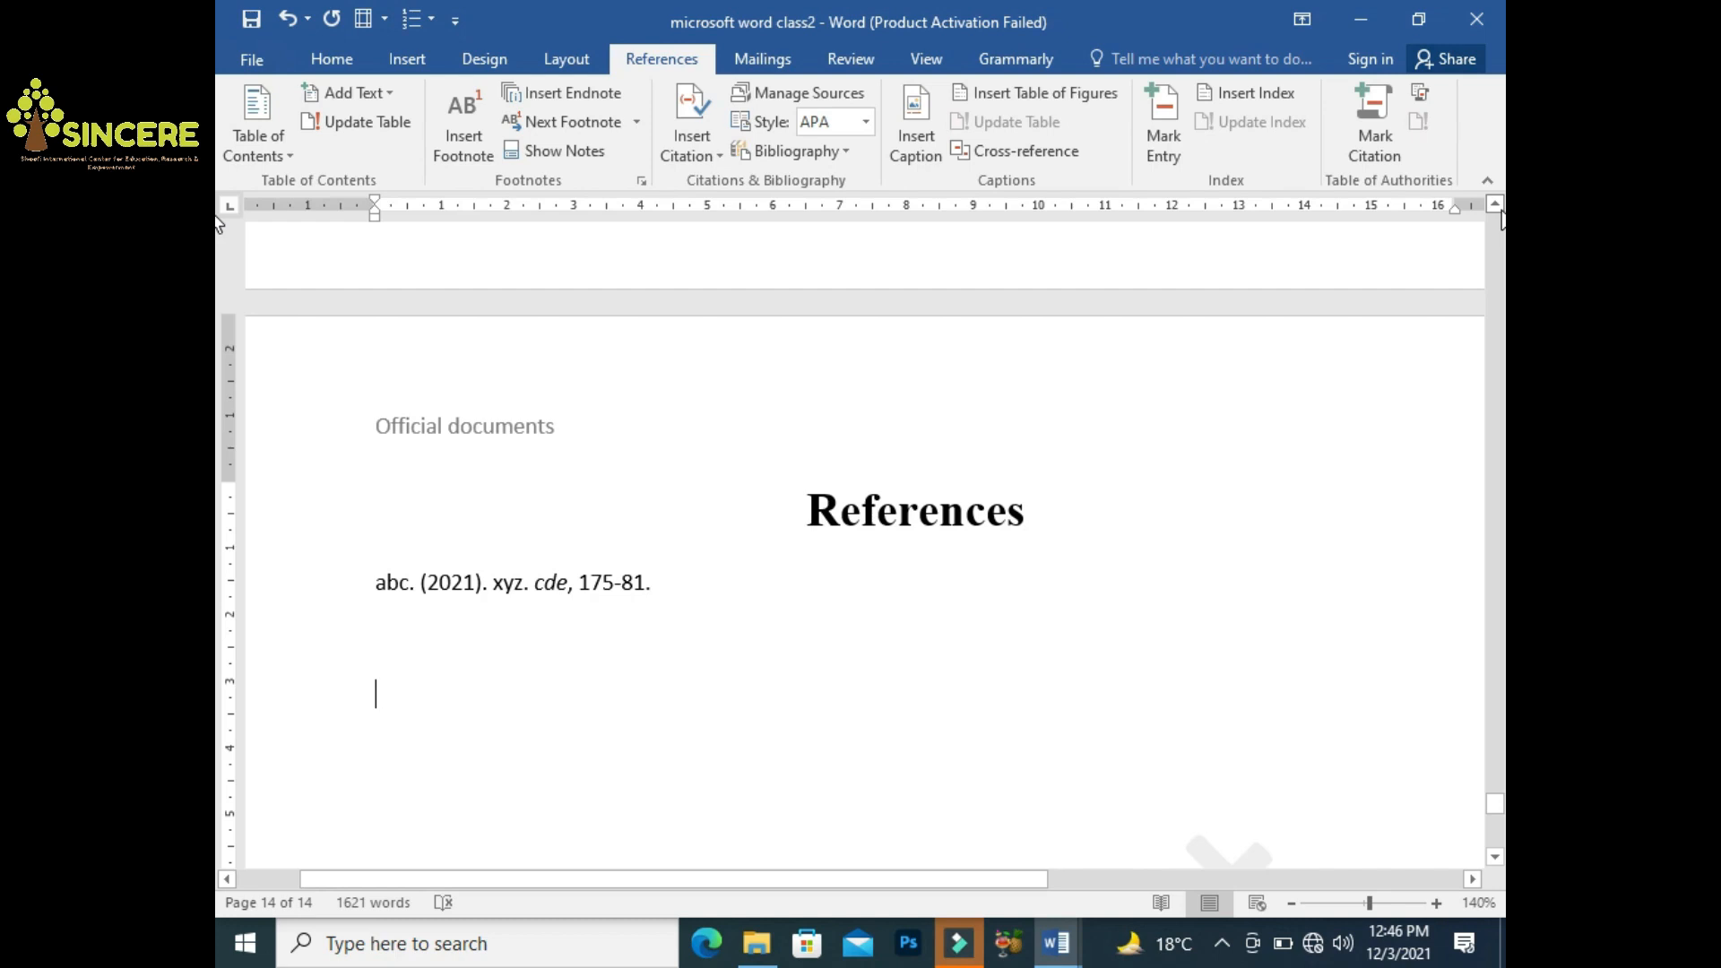
pyautogui.click(864, 128)
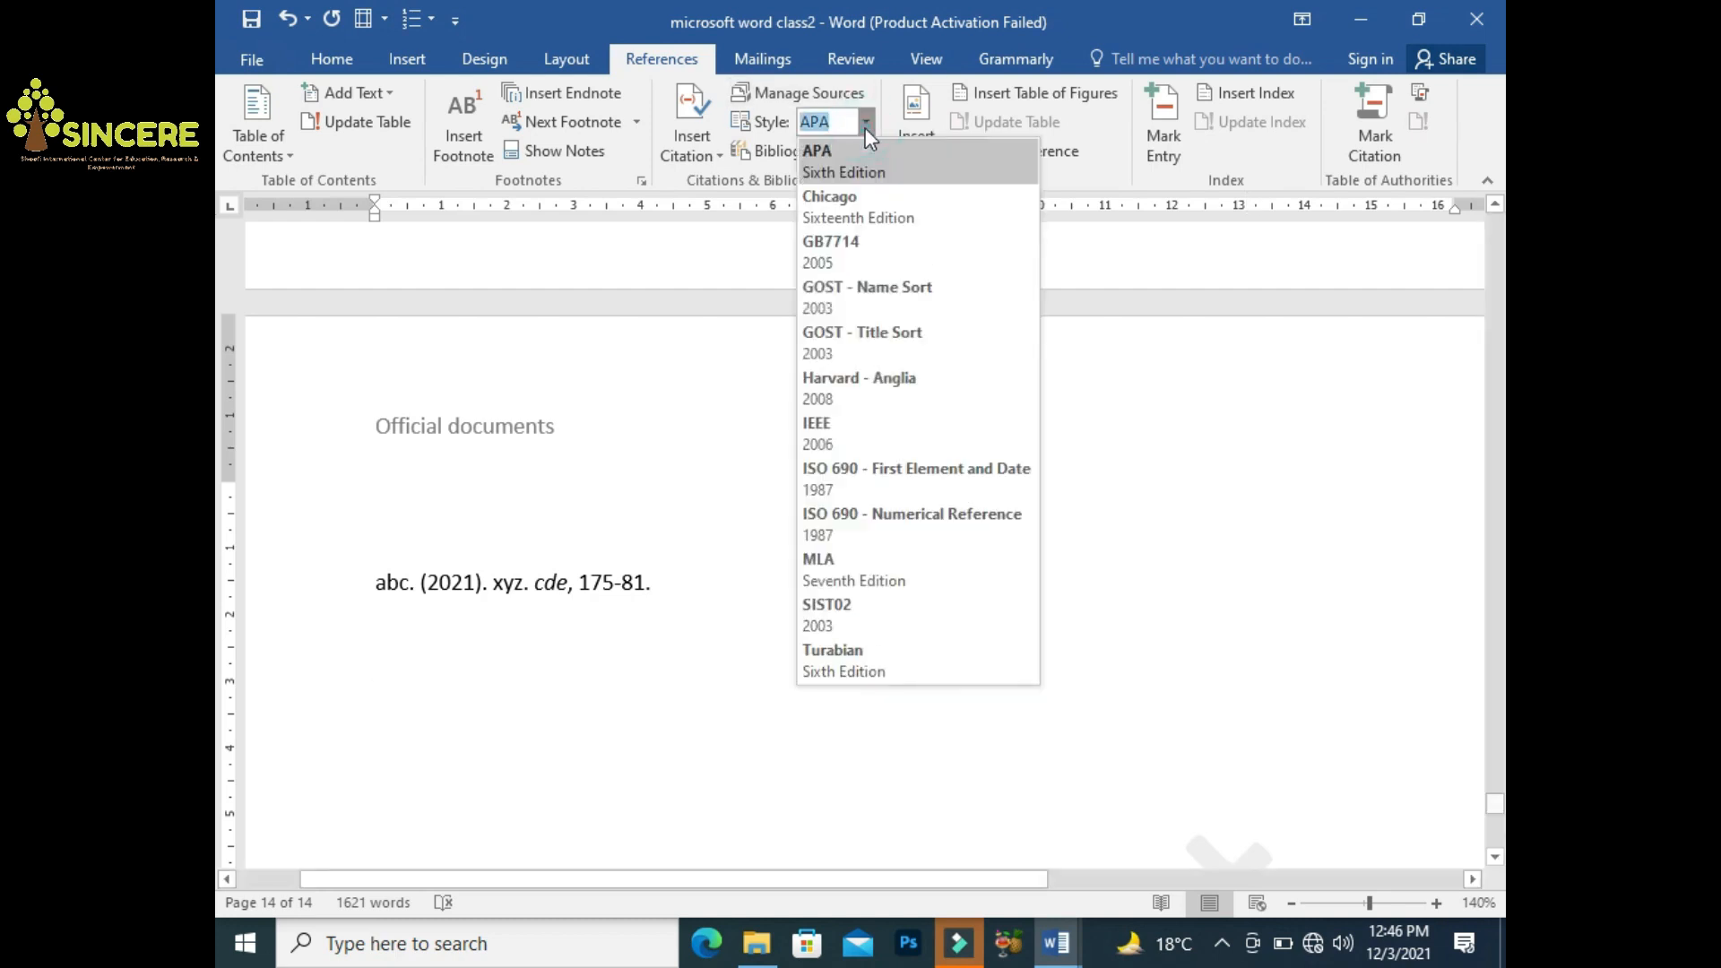
pyautogui.click(862, 392)
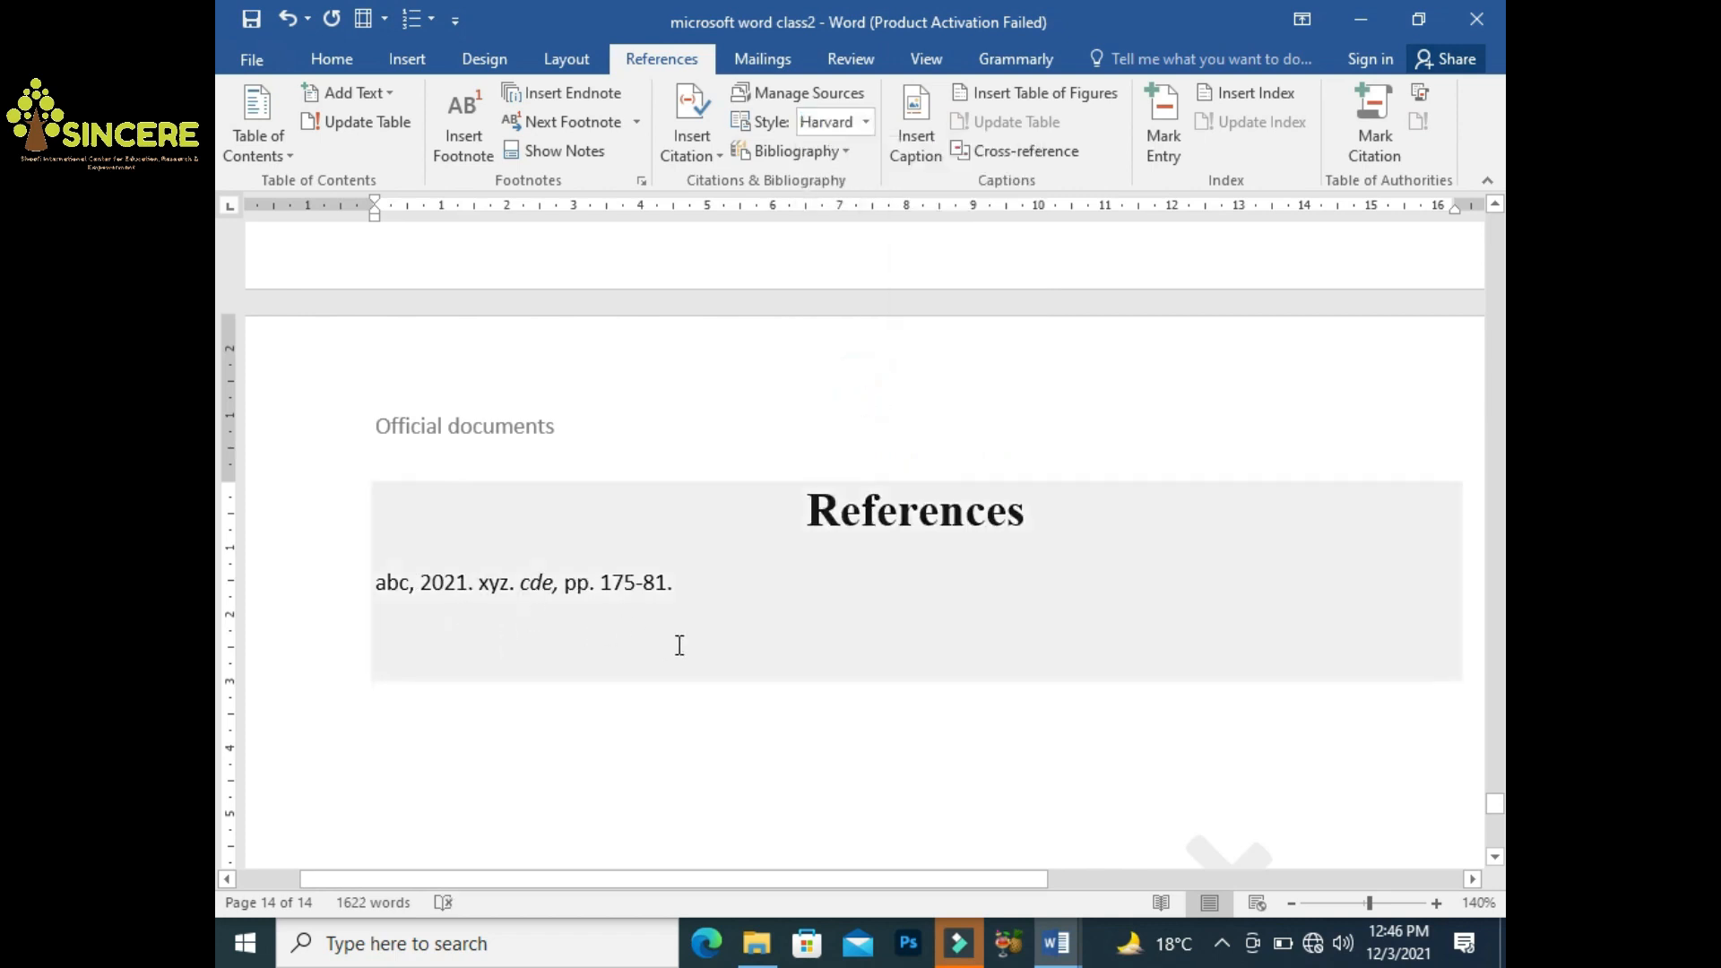
# Add one paragraph of sample text with =rand(1) below the paragraph that ends with the citation
pyautogui.click(1494, 205)
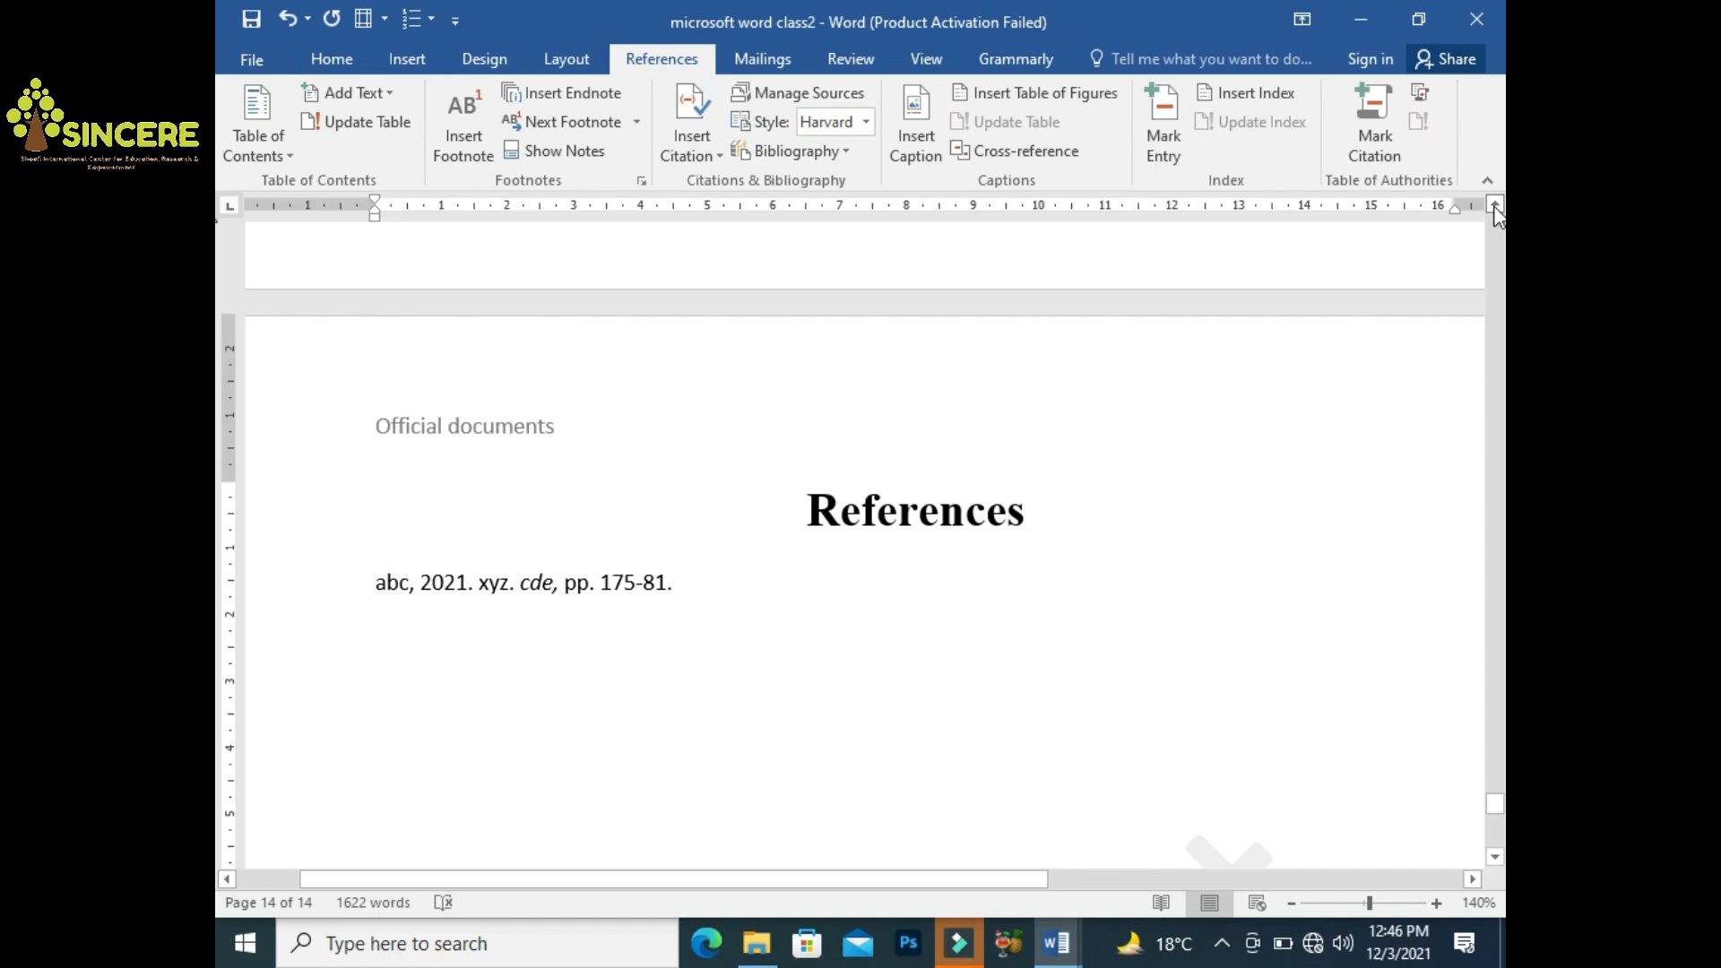
pyautogui.moveTo(1494, 208); pyautogui.dragTo(1495, 208)
pyautogui.click(1242, 448)
pyautogui.click(1239, 488)
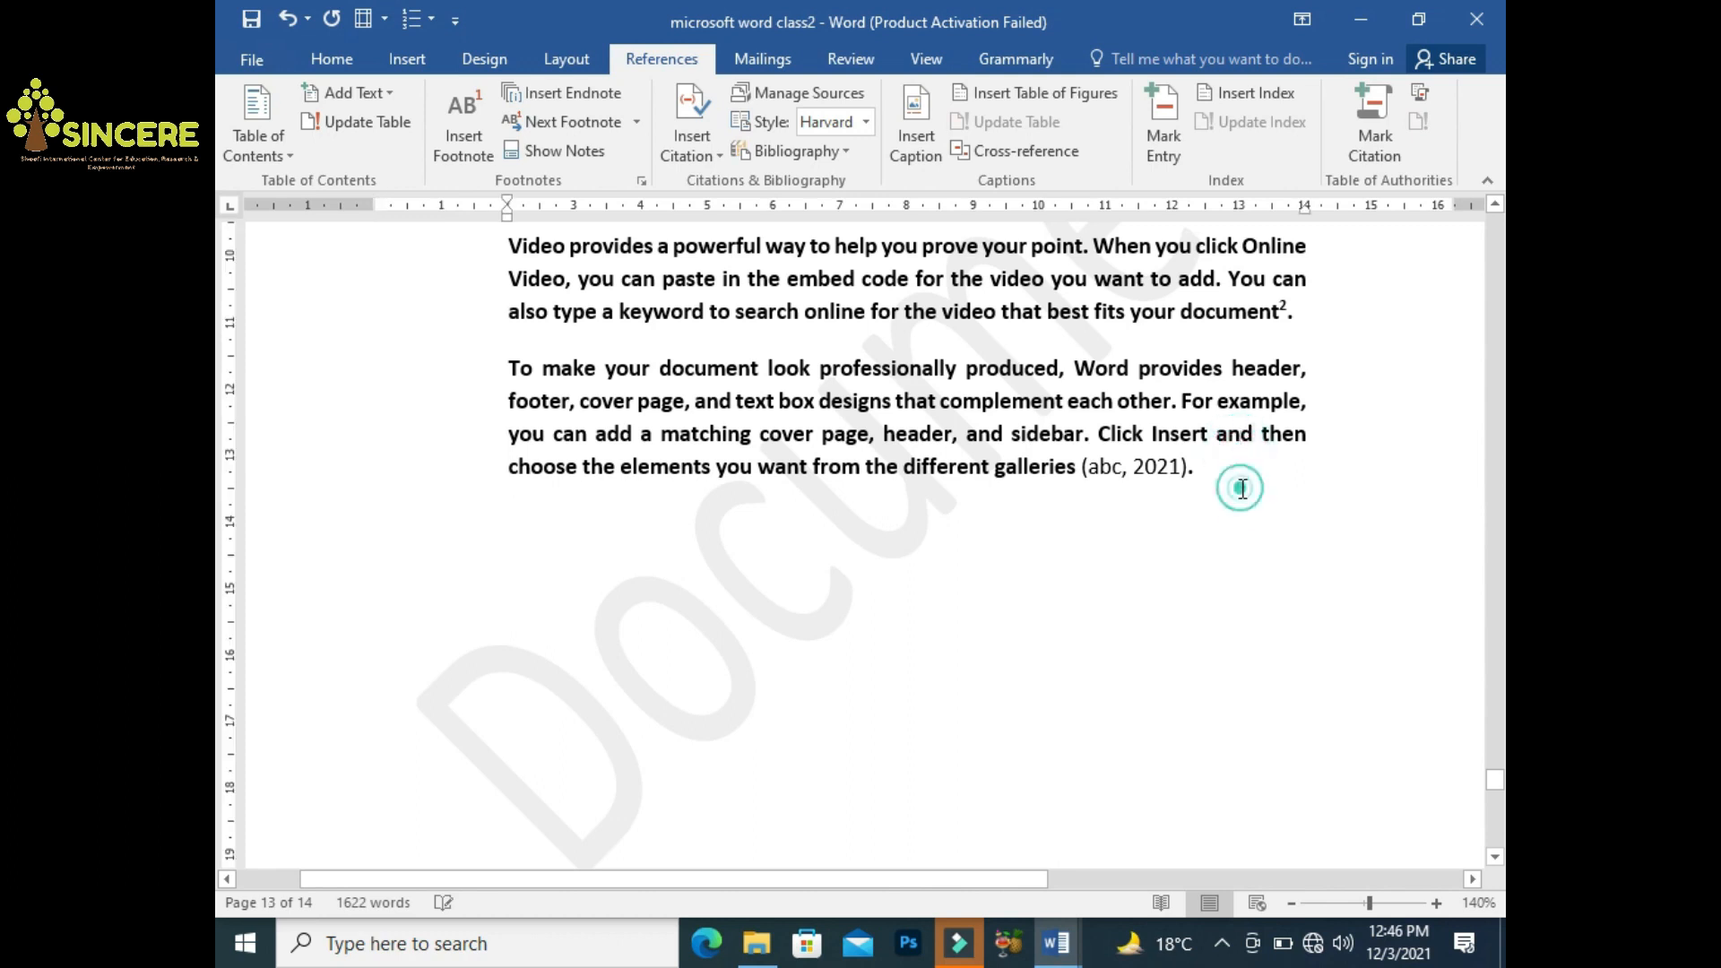
pyautogui.press('Return')
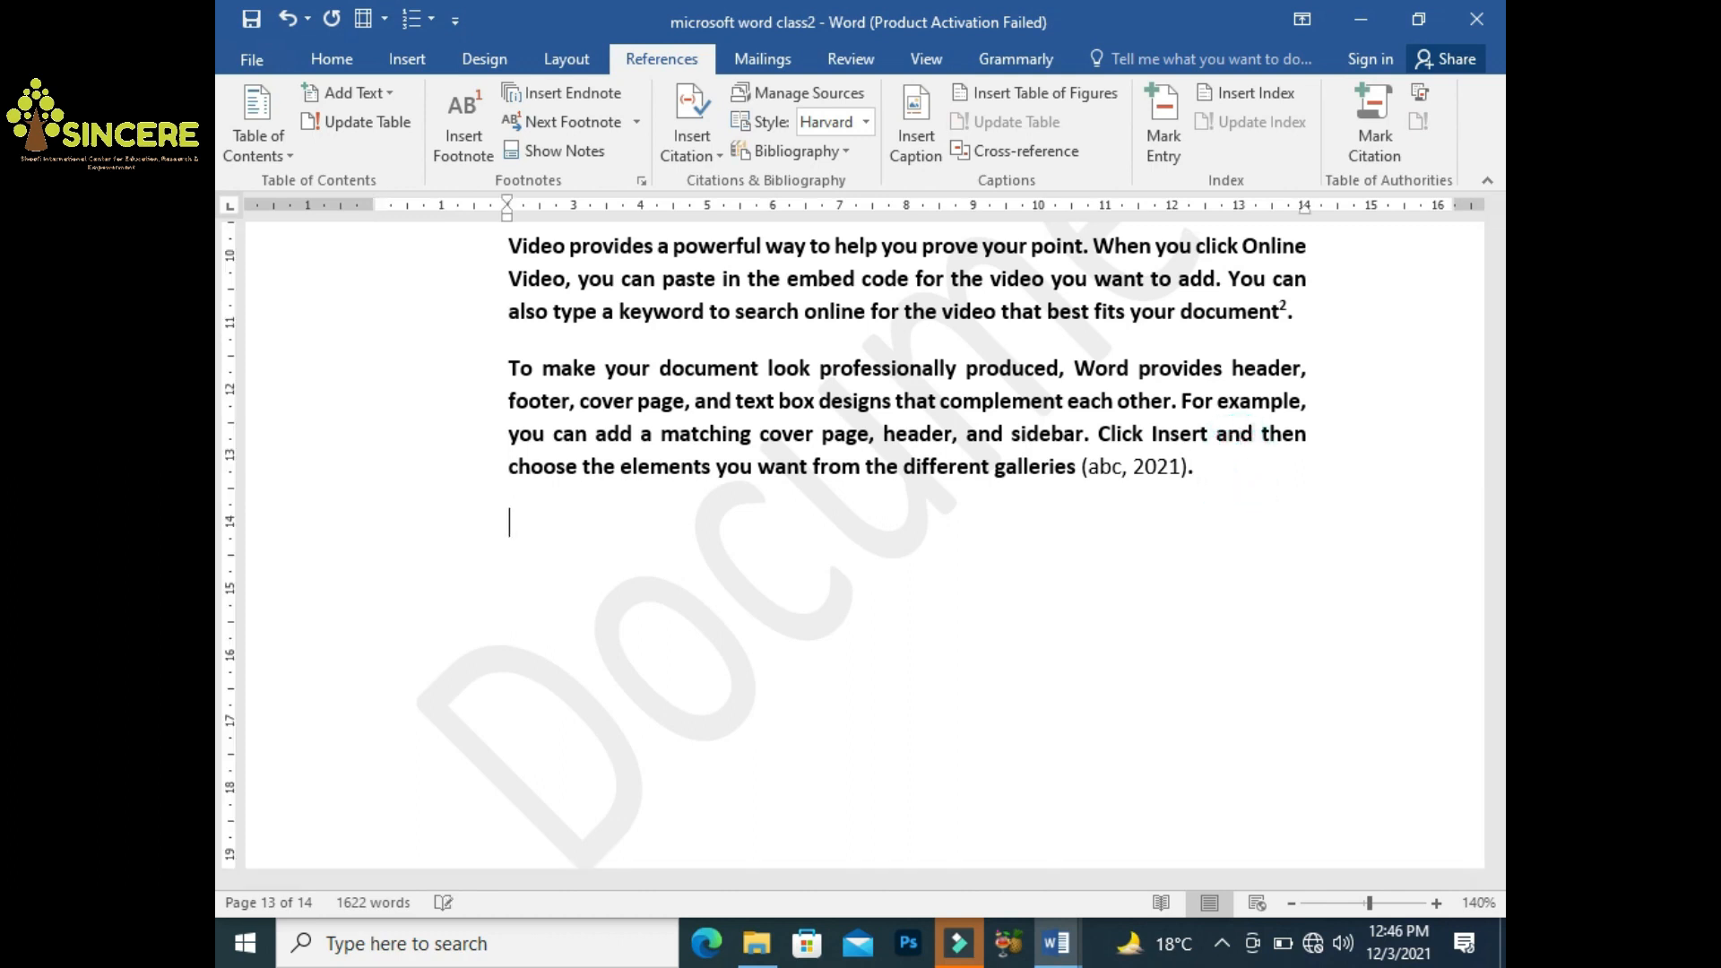
pyautogui.write('=rand(1)')
pyautogui.press('Return')
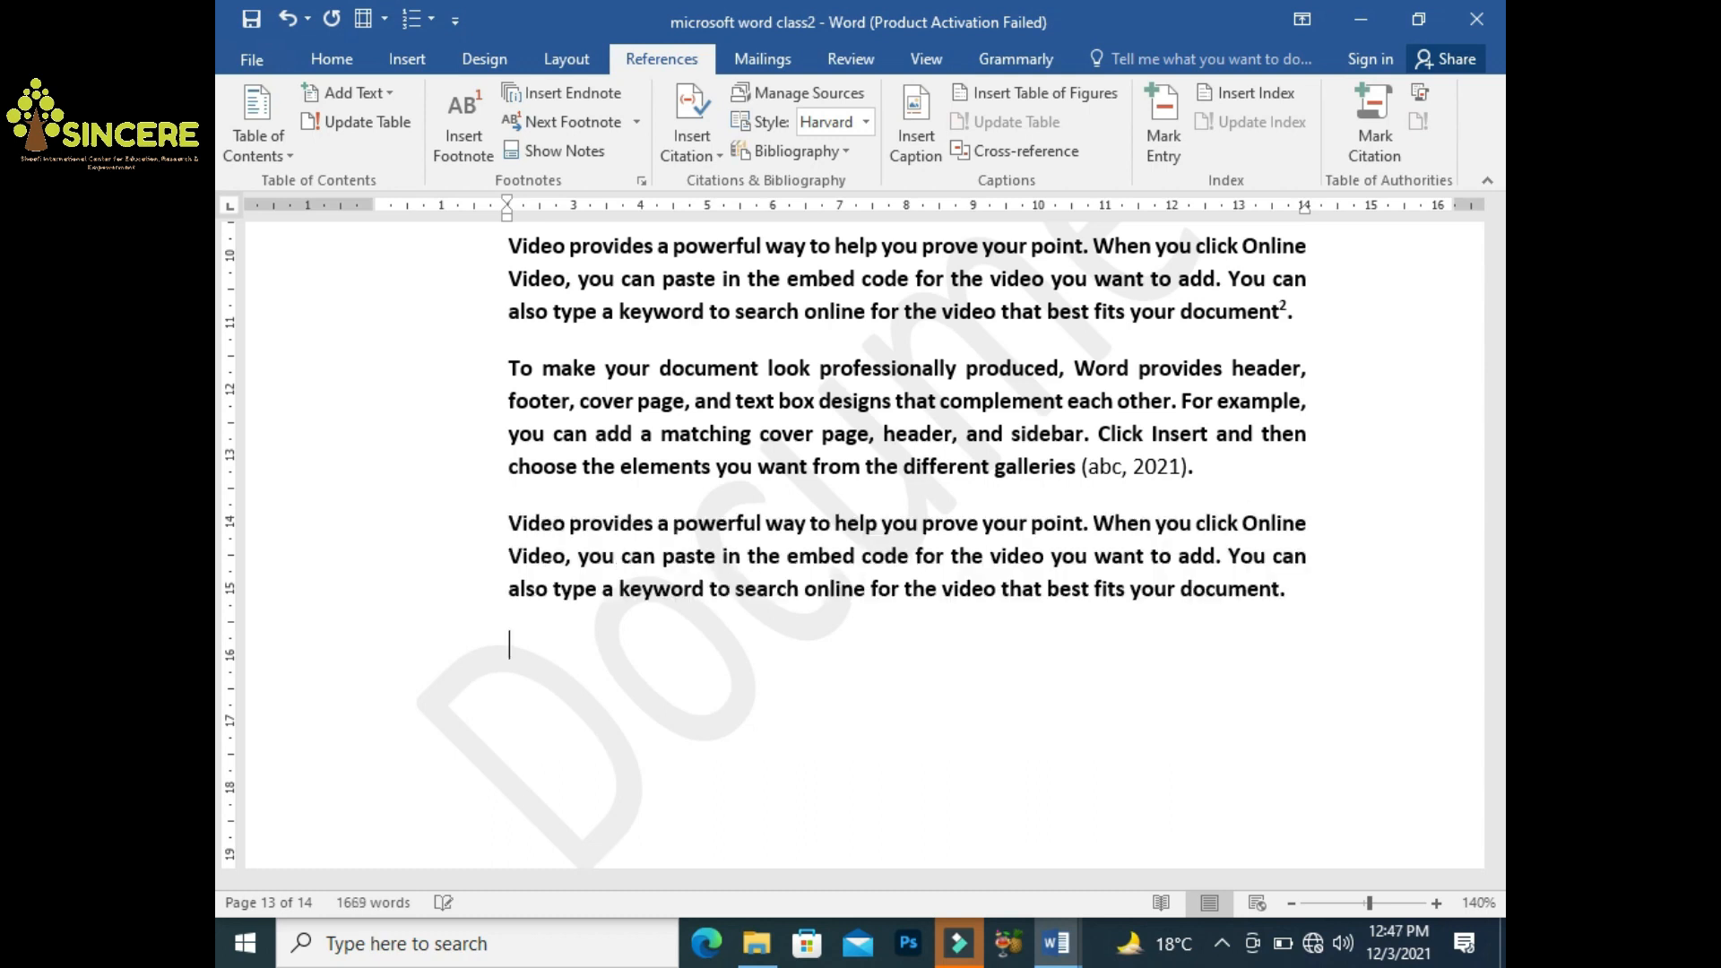
# Write the plain-text citation (abc, 2021) before the full stop of the new sample paragraph
pyautogui.click(1282, 592)
pyautogui.write('(.')
pyautogui.click(1285, 589)
pyautogui.press('Right')
pyautogui.write('abc')
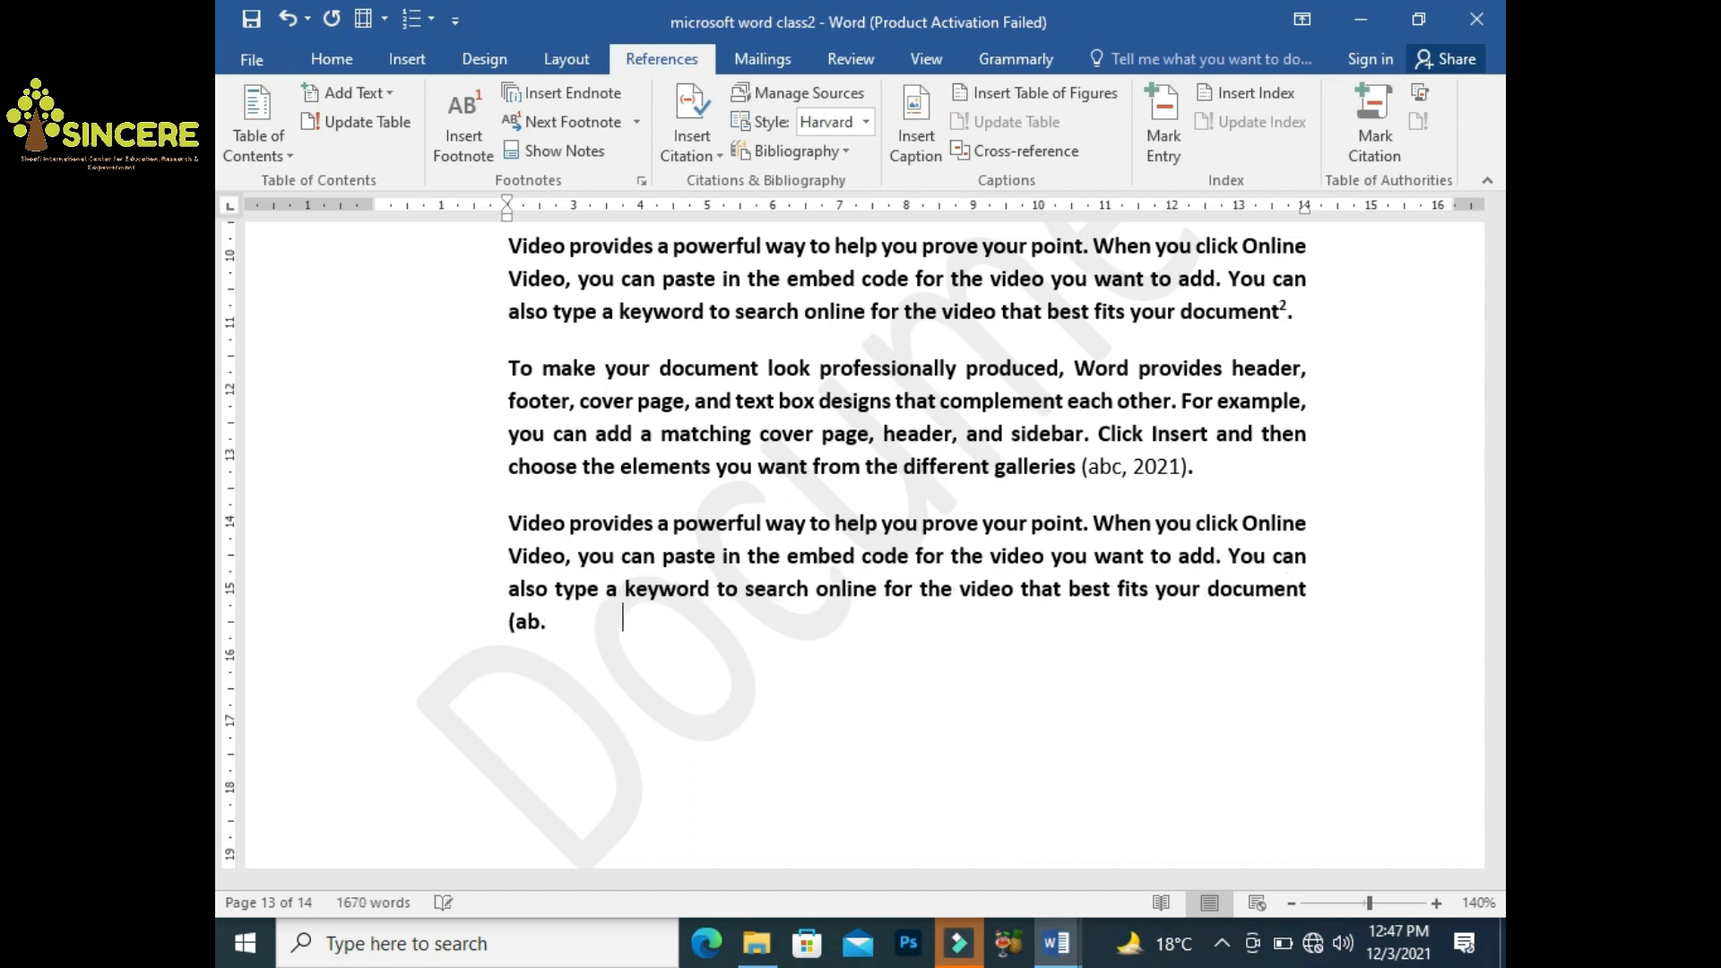
pyautogui.write(', 2021)')
# Remove the bold formatting from the hand-written citation (abc, 2021)
pyautogui.hotkey('shift', 'Left')
pyautogui.hotkey('shift', 'Left')
pyautogui.hotkey('shift', 'Left')
pyautogui.hotkey('shift', 'Left')
pyautogui.hotkey('shift', 'Left')
pyautogui.hotkey('shift', 'Left')
pyautogui.hotkey('shift', 'Left')
pyautogui.hotkey('shift', 'Left')
pyautogui.hotkey('shift', 'Left')
pyautogui.hotkey('shift', 'Left')
pyautogui.hotkey('shift', 'Left')
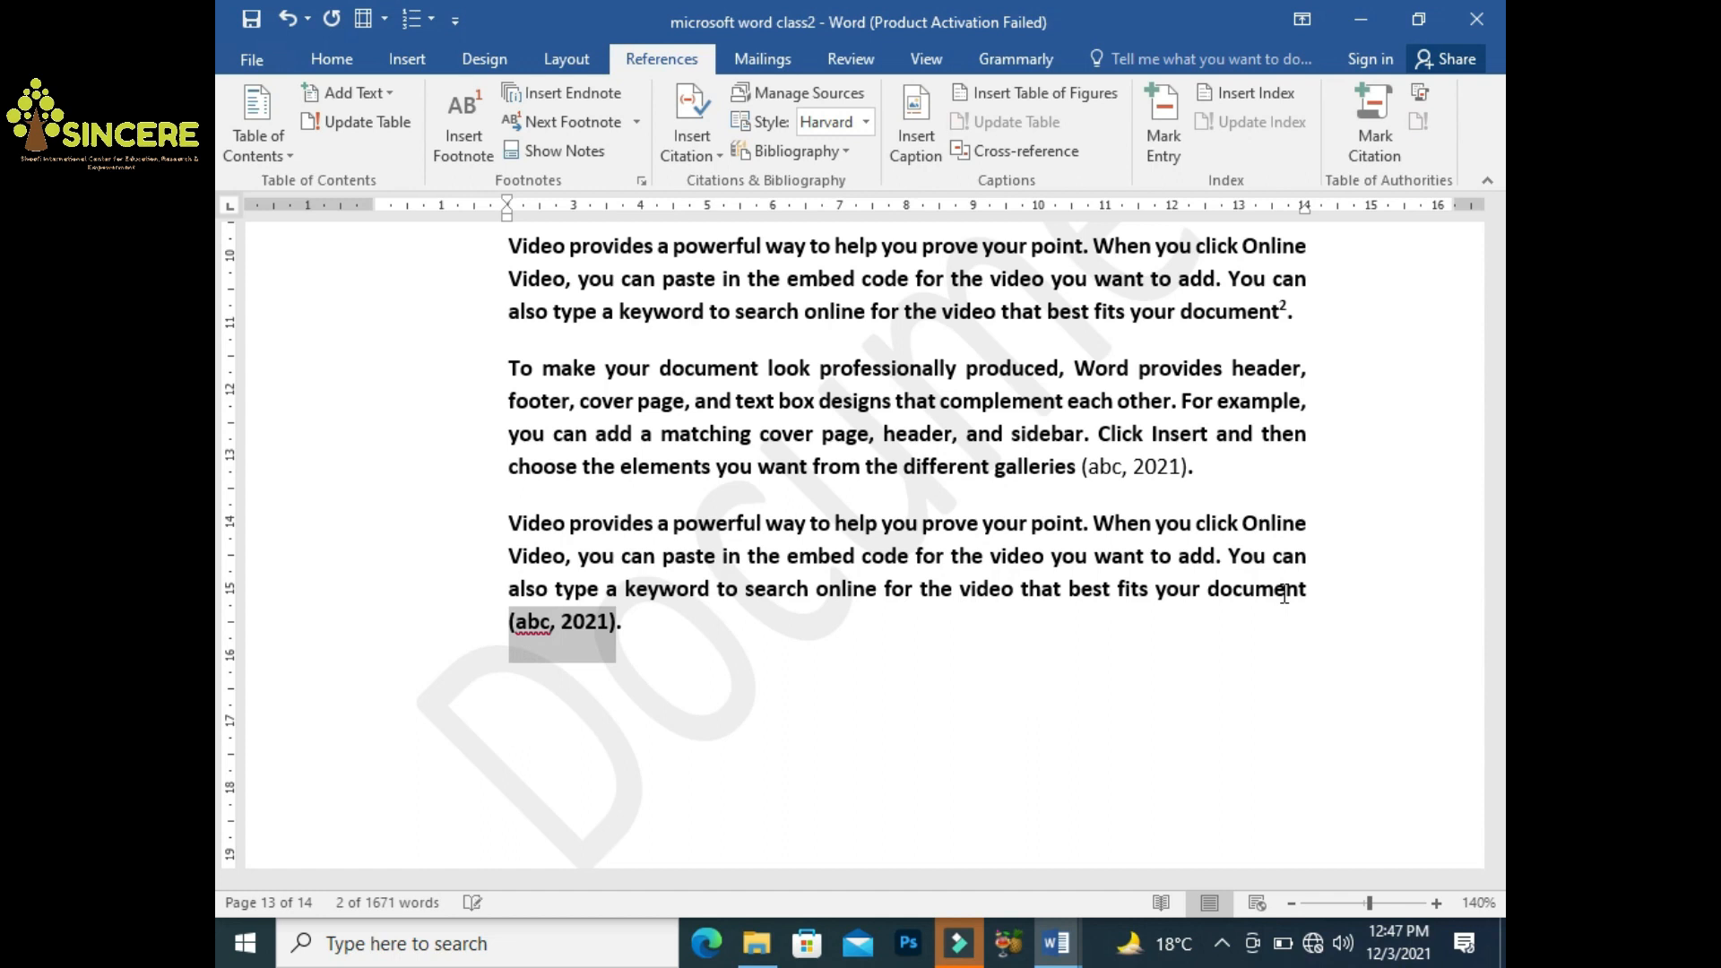
pyautogui.hotkey('ctrl', 'b')
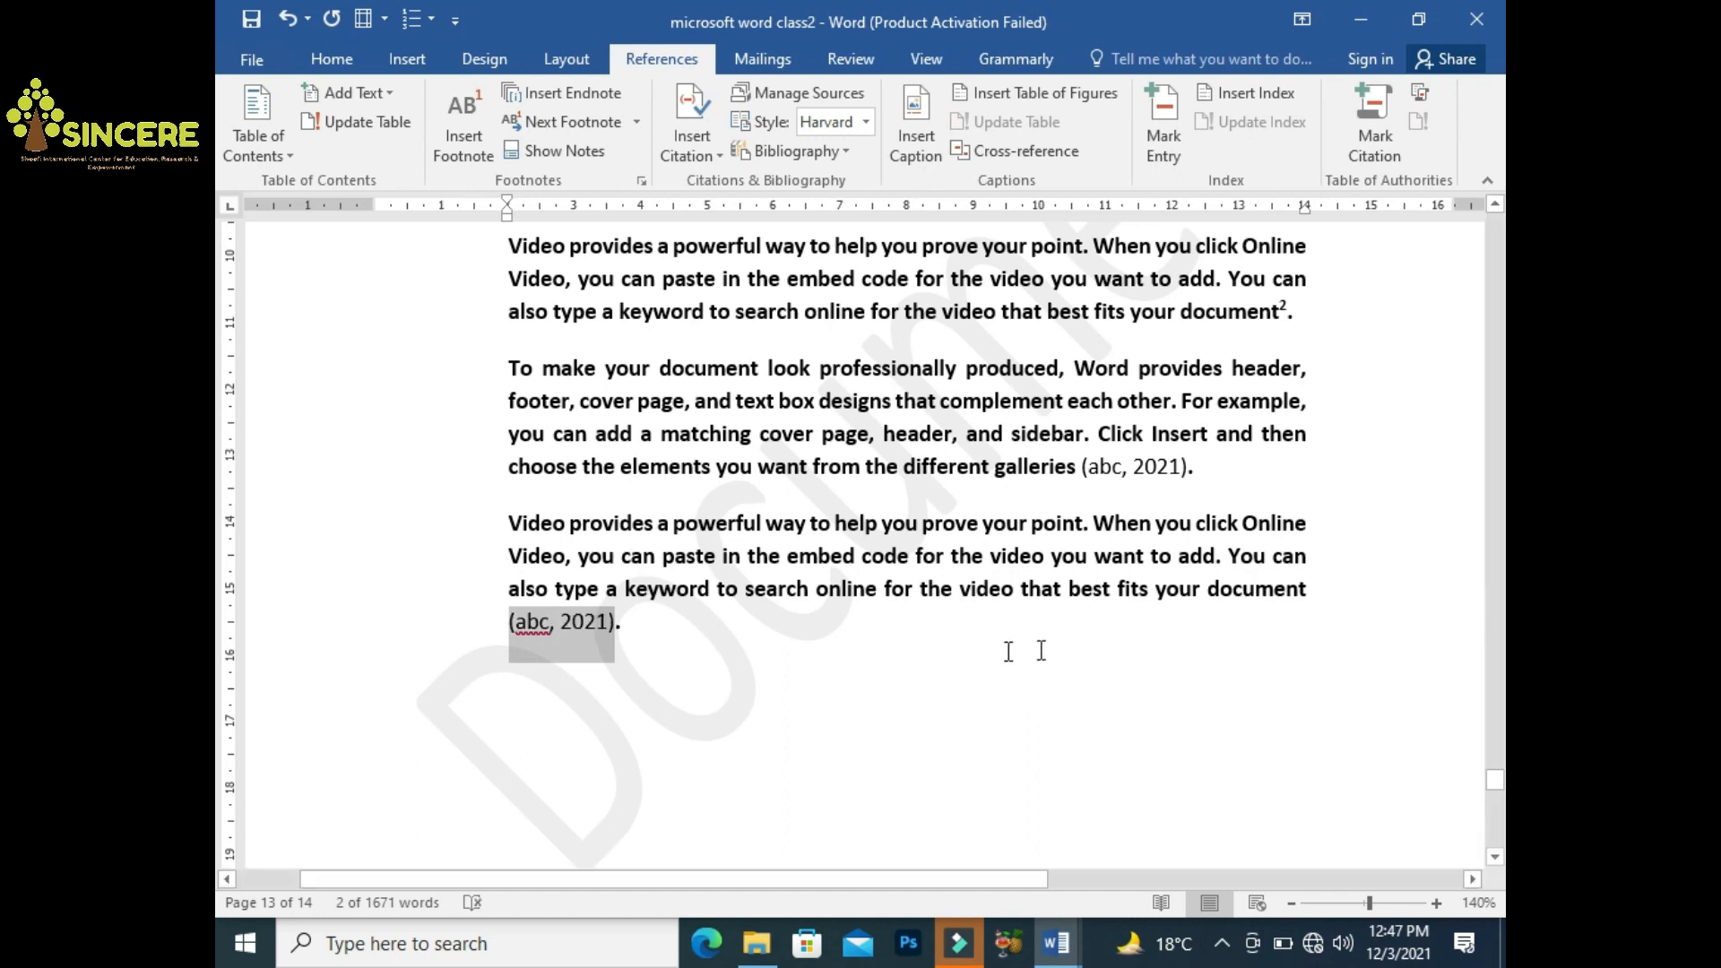
pyautogui.click(970, 651)
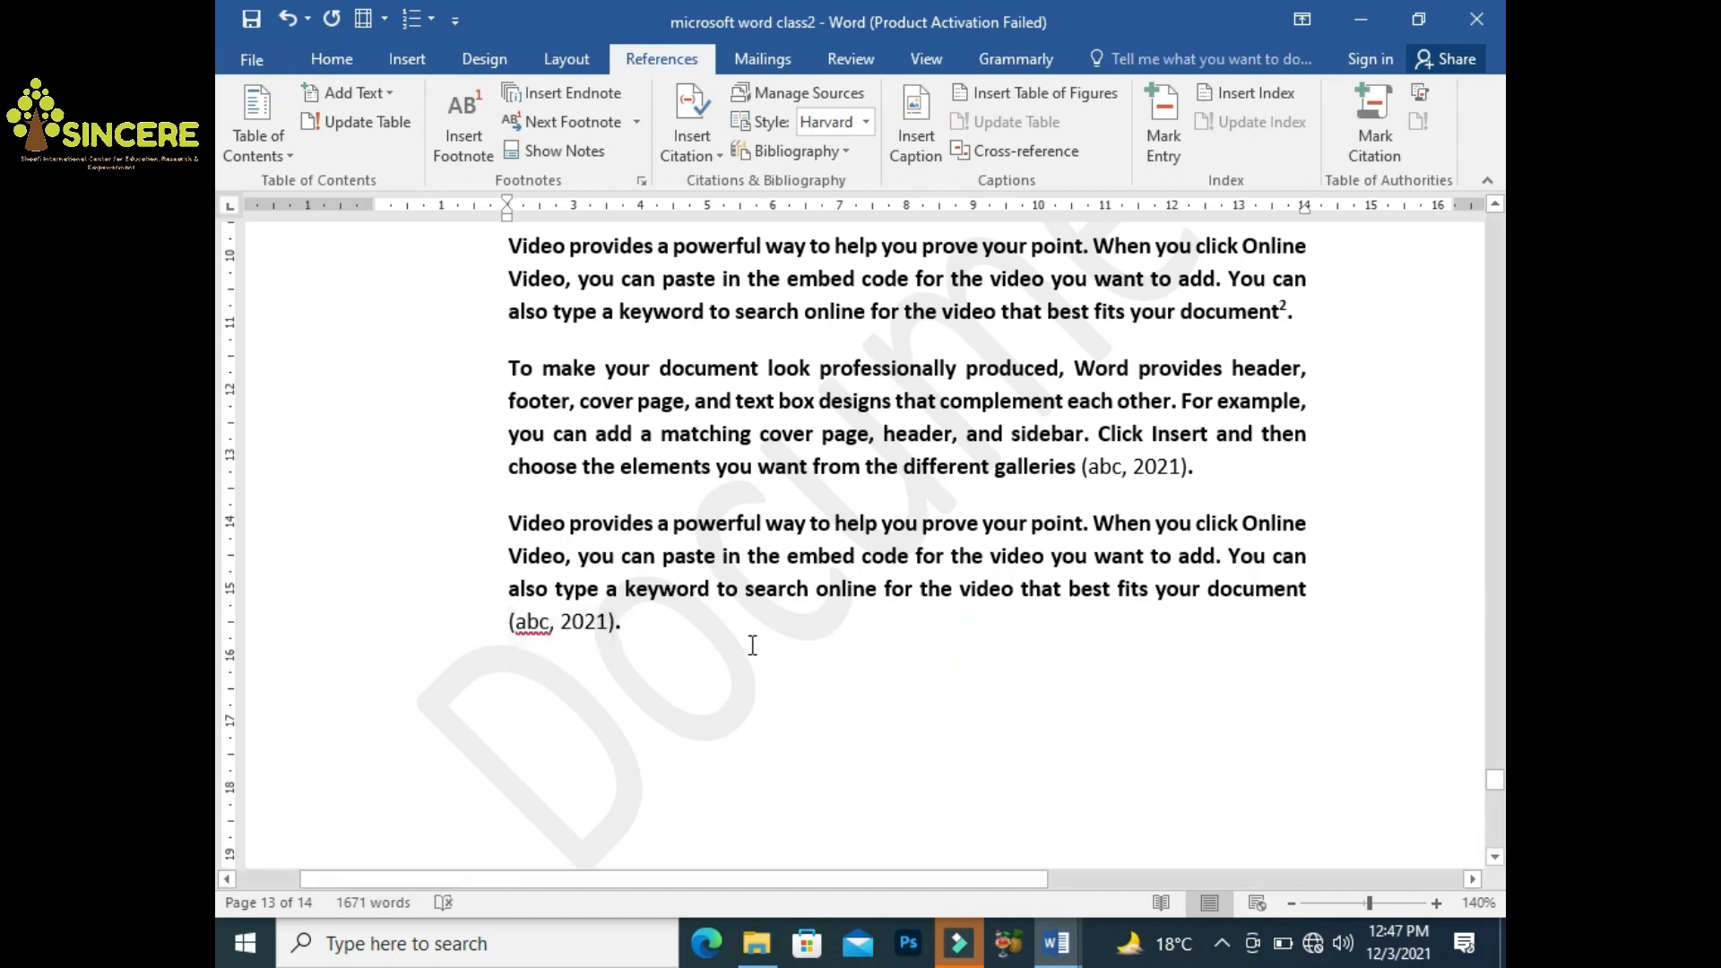
# Try pasting a copy of the existing reference entry beneath it inside the References list, and remove the copy
pyautogui.click(1494, 779)
pyautogui.moveTo(1494, 779); pyautogui.dragTo(1493, 811)
pyautogui.click(674, 540)
pyautogui.moveTo(520, 529); pyautogui.dragTo(377, 542)
pyautogui.hotkey('ctrl', 'c')
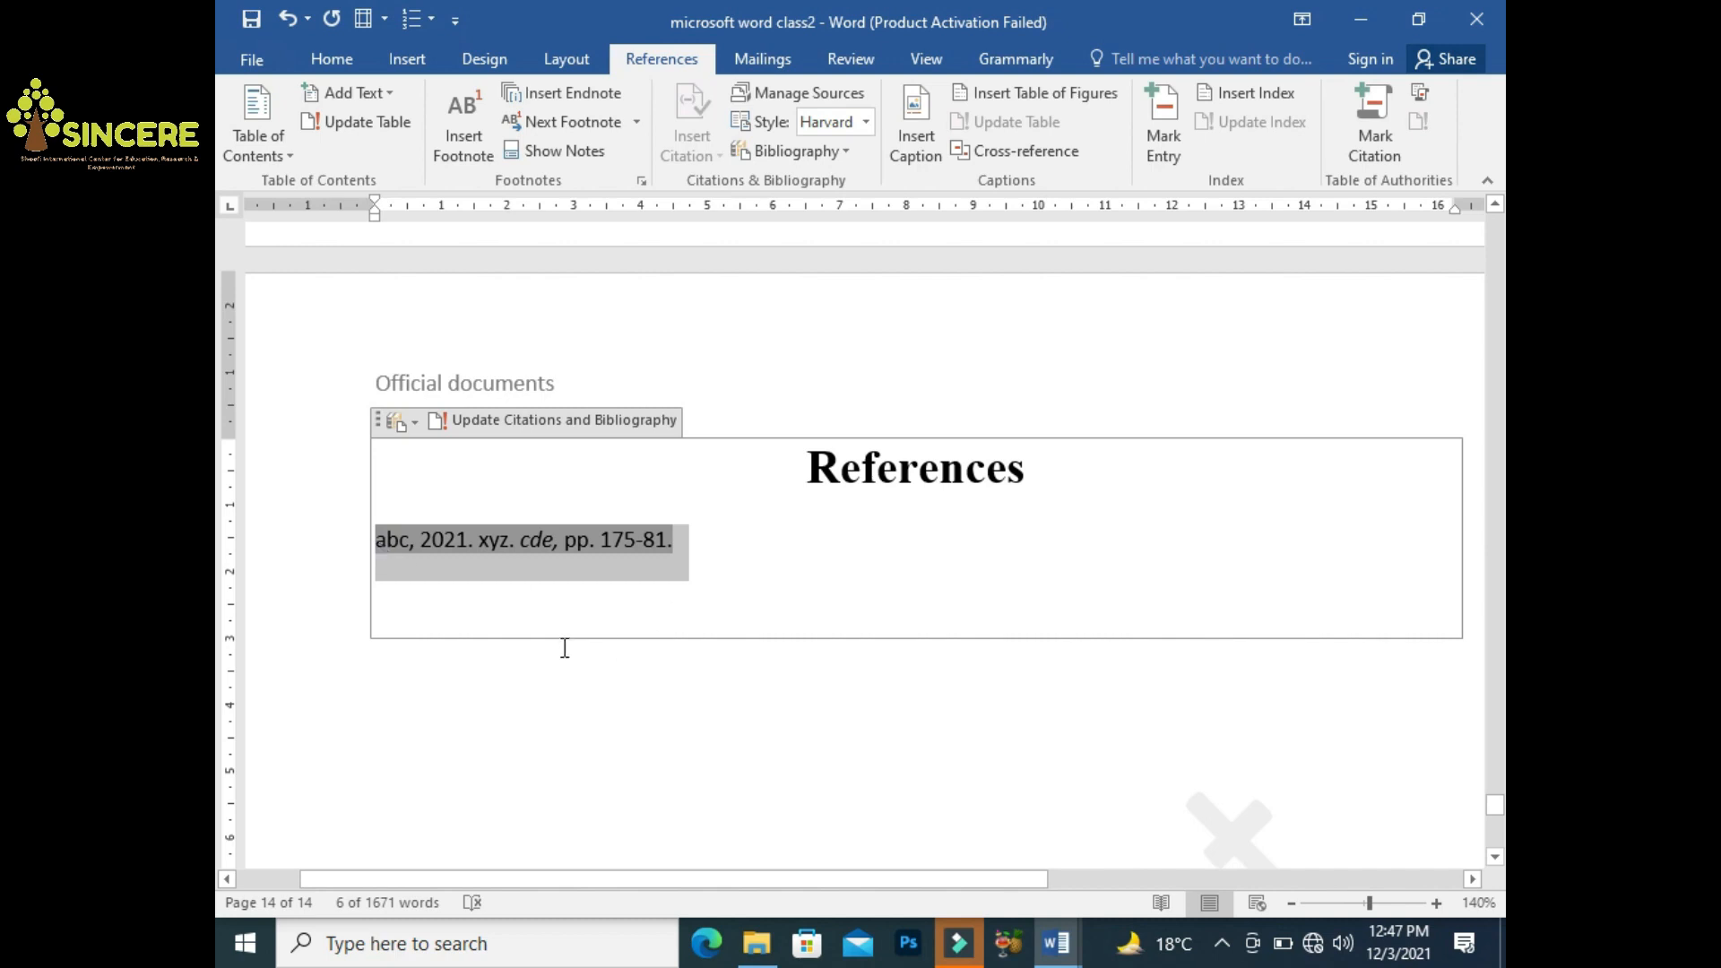
pyautogui.click(569, 614)
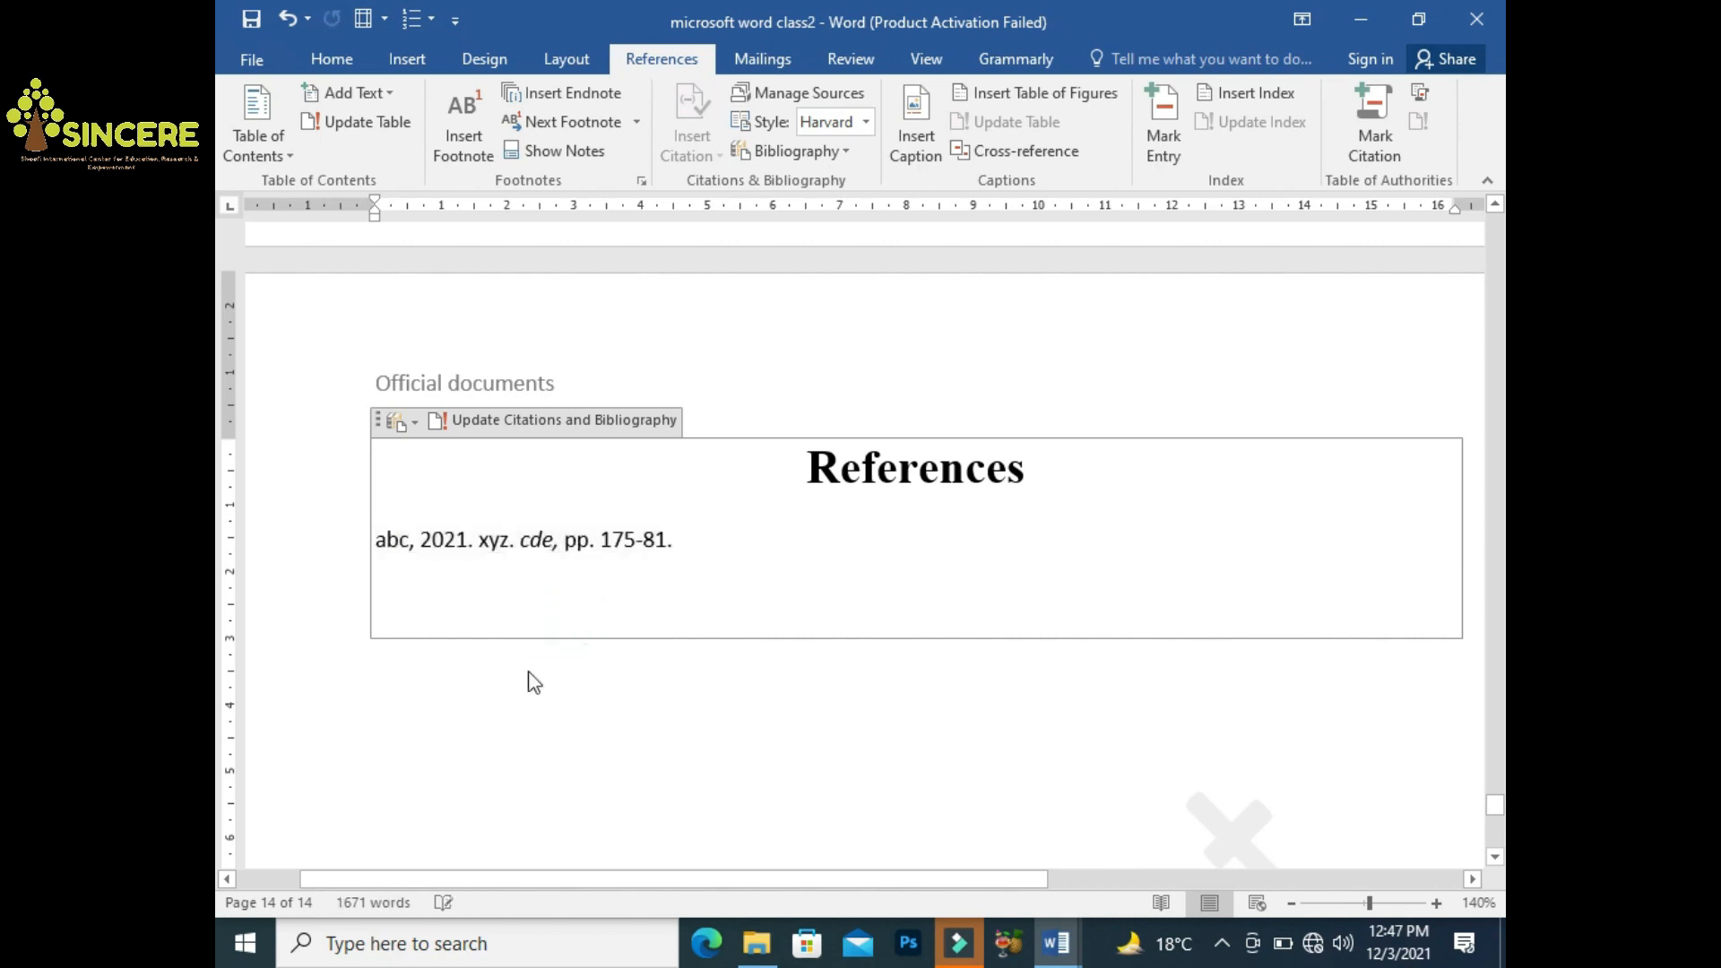
pyautogui.hotkey('ctrl', 'v')
pyautogui.tripleClick(661, 595)
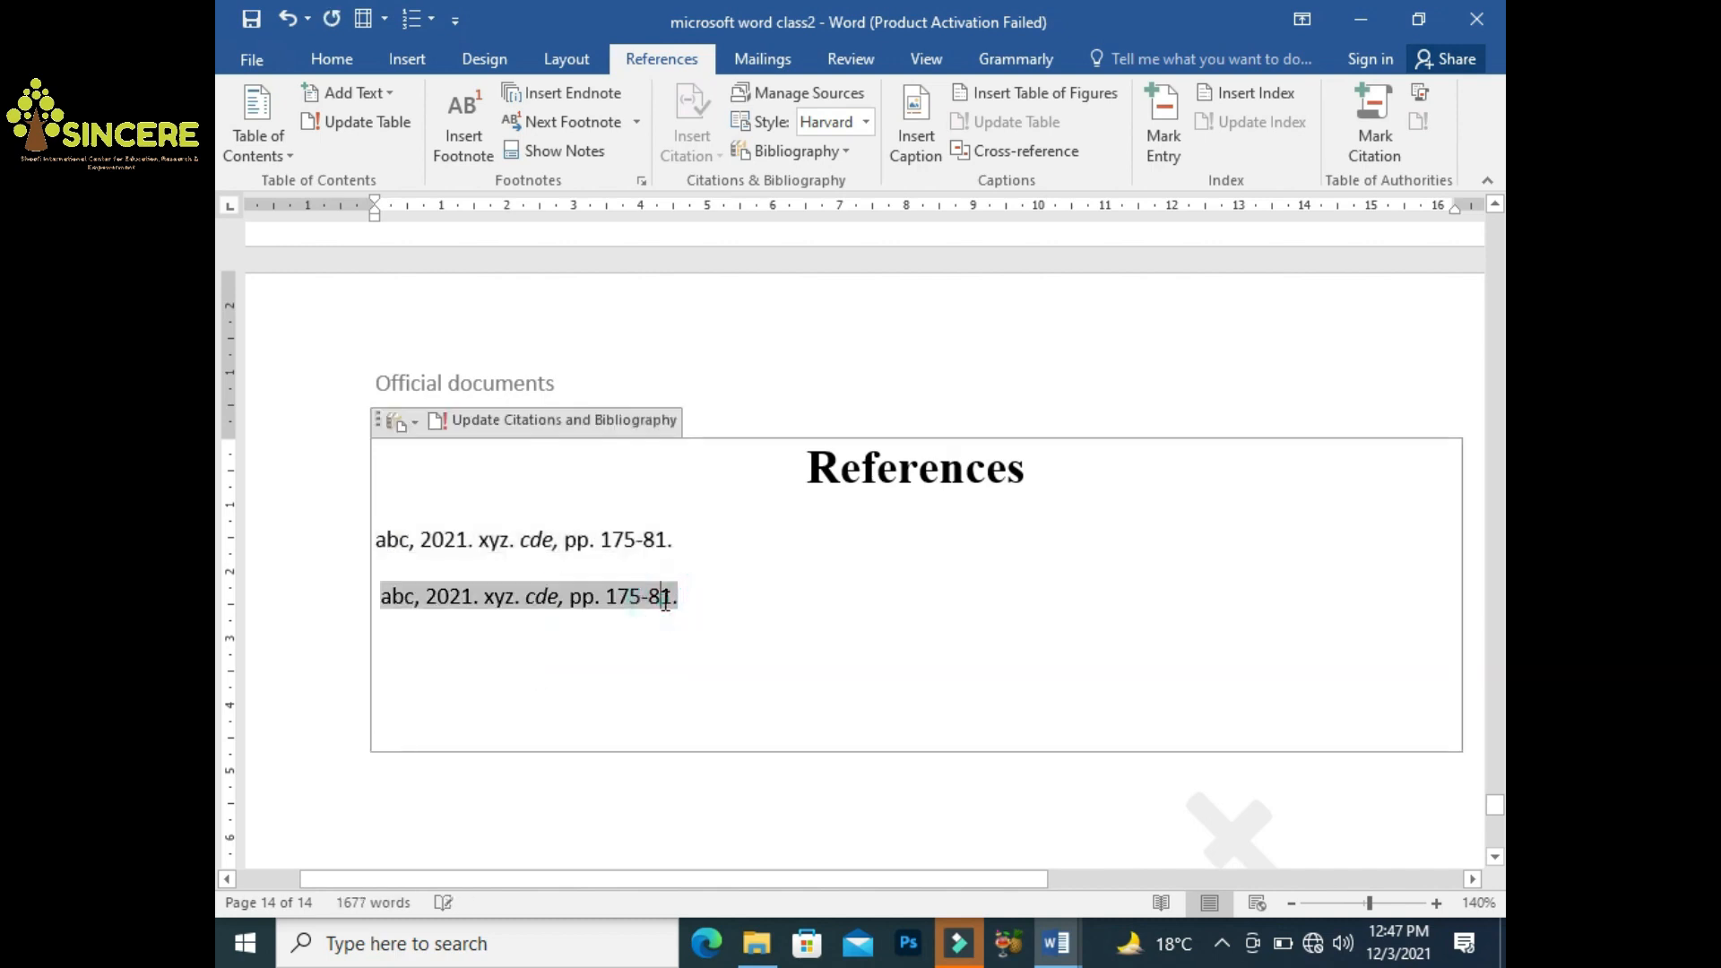
pyautogui.press('Delete')
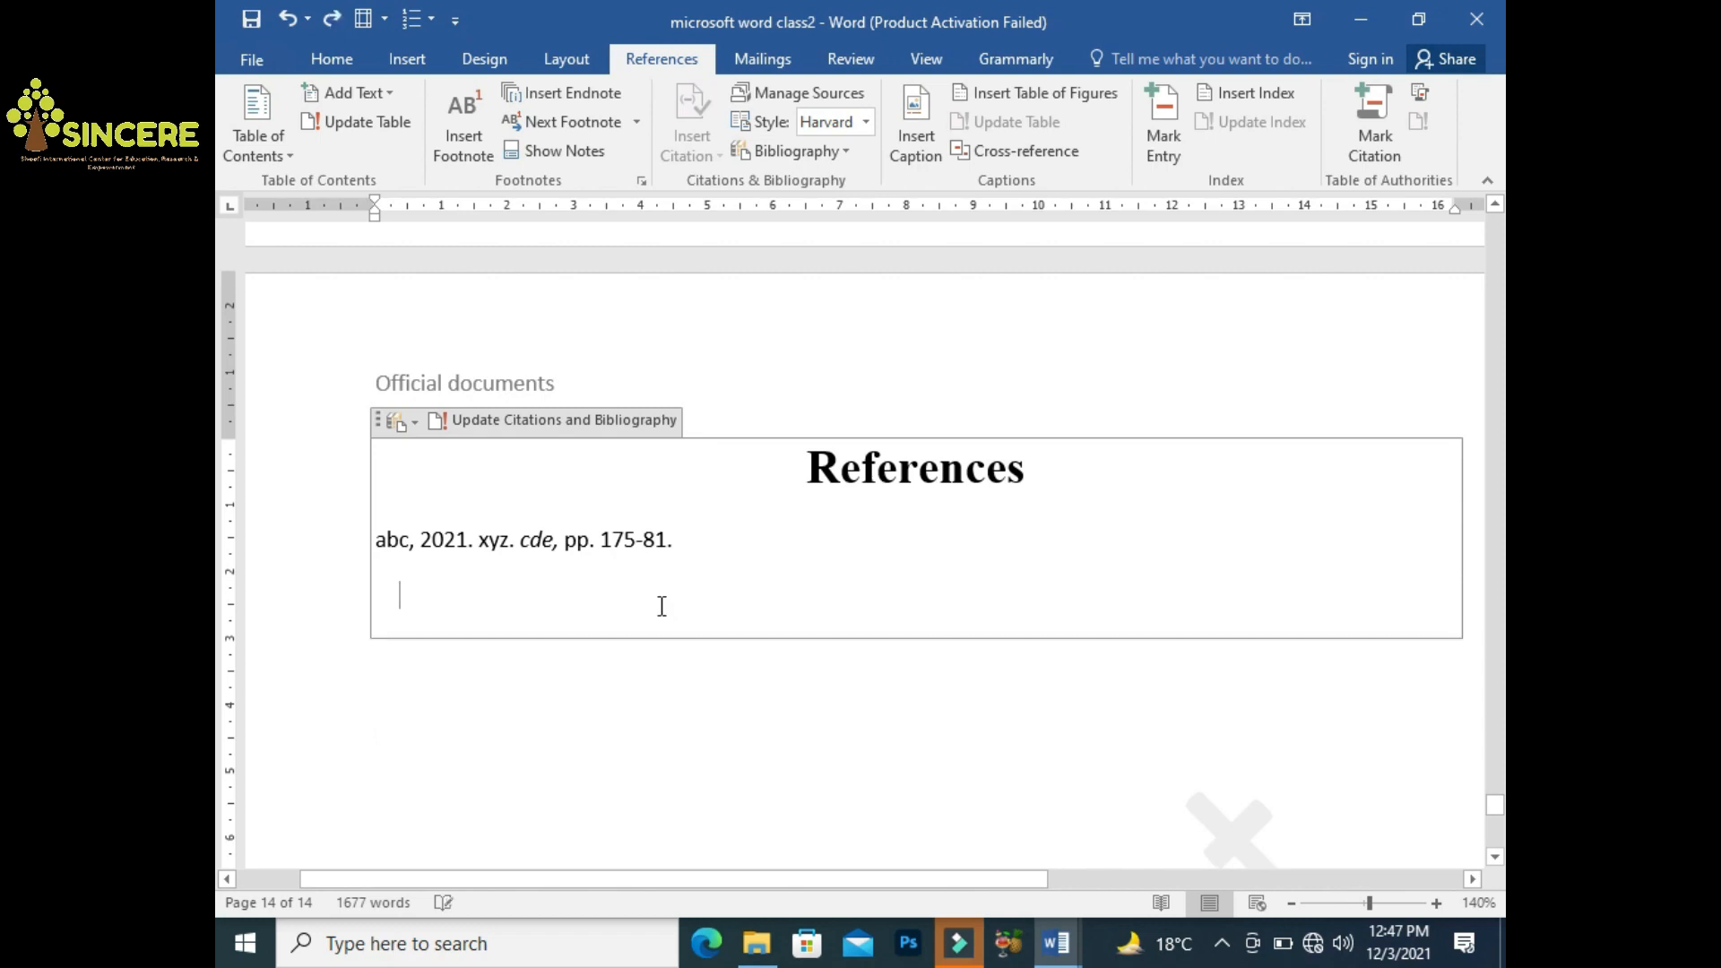
# Write a manual reference entry below the References list: Abc, 2021, xyz. Cde, pp. 181-184
pyautogui.click(450, 686)
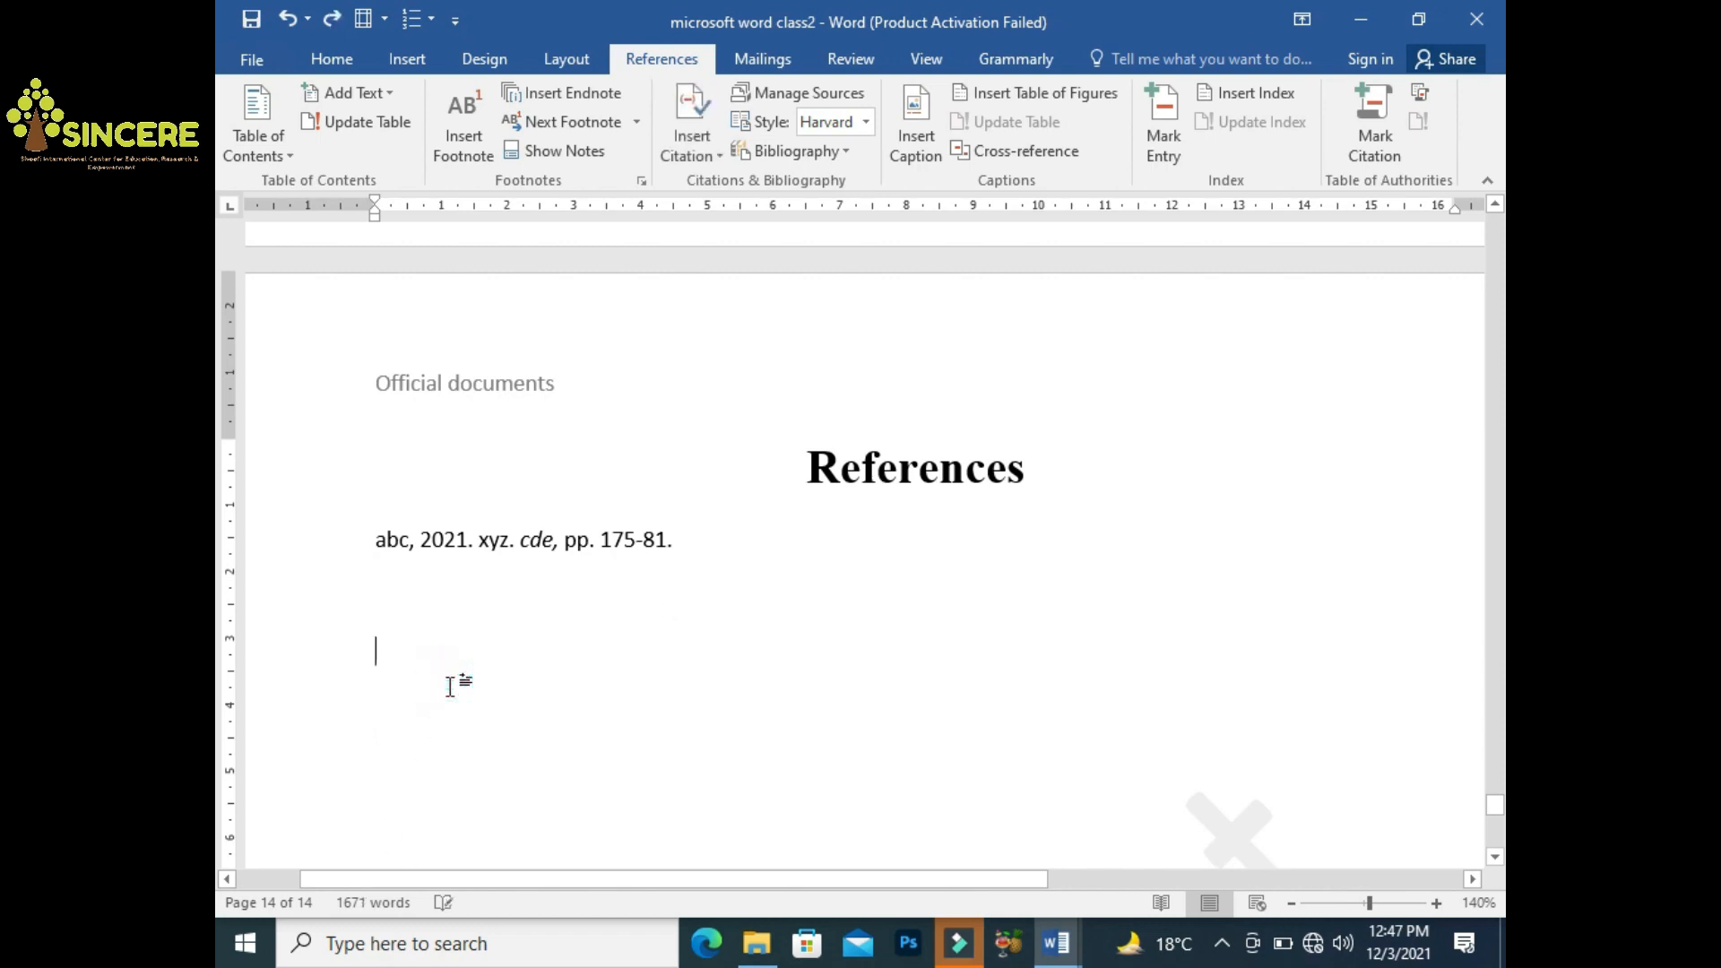
pyautogui.write('abc, ')
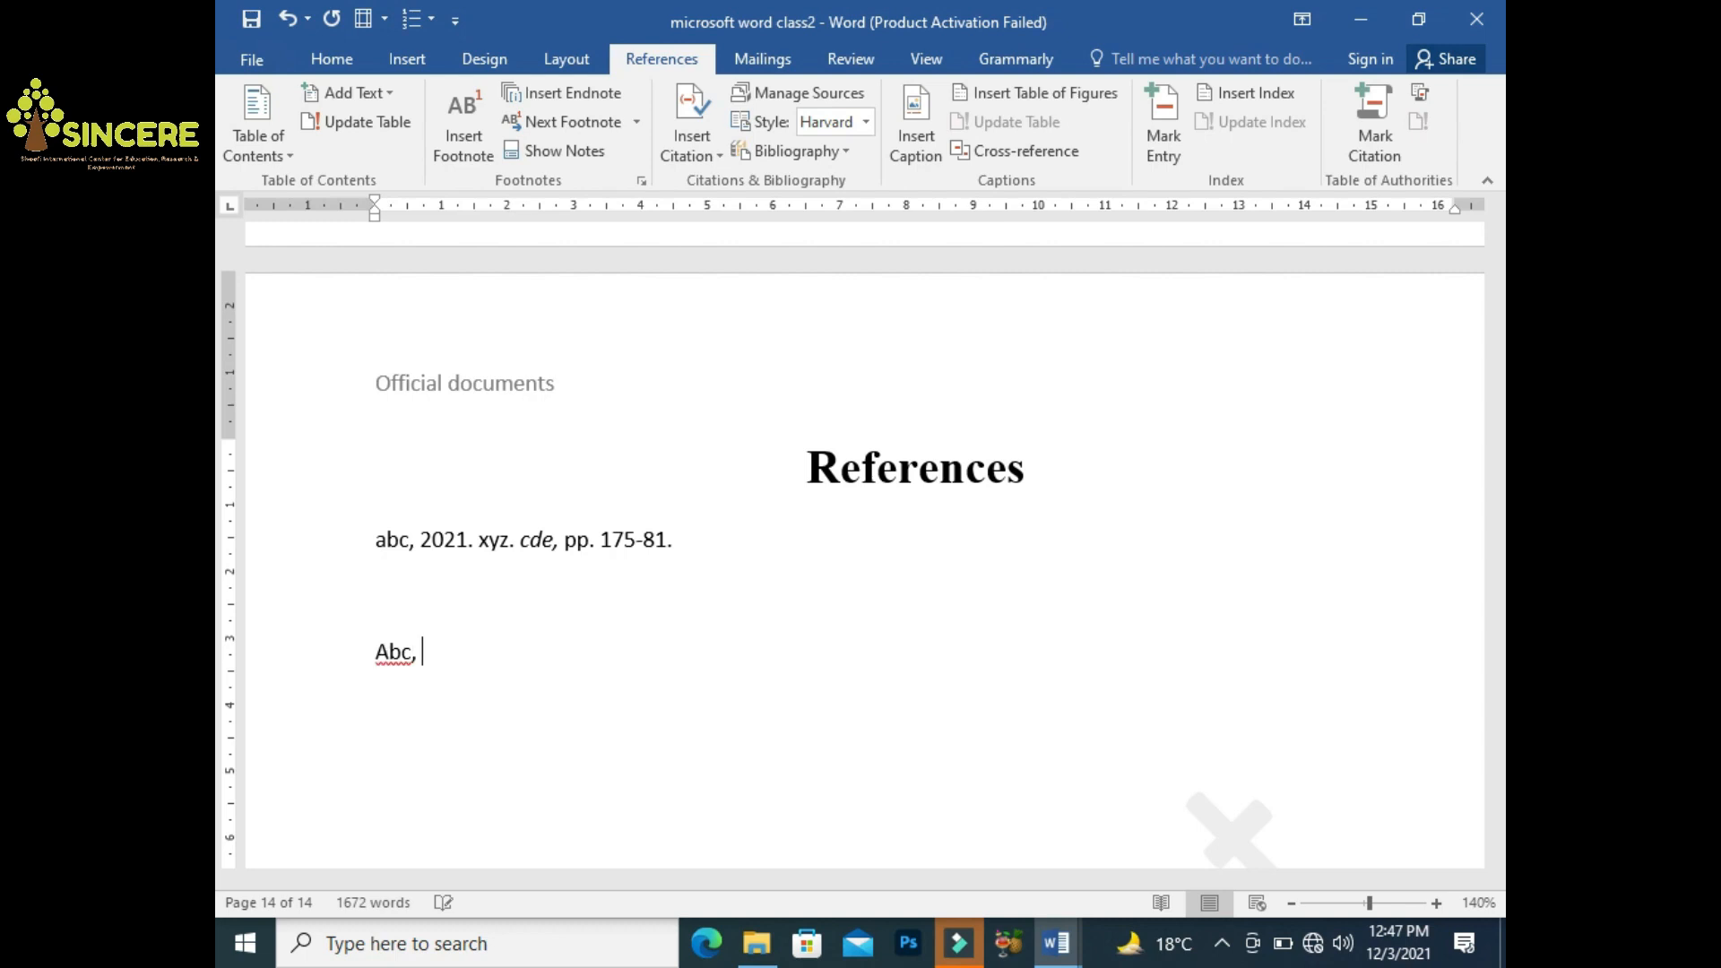
pyautogui.write('2021, xyz. cde, pp')
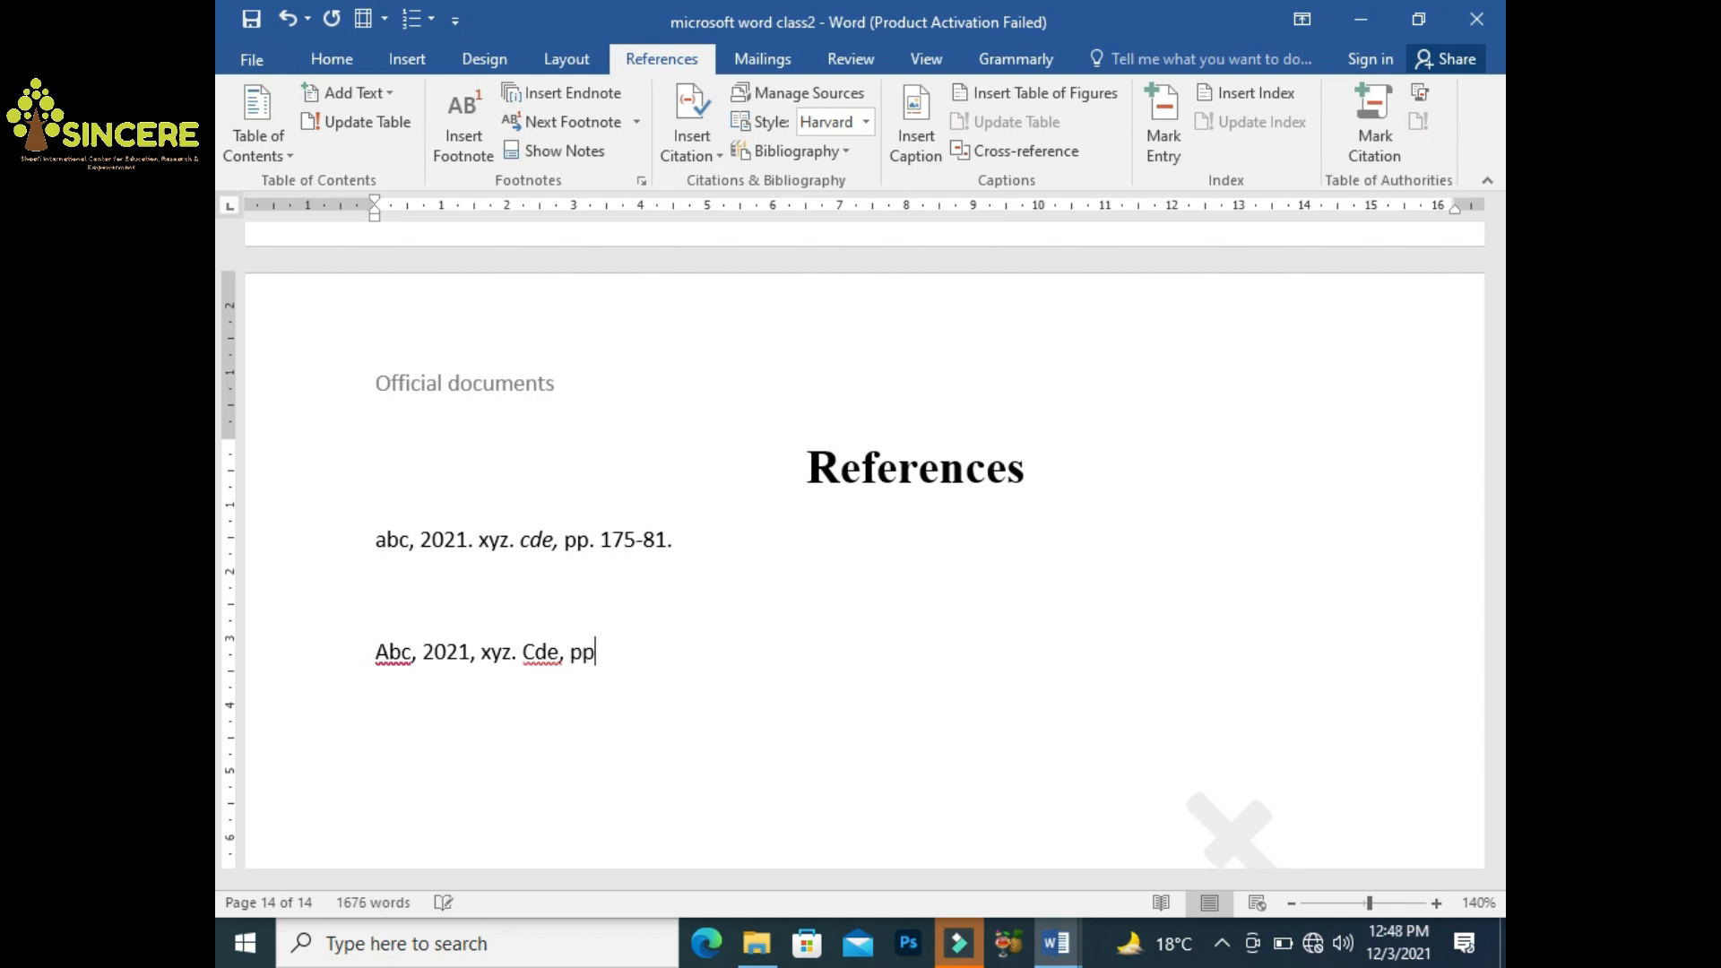
pyautogui.write('.')
pyautogui.write(' 175')
pyautogui.press('BackSpace')
pyautogui.press('BackSpace')
pyautogui.write('81')
pyautogui.write('-185')
pyautogui.press('BackSpace')
pyautogui.press('BackSpace')
pyautogui.write('4')
pyautogui.press('BackSpace')
pyautogui.write('84')
# Change the citation and bibliography style to APA Sixth Edition
pyautogui.click(604, 751)
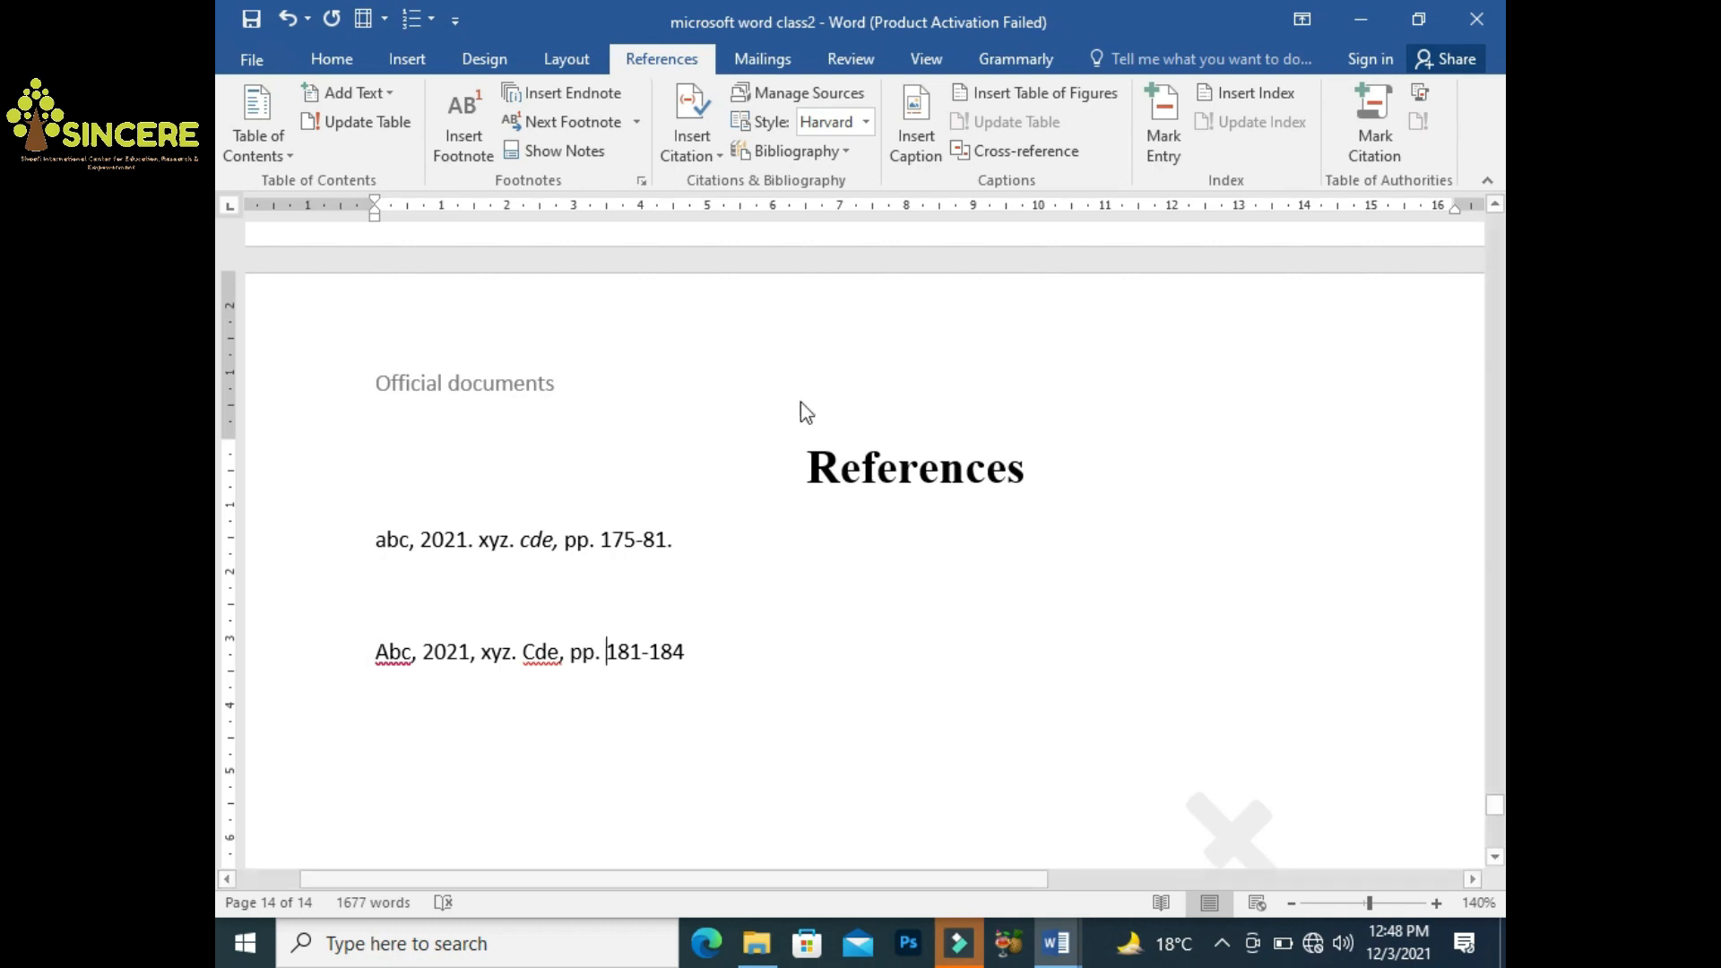
pyautogui.click(865, 135)
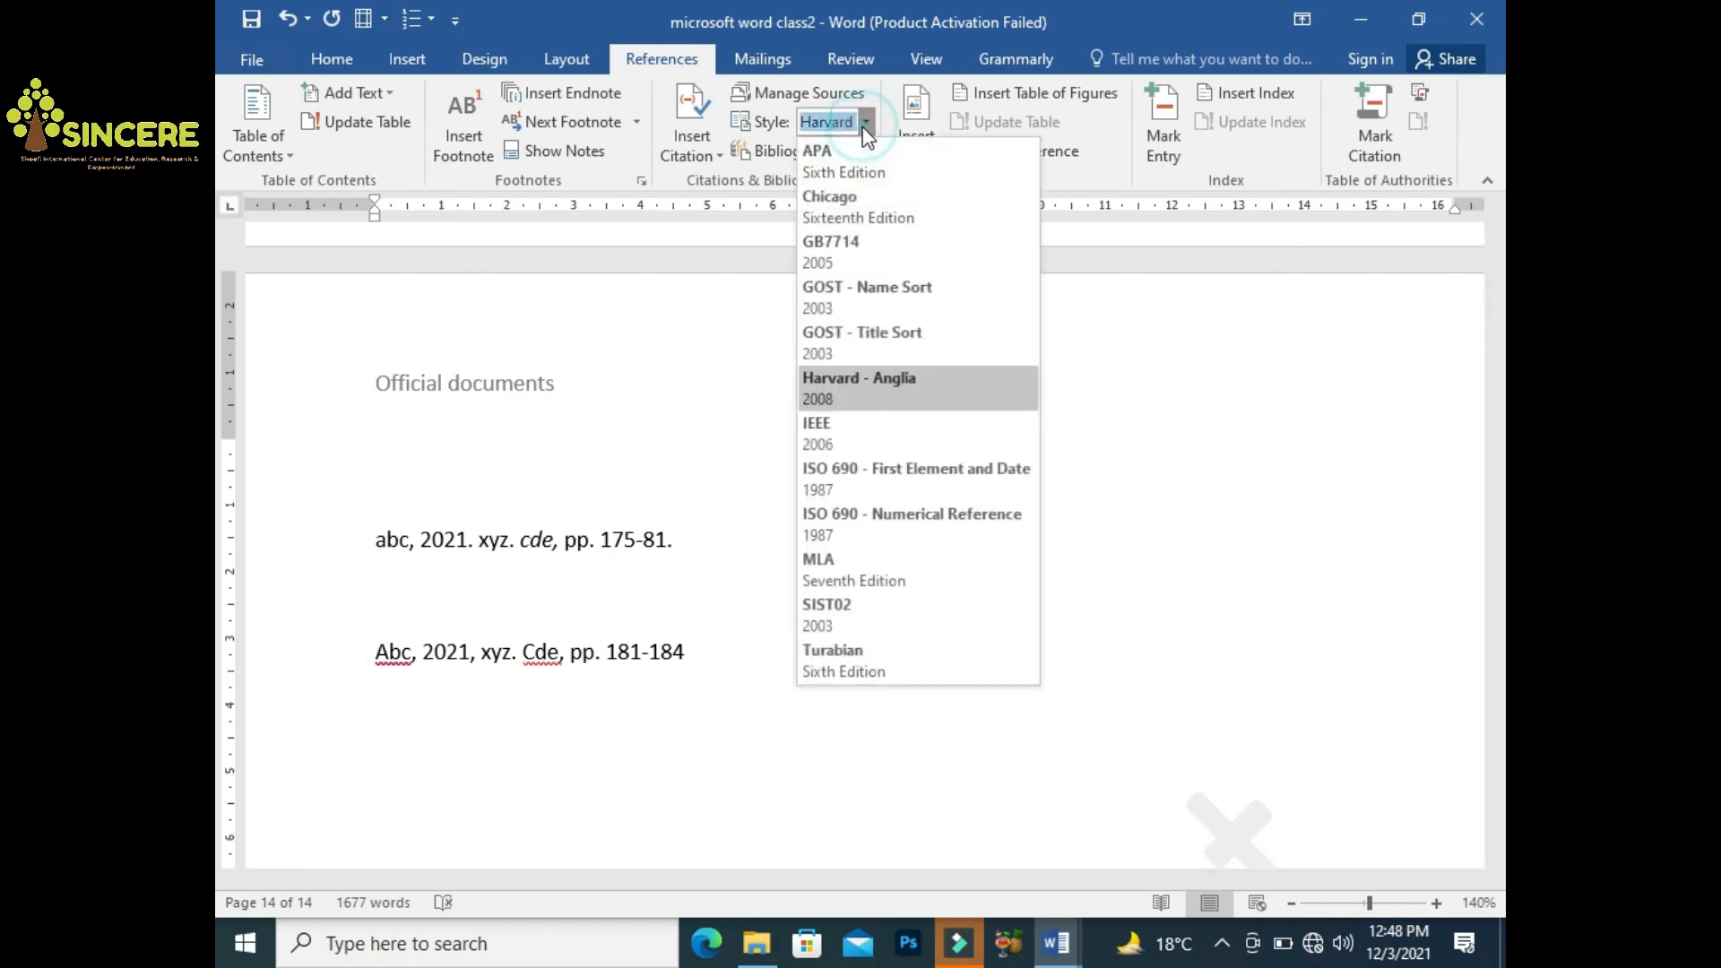
pyautogui.click(842, 166)
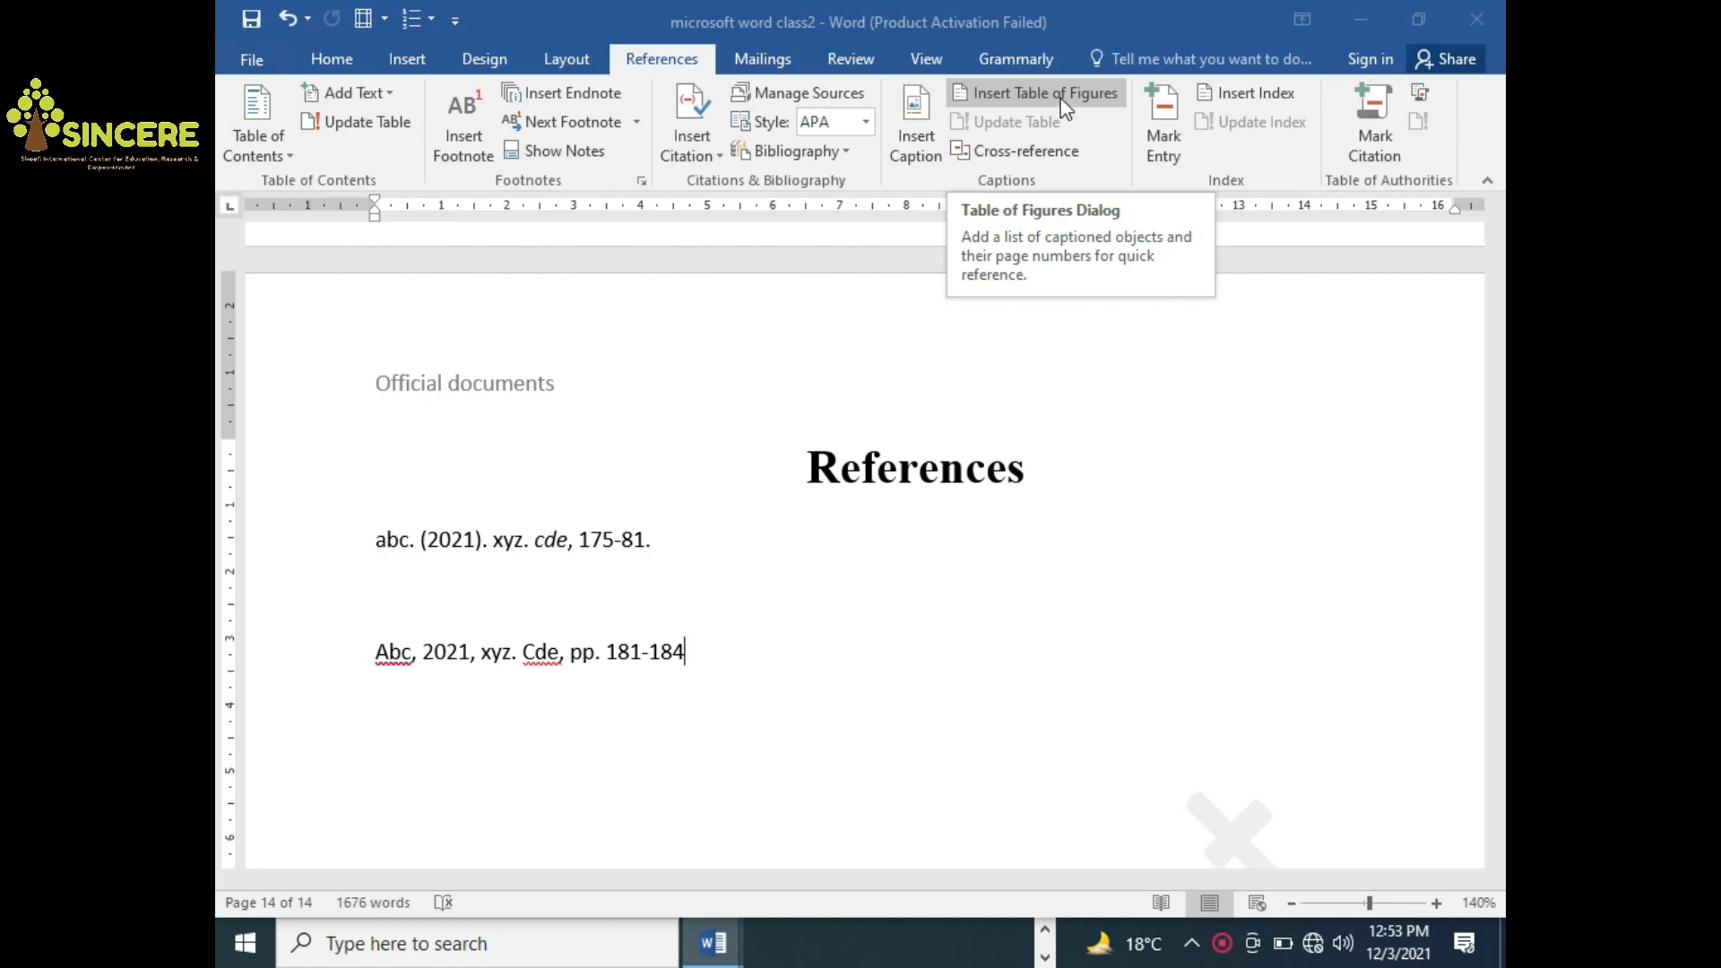
# Insert a table of four columns and two rows below the manual reference entry, leaving a blank line between them
pyautogui.press('Return')
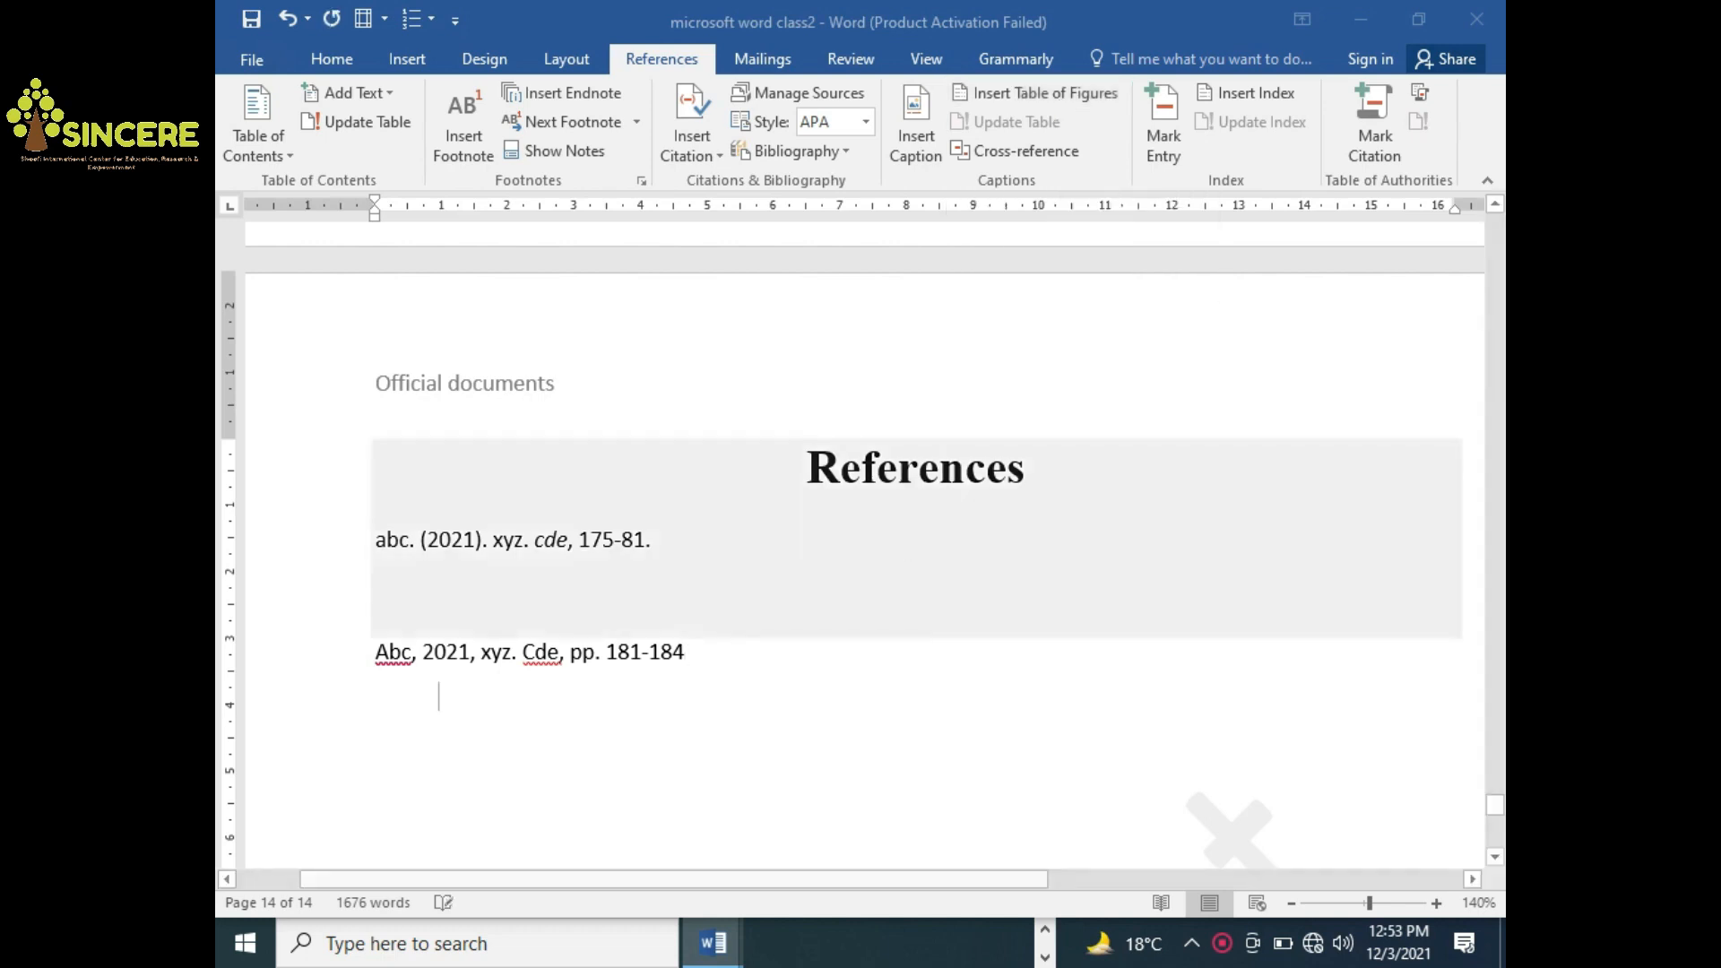
pyautogui.press('Return')
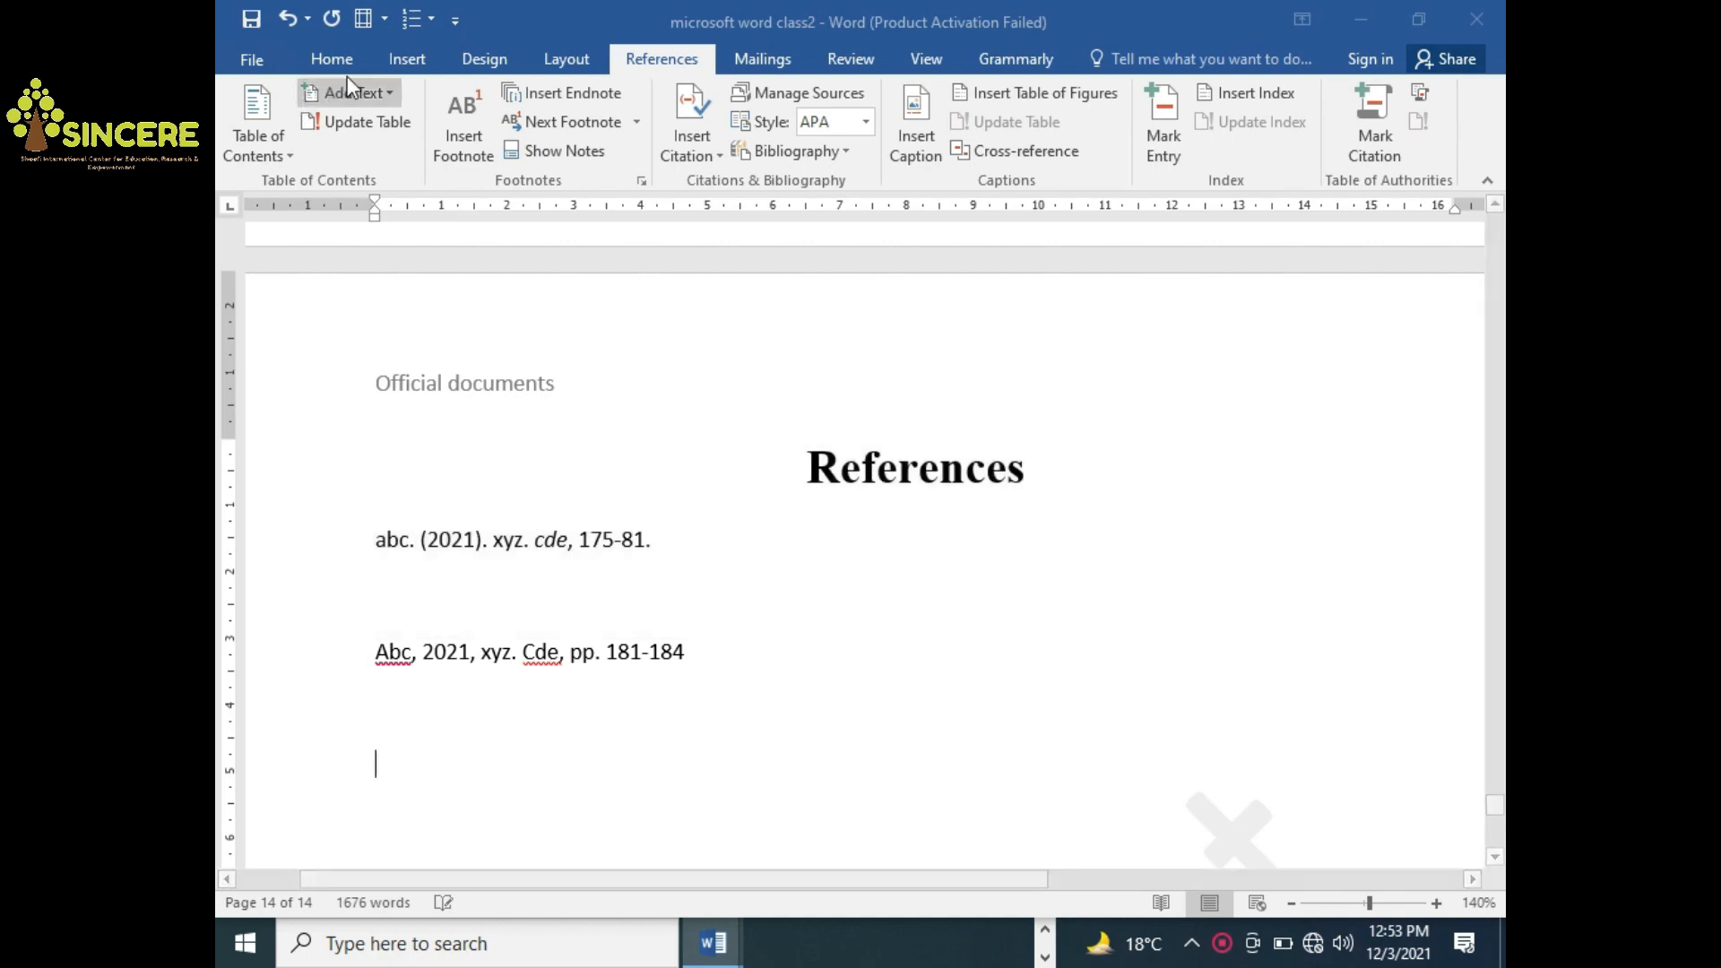
pyautogui.click(406, 64)
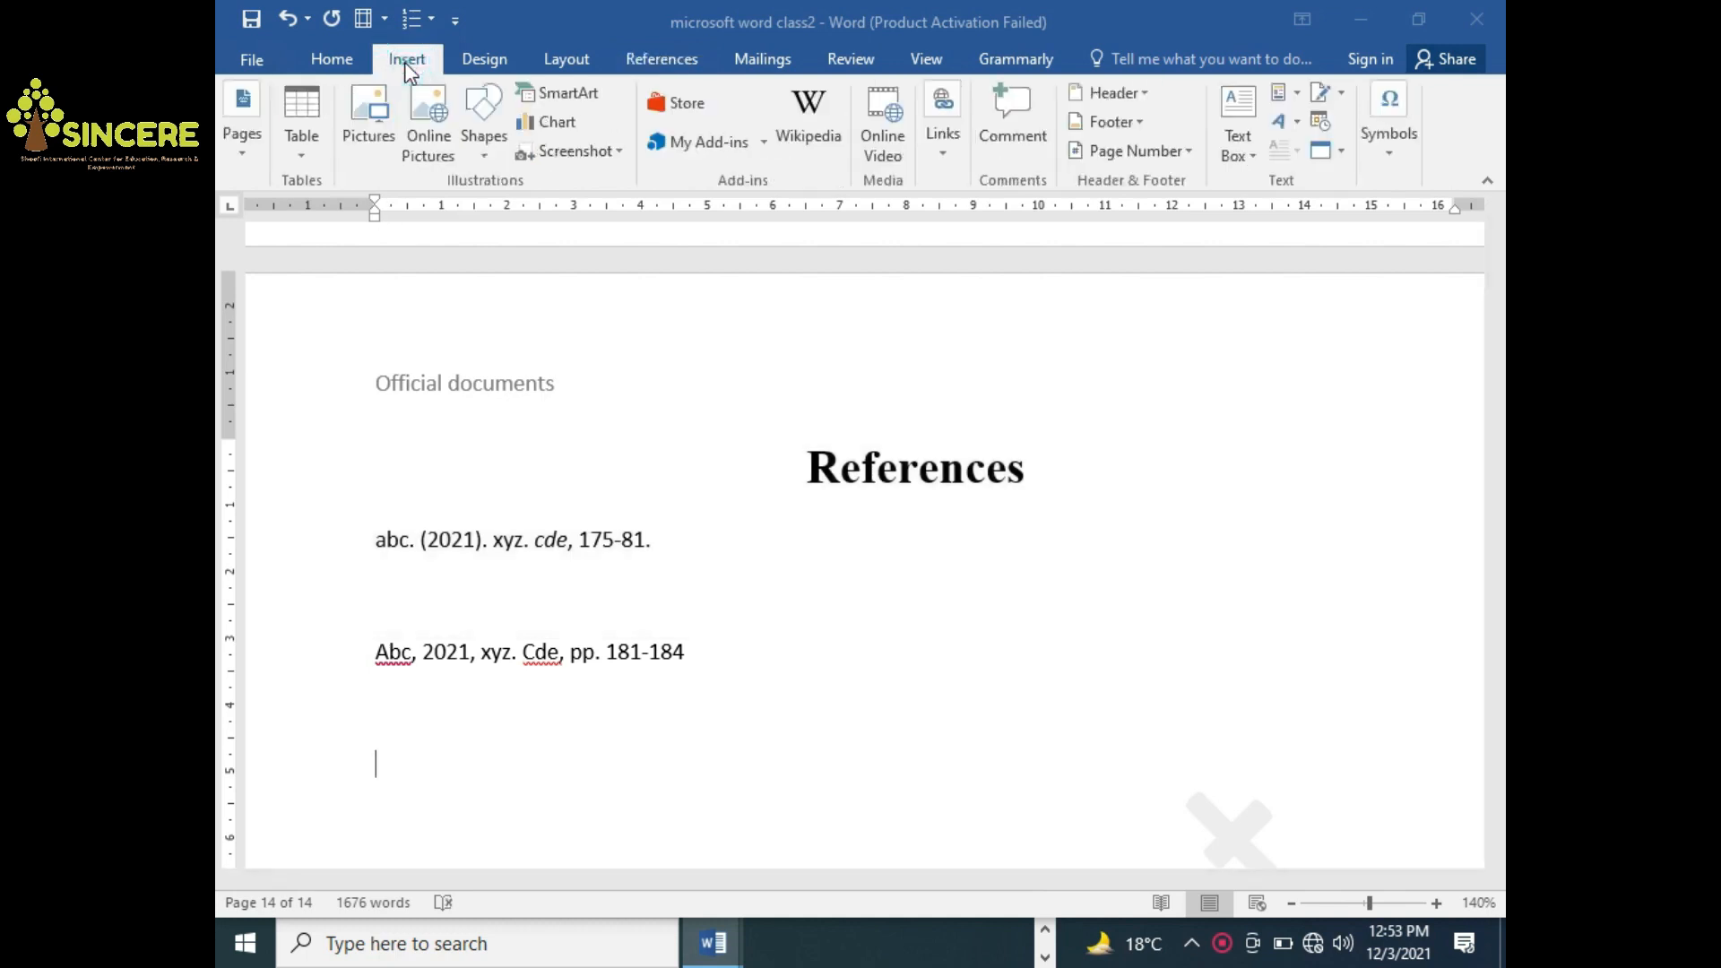
pyautogui.click(313, 124)
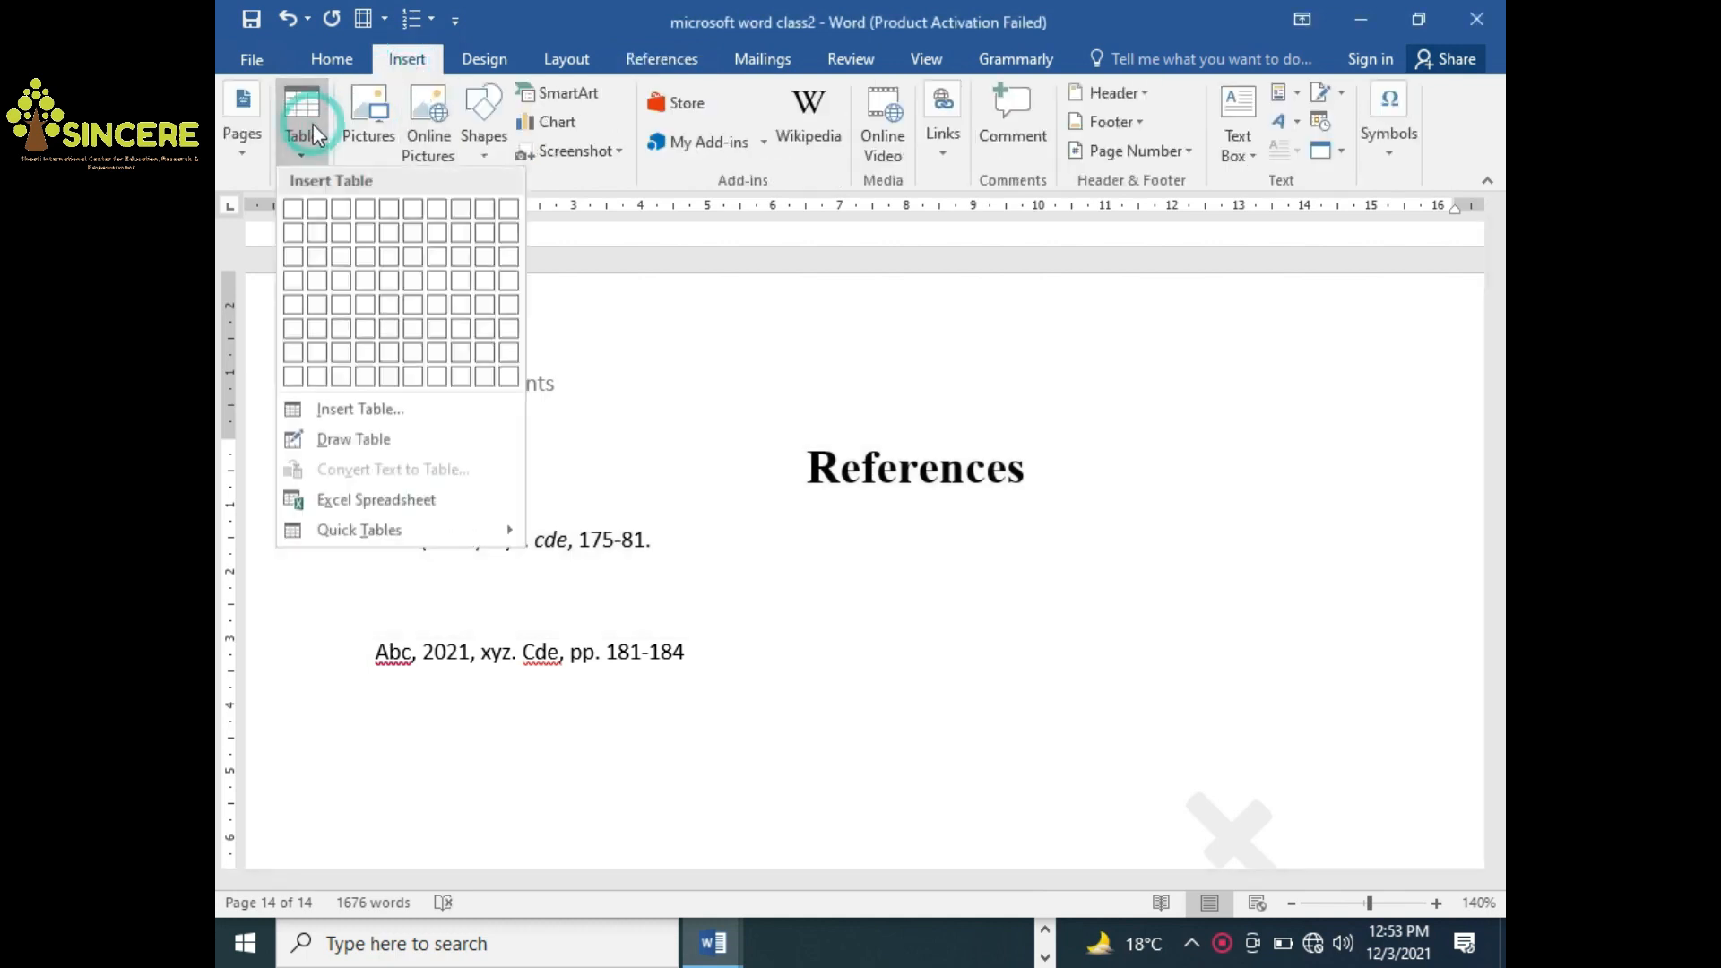
pyautogui.click(361, 247)
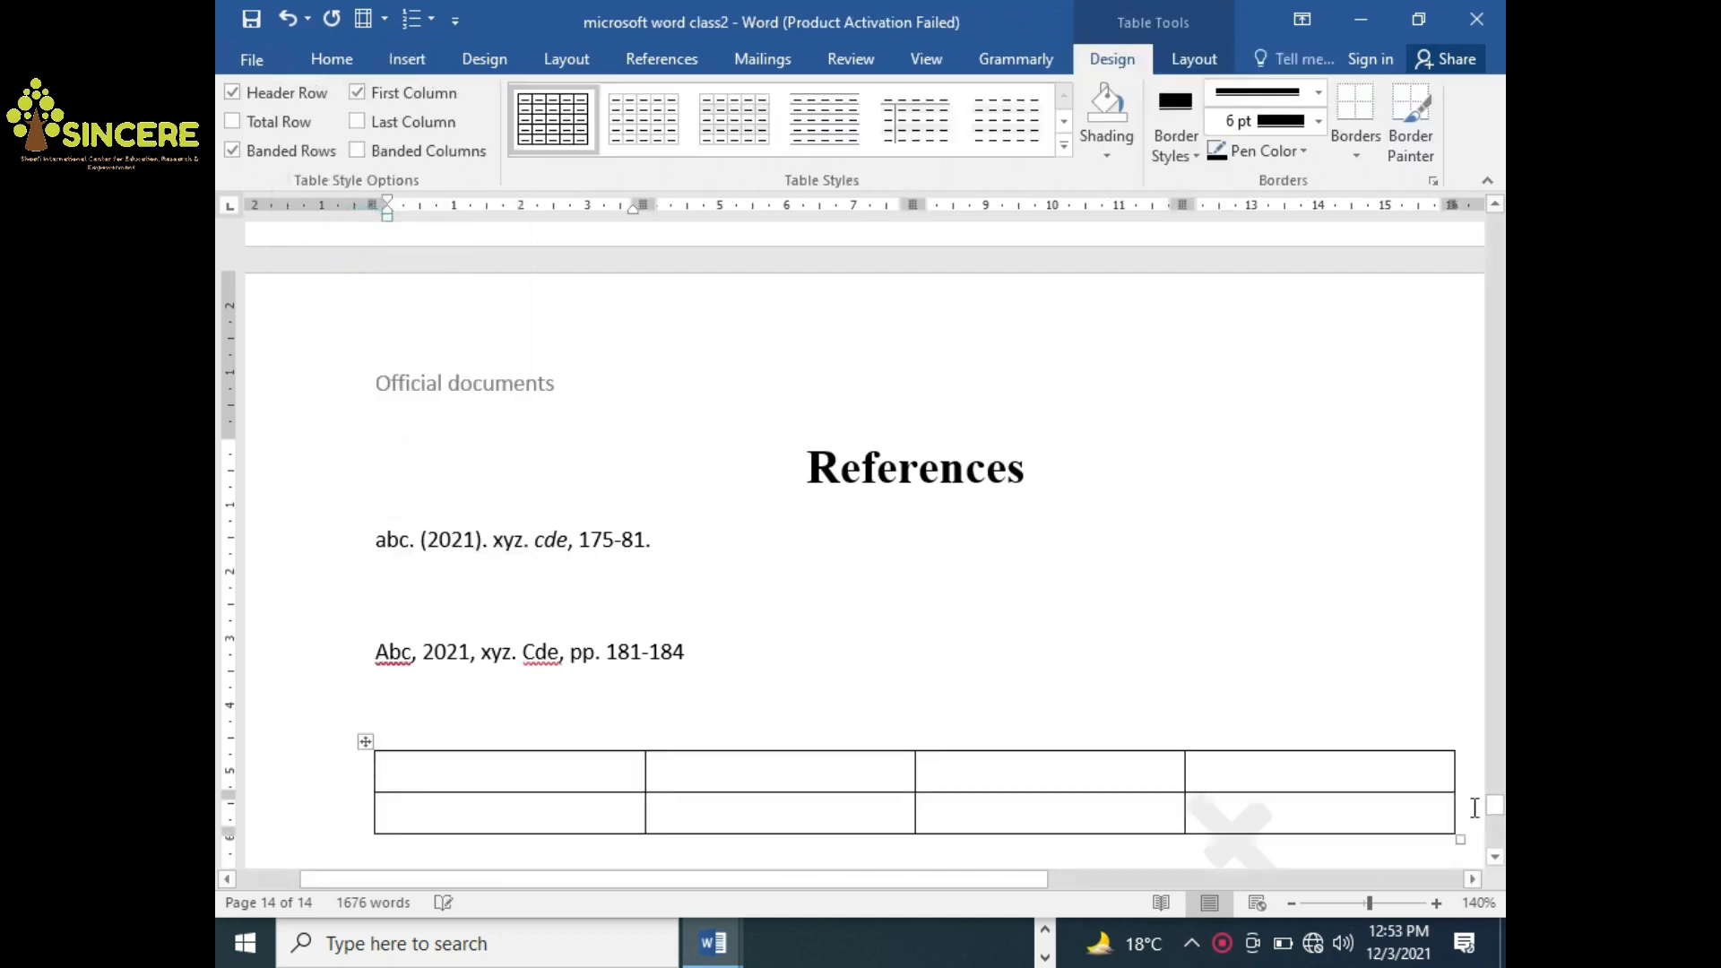
# Insert a second table of three columns and three rows below the first one, separated by an empty line
pyautogui.moveTo(1497, 807); pyautogui.dragTo(1497, 815)
pyautogui.click(715, 657)
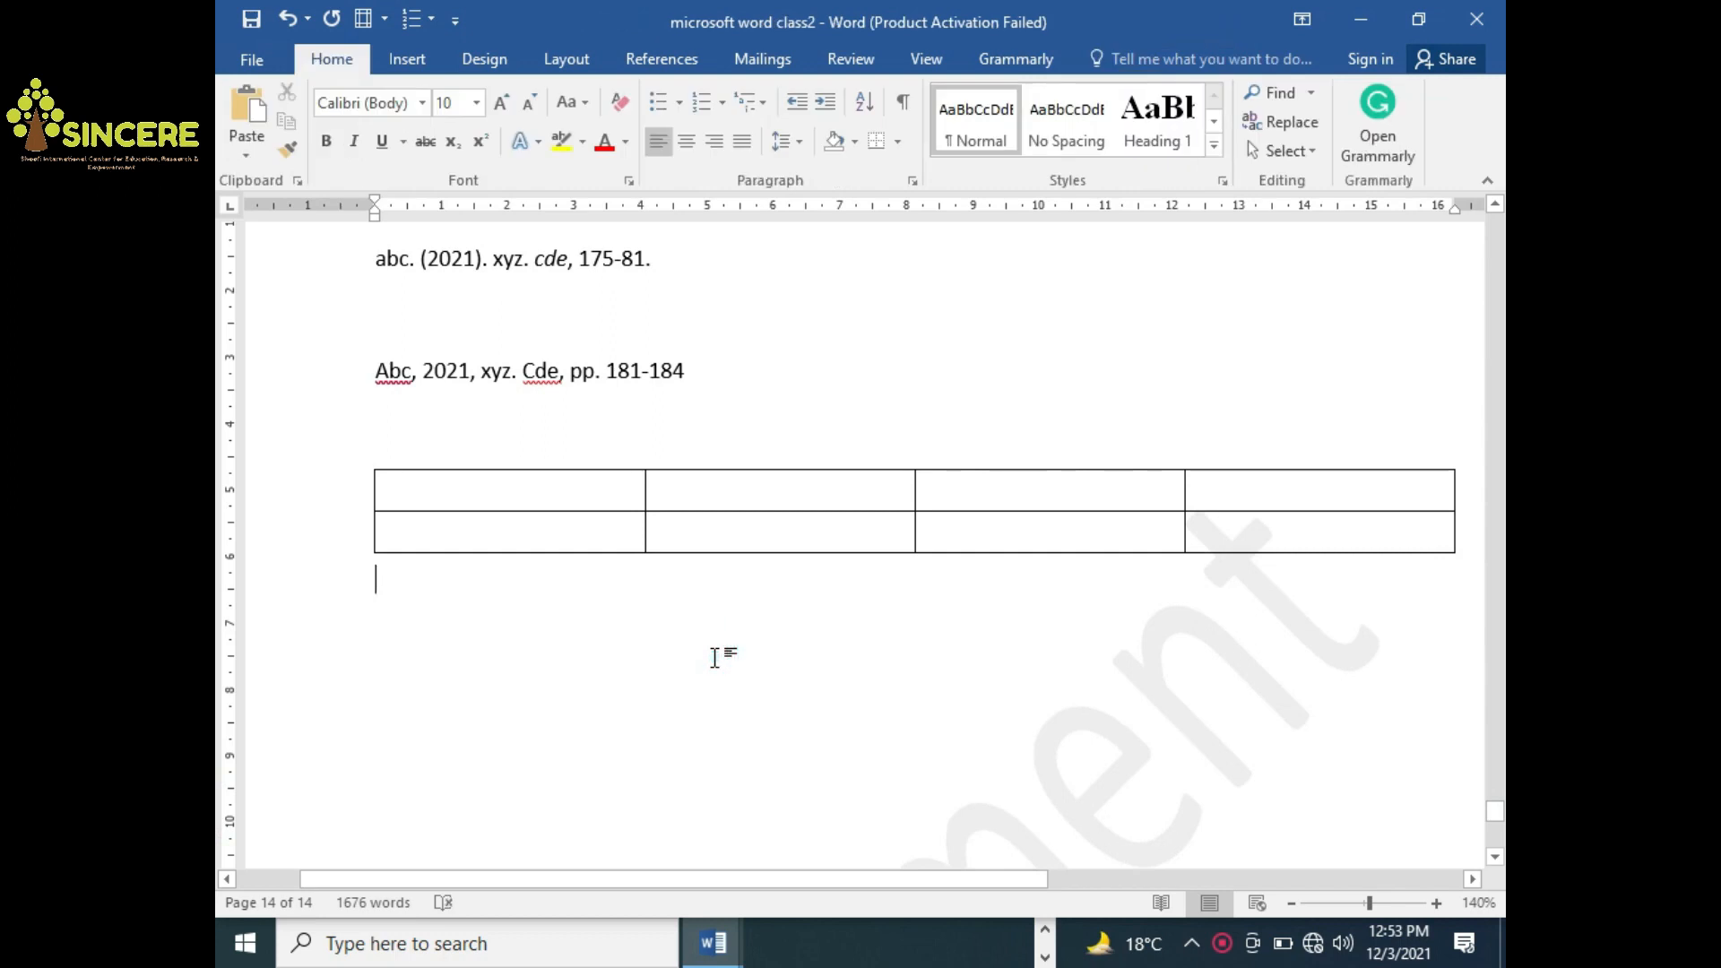
pyautogui.press('Return')
pyautogui.click(400, 52)
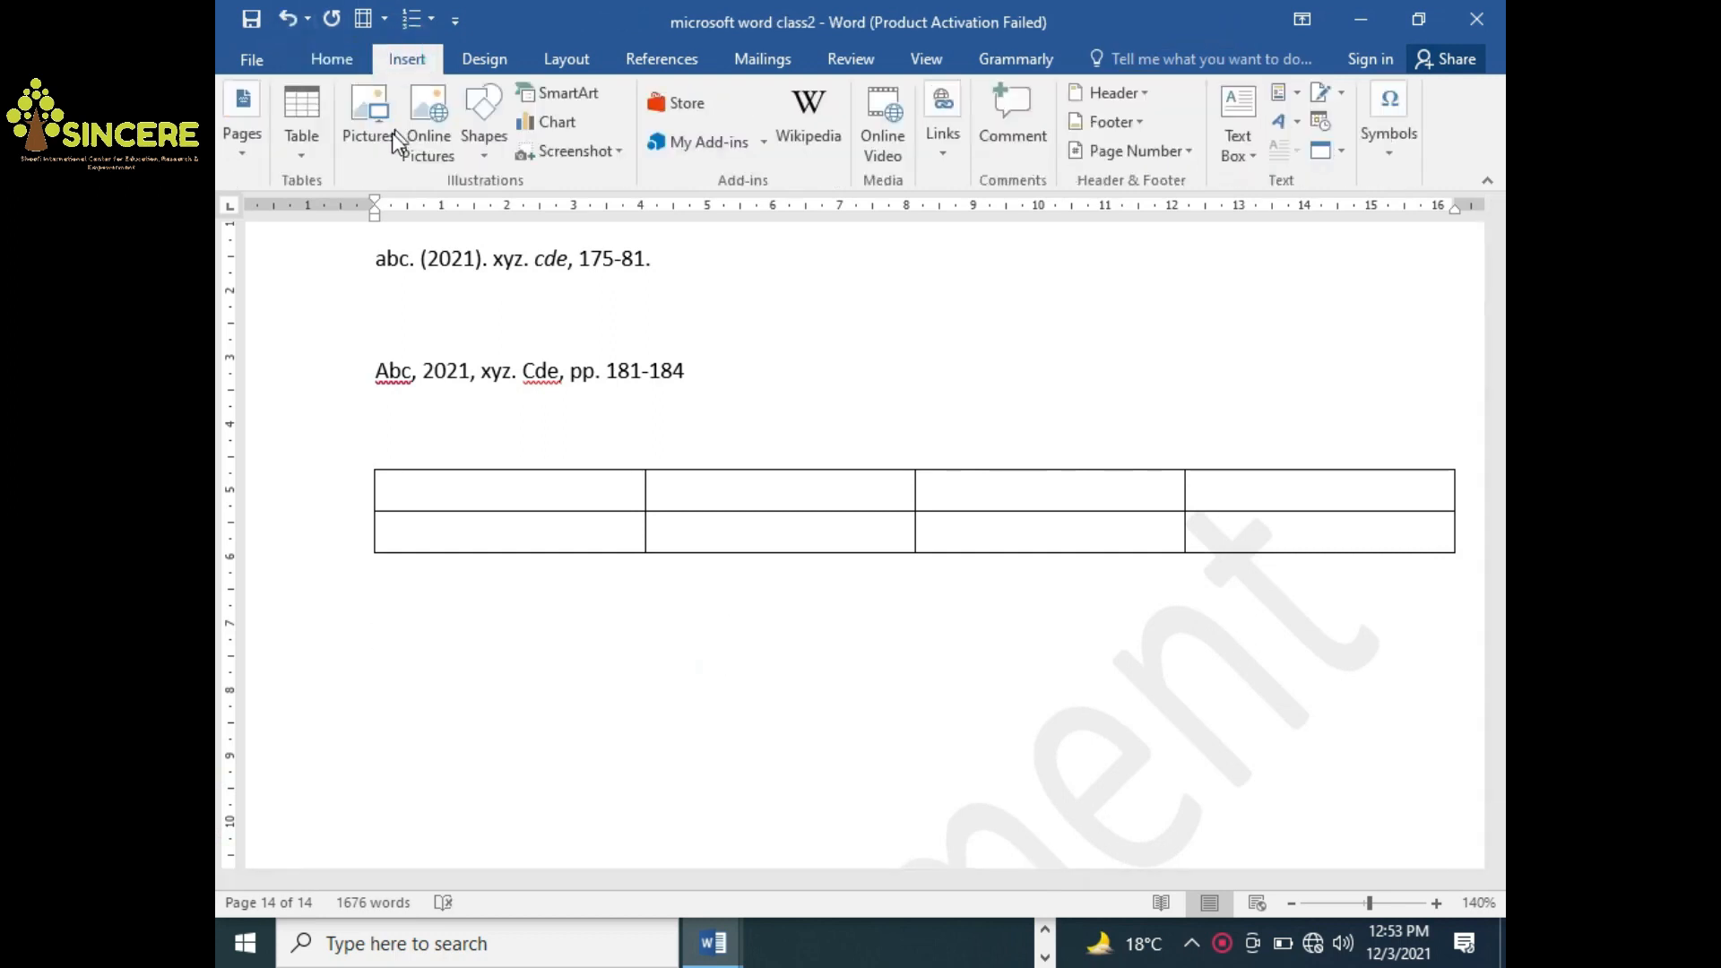
pyautogui.click(314, 149)
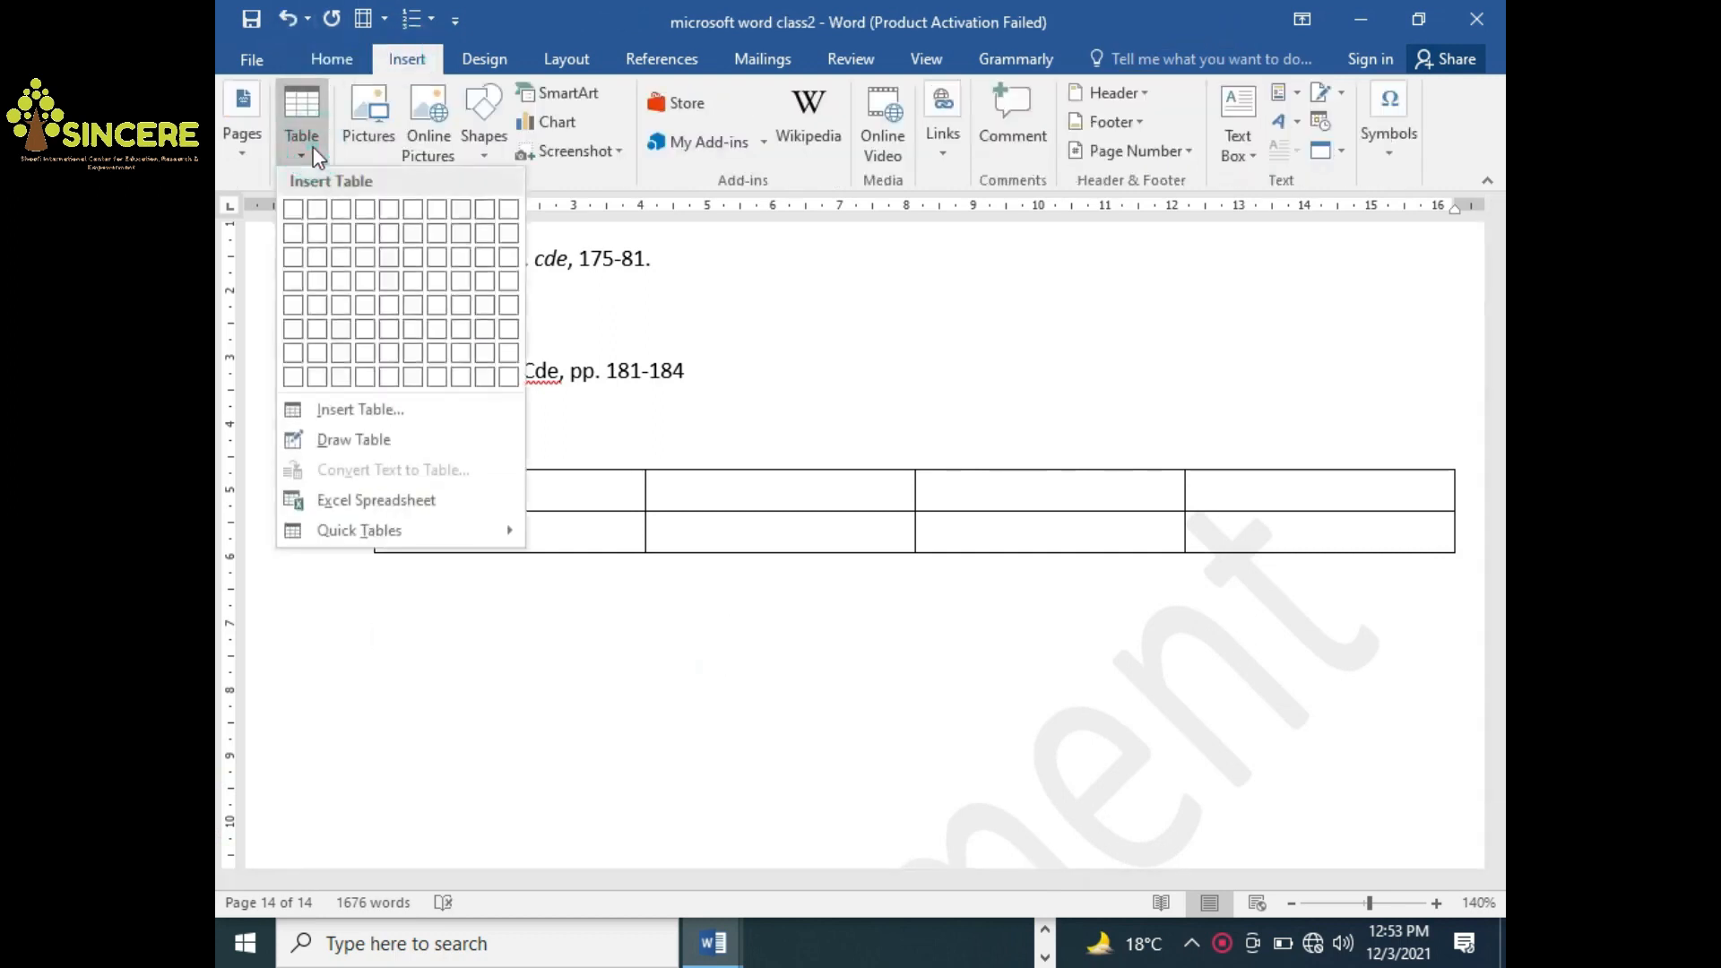
pyautogui.click(343, 262)
# Add the centred title Table abc on the empty line above the first table
pyautogui.click(551, 456)
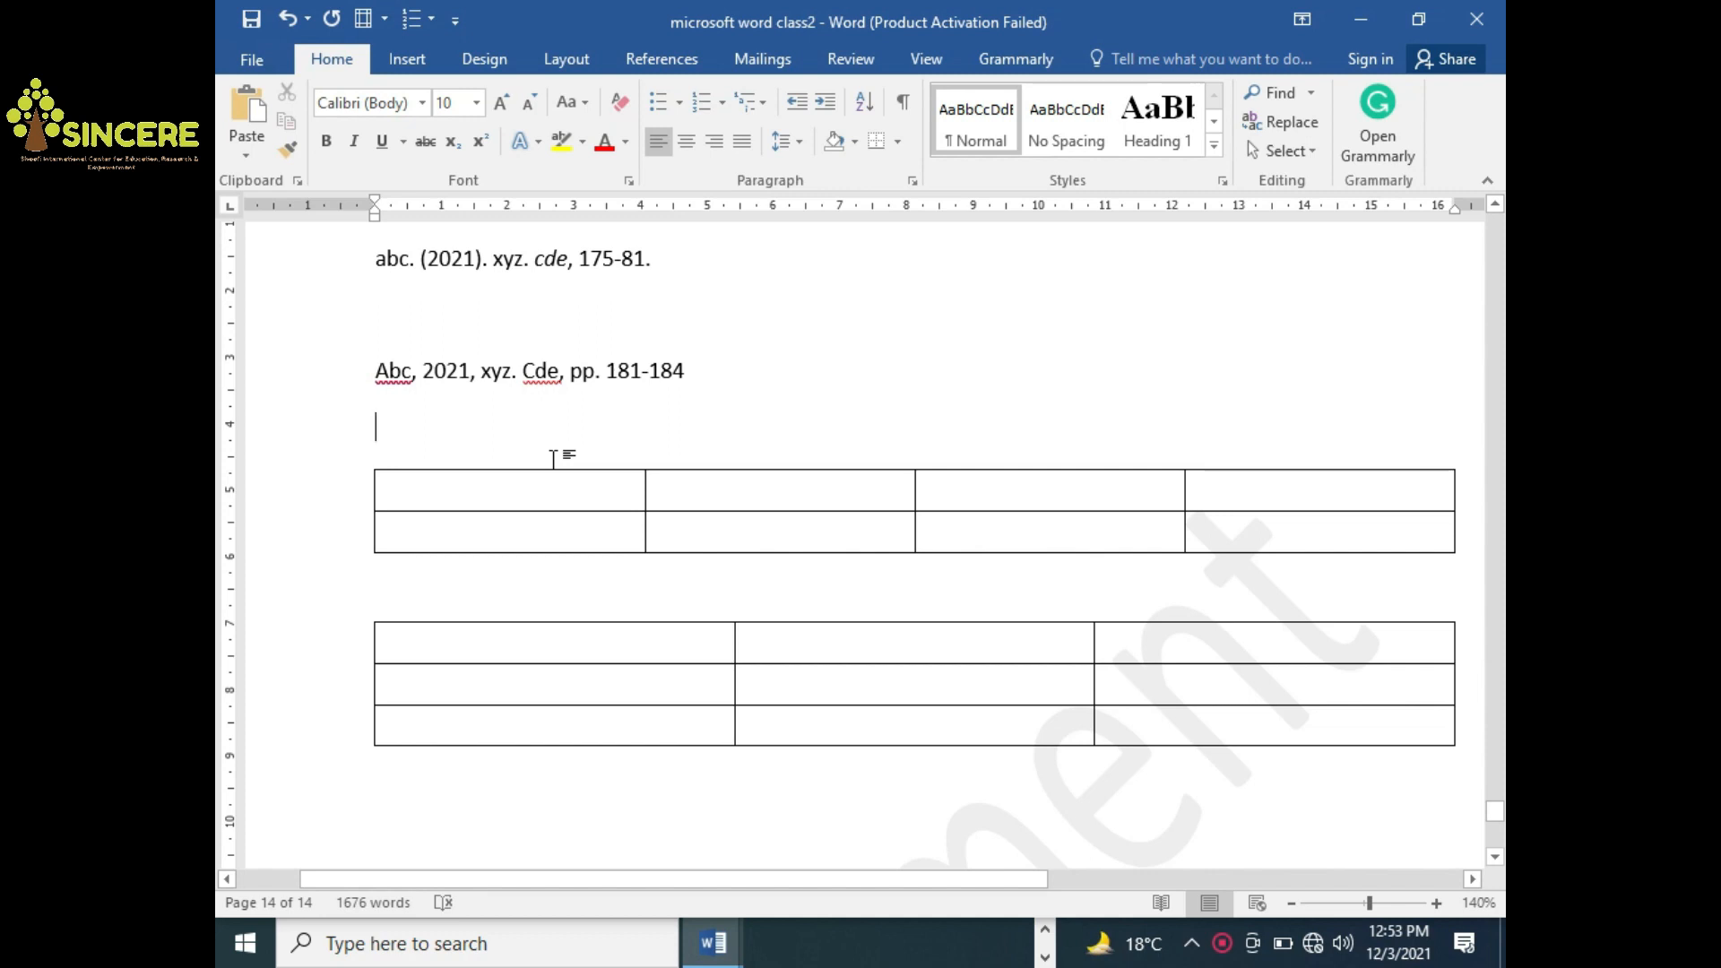
pyautogui.hotkey('ctrl', 'e')
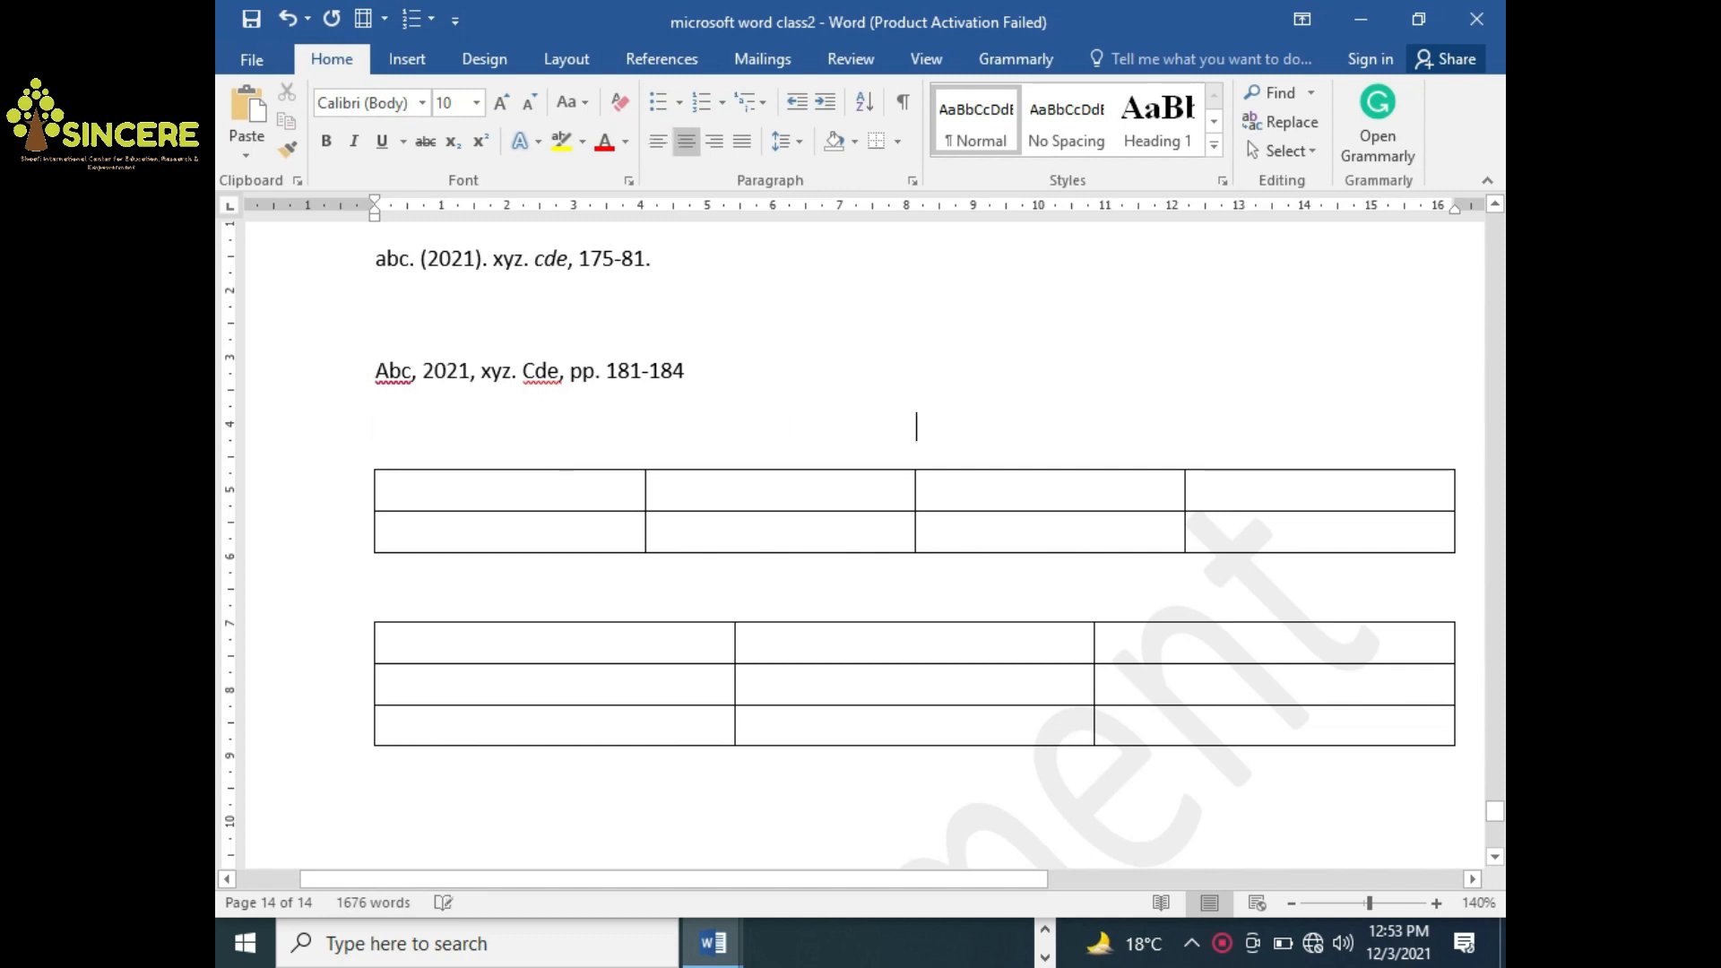
pyautogui.write('table abc')
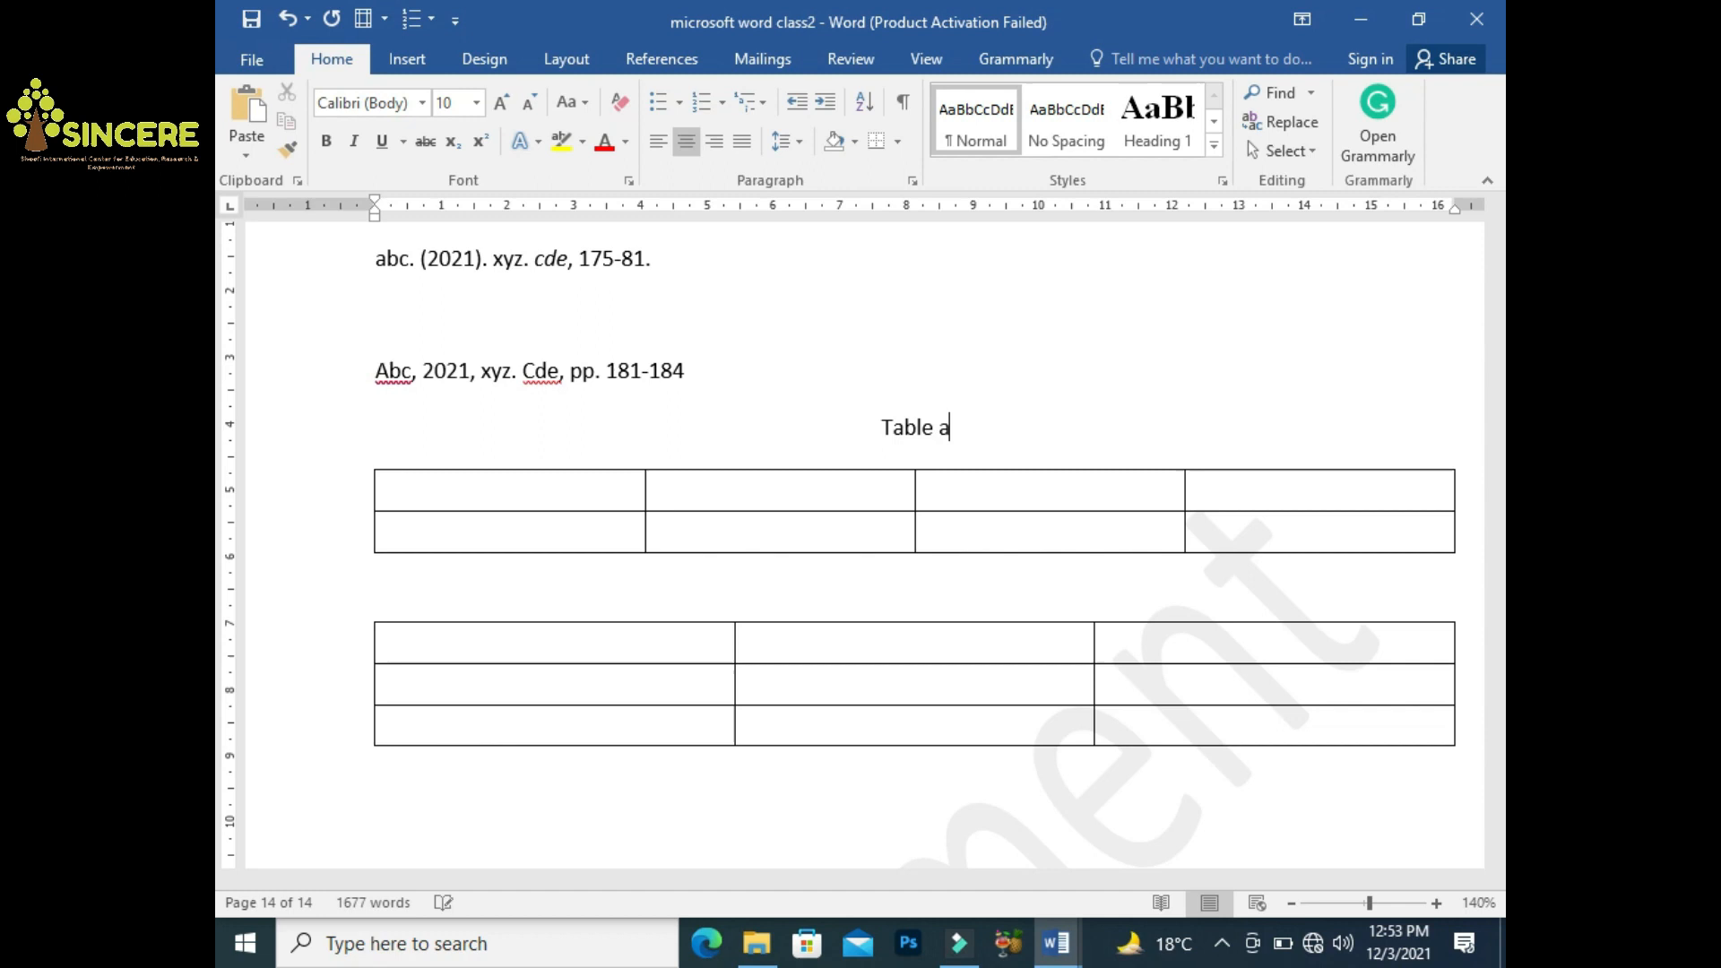
# Add the centred title Table cde above the second table, with a blank line separating it from the first table
pyautogui.click(827, 610)
pyautogui.write('Ab')
pyautogui.press('BackSpace')
pyautogui.press('BackSpace')
pyautogui.hotkey('ctrl', 'e')
pyautogui.write('Table cde')
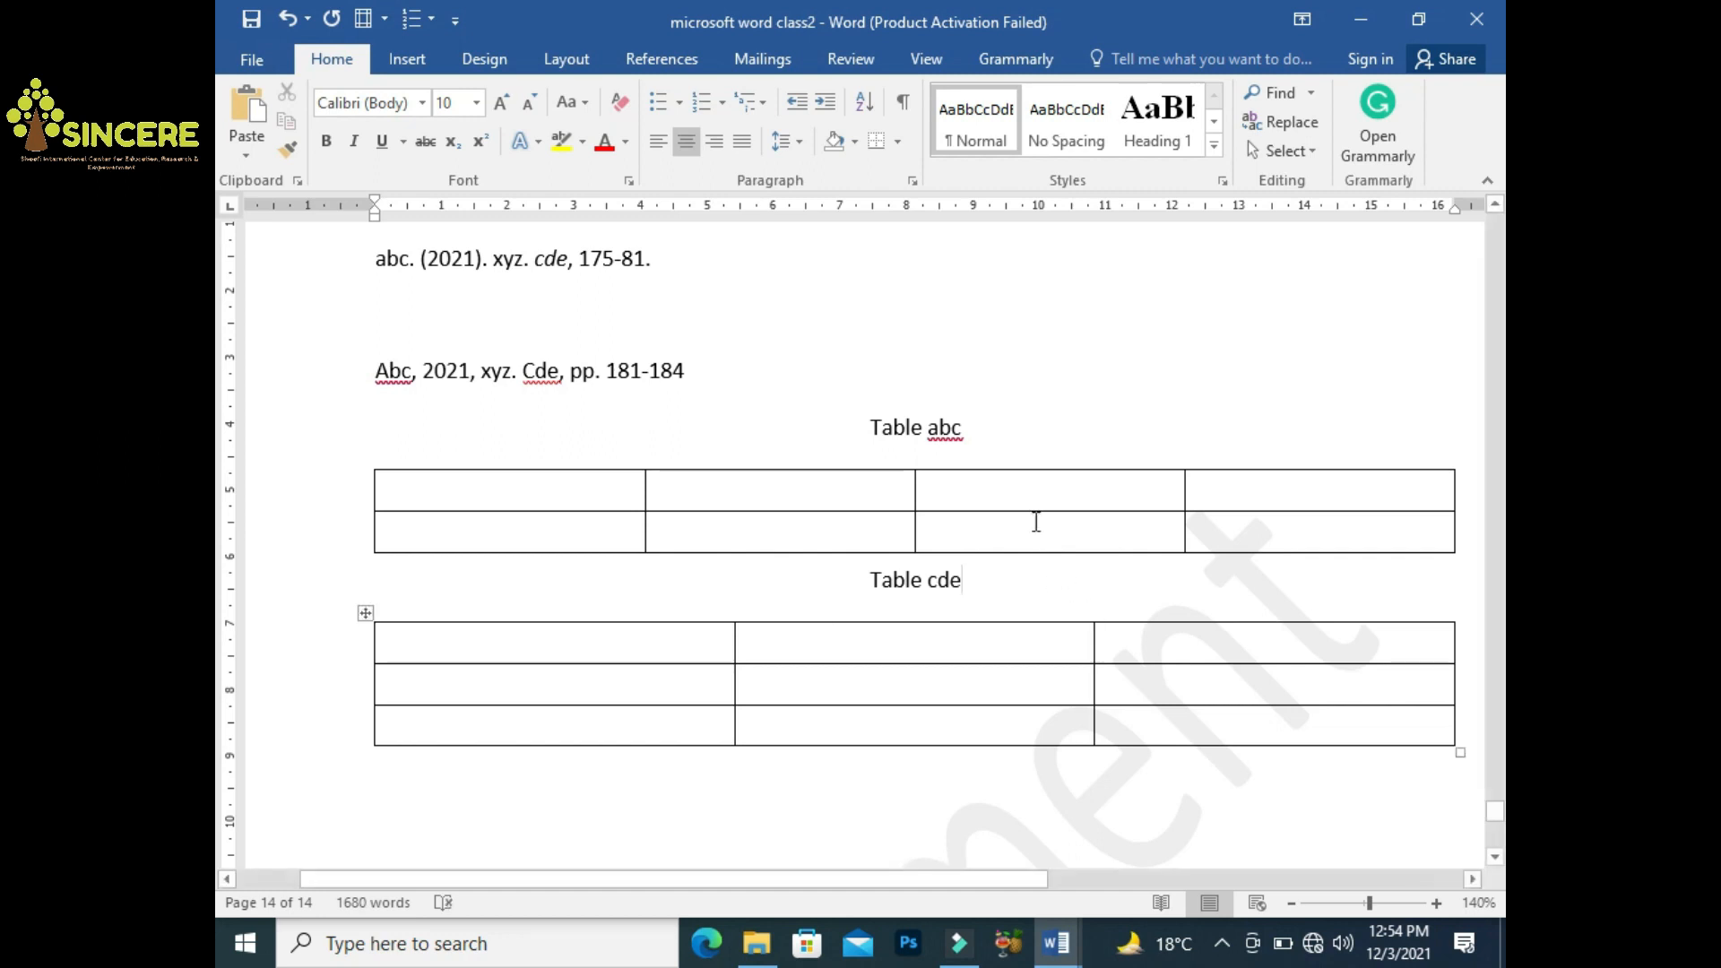
pyautogui.click(865, 580)
pyautogui.press('Return')
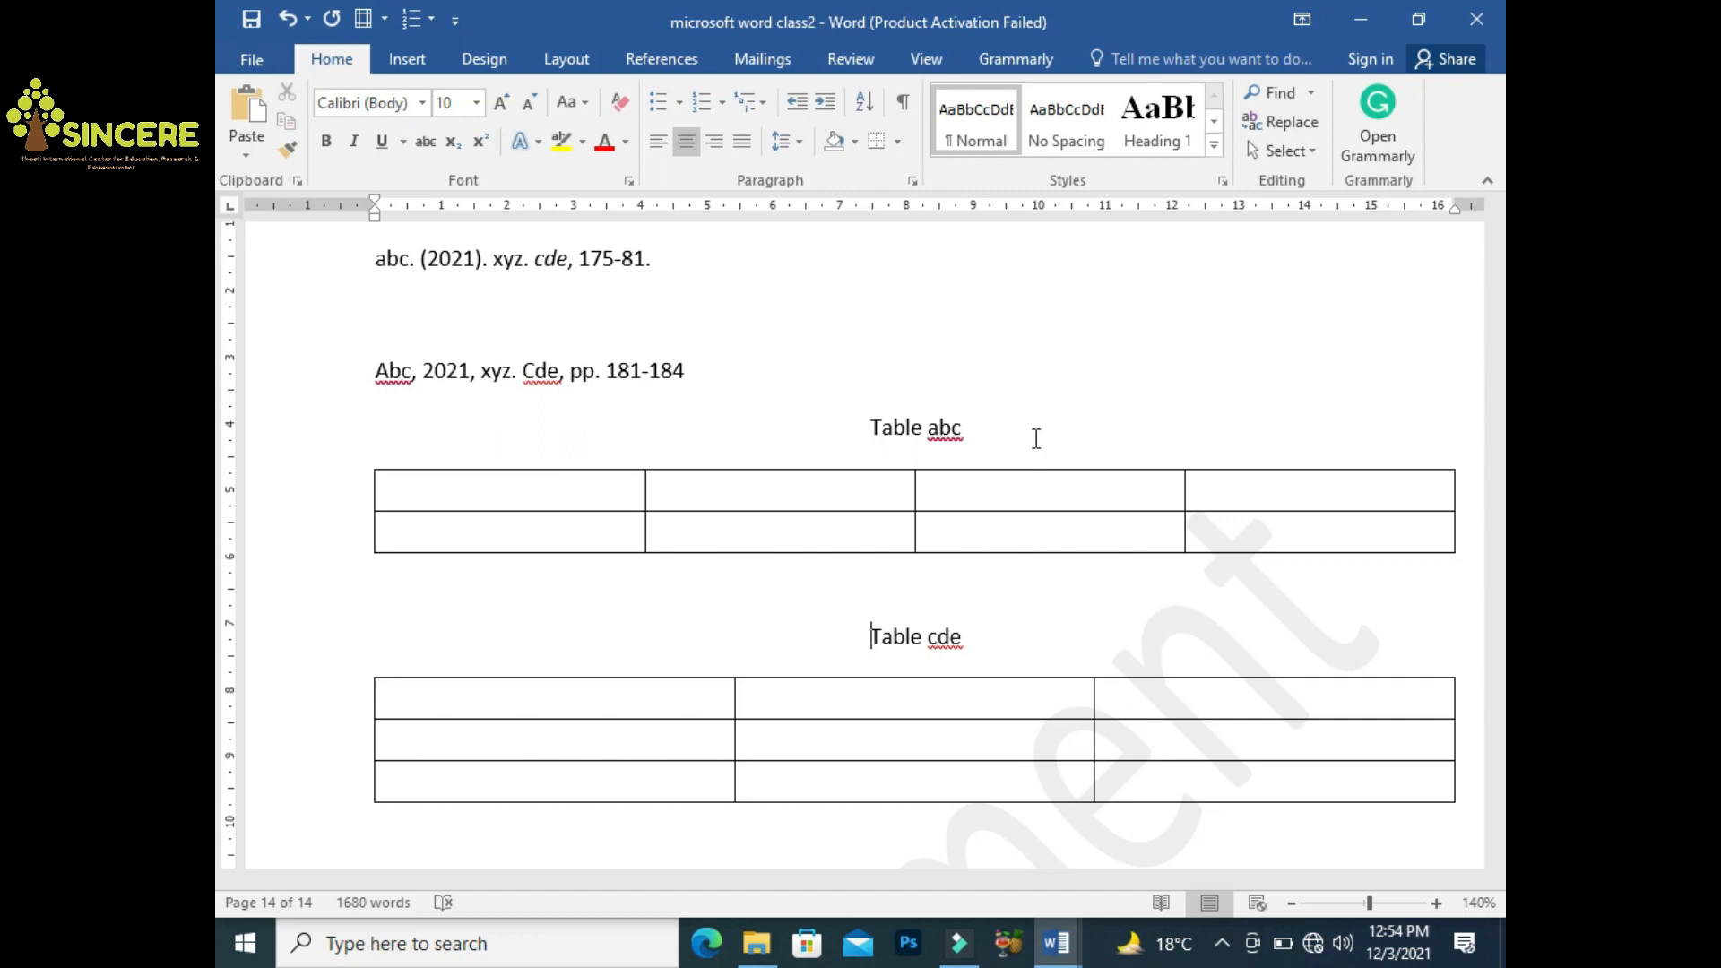
# Insert a caption with the new label "Table 4." into the title above the first table
pyautogui.click(923, 428)
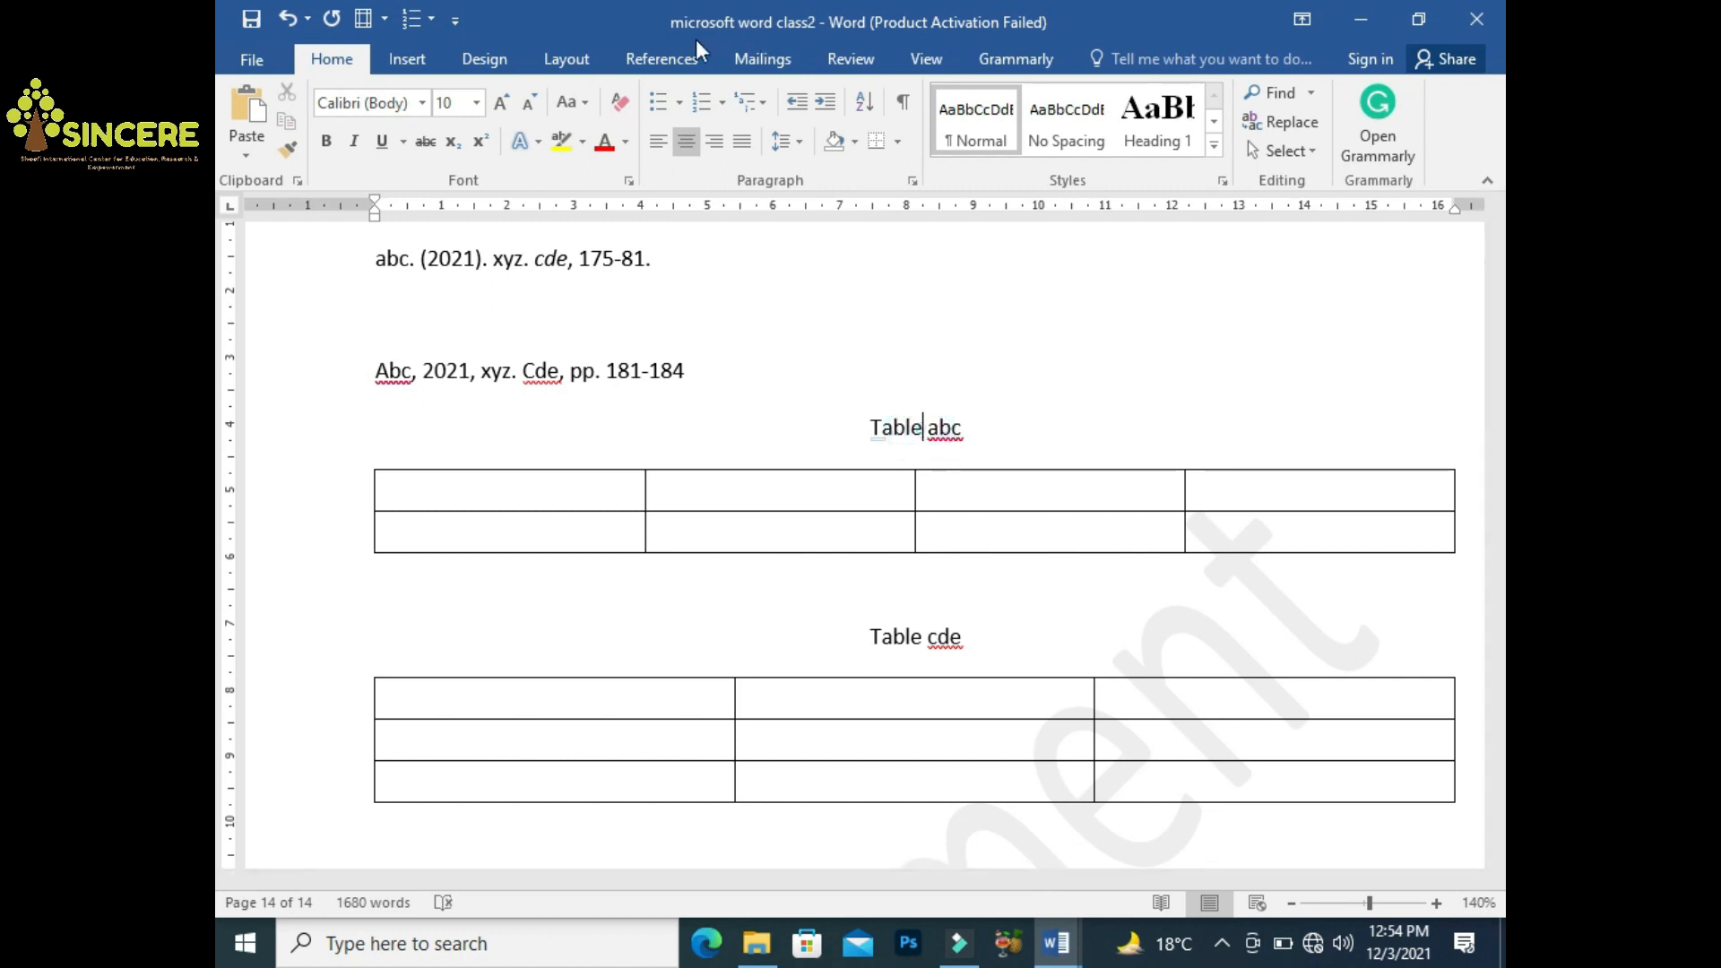
pyautogui.click(677, 59)
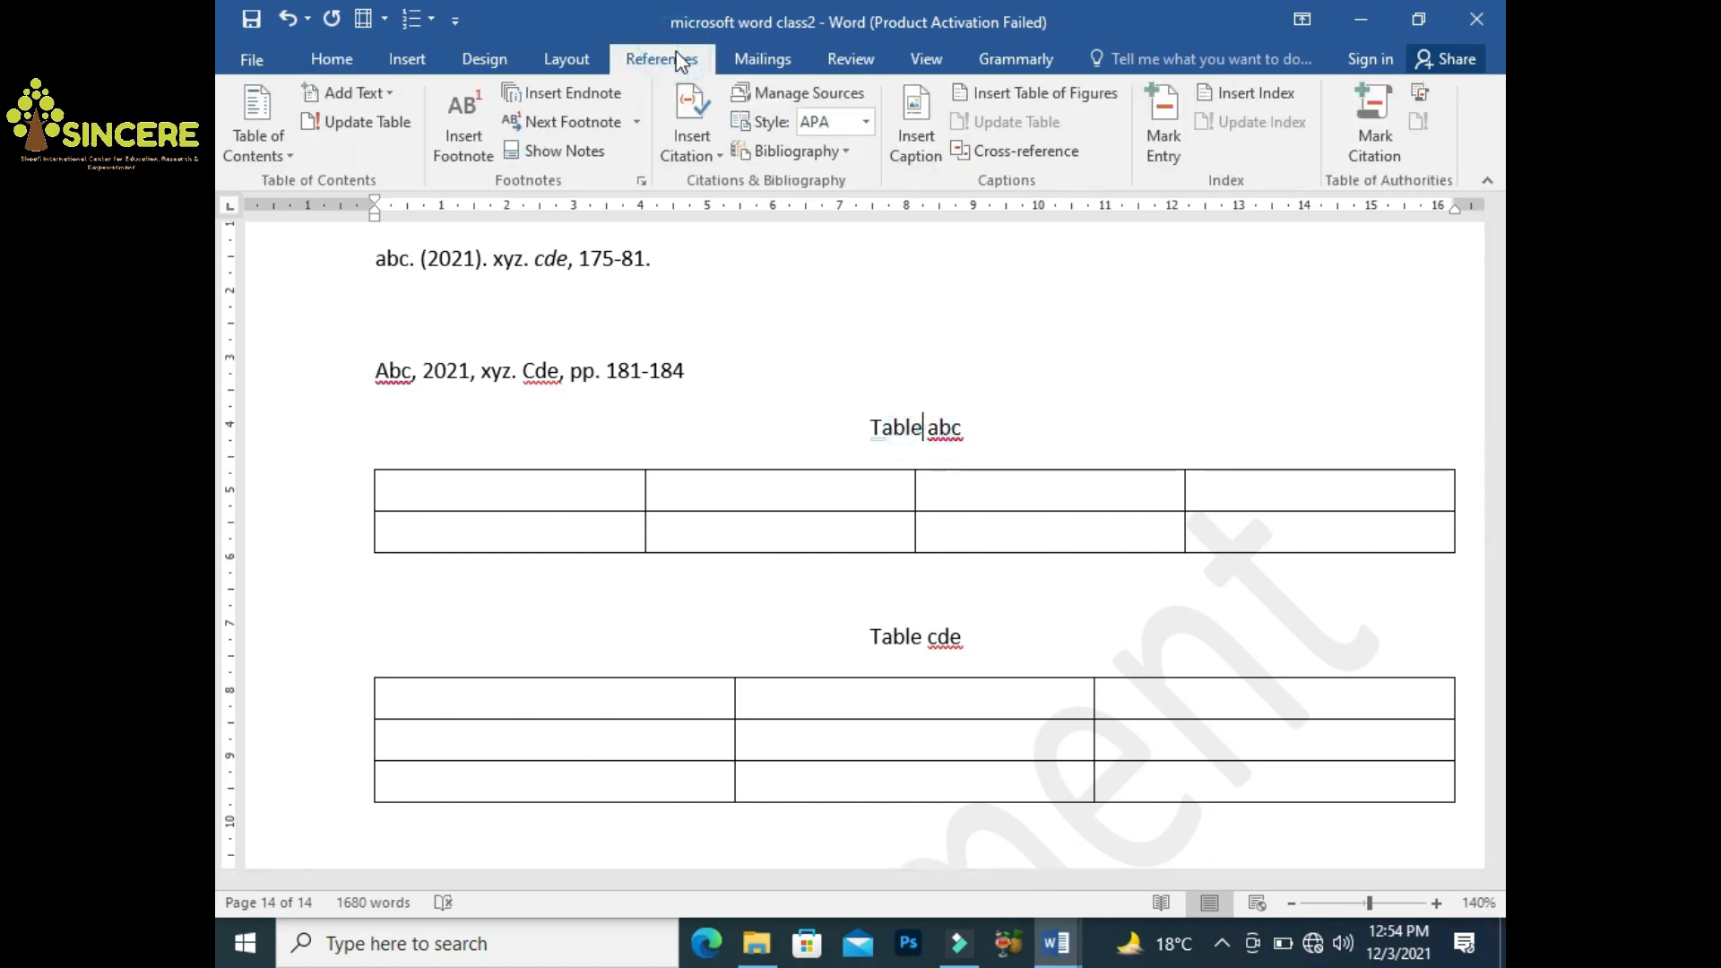
pyautogui.click(921, 161)
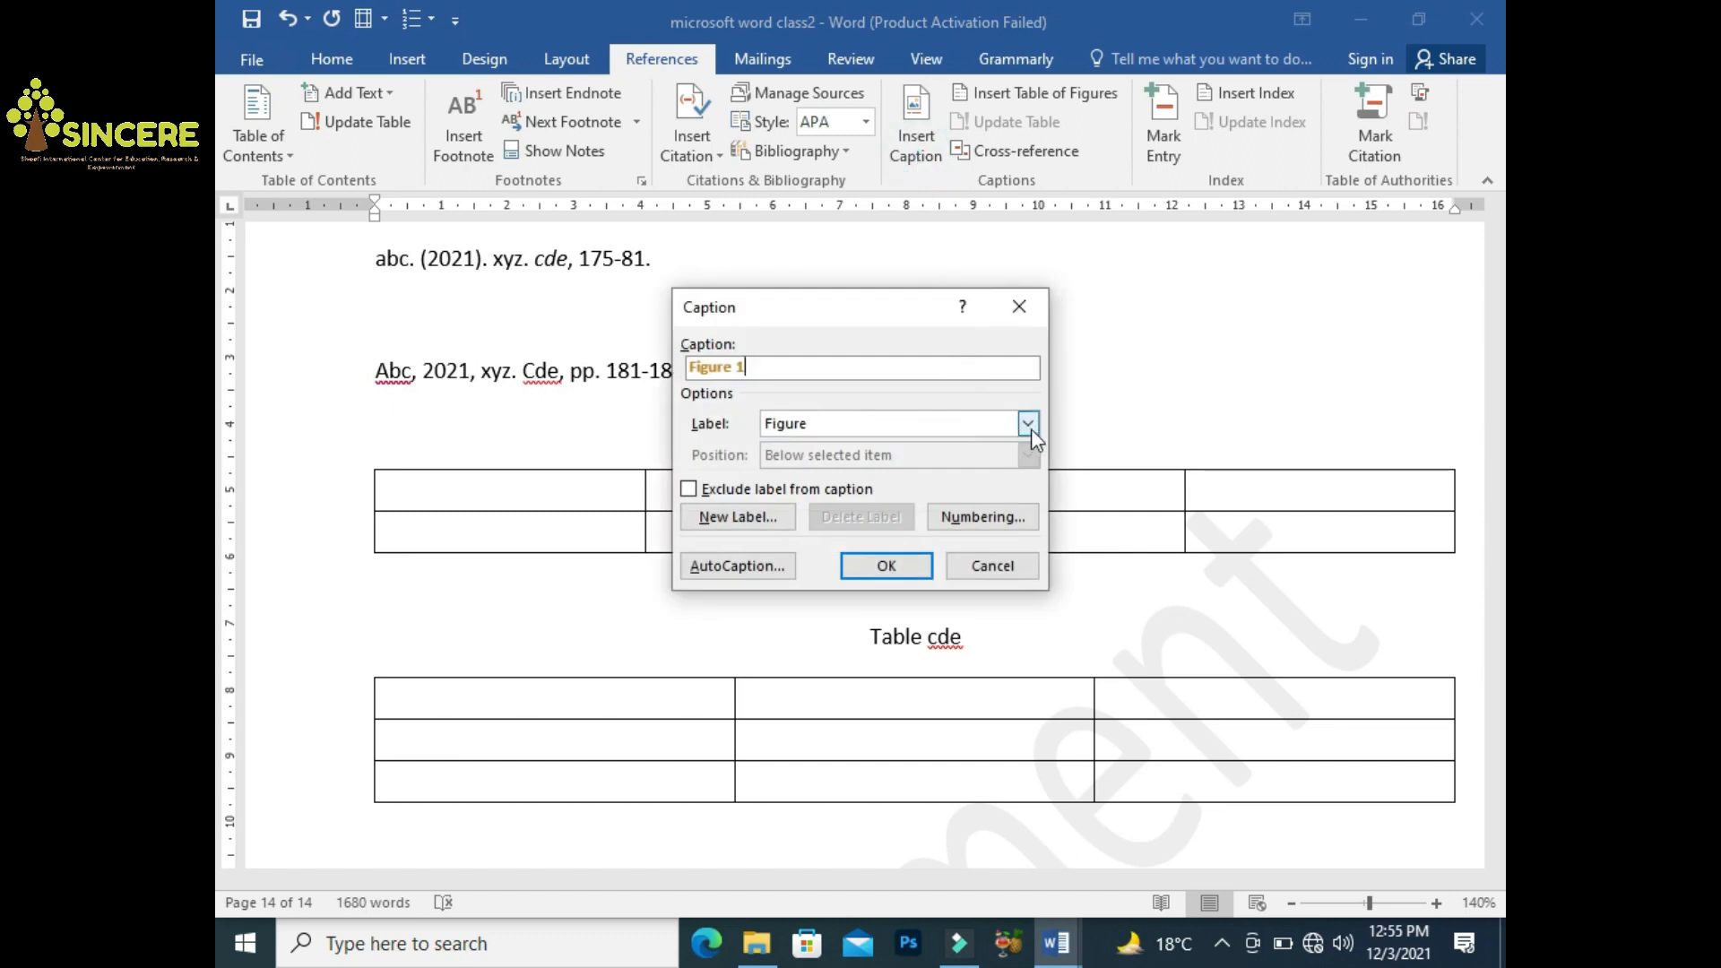
pyautogui.click(1028, 425)
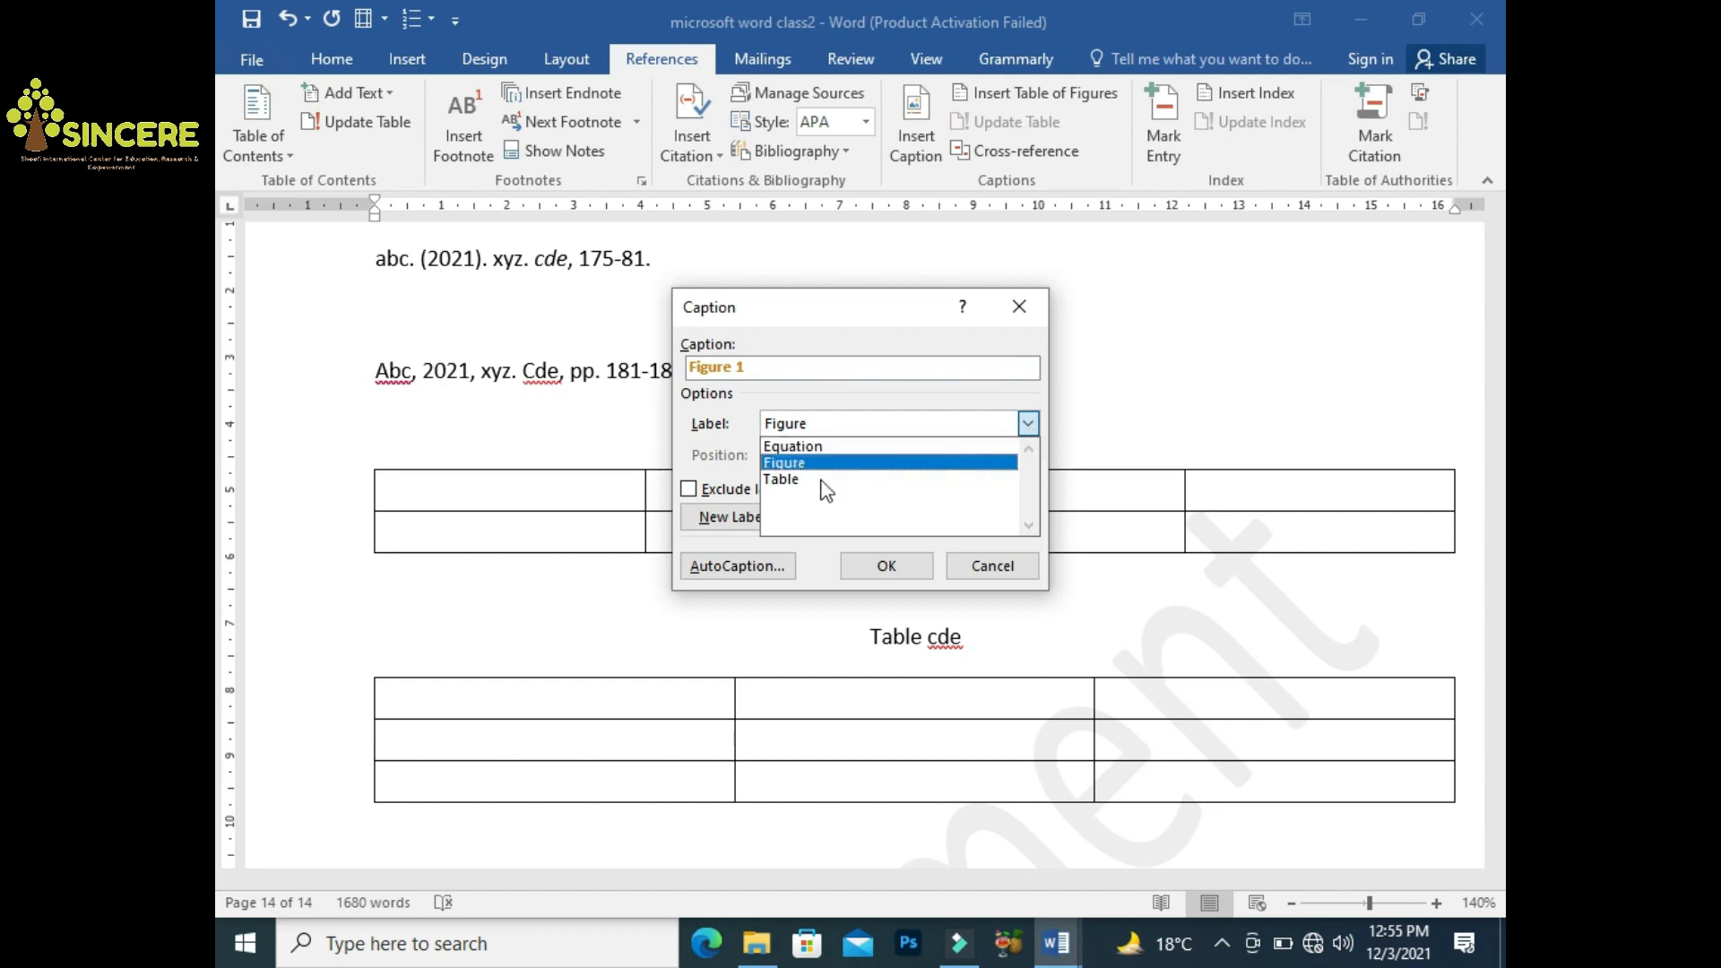
pyautogui.click(818, 543)
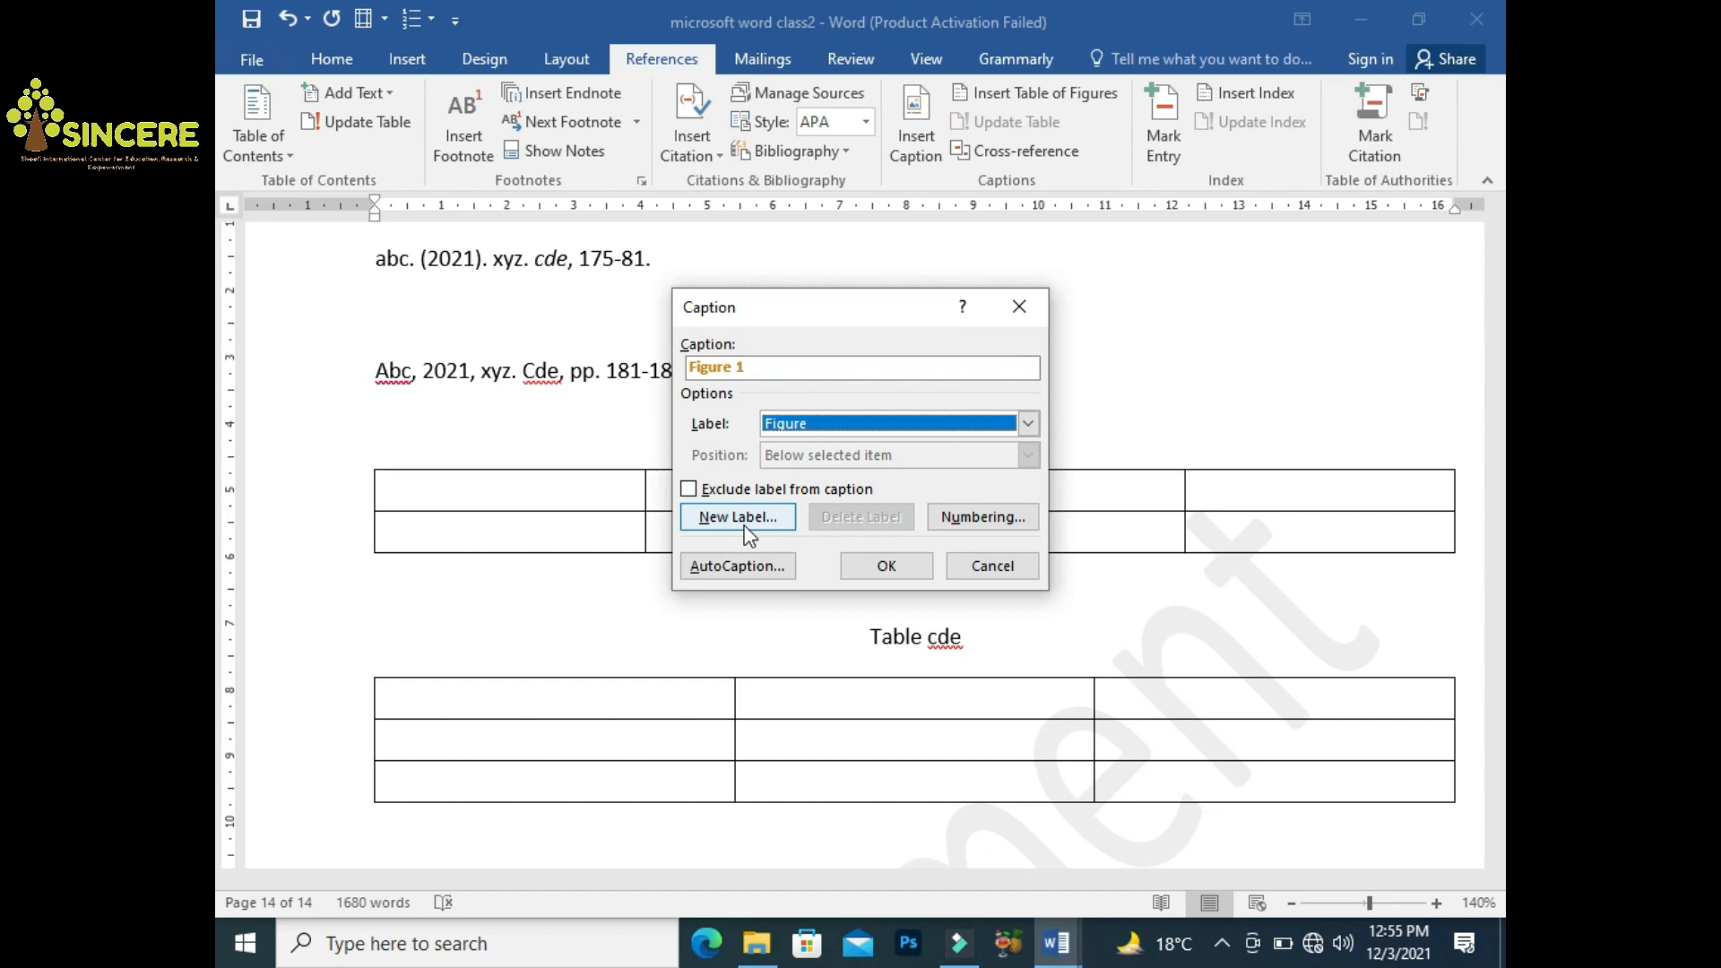
pyautogui.click(1028, 425)
pyautogui.click(900, 480)
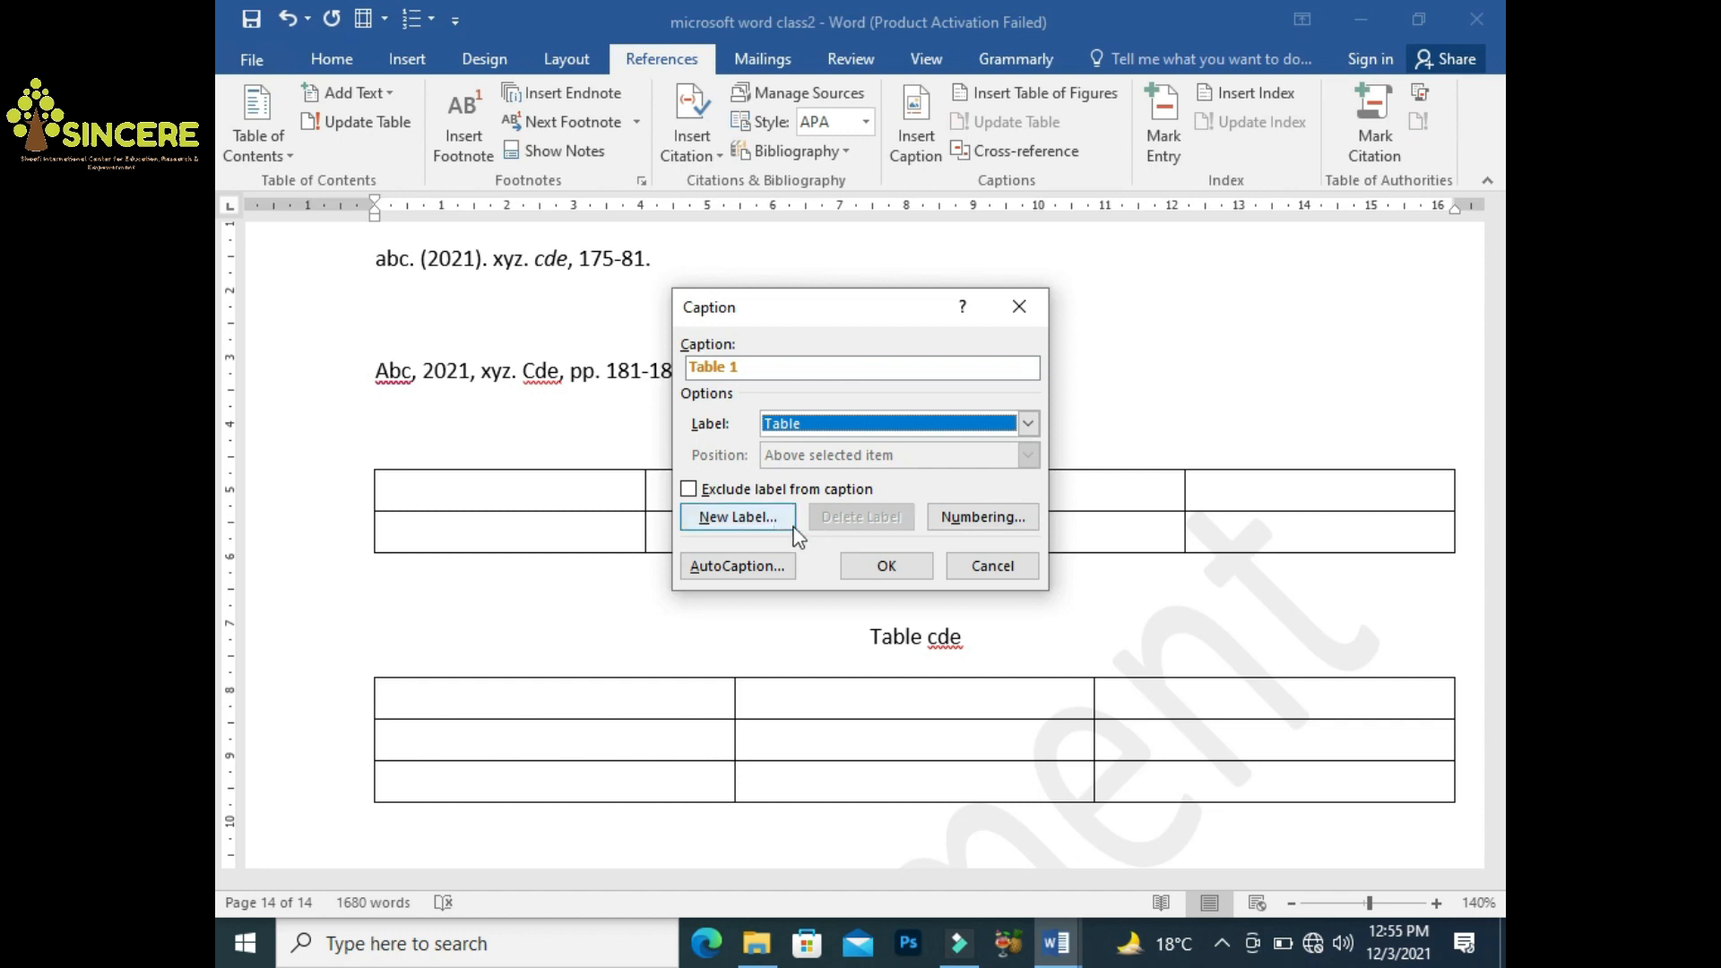
pyautogui.click(758, 524)
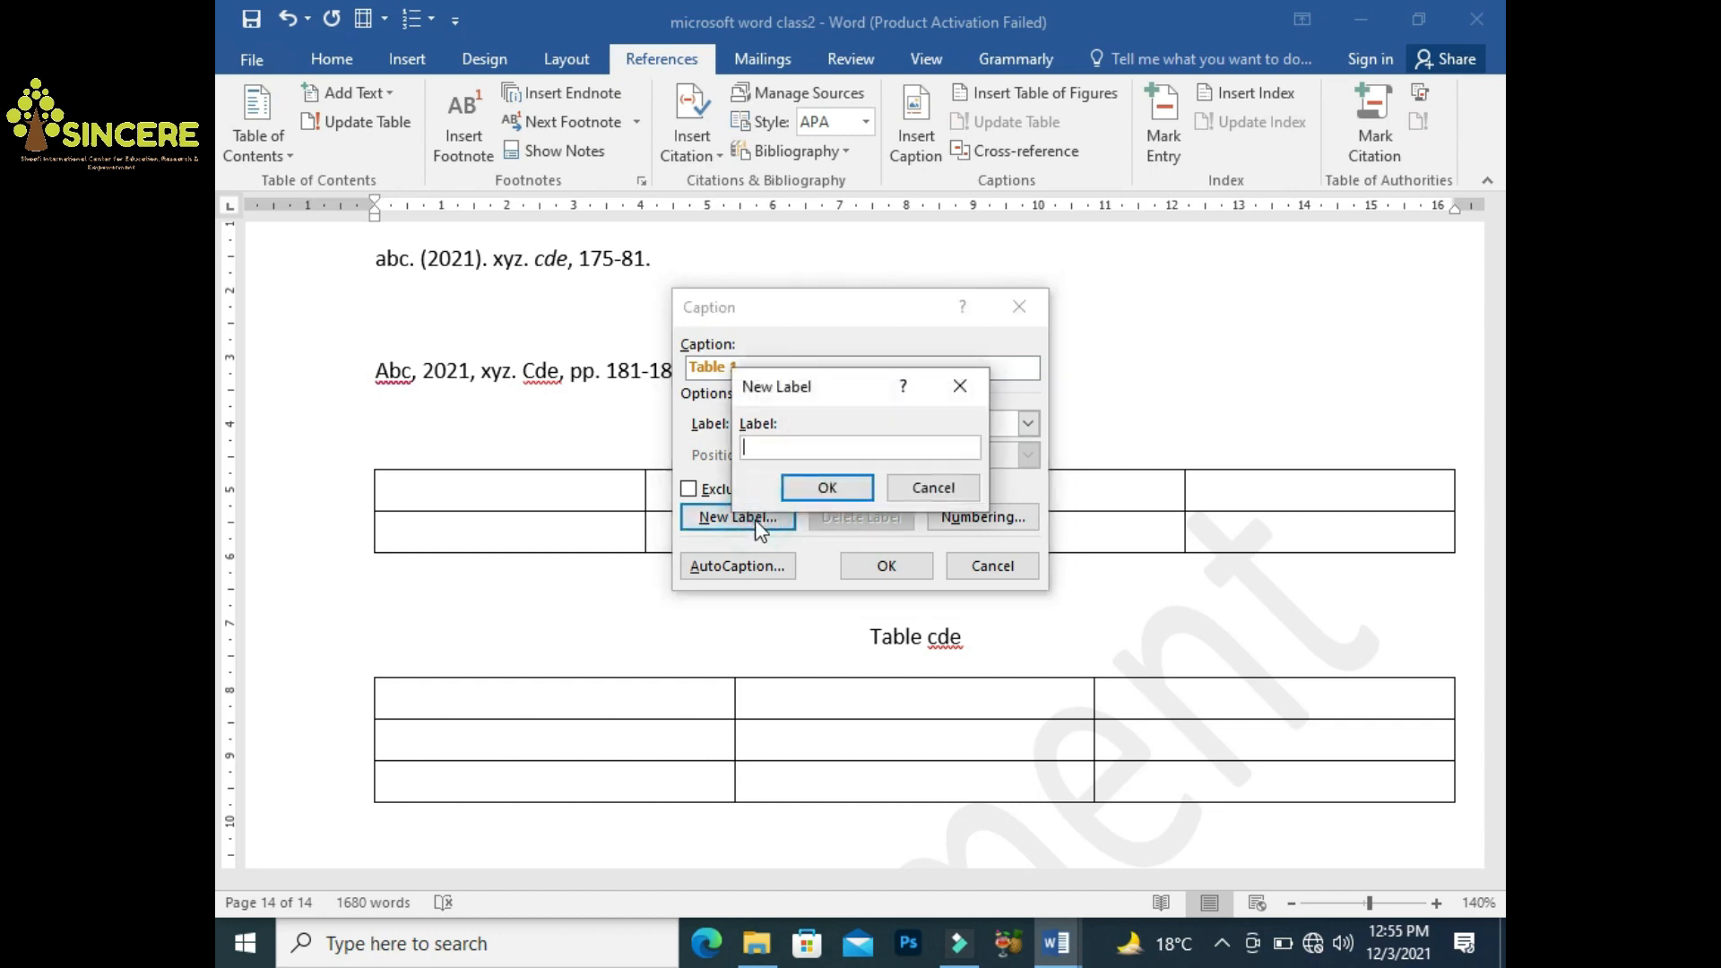
pyautogui.write('Table')
pyautogui.write('4.')
pyautogui.press('Return')
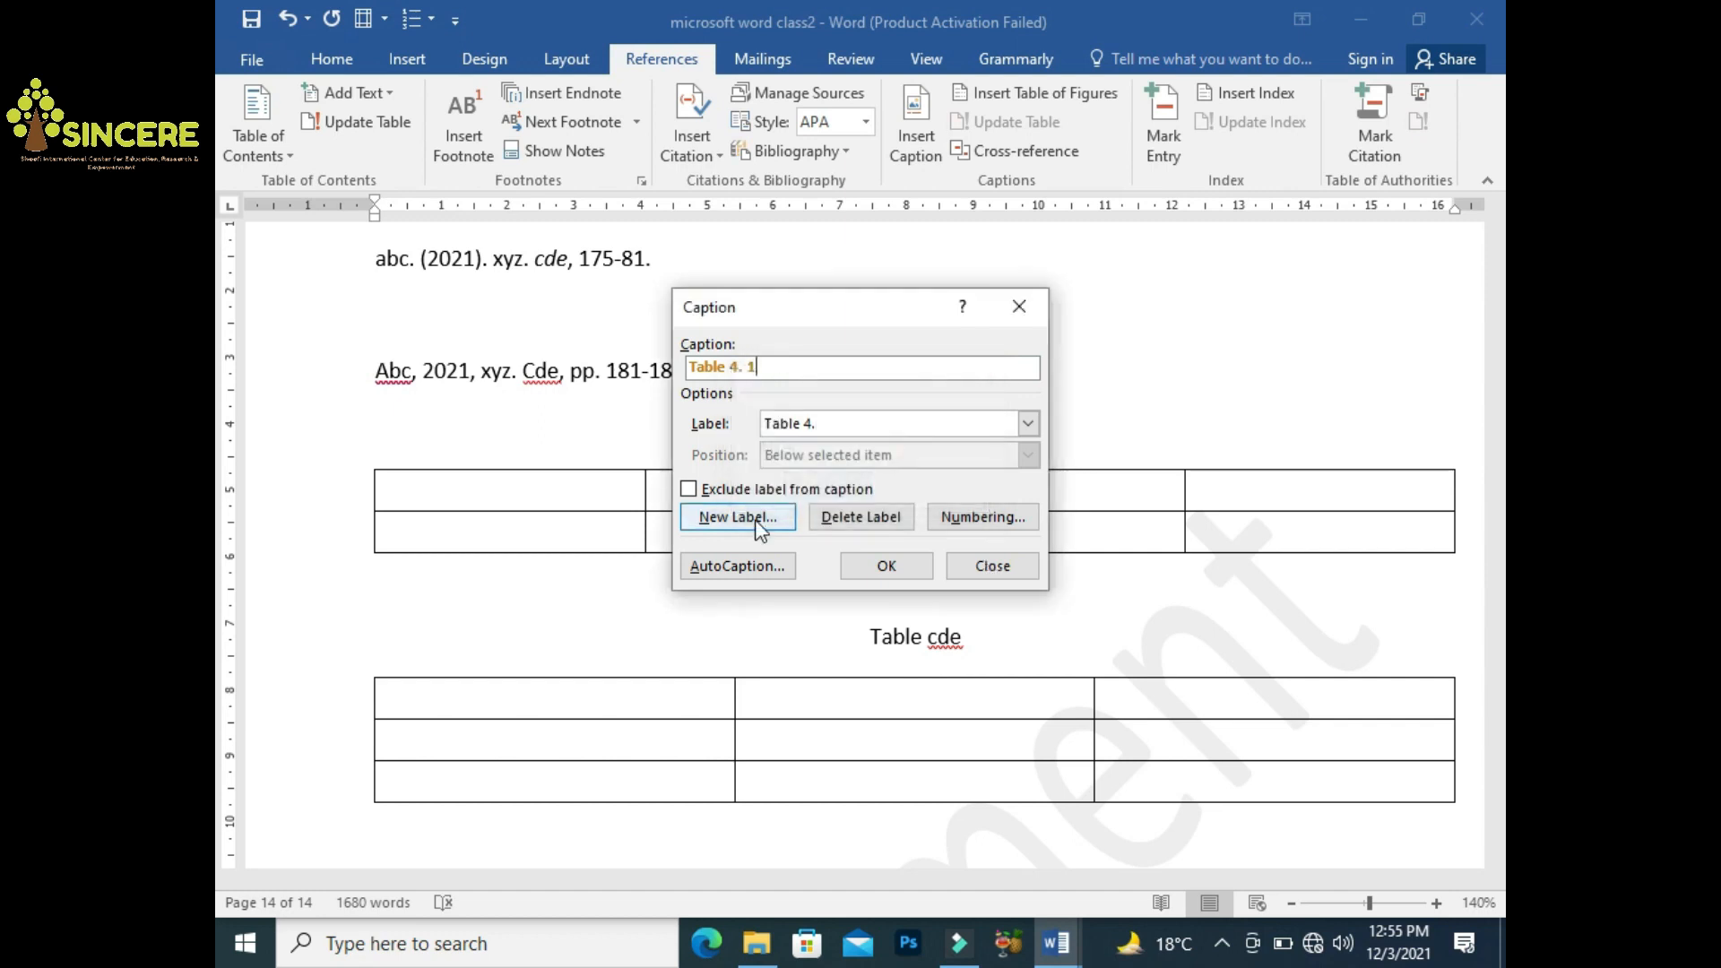
pyautogui.click(886, 567)
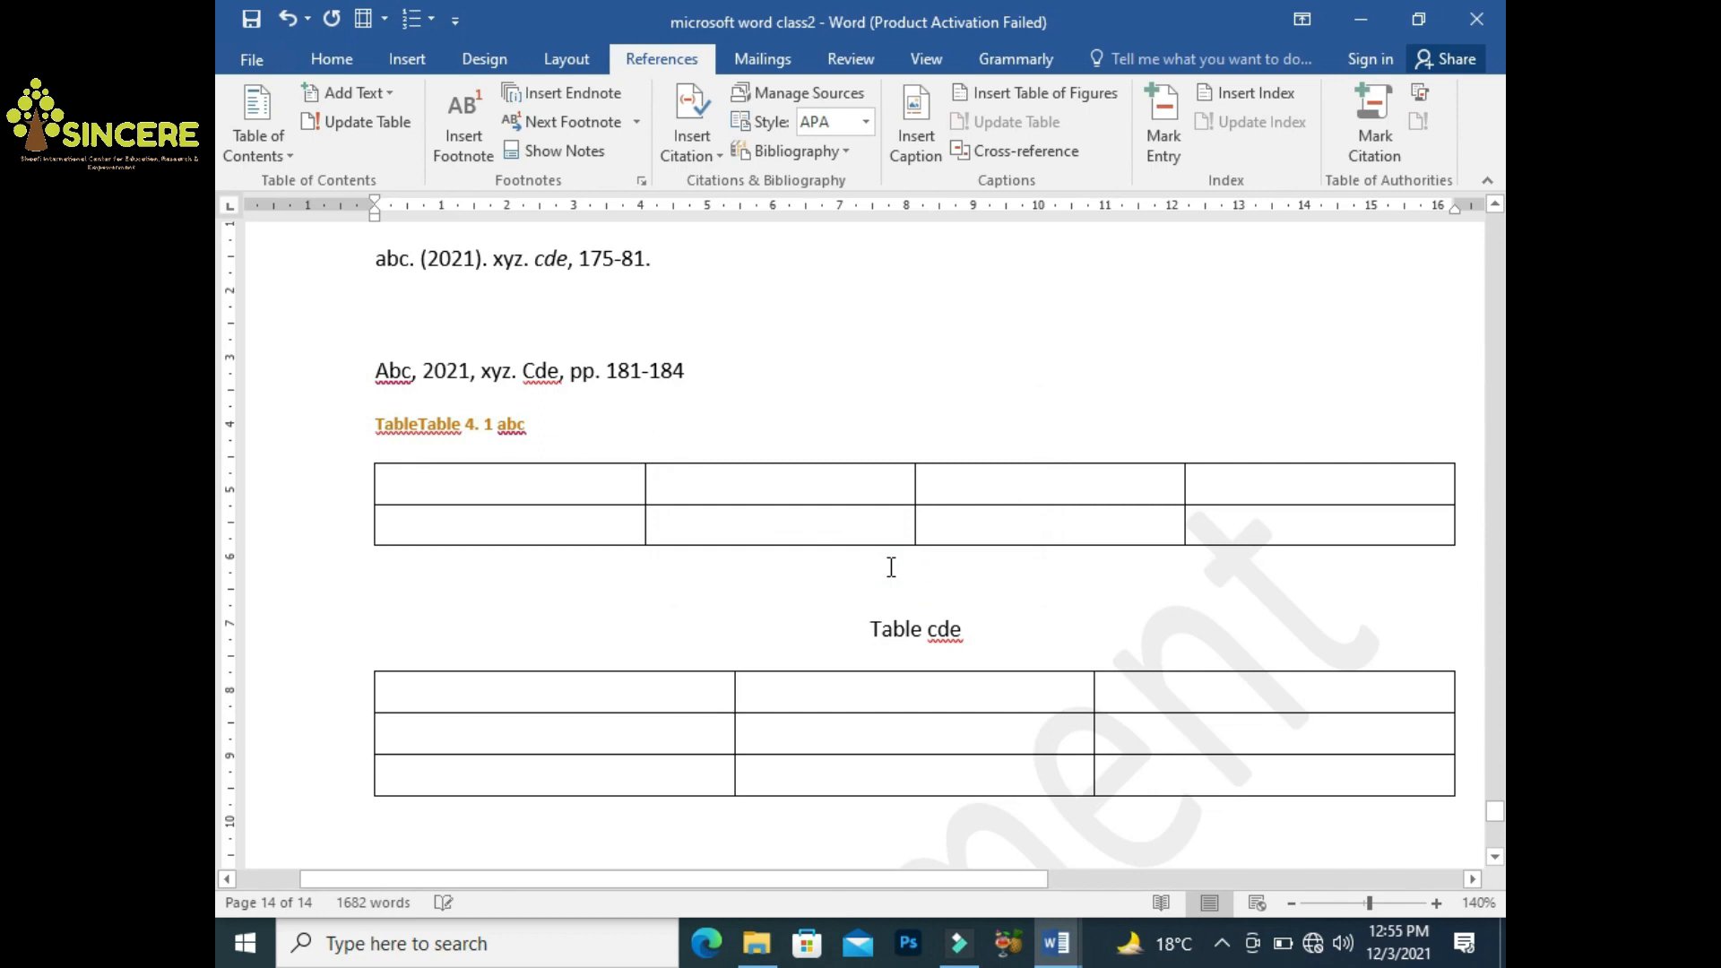
# Delete the duplicated word Table in front of the first table's caption
pyautogui.click(422, 425)
pyautogui.press('BackSpace')
pyautogui.press('BackSpace')
pyautogui.press('BackSpace')
pyautogui.press('BackSpace')
pyautogui.press('BackSpace')
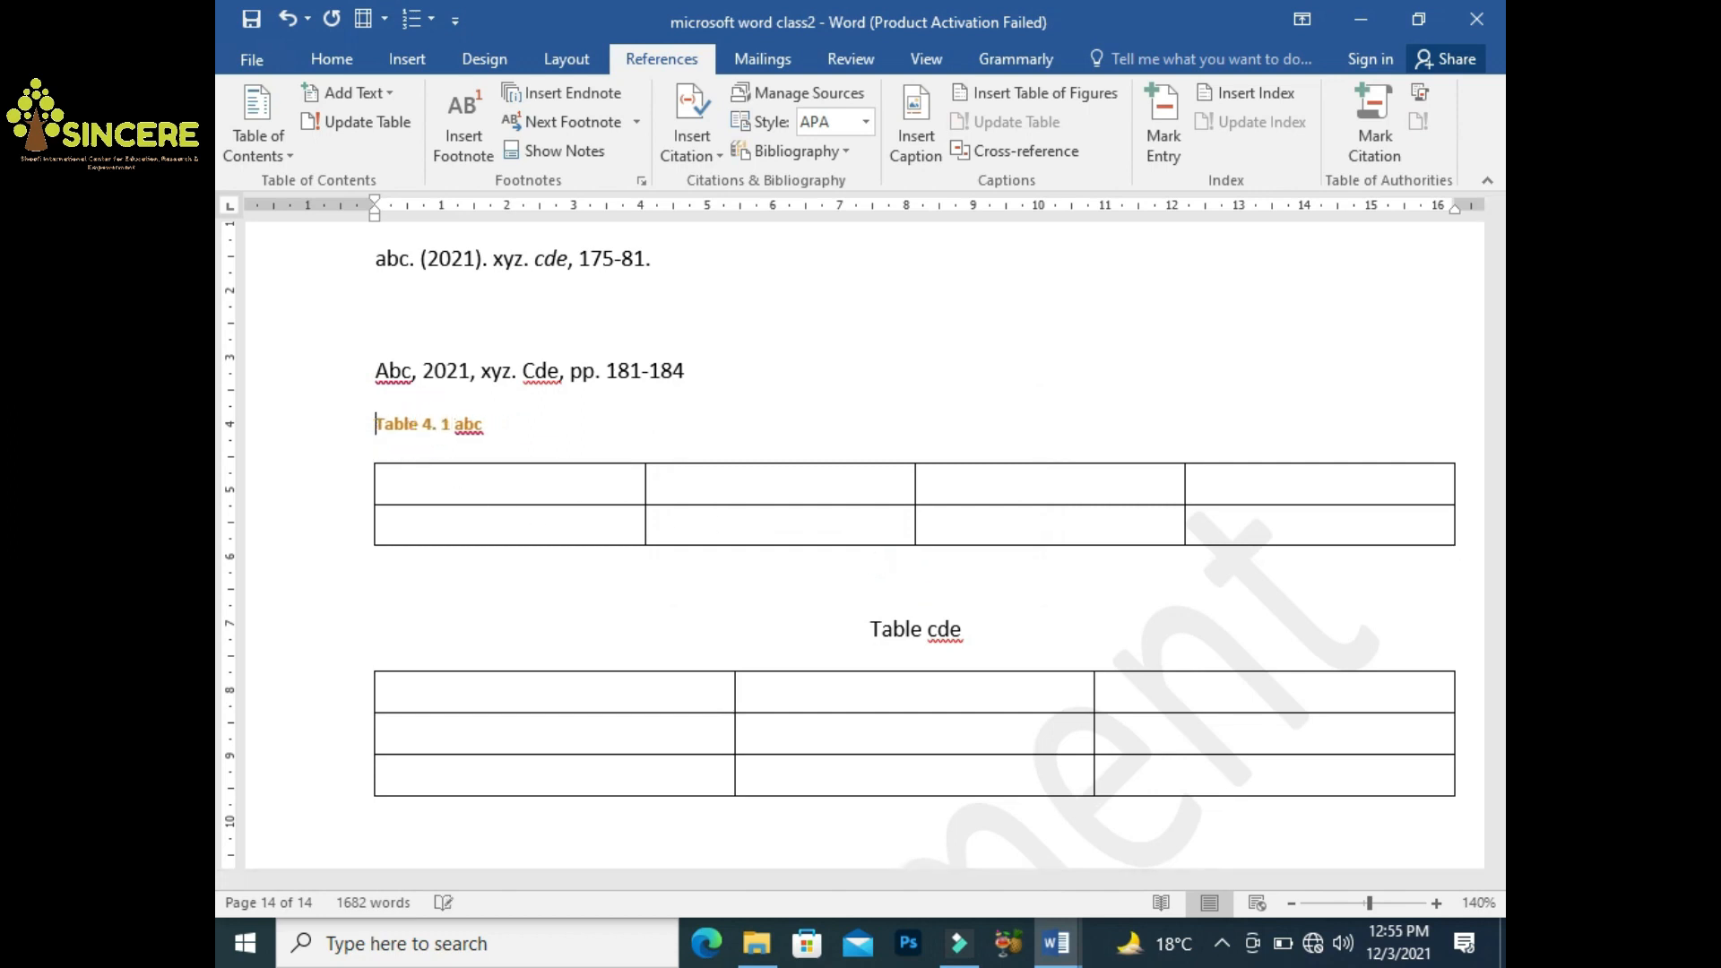
# Examine the whole caption of the first table at an enlarged view of 180%
pyautogui.hotkey('shift', 'Right')
pyautogui.hotkey('shift', 'Right')
pyautogui.hotkey('shift', 'Right')
pyautogui.hotkey('shift', 'Right')
pyautogui.hotkey('shift', 'Right')
pyautogui.hotkey('shift', 'Right')
pyautogui.hotkey('shift', 'Right')
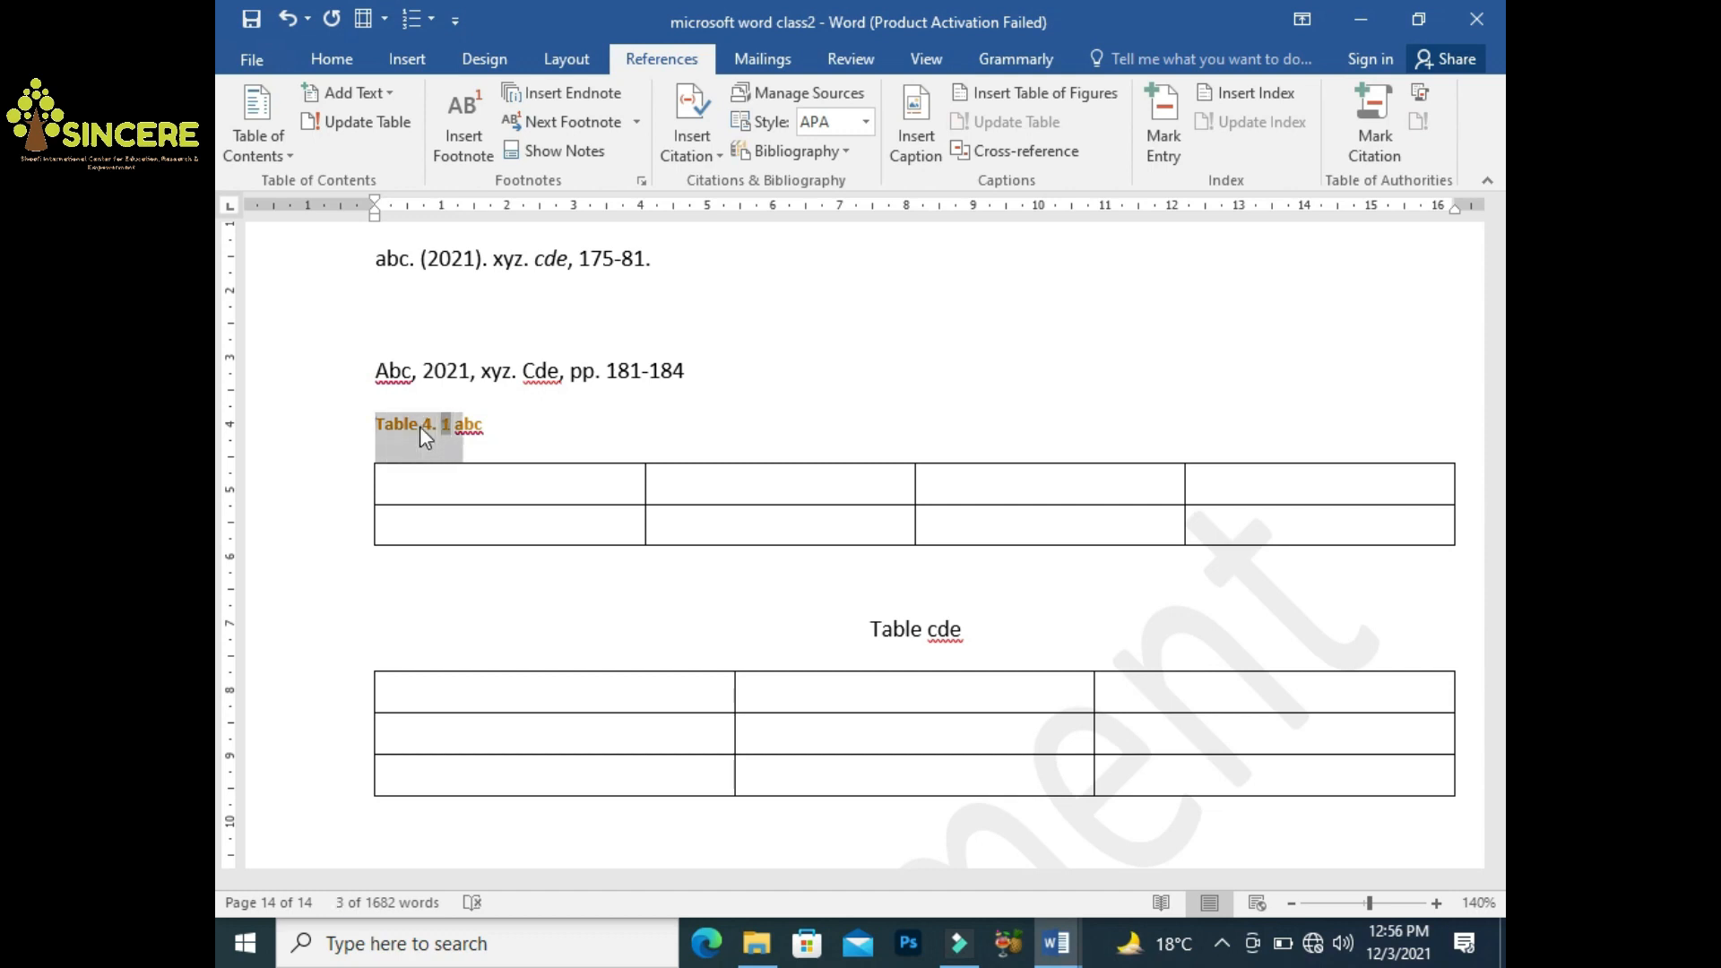
pyautogui.hotkey('shift', 'Right')
pyautogui.hotkey('shift', 'Right')
pyautogui.hotkey('shift', 'Right')
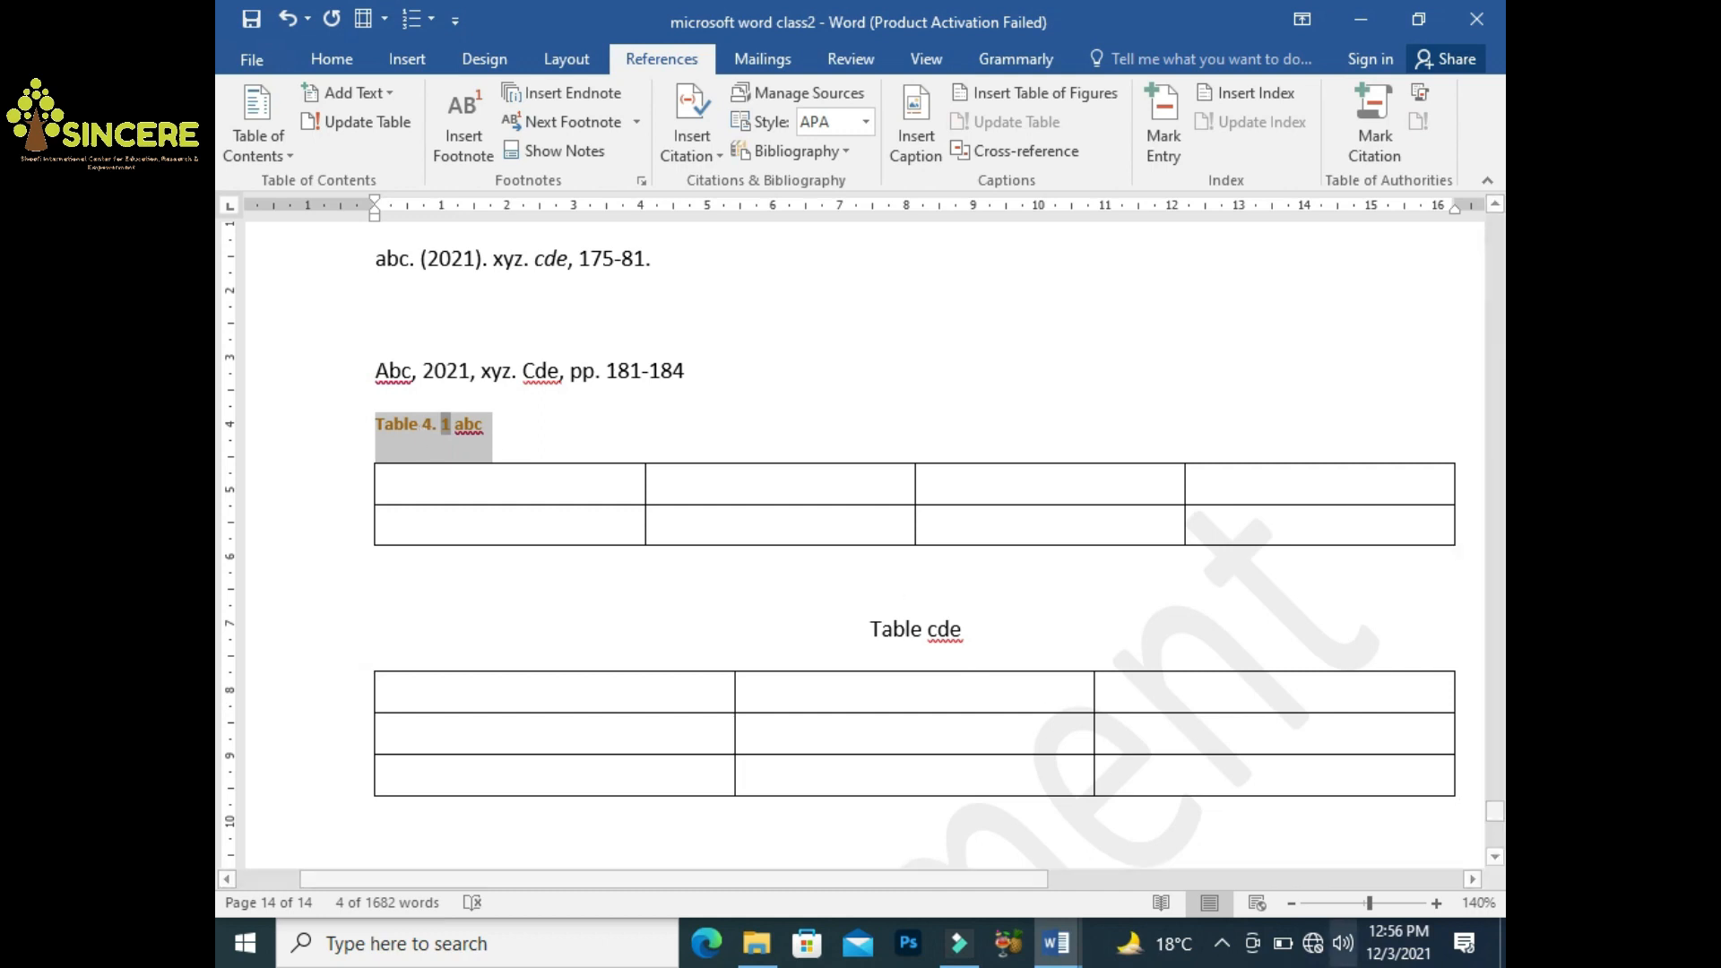
pyautogui.click(1436, 903)
pyautogui.click(1436, 904)
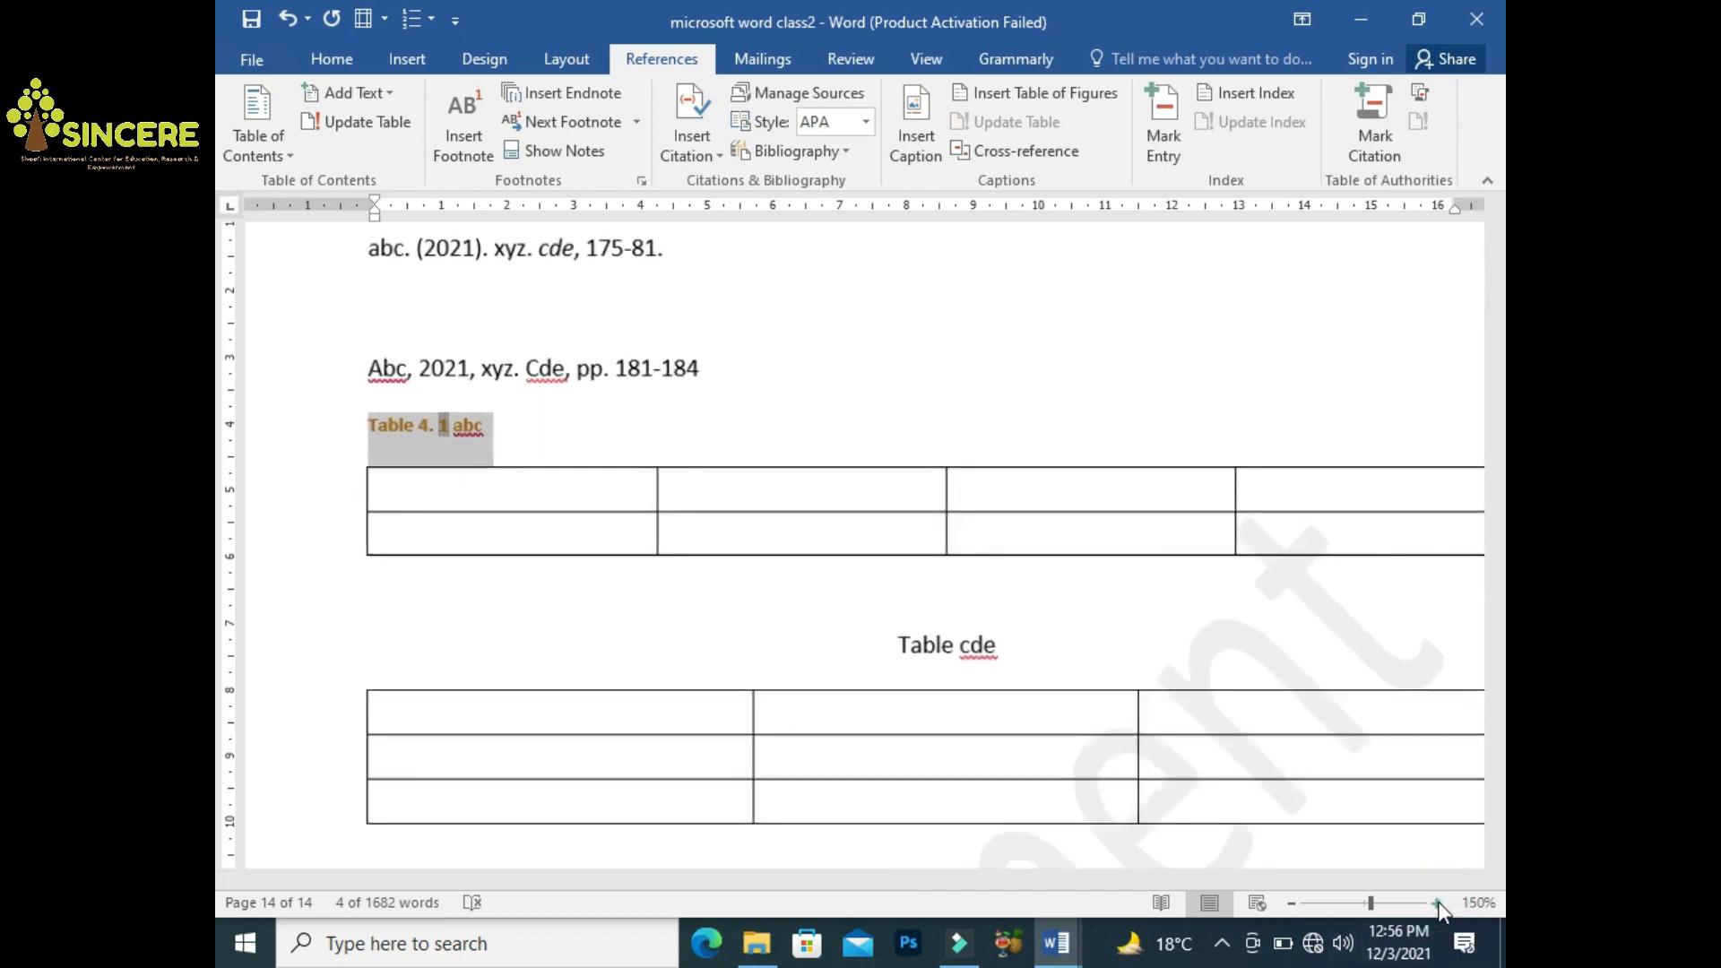
pyautogui.click(1437, 903)
pyautogui.click(1437, 904)
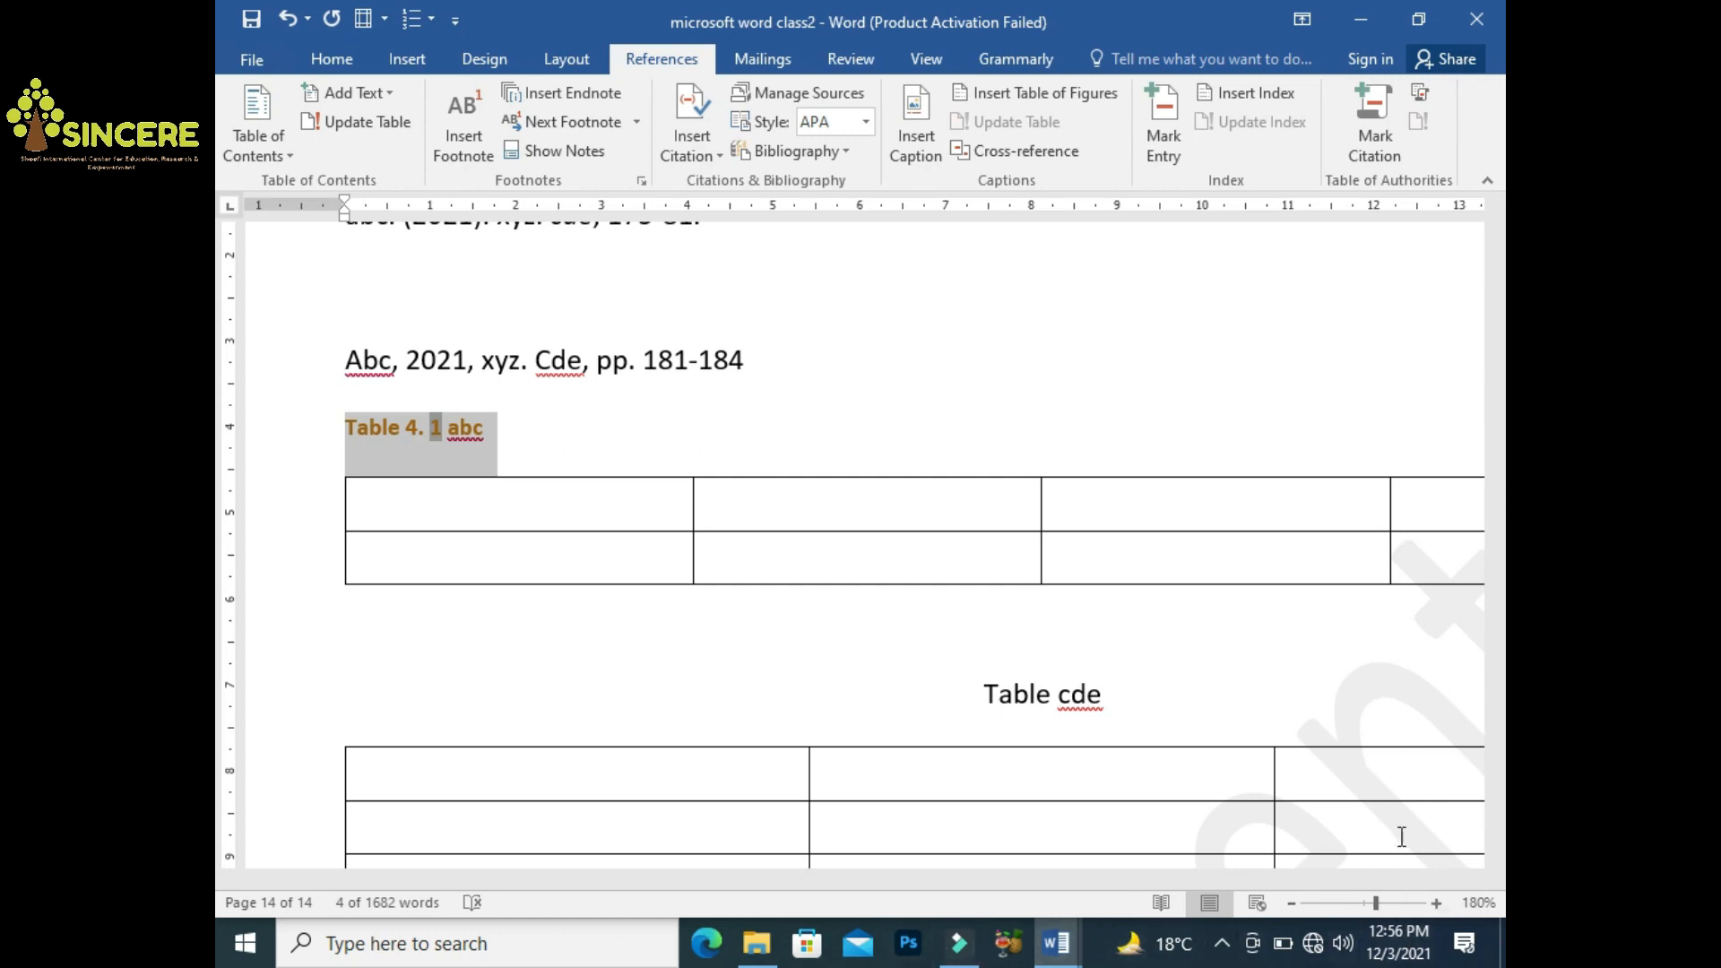
# Try numbering the second table's title by hand as Table 4. 2 cde
pyautogui.click(1047, 696)
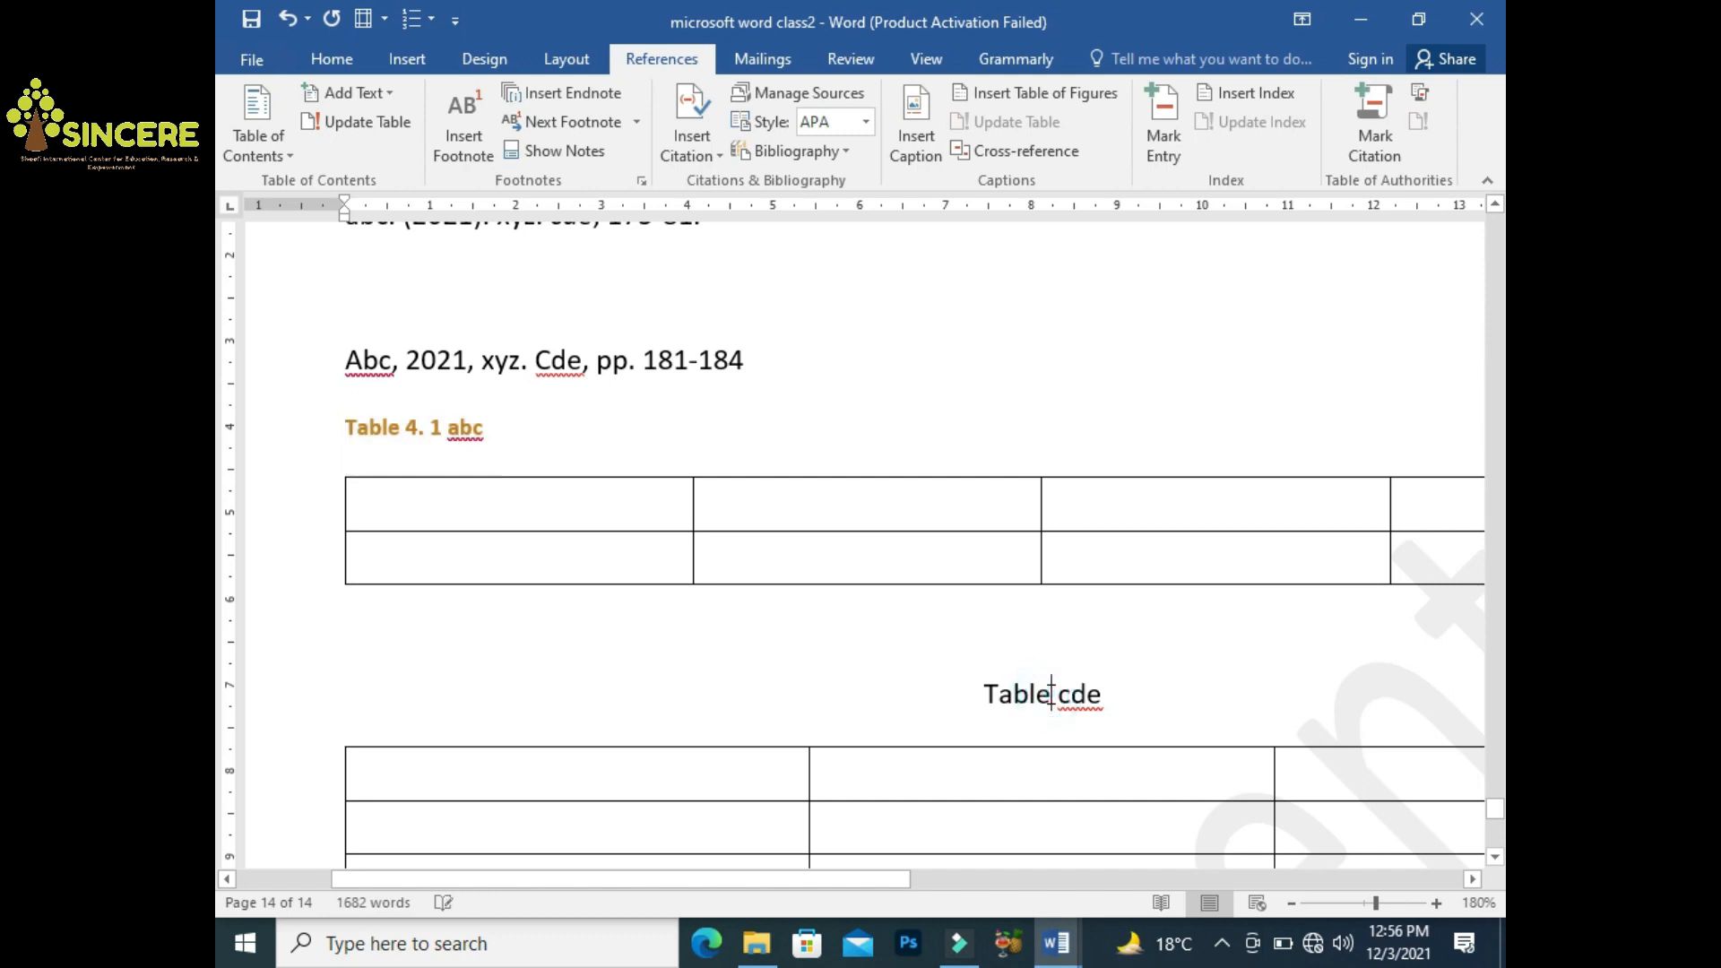
pyautogui.write('4.')
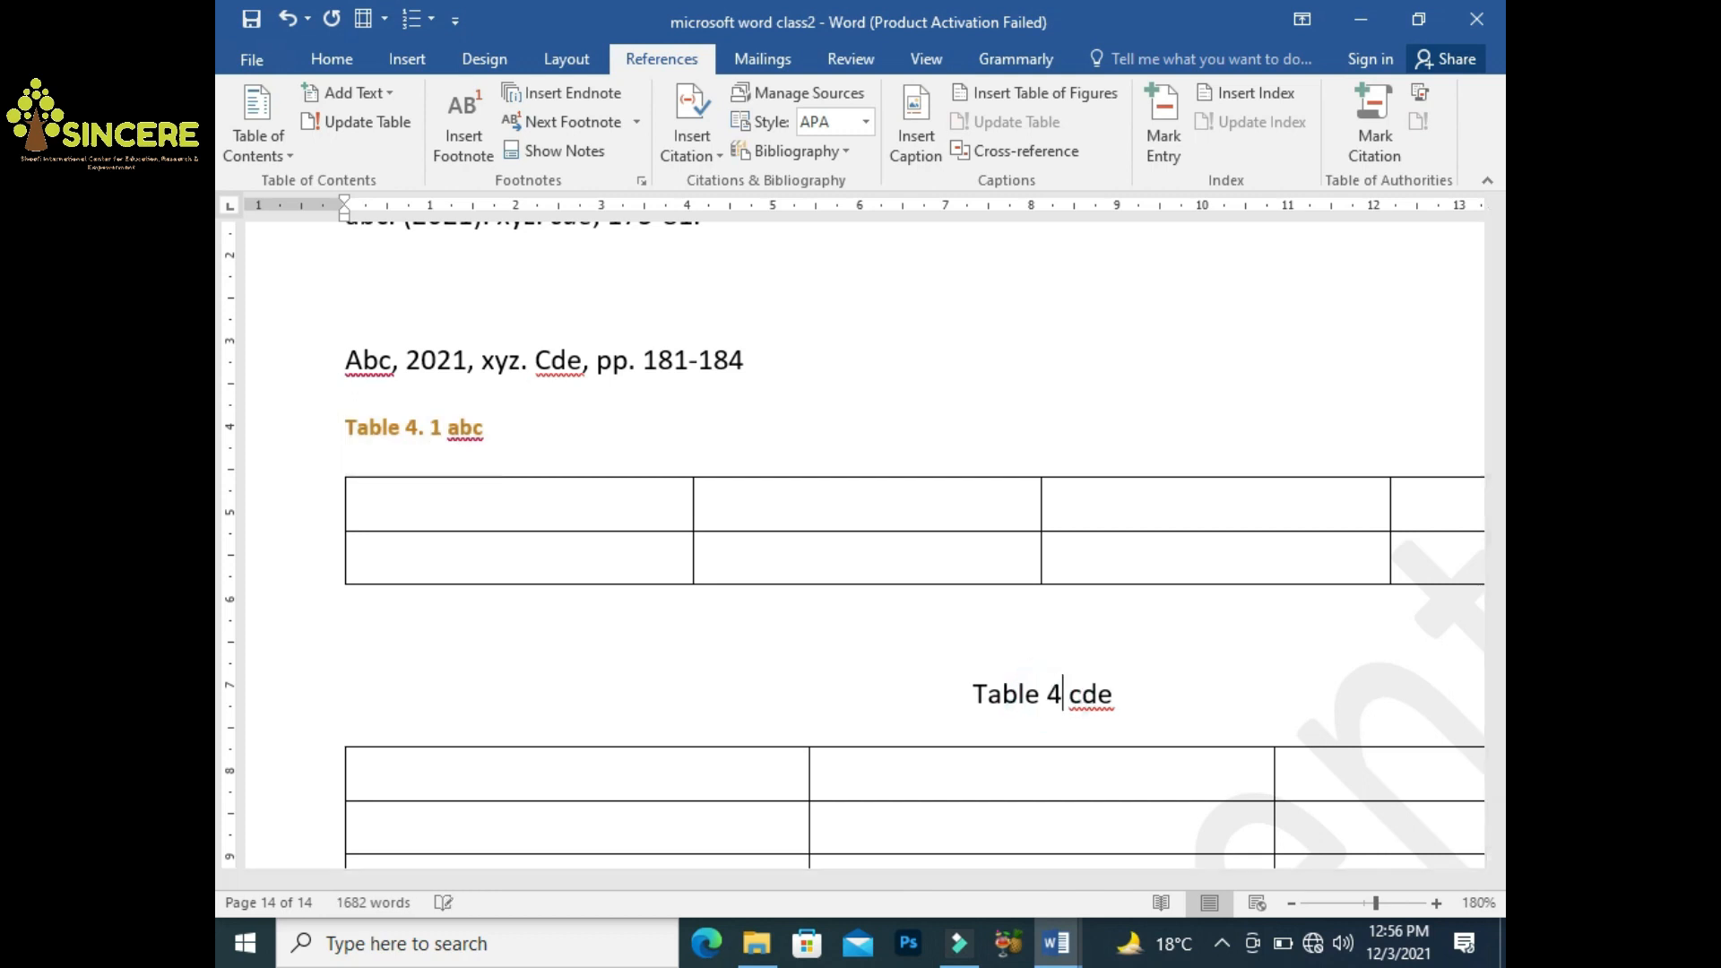
pyautogui.write(' 2')
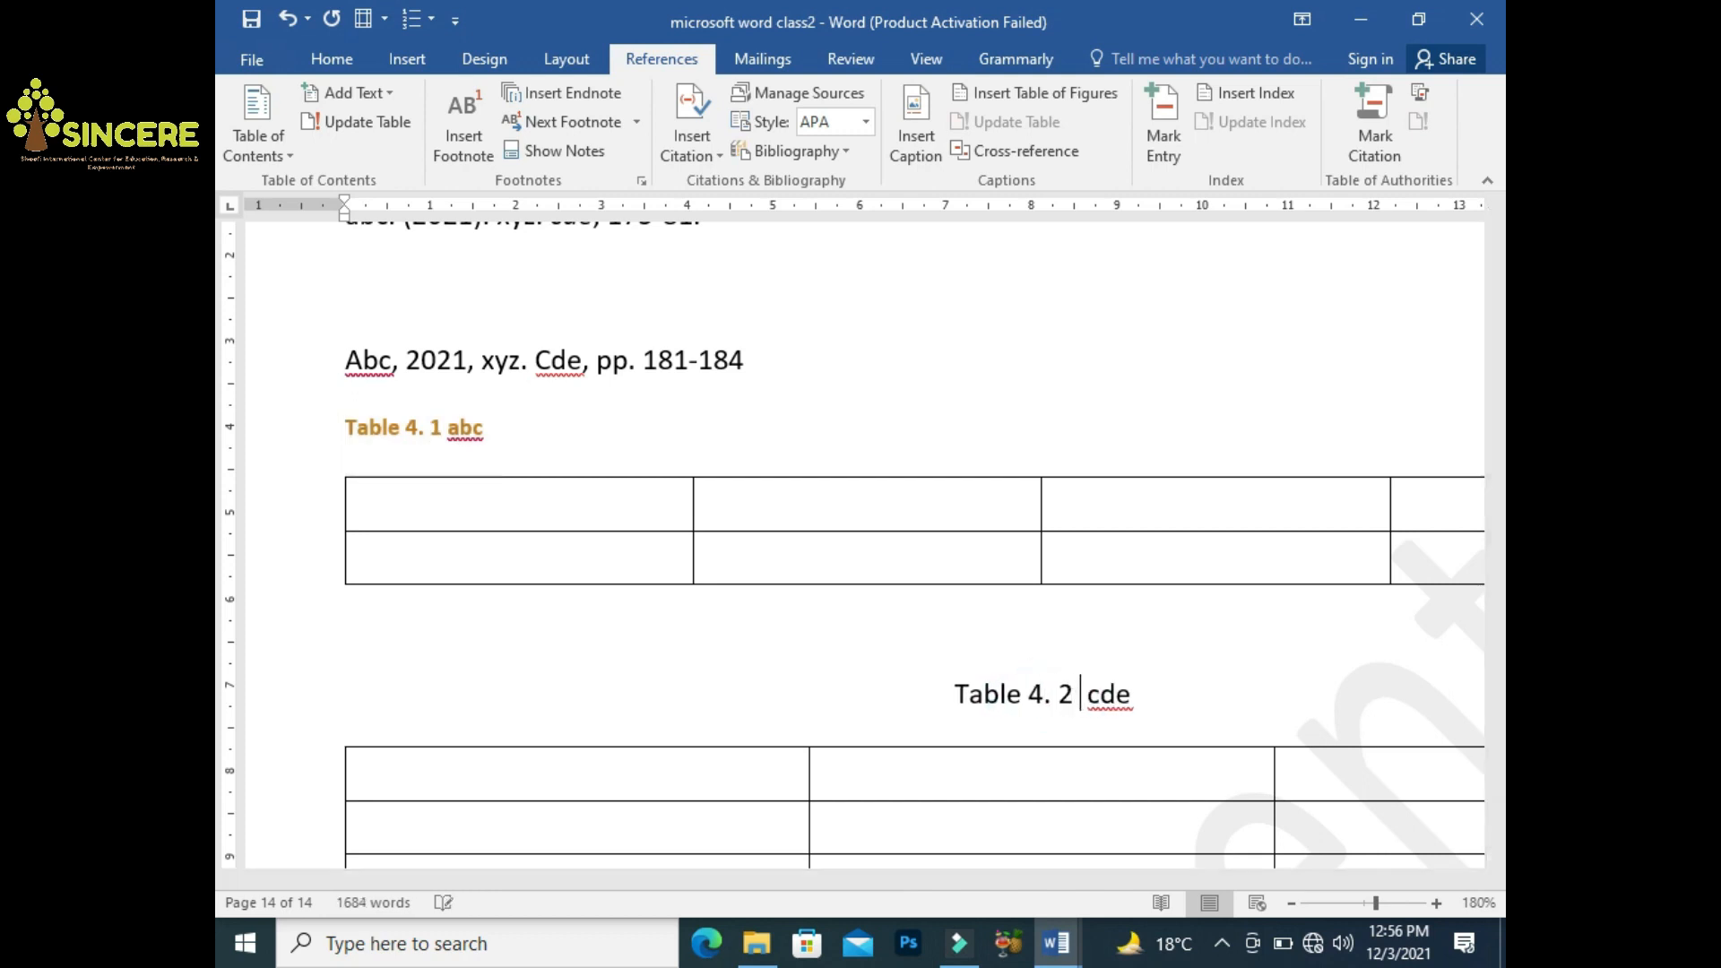
pyautogui.moveTo(956, 691); pyautogui.dragTo(1155, 708)
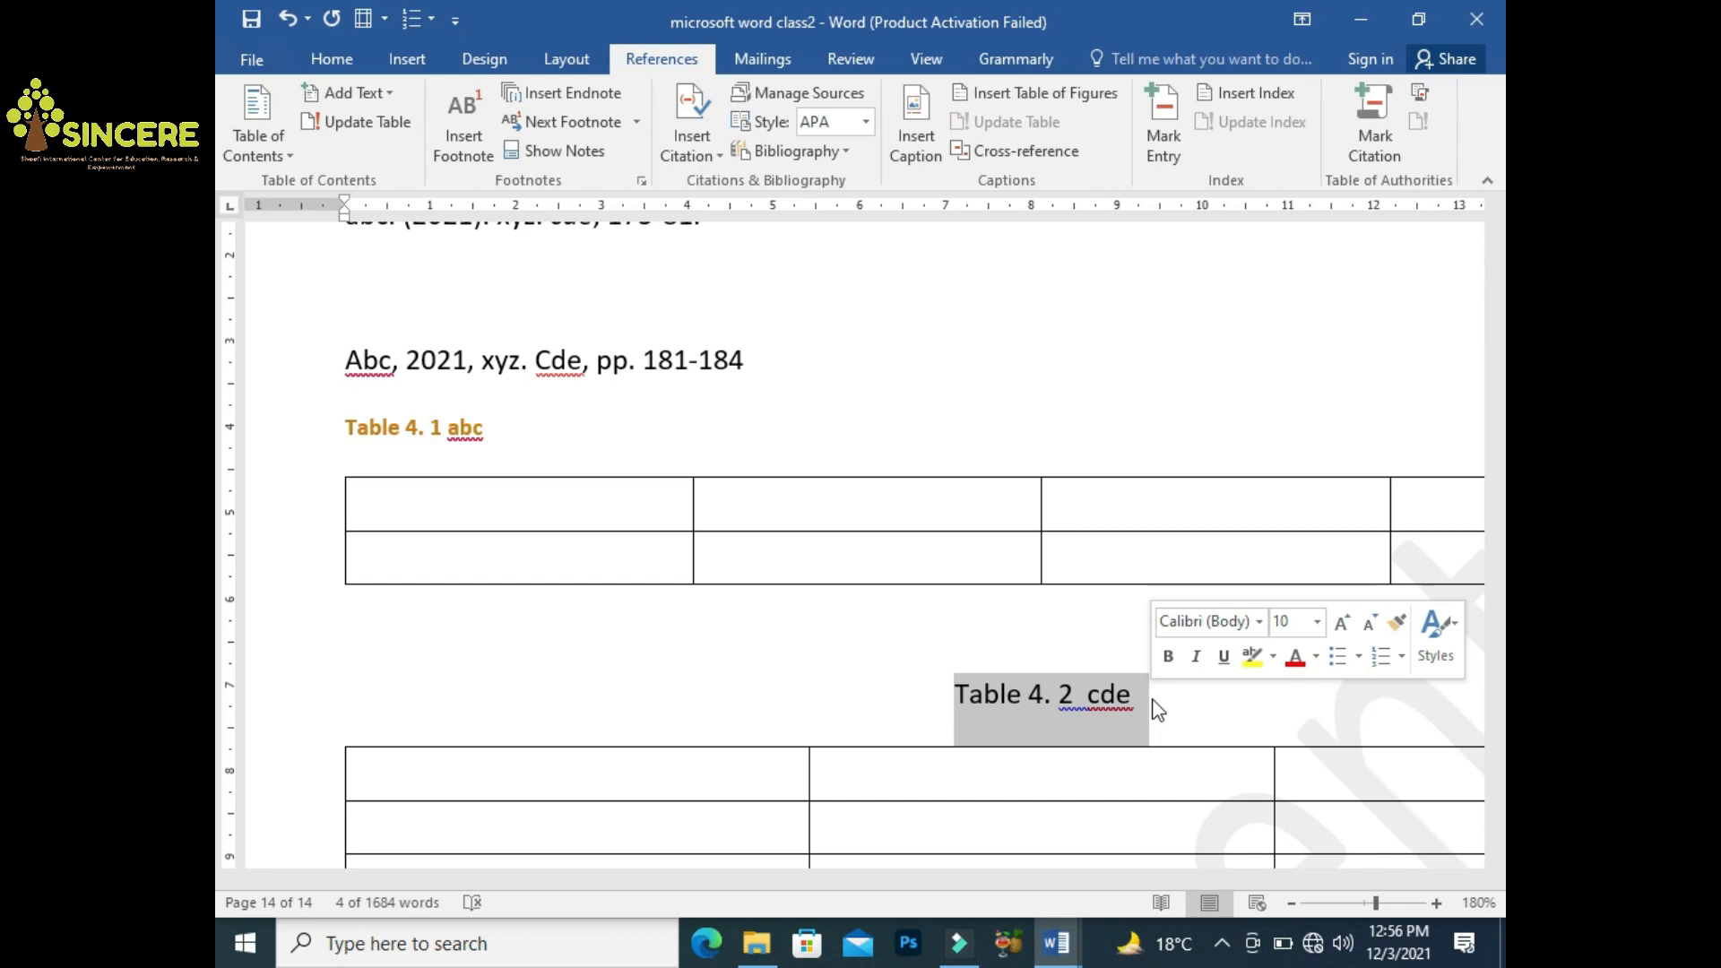
pyautogui.click(1031, 693)
# Replace the hand-typed label and number before cde with an automatic "Table 4. 2" caption
pyautogui.moveTo(1027, 692); pyautogui.dragTo(954, 695)
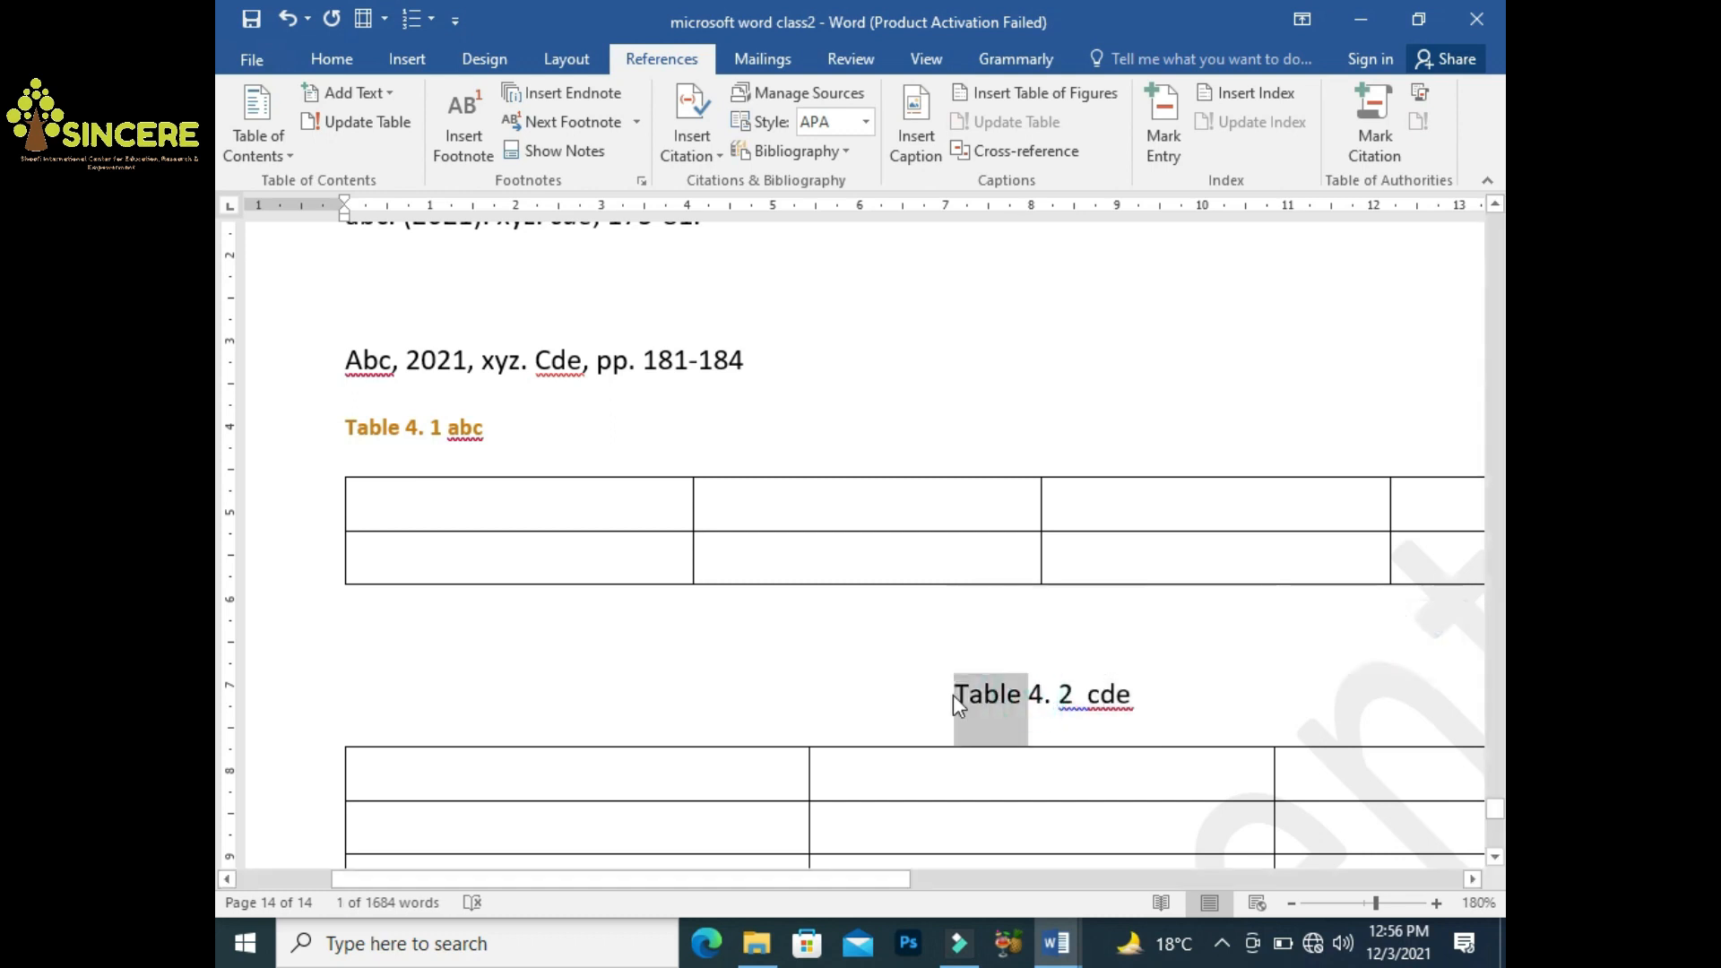
pyautogui.press('Delete')
pyautogui.press('Delete')
pyautogui.press('Delete')
pyautogui.press('Delete')
pyautogui.press('Delete')
pyautogui.press('Delete')
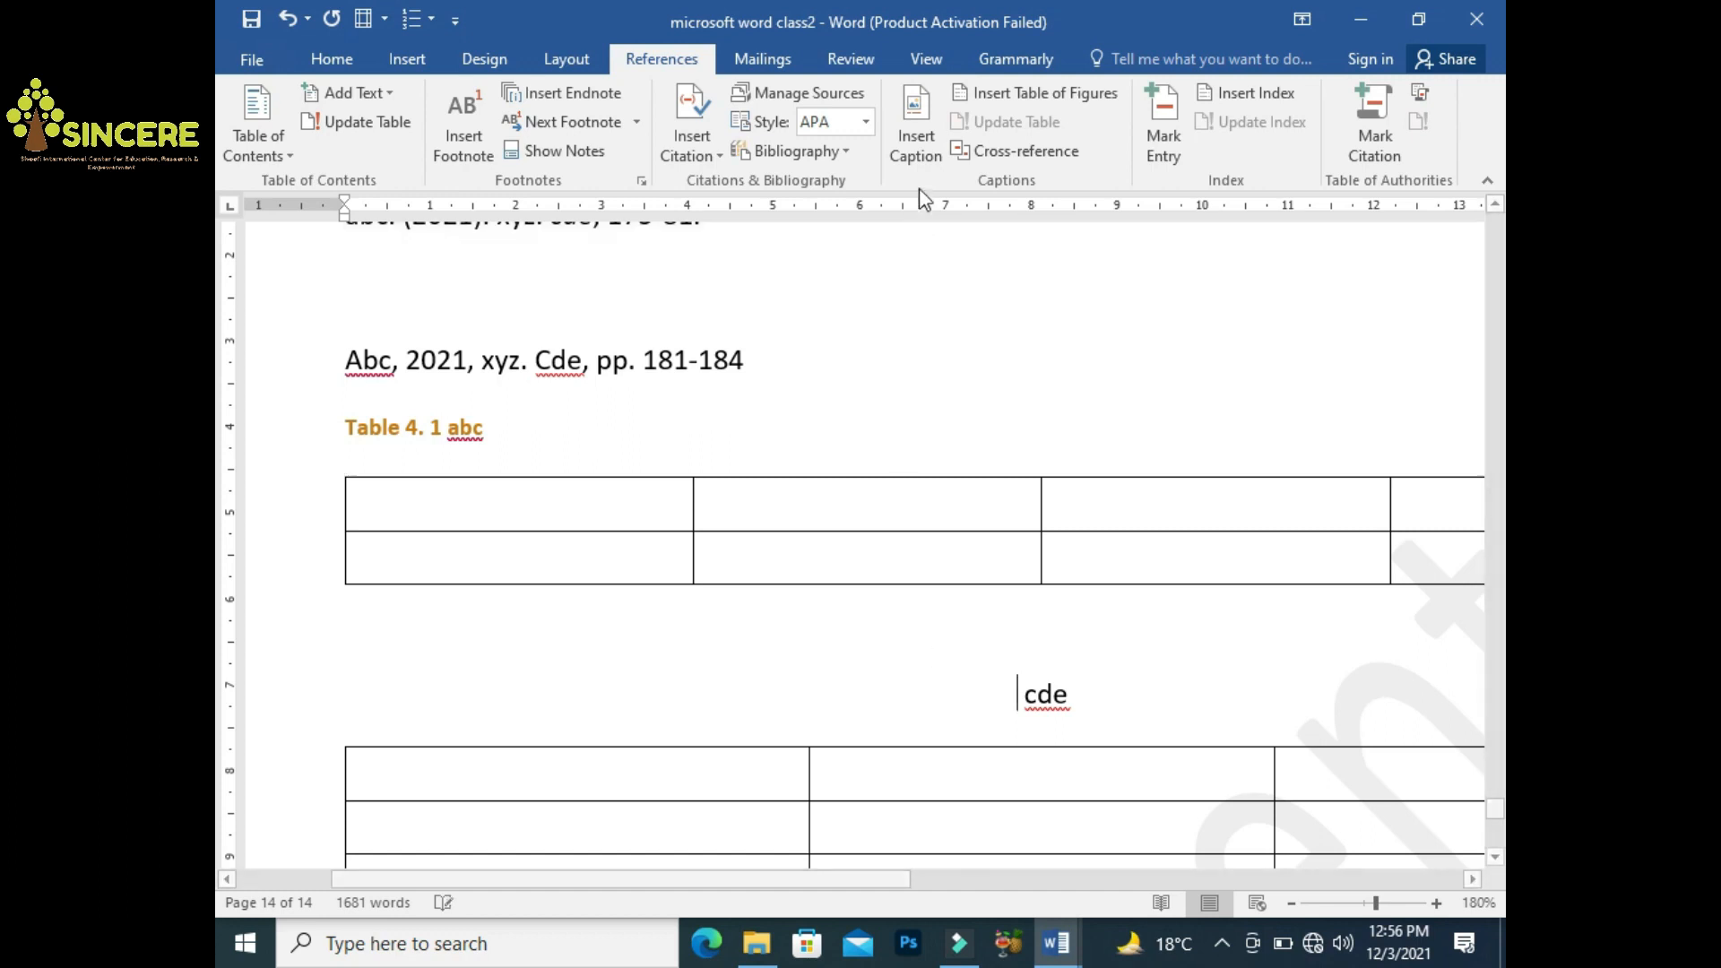
pyautogui.click(916, 162)
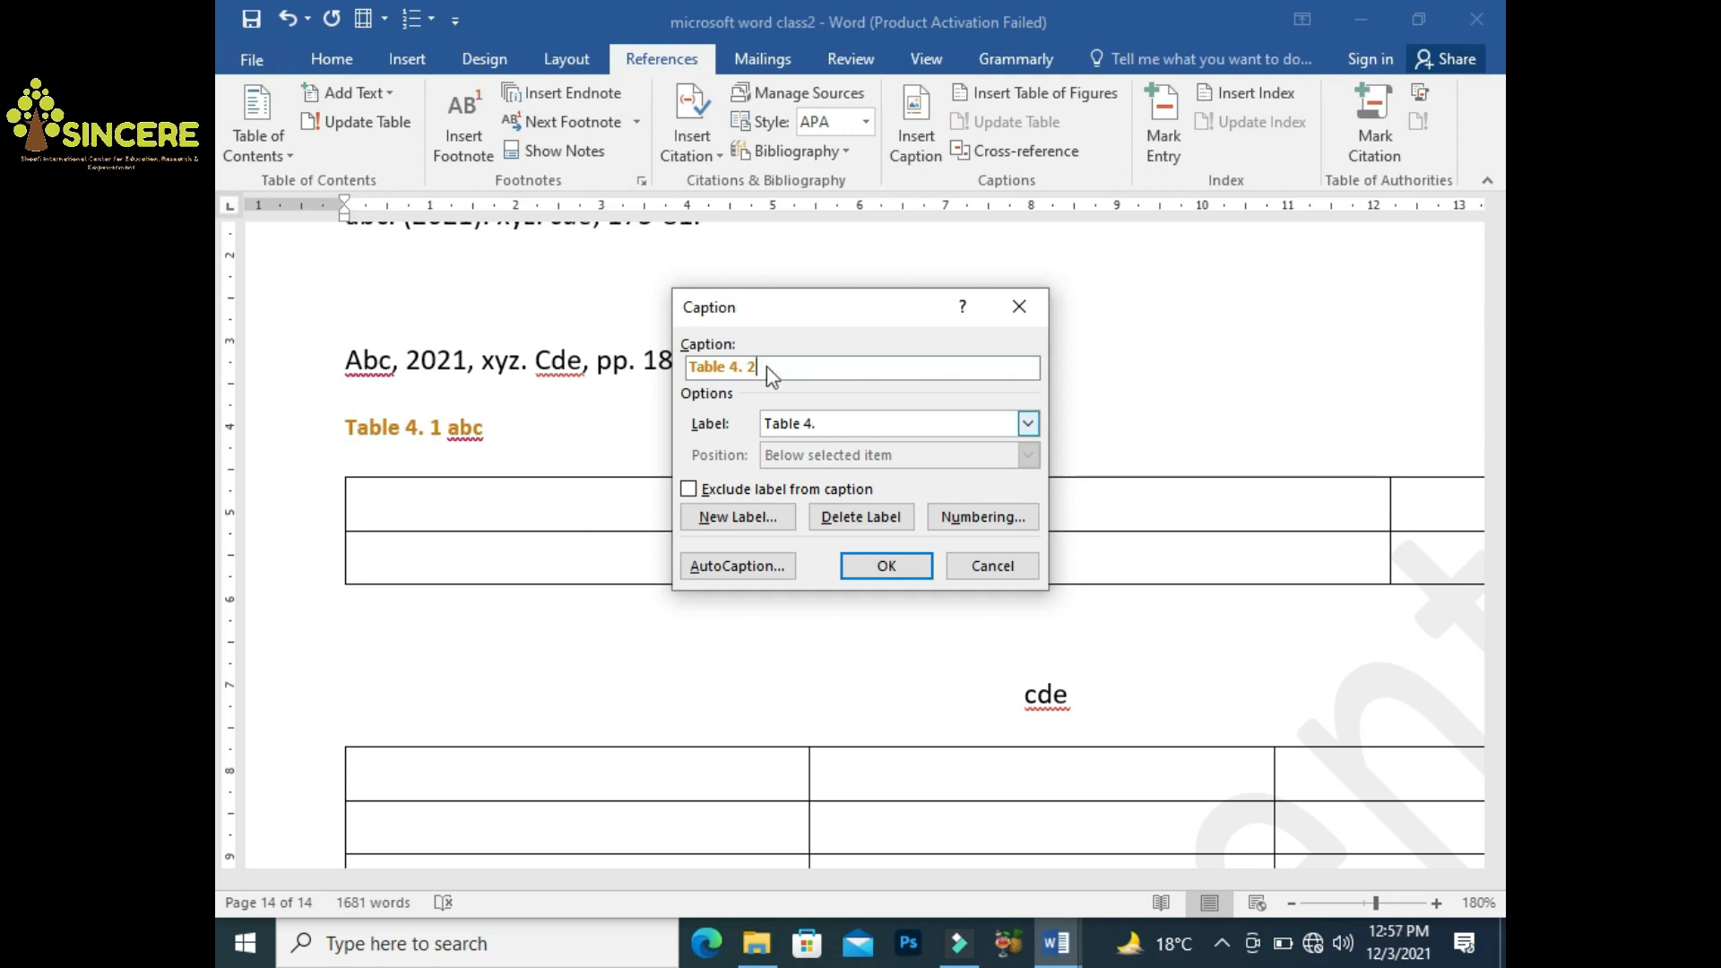
pyautogui.click(883, 565)
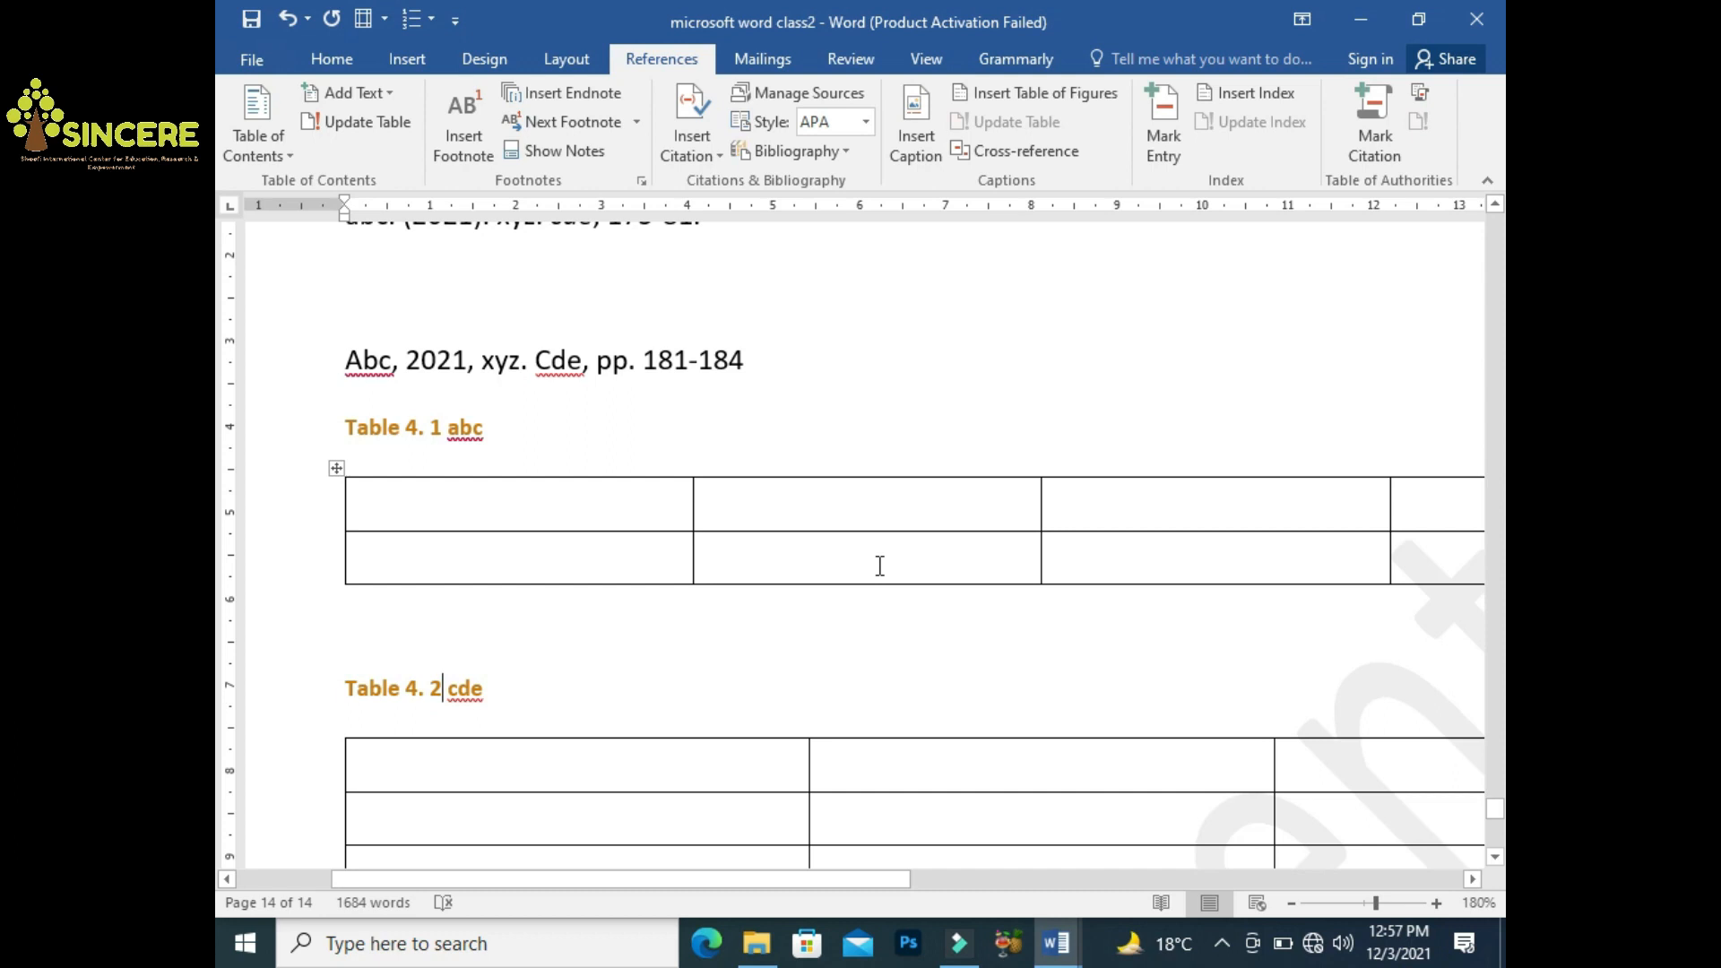
pyautogui.moveTo(499, 702); pyautogui.dragTo(354, 694)
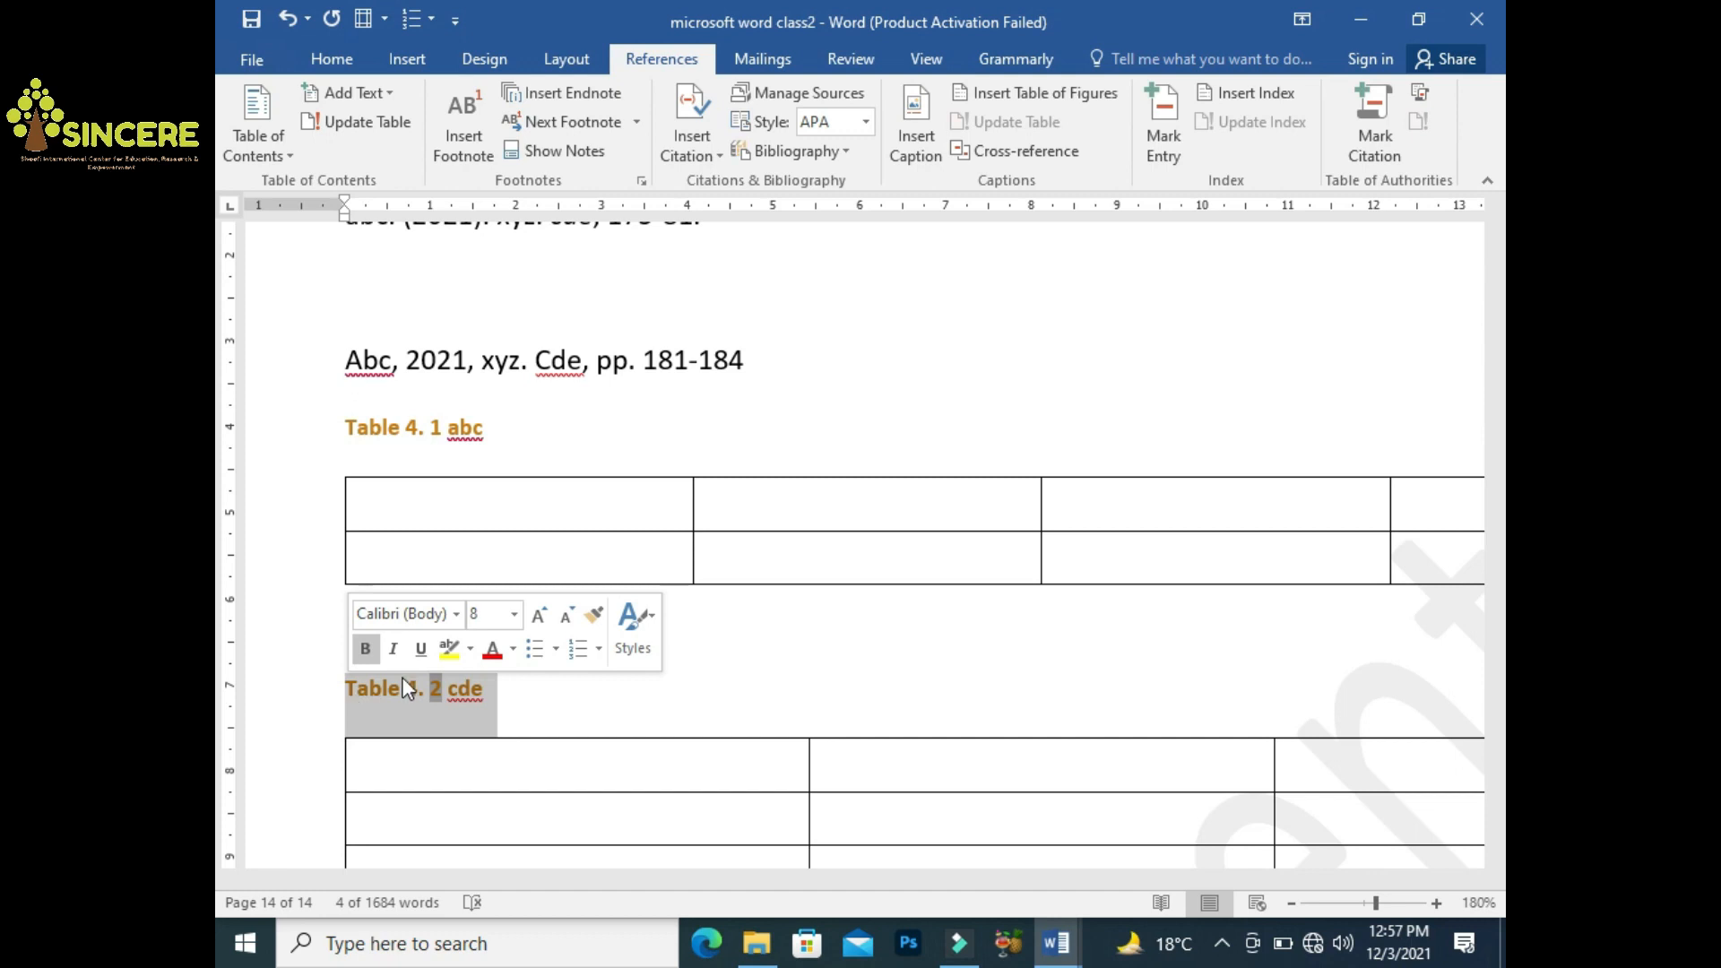
pyautogui.click(543, 695)
# Add the heading "List of tables" above the first table's caption, followed by an empty line
pyautogui.click(348, 425)
pyautogui.press('Return')
pyautogui.press('Up')
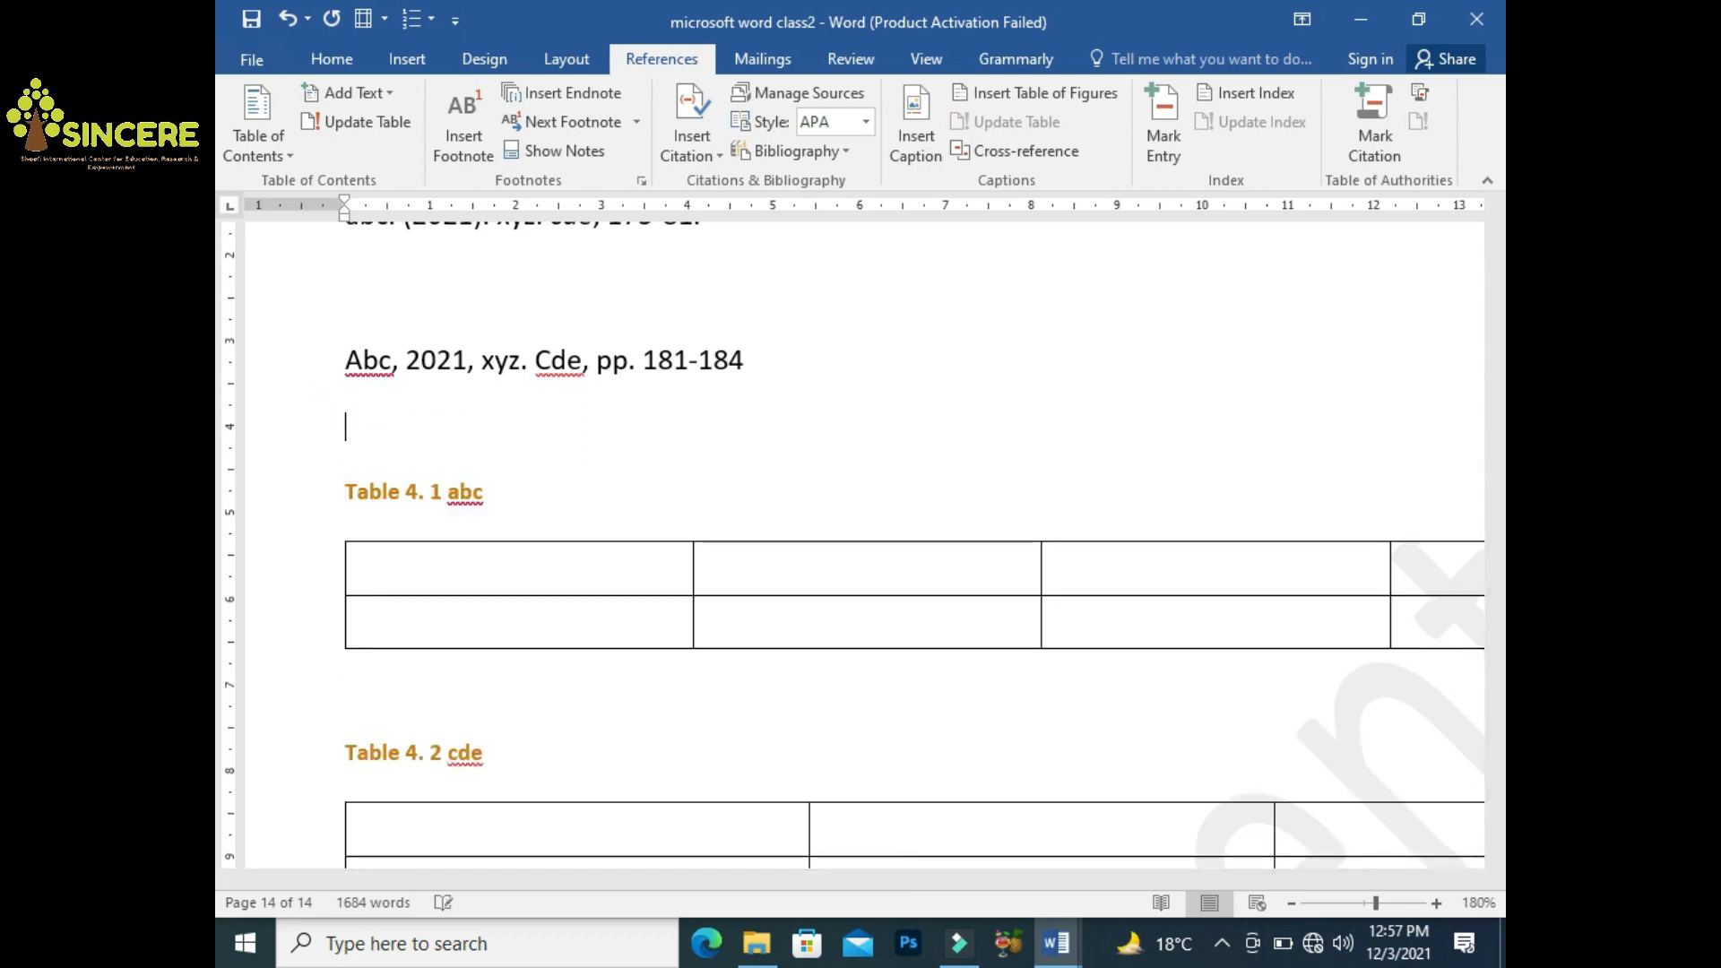
pyautogui.write('List of table')
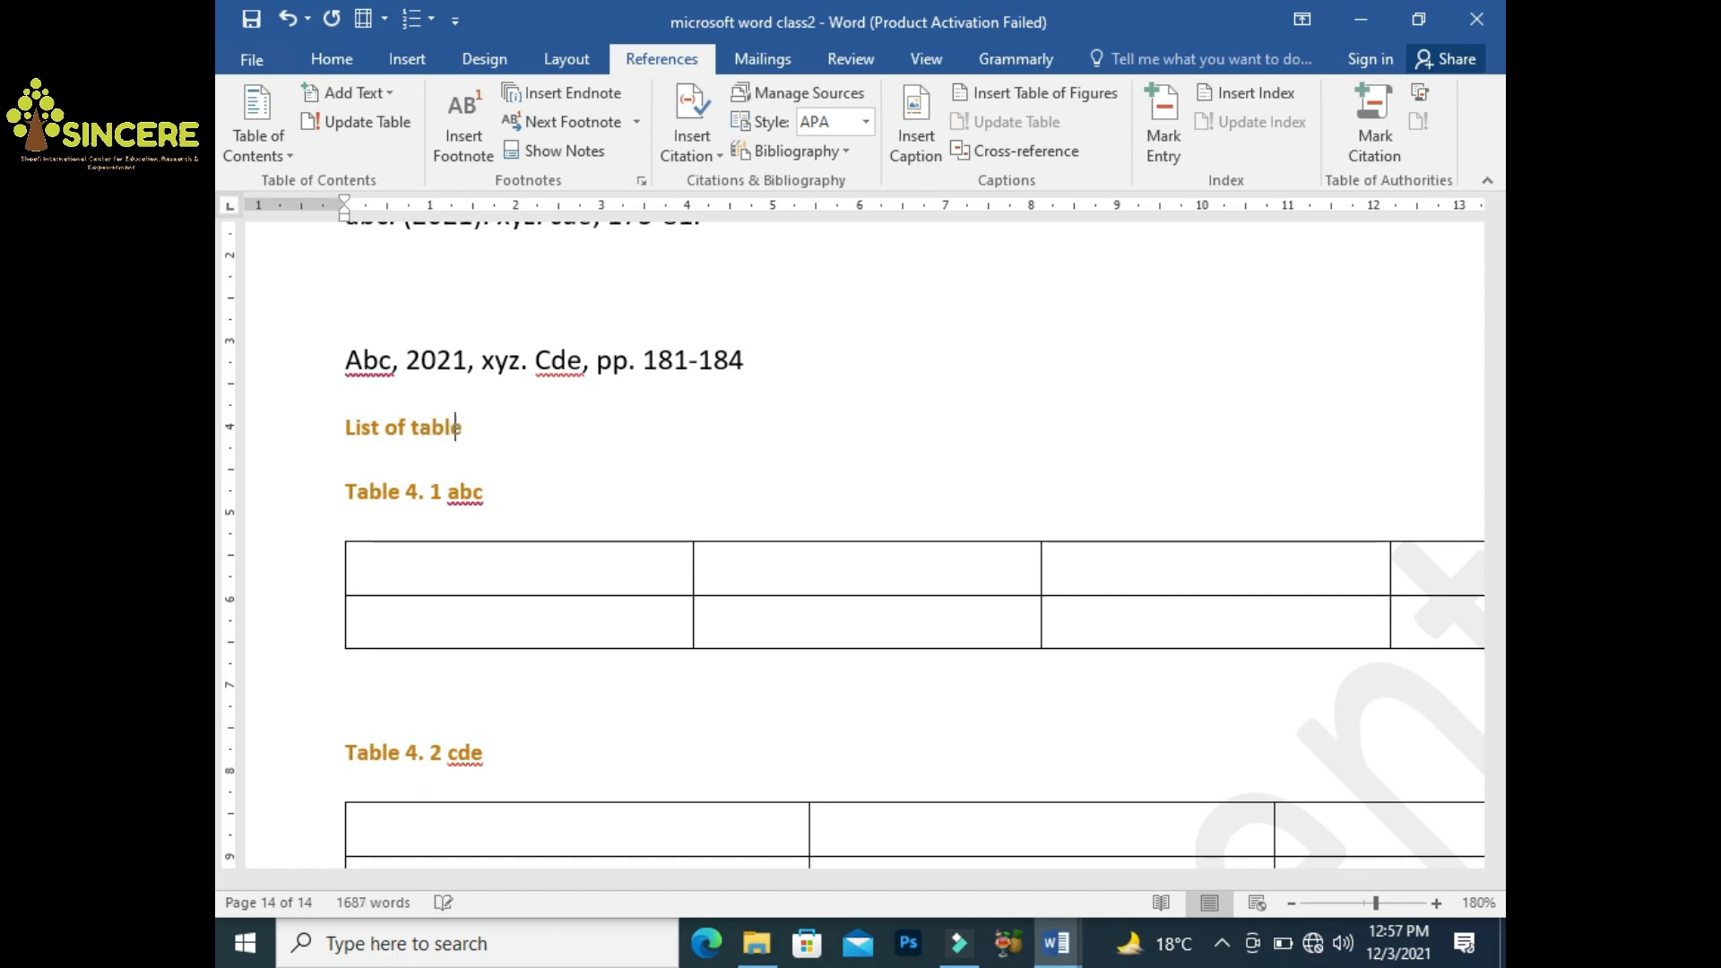
pyautogui.press('Return')
pyautogui.press('Left')
pyautogui.write('s')
pyautogui.press('Down')
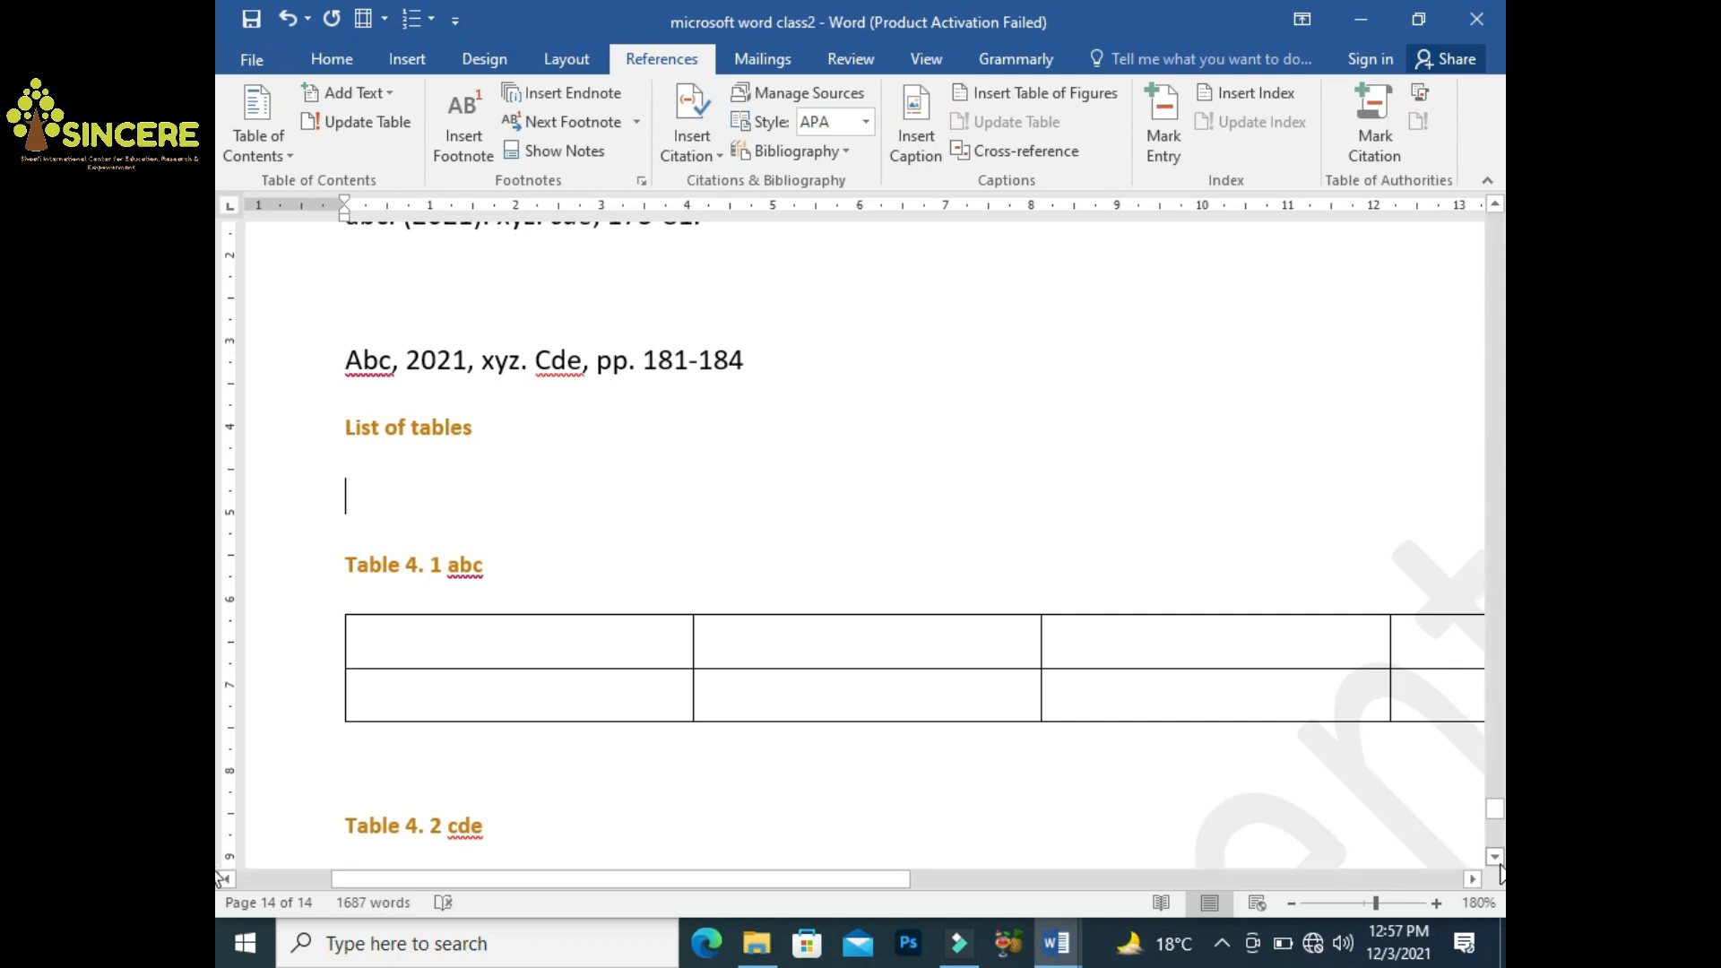
# Insert a table of figures for the "Table 4." caption label below the List of tables heading
pyautogui.moveTo(1494, 809)
pyautogui.mouseDown()
pyautogui.moveTo(1501, 847)
pyautogui.moveTo(1498, 804)
pyautogui.moveTo(1499, 820)
pyautogui.mouseUp()
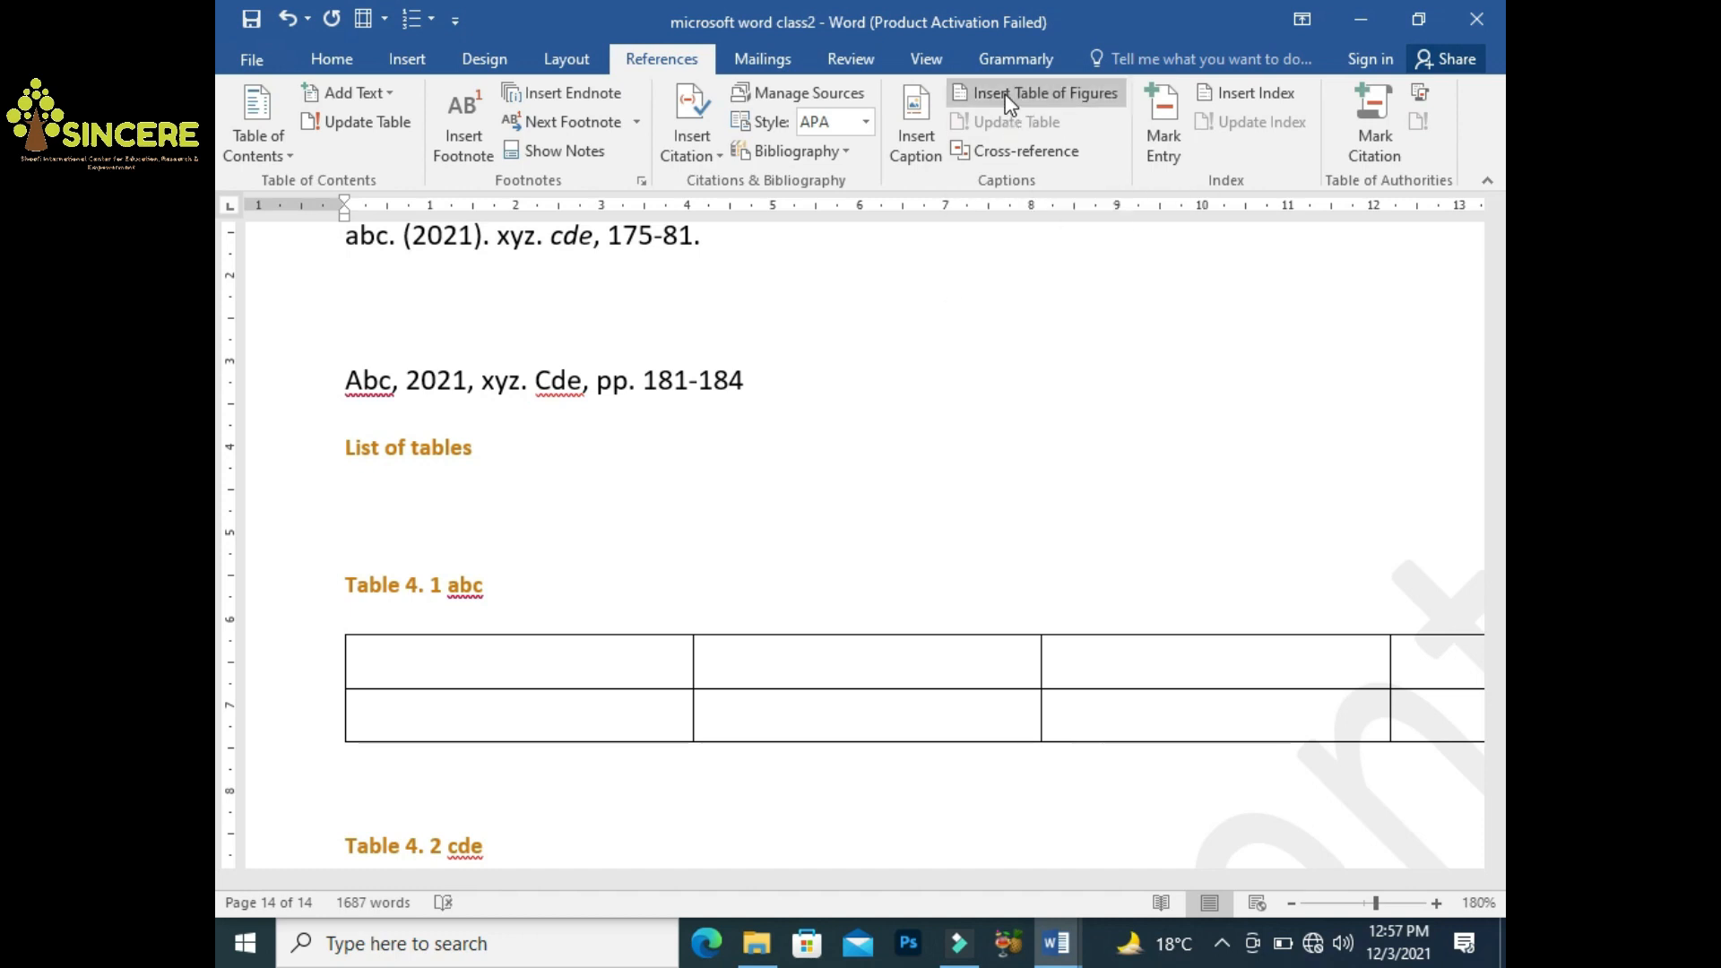
pyautogui.click(1004, 95)
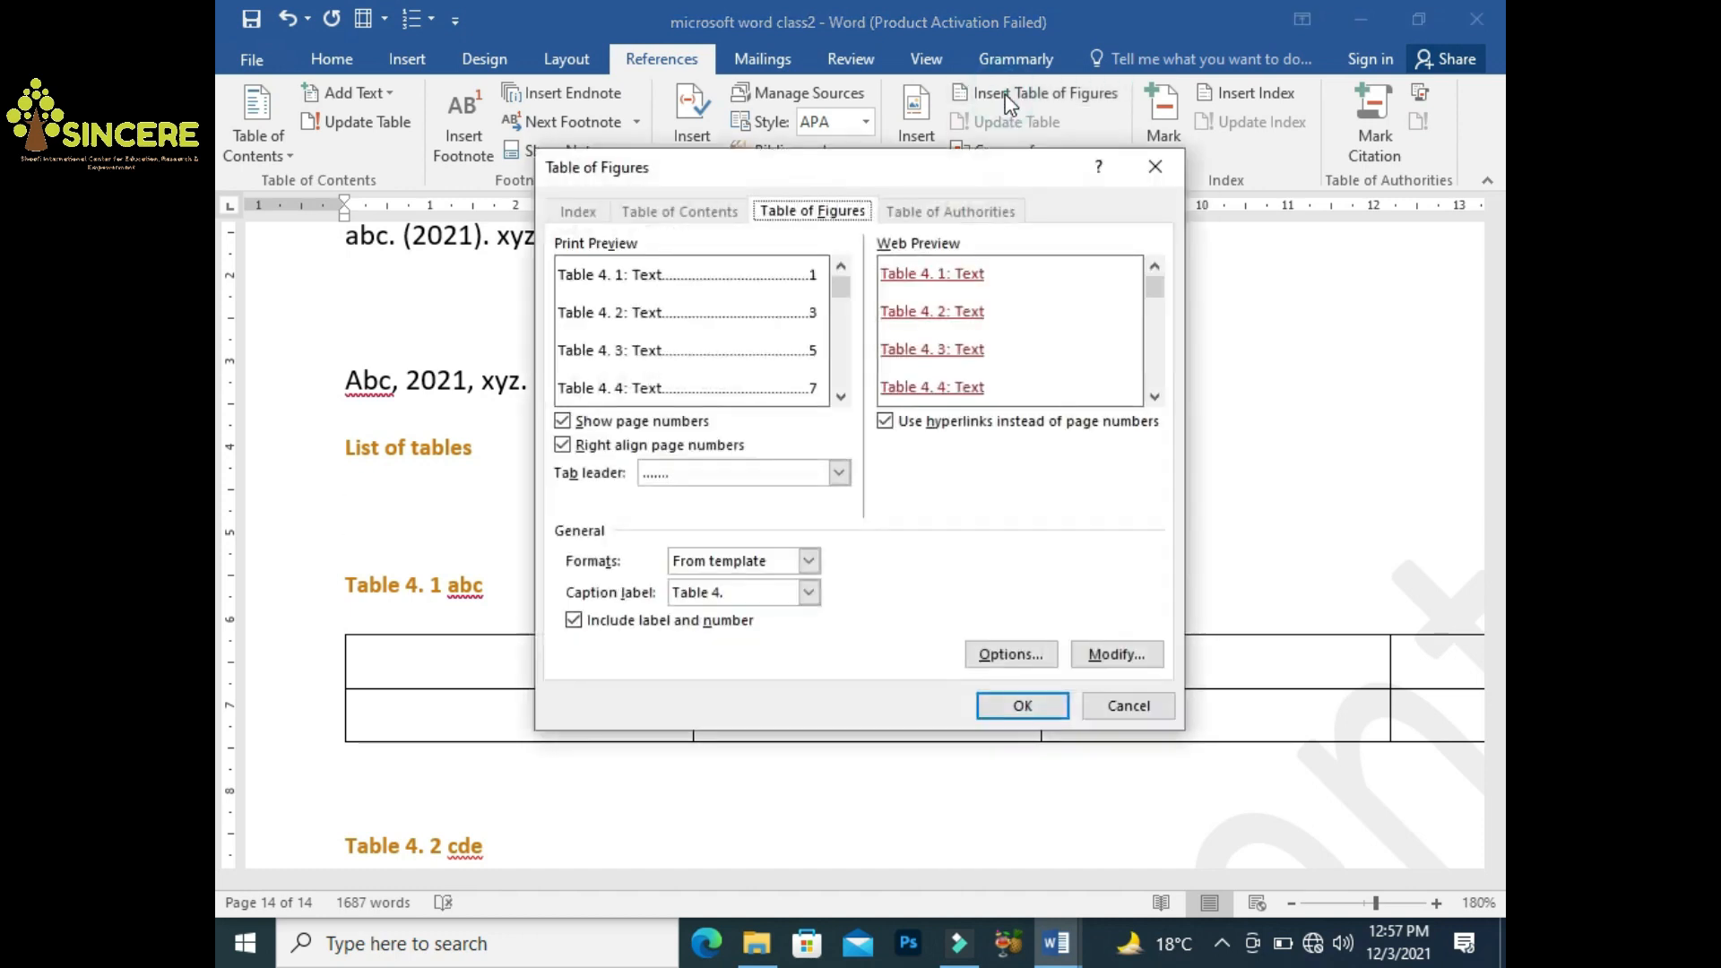
pyautogui.click(809, 591)
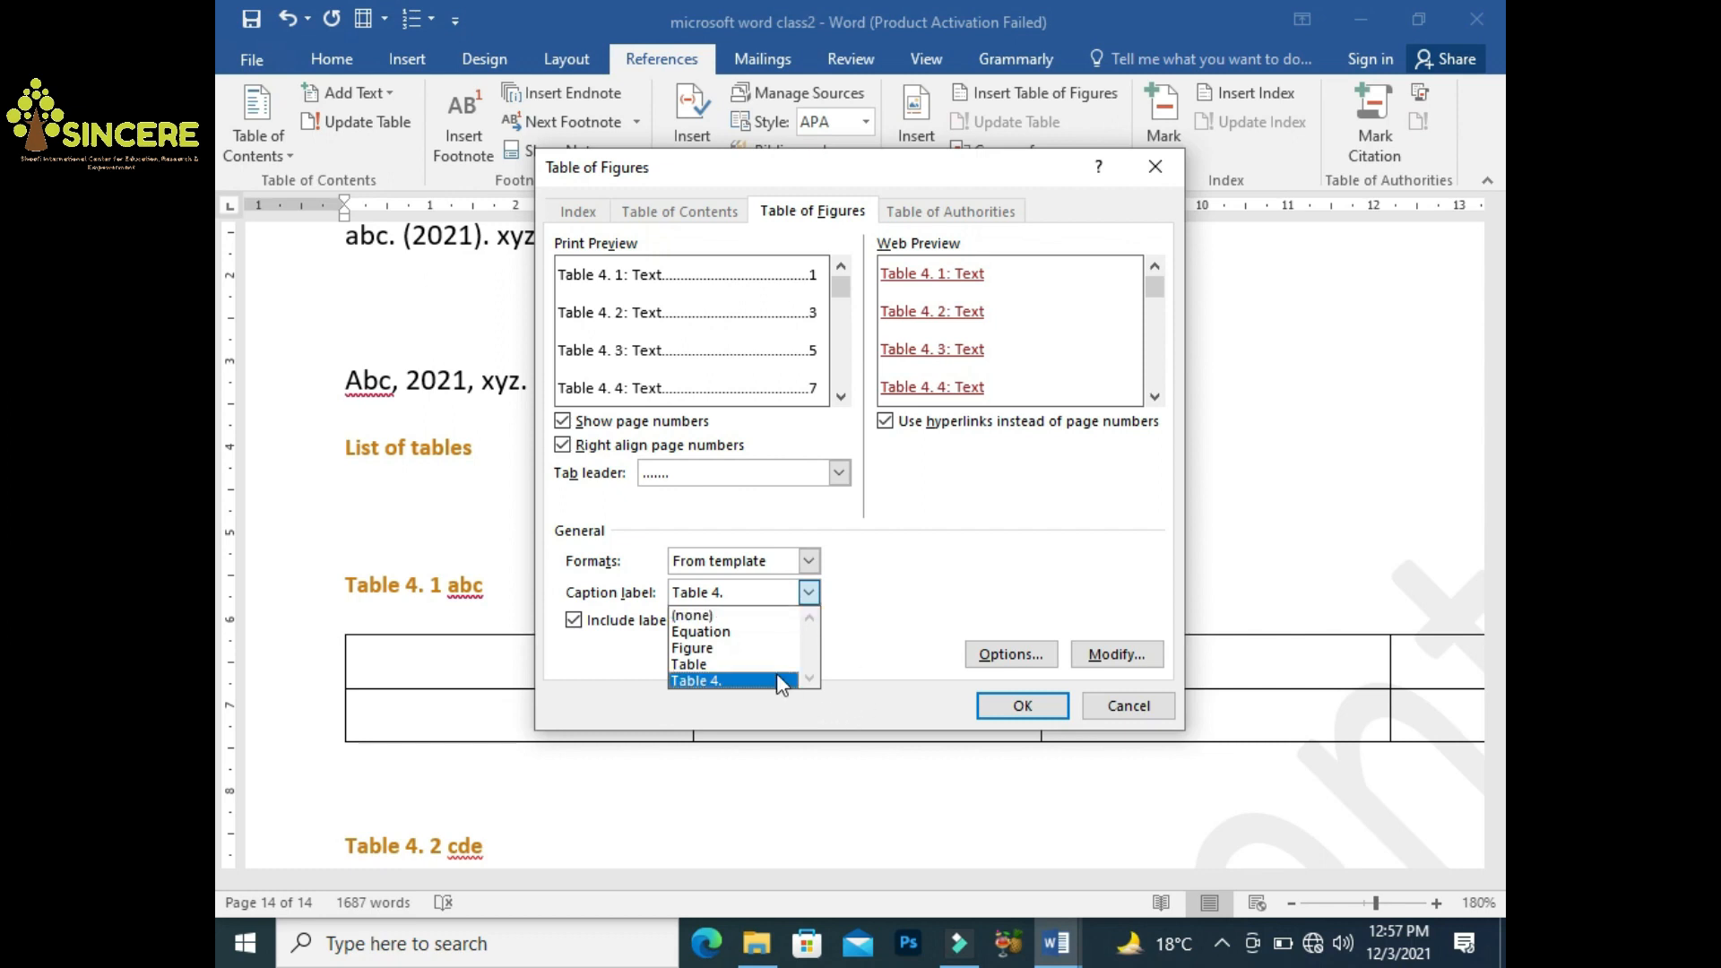
pyautogui.click(1004, 706)
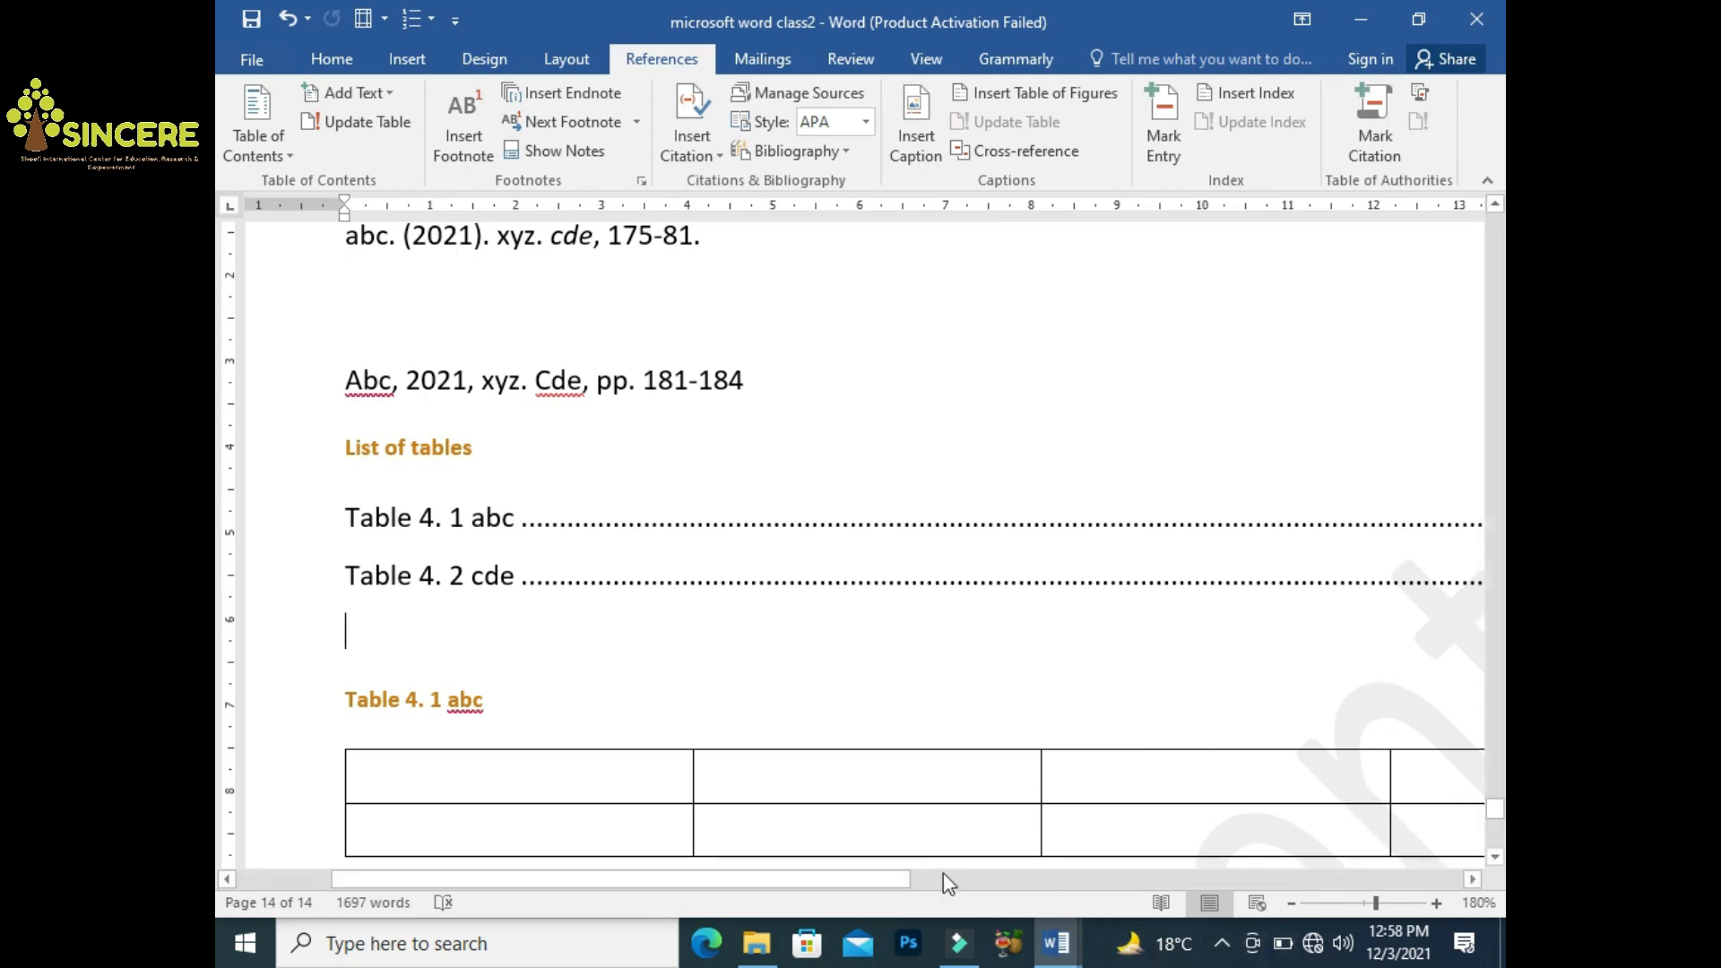
# Insert a page break between the first table and the caption of the second table
pyautogui.moveTo(856, 876); pyautogui.dragTo(1098, 881)
pyautogui.click(1296, 907)
pyautogui.click(1295, 907)
pyautogui.click(1296, 906)
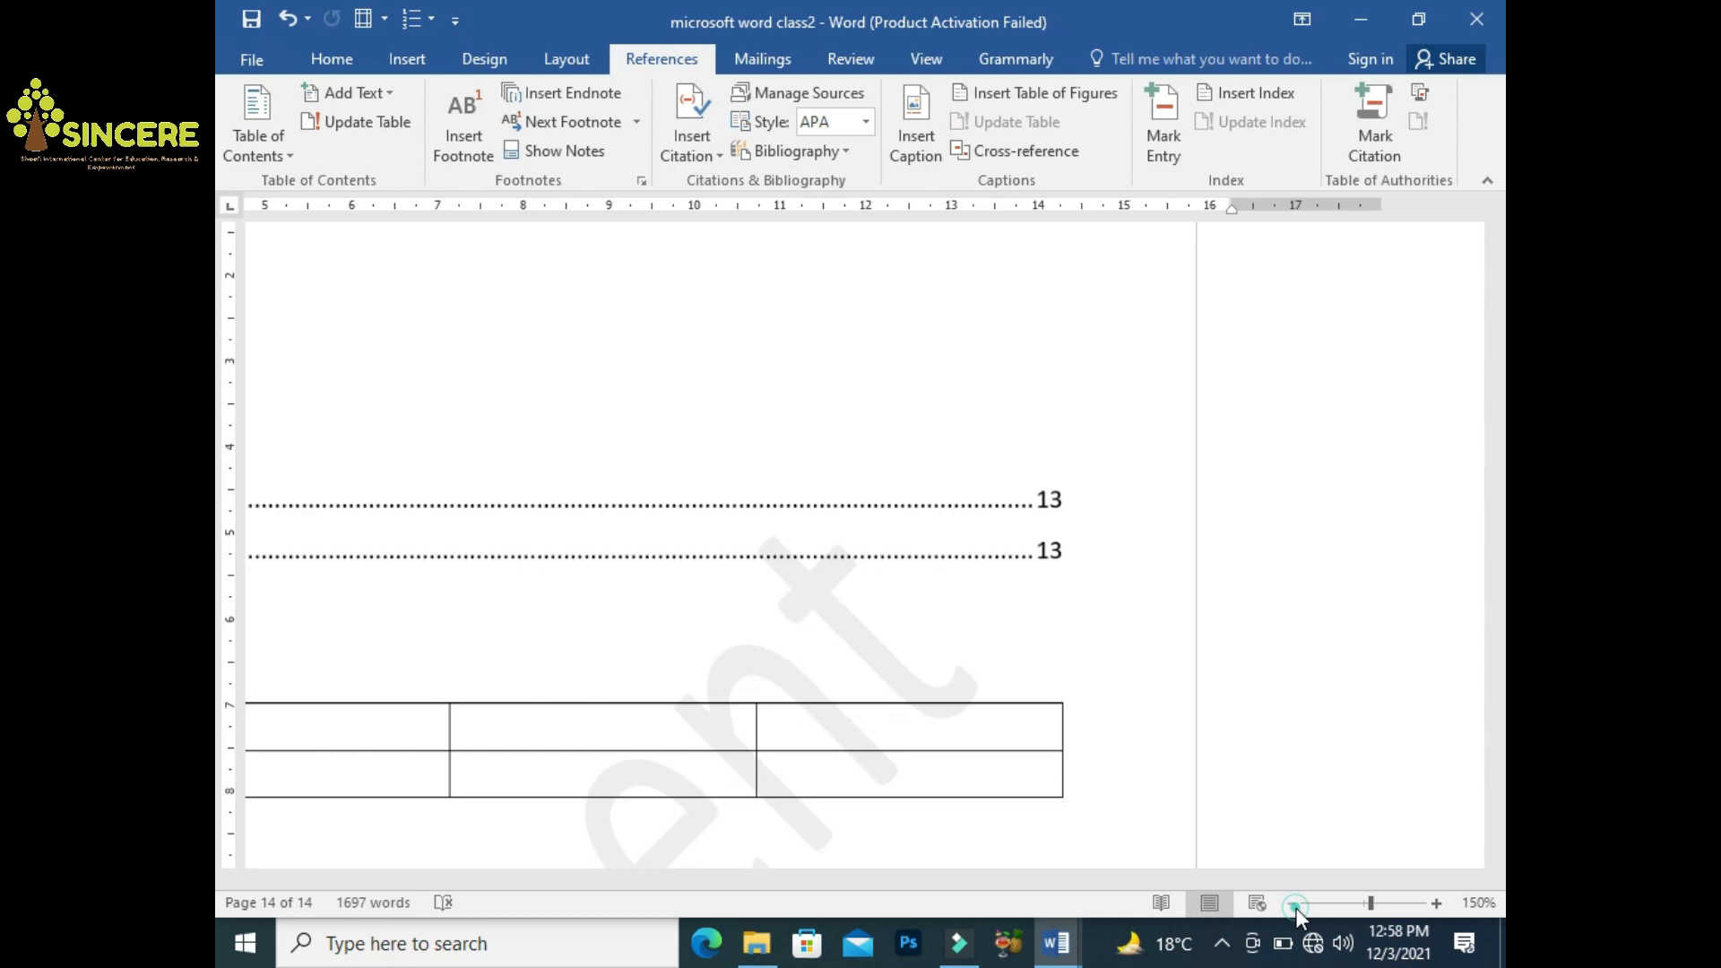
pyautogui.click(1296, 907)
pyautogui.moveTo(983, 880); pyautogui.dragTo(723, 865)
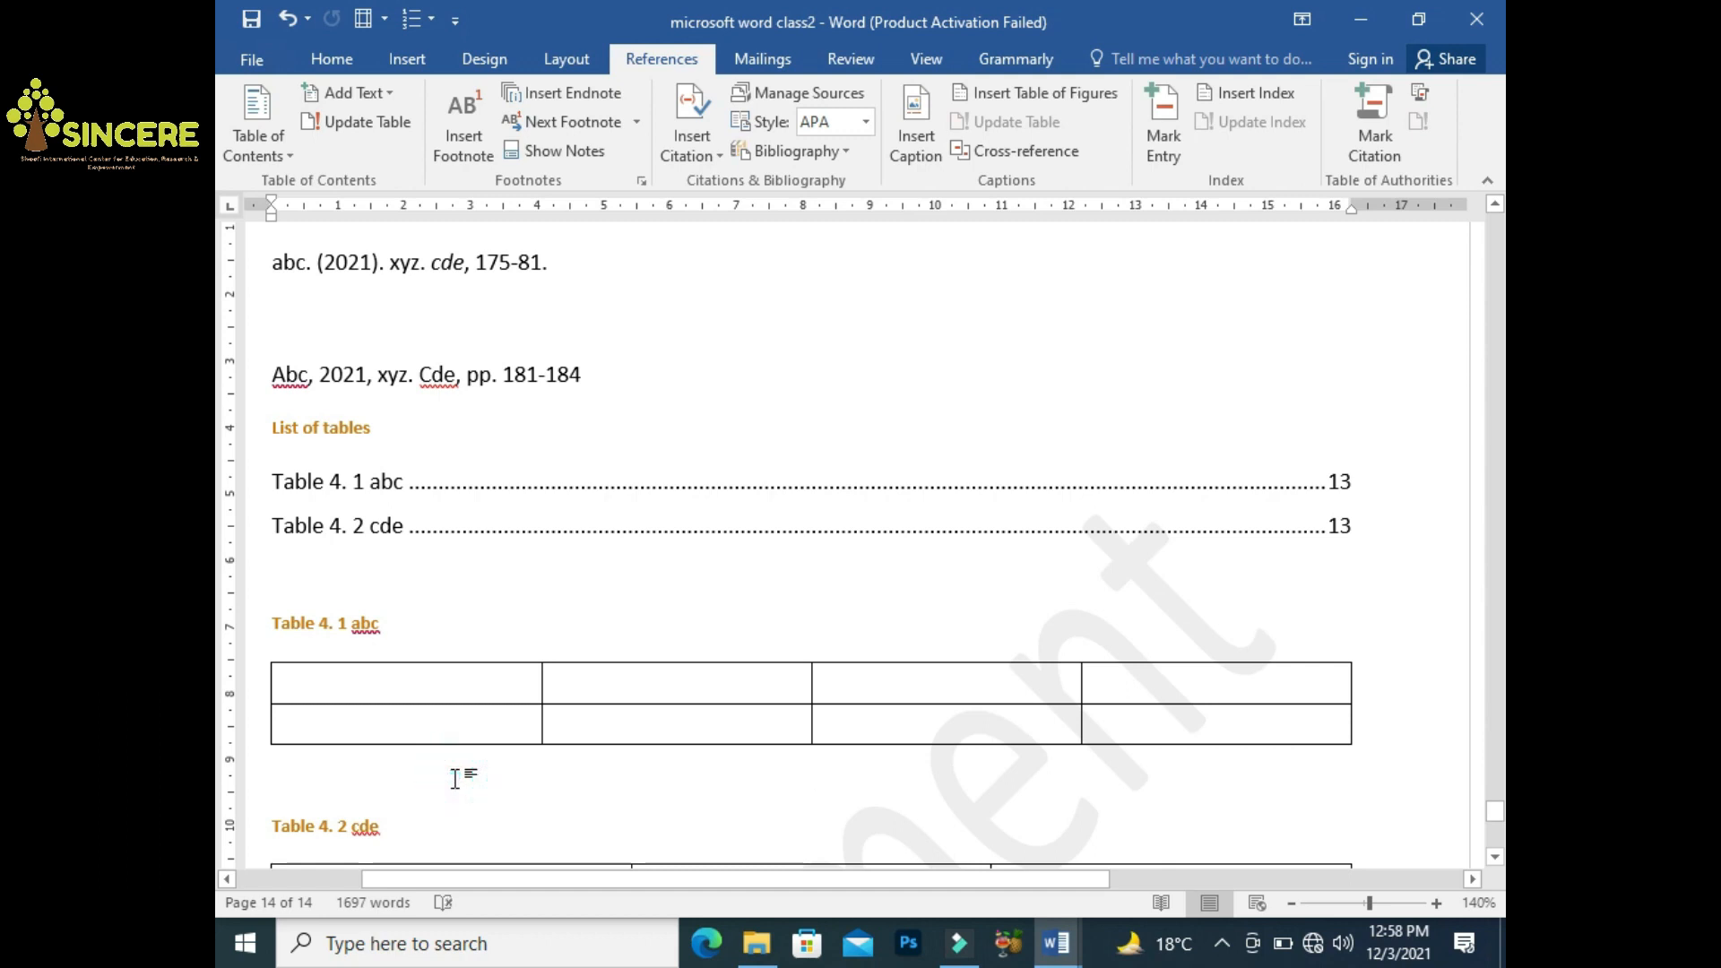
pyautogui.hotkey('ctrl', 'Return')
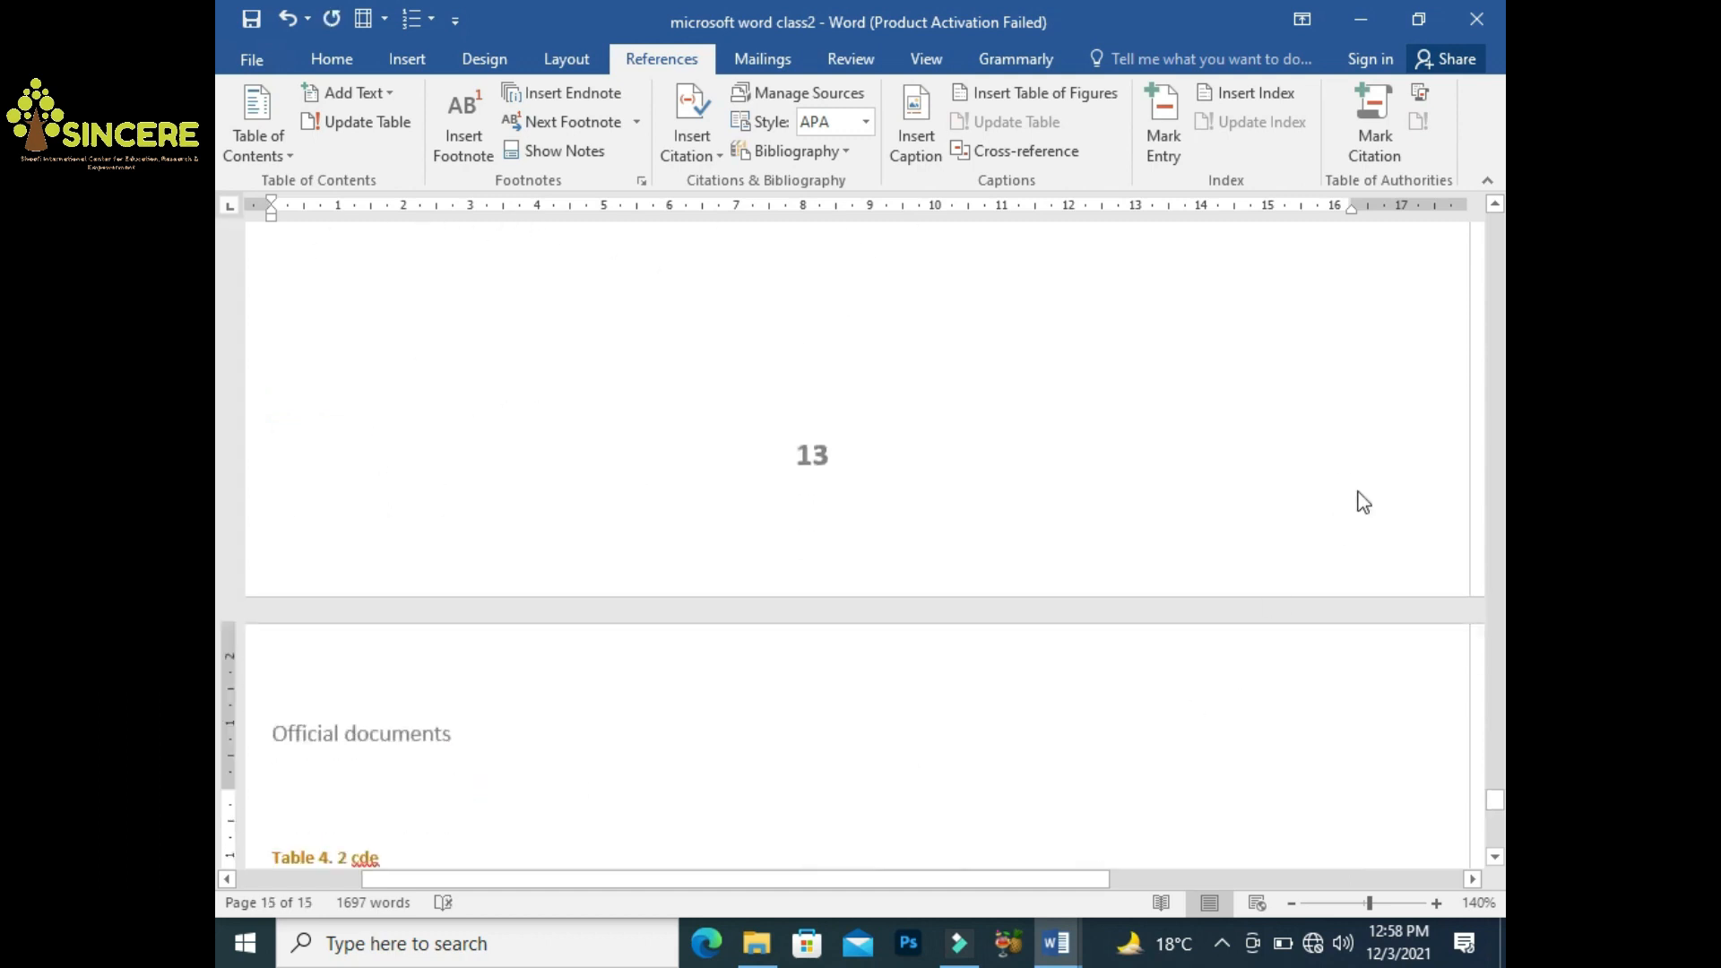
# Update the table of figures under the List of tables heading to refresh its page numbers
pyautogui.click(1495, 204)
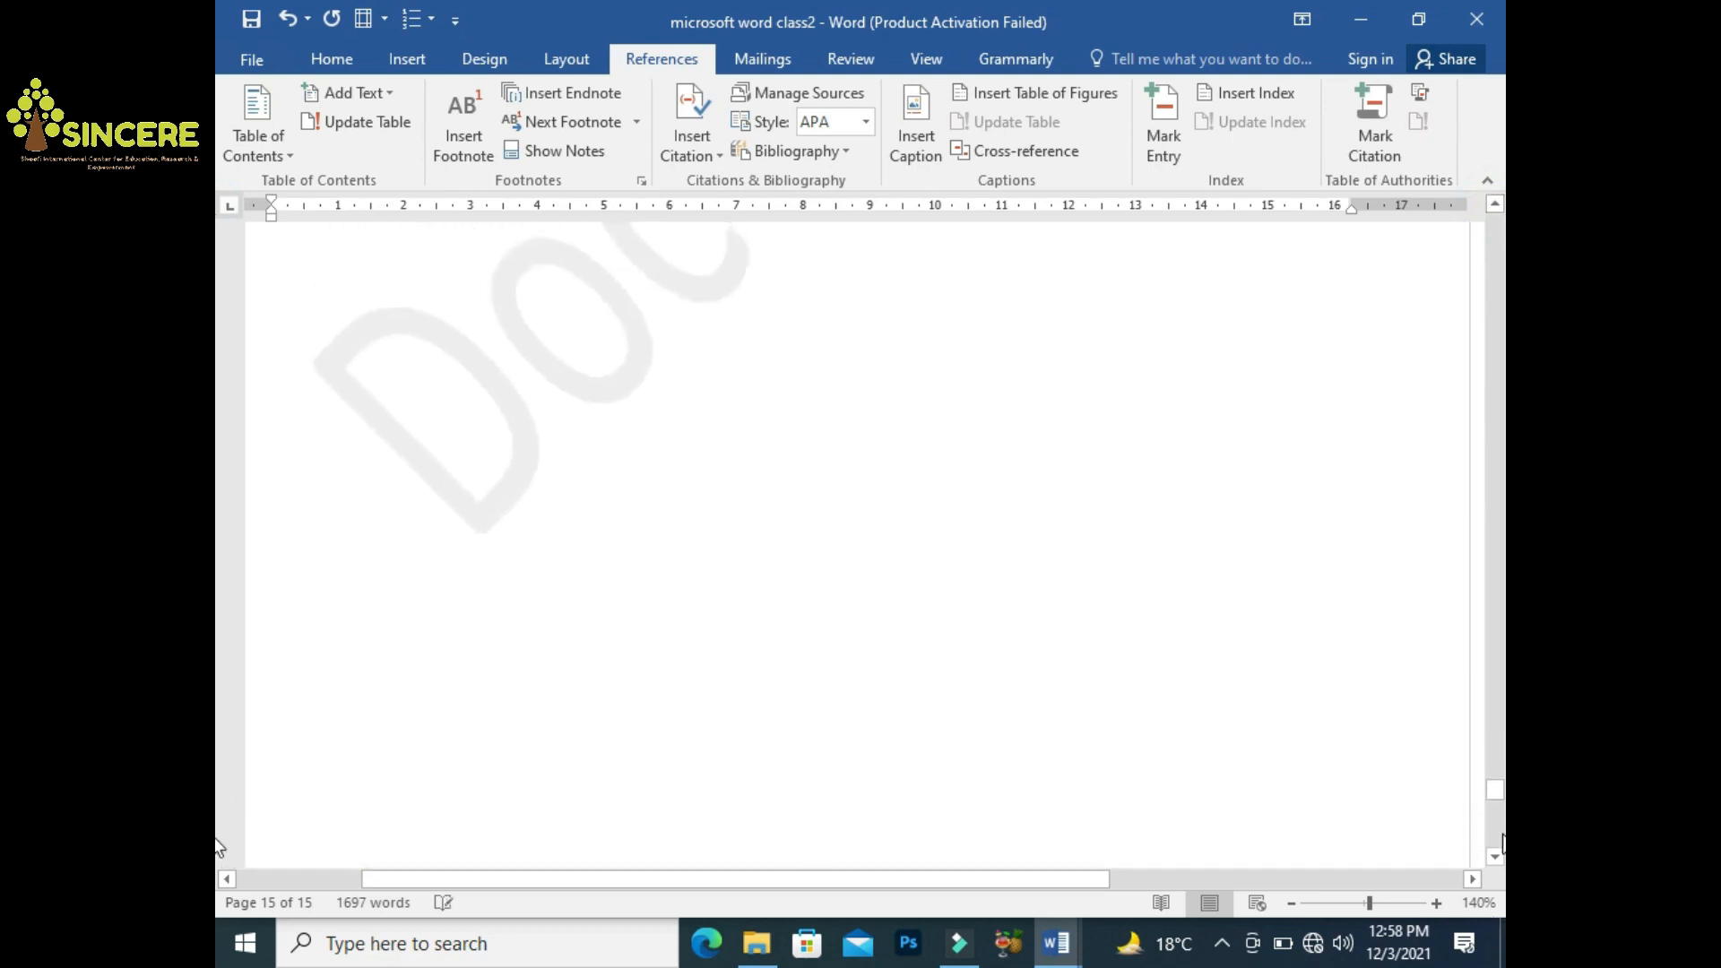
pyautogui.moveTo(1499, 793); pyautogui.dragTo(1497, 769)
pyautogui.click(351, 565)
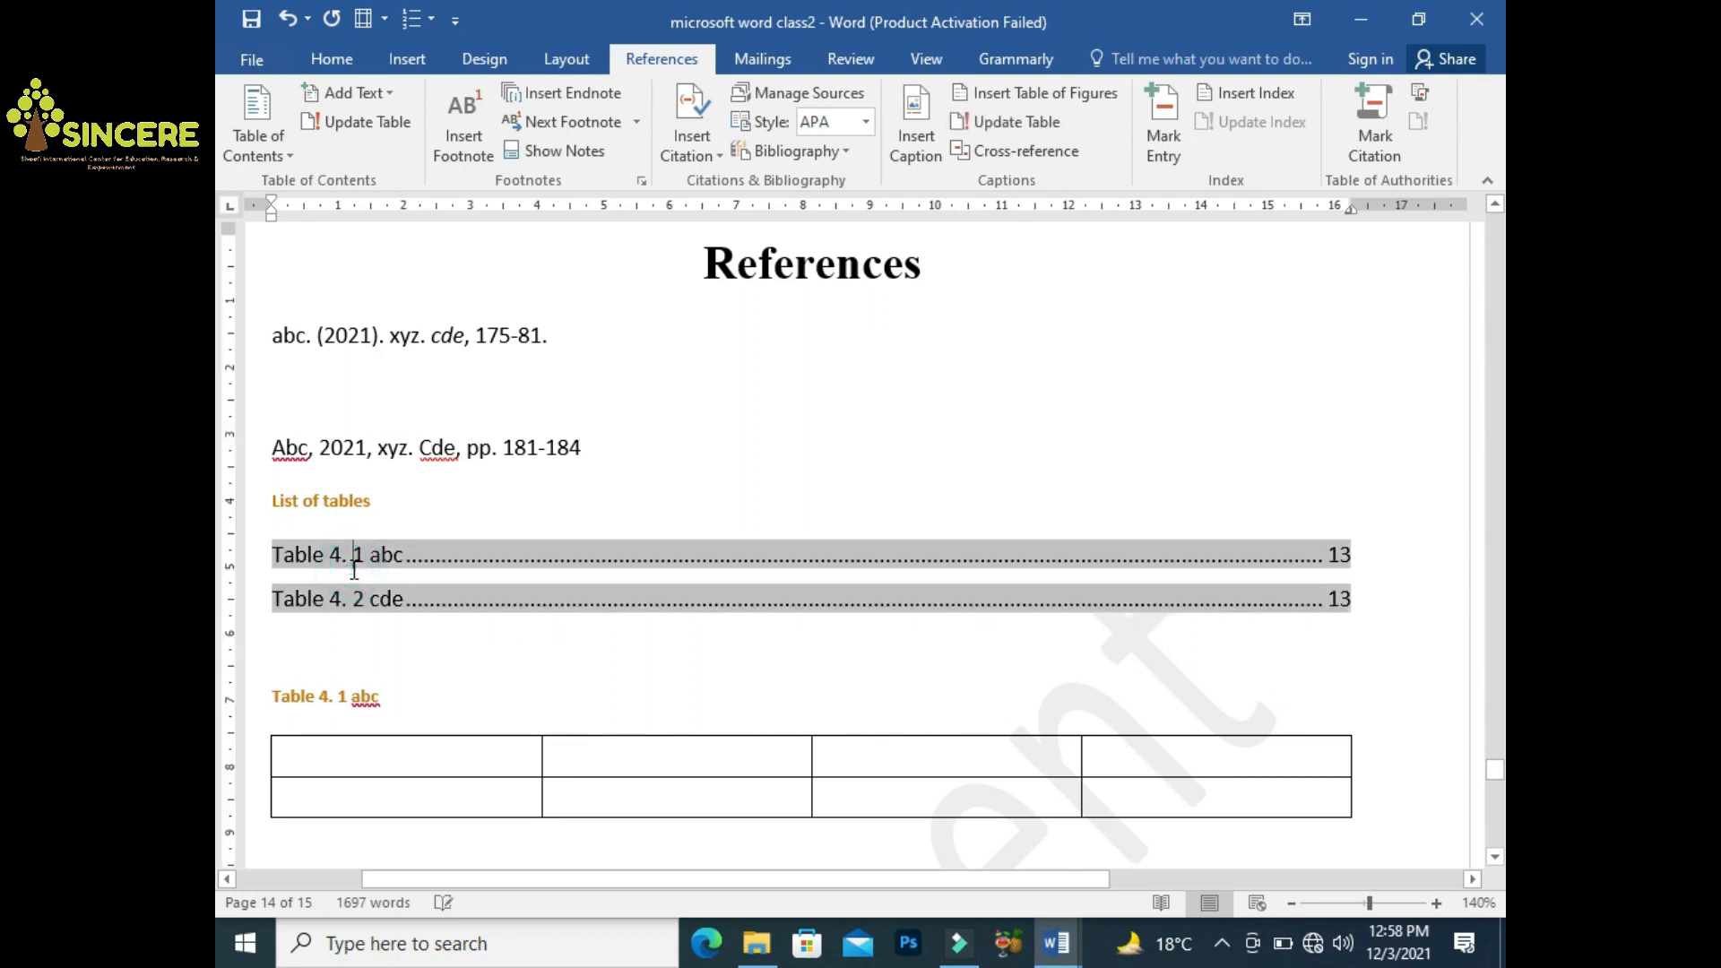
pyautogui.rightClick(353, 570)
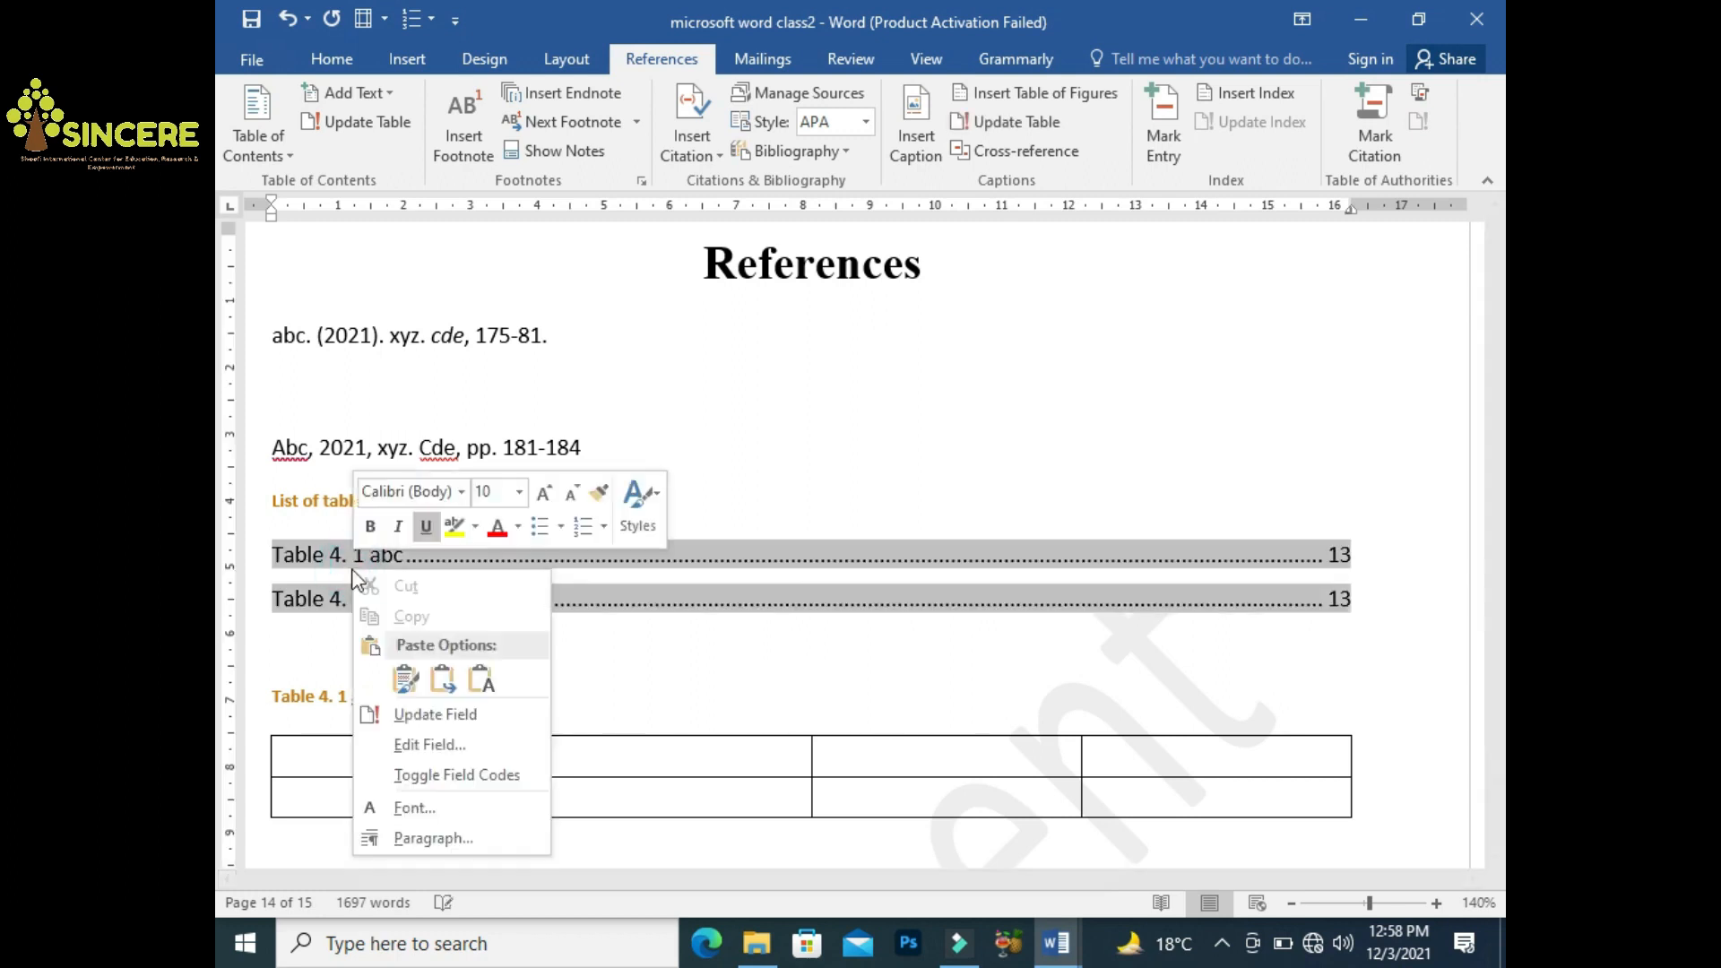
pyautogui.click(434, 716)
pyautogui.click(875, 504)
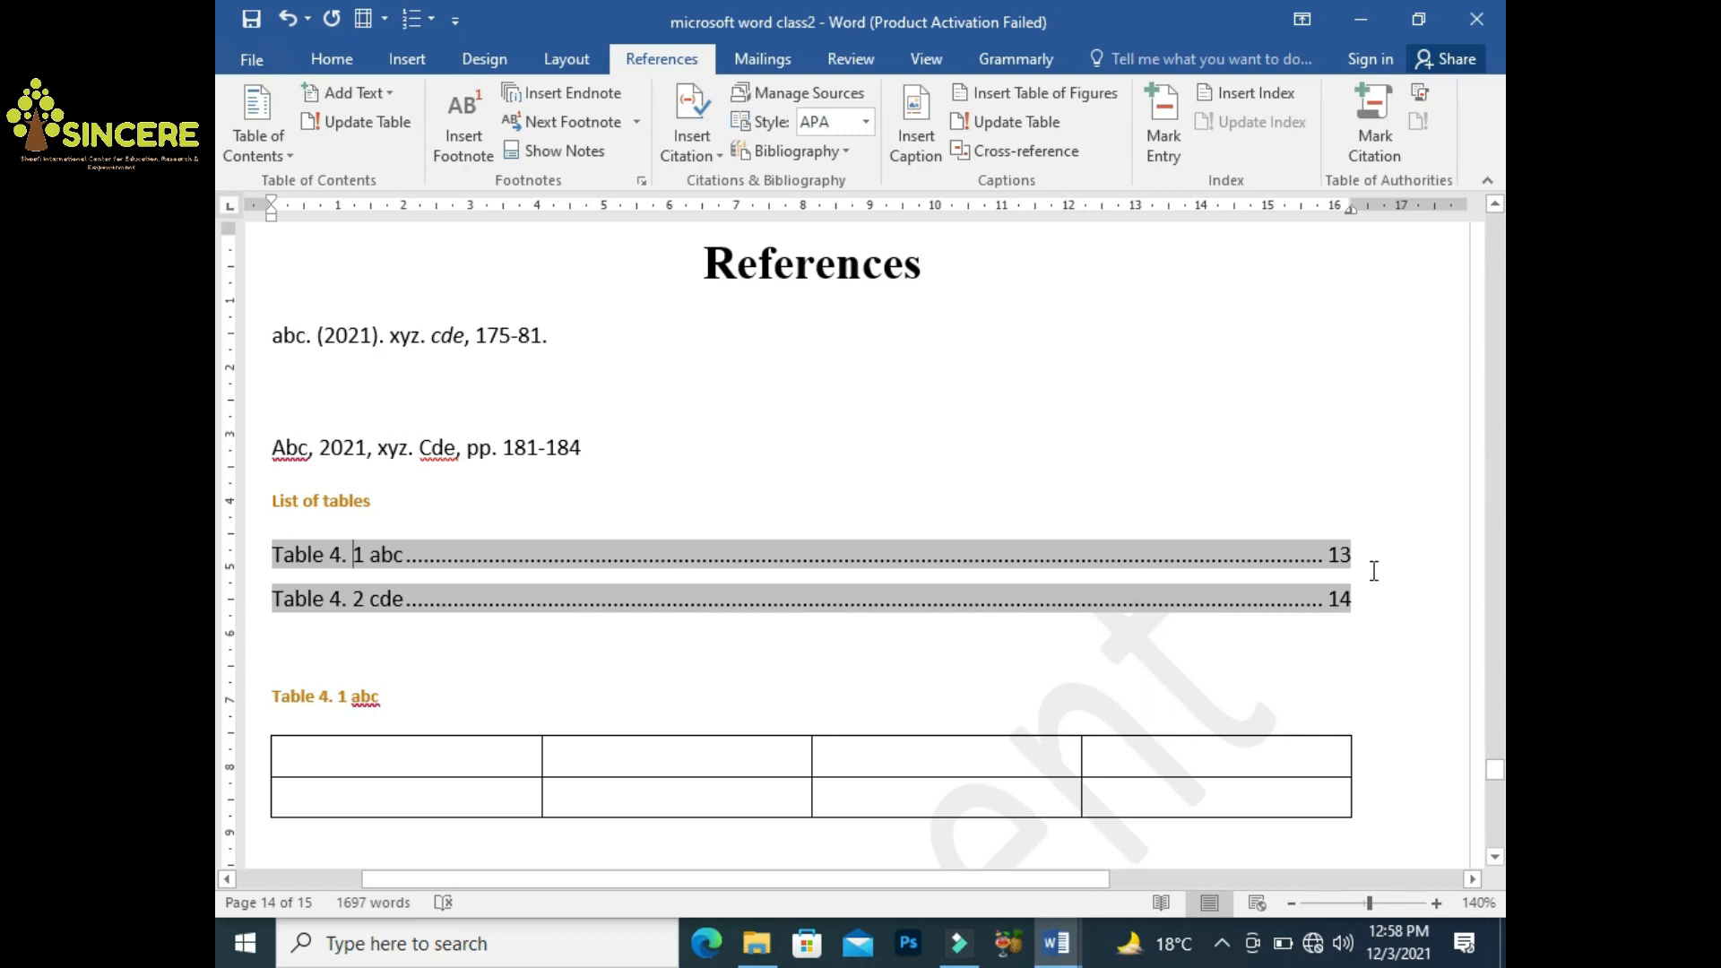
pyautogui.moveTo(1495, 792); pyautogui.dragTo(1494, 781)
pyautogui.click(586, 493)
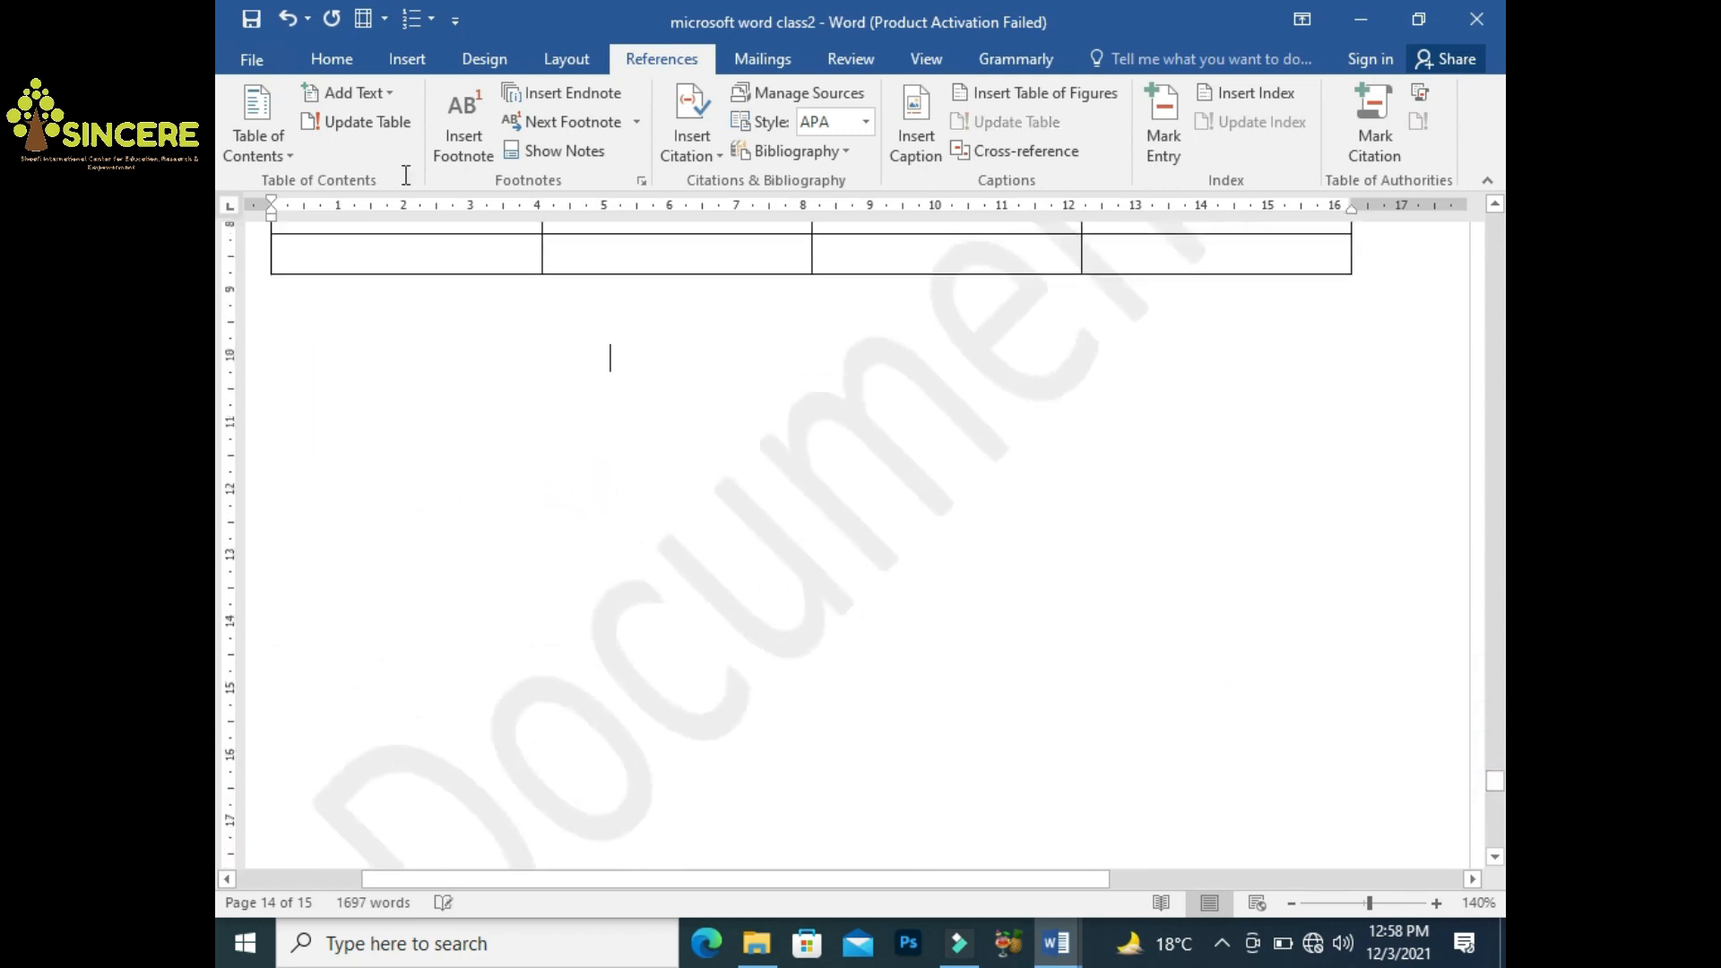
pyautogui.click(407, 59)
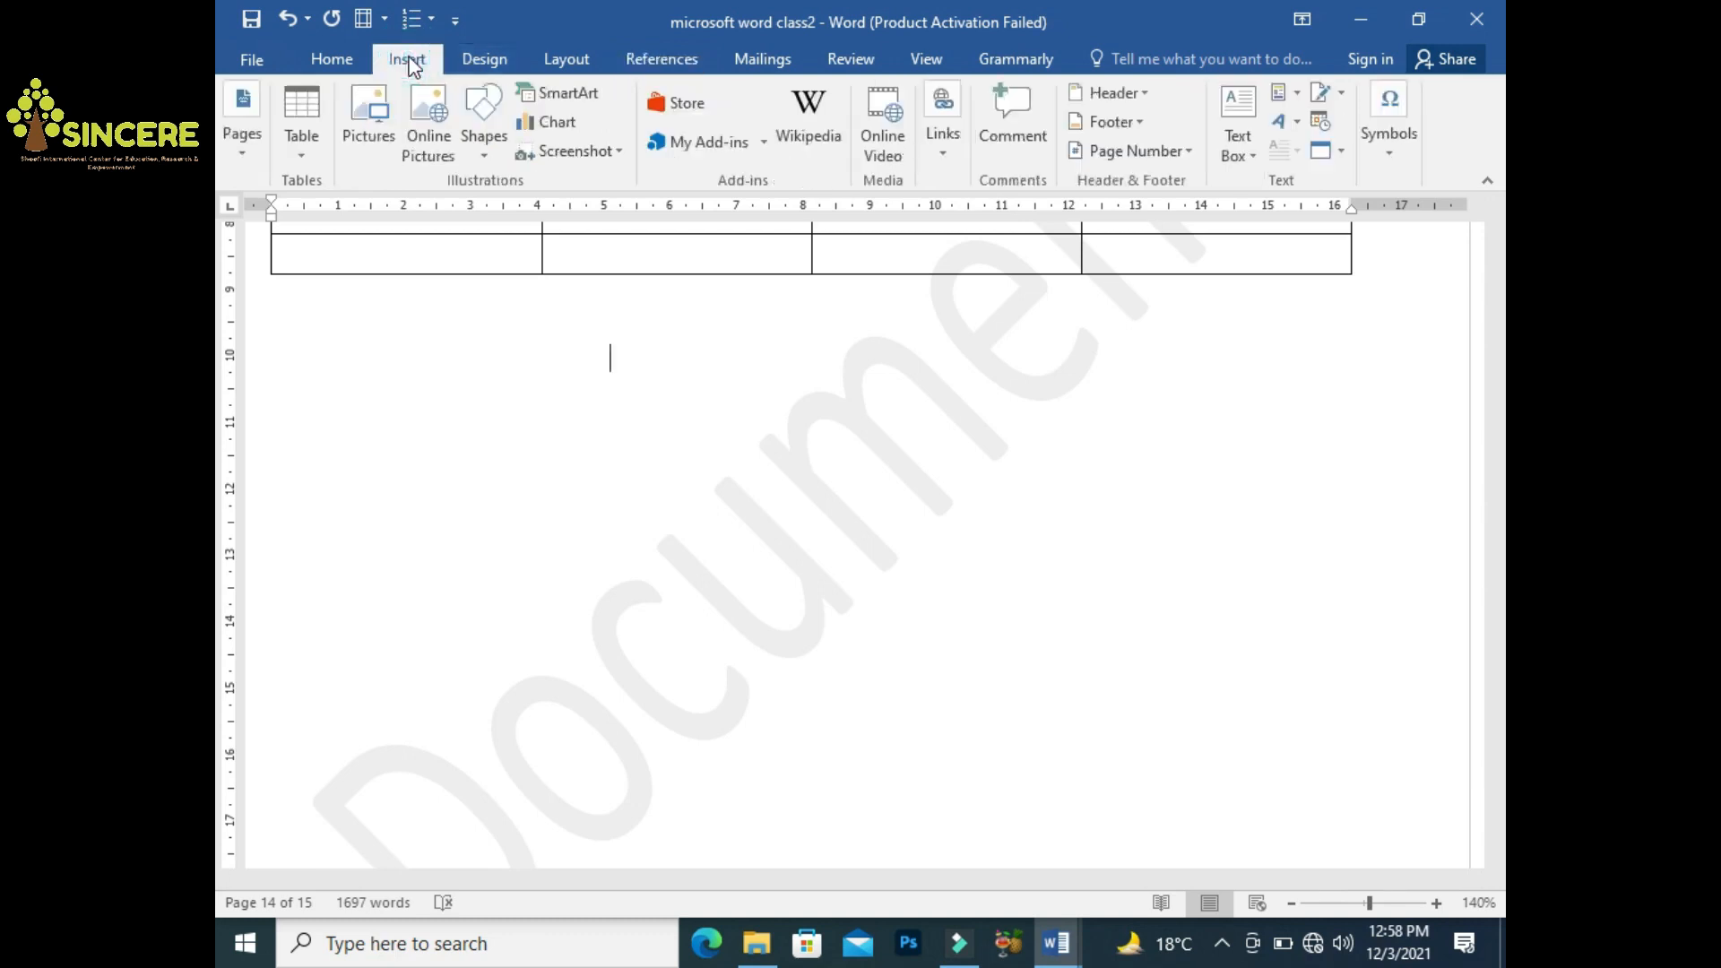
pyautogui.click(372, 133)
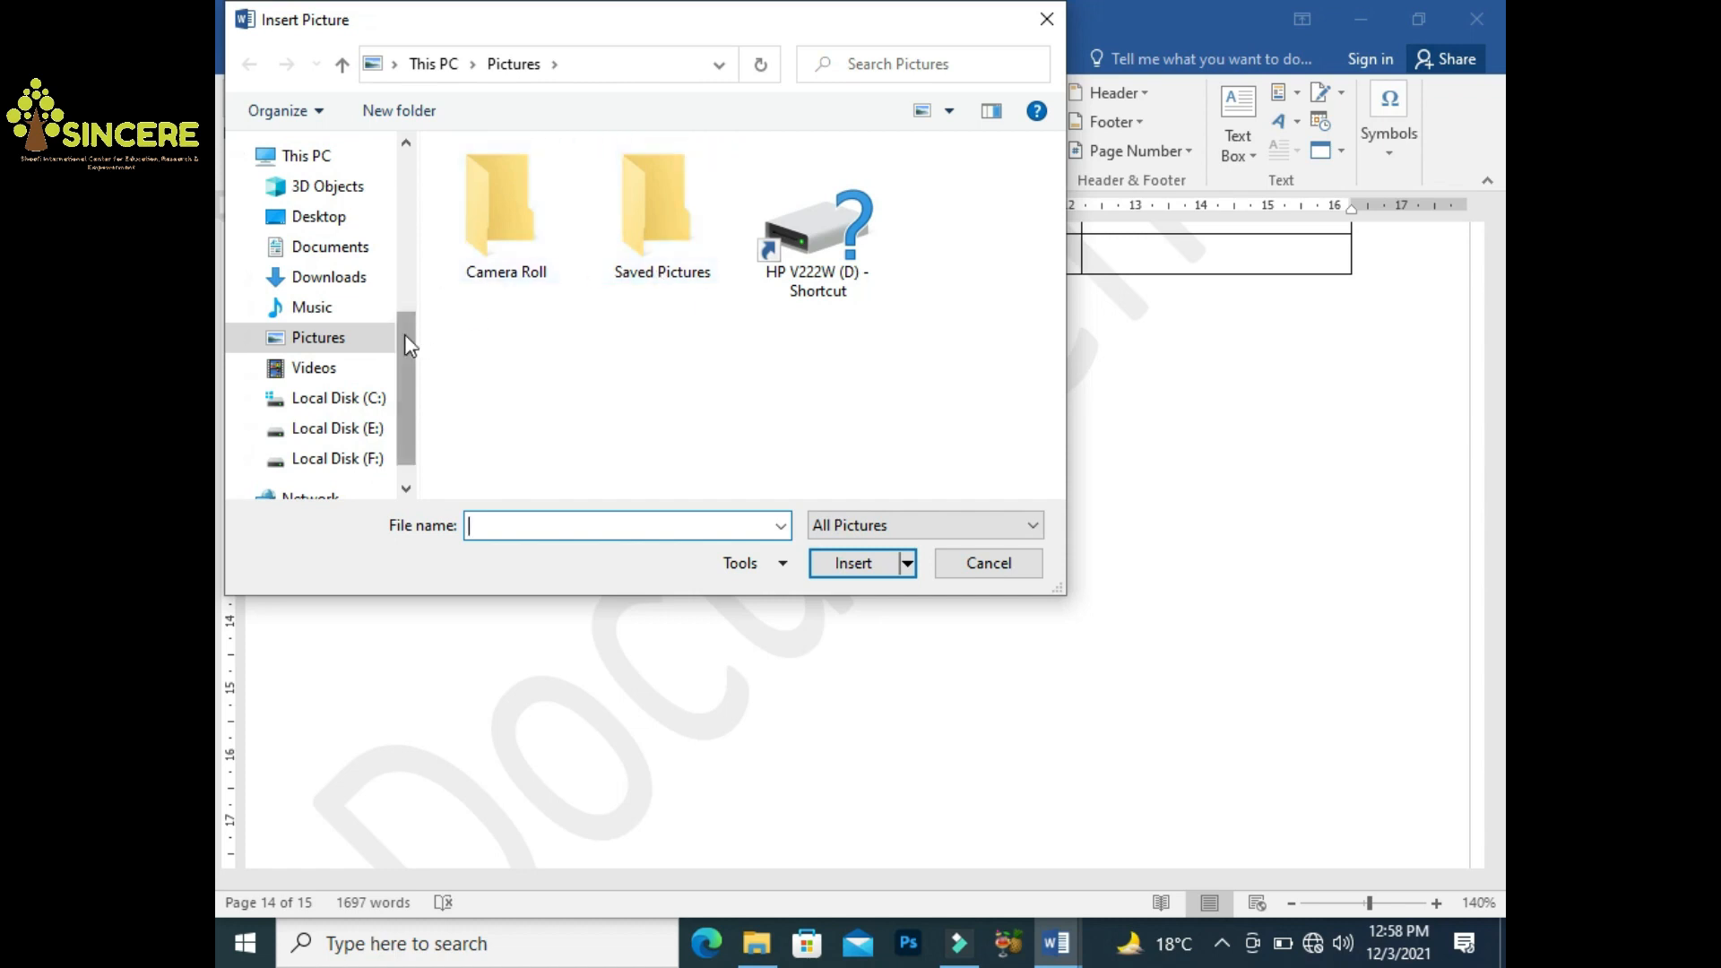
pyautogui.moveTo(405, 345); pyautogui.dragTo(396, 184)
pyautogui.click(337, 240)
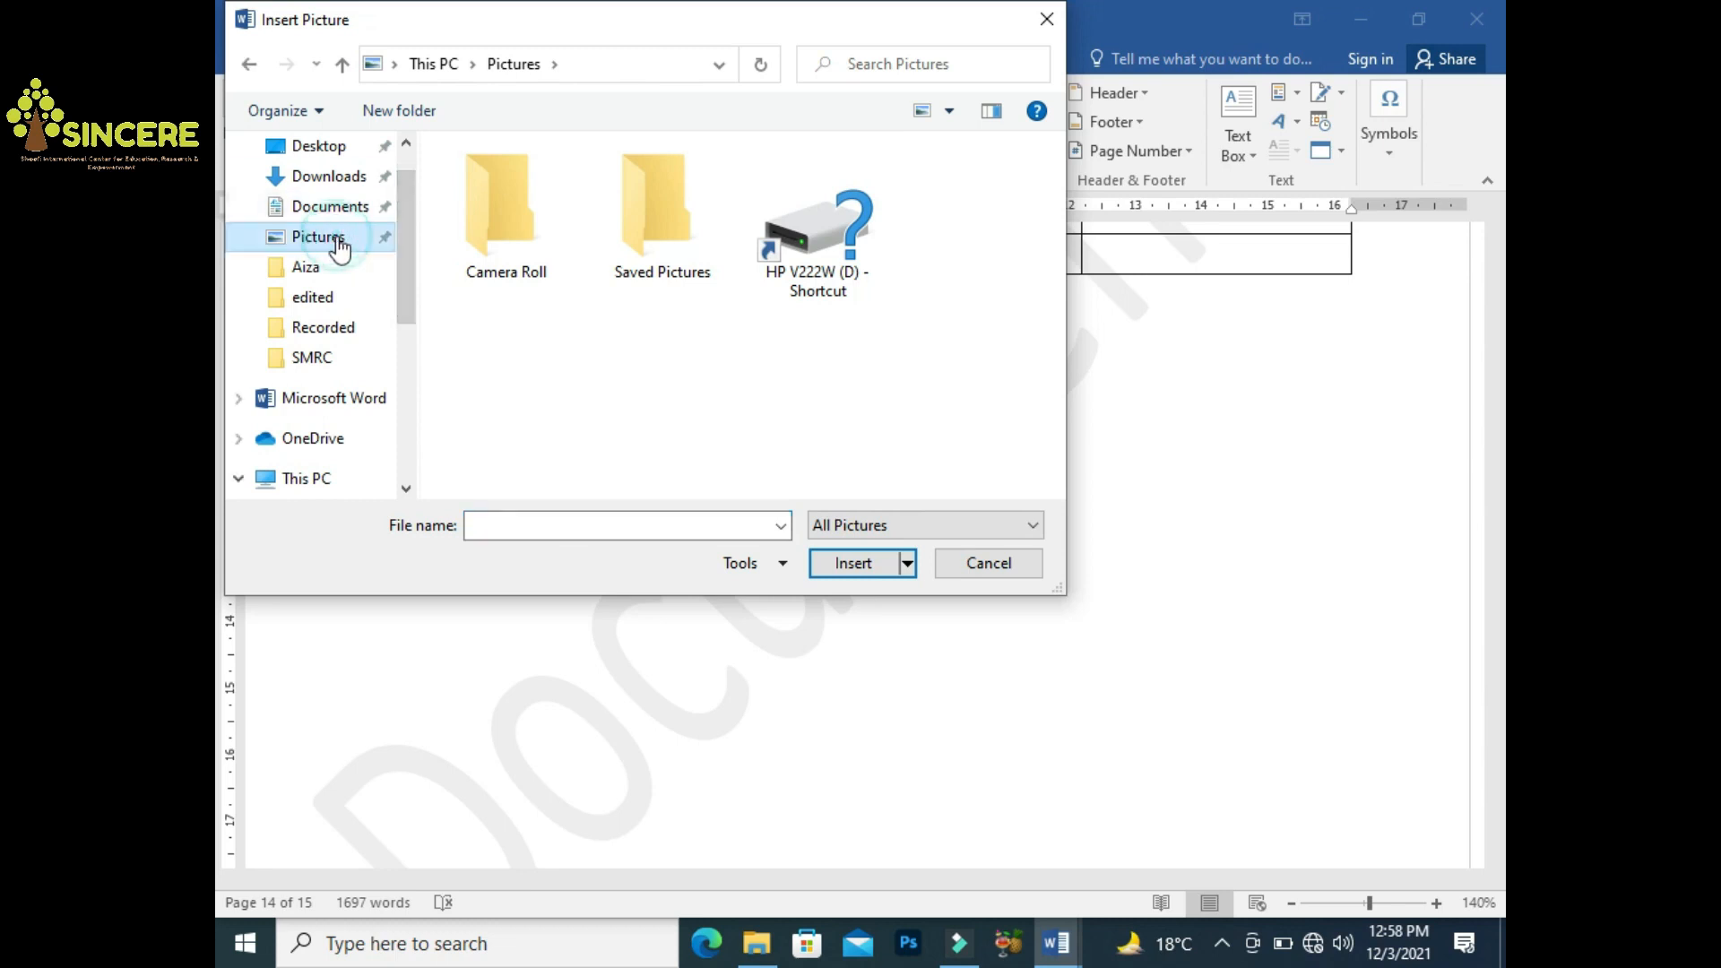
pyautogui.doubleClick(644, 235)
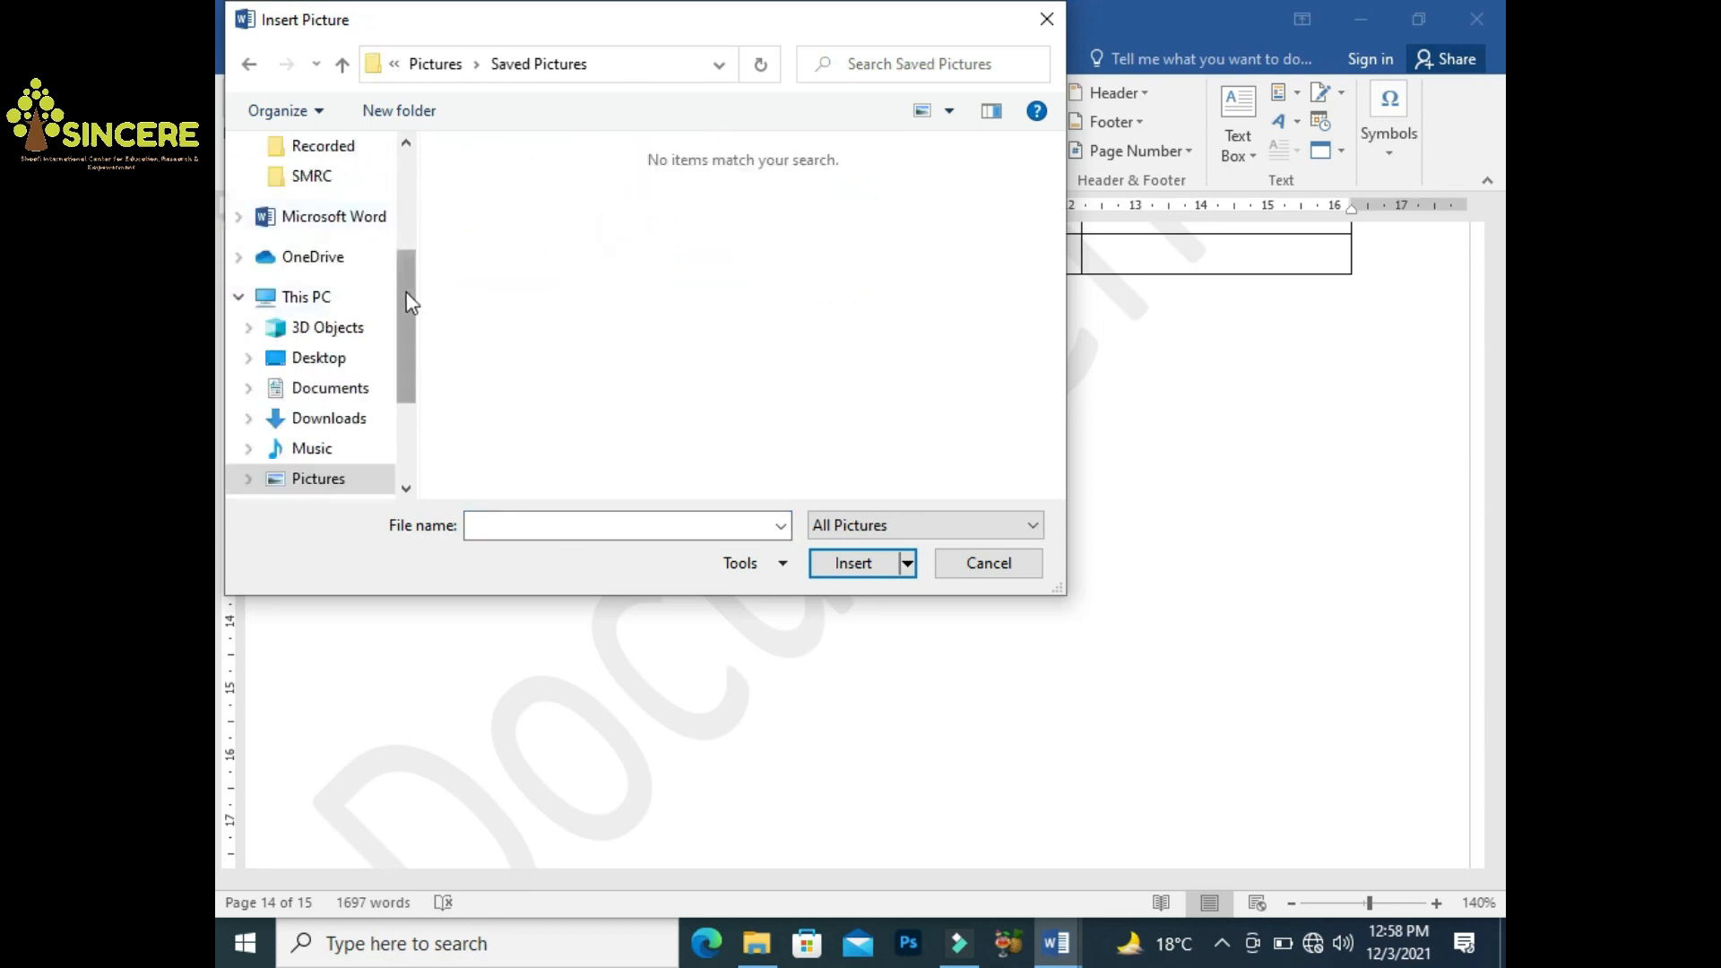
pyautogui.moveTo(407, 292); pyautogui.dragTo(407, 208)
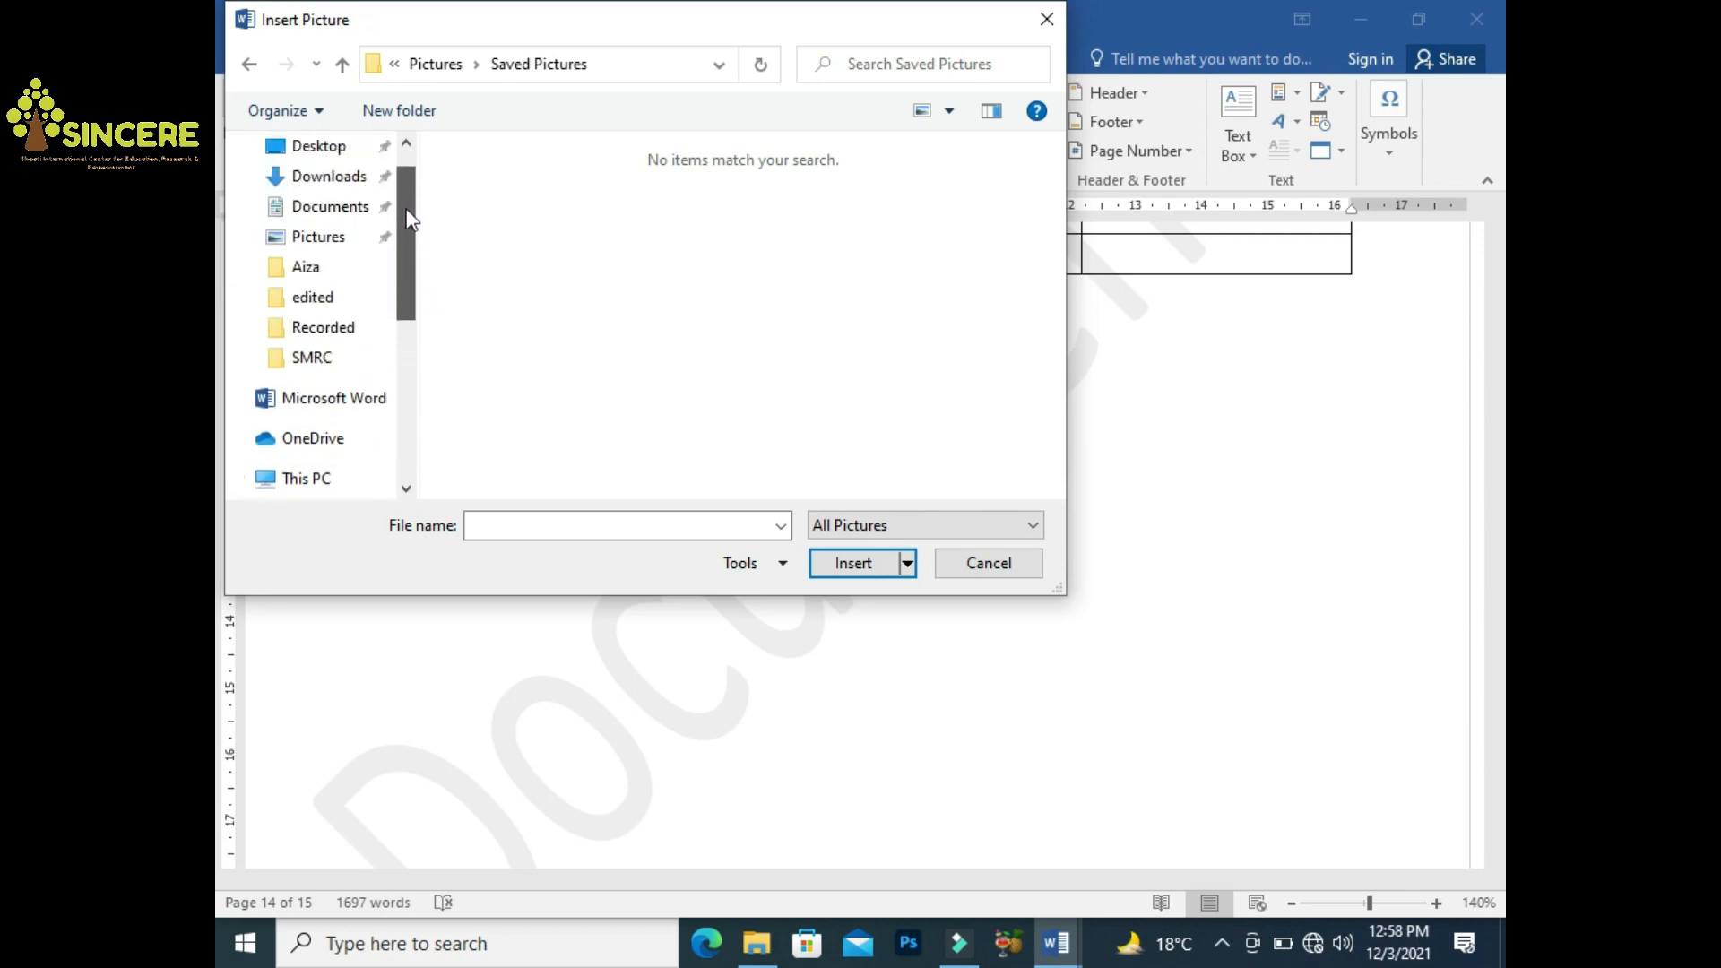
pyautogui.click(332, 237)
pyautogui.click(505, 240)
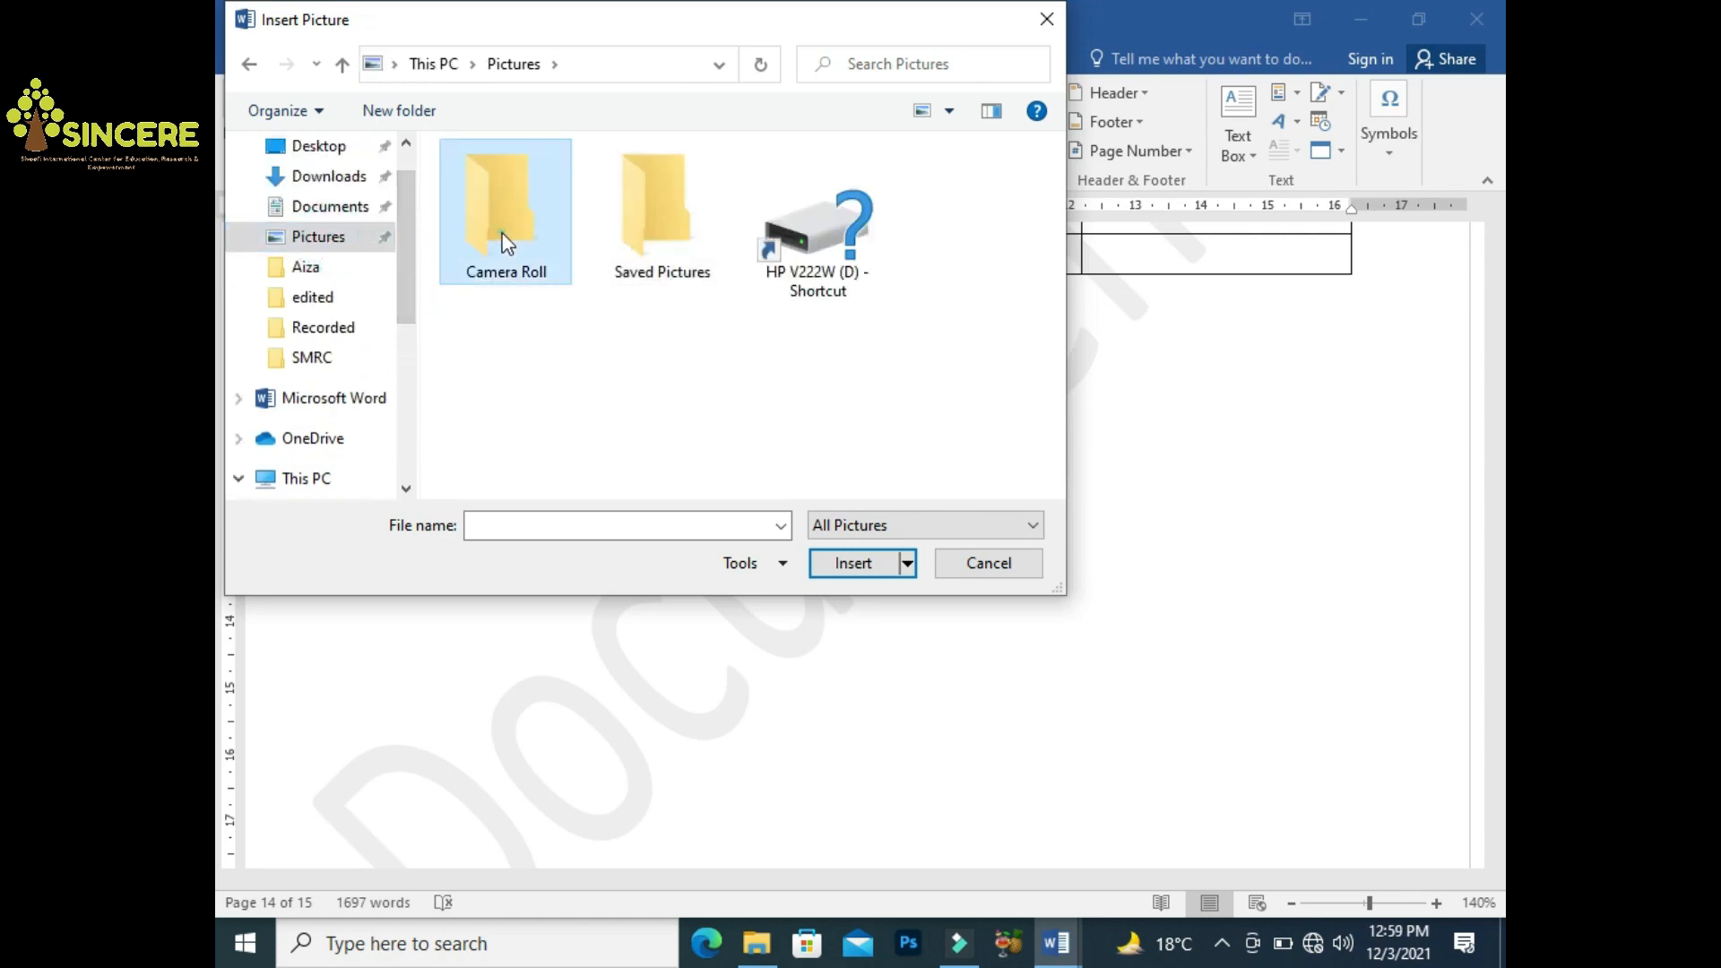
pyautogui.doubleClick(505, 241)
pyautogui.moveTo(407, 309)
pyautogui.mouseDown()
pyautogui.moveTo(422, 403)
pyautogui.moveTo(423, 334)
pyautogui.mouseUp()
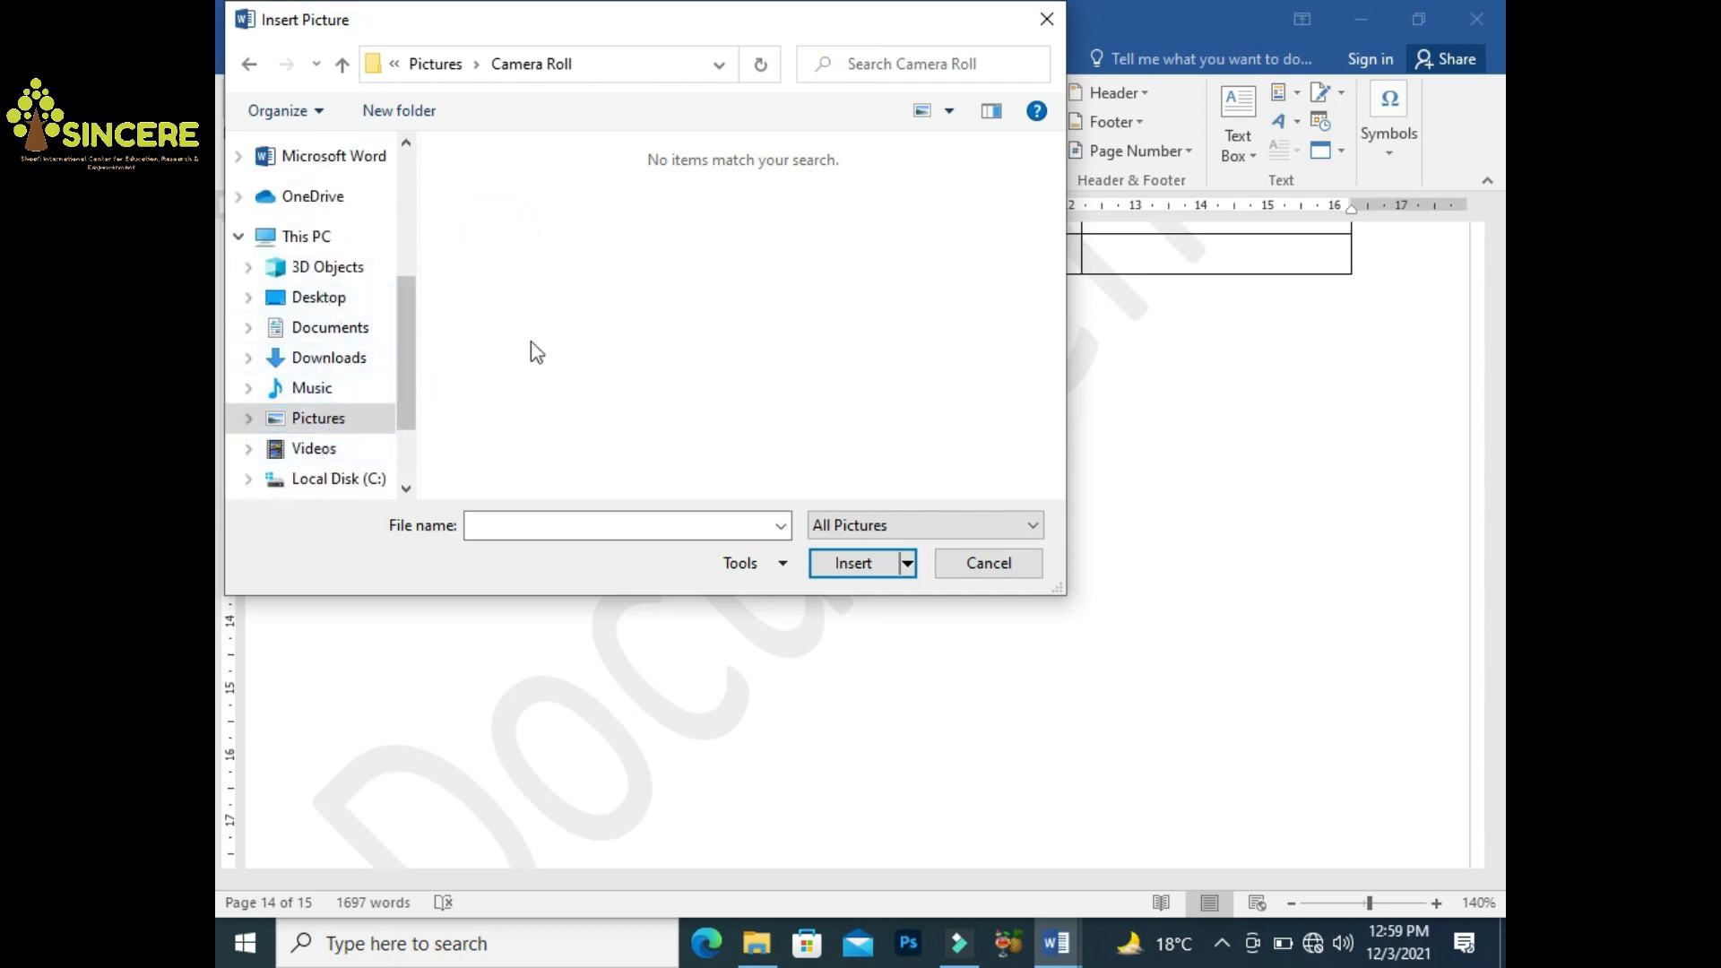
pyautogui.press('Escape')
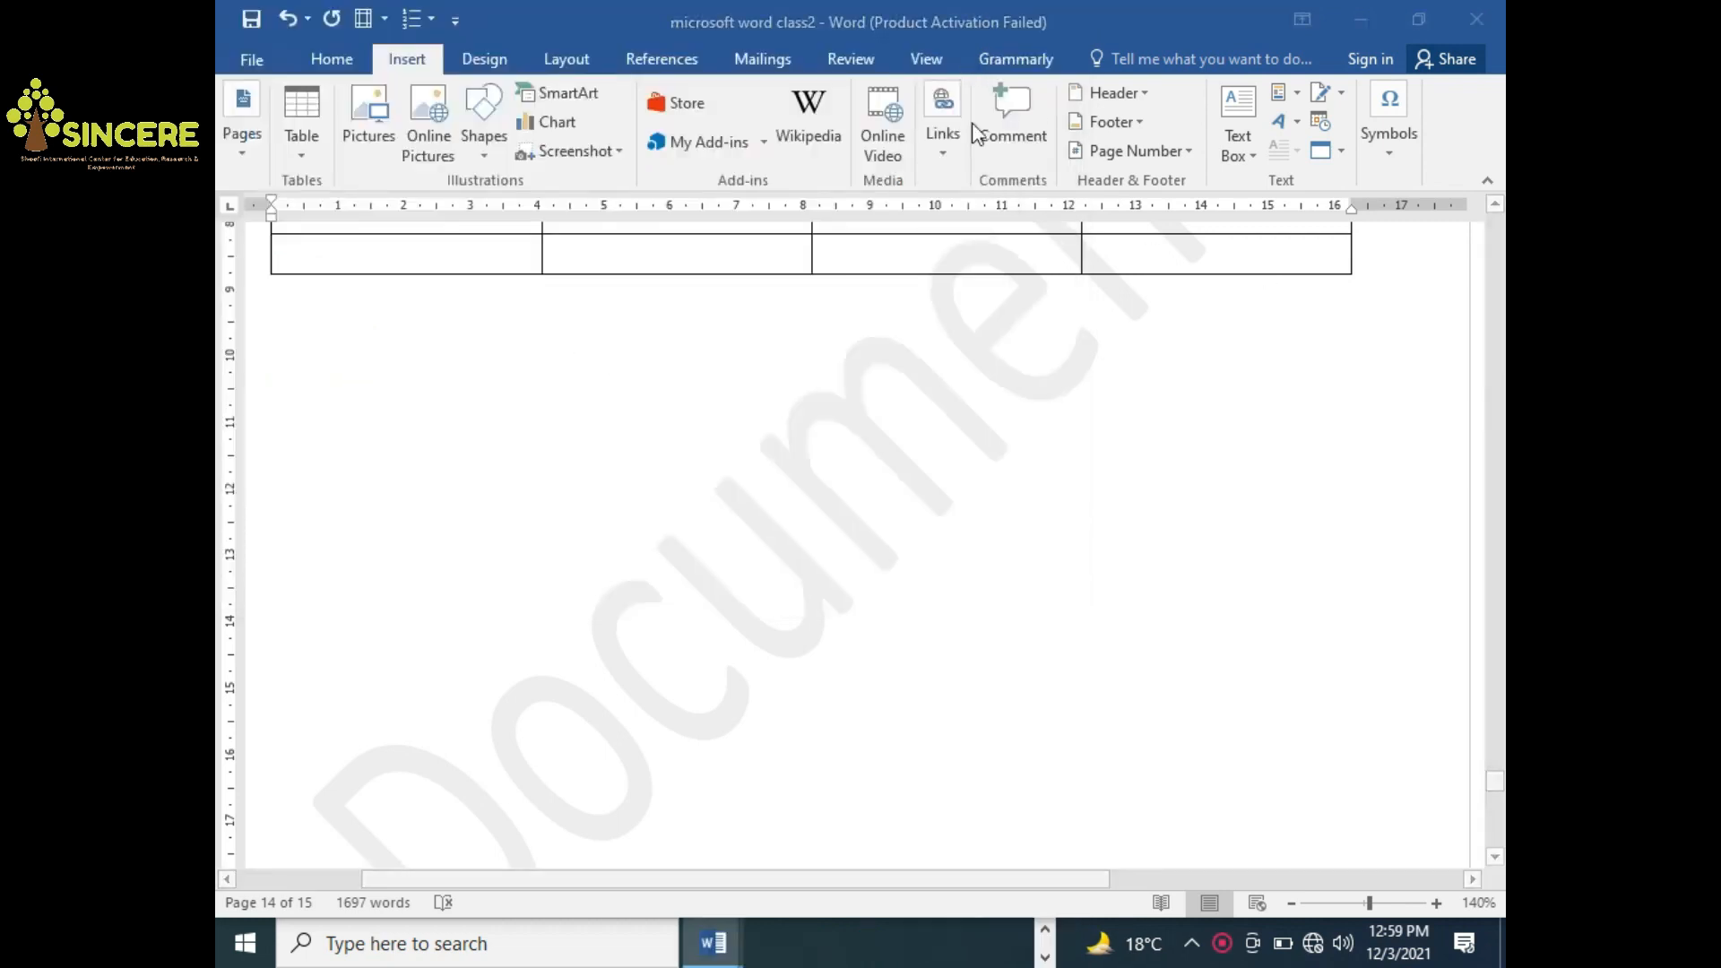
# Insert the bear logo picture from the Documents folder below the first table and shrink it to about 9.95 × 10.67 cm
pyautogui.click(375, 154)
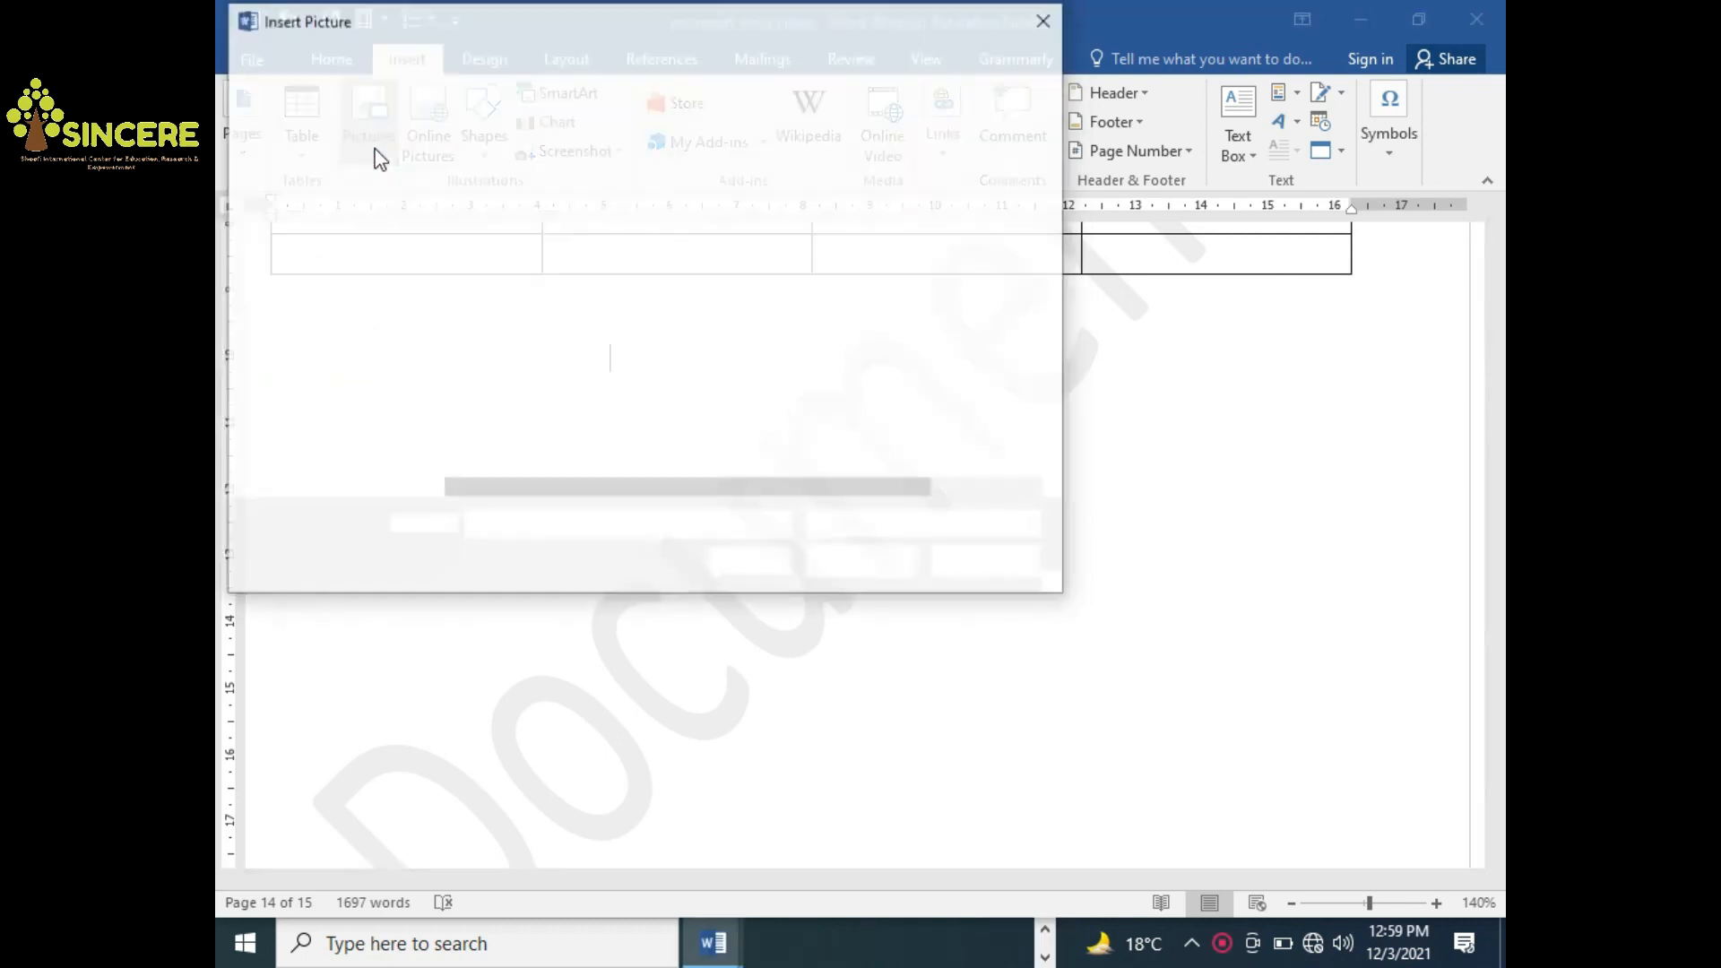
pyautogui.click(348, 251)
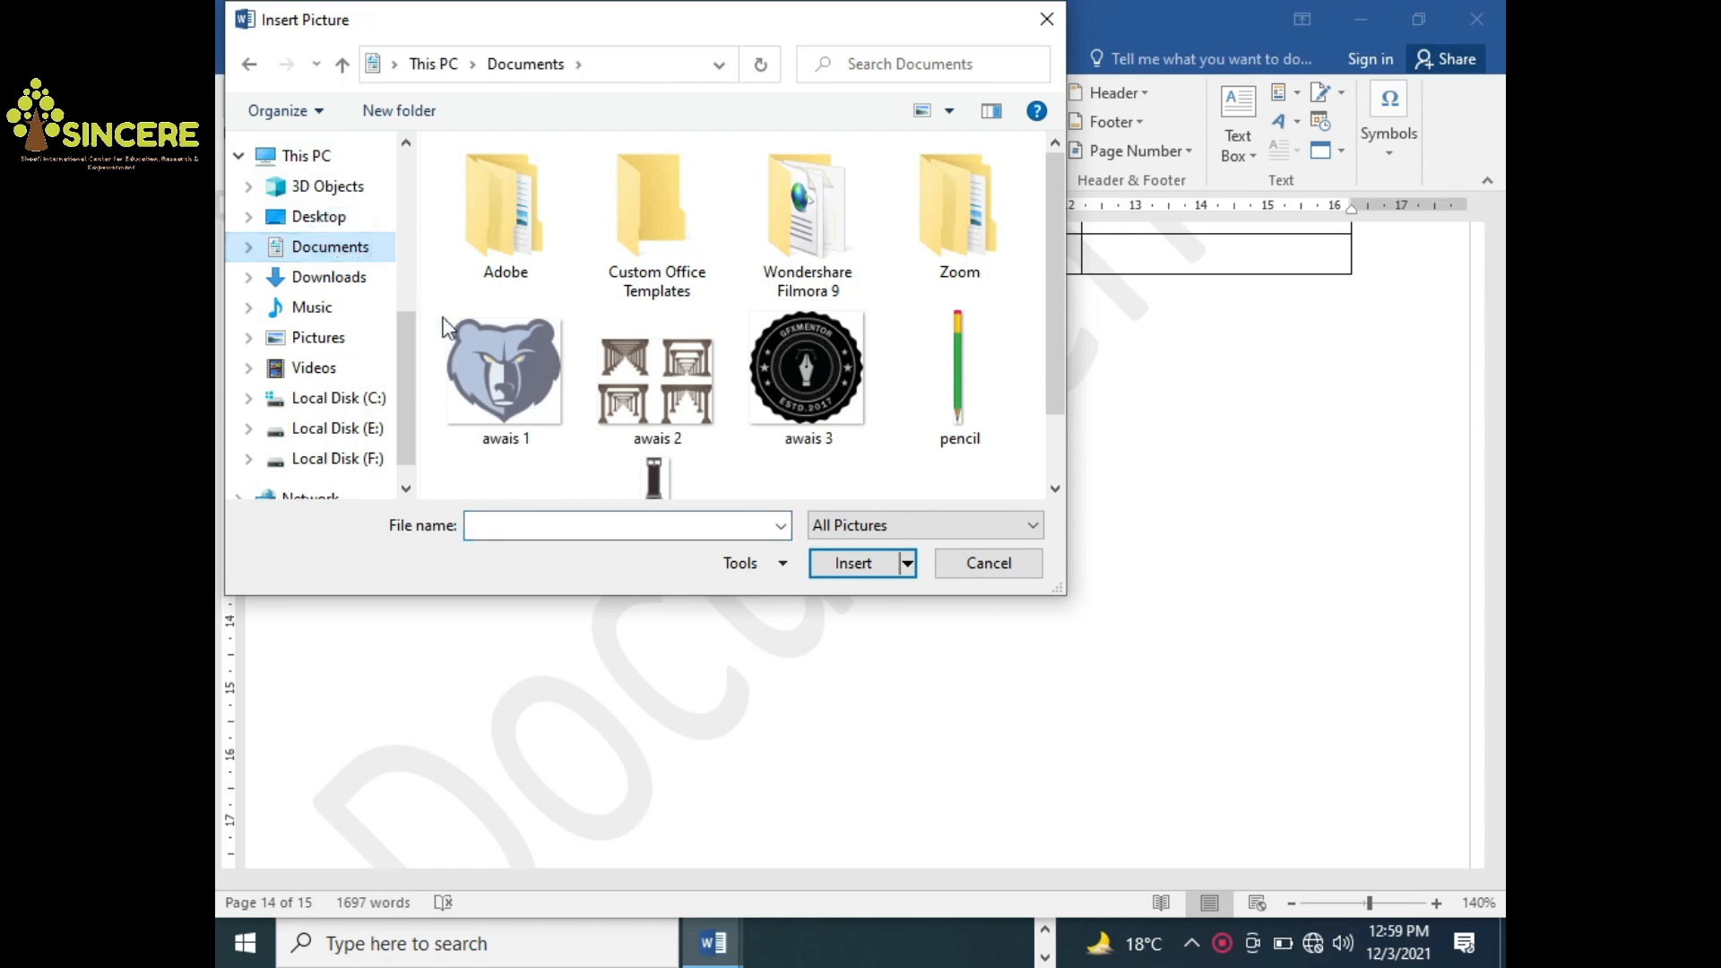
pyautogui.click(471, 357)
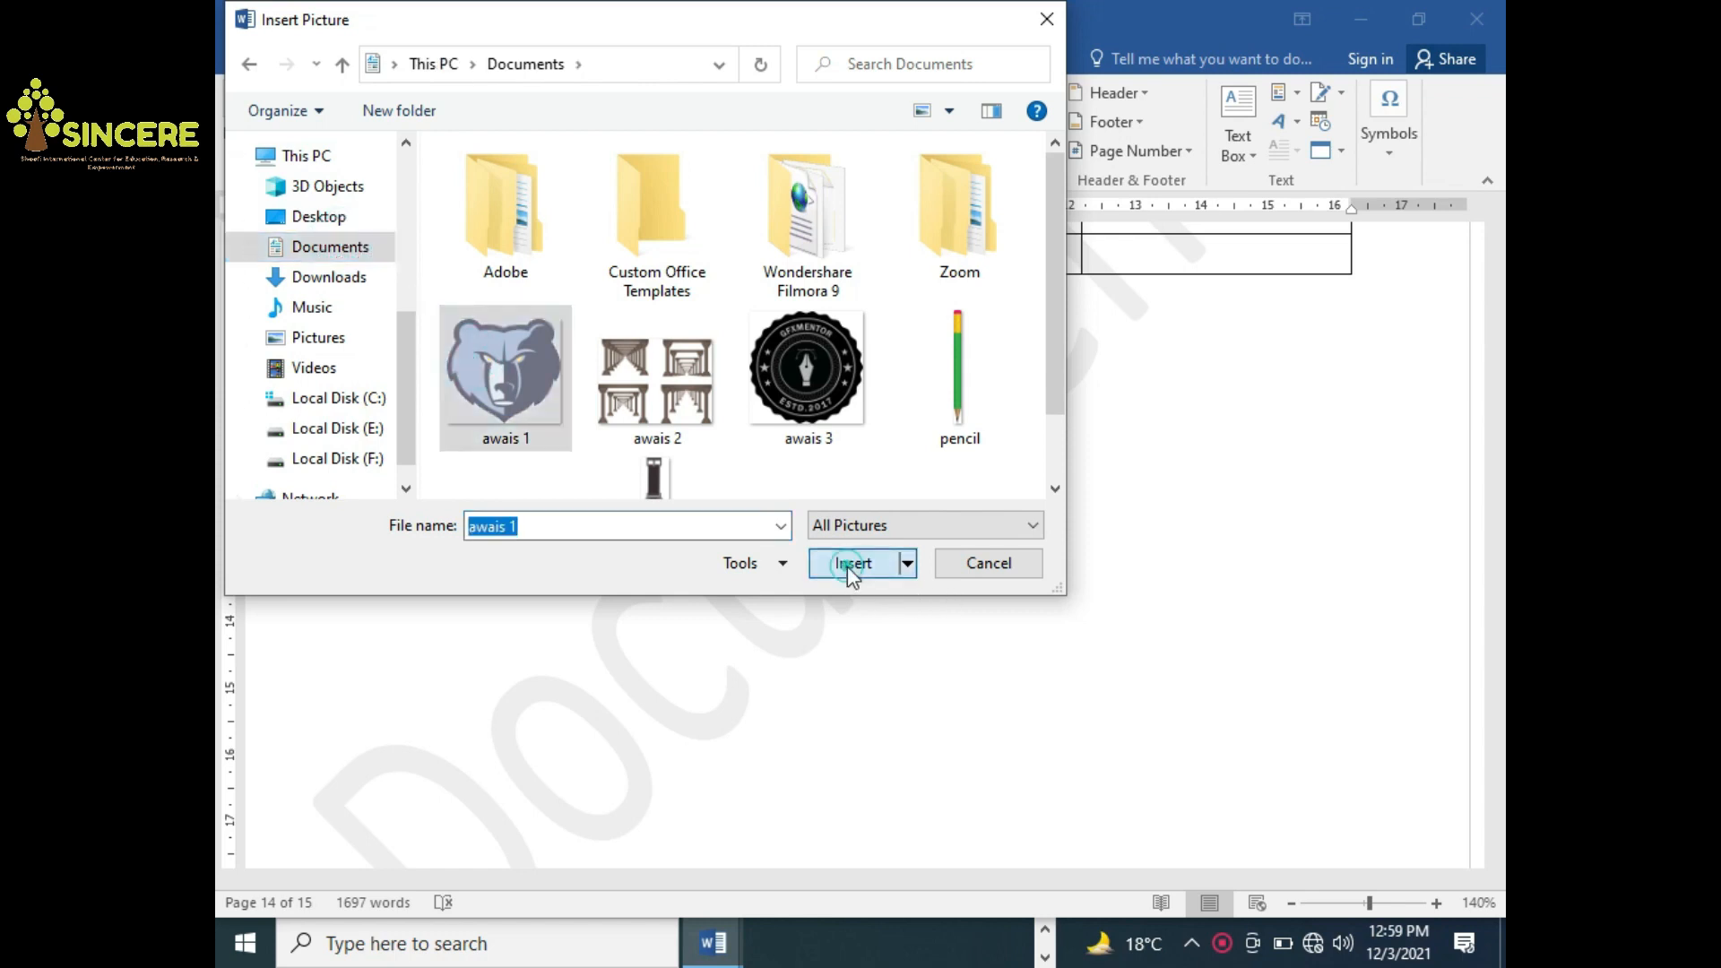
pyautogui.click(847, 566)
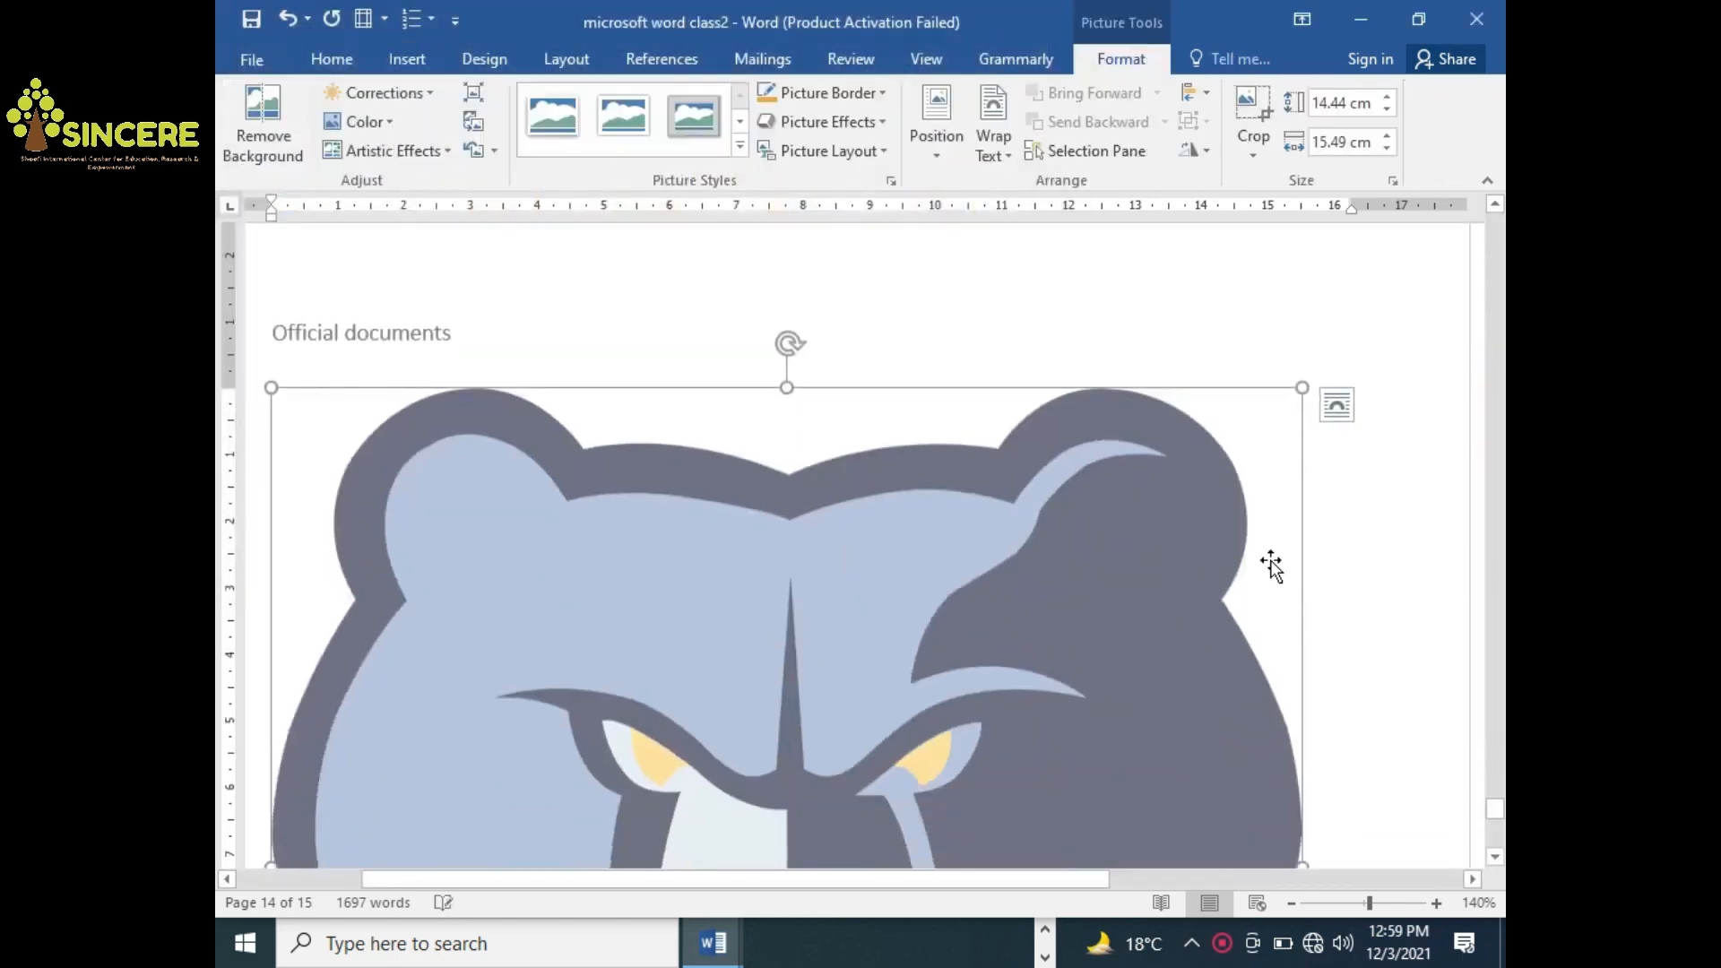
pyautogui.moveTo(1306, 384); pyautogui.dragTo(960, 684)
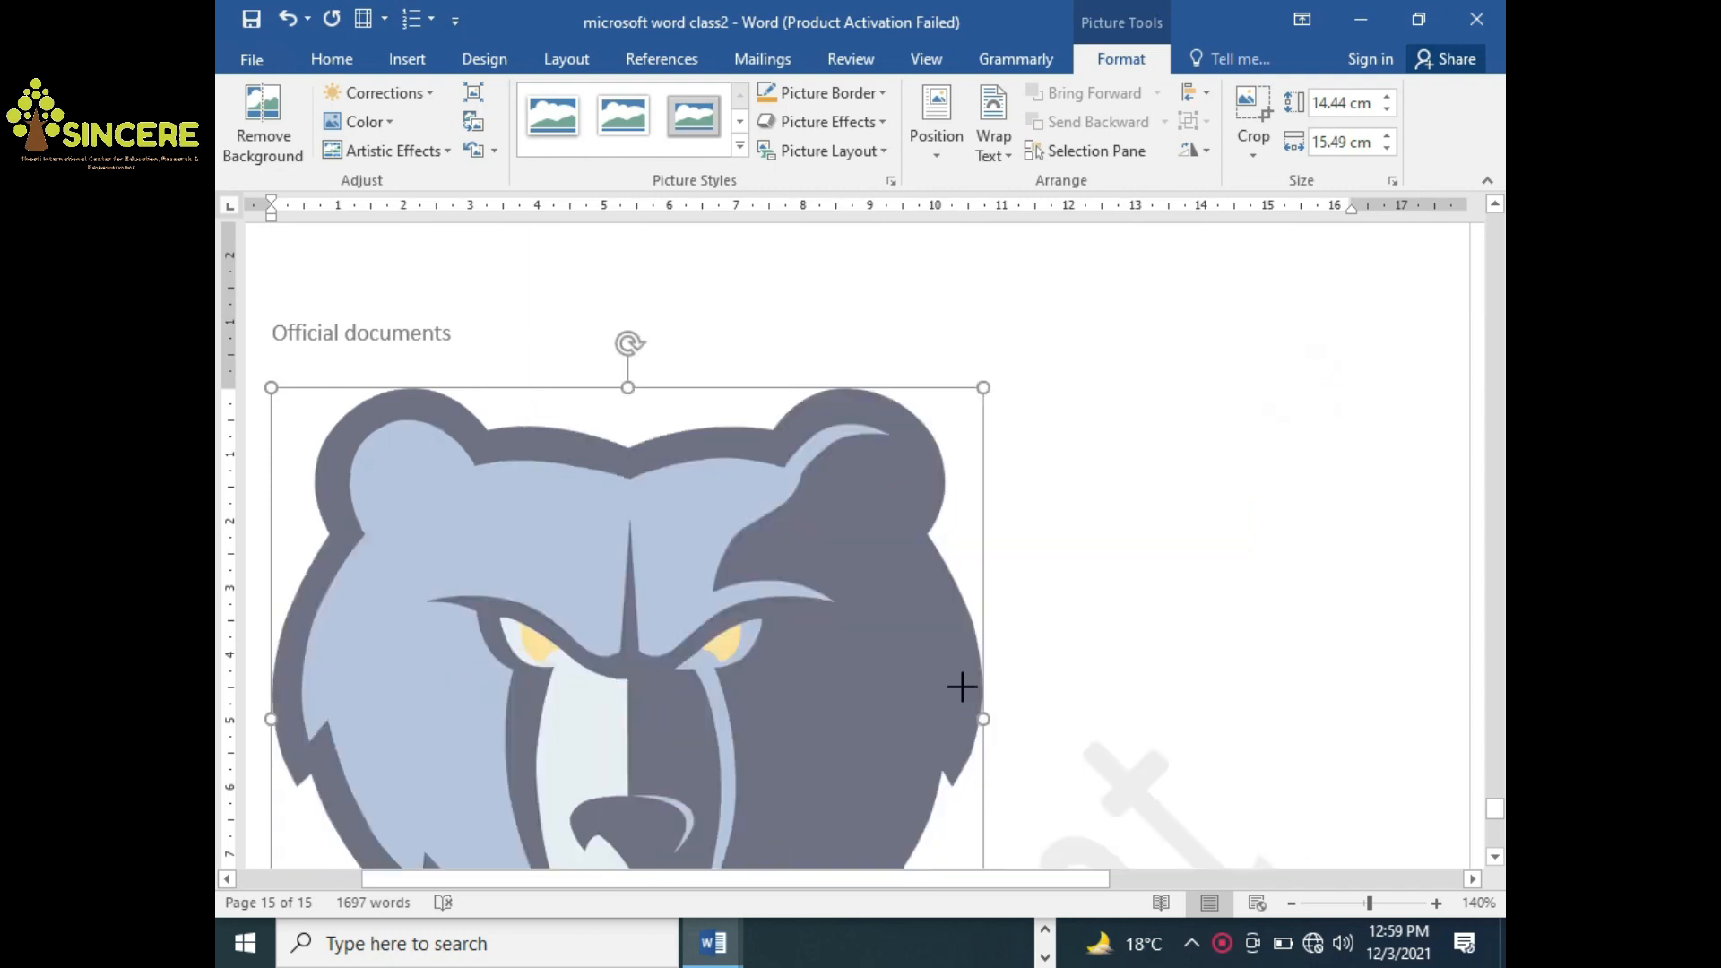
pyautogui.scroll(-3, 960, 690)
pyautogui.moveTo(1498, 812); pyautogui.dragTo(1499, 832)
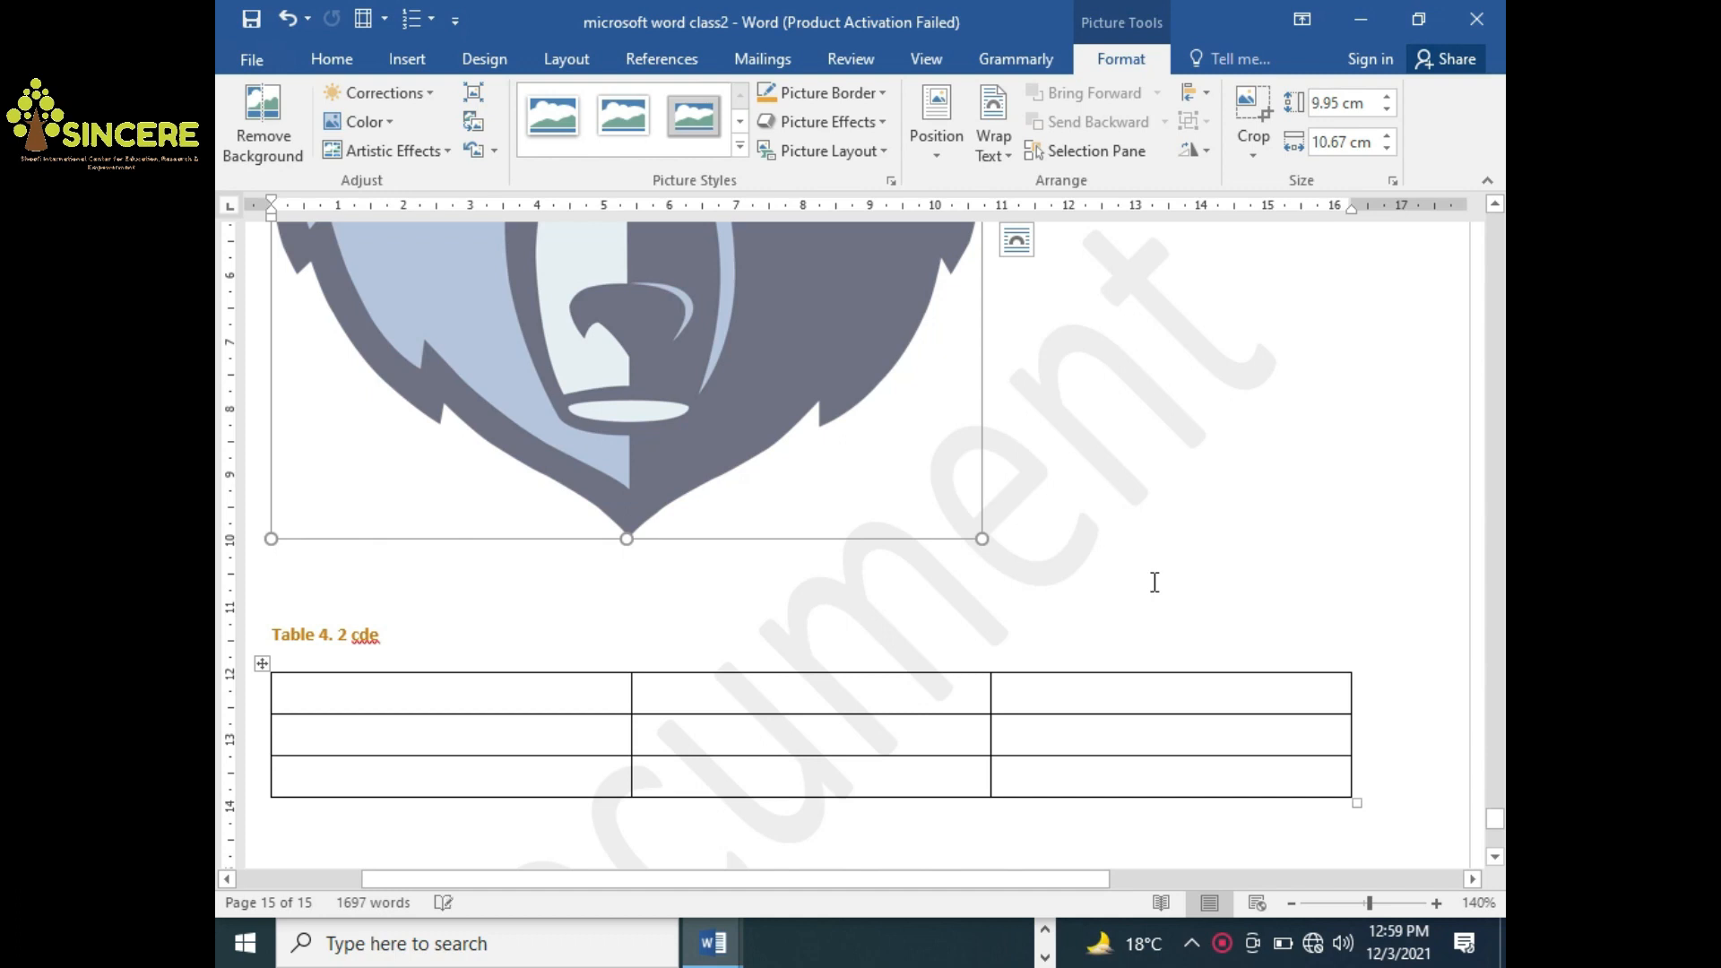
pyautogui.click(1114, 576)
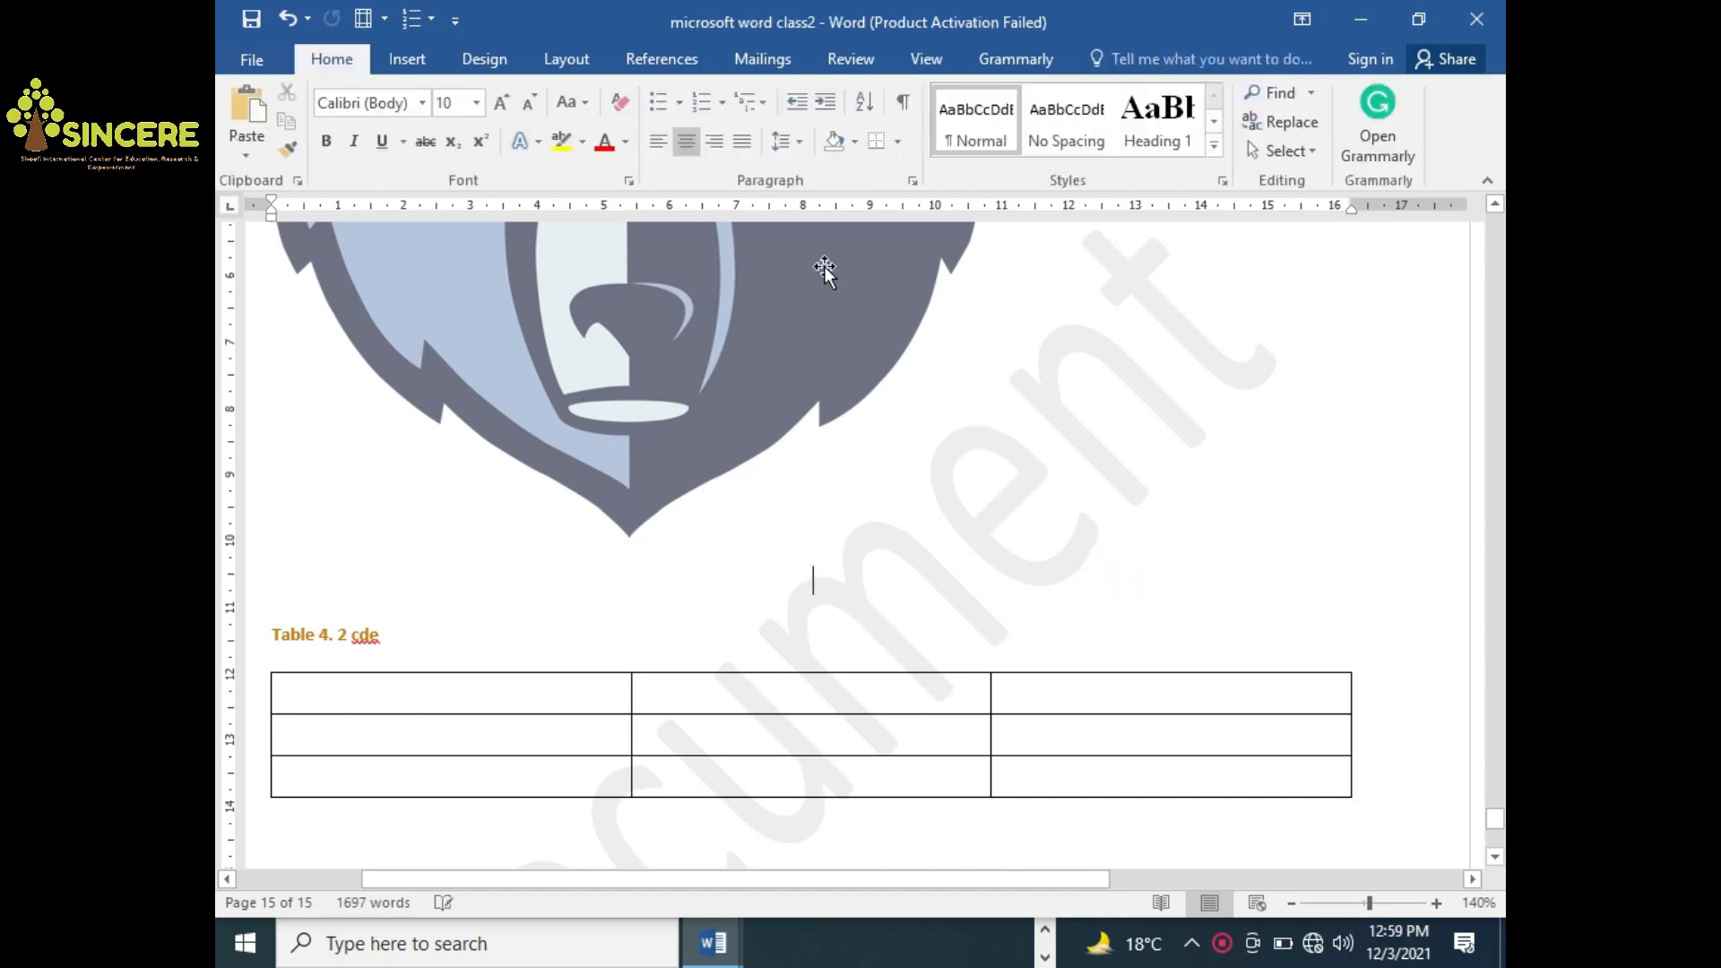
pyautogui.click(410, 61)
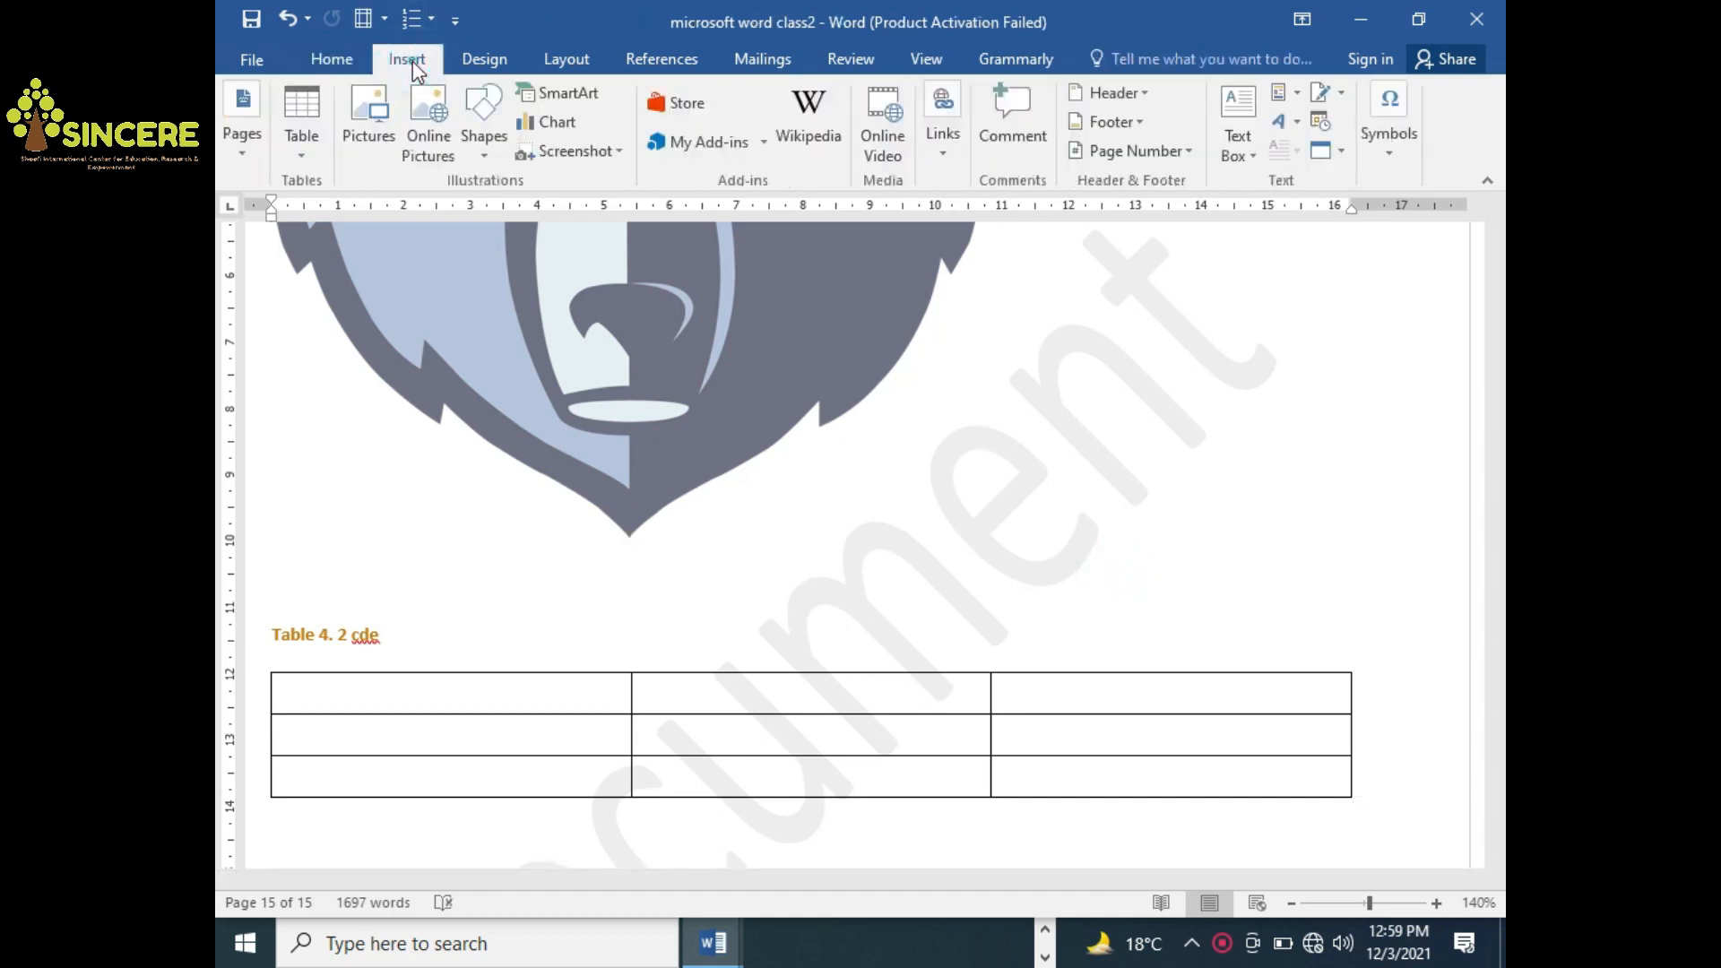
pyautogui.click(371, 116)
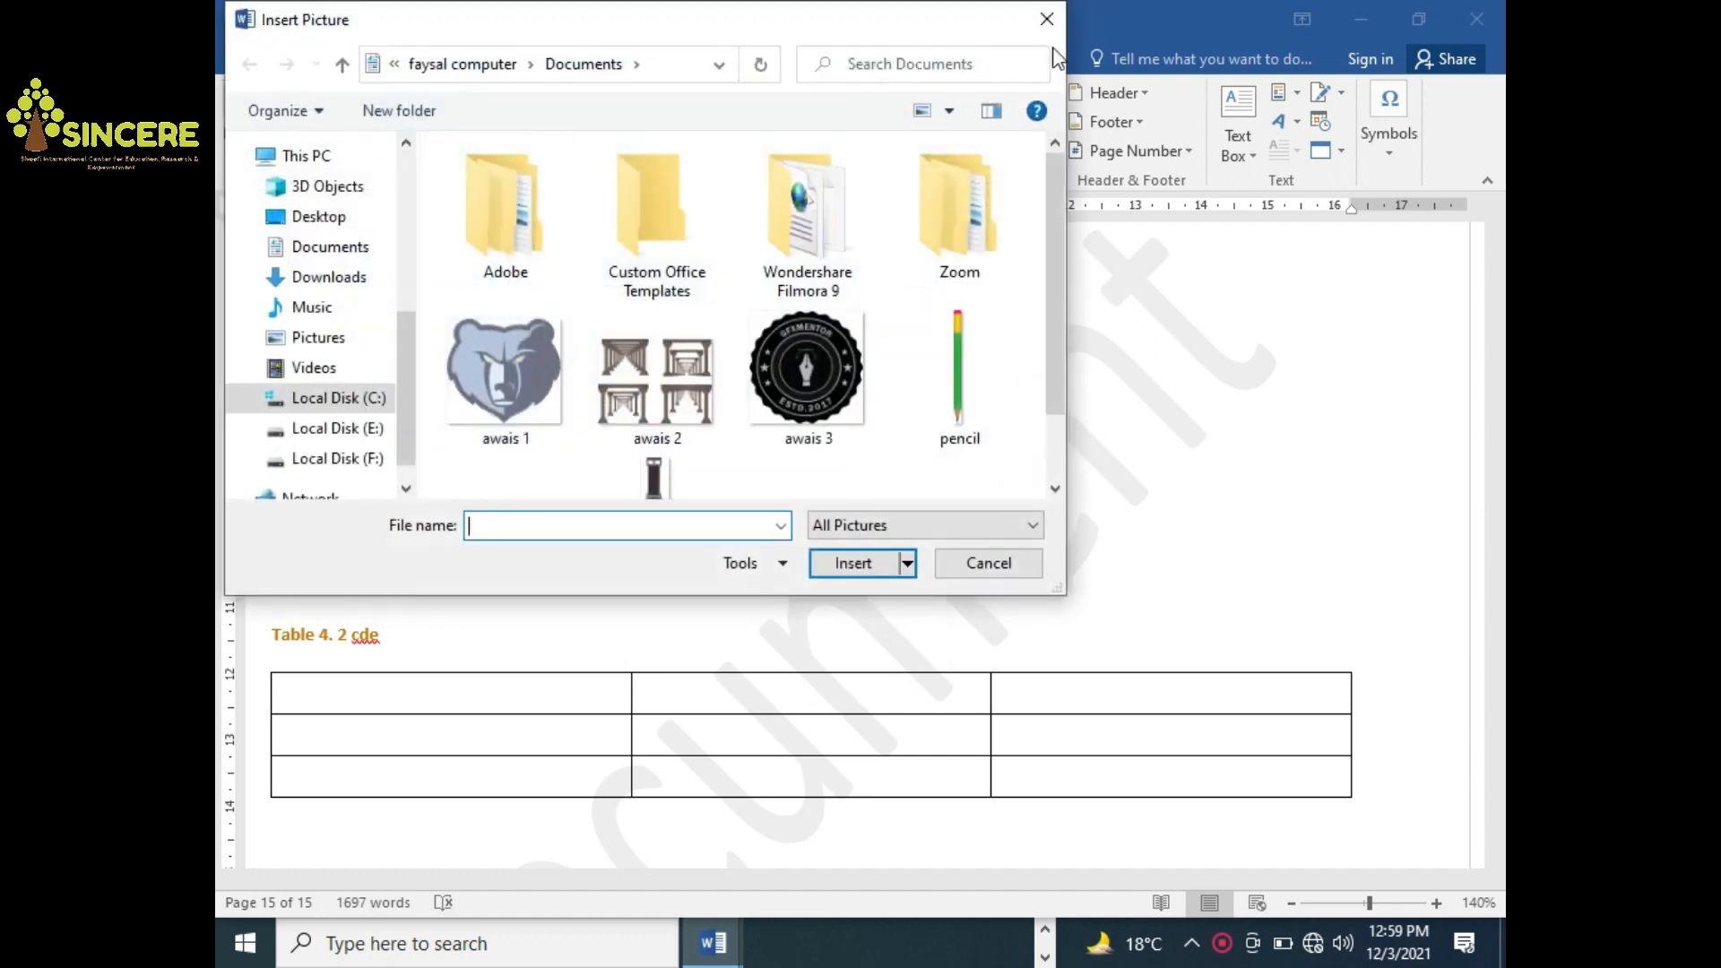
pyautogui.click(1041, 23)
# Undo the resizing and insertion of the bear logo picture
pyautogui.hotkey('ctrl', 'z')
pyautogui.hotkey('ctrl', 'z')
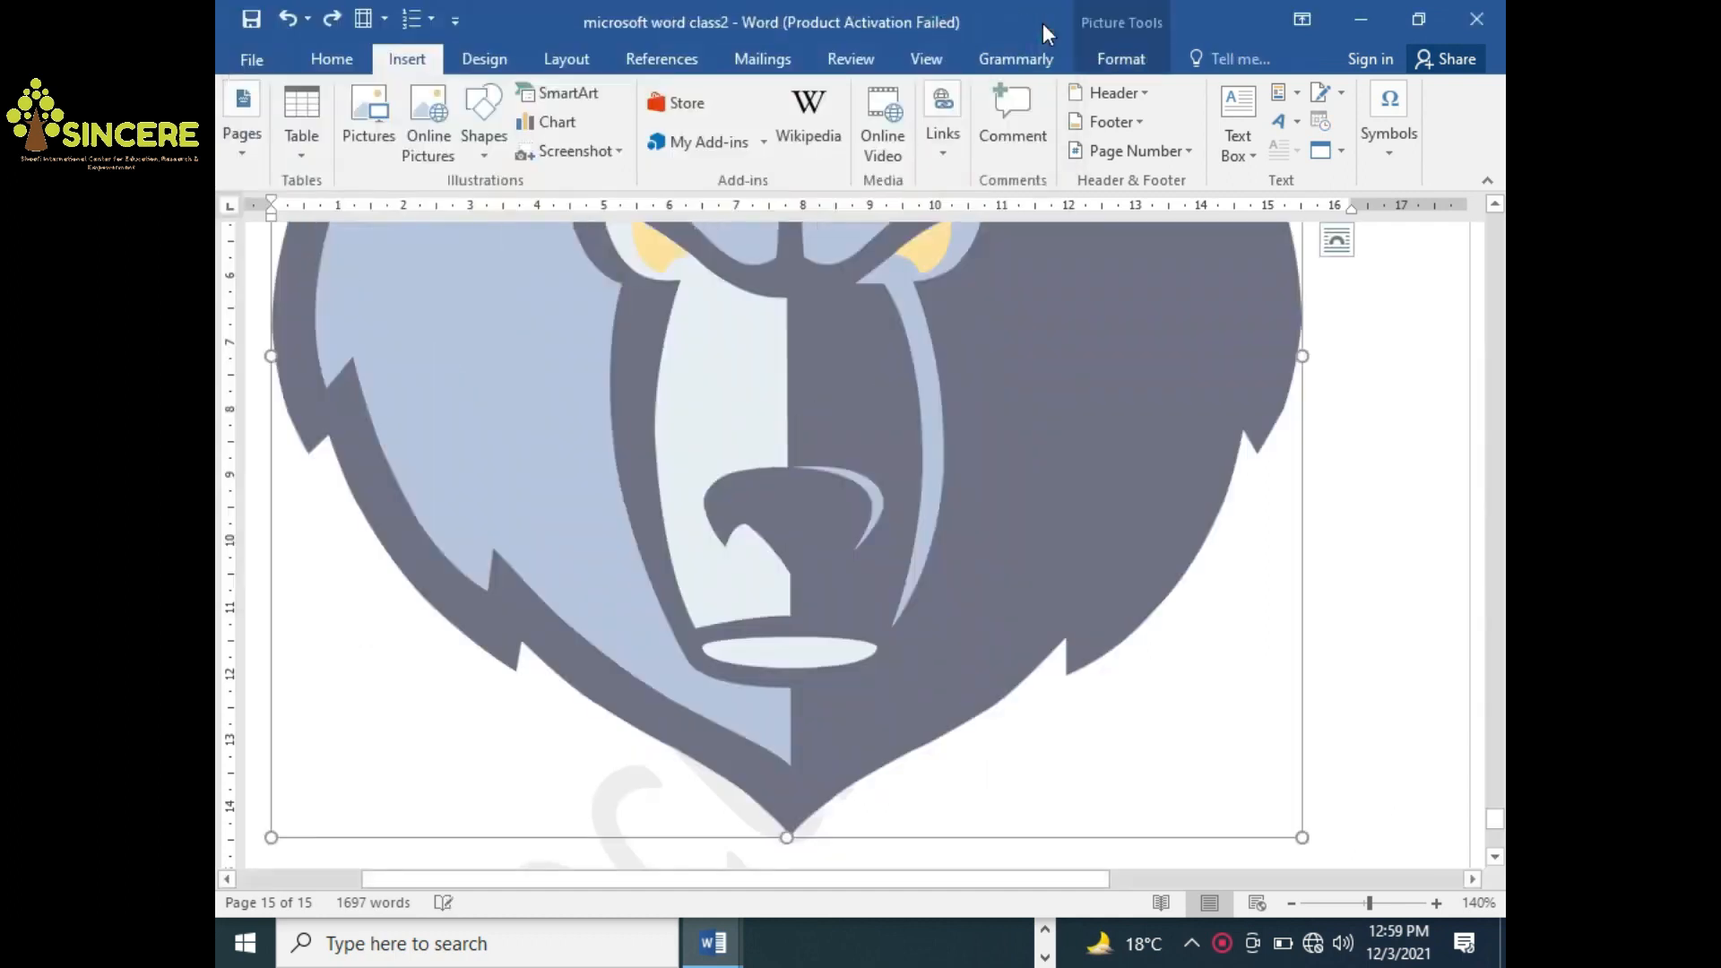
pyautogui.hotkey('ctrl', 'z')
pyautogui.hotkey('ctrl', 'z')
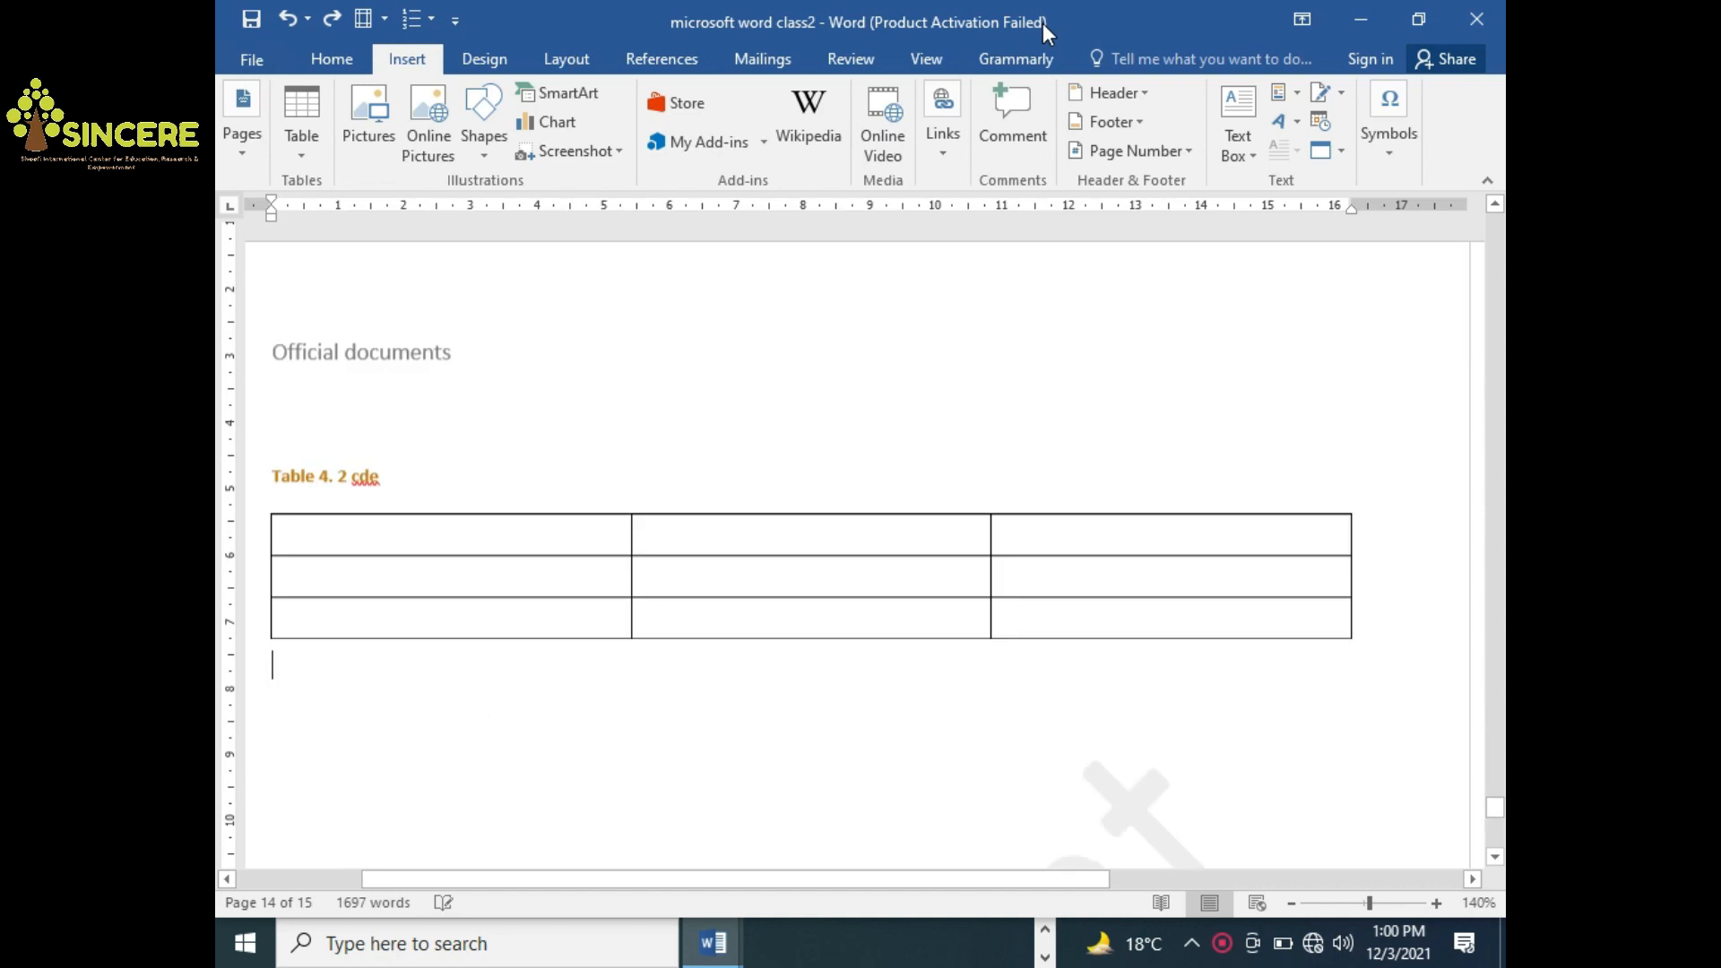
# Insert the bear logo picture from the Documents folder below the second table, leaving an empty line between them
pyautogui.hotkey('ctrl', 'y')
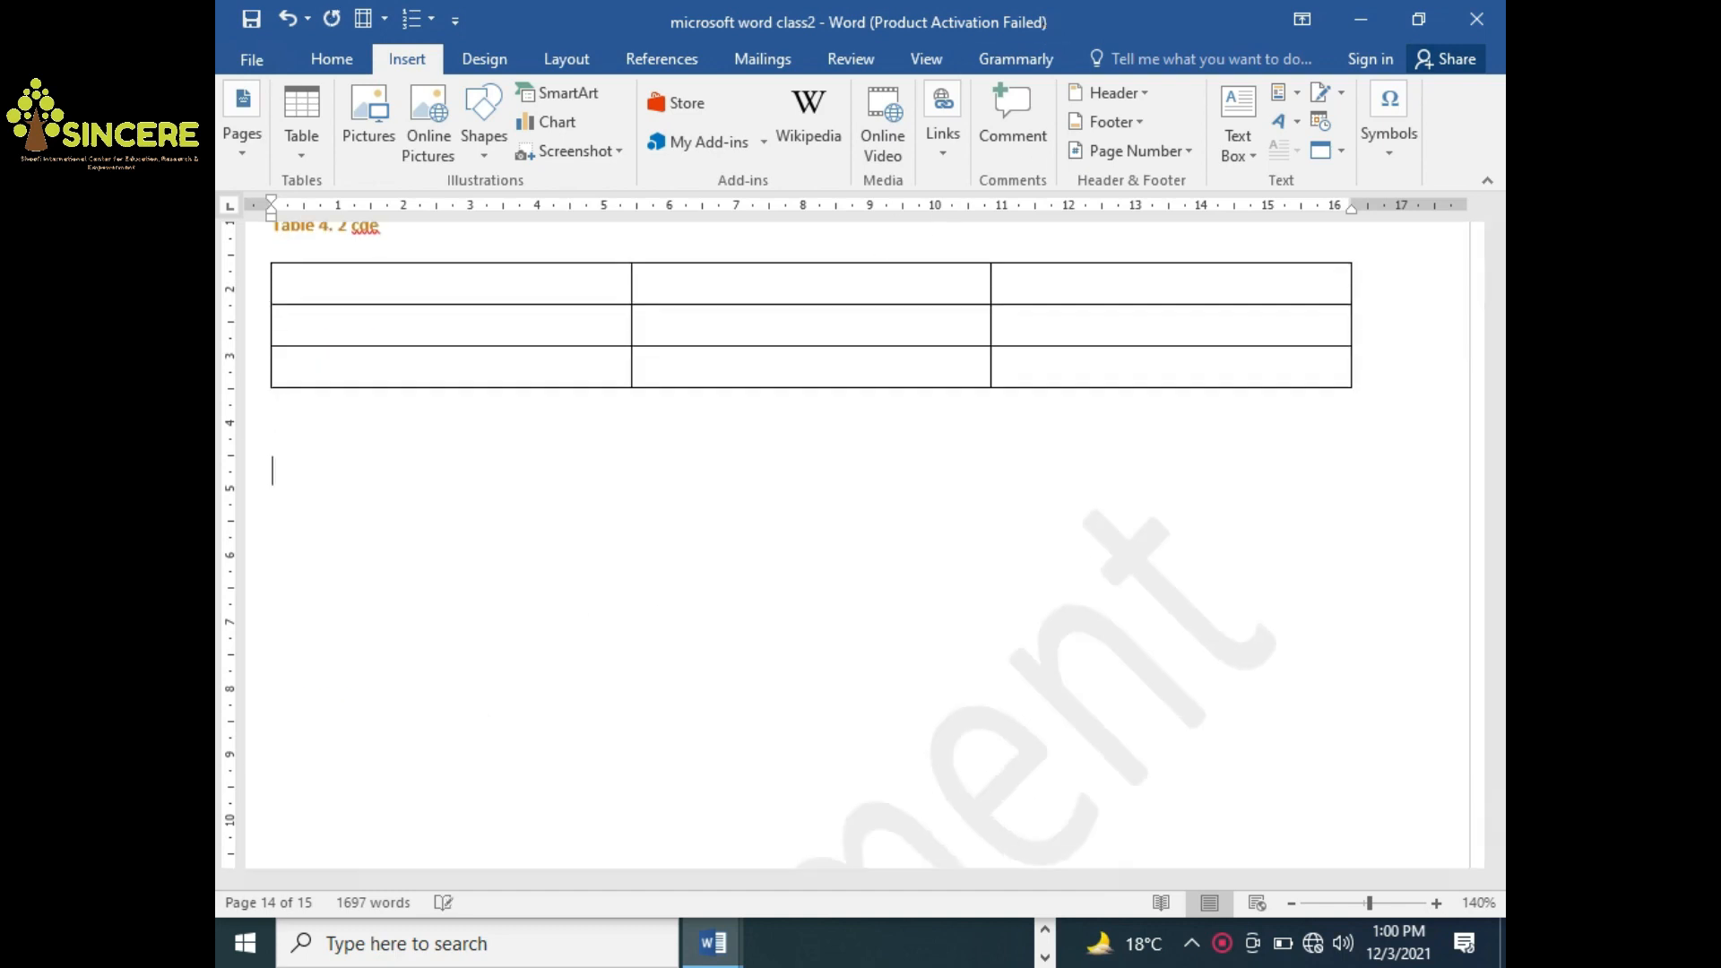
pyautogui.click(367, 131)
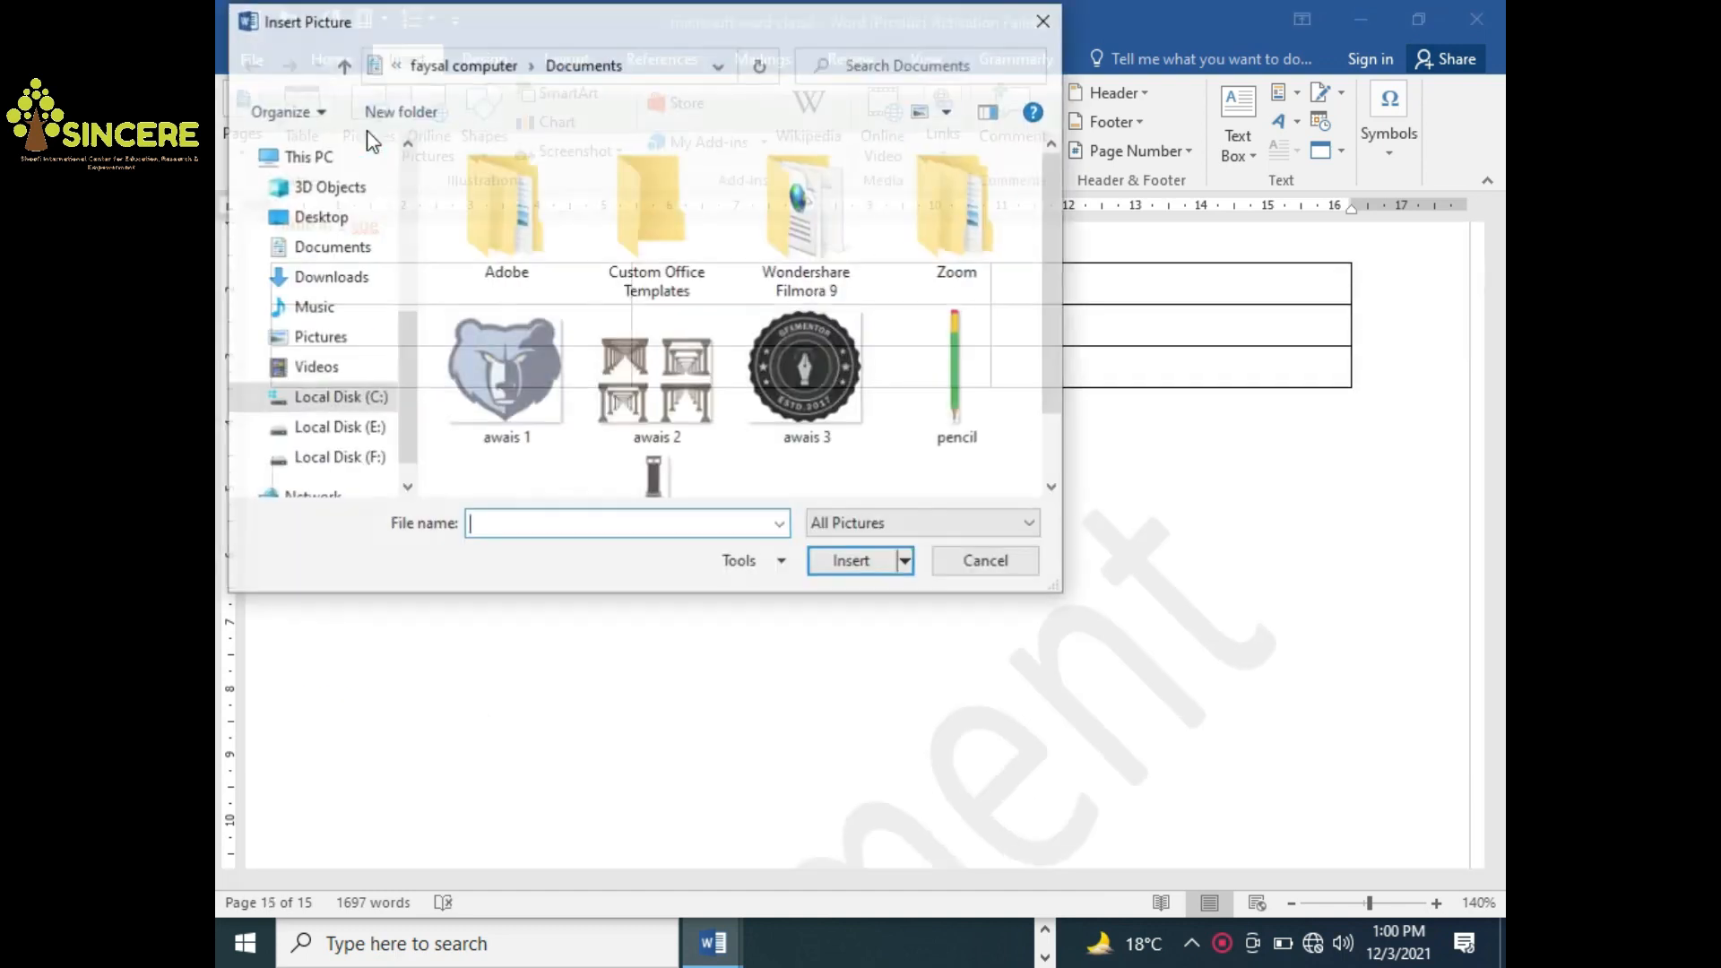
pyautogui.click(508, 359)
pyautogui.click(856, 564)
# Shrink the bear logo picture to about 6.94 × 7.45 cm and centre it on the page
pyautogui.moveTo(1302, 387); pyautogui.dragTo(873, 710)
pyautogui.scroll(-3, 873, 710)
pyautogui.moveTo(952, 853); pyautogui.dragTo(768, 667)
pyautogui.hotkey('ctrl', 'e')
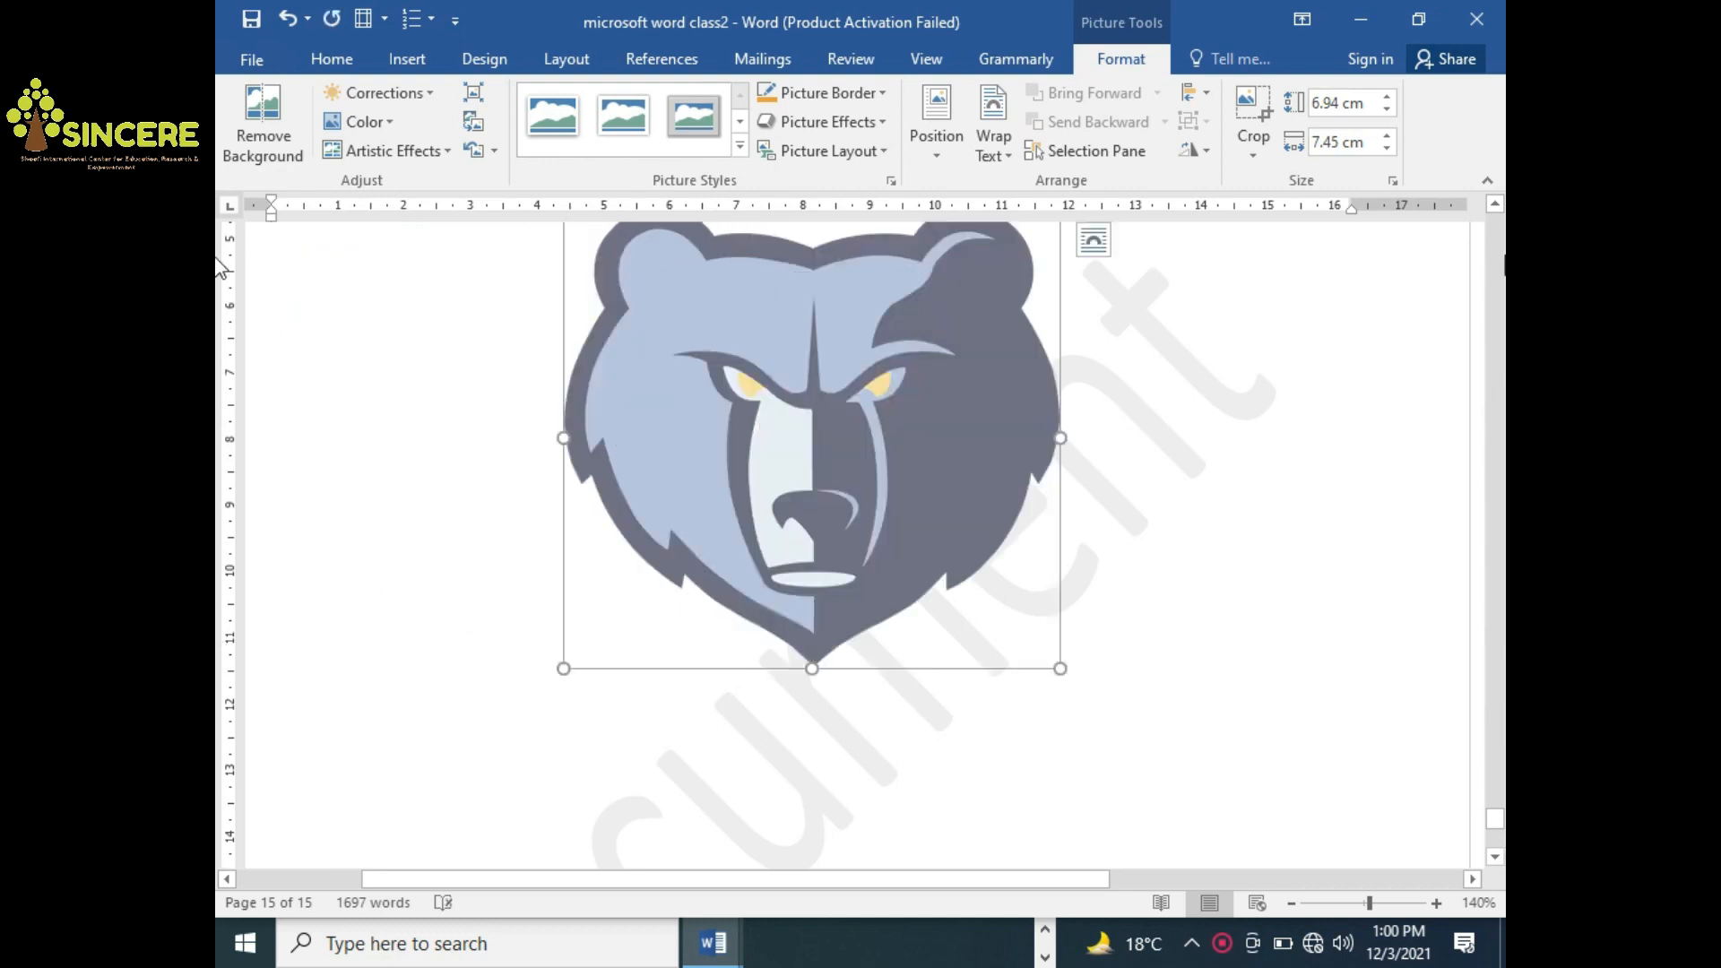
# Add the title "Abc" on the line above the bear logo picture and centre it
pyautogui.click(1496, 207)
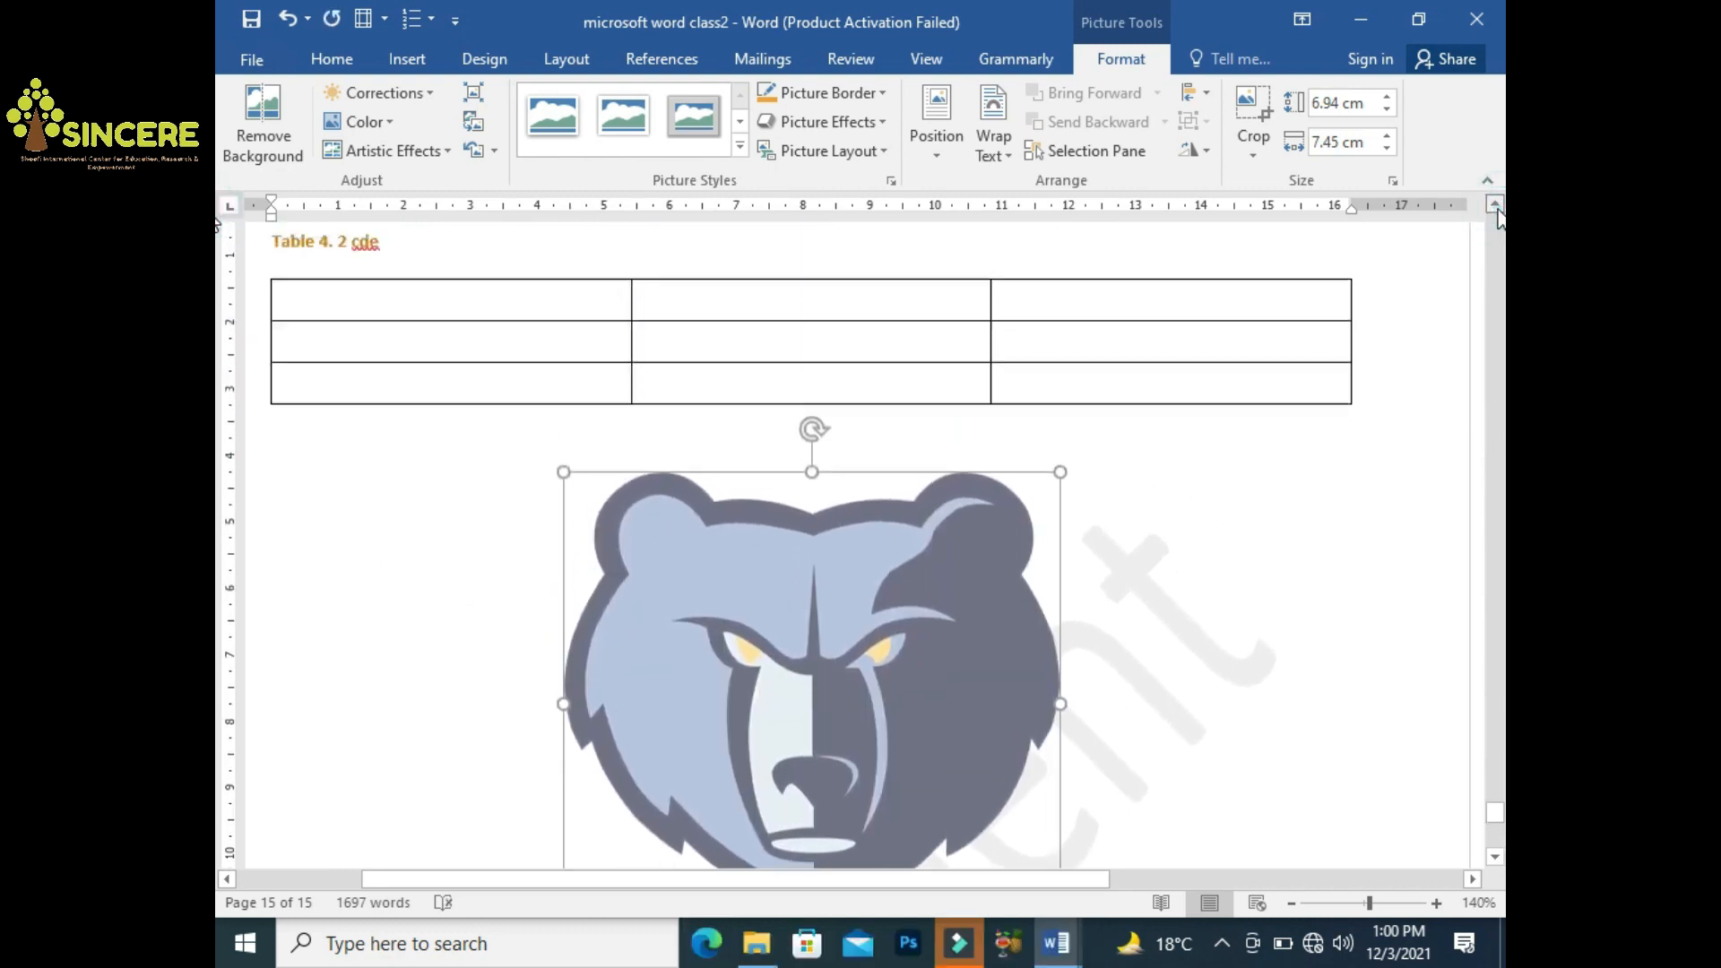
pyautogui.click(735, 467)
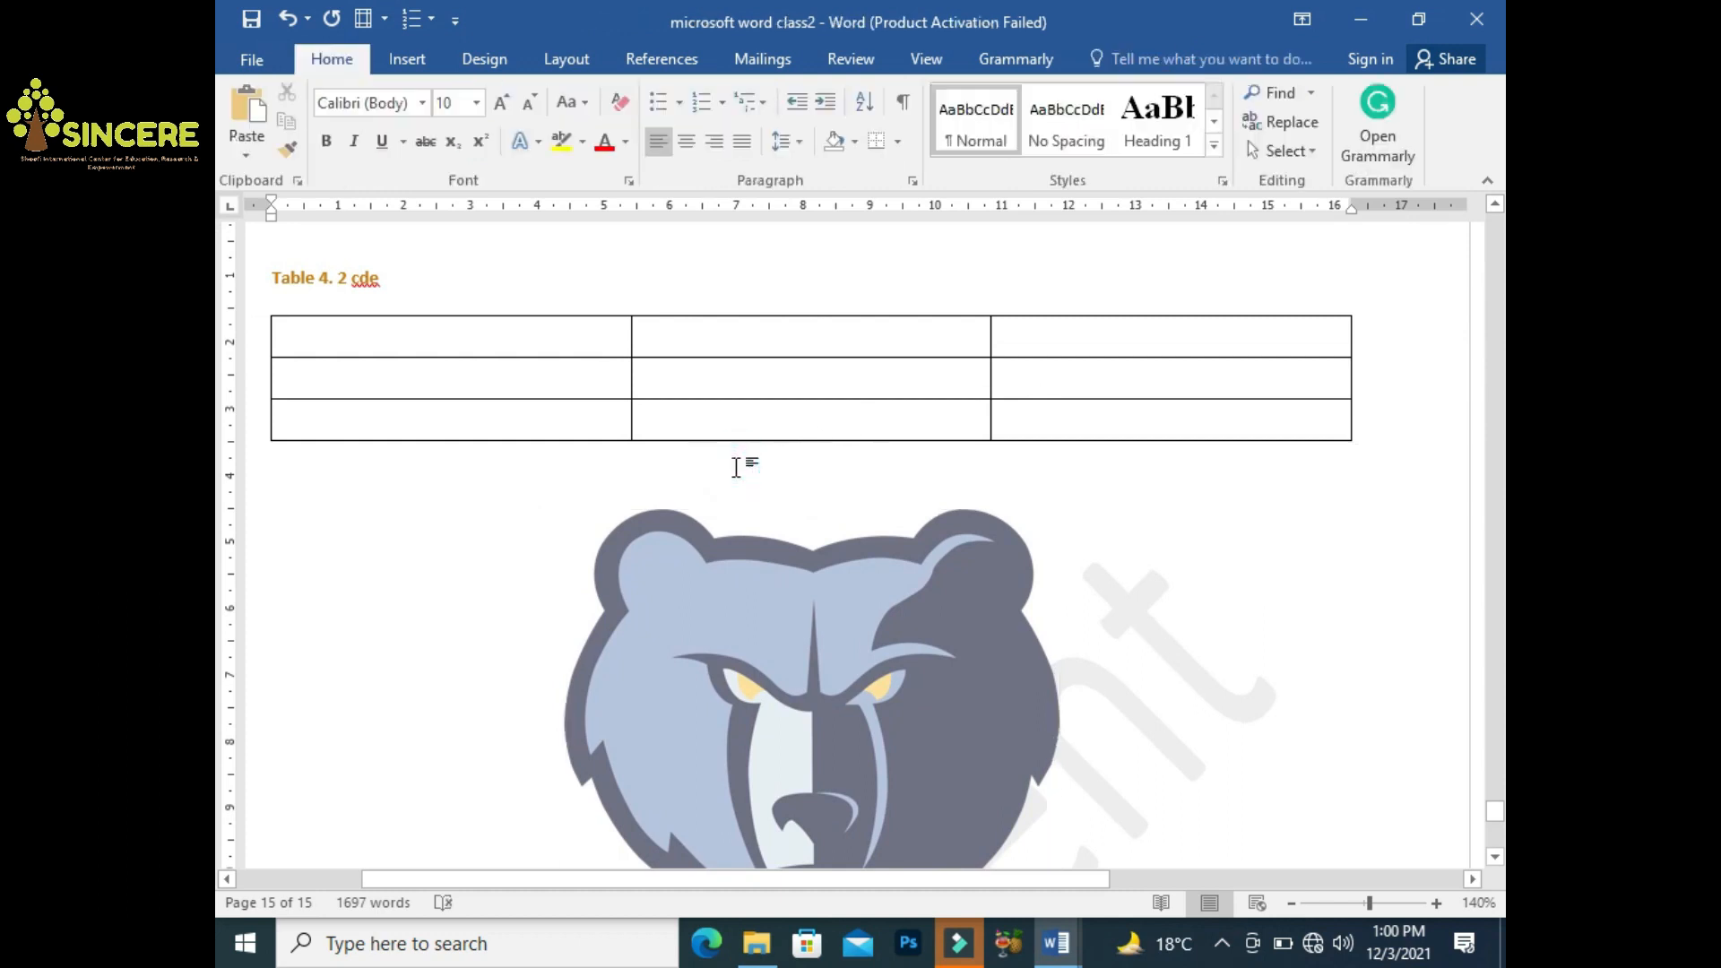
pyautogui.write('Abc')
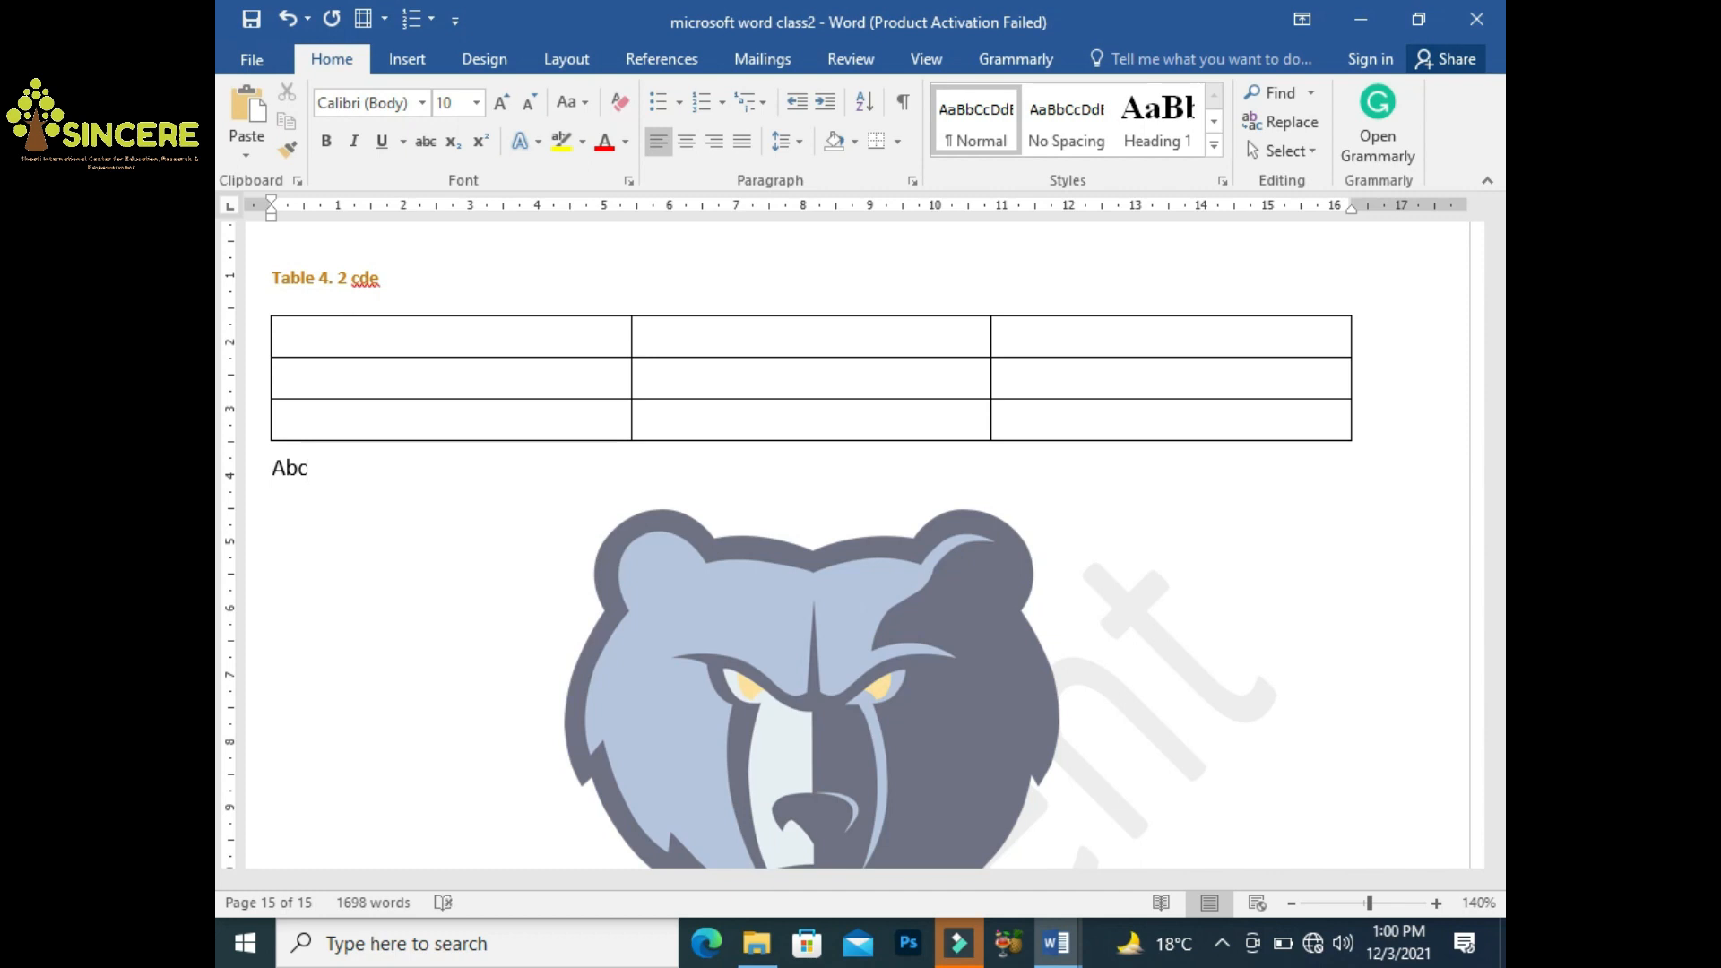
pyautogui.hotkey('ctrl', 'e')
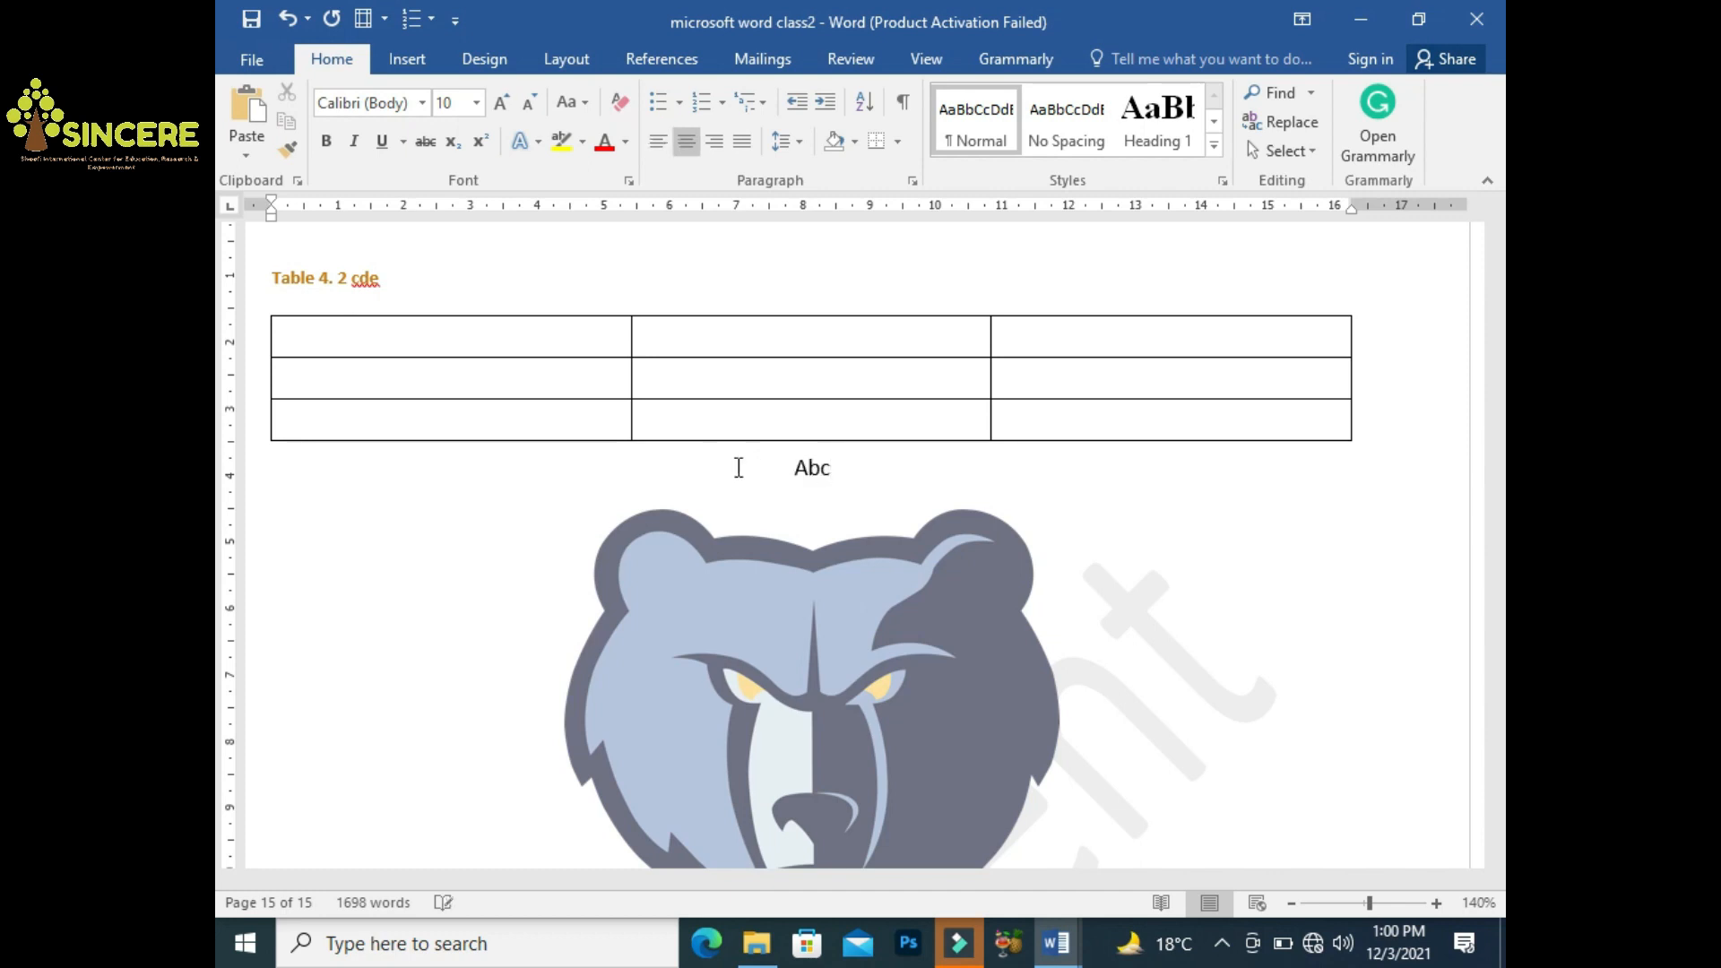
# Add empty lines below the bear logo picture and insert the round GFXMENTOR badge picture from the Documents folder there
pyautogui.scroll(-2, 738, 467)
pyautogui.click(735, 466)
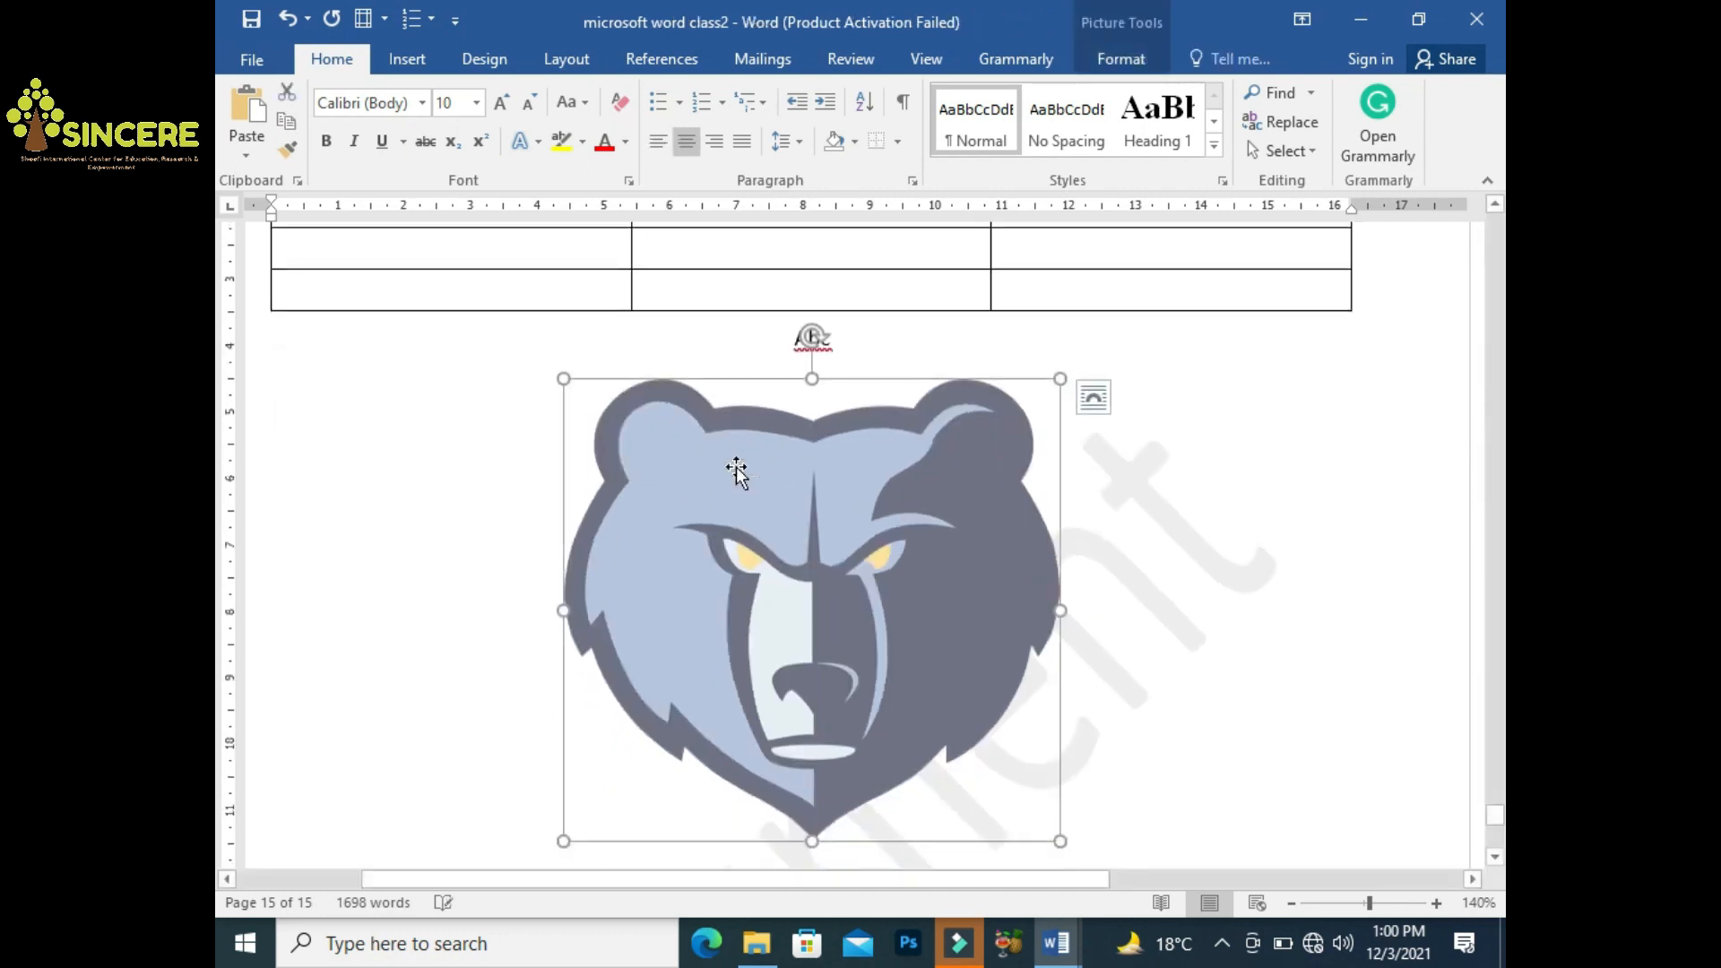
pyautogui.click(1119, 806)
pyautogui.press('Return')
pyautogui.press('Return')
pyautogui.click(407, 61)
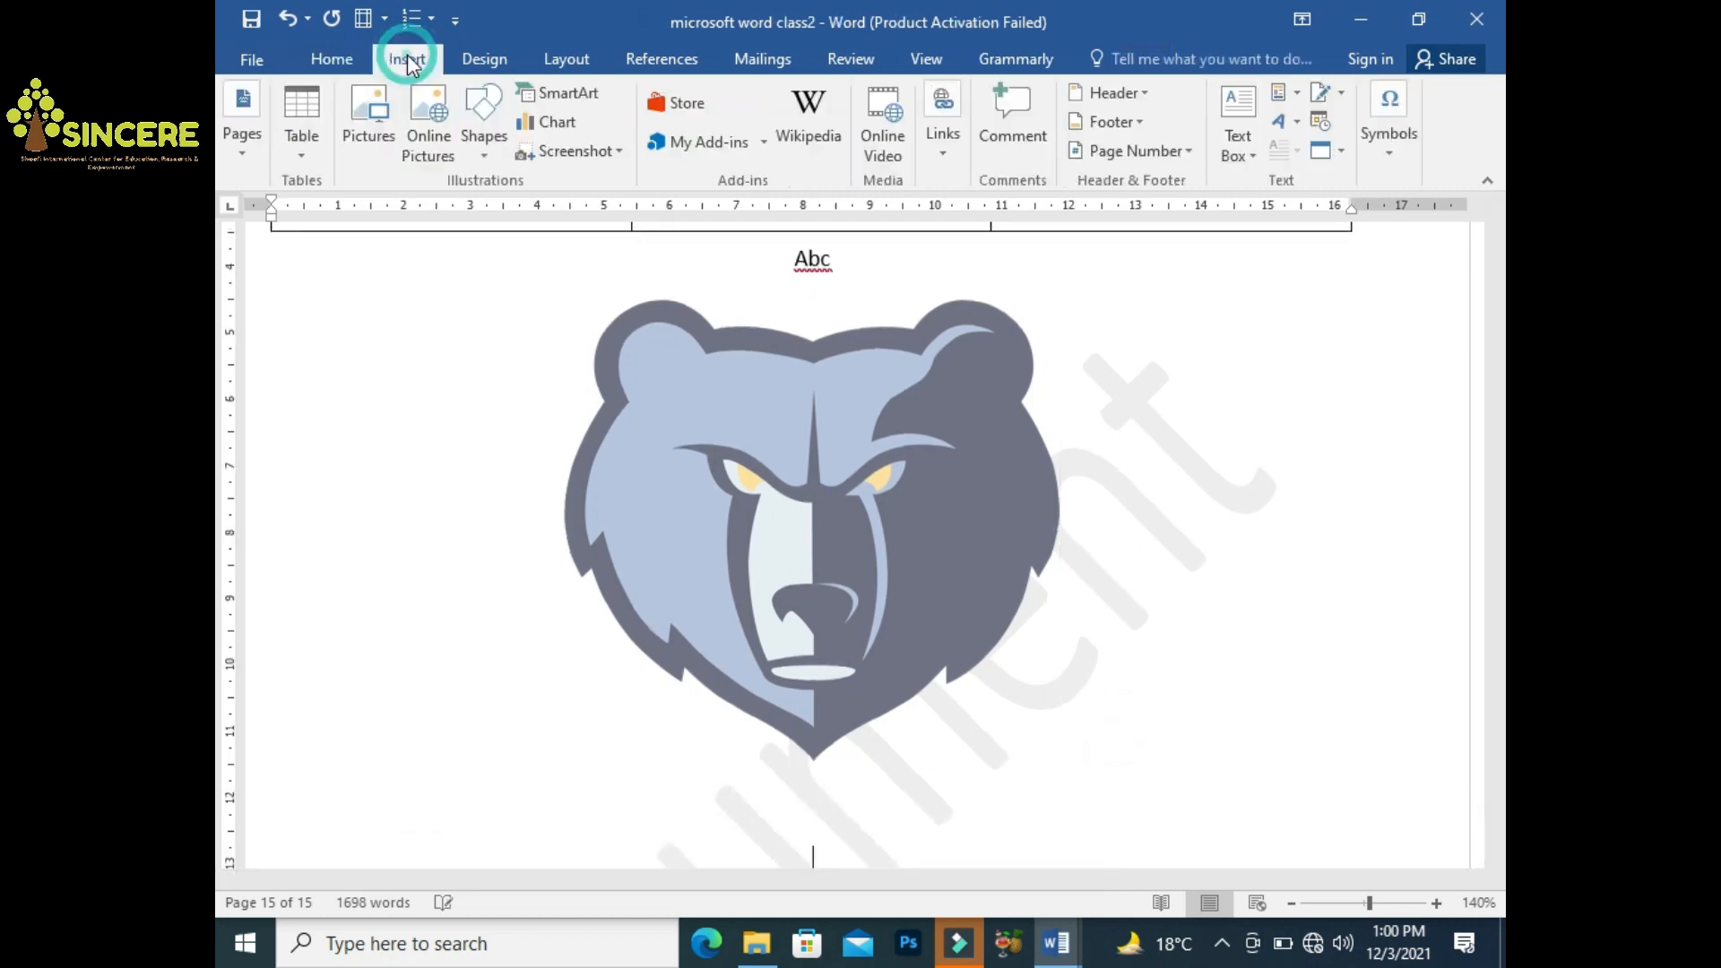
pyautogui.click(374, 138)
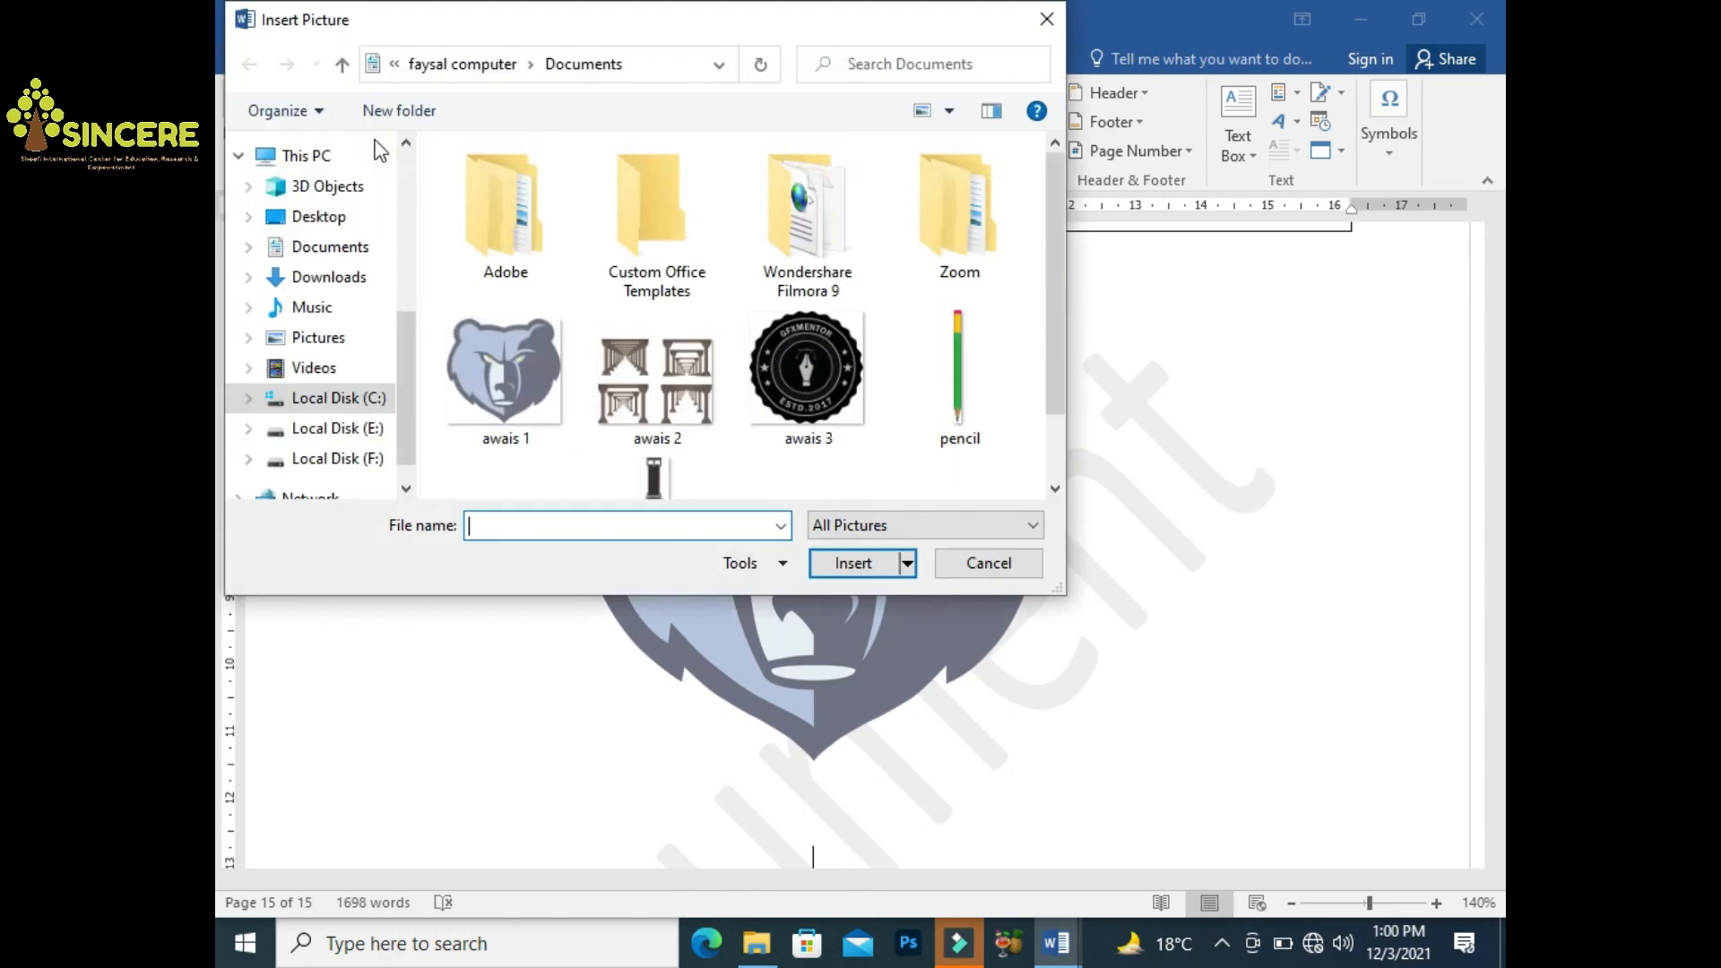
pyautogui.doubleClick(780, 397)
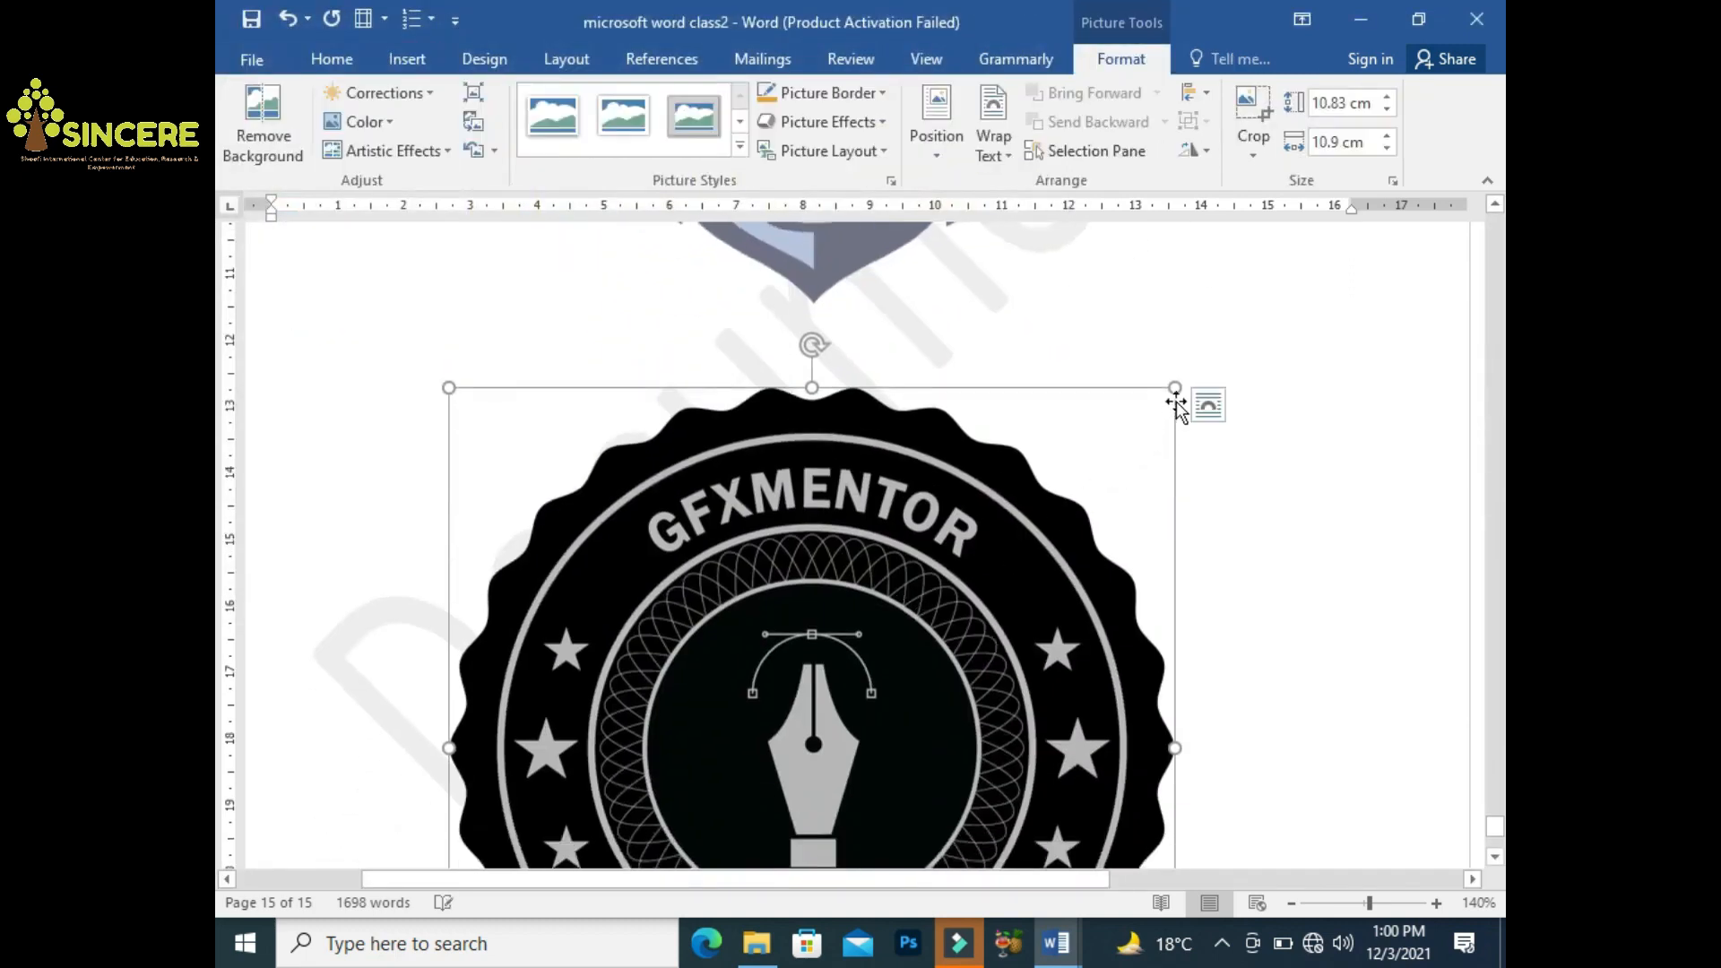
# Shrink the GFXMENTOR badge picture to about 8.5 cm wide and add the title "cde" on the line above it
pyautogui.moveTo(1174, 387); pyautogui.dragTo(1023, 536)
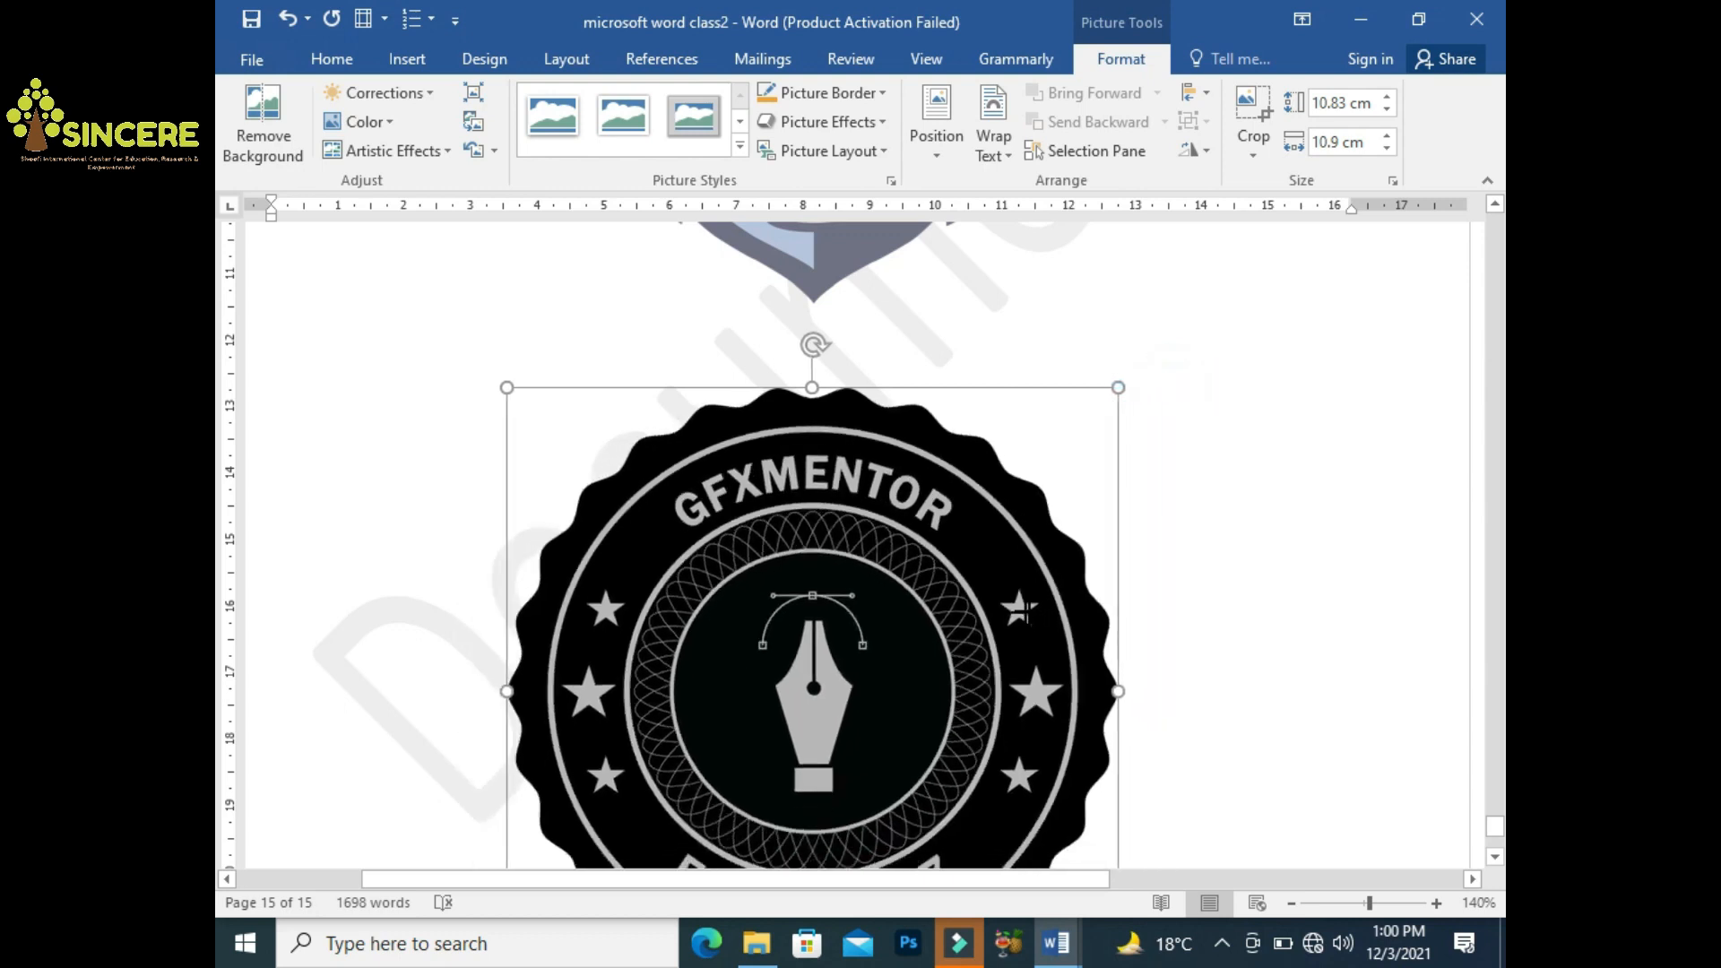
pyautogui.click(752, 342)
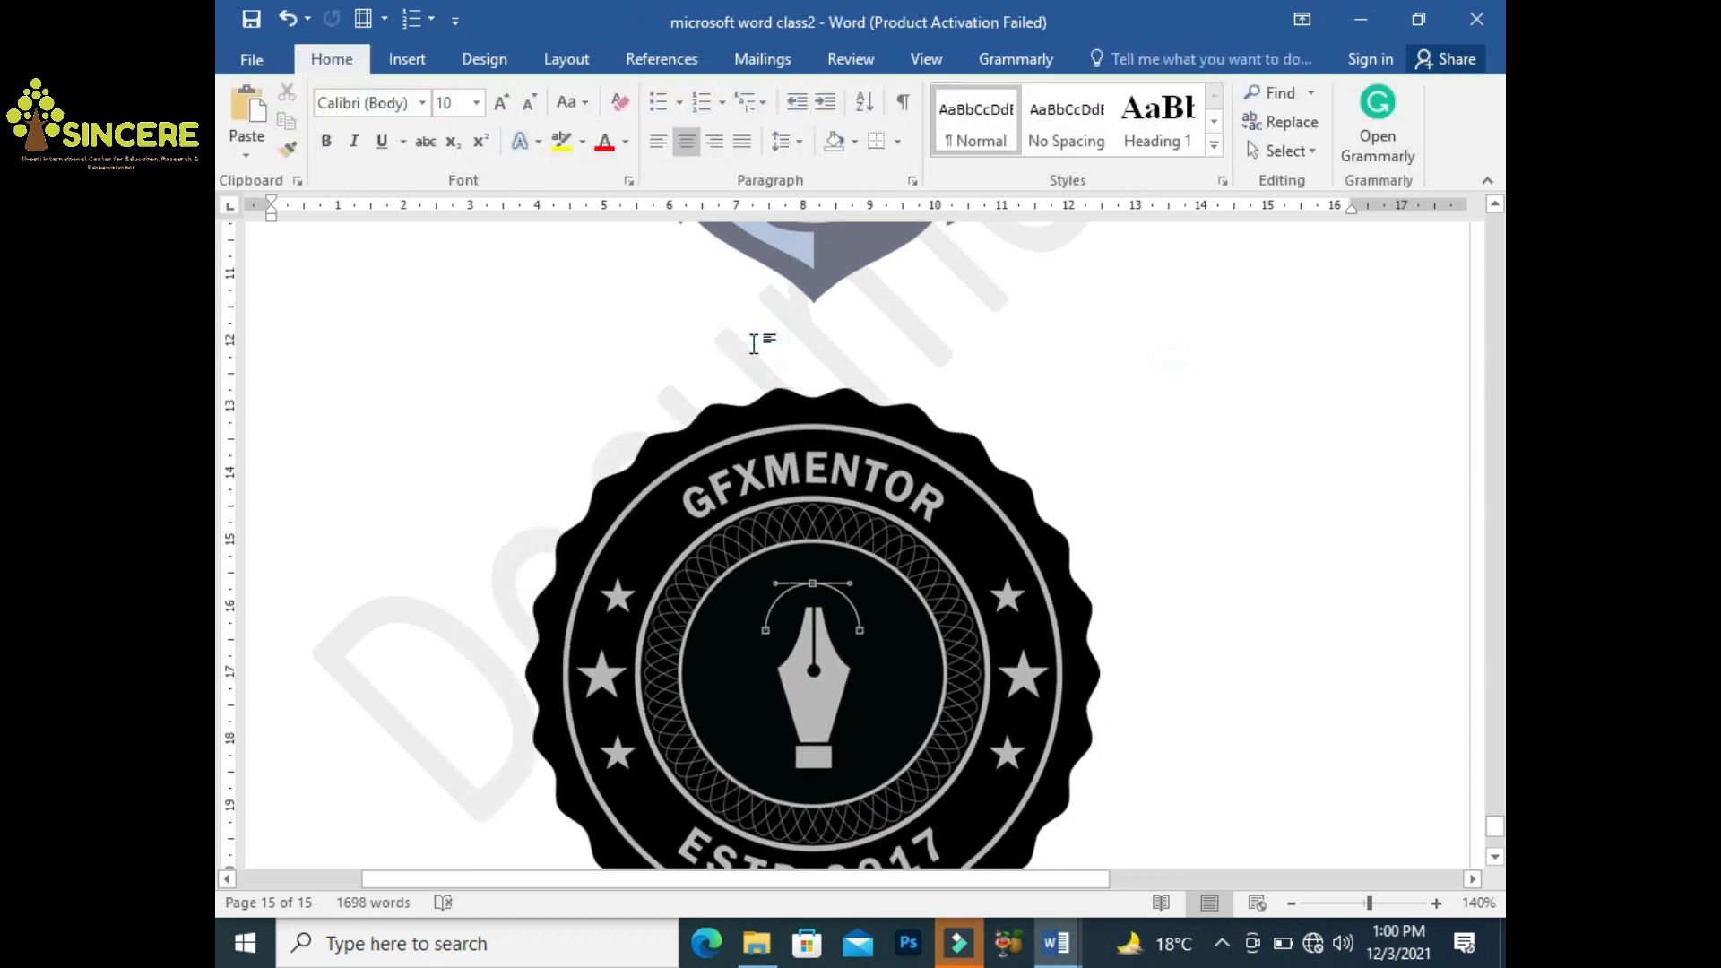
pyautogui.write('cde')
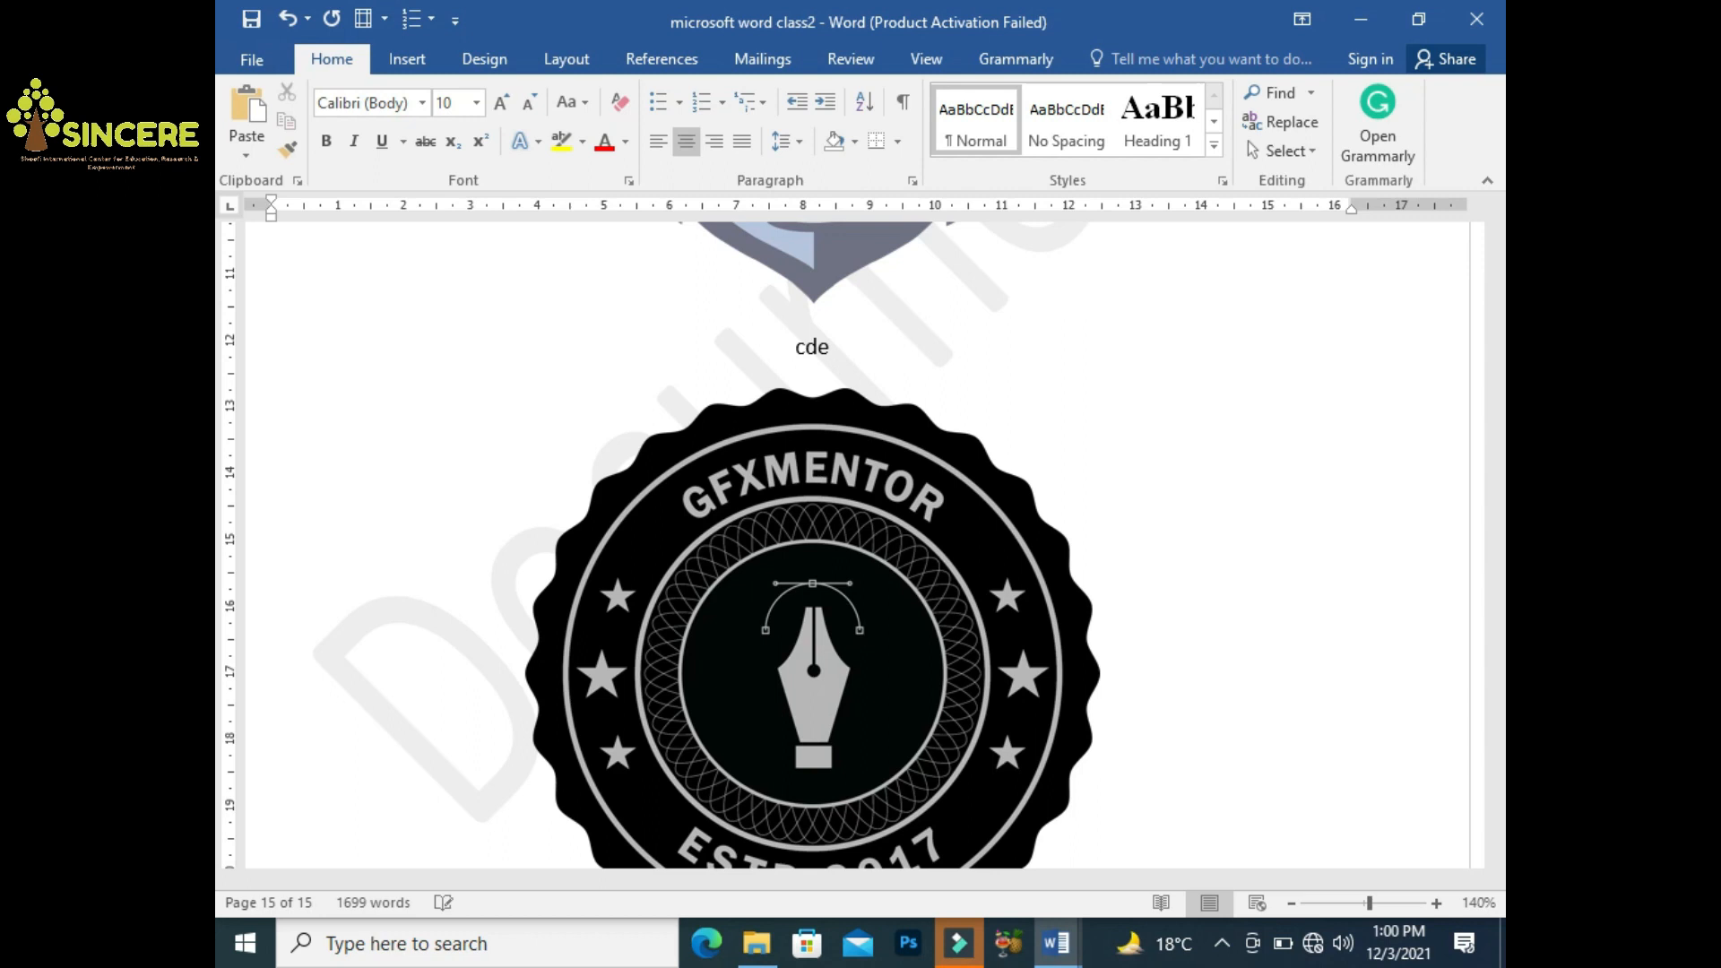
# Insert a numbered caption with the new label "Figure 4." before the title "Abc" above the bear logo and centre it
pyautogui.press('Up')
pyautogui.press('Up')
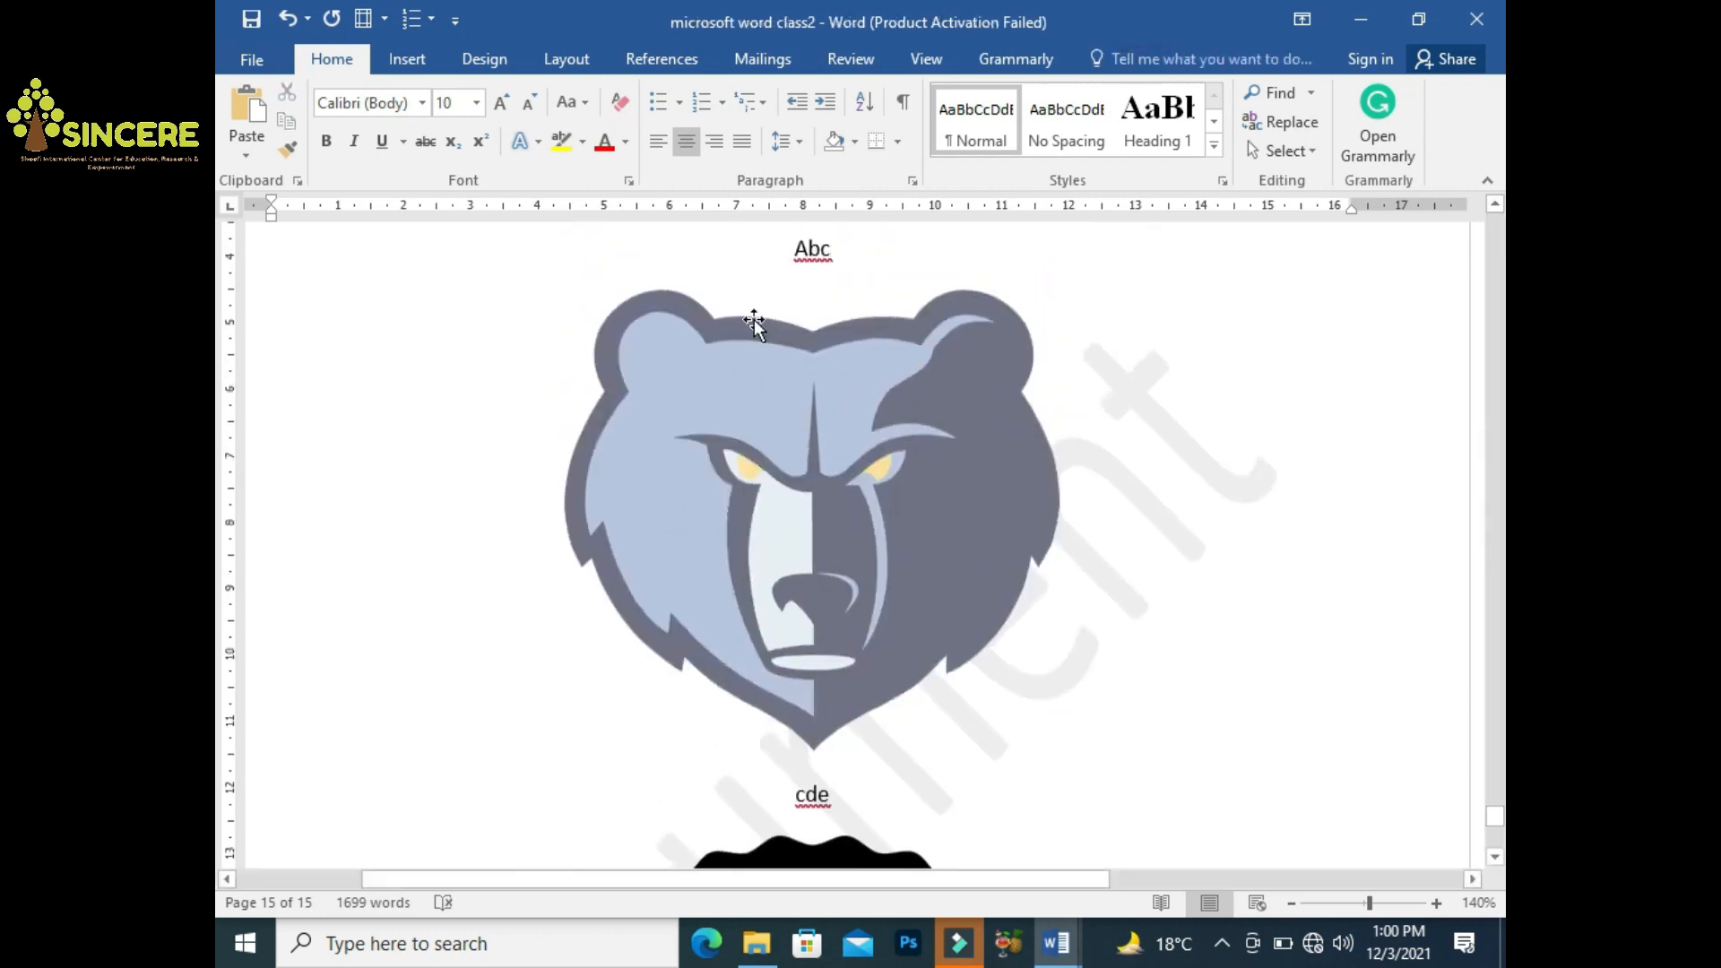
pyautogui.click(798, 251)
pyautogui.click(664, 61)
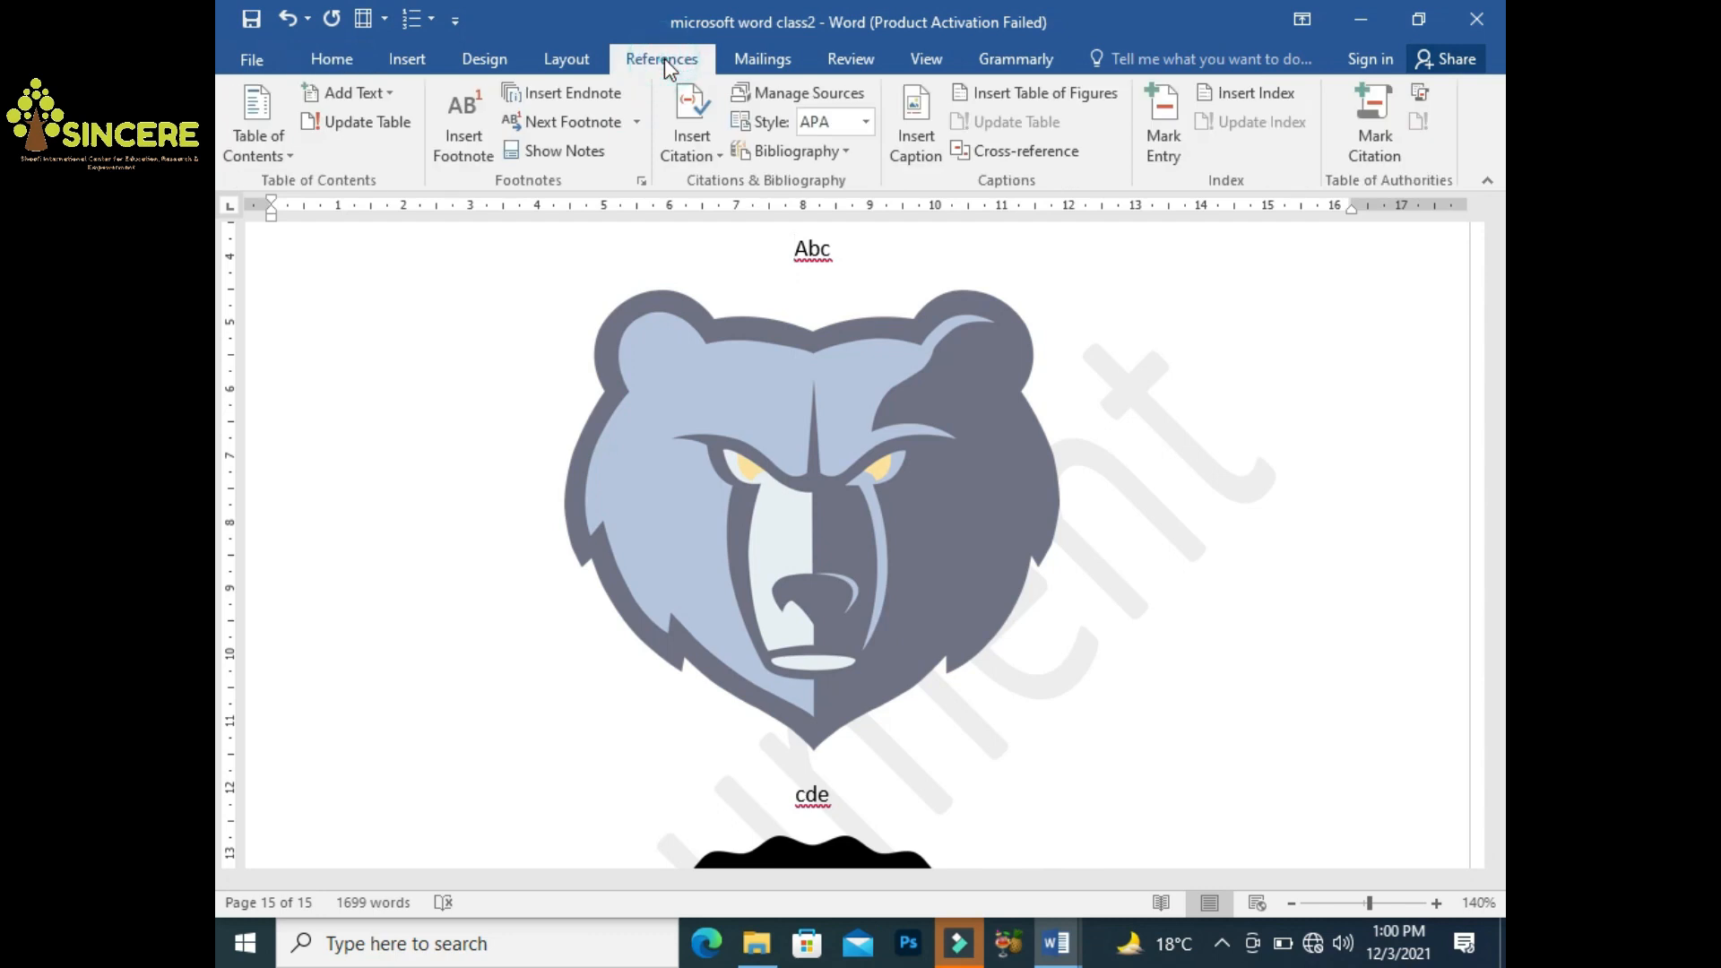
pyautogui.click(916, 156)
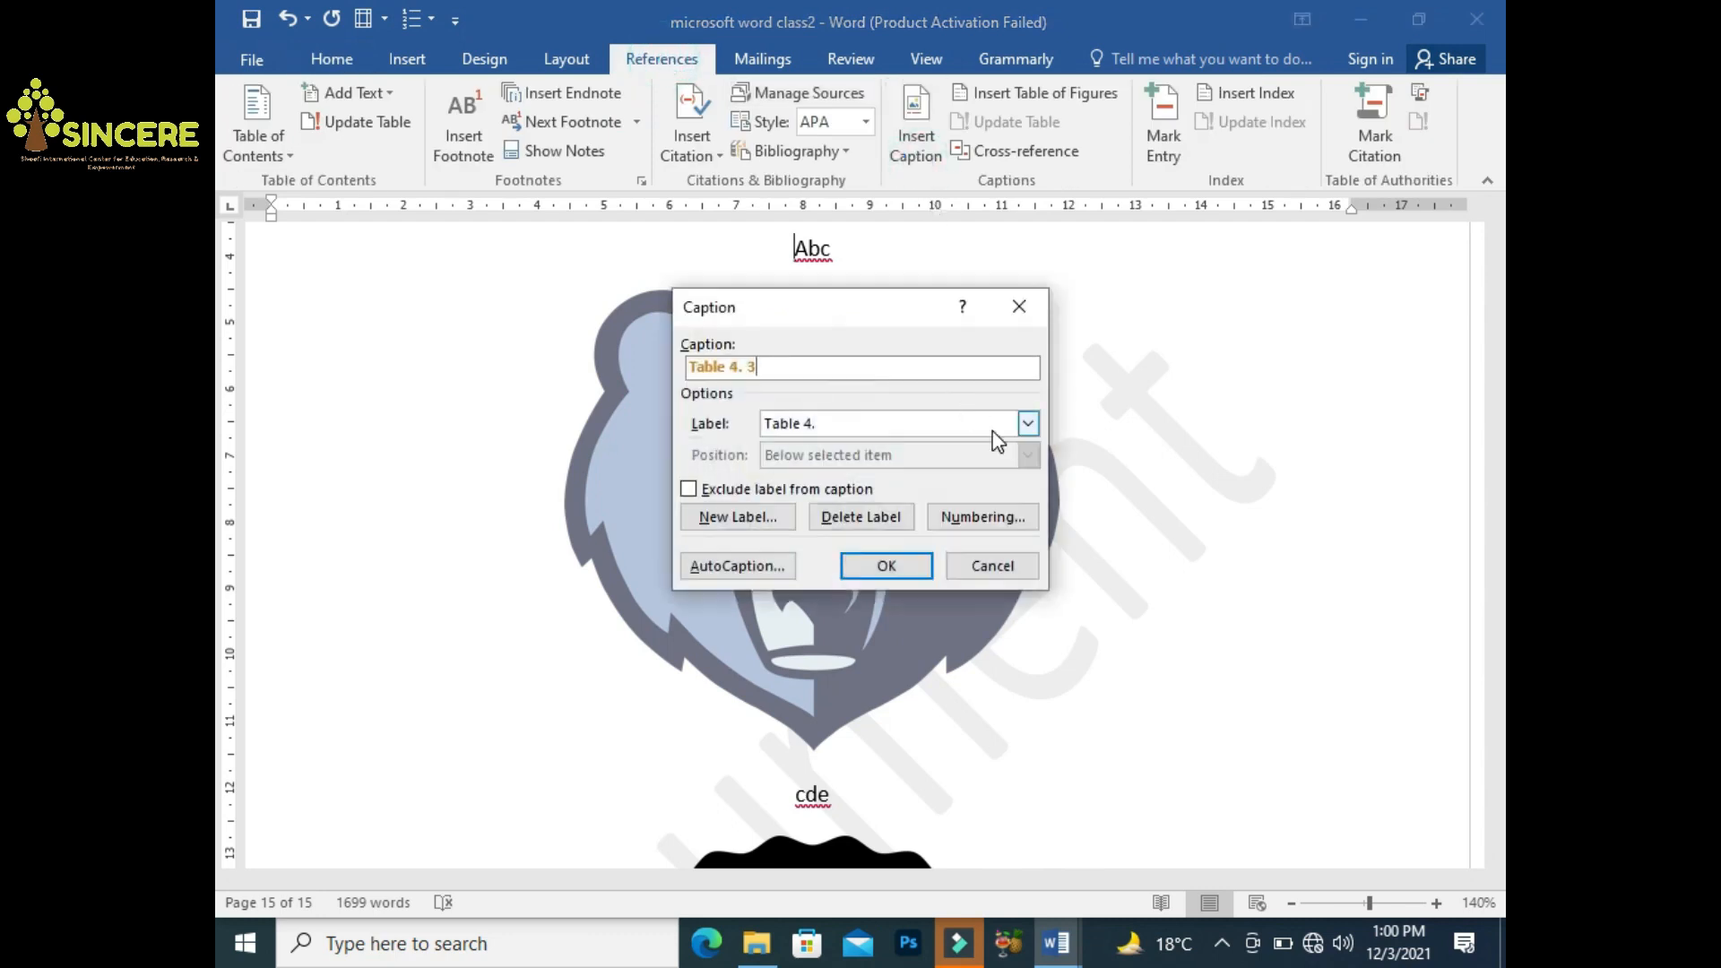
pyautogui.click(1028, 424)
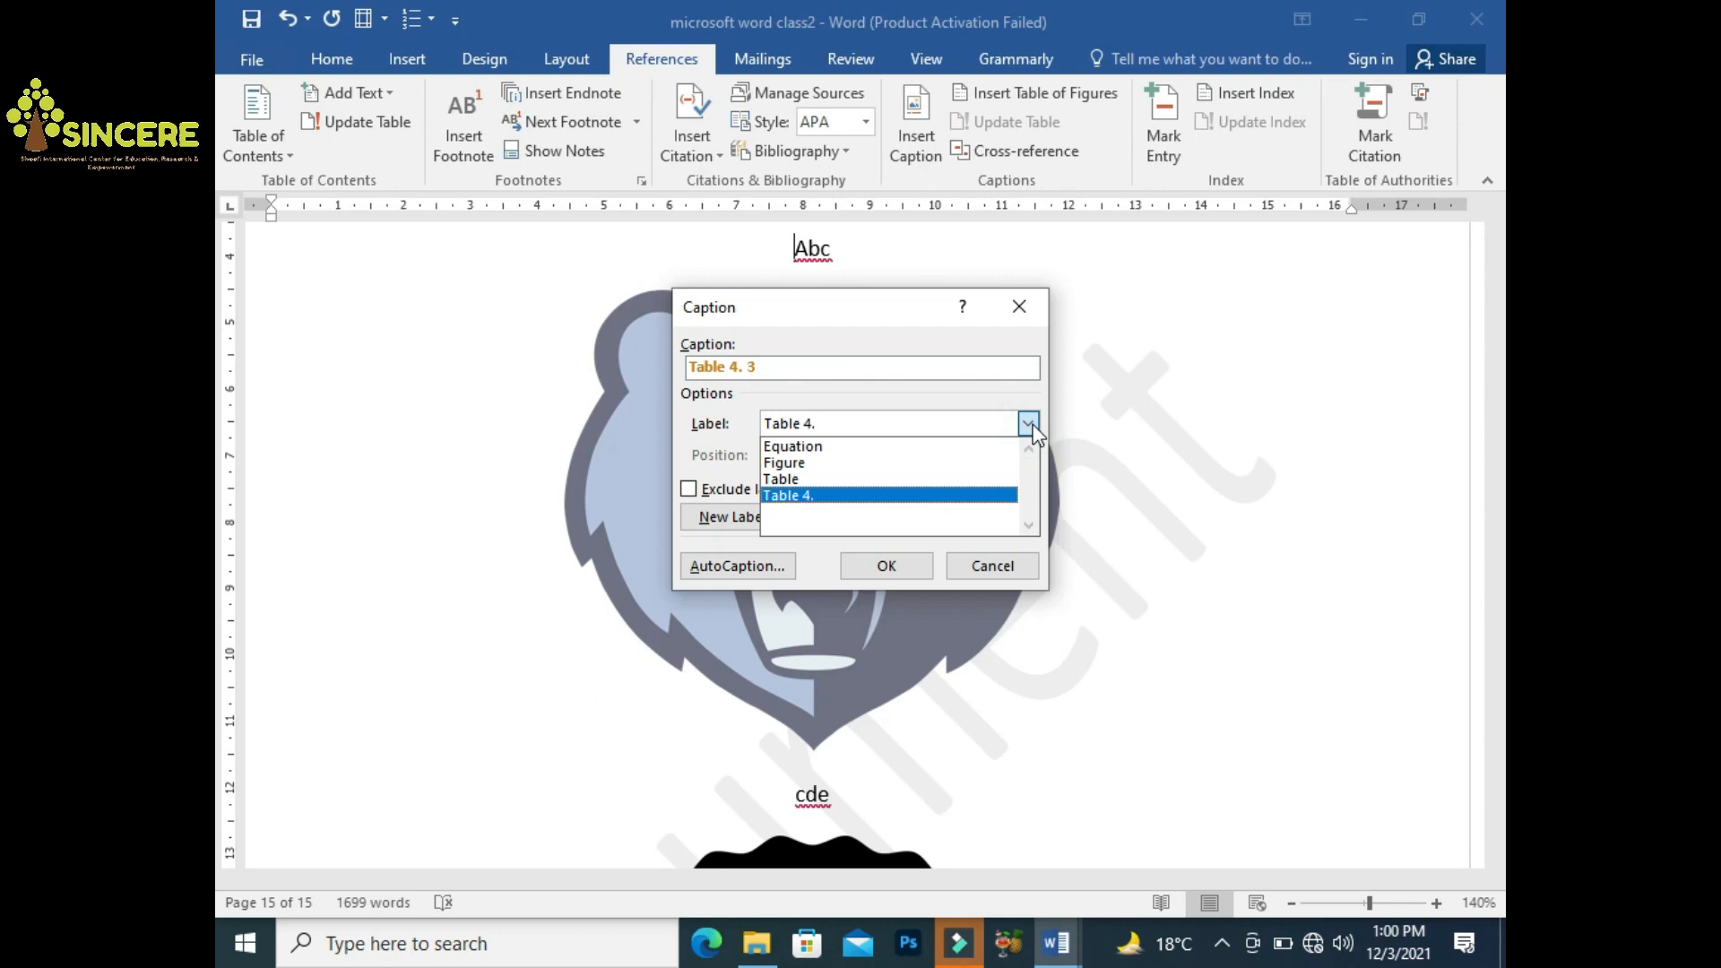
pyautogui.click(822, 557)
pyautogui.click(736, 518)
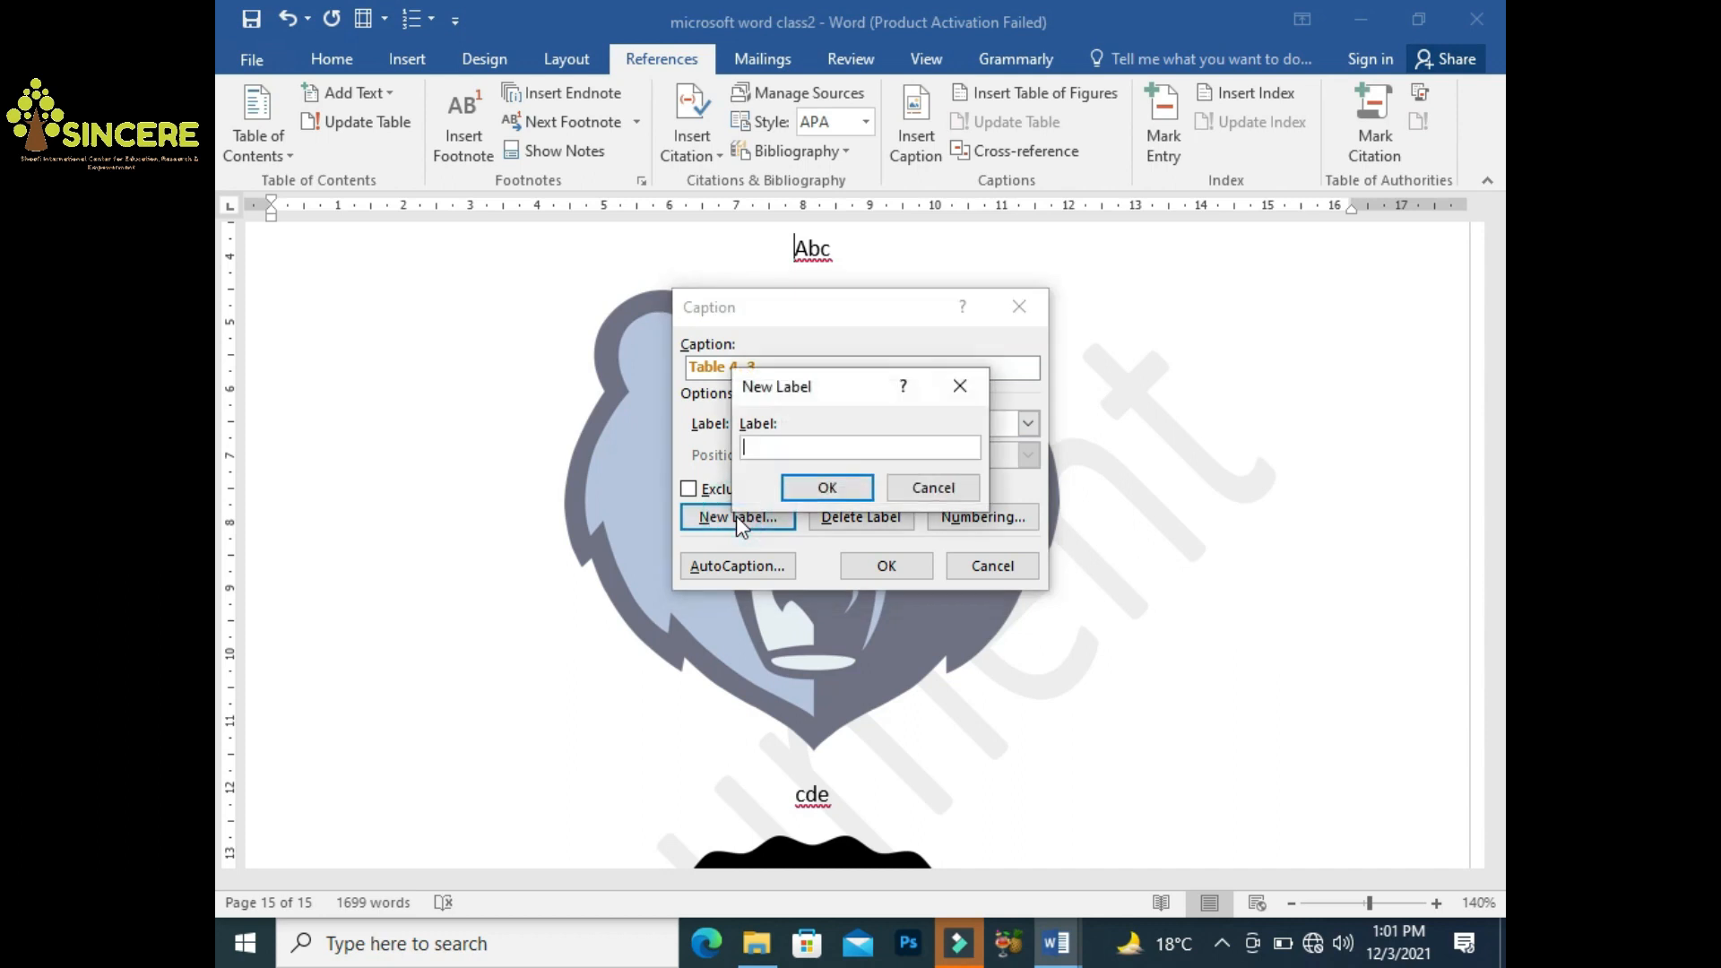
pyautogui.write('Figure 4.')
pyautogui.click(856, 487)
pyautogui.click(878, 572)
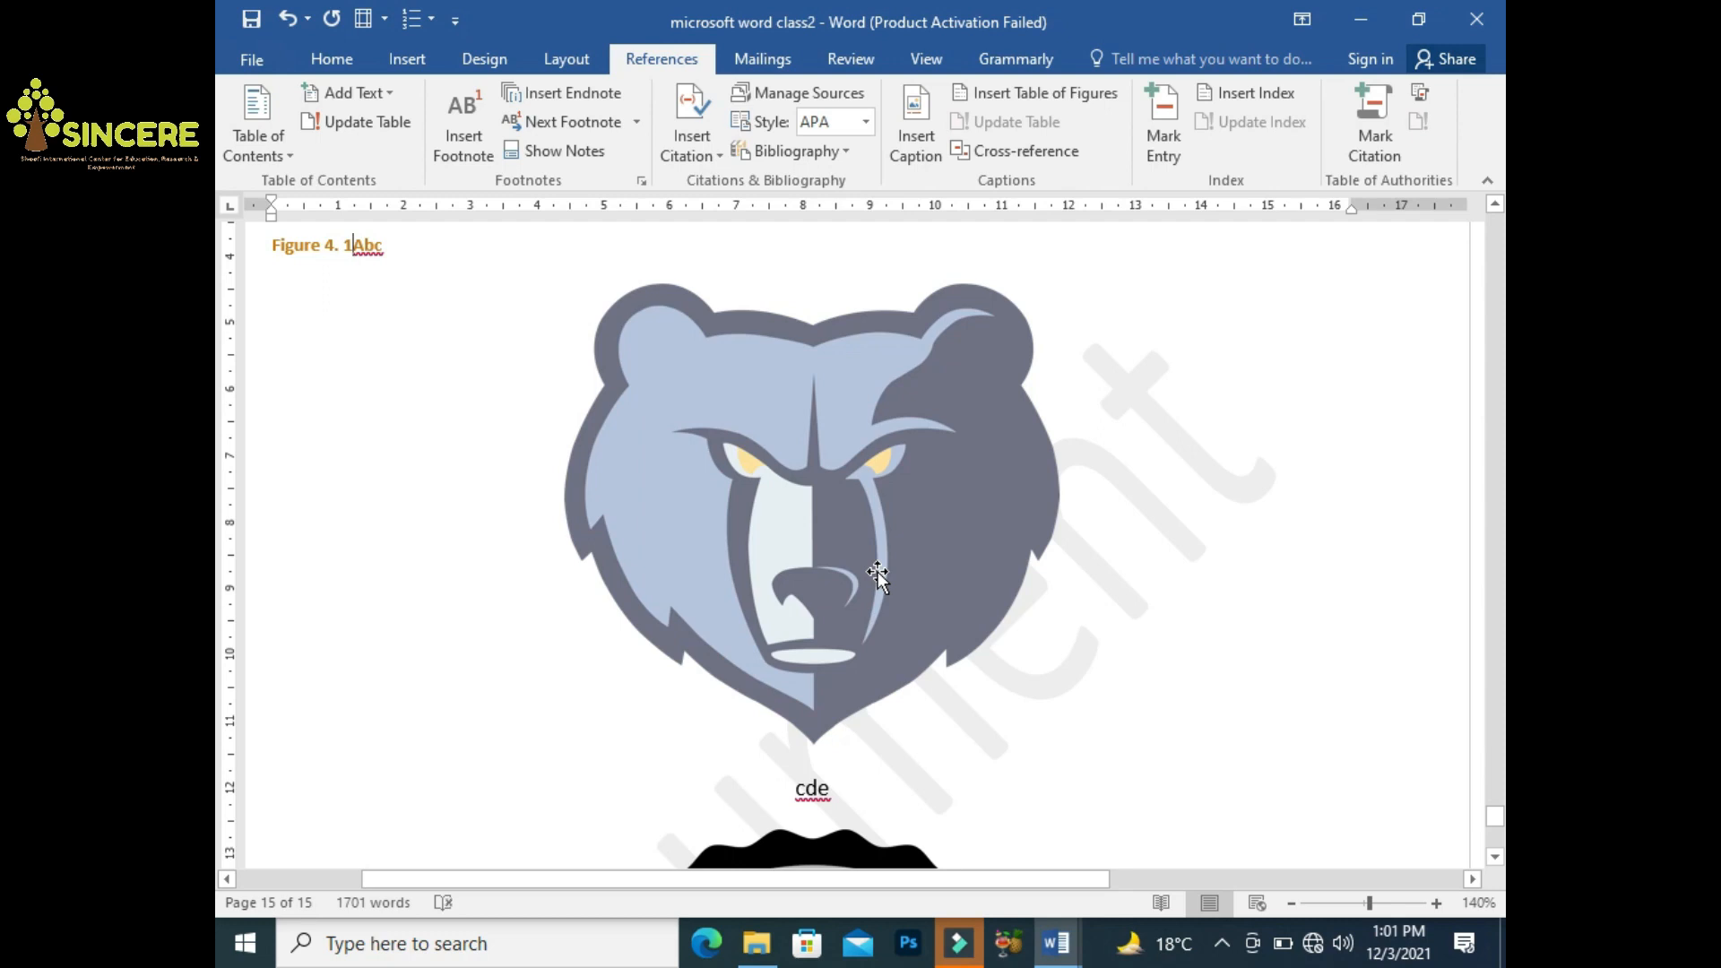
pyautogui.hotkey('ctrl', 'e')
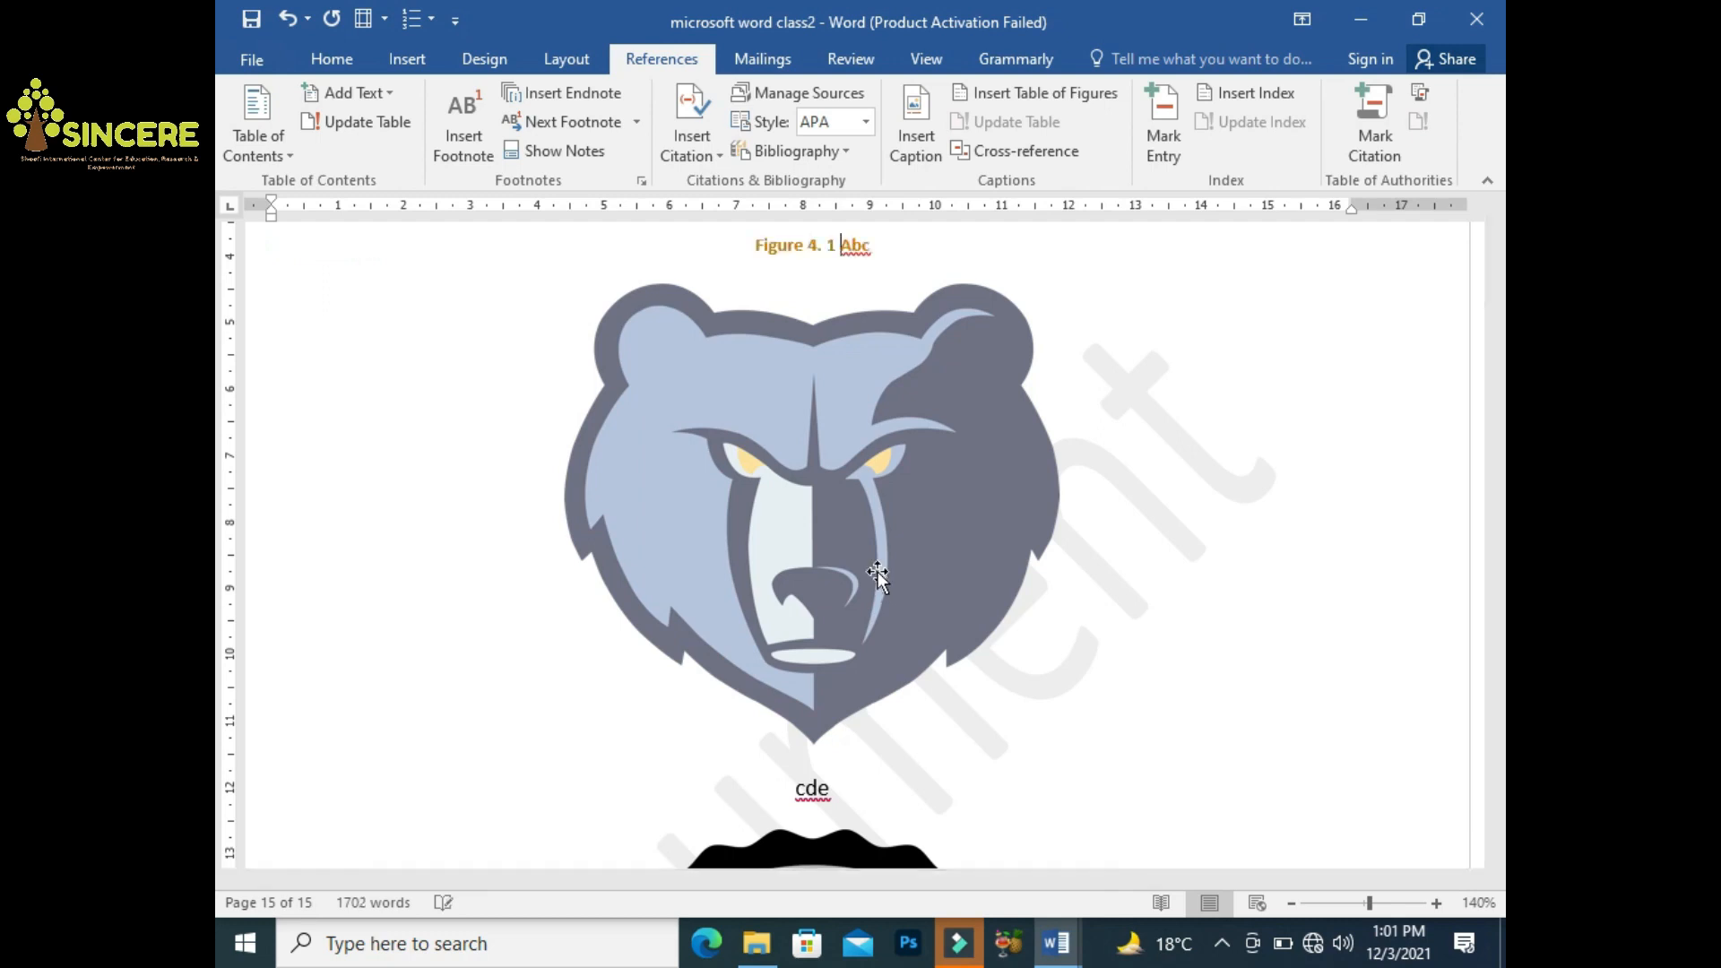
# Insert a numbered "Figure 4." caption before the title "cde" above the badge picture and centre it
pyautogui.press('Down')
pyautogui.press('Down')
pyautogui.click(676, 144)
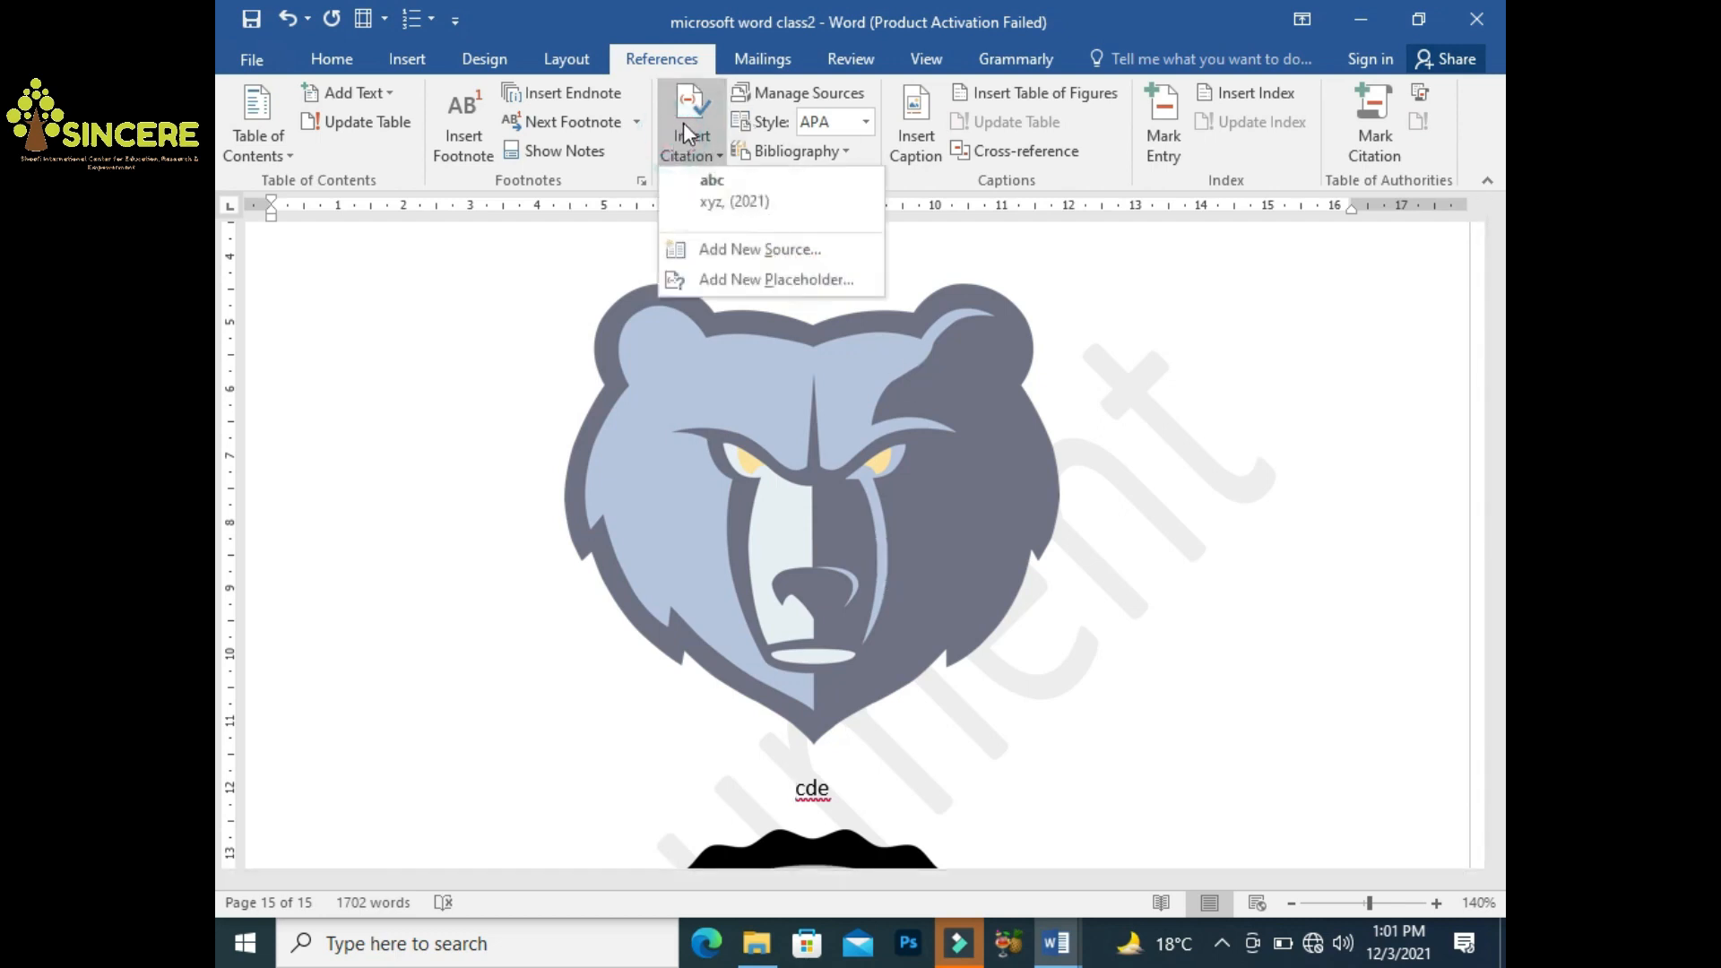
pyautogui.click(918, 110)
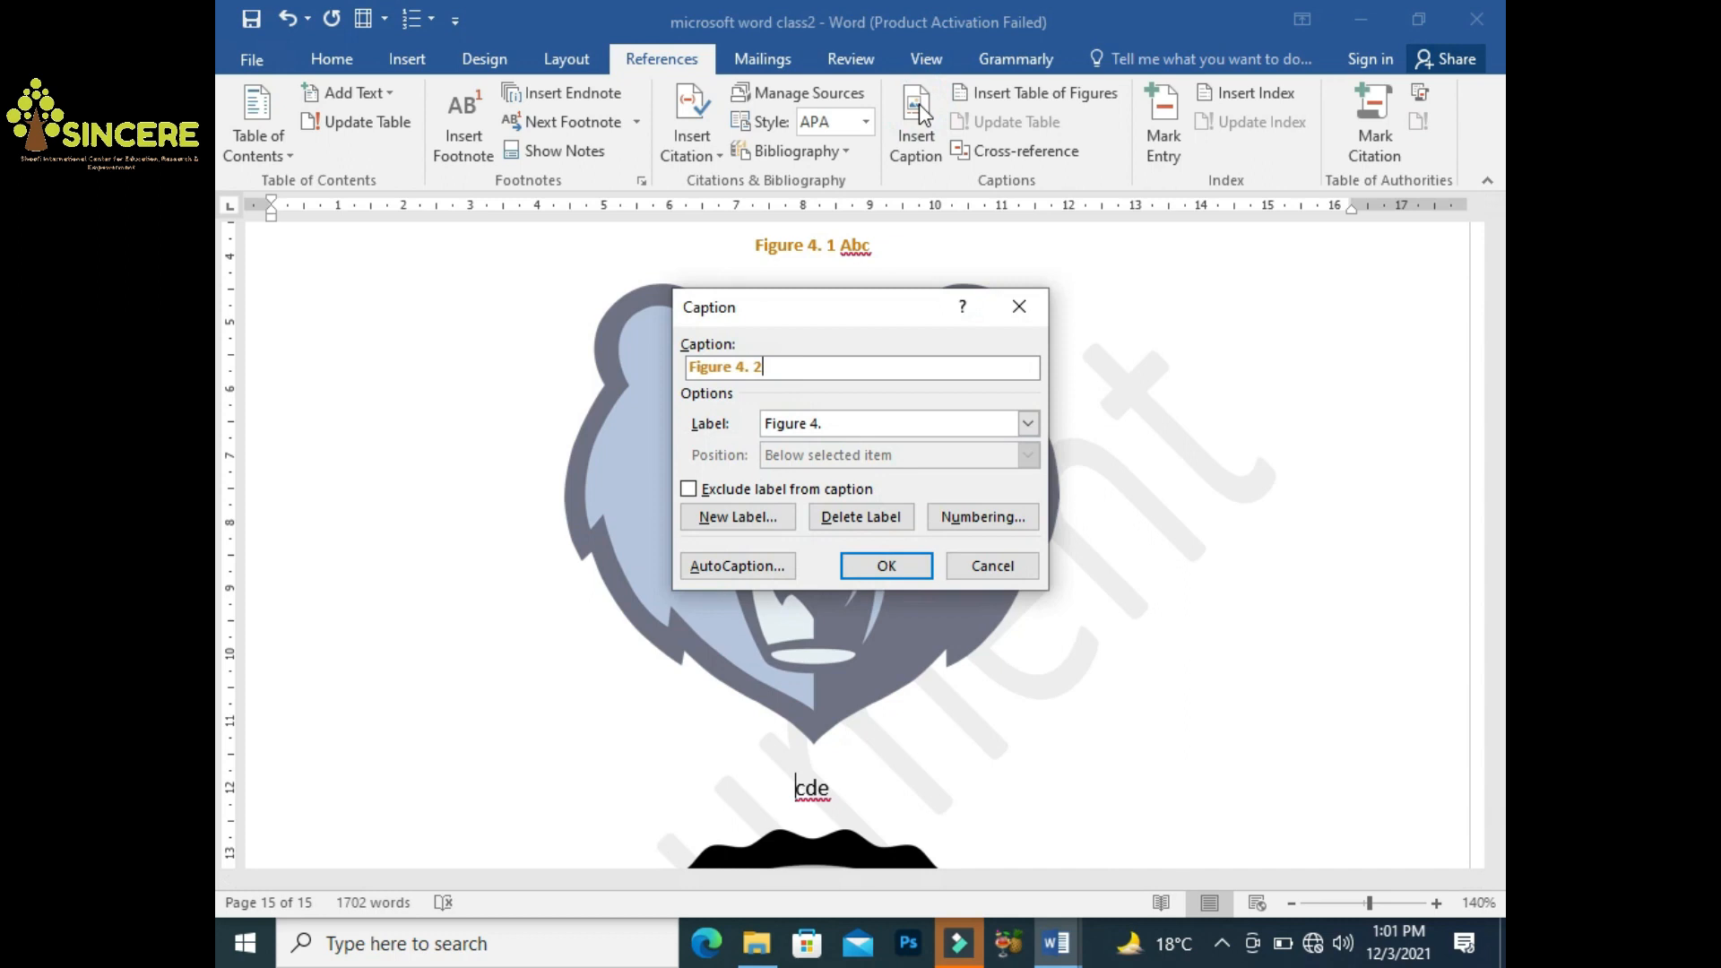
pyautogui.click(885, 564)
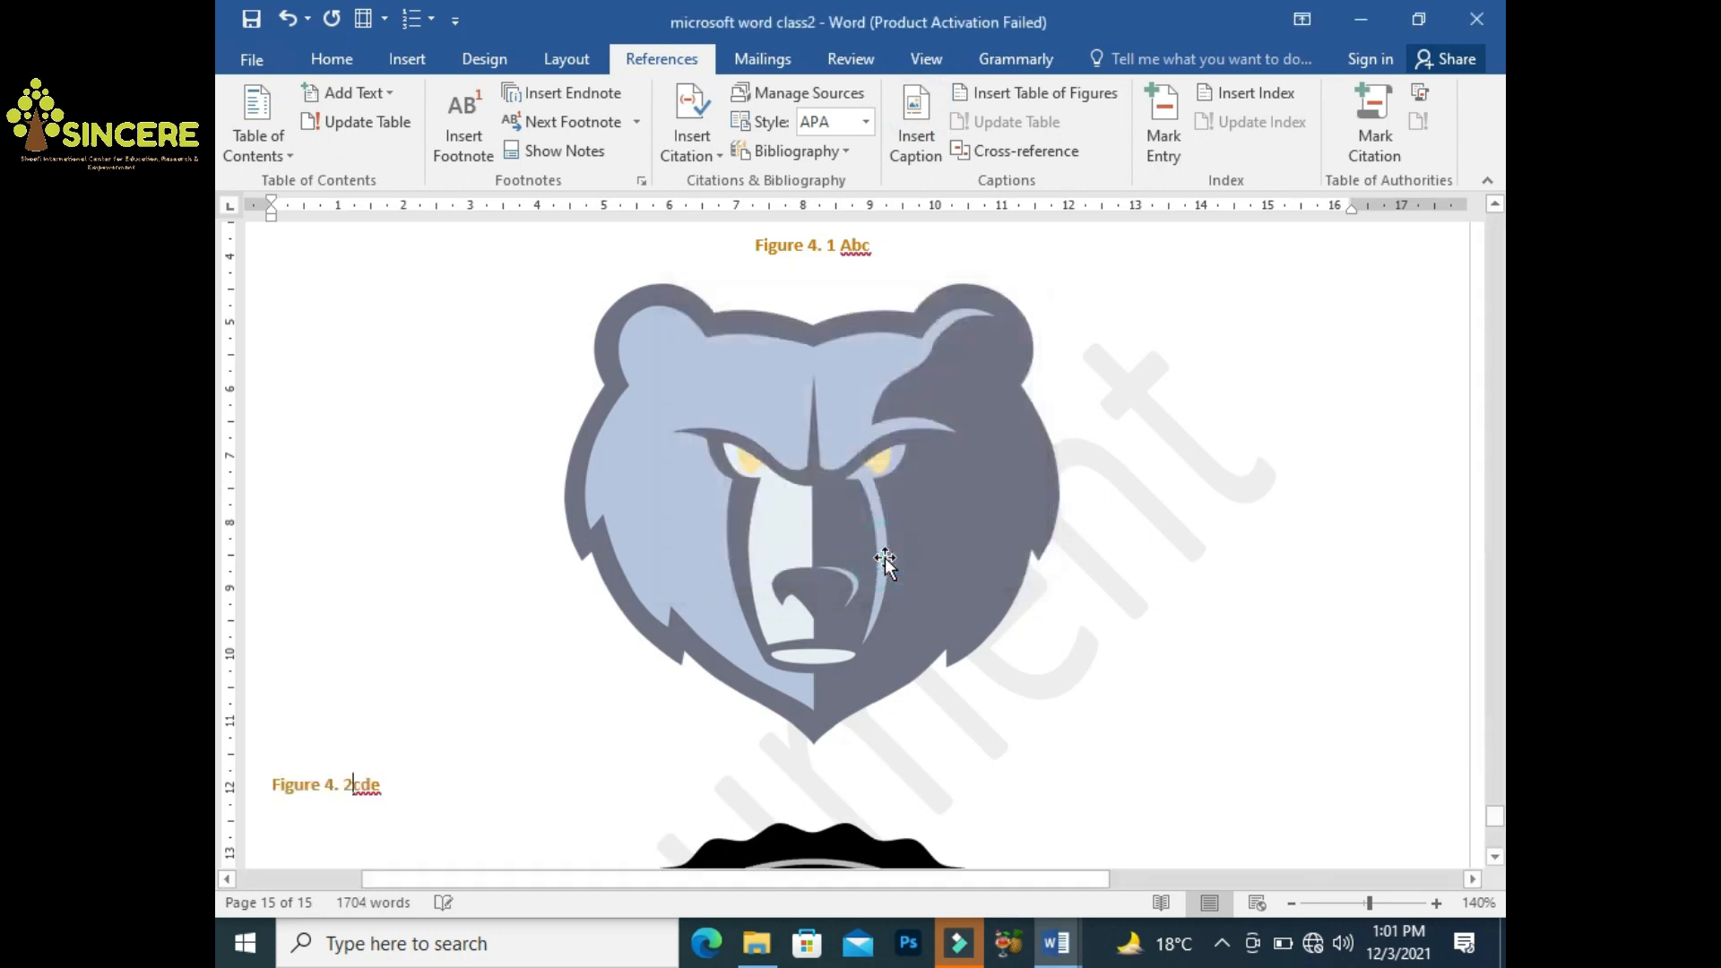
pyautogui.hotkey('ctrl', 'e')
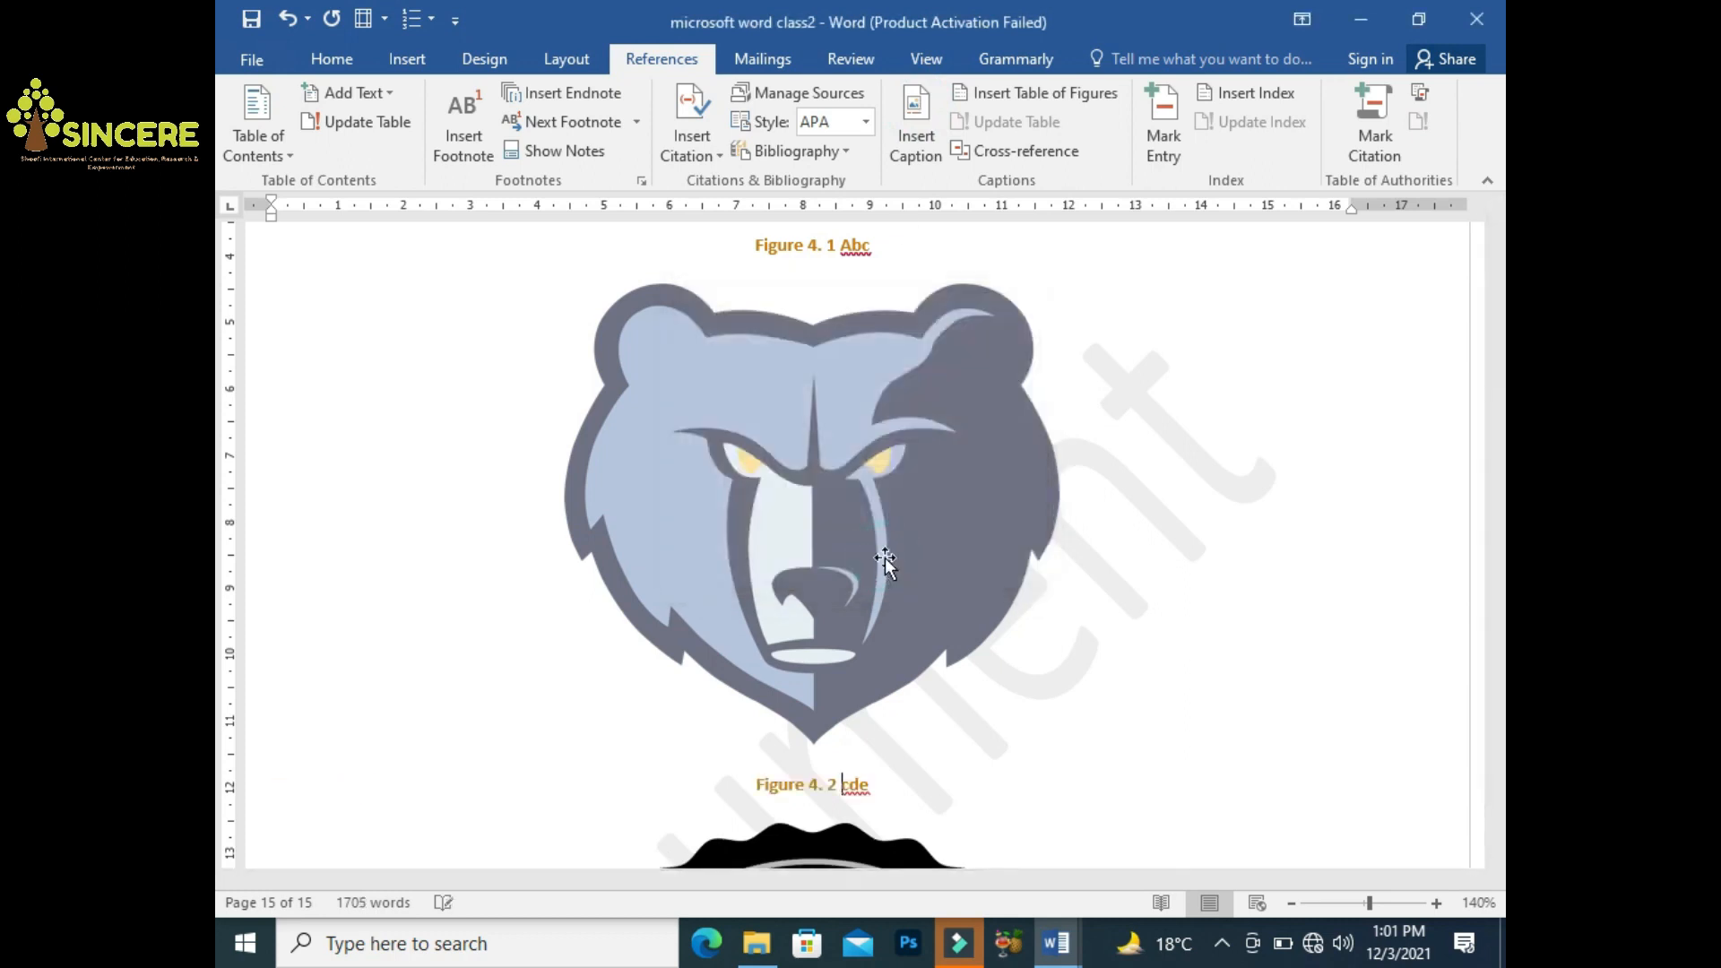
# Add three empty lines between the second table and the bear logo's caption
pyautogui.moveTo(1503, 811)
pyautogui.mouseDown()
pyautogui.moveTo(1503, 828)
pyautogui.moveTo(1503, 807)
pyautogui.mouseUp()
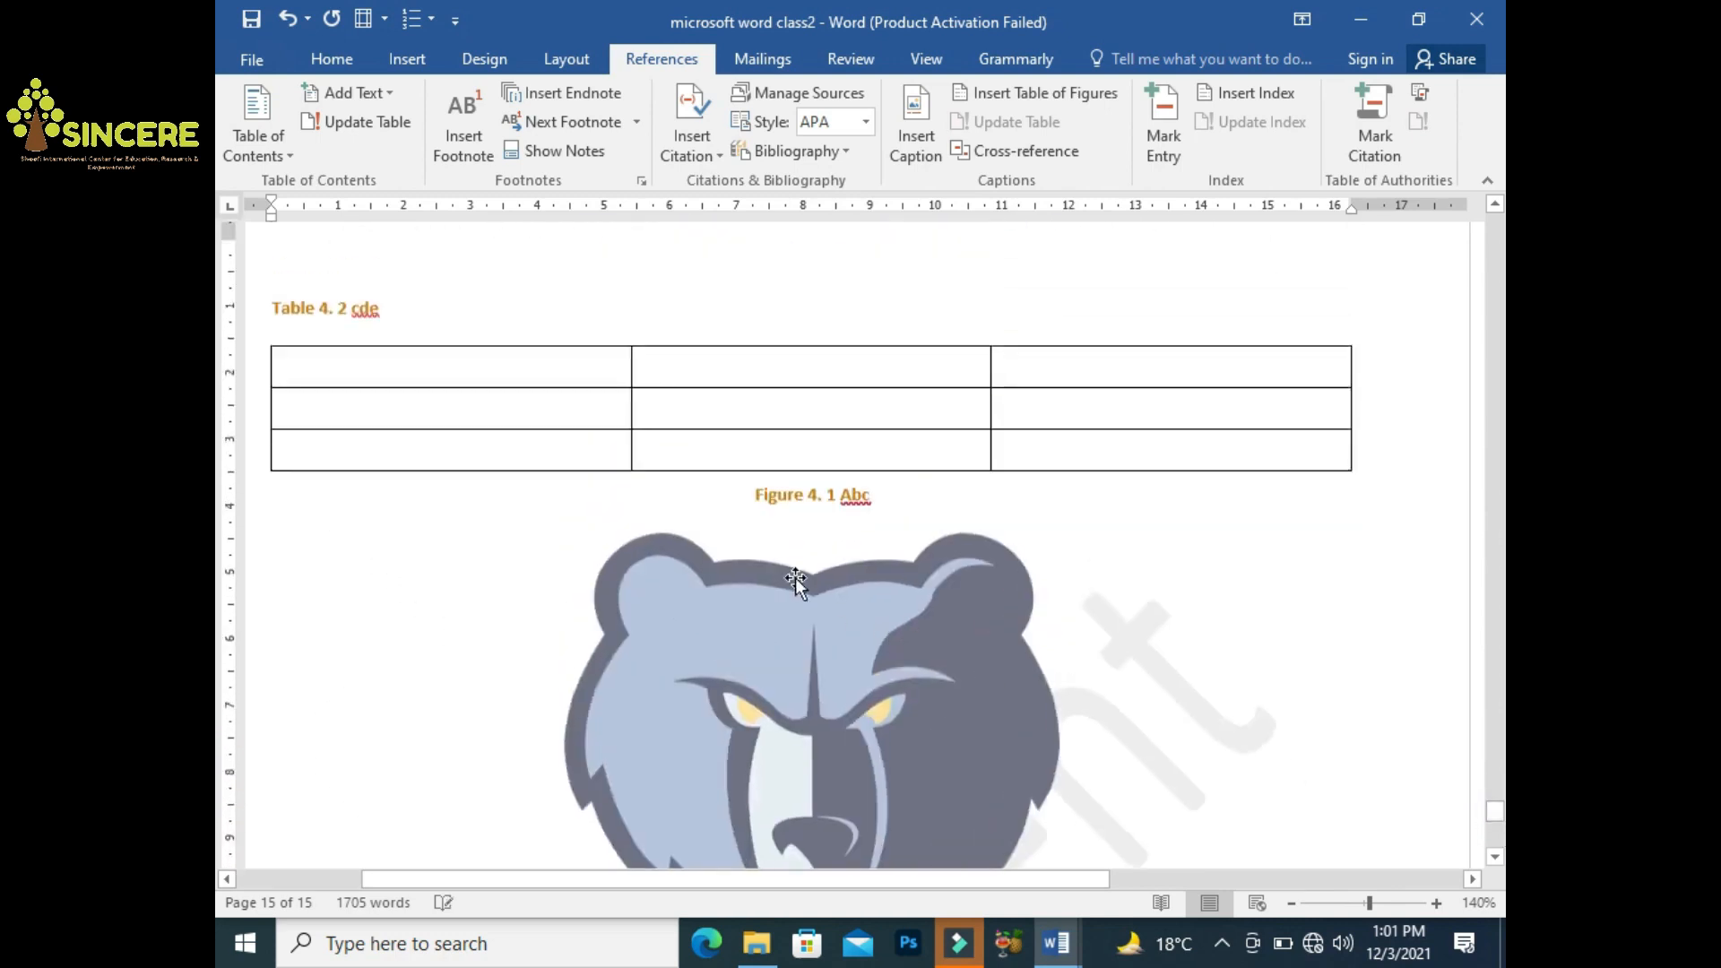
pyautogui.click(744, 504)
pyautogui.press('Return')
pyautogui.press('Return')
pyautogui.press('Return')
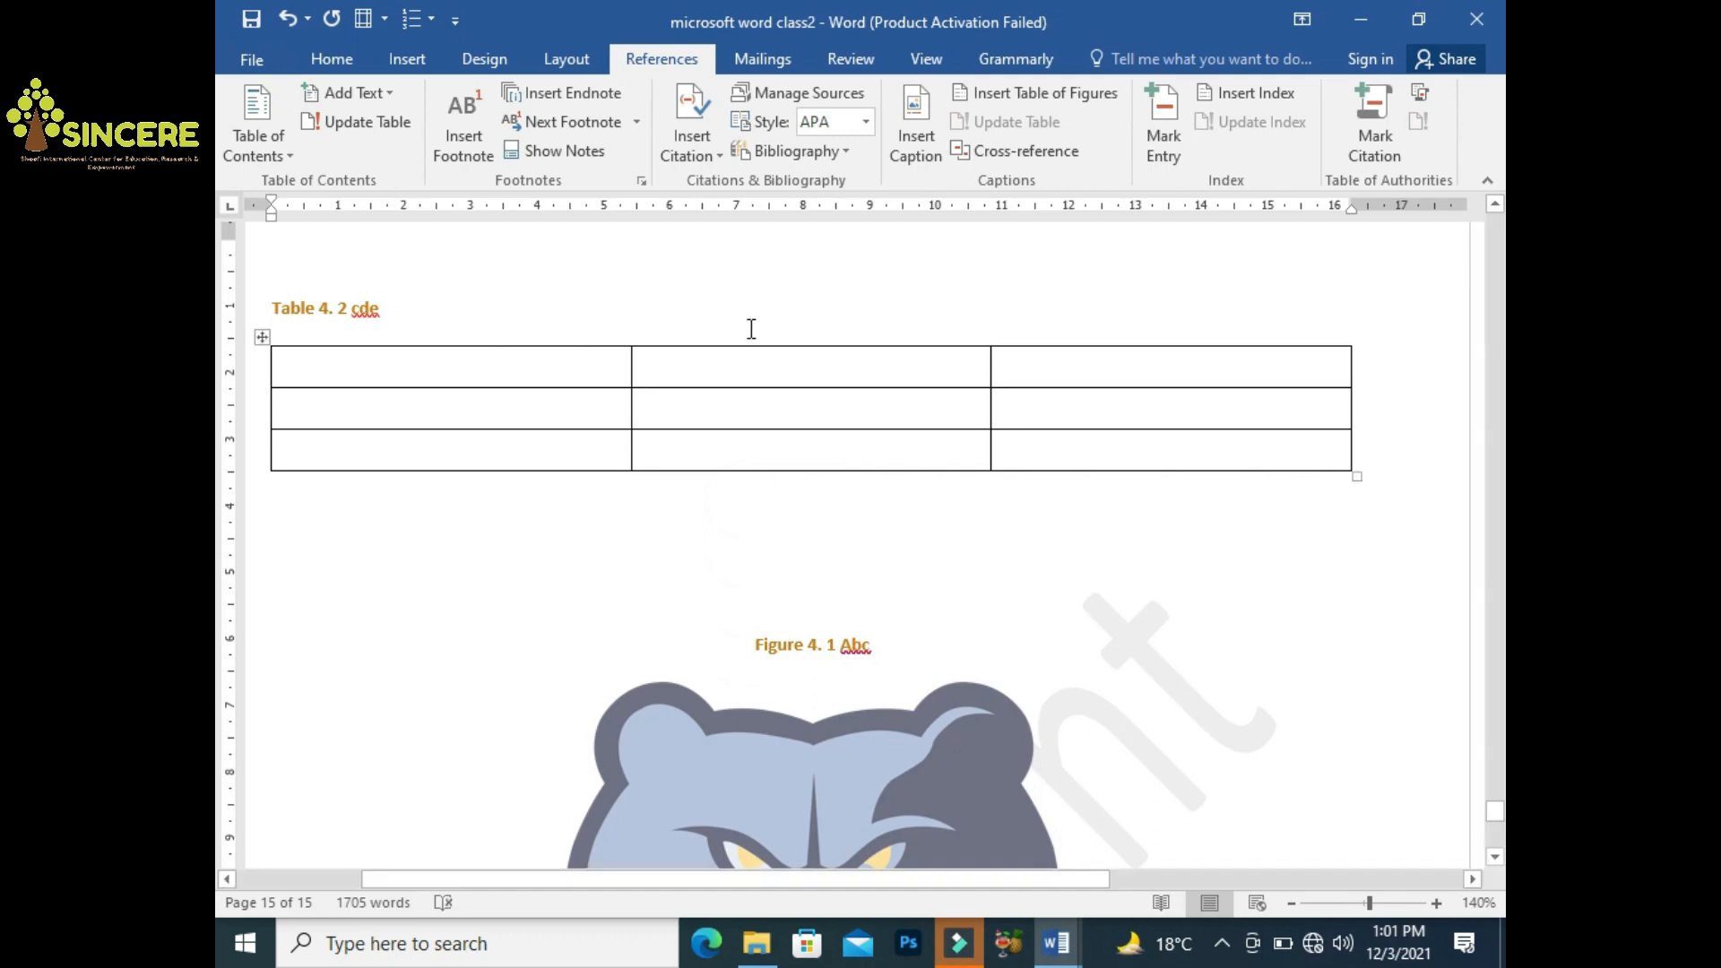
# Insert a table of figures for the caption label "Figure 4." between the second table and the bear logo
pyautogui.click(1003, 93)
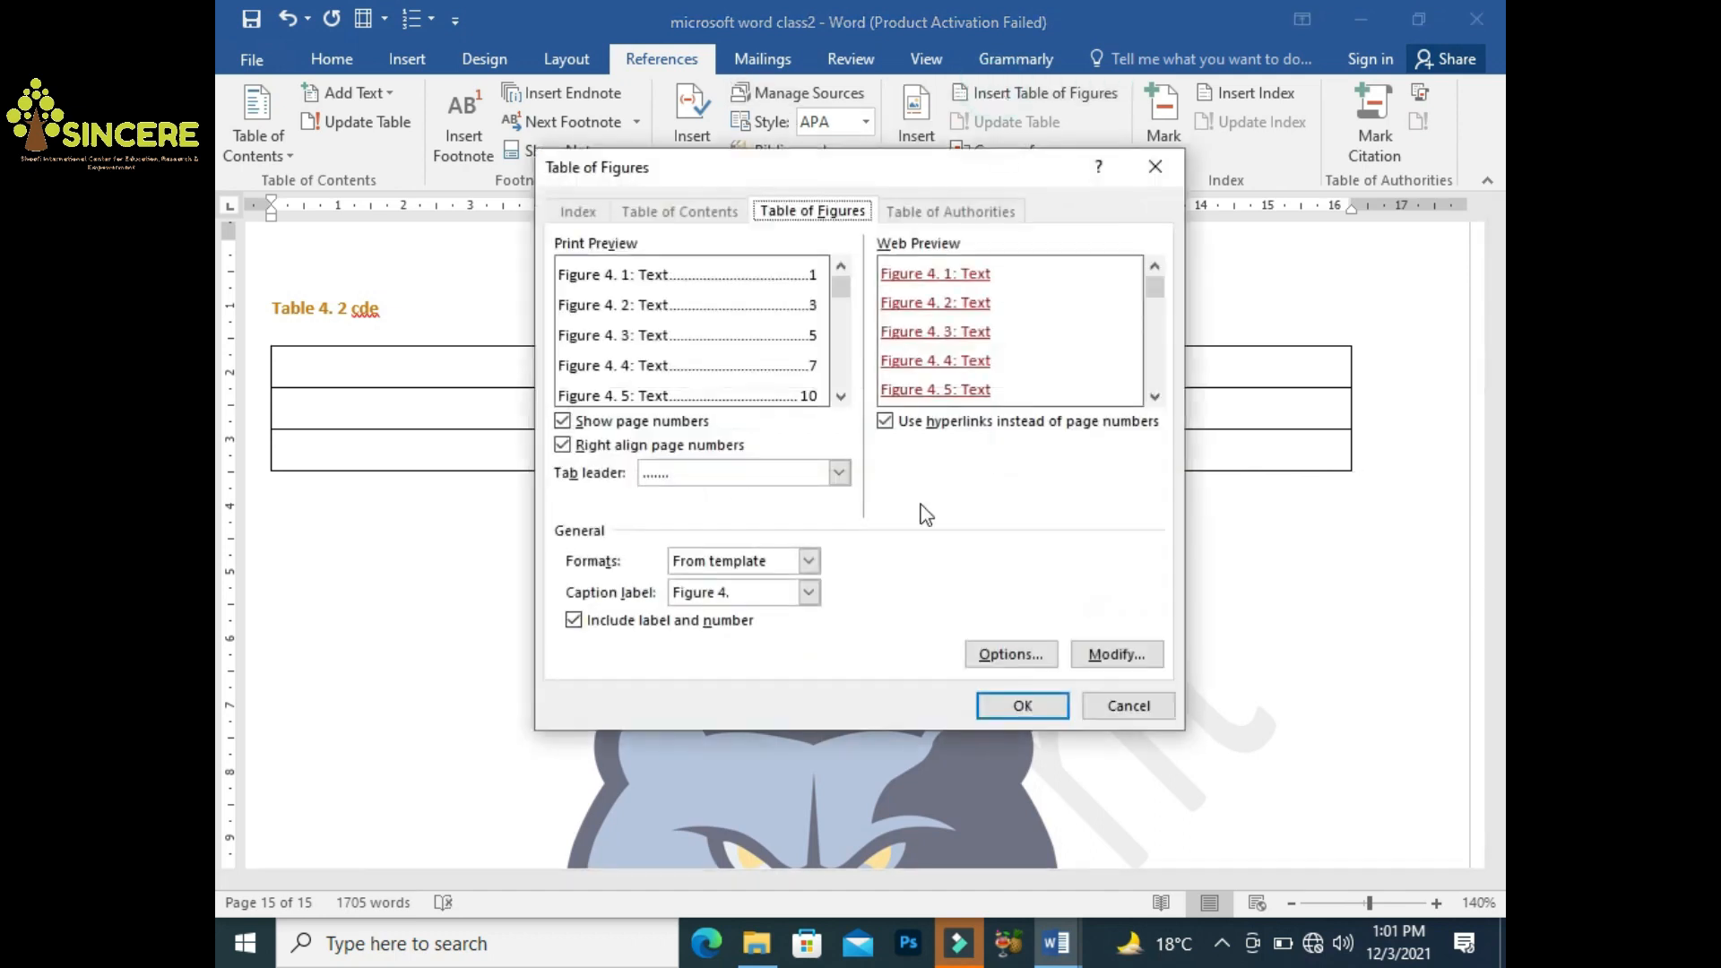
pyautogui.click(805, 595)
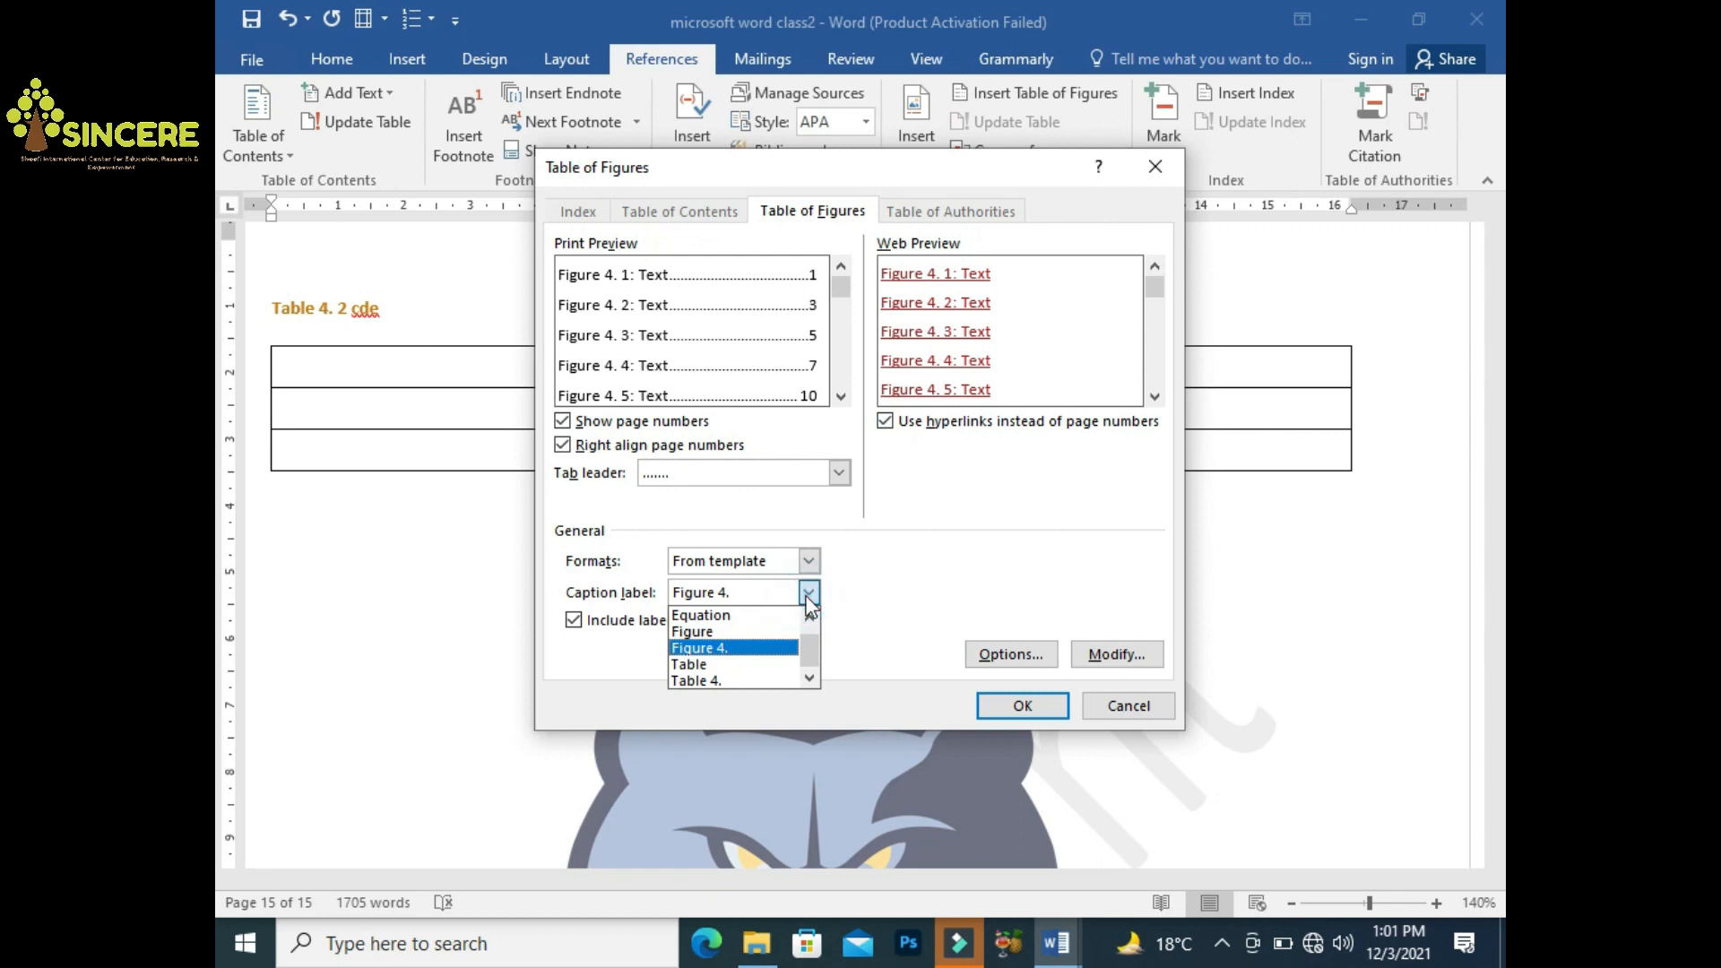
pyautogui.click(702, 647)
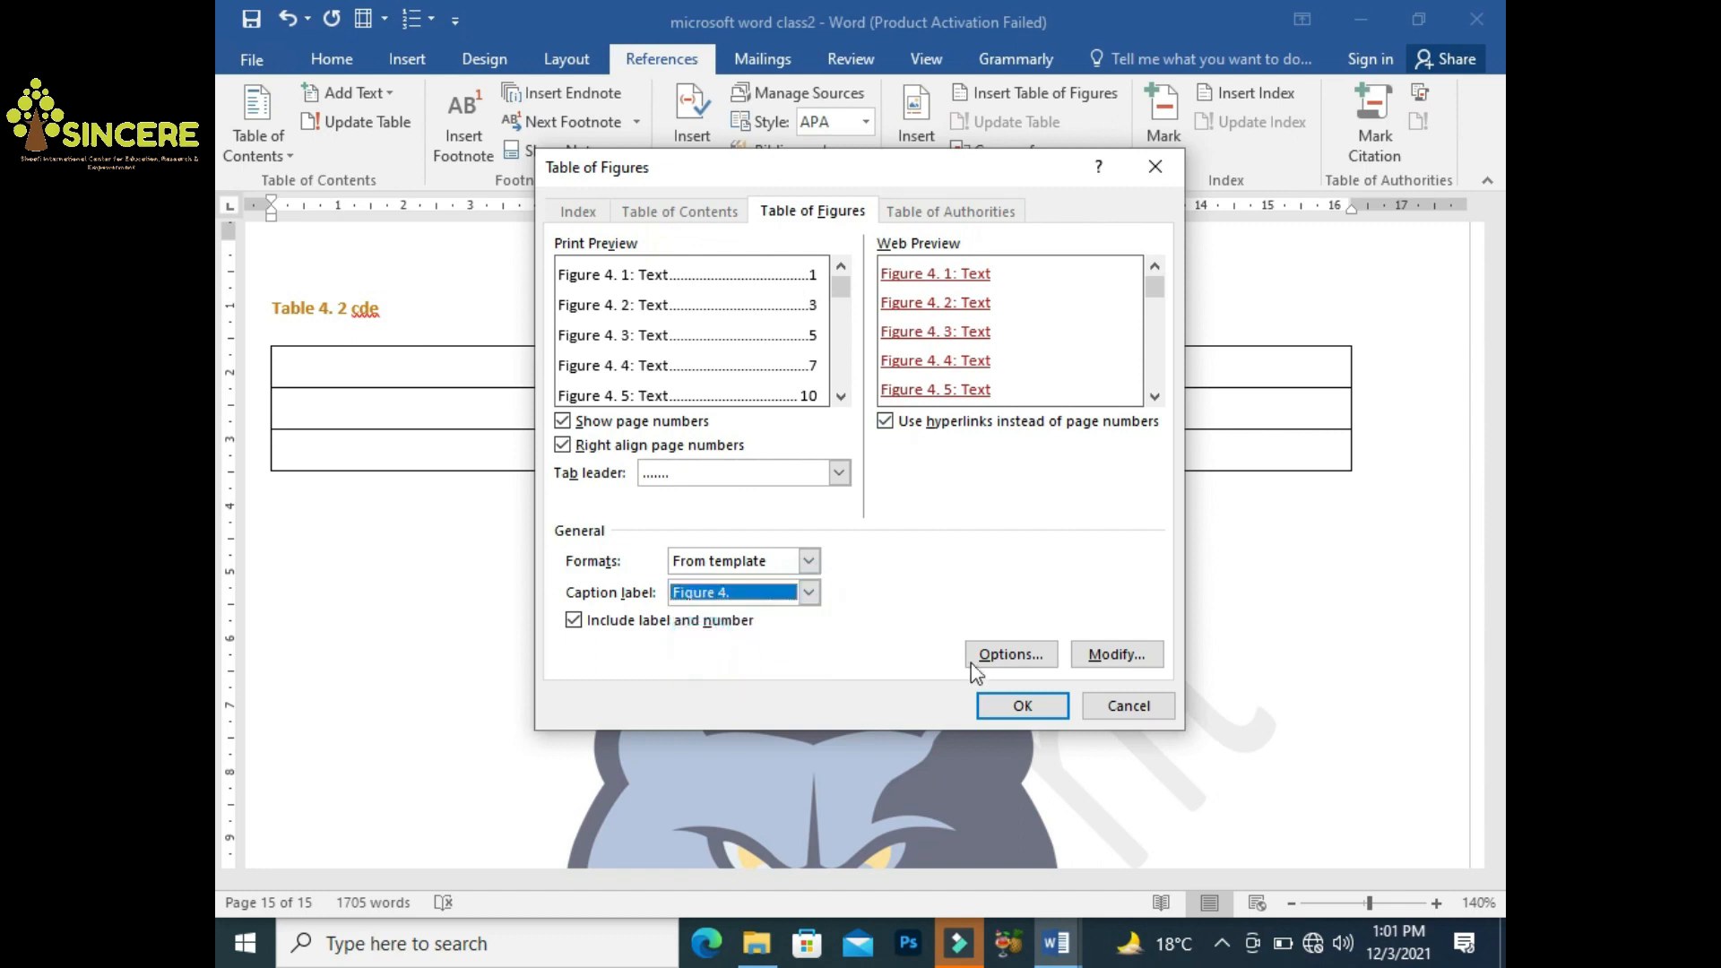
pyautogui.click(1022, 707)
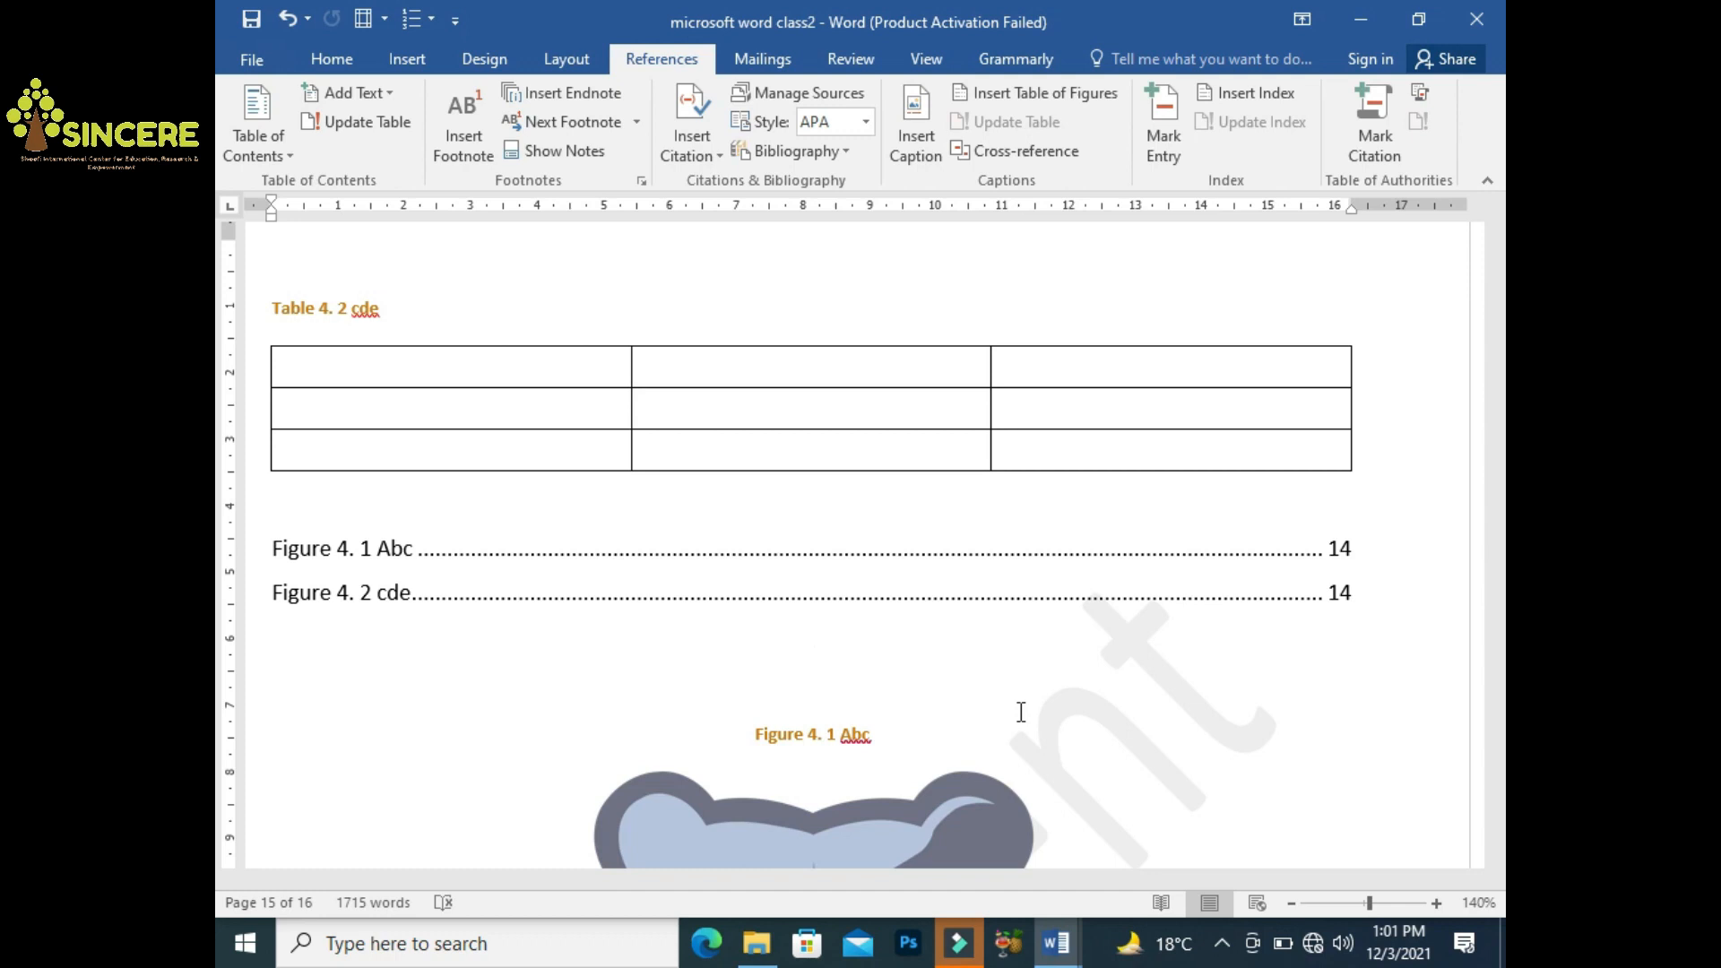
# Delete the "Figure 4. 1" label and number from the bear logo's caption, keeping only "Abc"
pyautogui.click(814, 829)
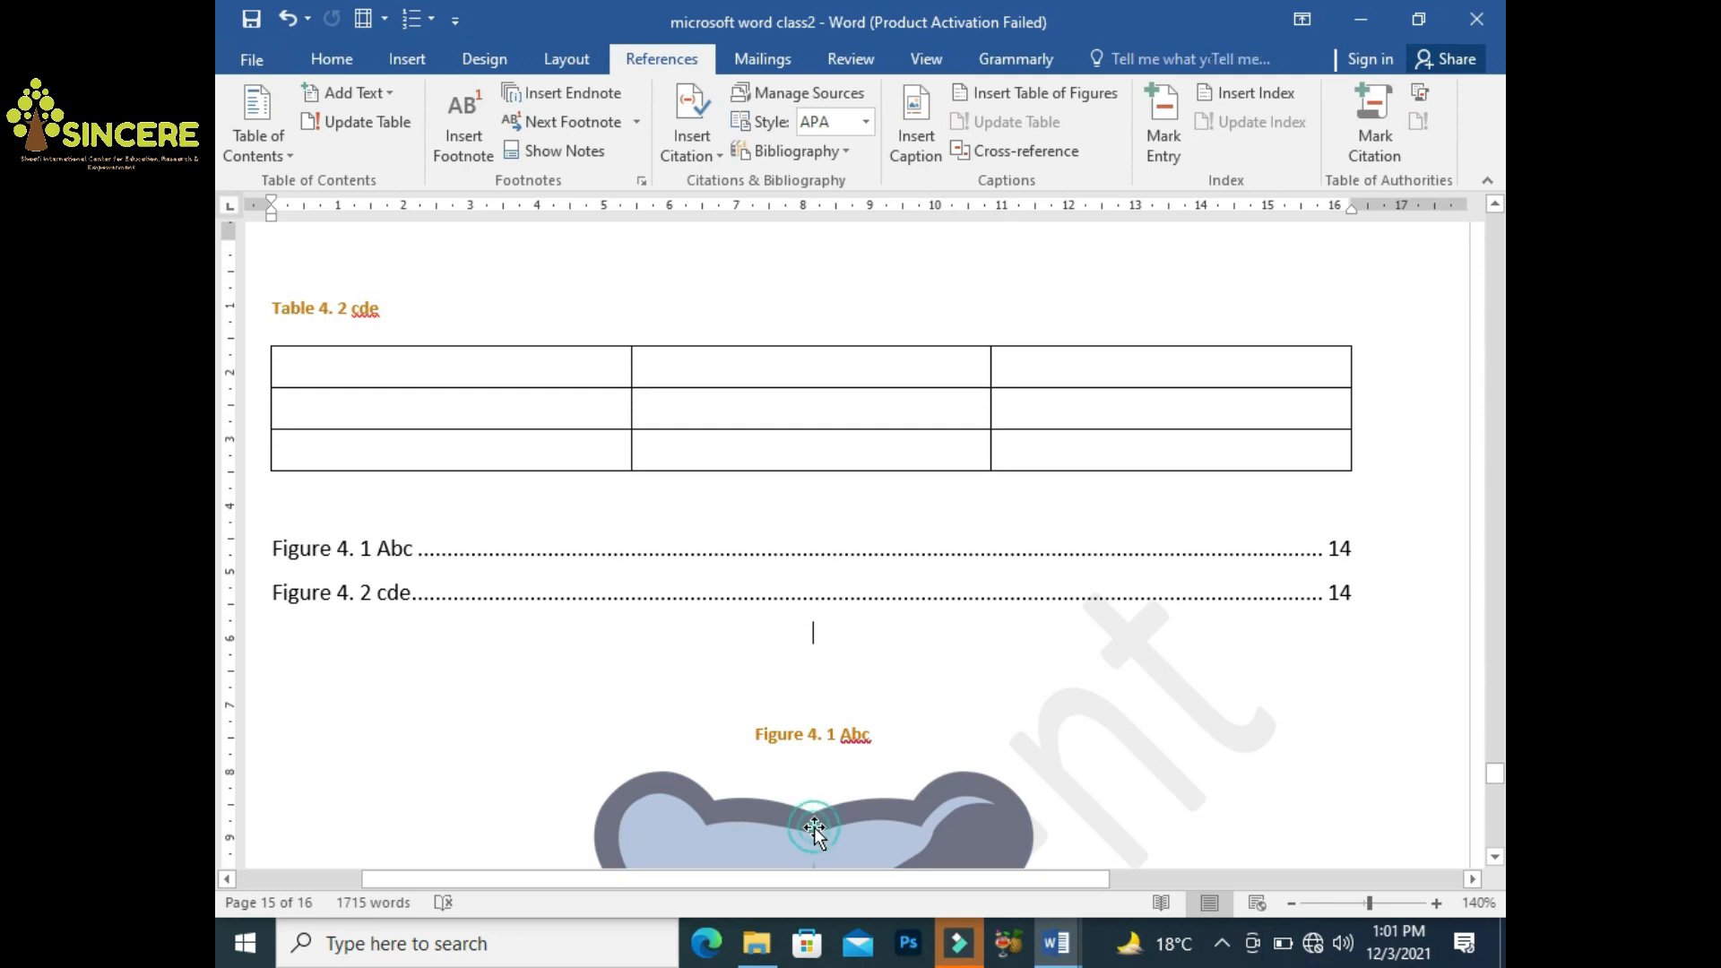
pyautogui.click(841, 737)
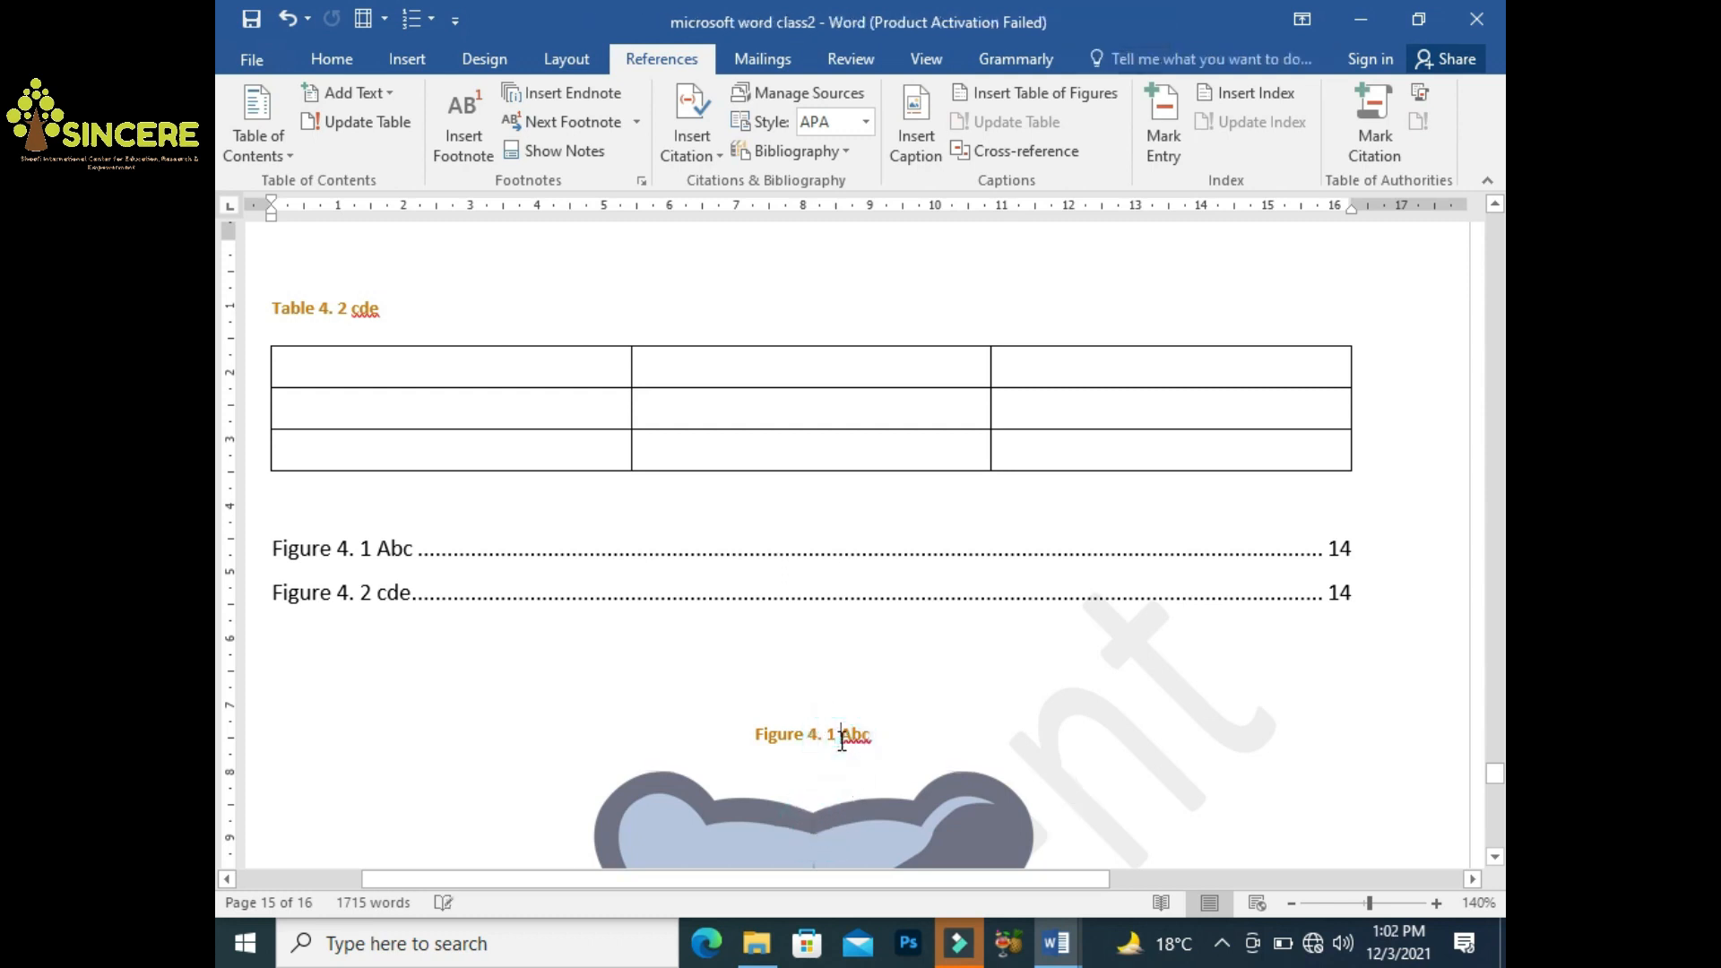
pyautogui.press('BackSpace')
pyautogui.press('BackSpace')
pyautogui.press('BackSpace')
pyautogui.press('BackSpace')
pyautogui.press('BackSpace')
pyautogui.press('BackSpace')
pyautogui.press('BackSpace')
pyautogui.press('BackSpace')
pyautogui.press('BackSpace')
pyautogui.press('BackSpace')
pyautogui.press('BackSpace')
pyautogui.press('BackSpace')
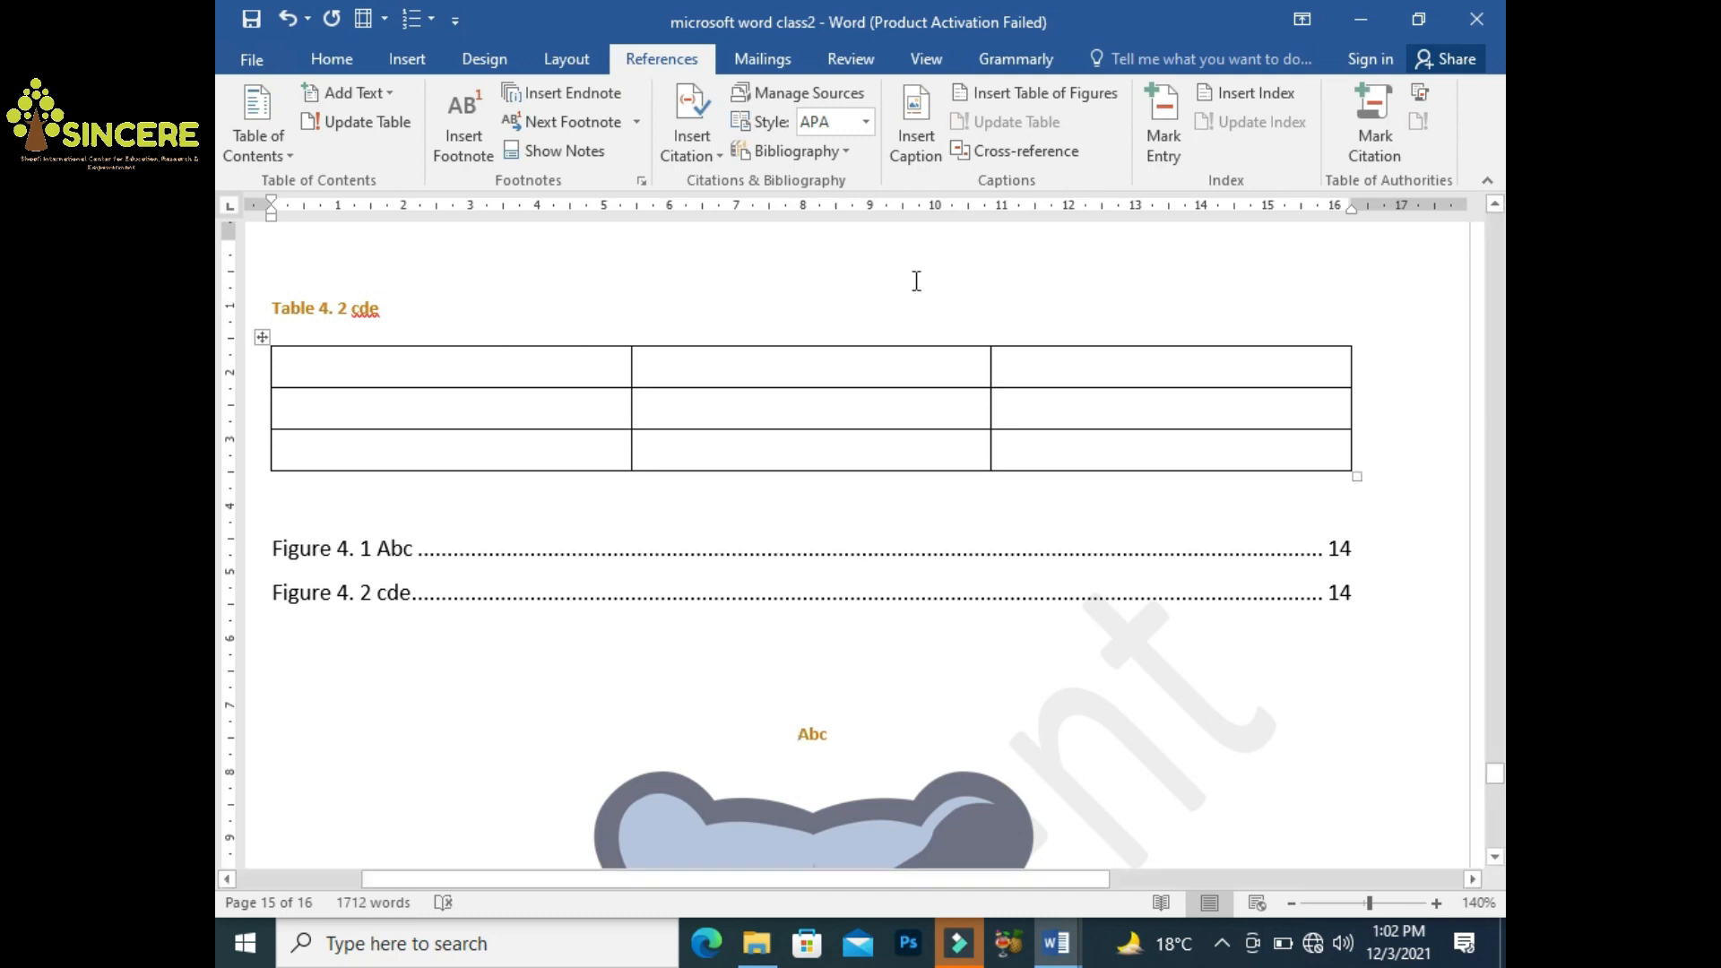
# Insert a numbered caption with the new label "Figure 3" before the title "Abc" above the bear logo
pyautogui.click(906, 157)
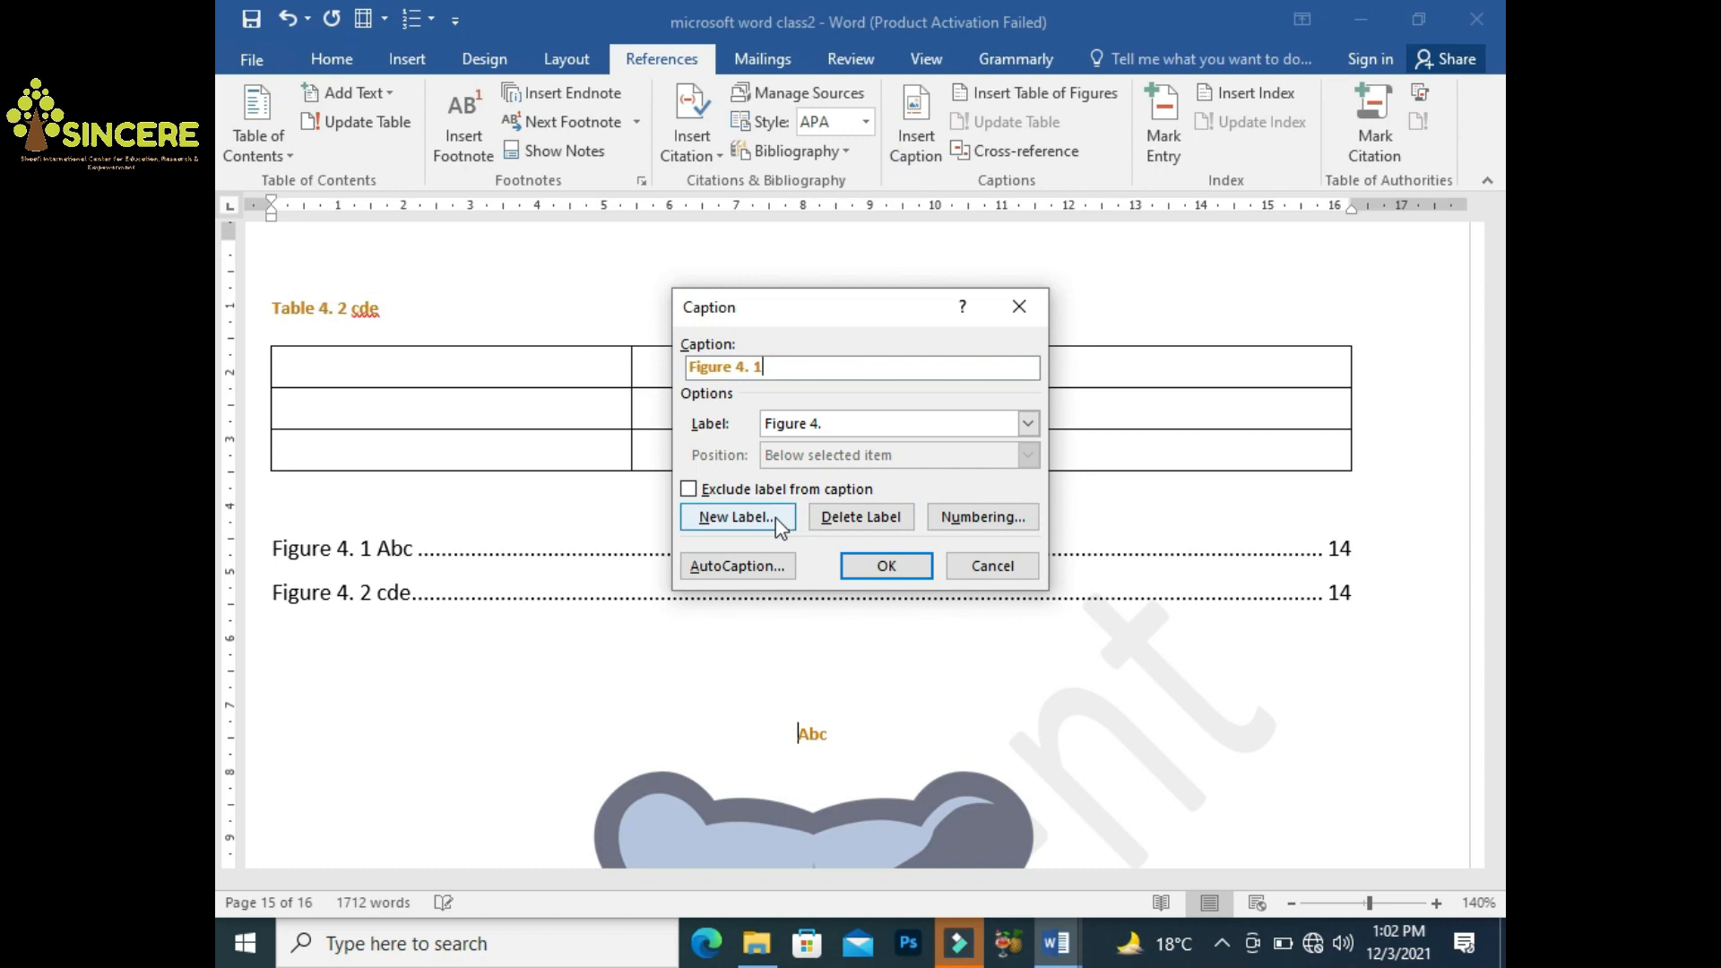
pyautogui.click(742, 524)
pyautogui.write('Figure')
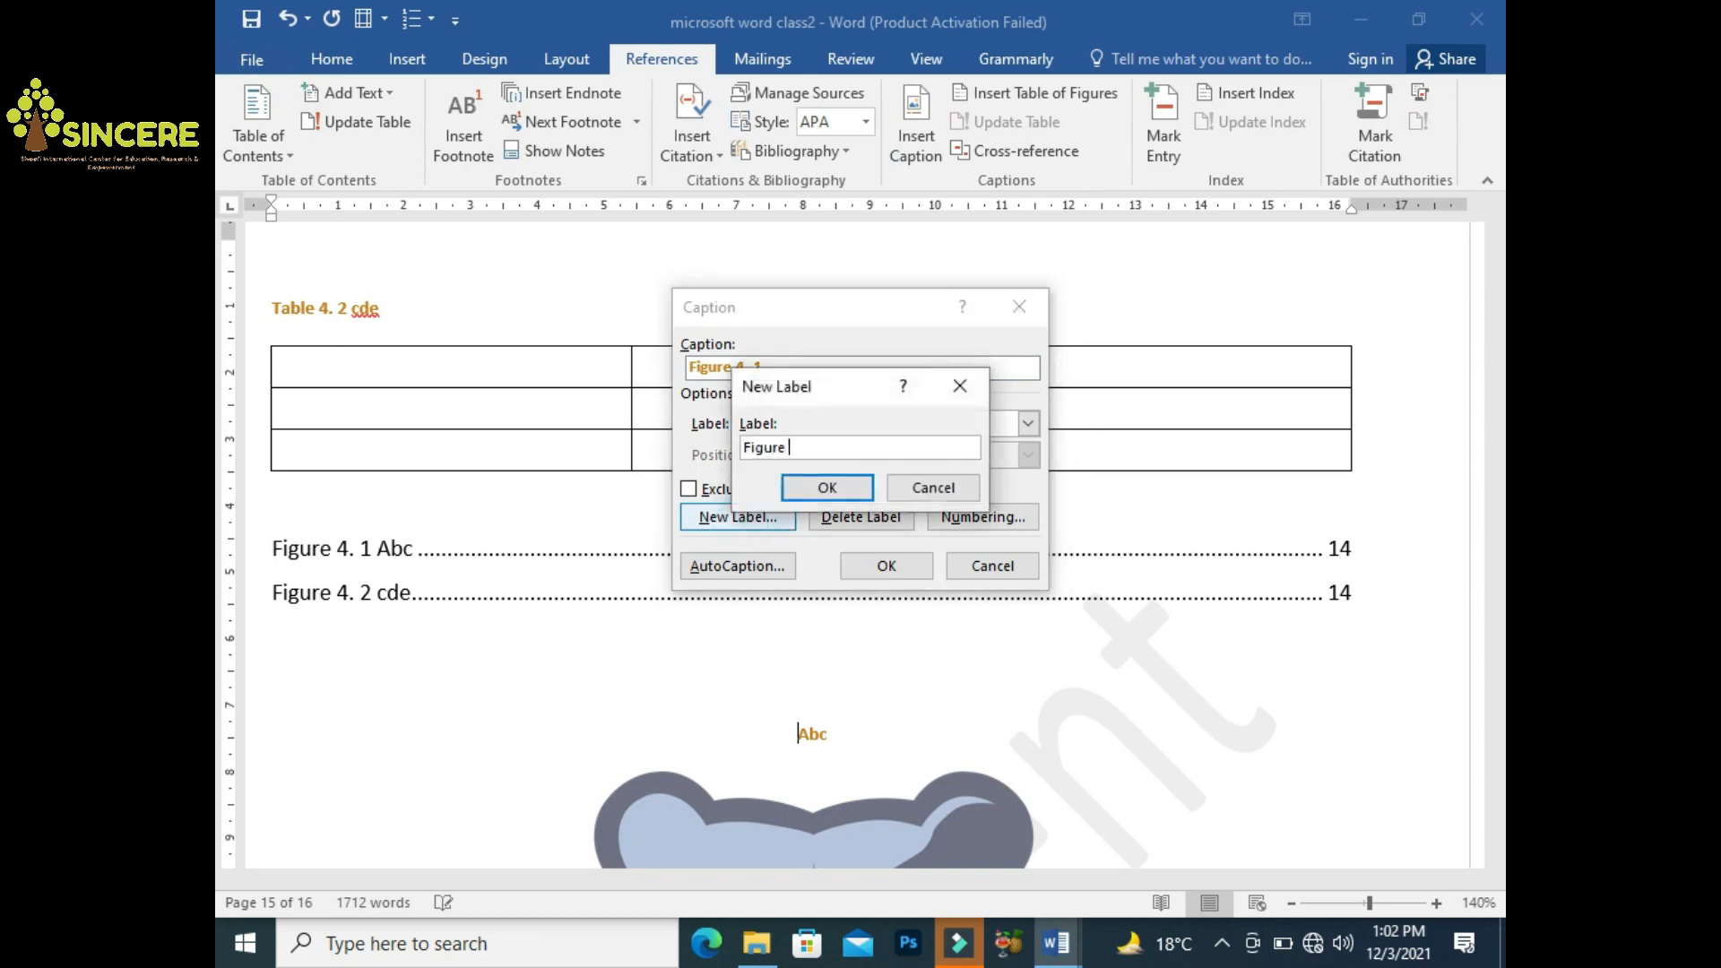
pyautogui.write(' 3')
pyautogui.press('Return')
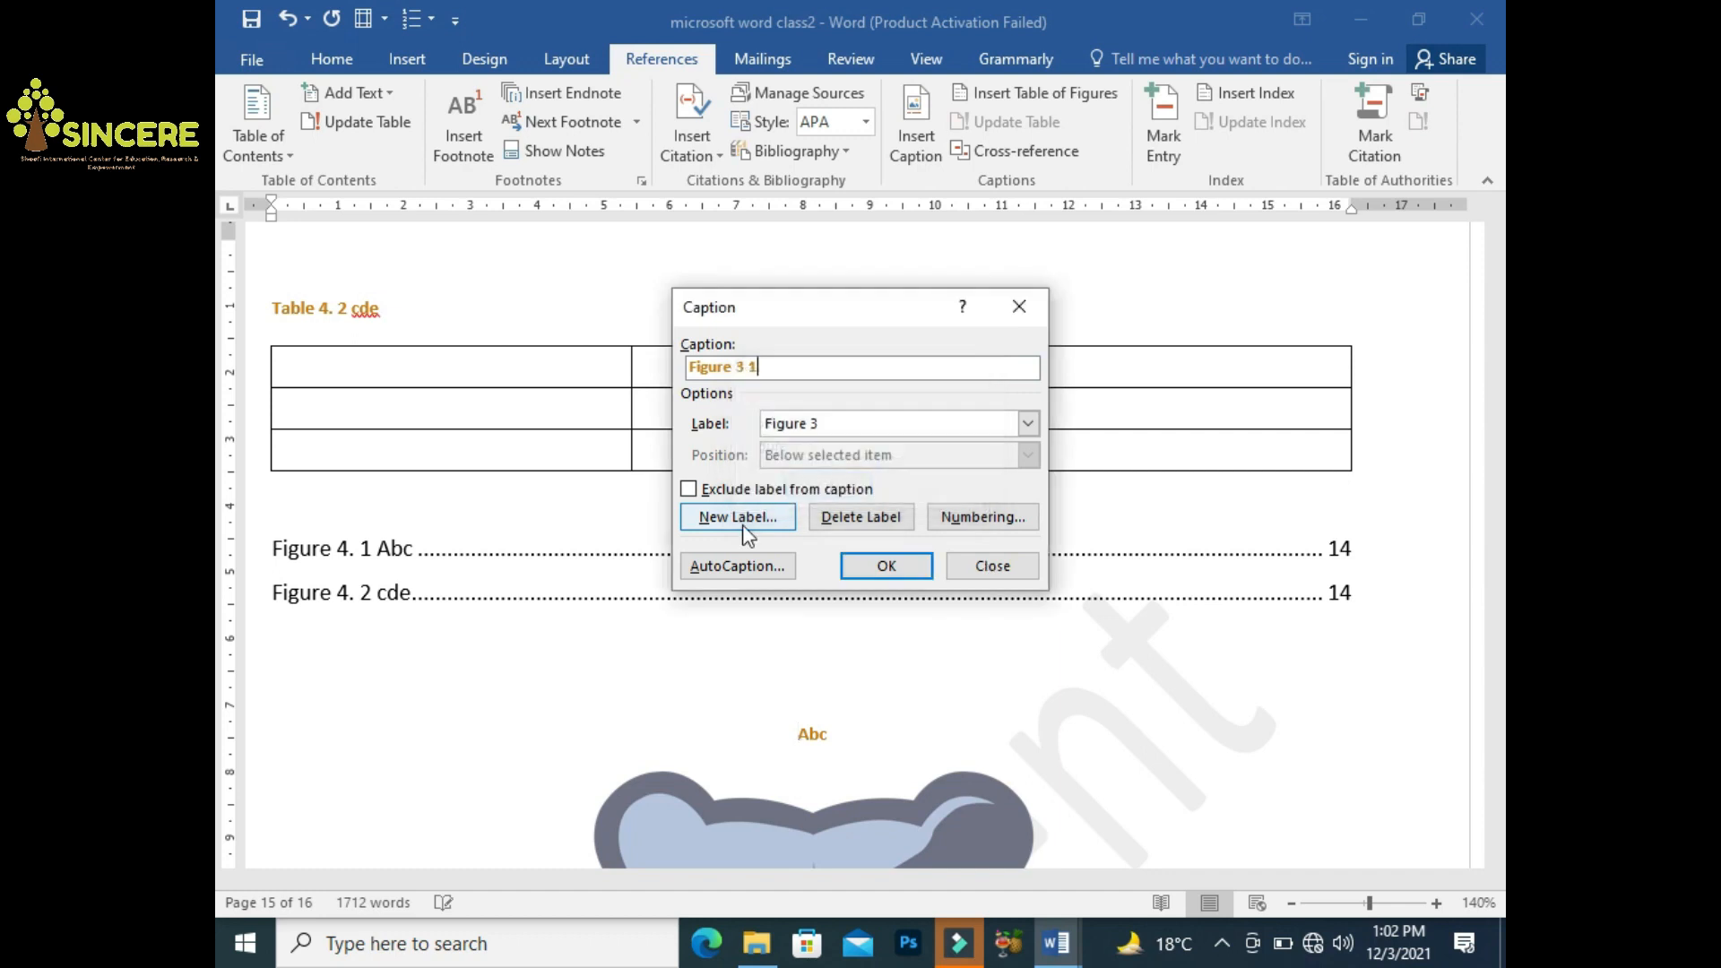
pyautogui.click(874, 566)
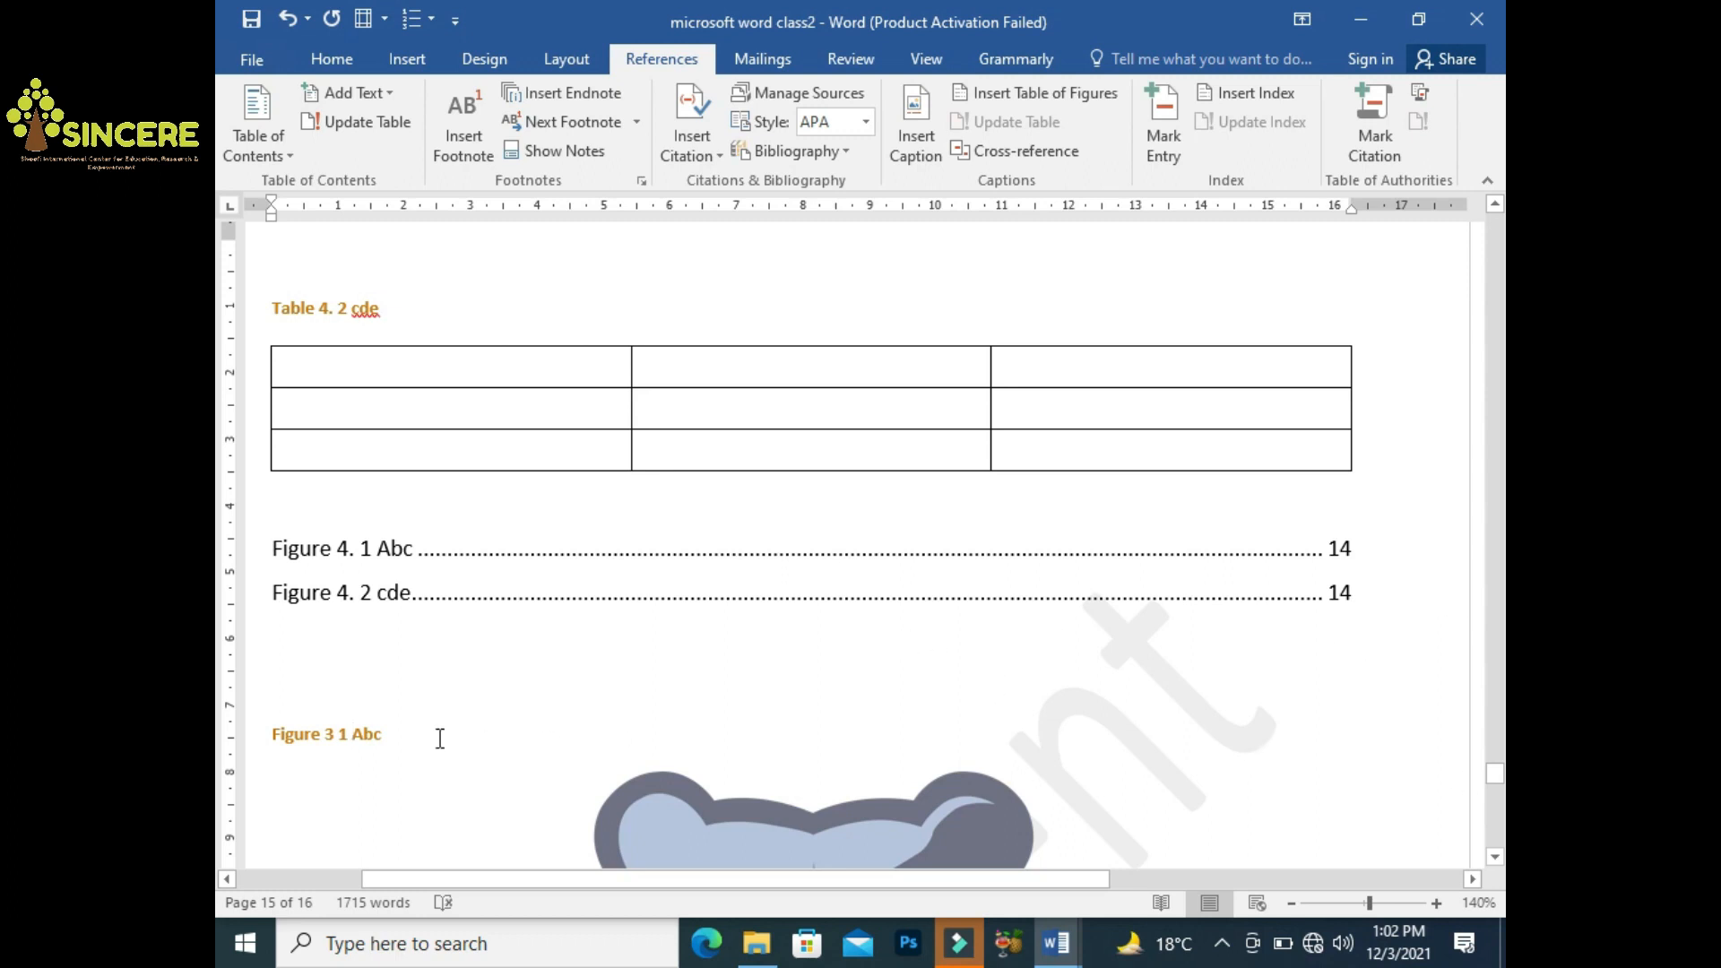
# Remove the "Figure 3 1" label and number from in front of the bear logo's title "Abc"
pyautogui.press('BackSpace')
pyautogui.press('BackSpace')
pyautogui.press('BackSpace')
pyautogui.press('BackSpace')
pyautogui.press('BackSpace')
pyautogui.press('BackSpace')
pyautogui.press('BackSpace')
pyautogui.press('BackSpace')
pyautogui.press('BackSpace')
pyautogui.press('BackSpace')
pyautogui.press('BackSpace')
pyautogui.click(915, 125)
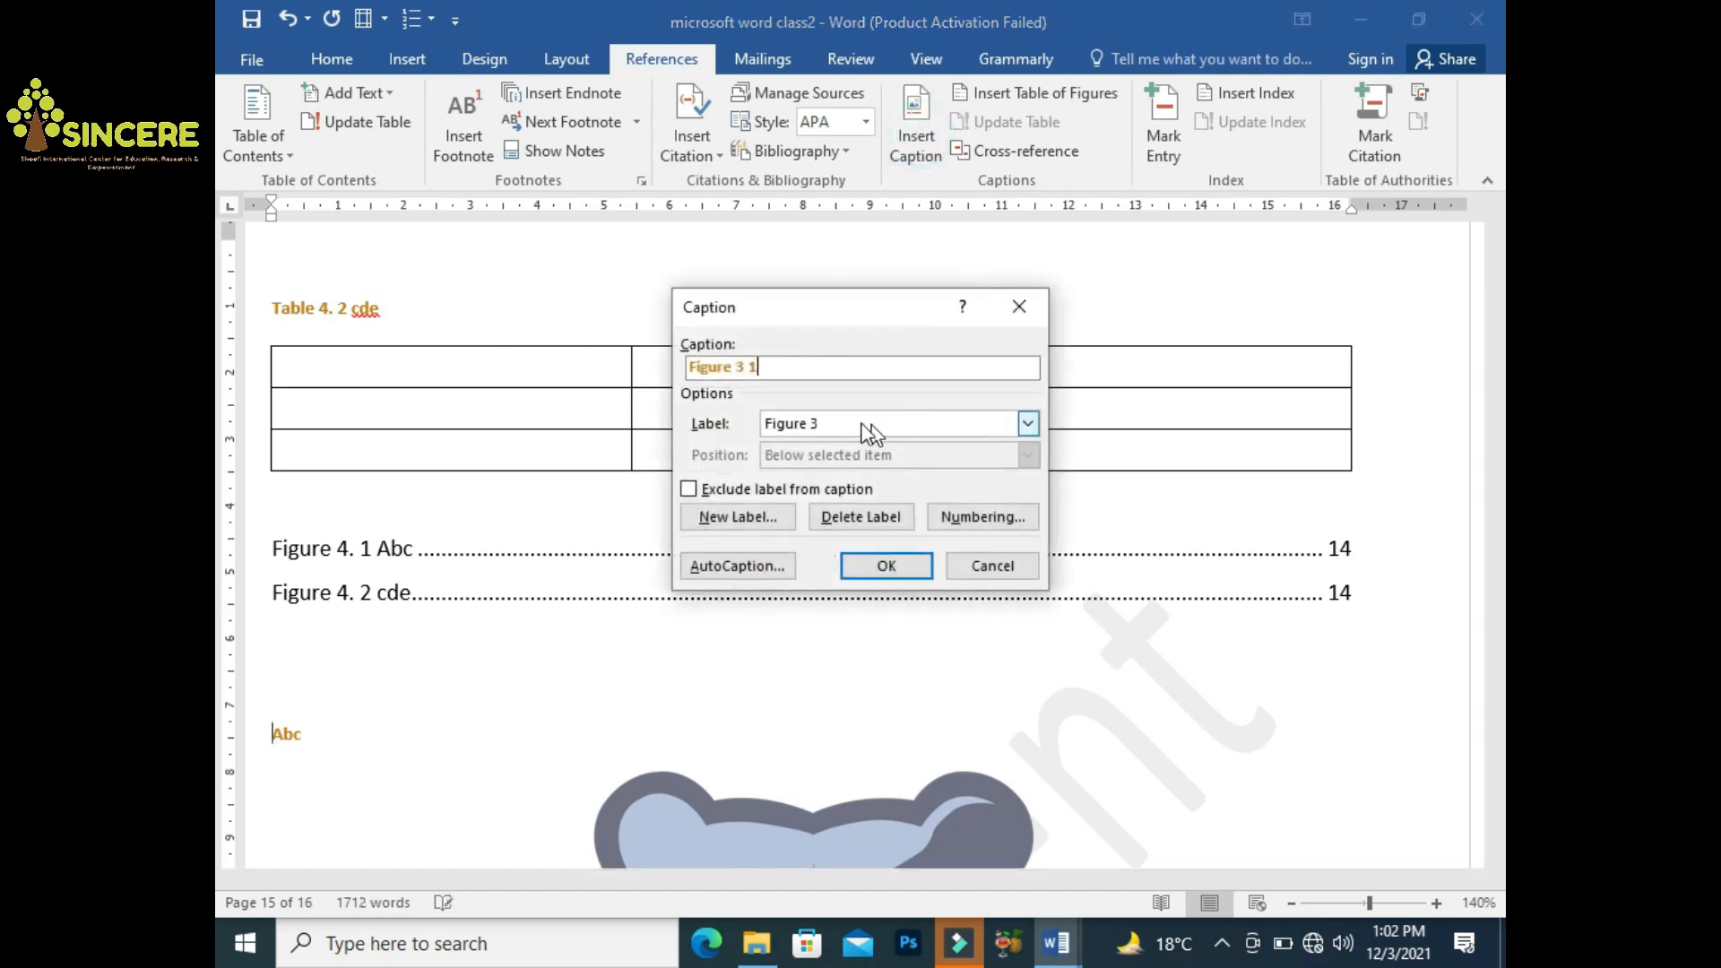
pyautogui.click(826, 427)
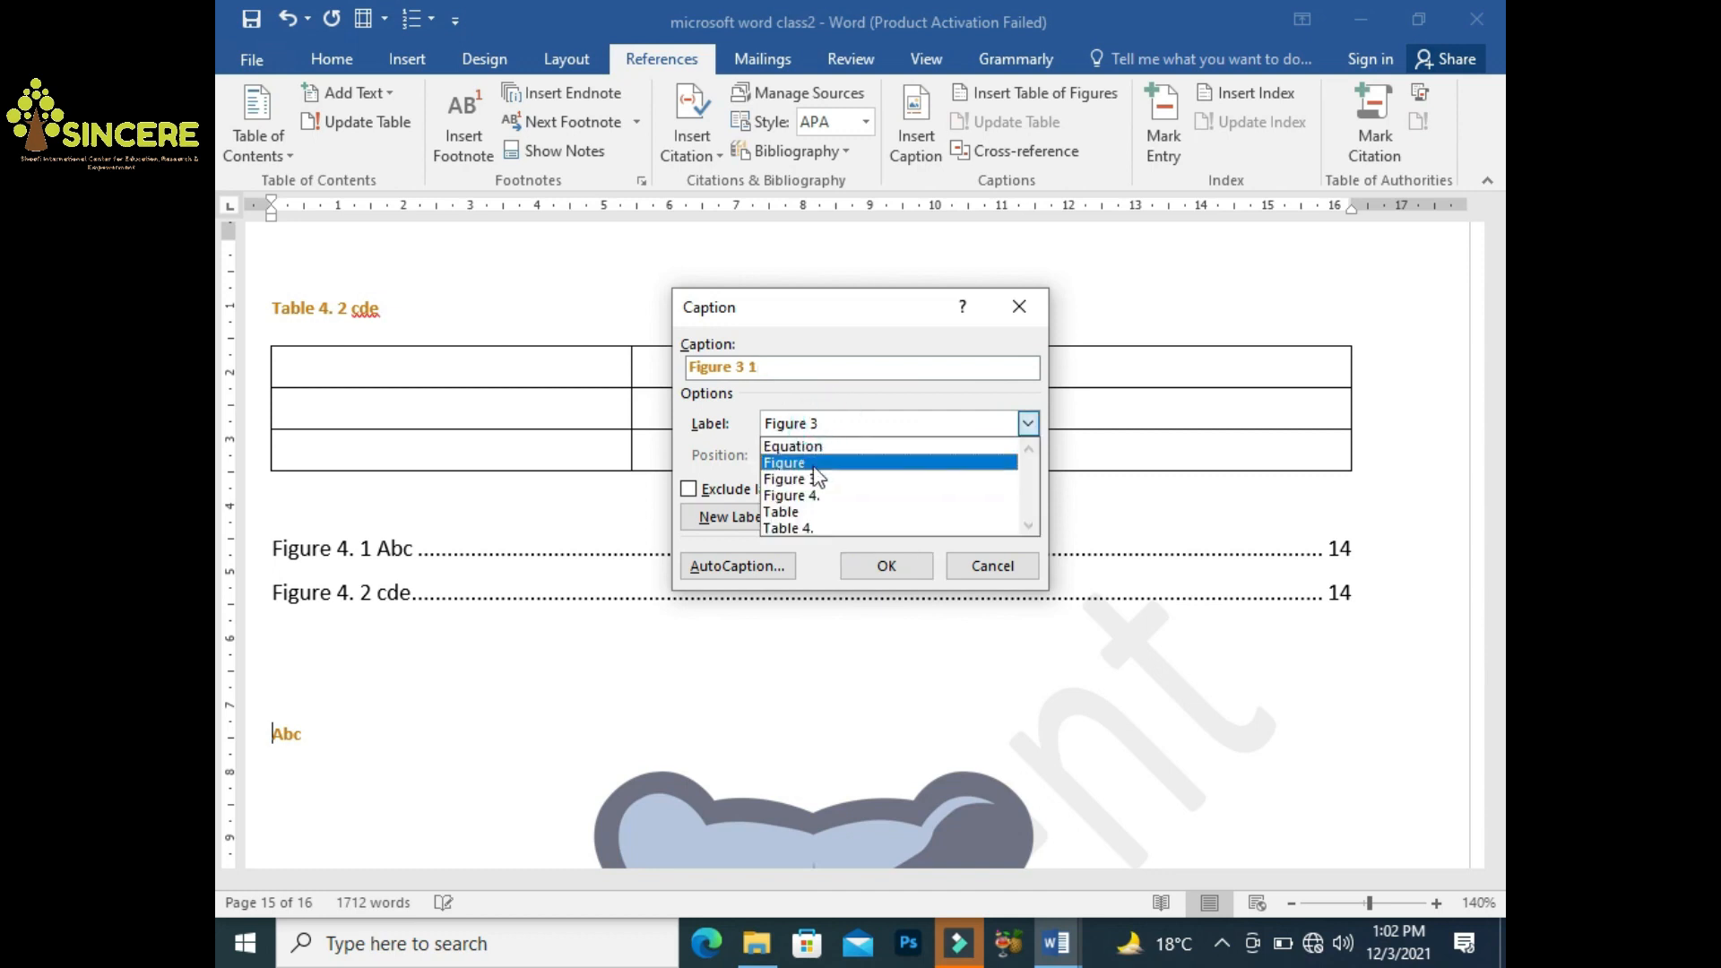
pyautogui.click(983, 564)
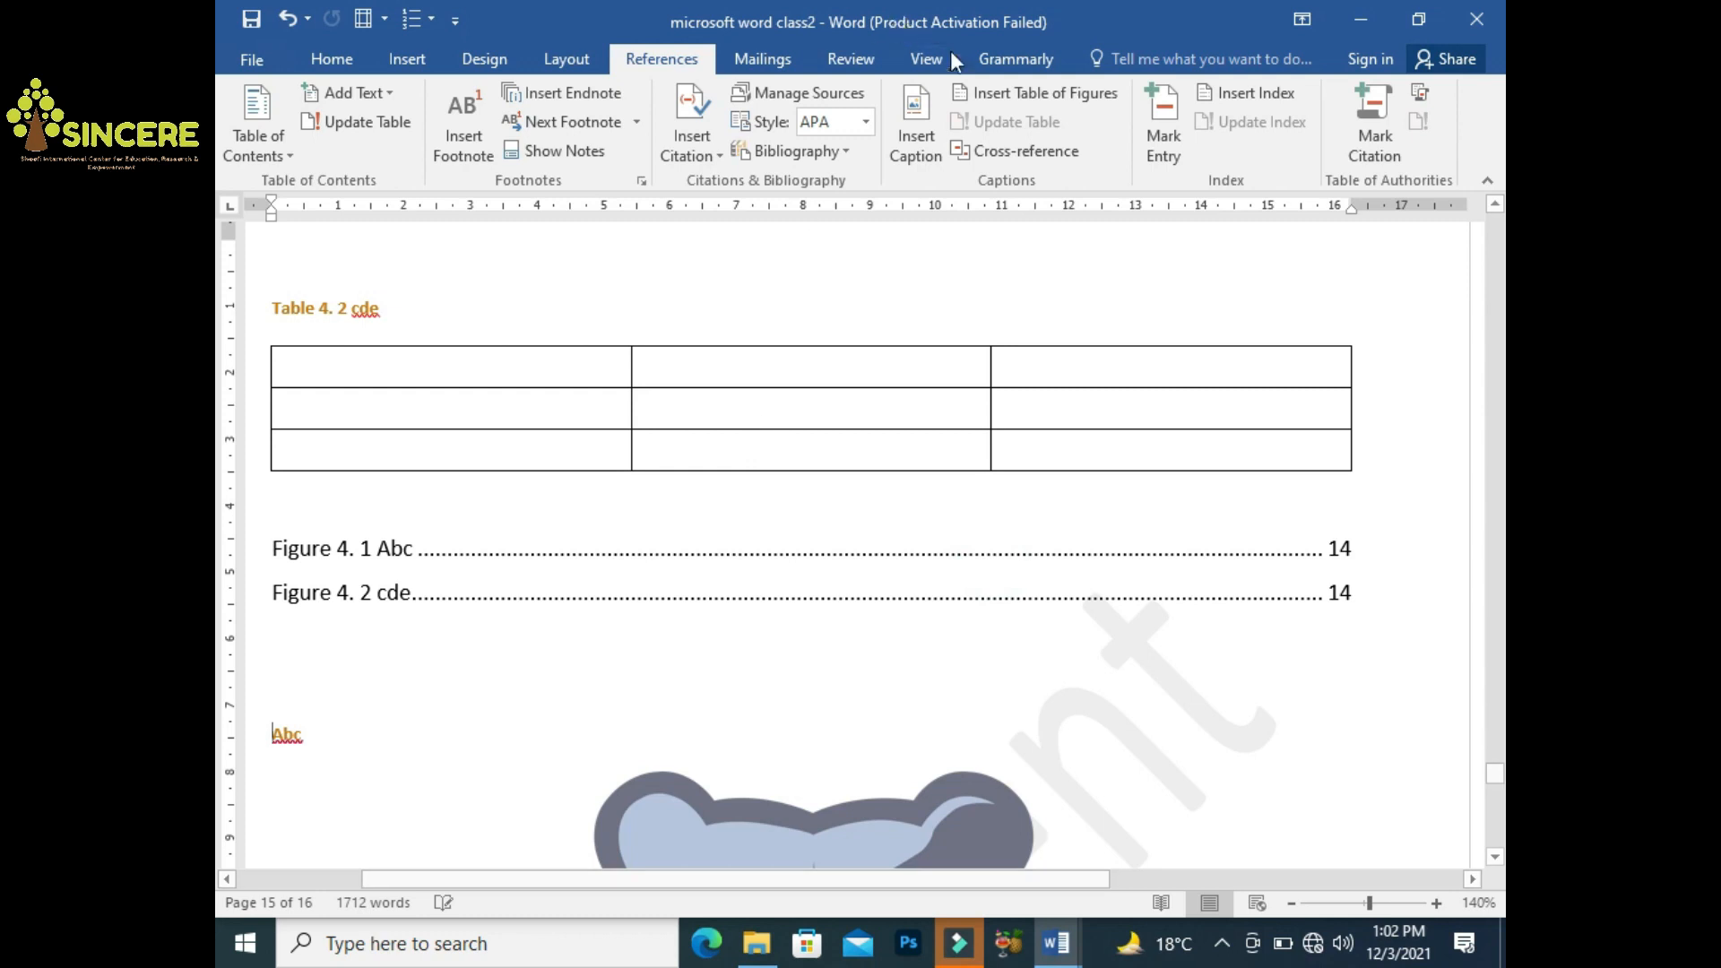
# Insert a numbered caption with the new label "Figure 3." before the title "Abc" above the bear logo and centre it
pyautogui.click(915, 126)
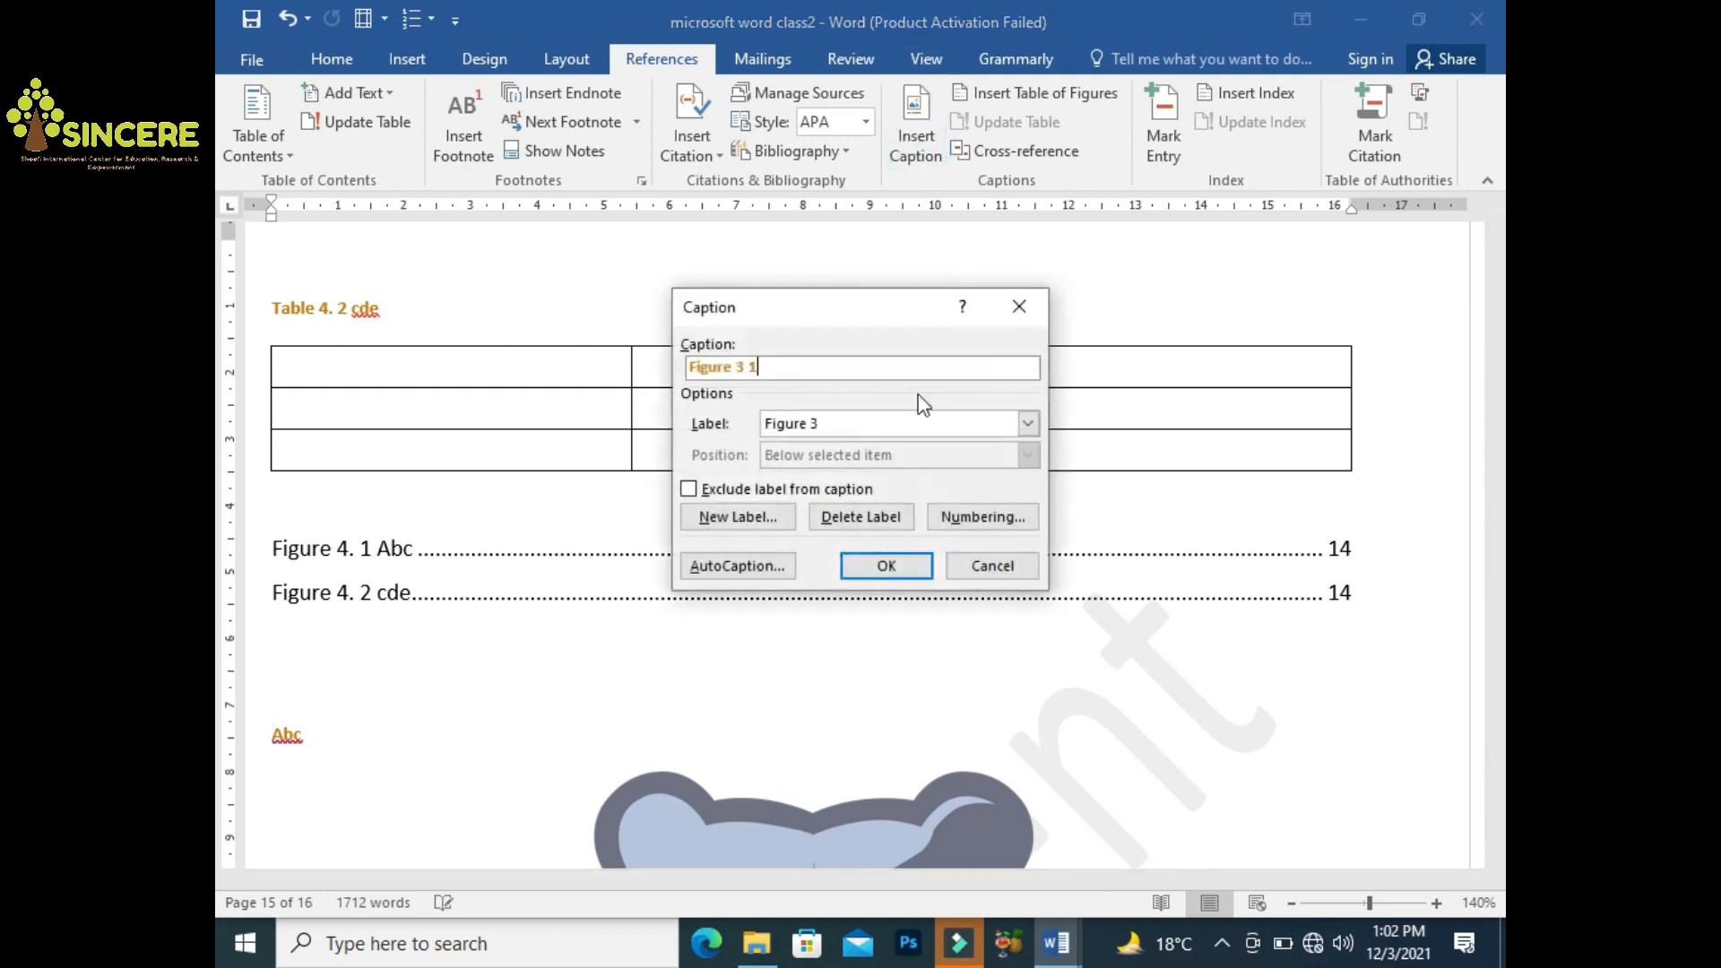
pyautogui.click(762, 520)
pyautogui.write('Figure 3.')
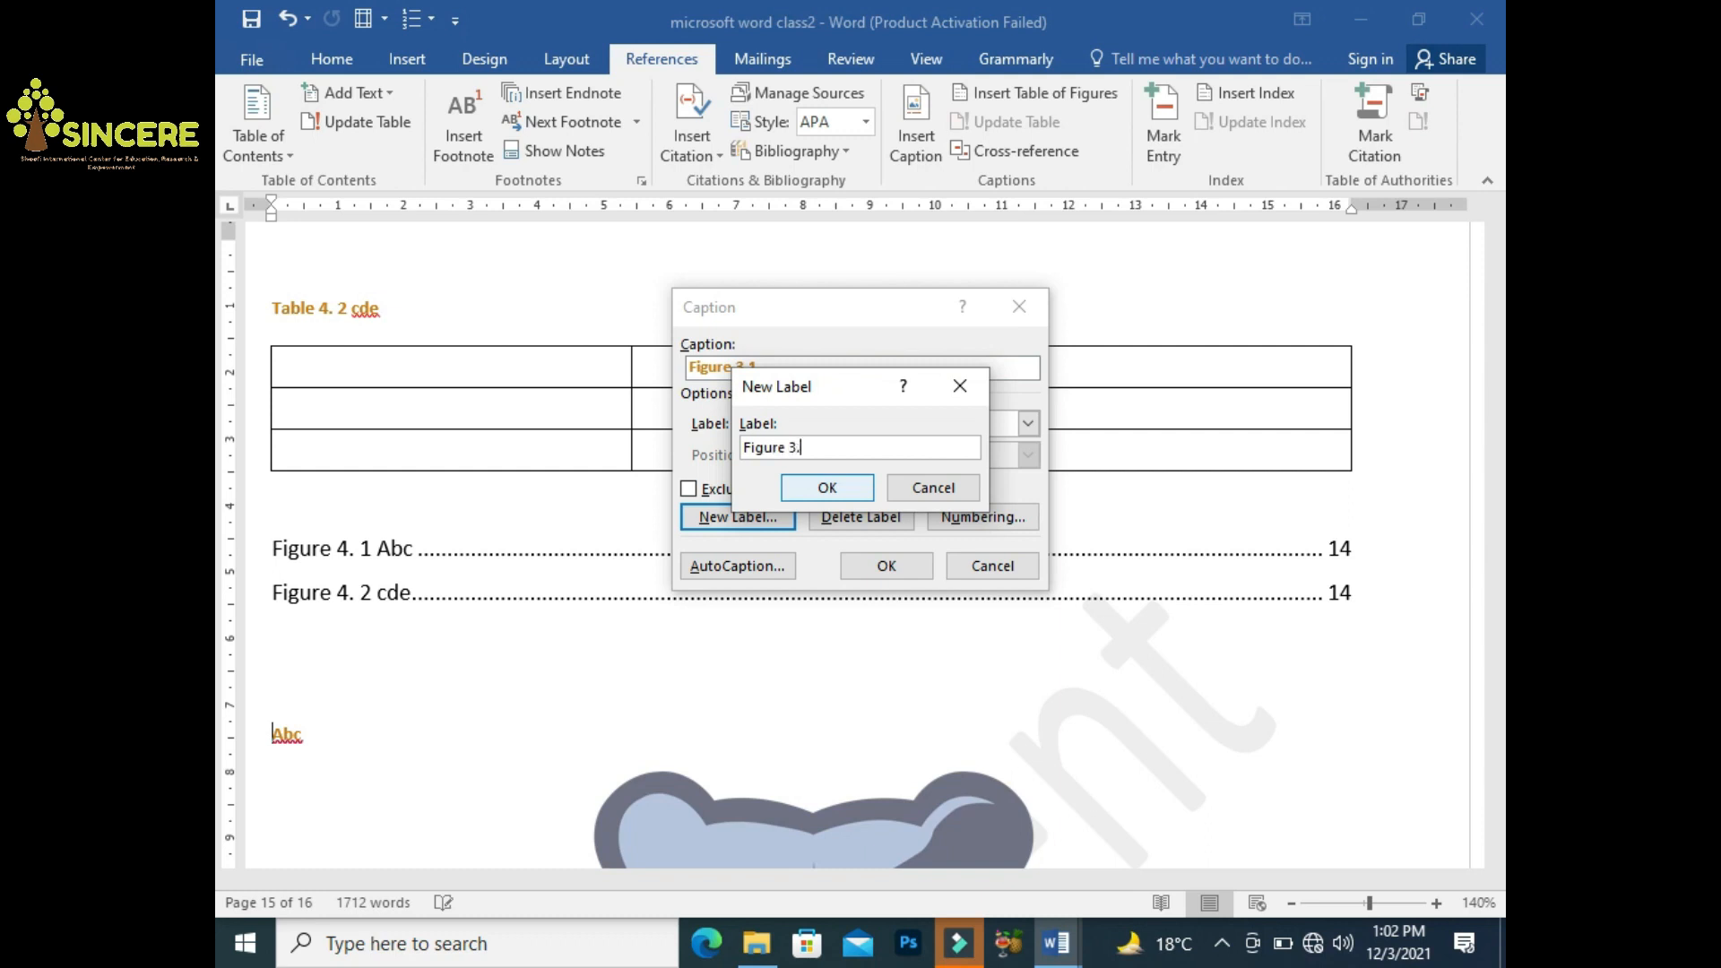
pyautogui.click(813, 489)
pyautogui.click(868, 566)
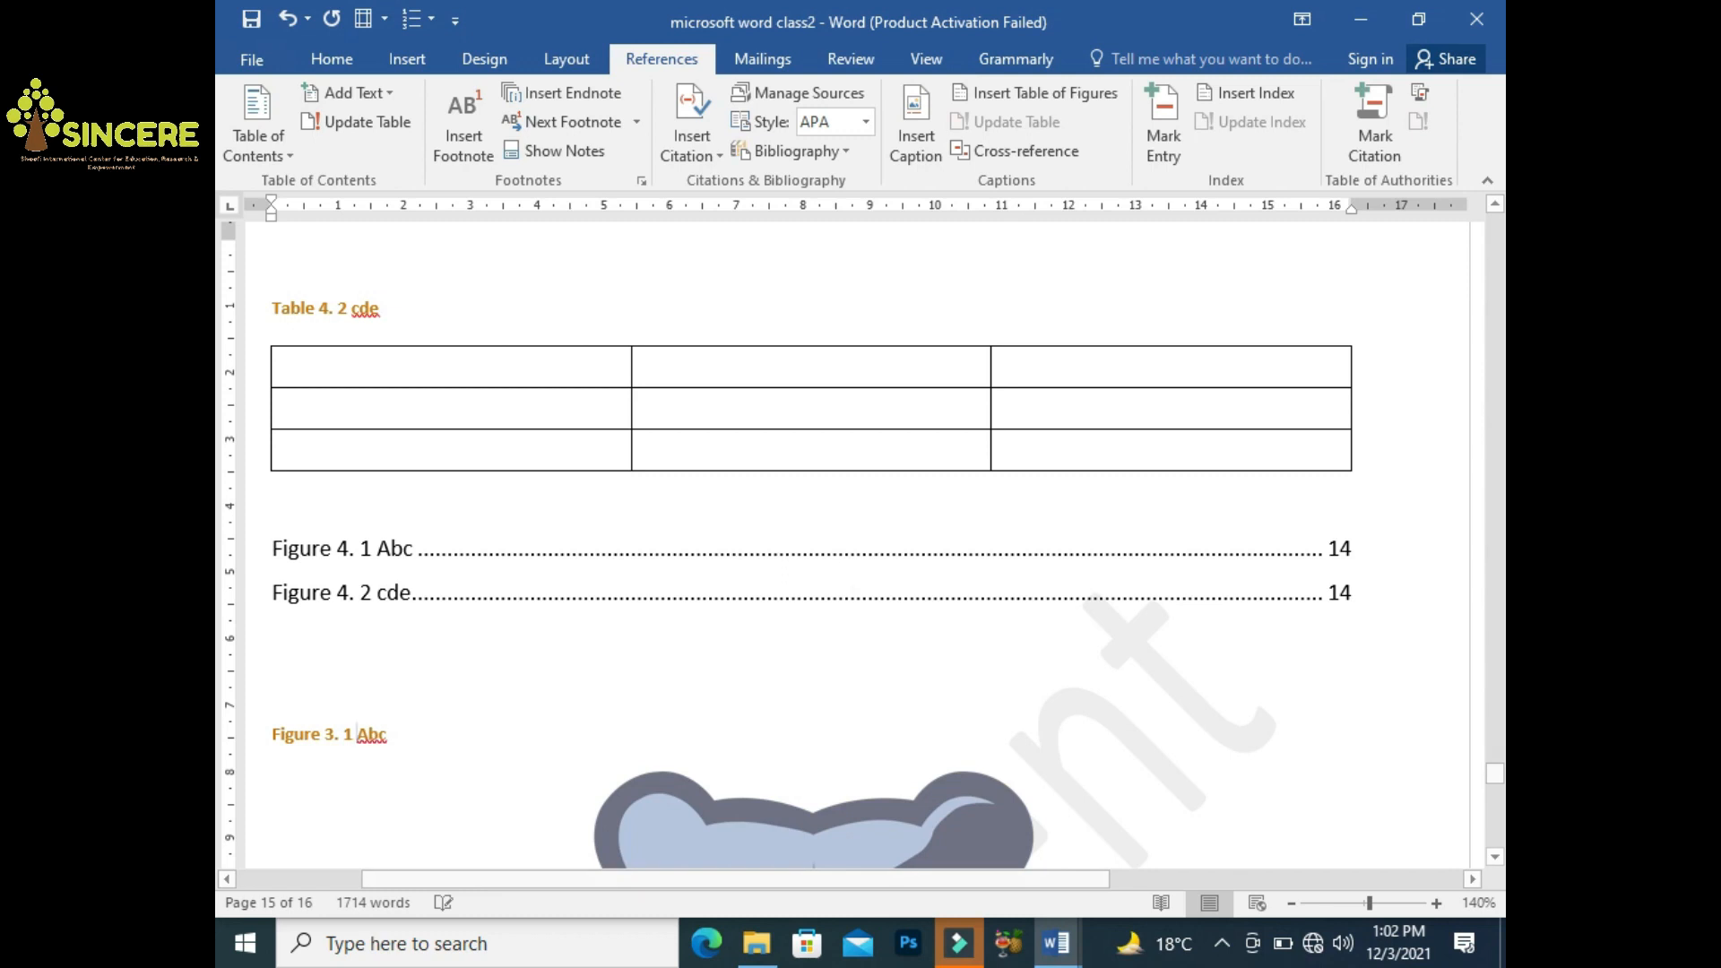
pyautogui.hotkey('ctrl', 'e')
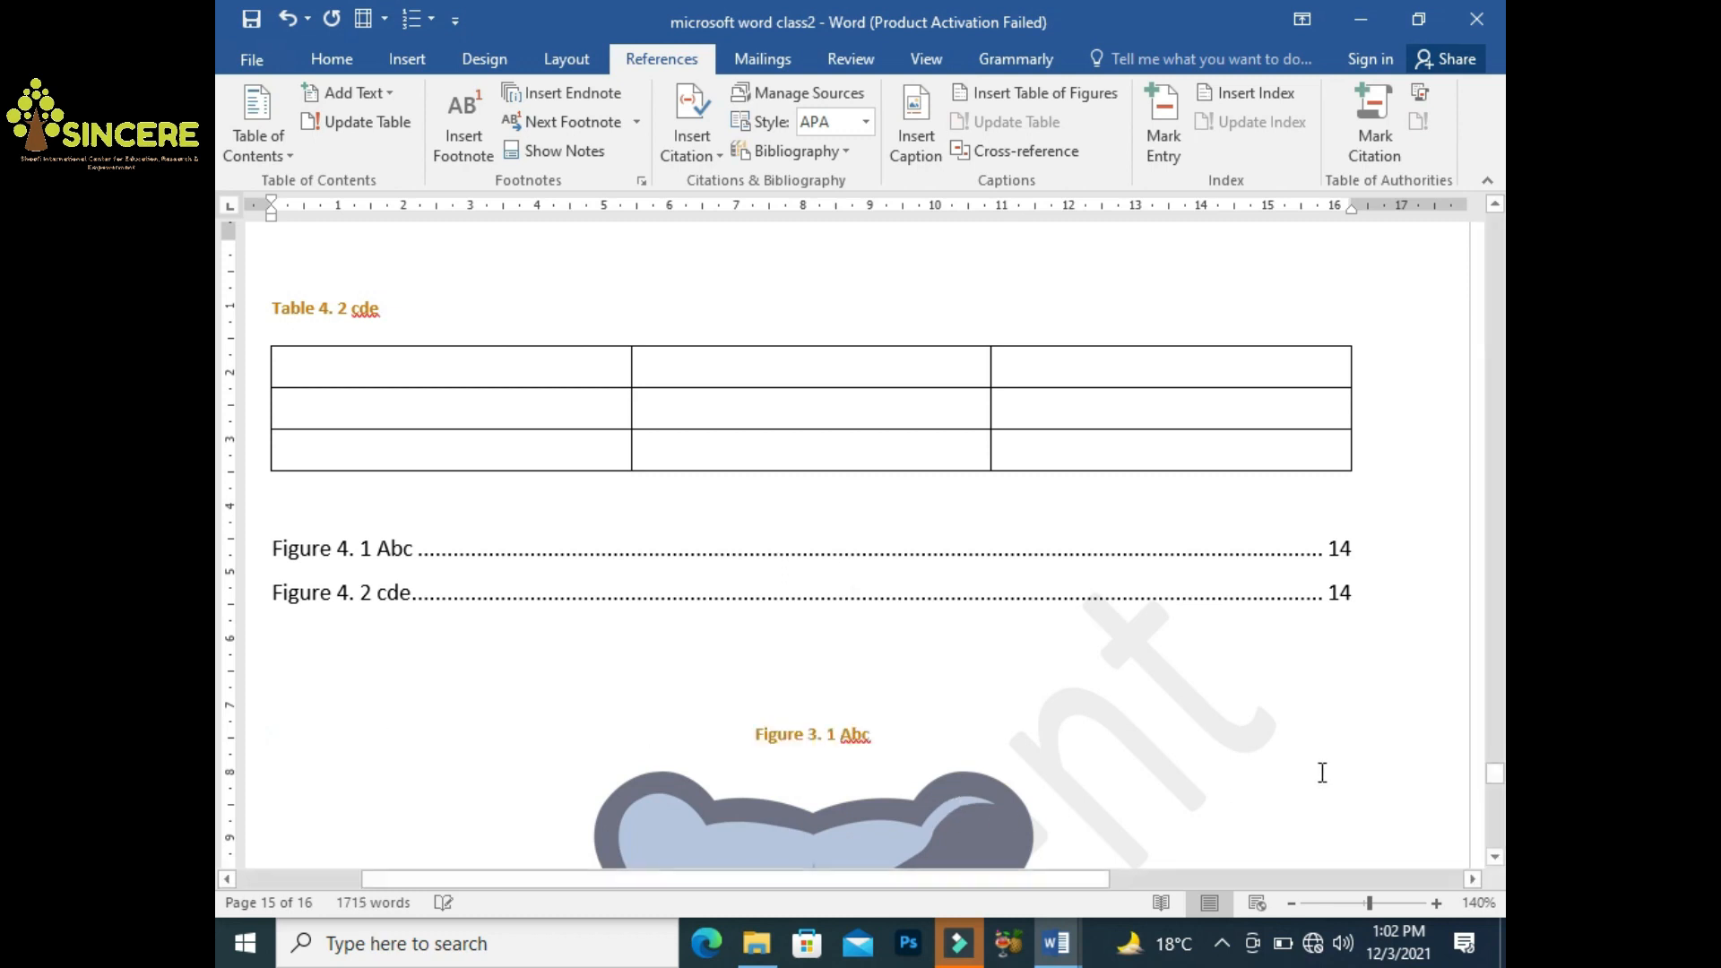
# Update the number field in the "Figure 4." caption titled "cde" beneath the bear logo
pyautogui.moveTo(1495, 779); pyautogui.dragTo(1499, 798)
pyautogui.click(835, 518)
pyautogui.click(835, 520)
pyautogui.rightClick(832, 518)
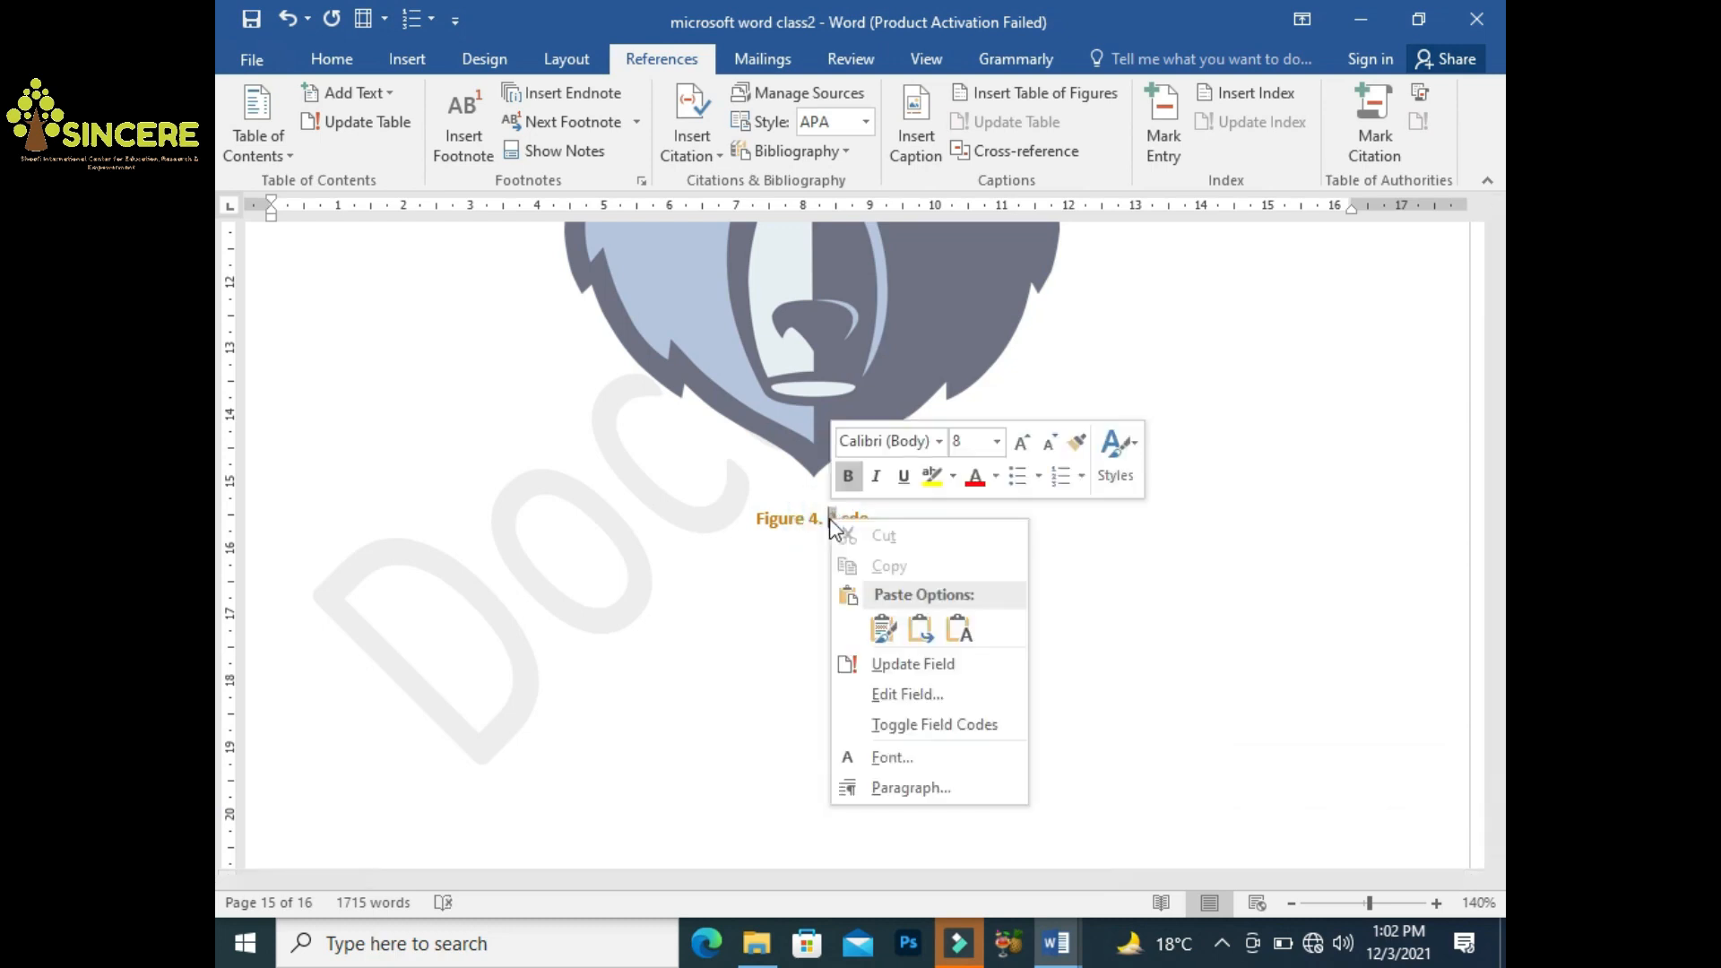
pyautogui.click(896, 663)
pyautogui.click(944, 561)
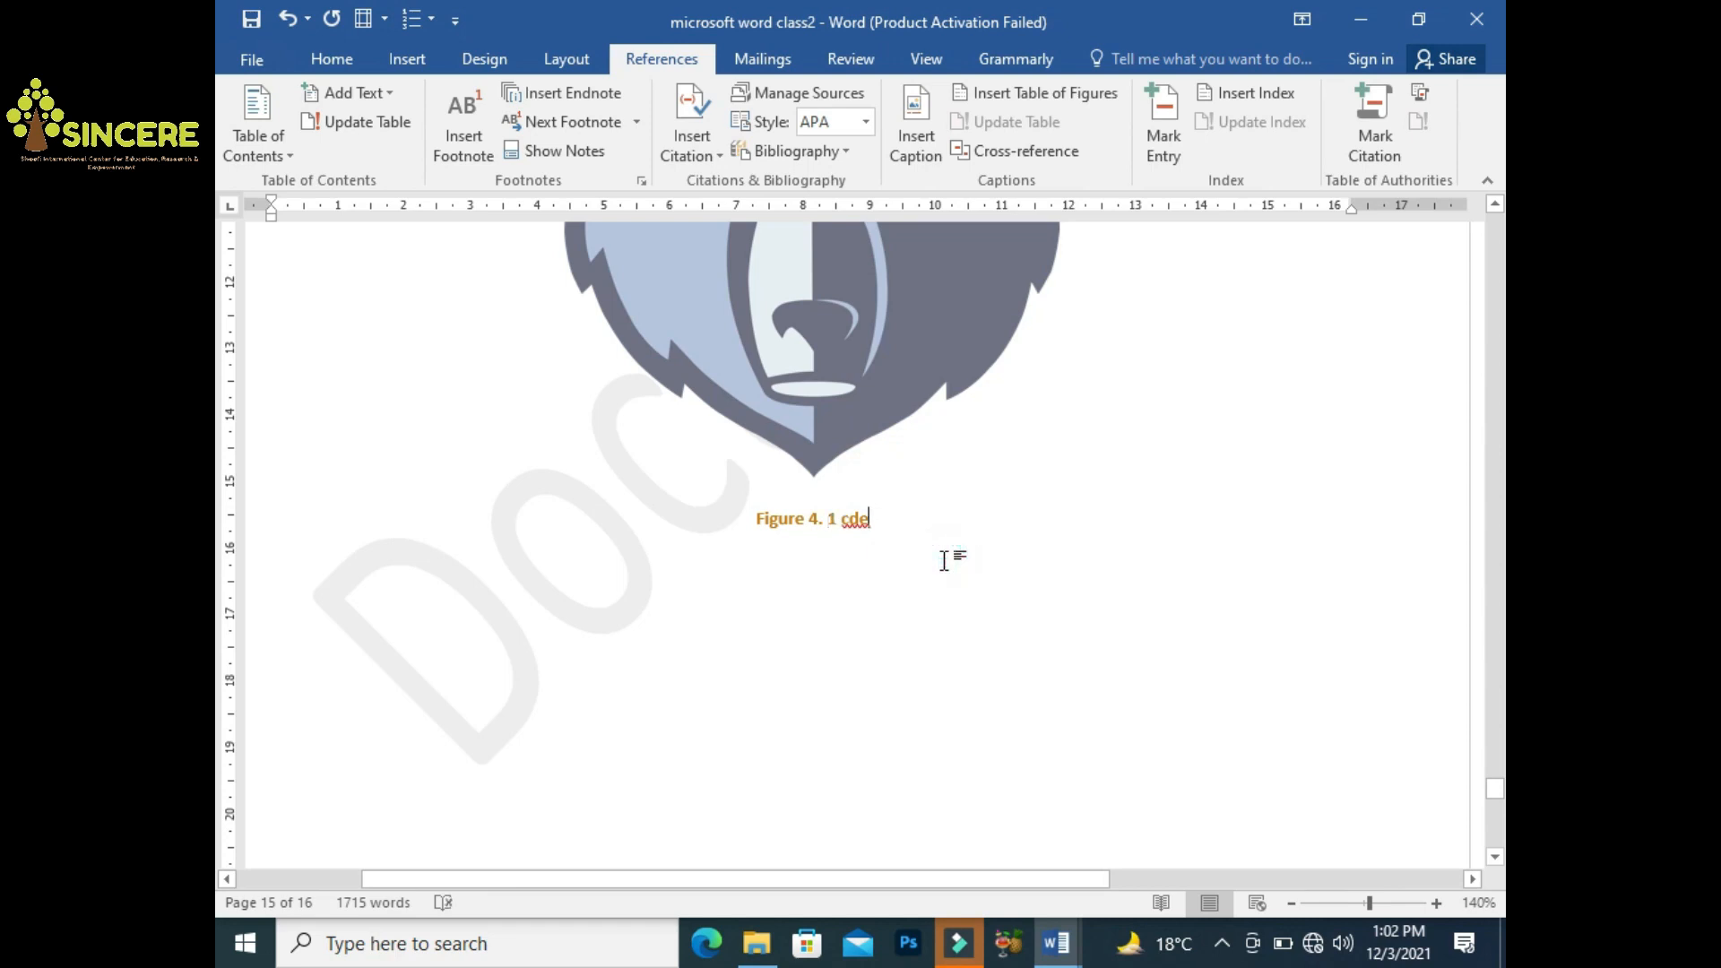
# Delete the outdated list of figures entries between the "cde" table and the bear logo
pyautogui.moveTo(1493, 793); pyautogui.dragTo(1493, 778)
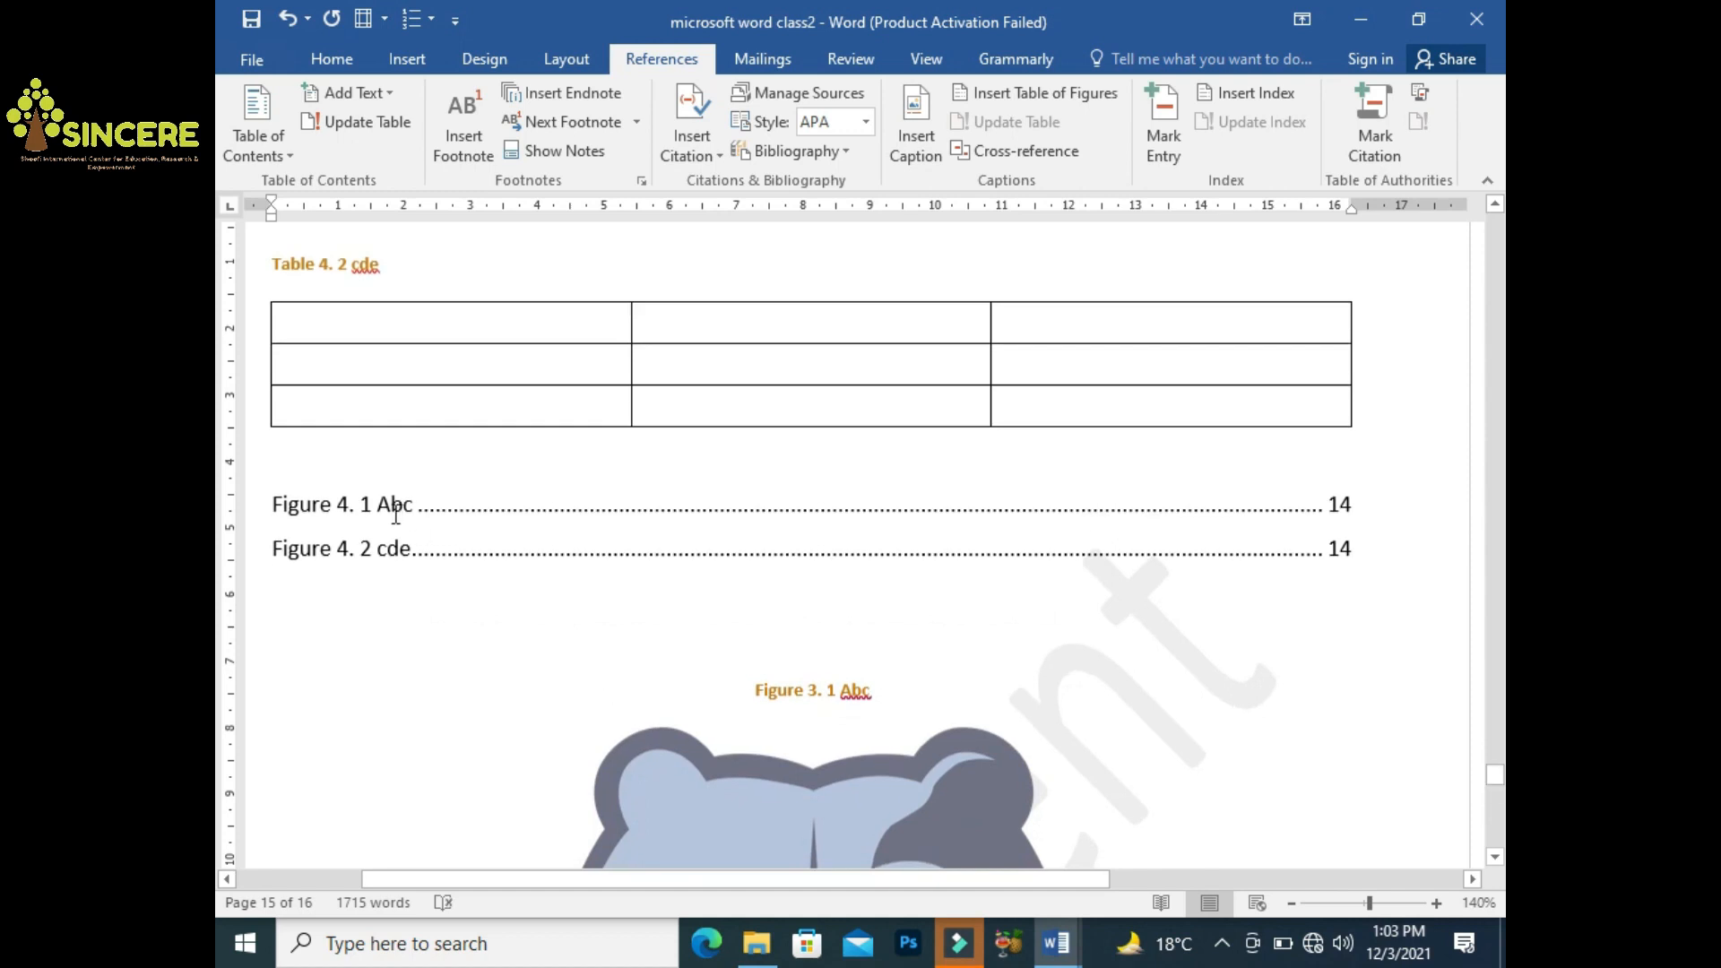
pyautogui.moveTo(1371, 544)
pyautogui.mouseDown()
pyautogui.moveTo(713, 547)
pyautogui.moveTo(344, 511)
pyautogui.mouseUp()
pyautogui.press('Delete')
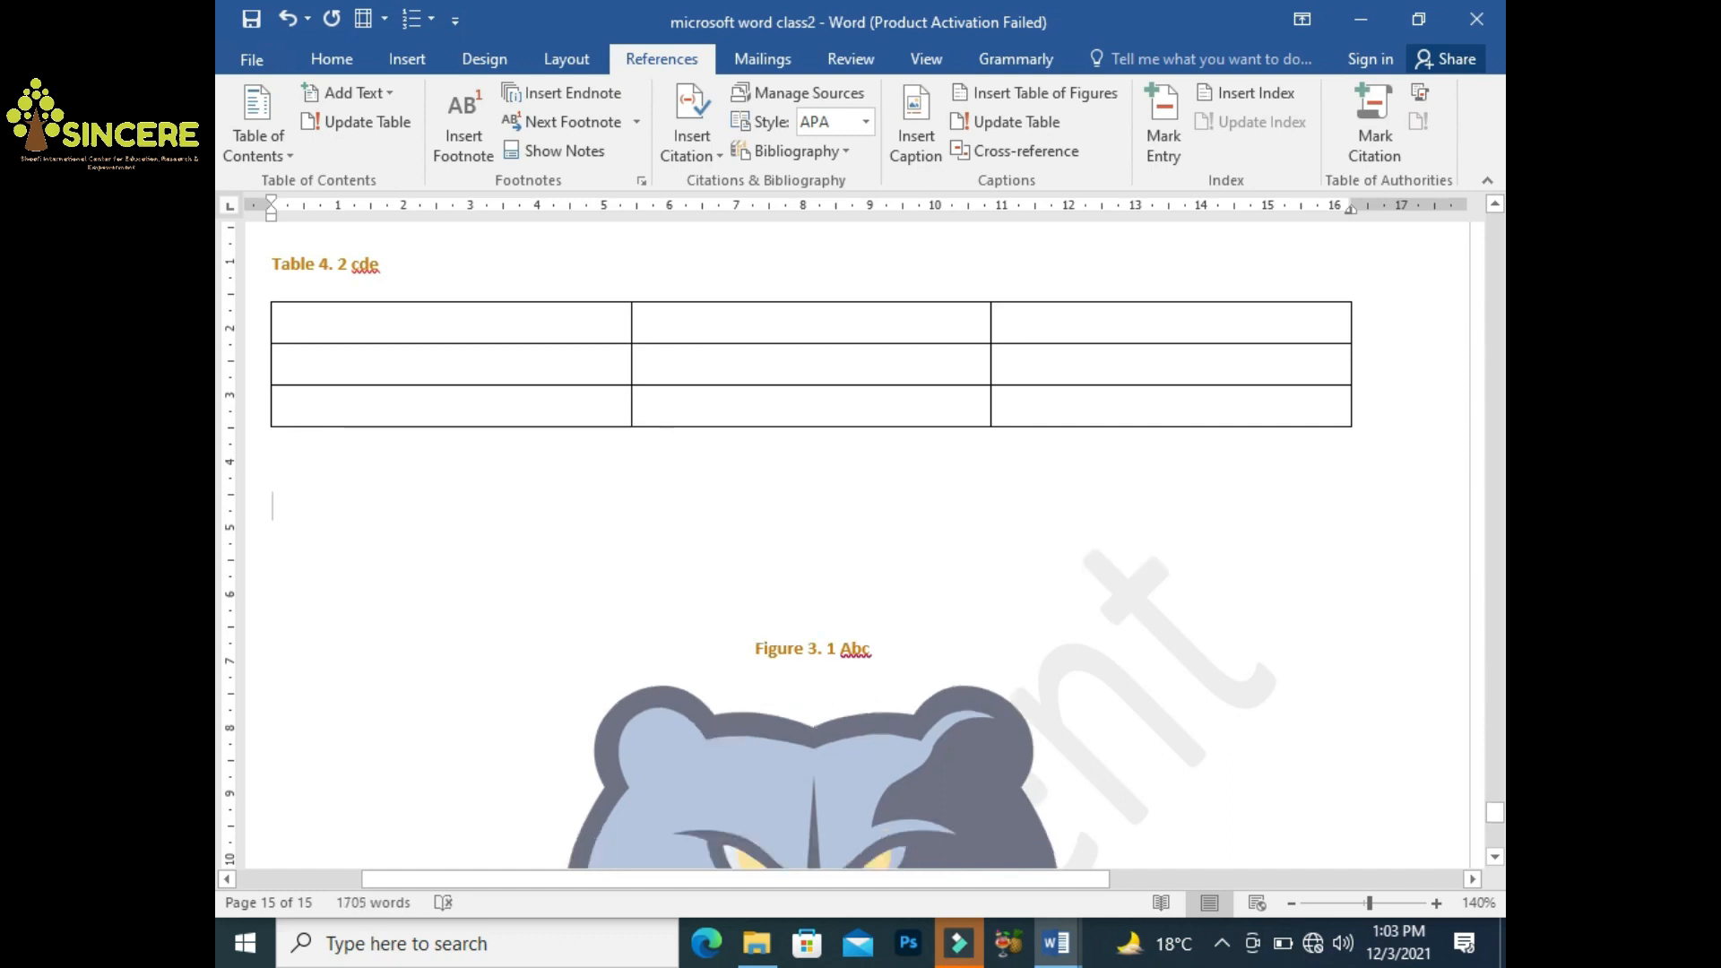
# Enter the centred heading "List of figure" below the "cde" table and start a new line under it
pyautogui.write('List of figure')
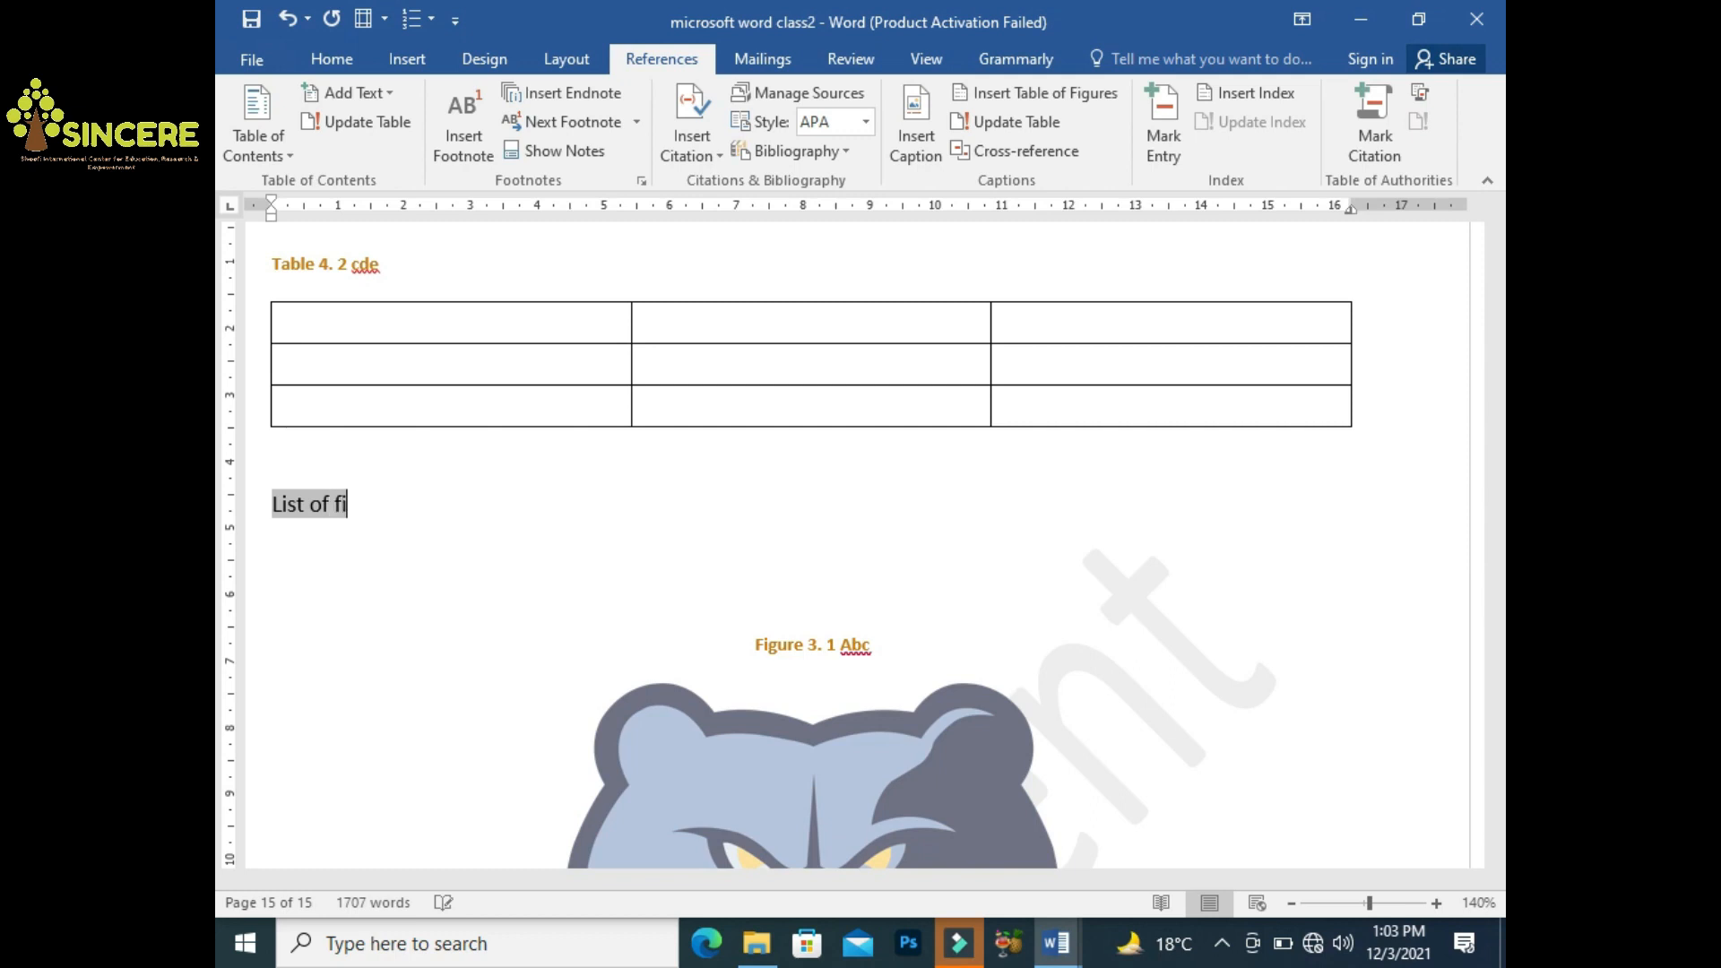
pyautogui.hotkey('ctrl', 'e')
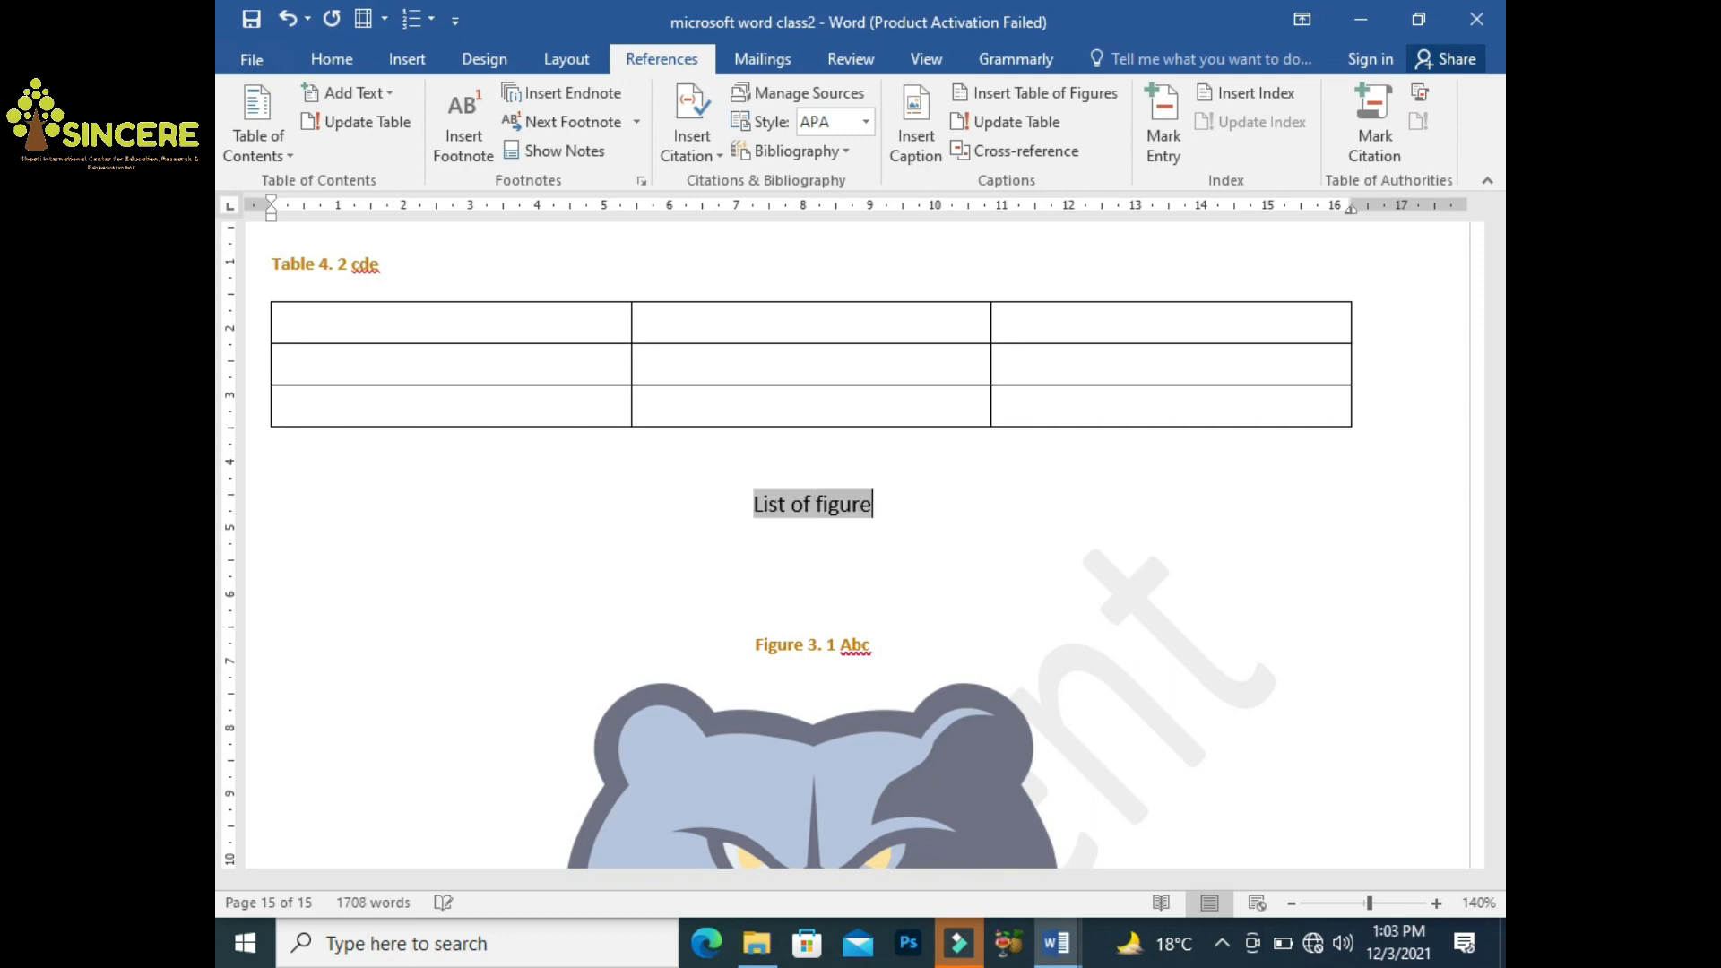
pyautogui.press('Return')
# Insert a table of figures for the caption label "Figure 3." above the bear logo, replacing the selected one
pyautogui.click(1078, 91)
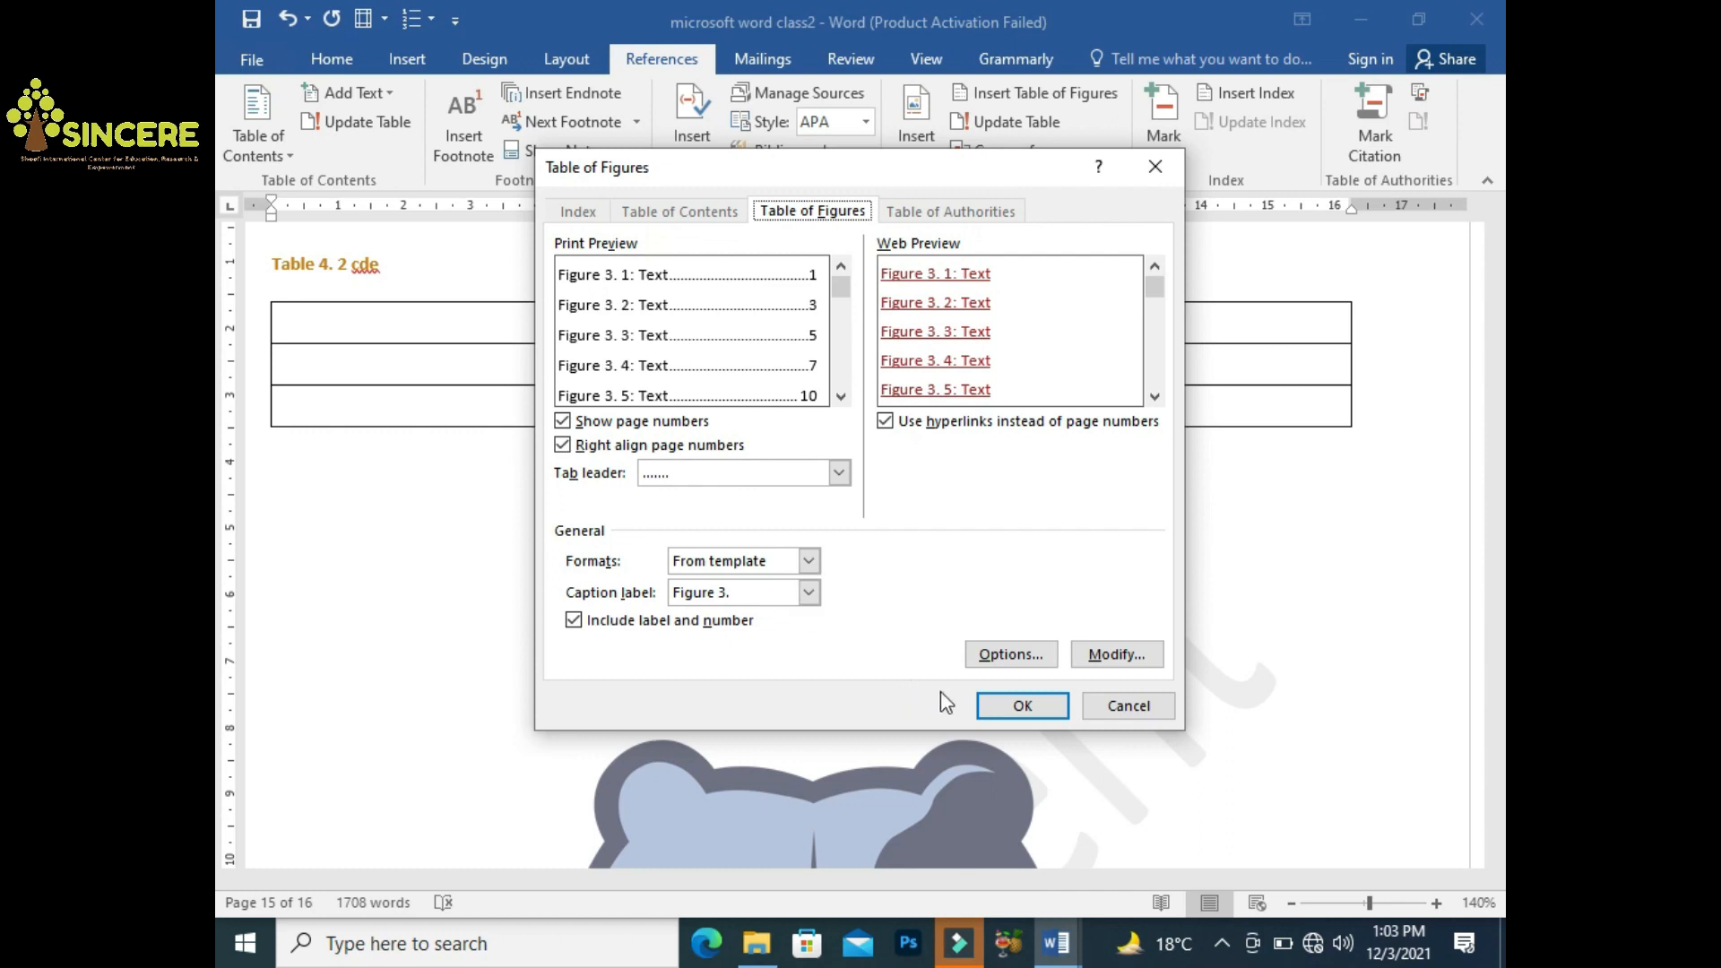
pyautogui.click(1016, 705)
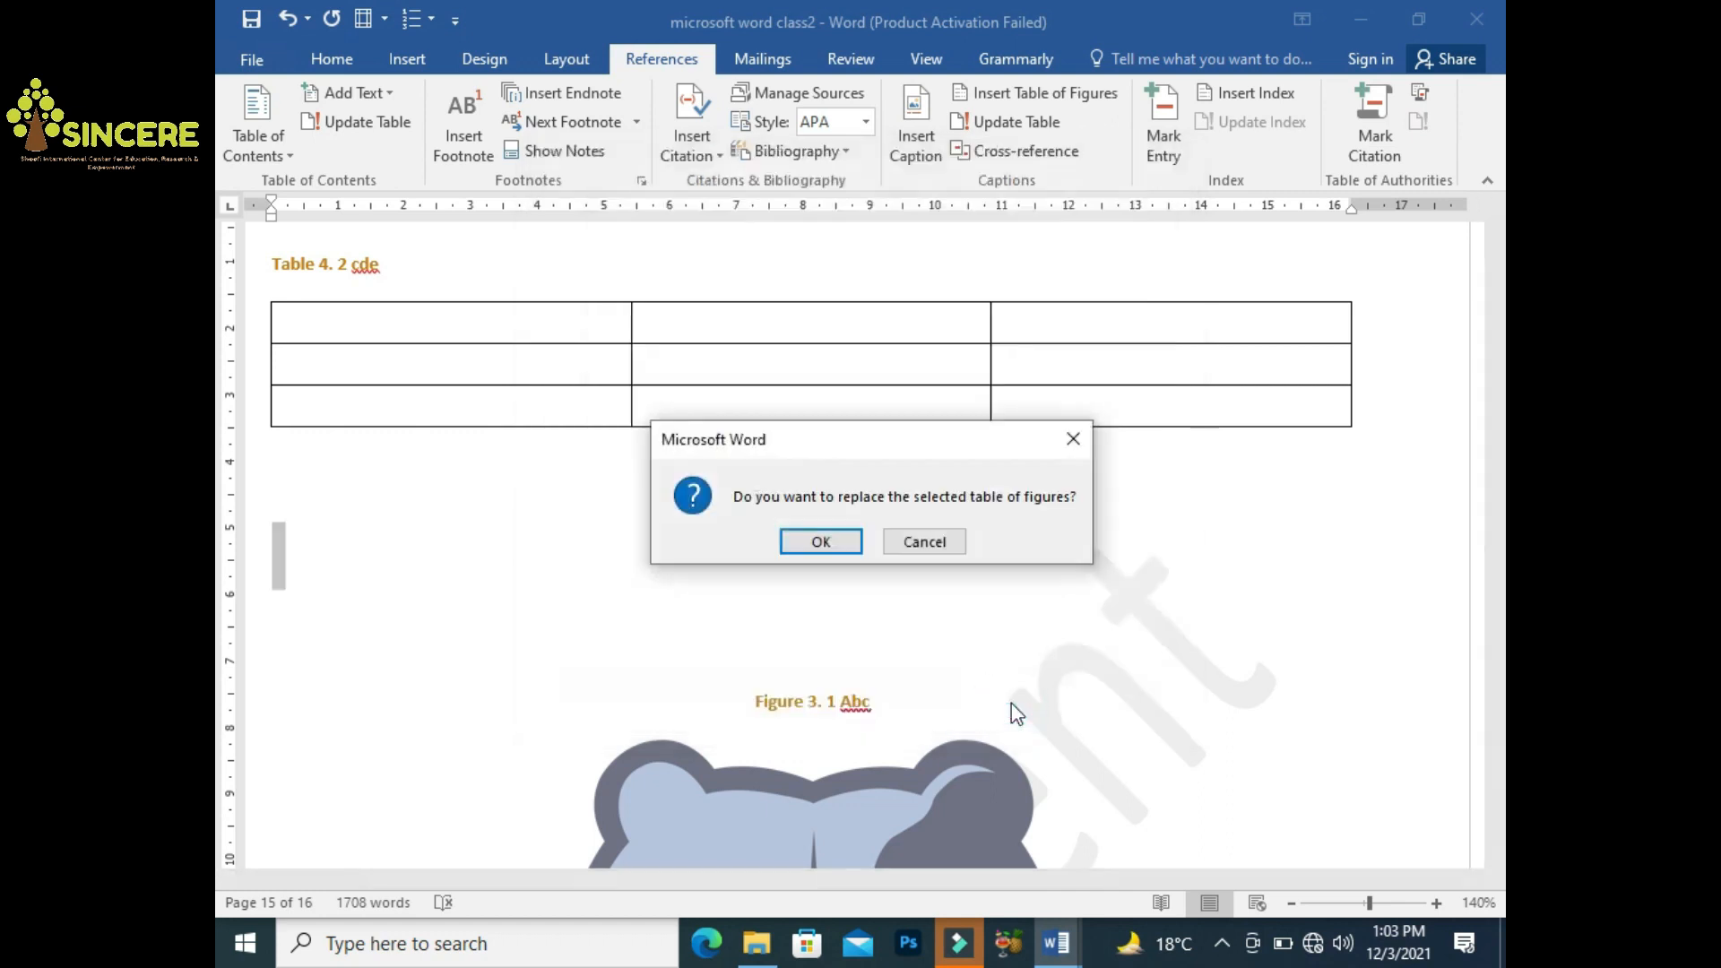
pyautogui.click(821, 541)
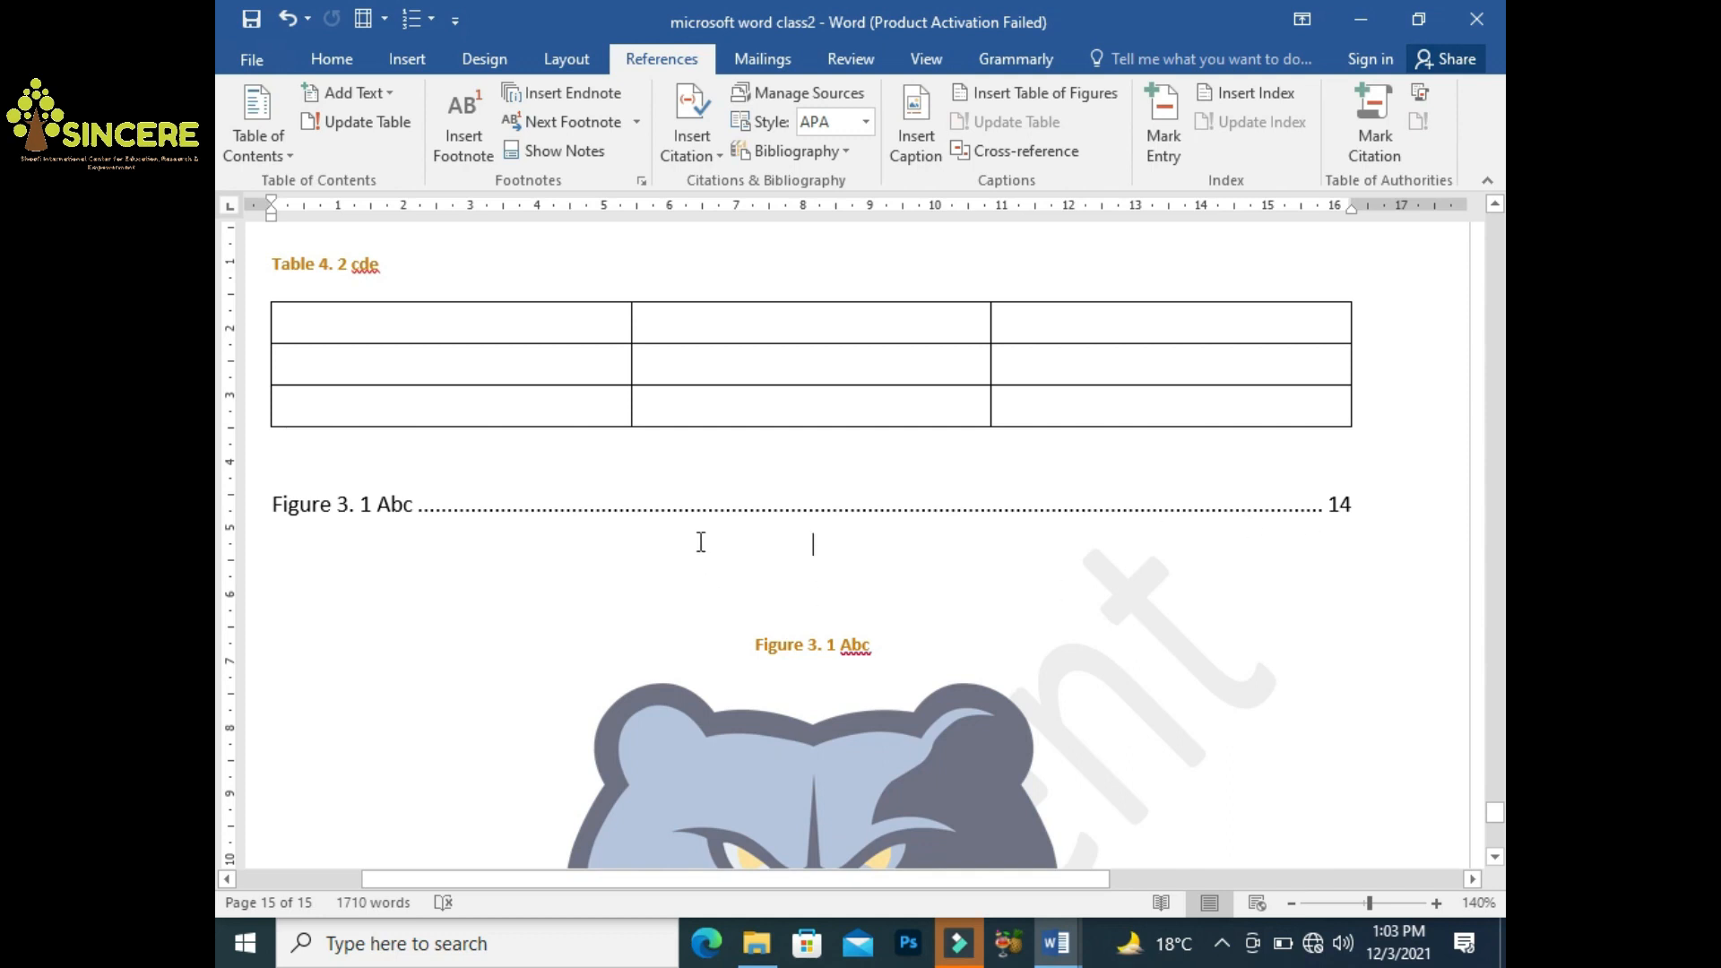
# Insert a second table of figures for the caption label "Figure 4." below the "Figure 3." list
pyautogui.click(1014, 90)
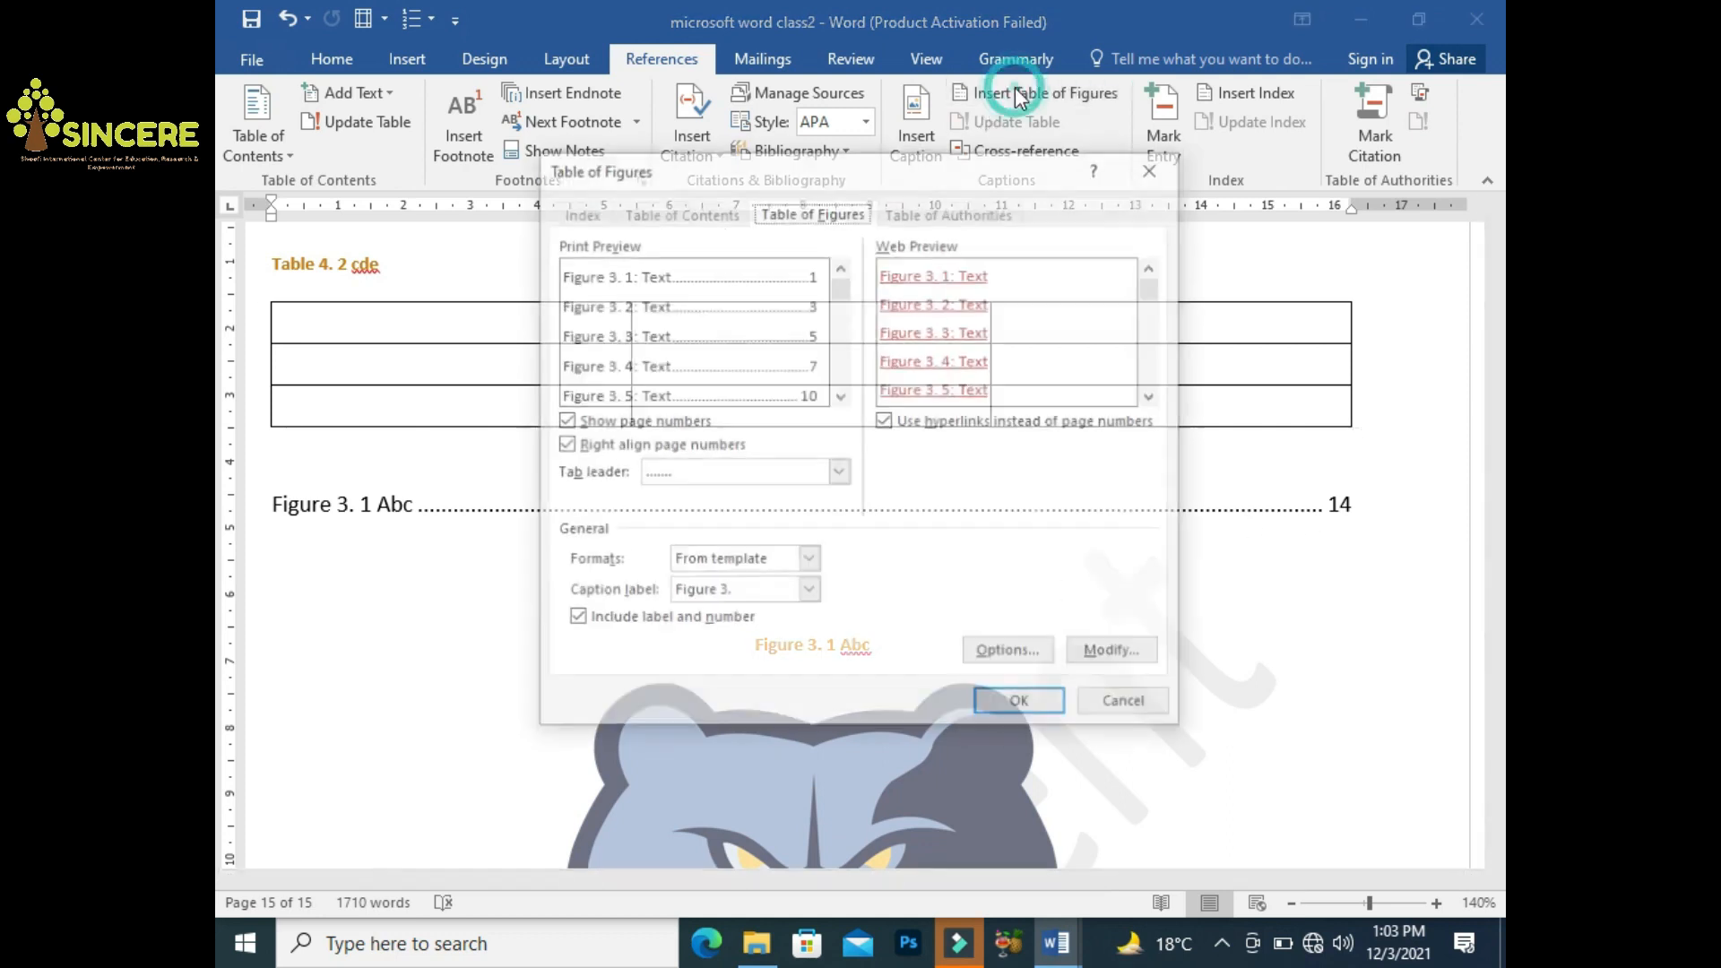
pyautogui.click(808, 592)
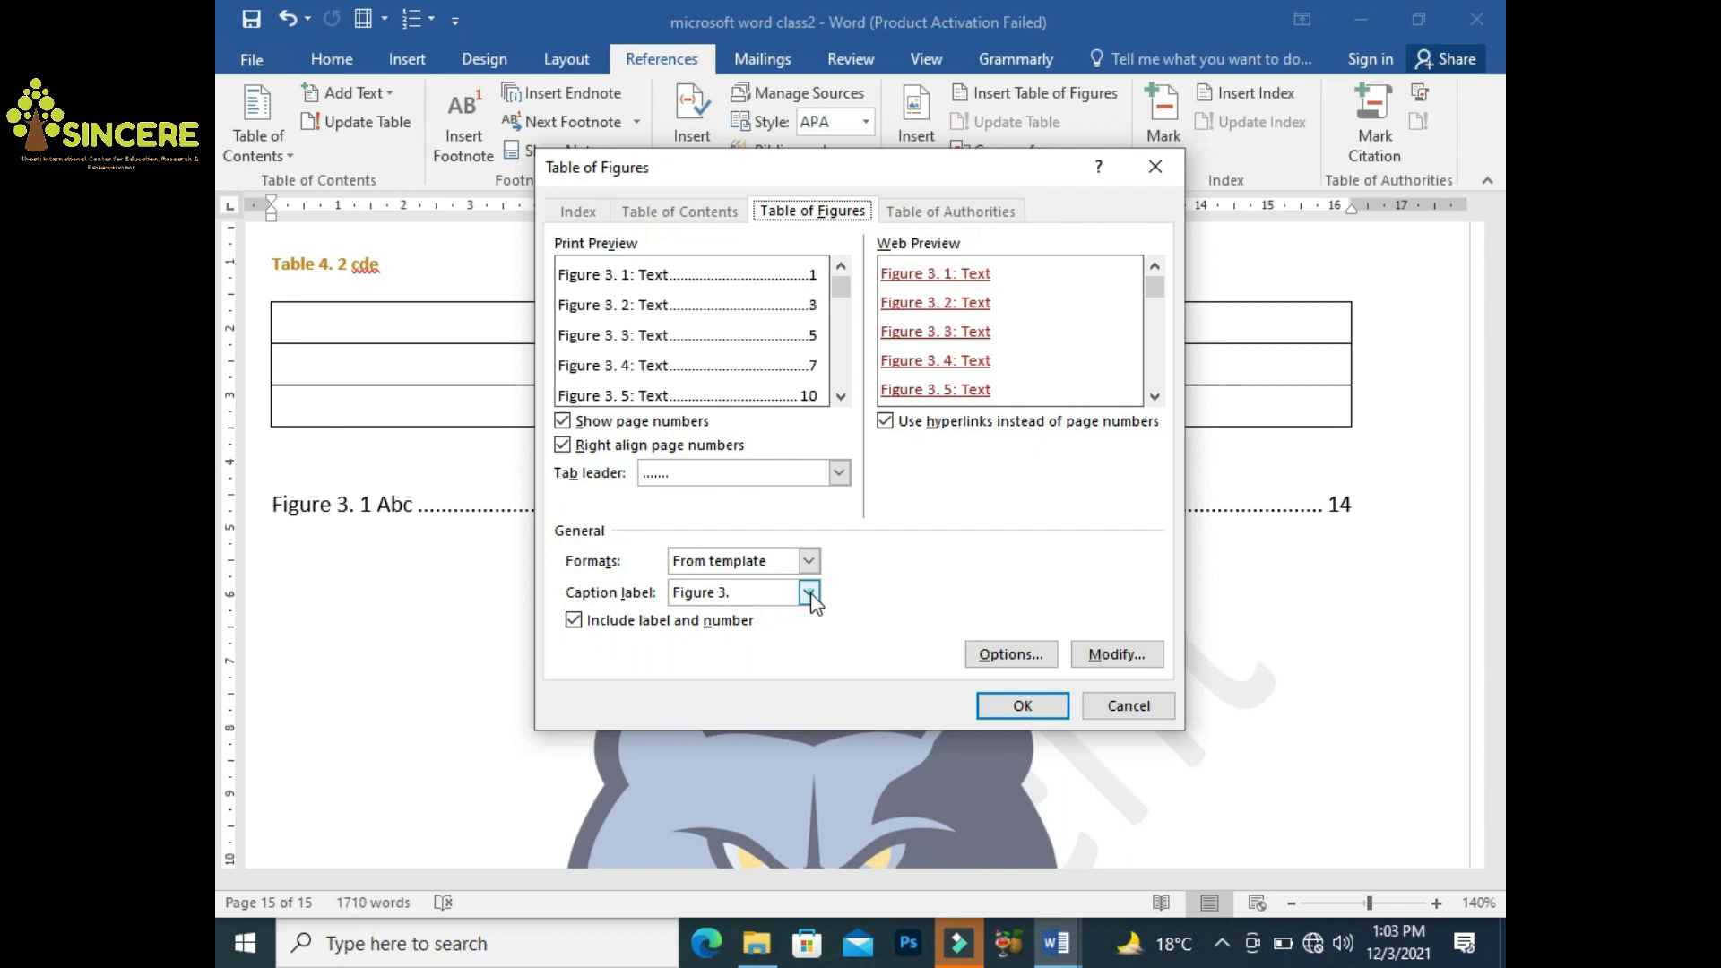
pyautogui.click(742, 667)
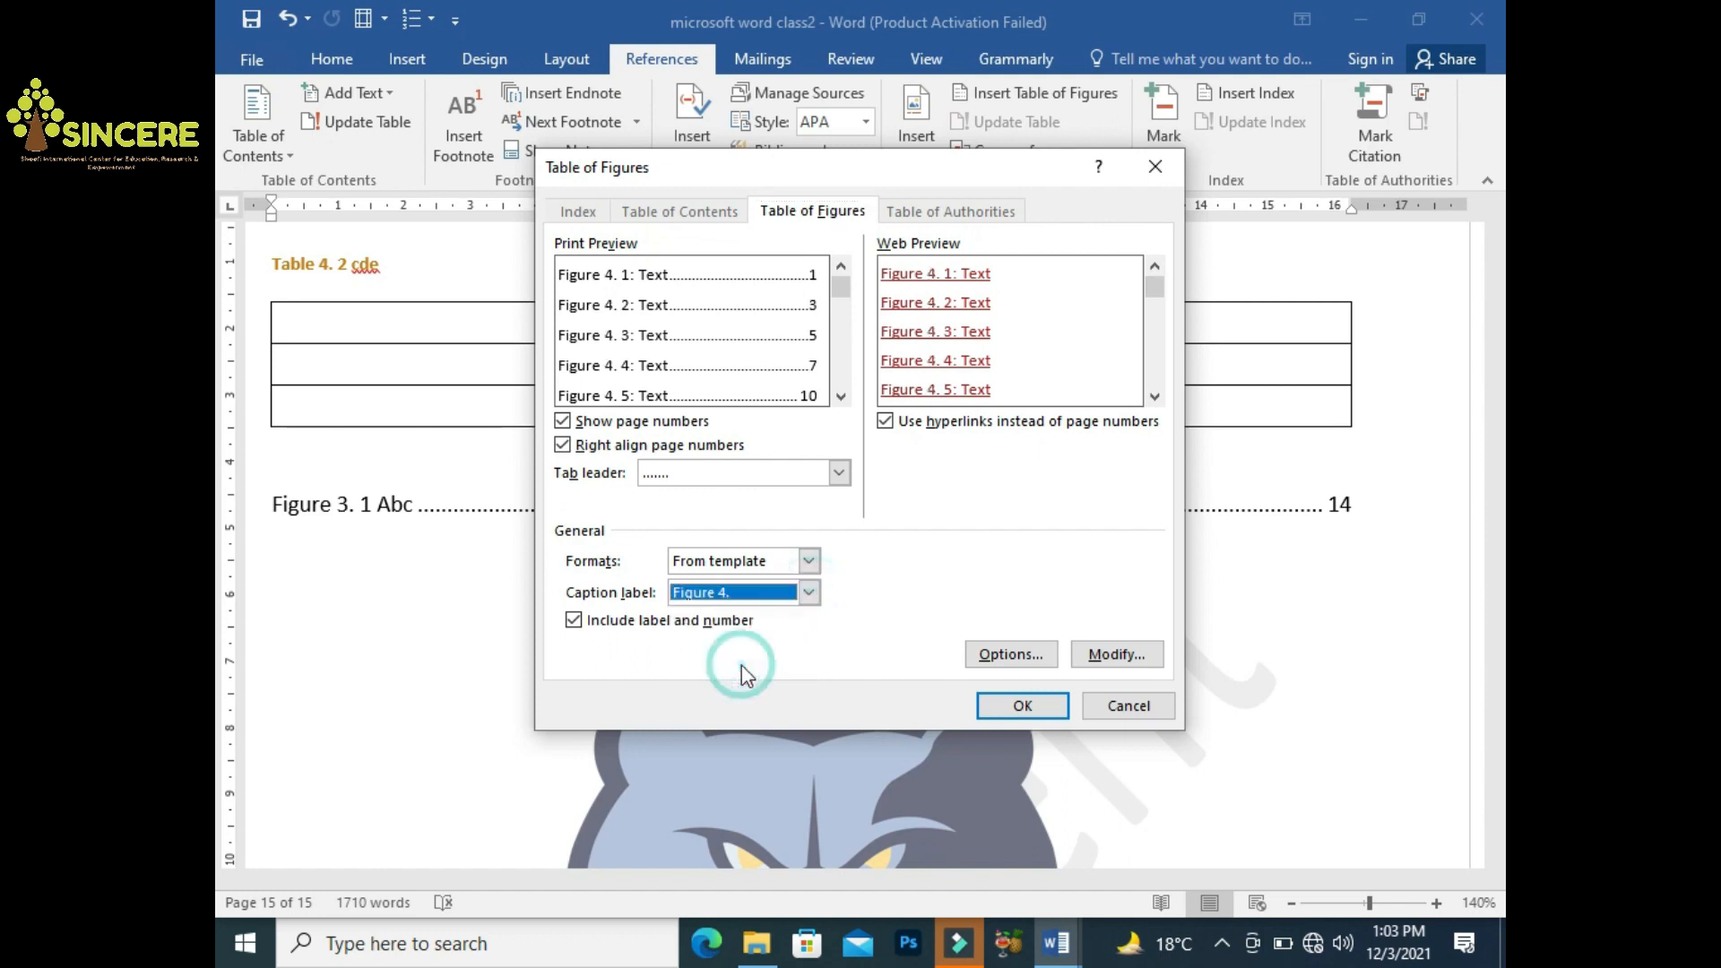
pyautogui.click(1017, 707)
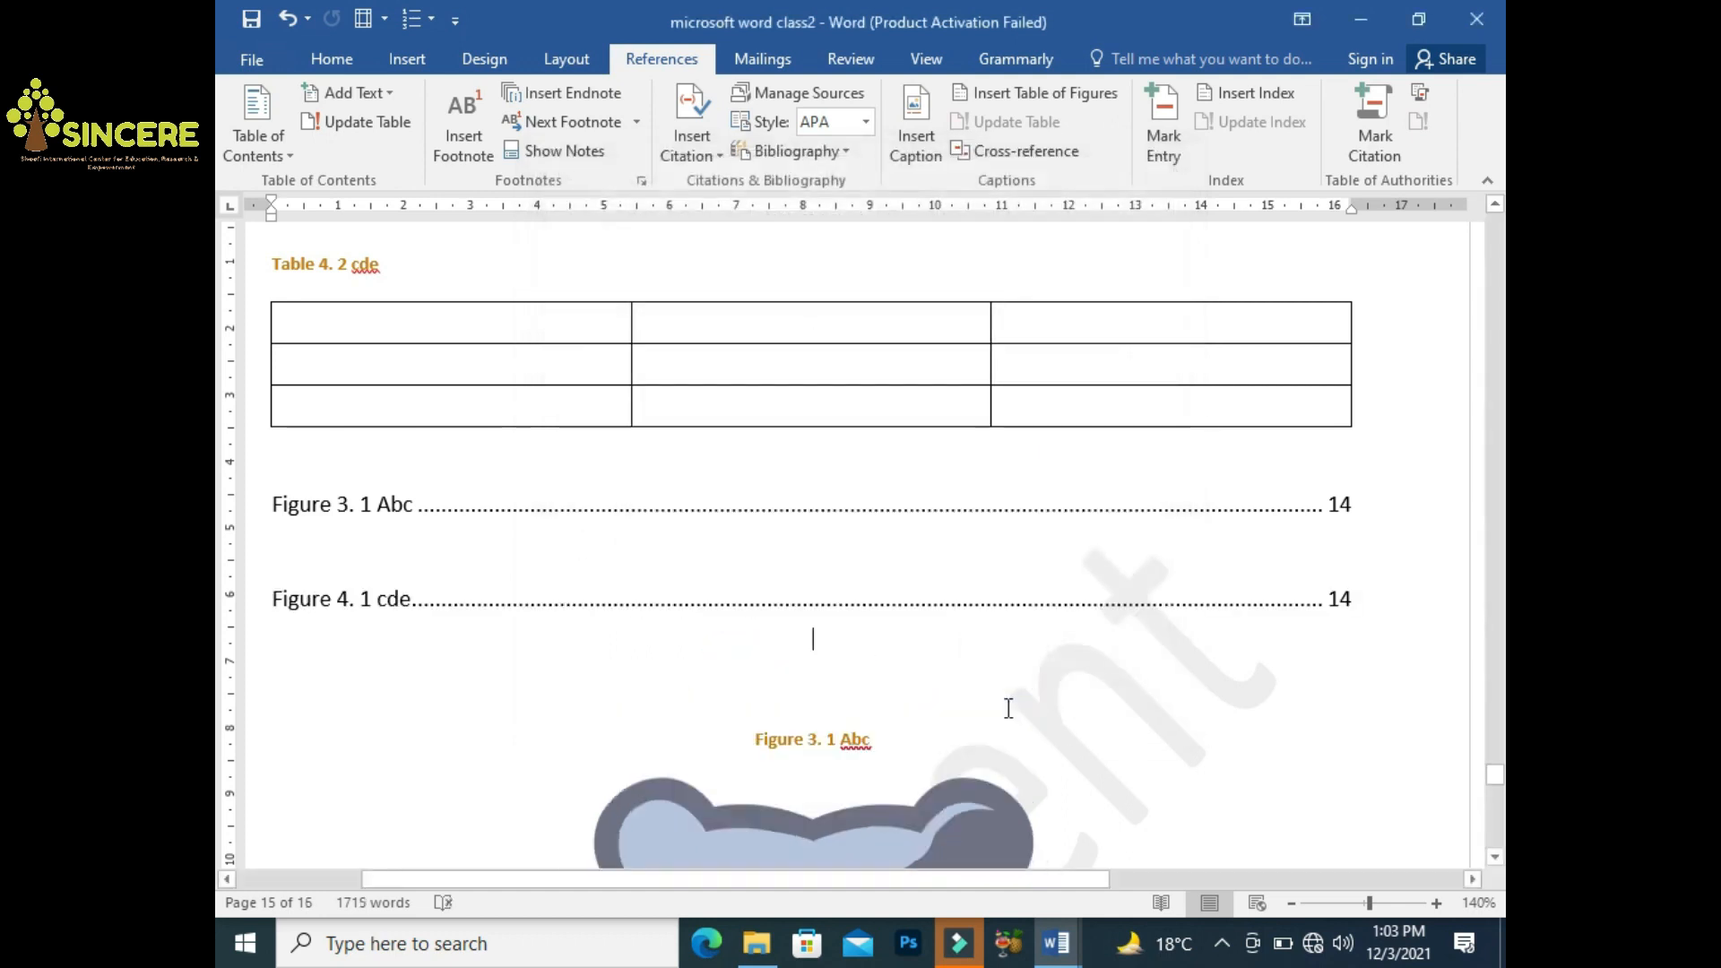
# Try to remove the blank line between the "Figure 3." and "Figure 4." lists
pyautogui.click(694, 567)
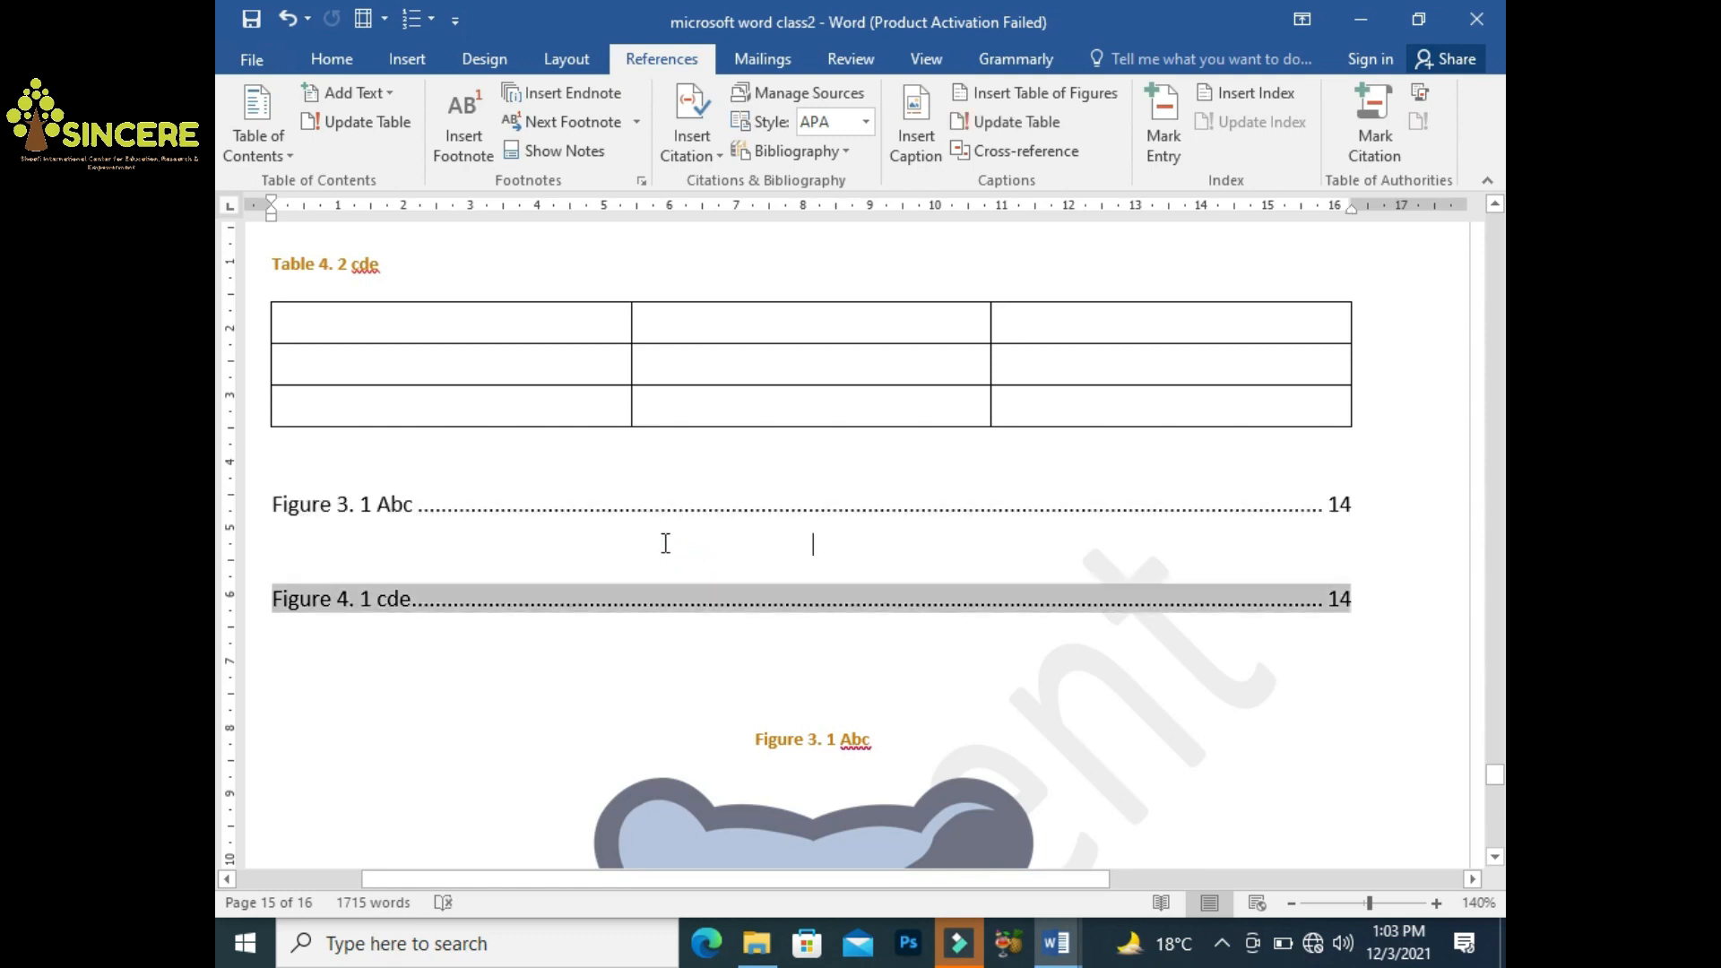
pyautogui.press('Delete')
pyautogui.click(518, 642)
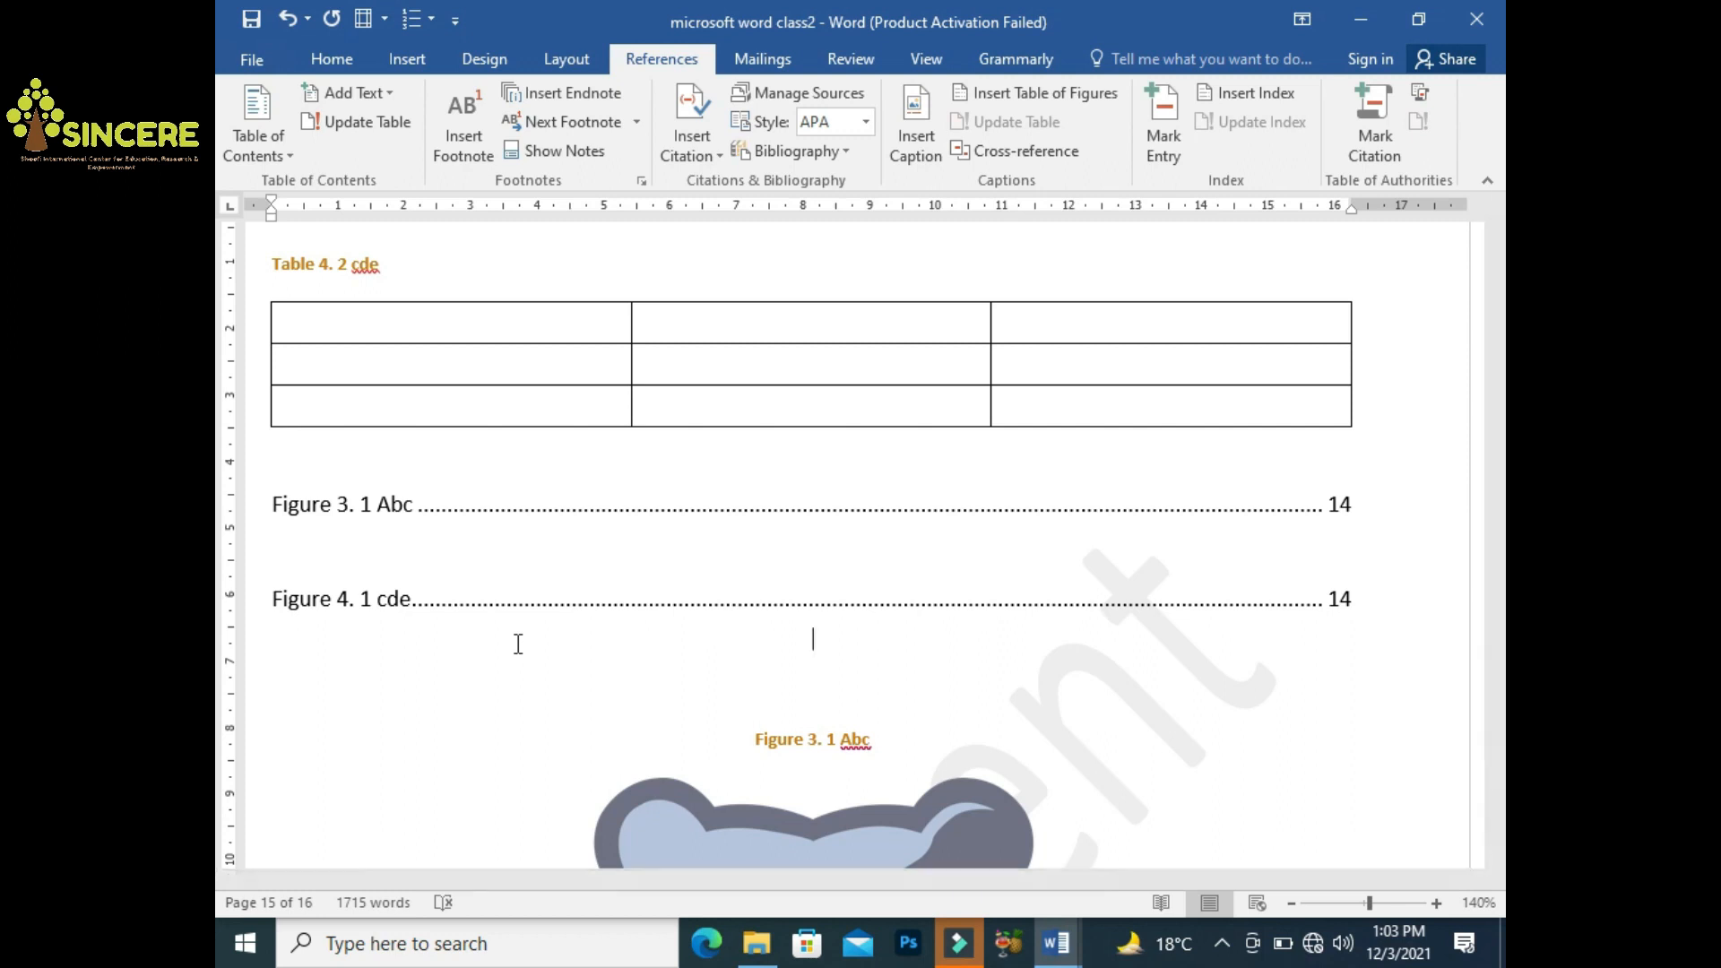
pyautogui.click(766, 61)
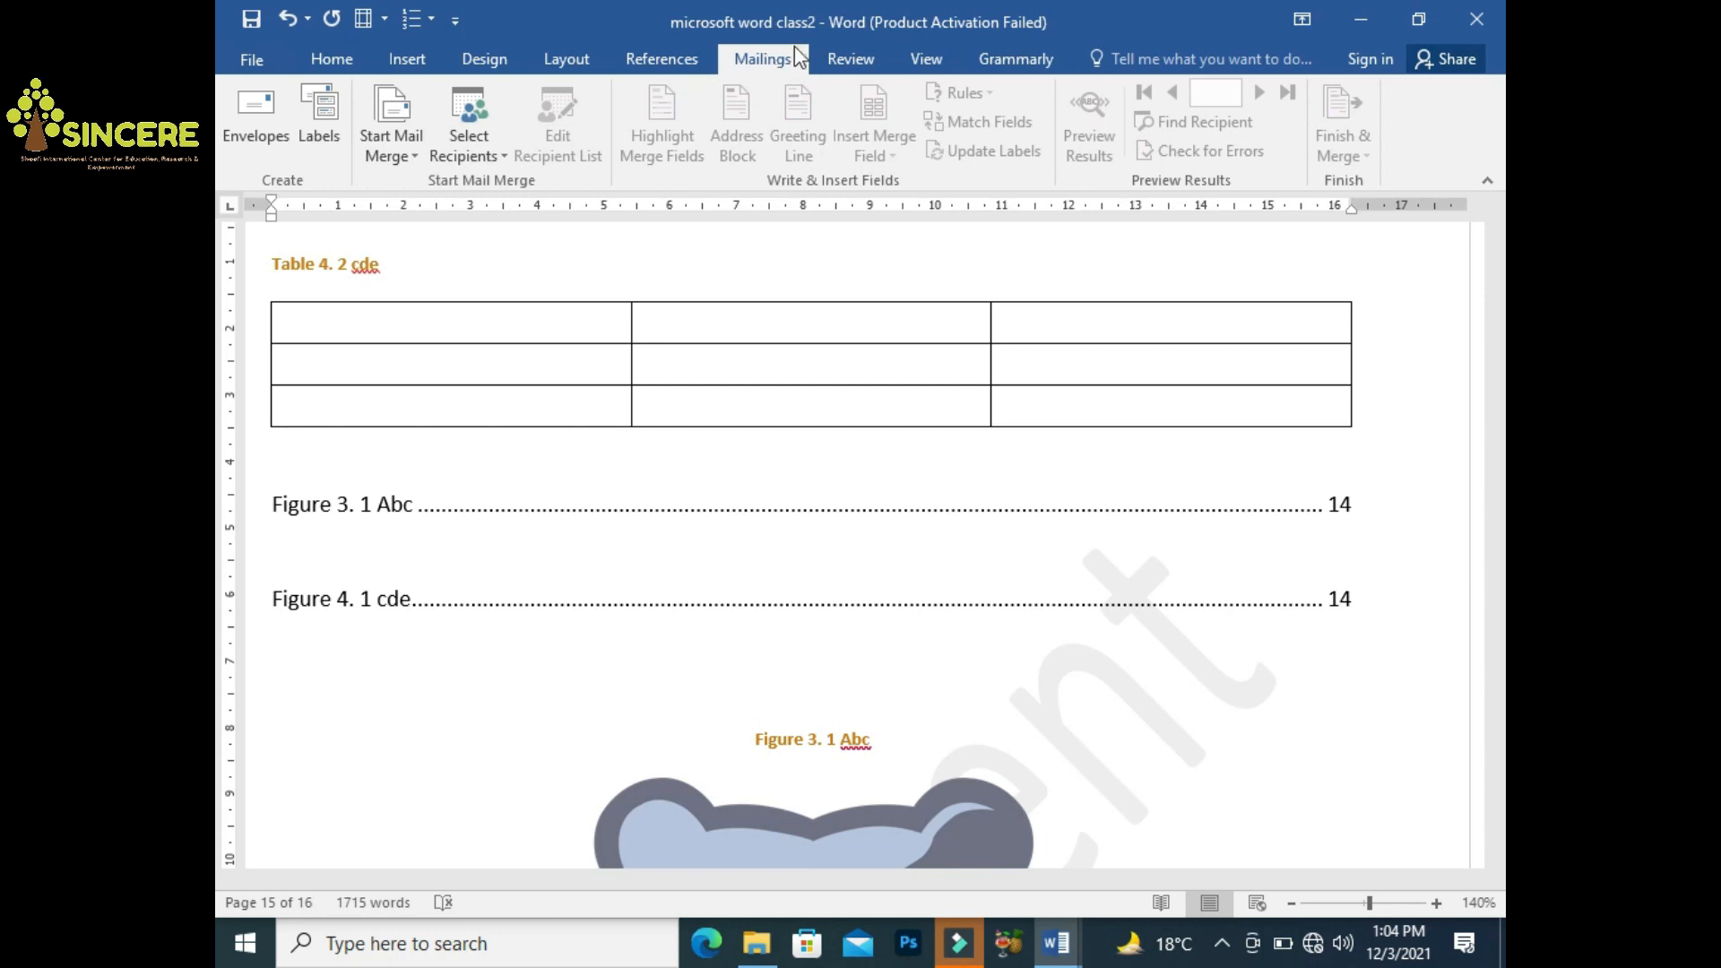
pyautogui.click(842, 63)
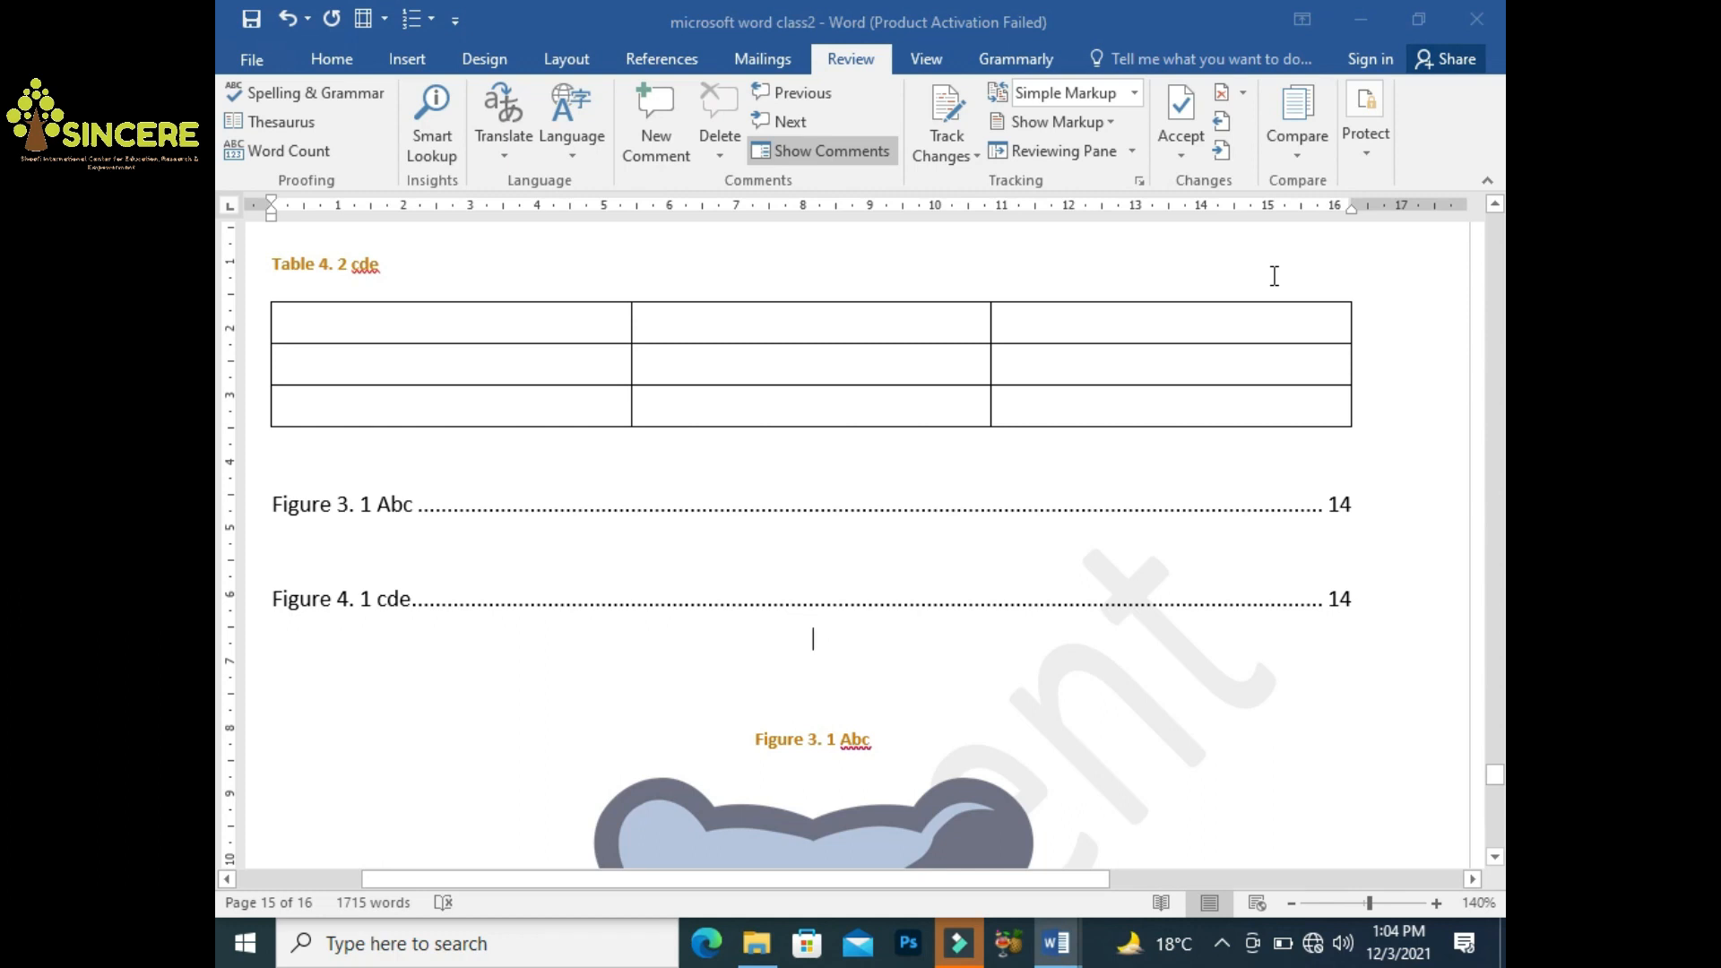